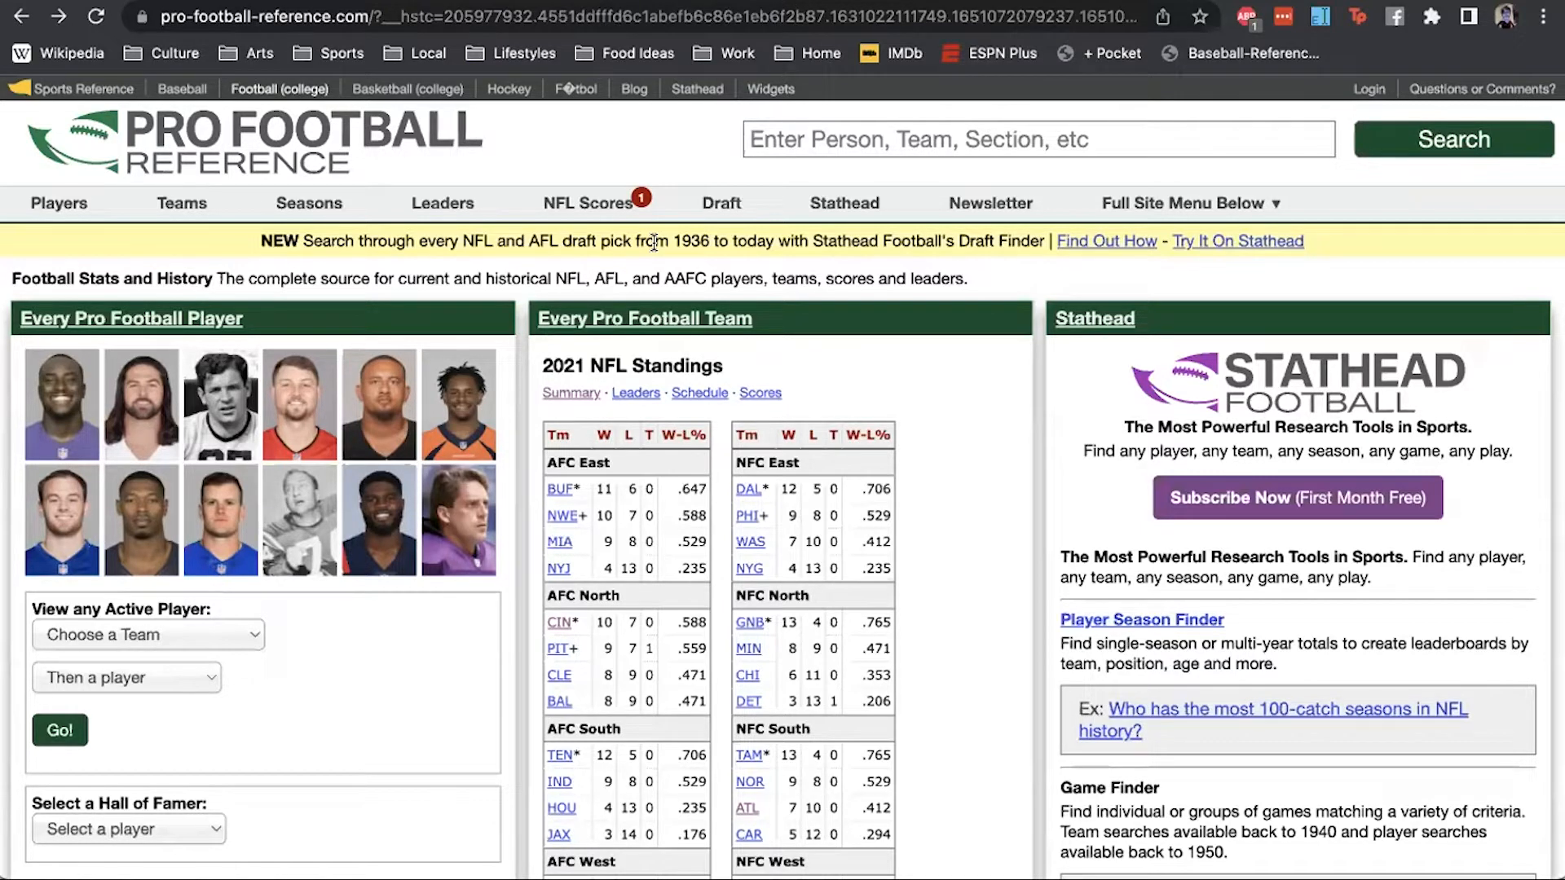
- Search Pro Football Reference for "tom brady" and open his player page to view his bio and career summary
click(767, 140)
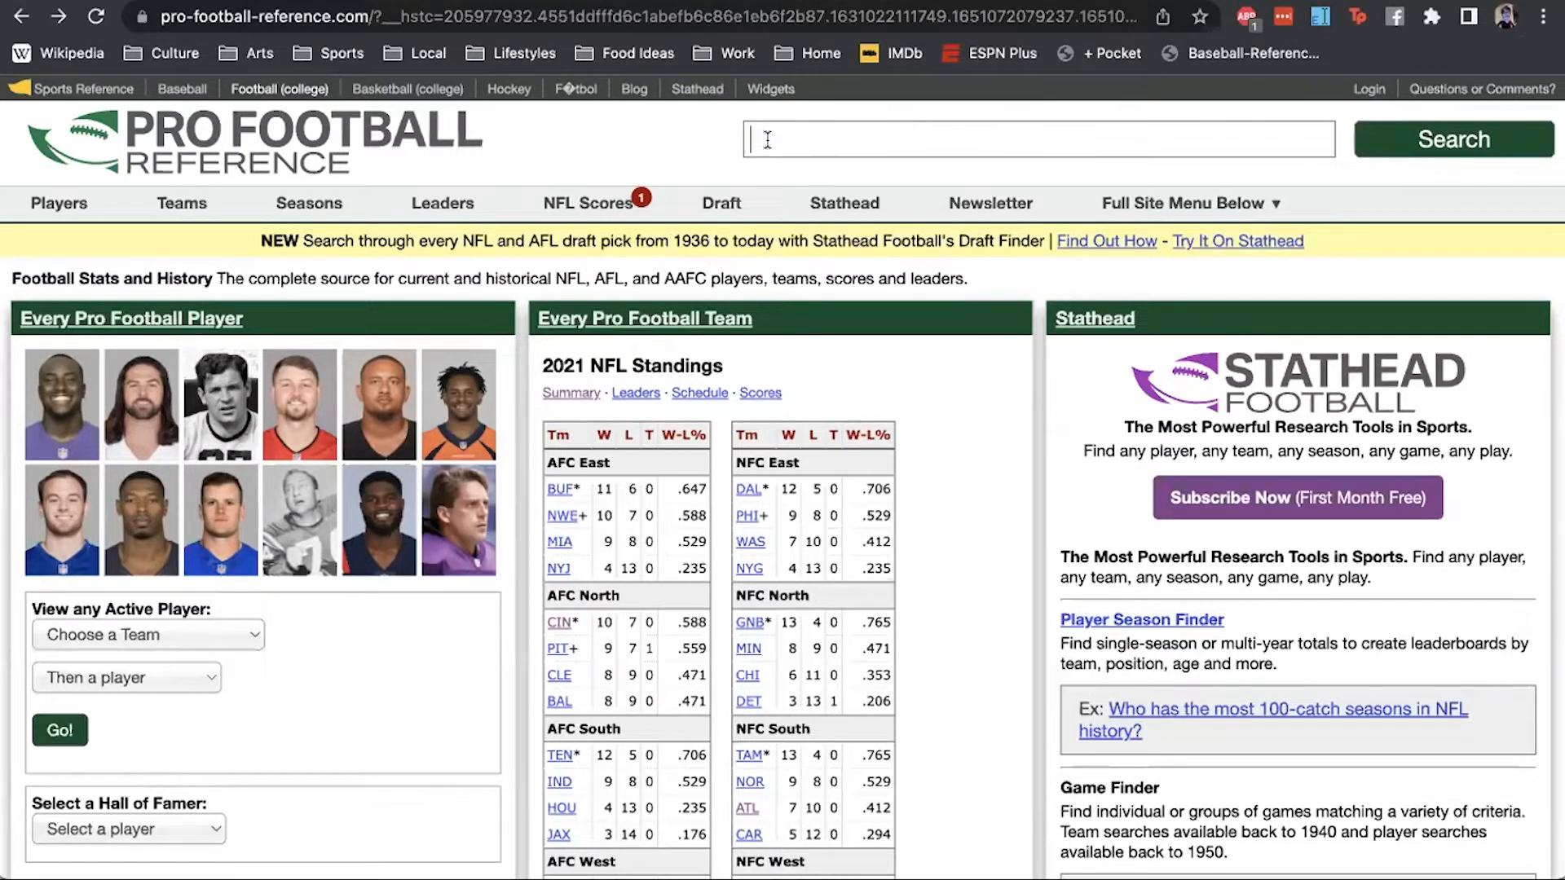
text(tom brady)
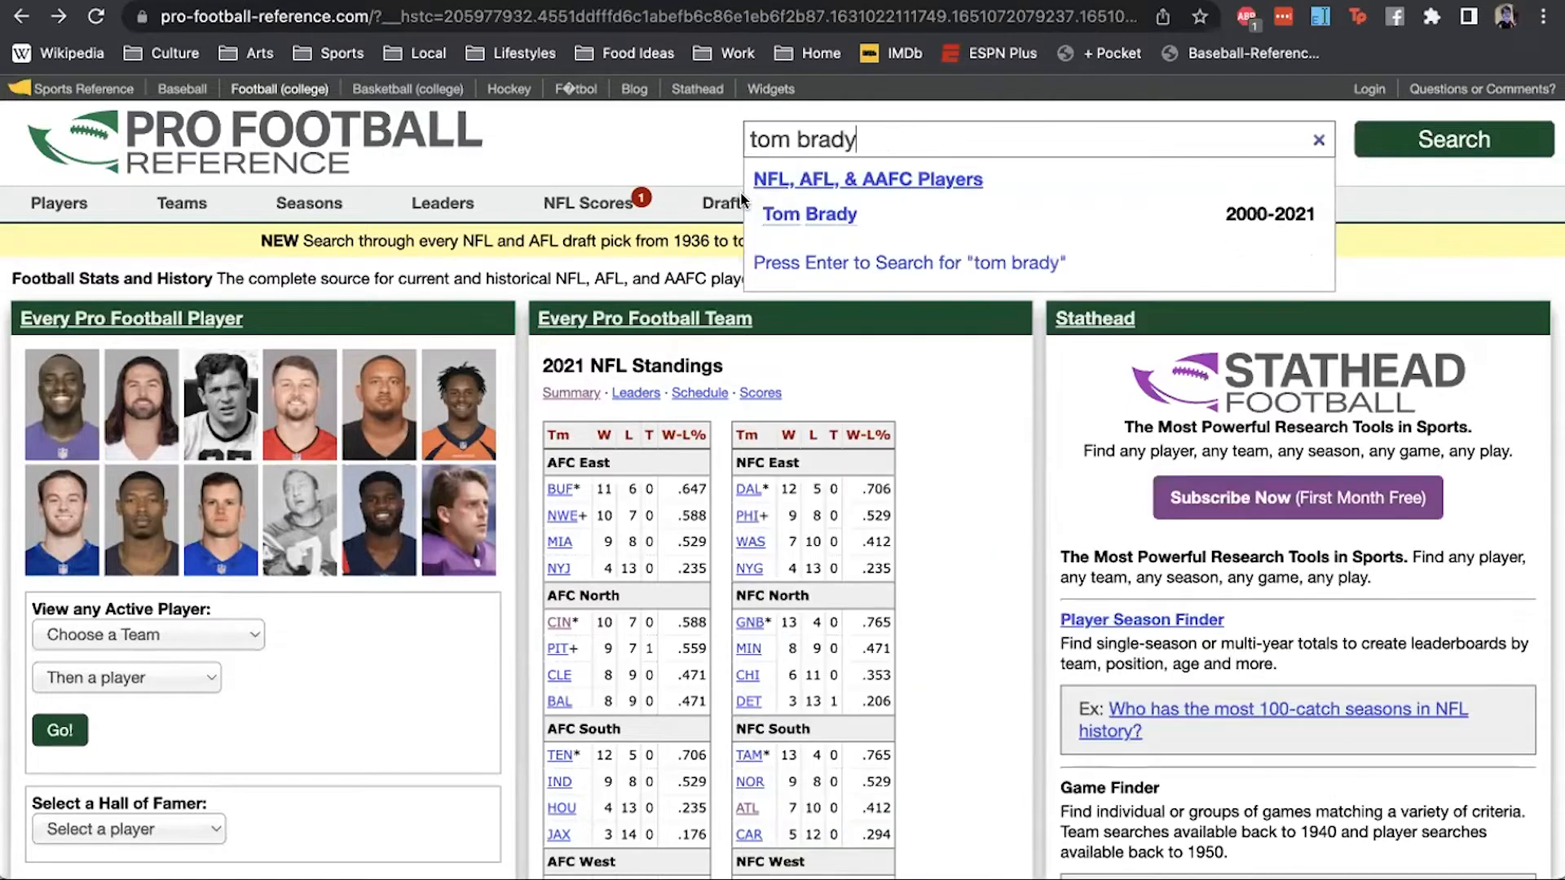
click(799, 216)
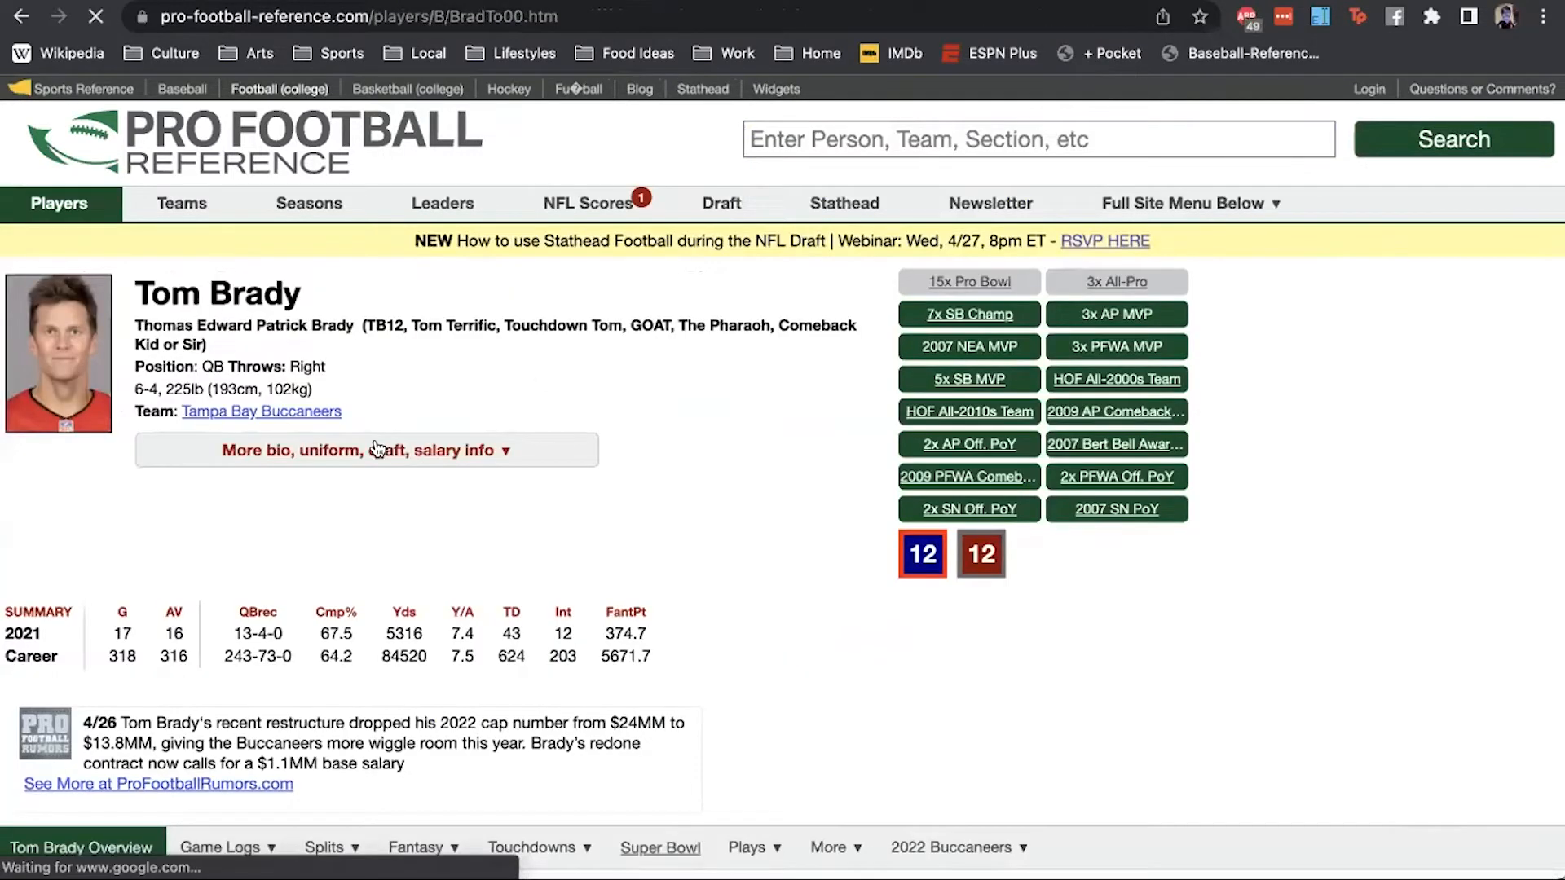
scroll(477, 414, down, 1)
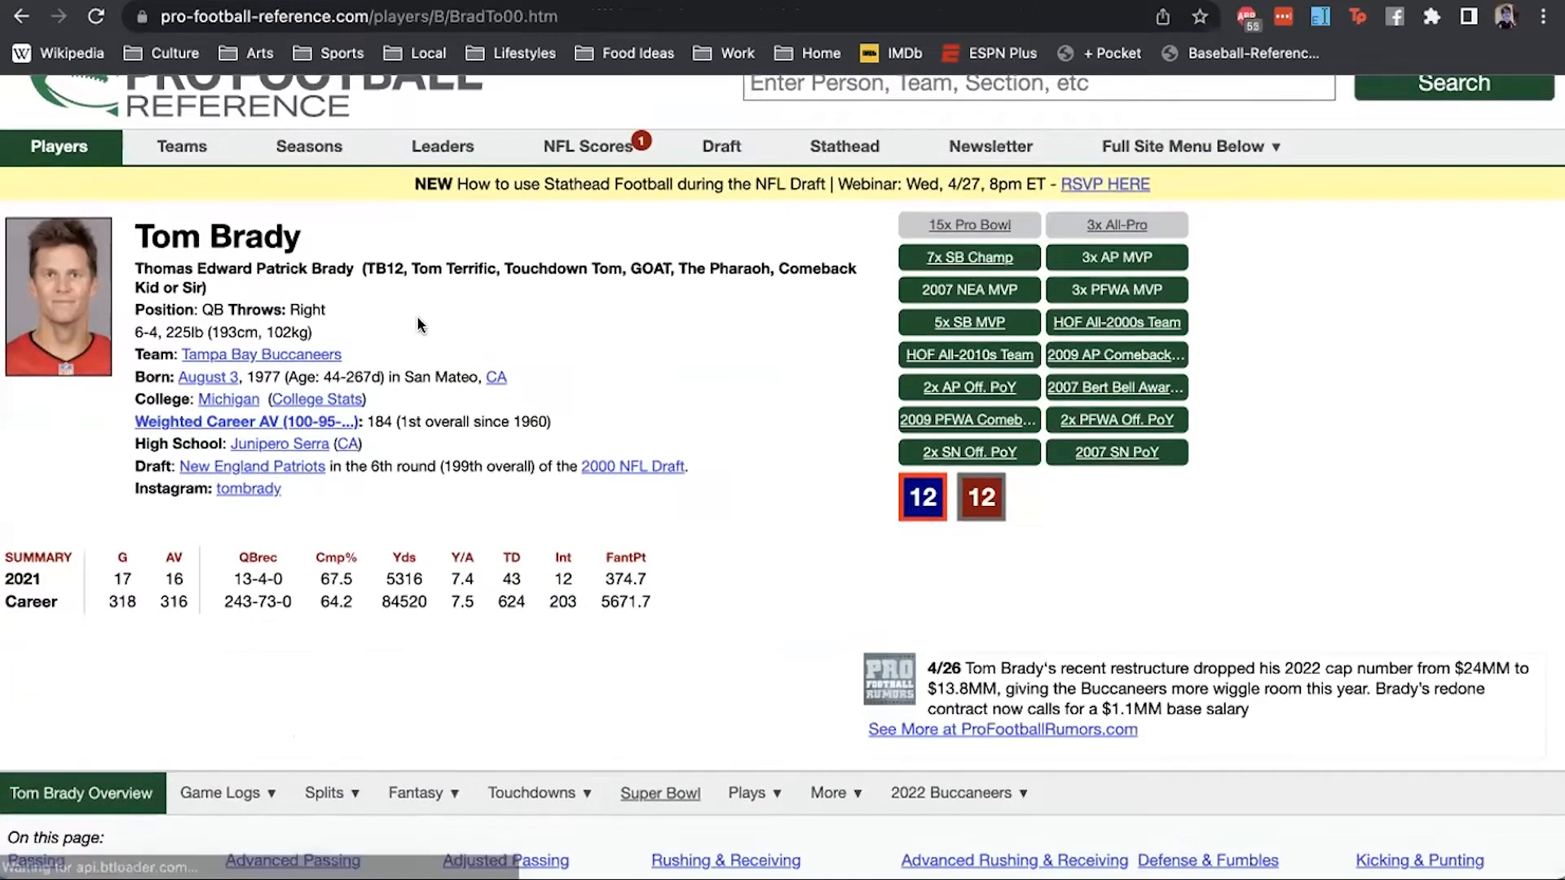
scroll(517, 412, down, 2)
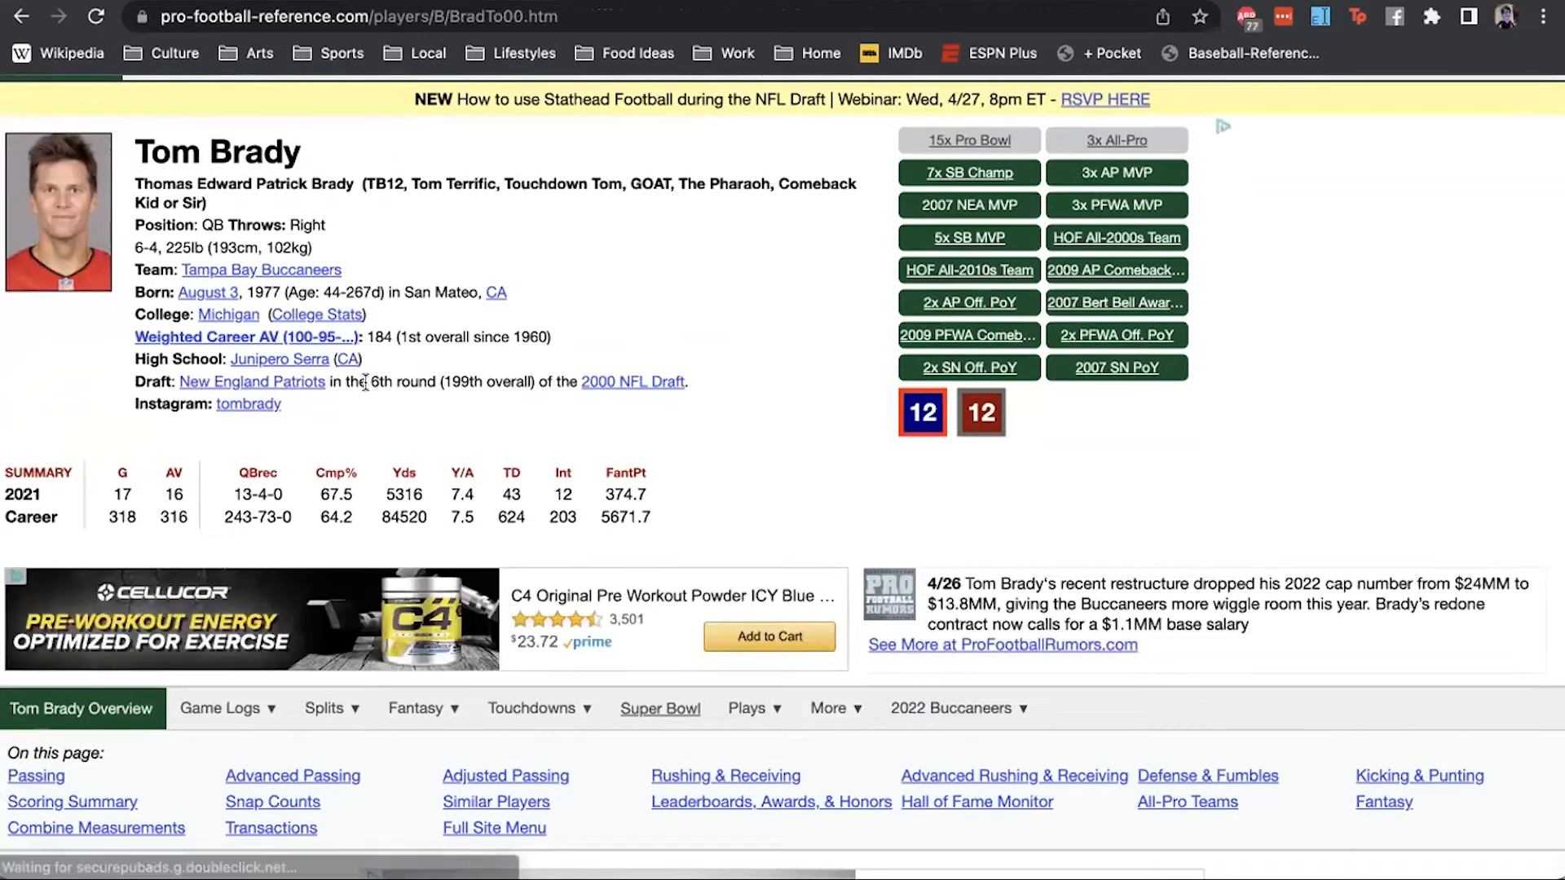
click(644, 382)
scroll(644, 390, down, 5)
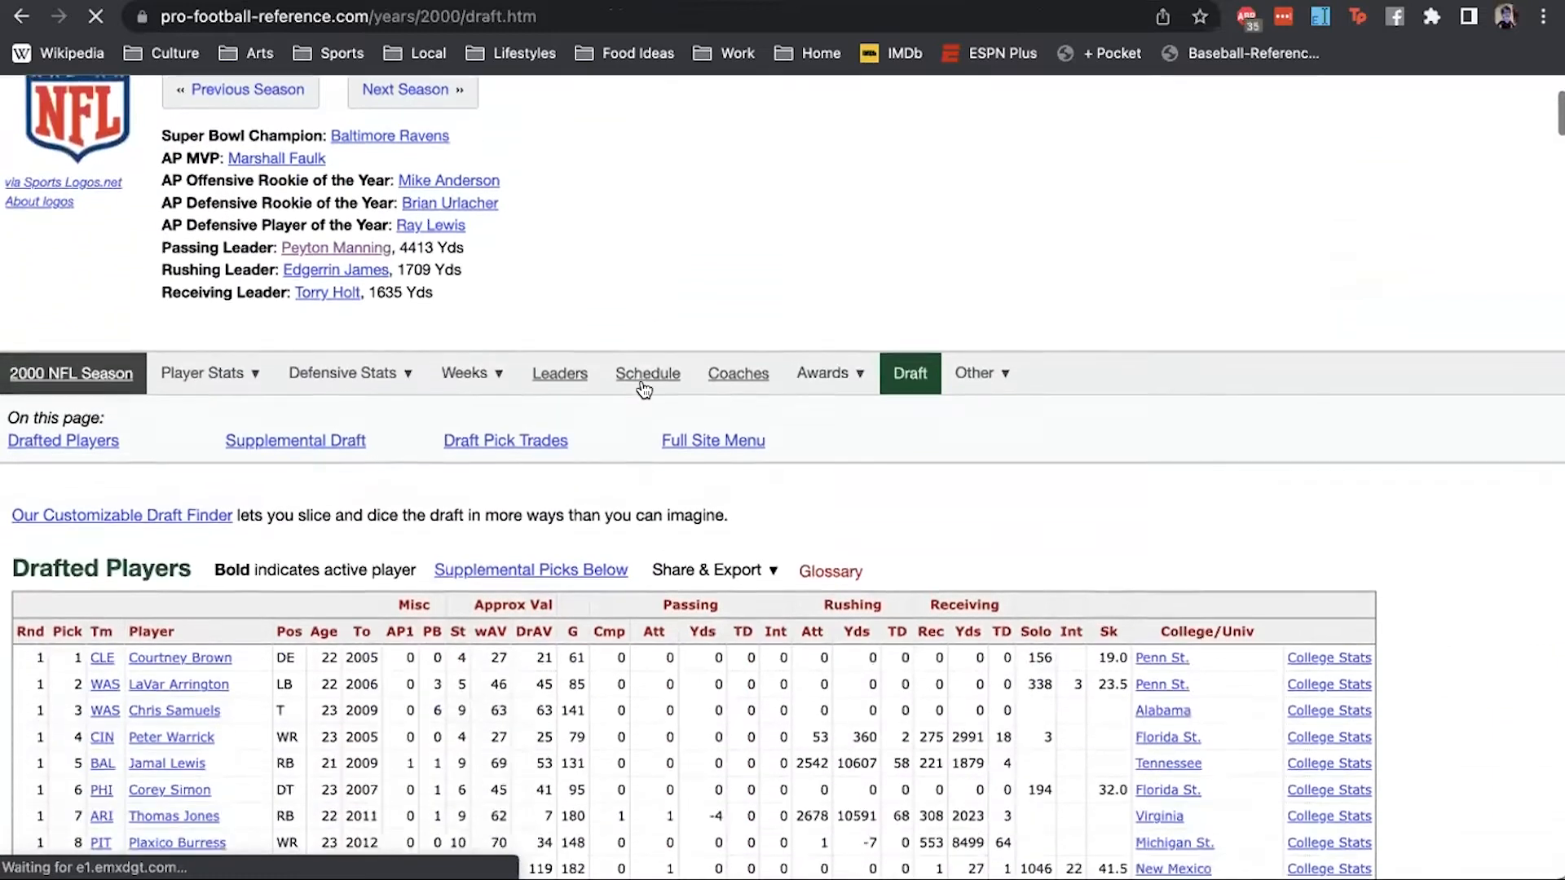
scroll(644, 391, down, 5)
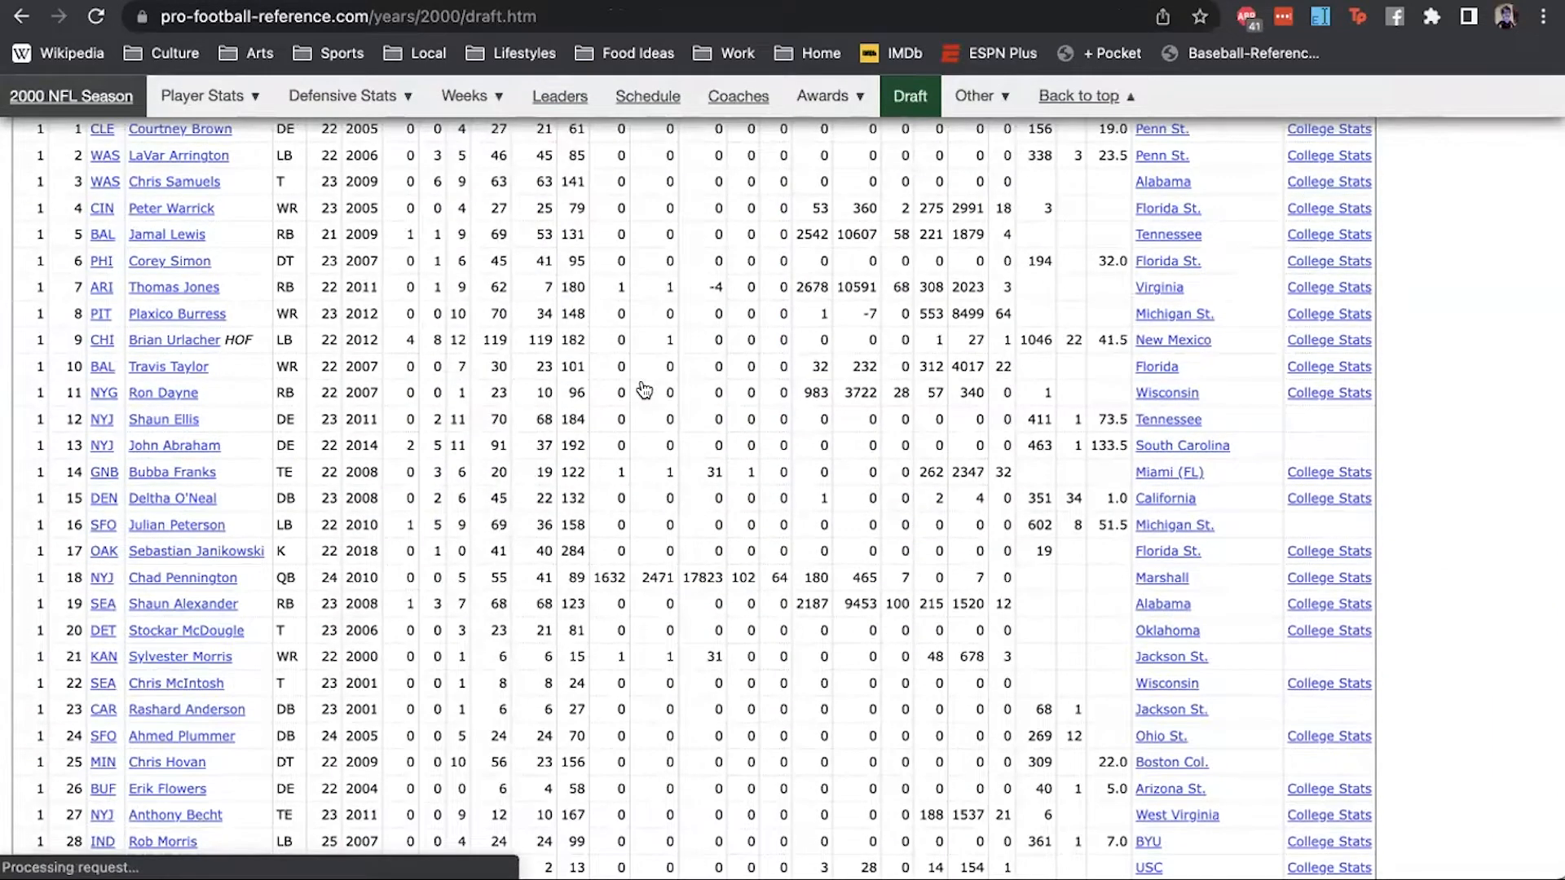
click(21, 17)
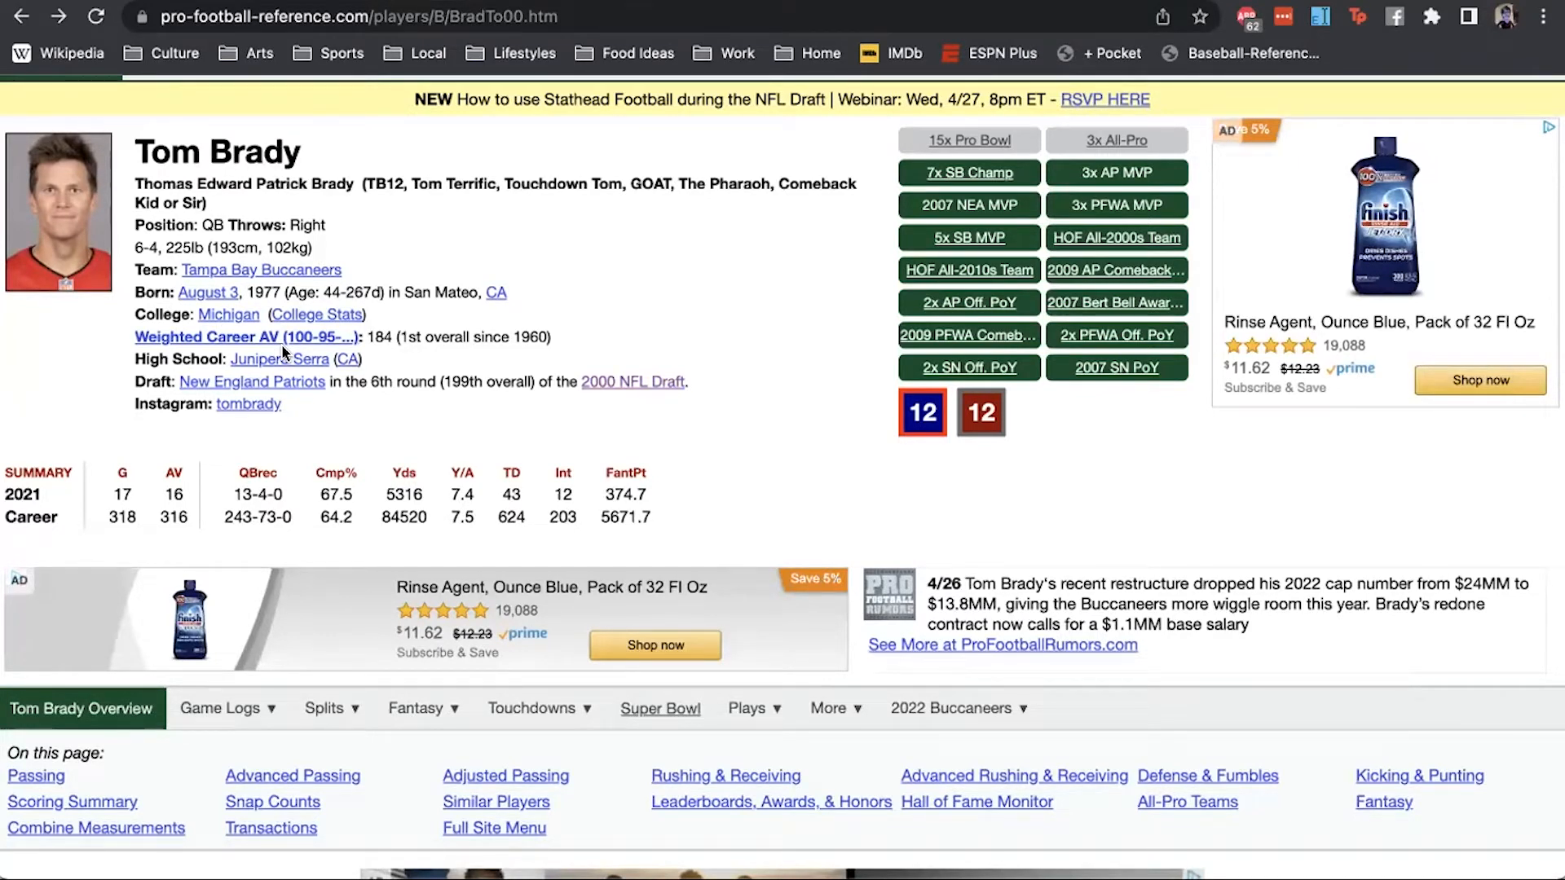
scroll(509, 316, up, 1)
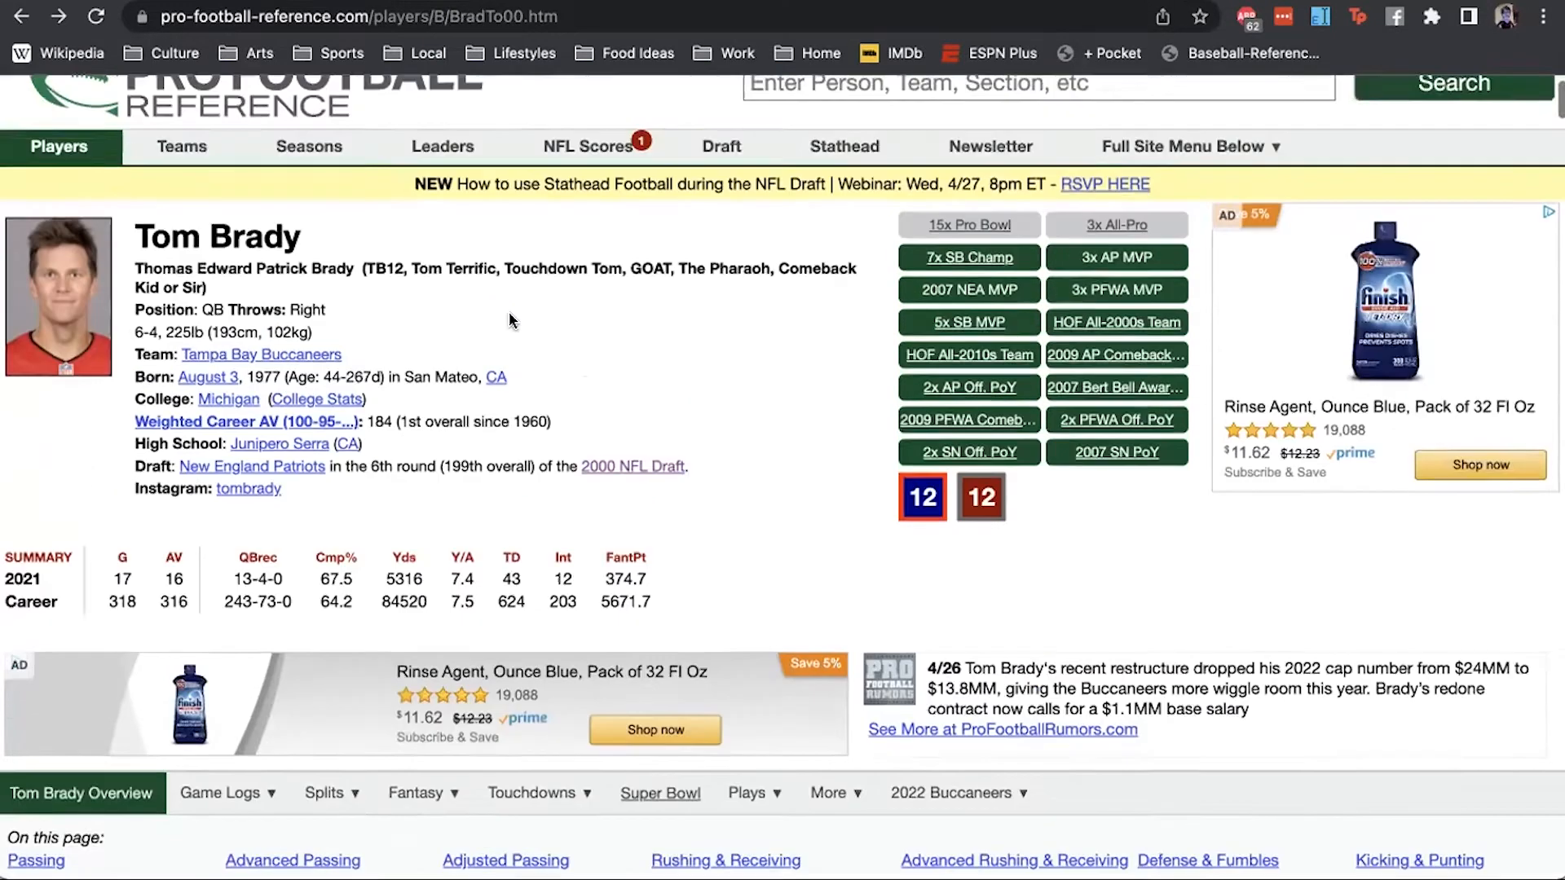
scroll(509, 317, up, 1)
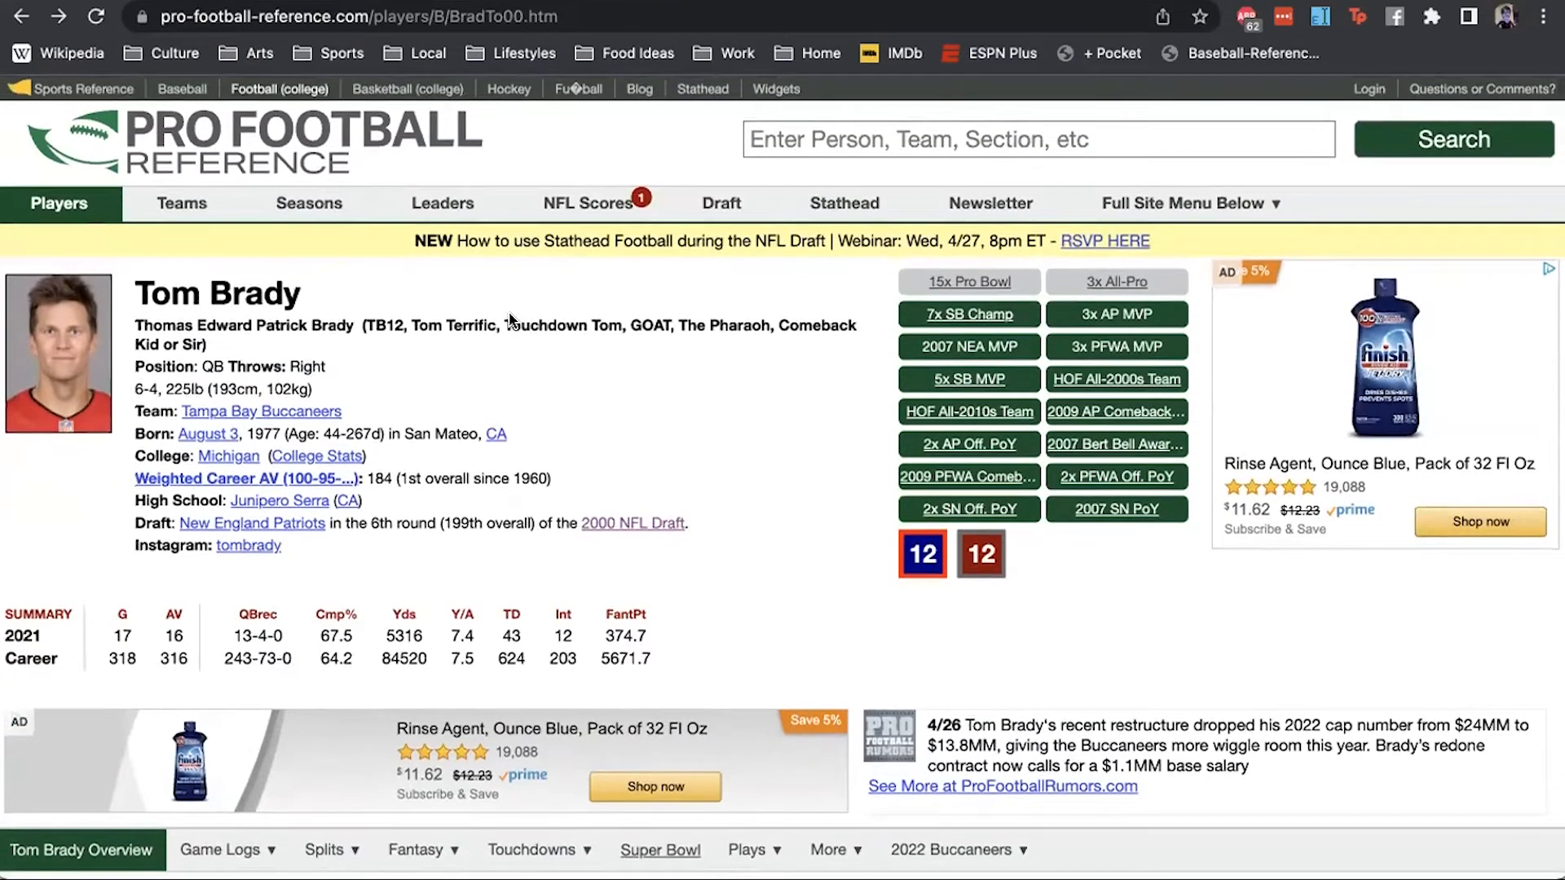
- Go to Stathead's football section and open the Draft Finder Tool
click(815, 201)
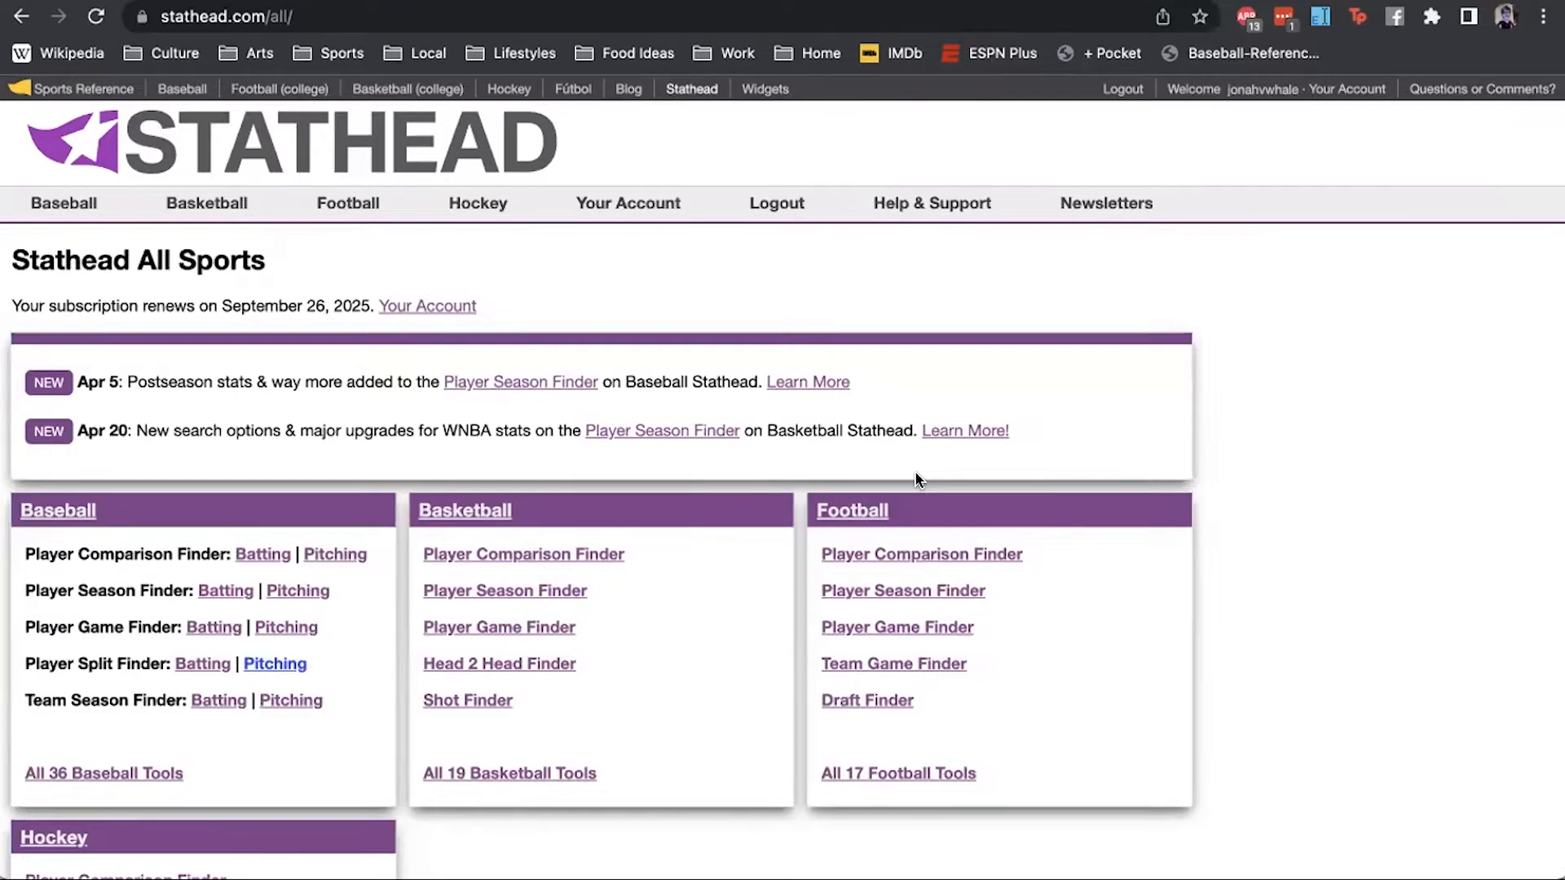
click(860, 515)
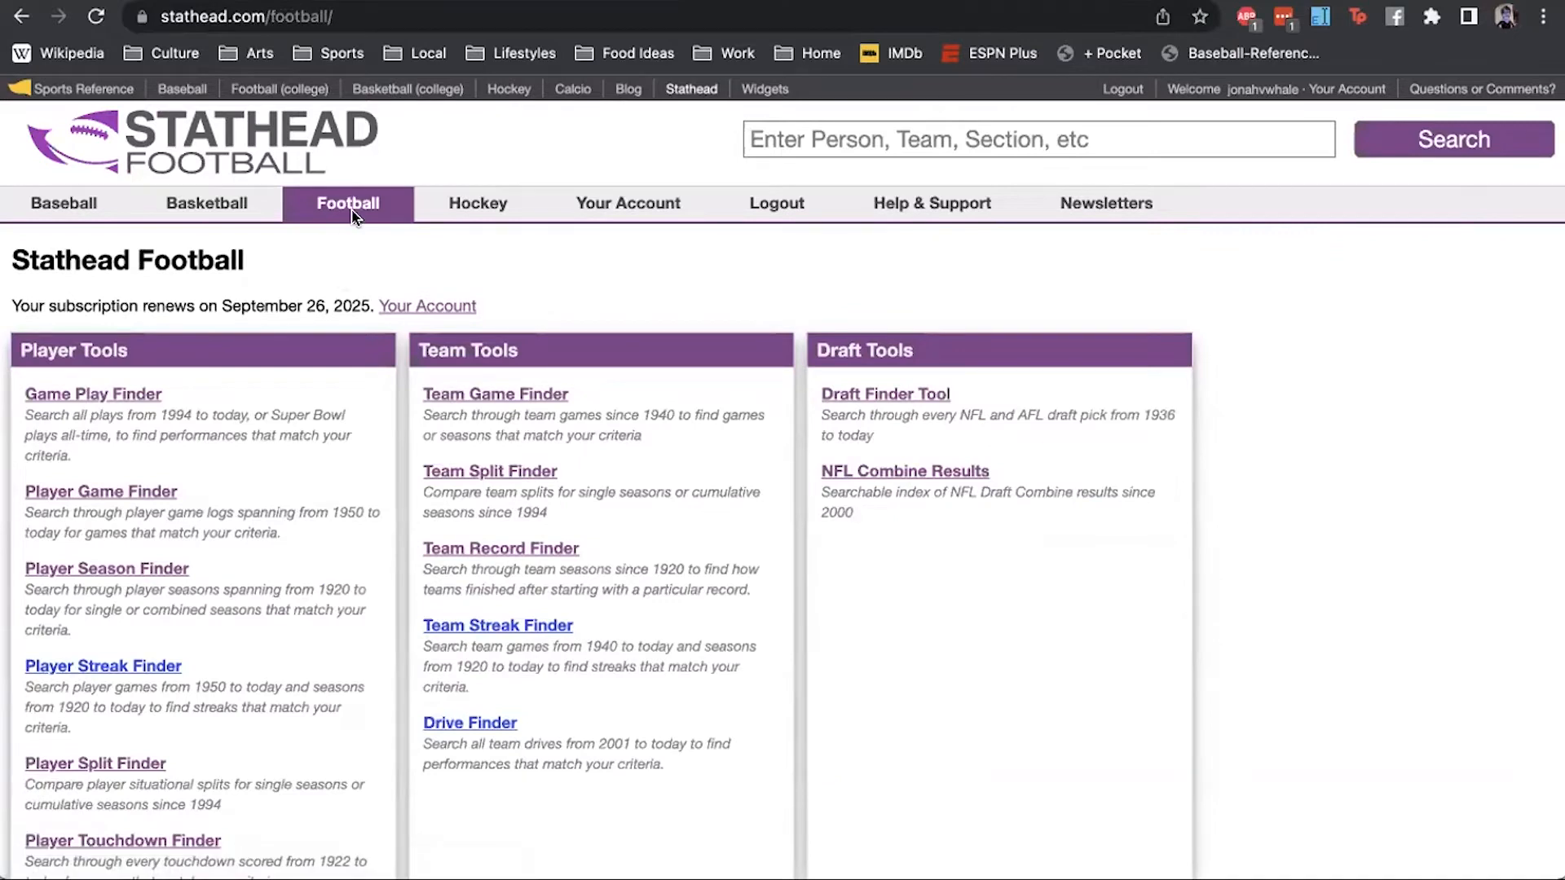
scroll(409, 501, down, 2)
scroll(408, 505, down, 5)
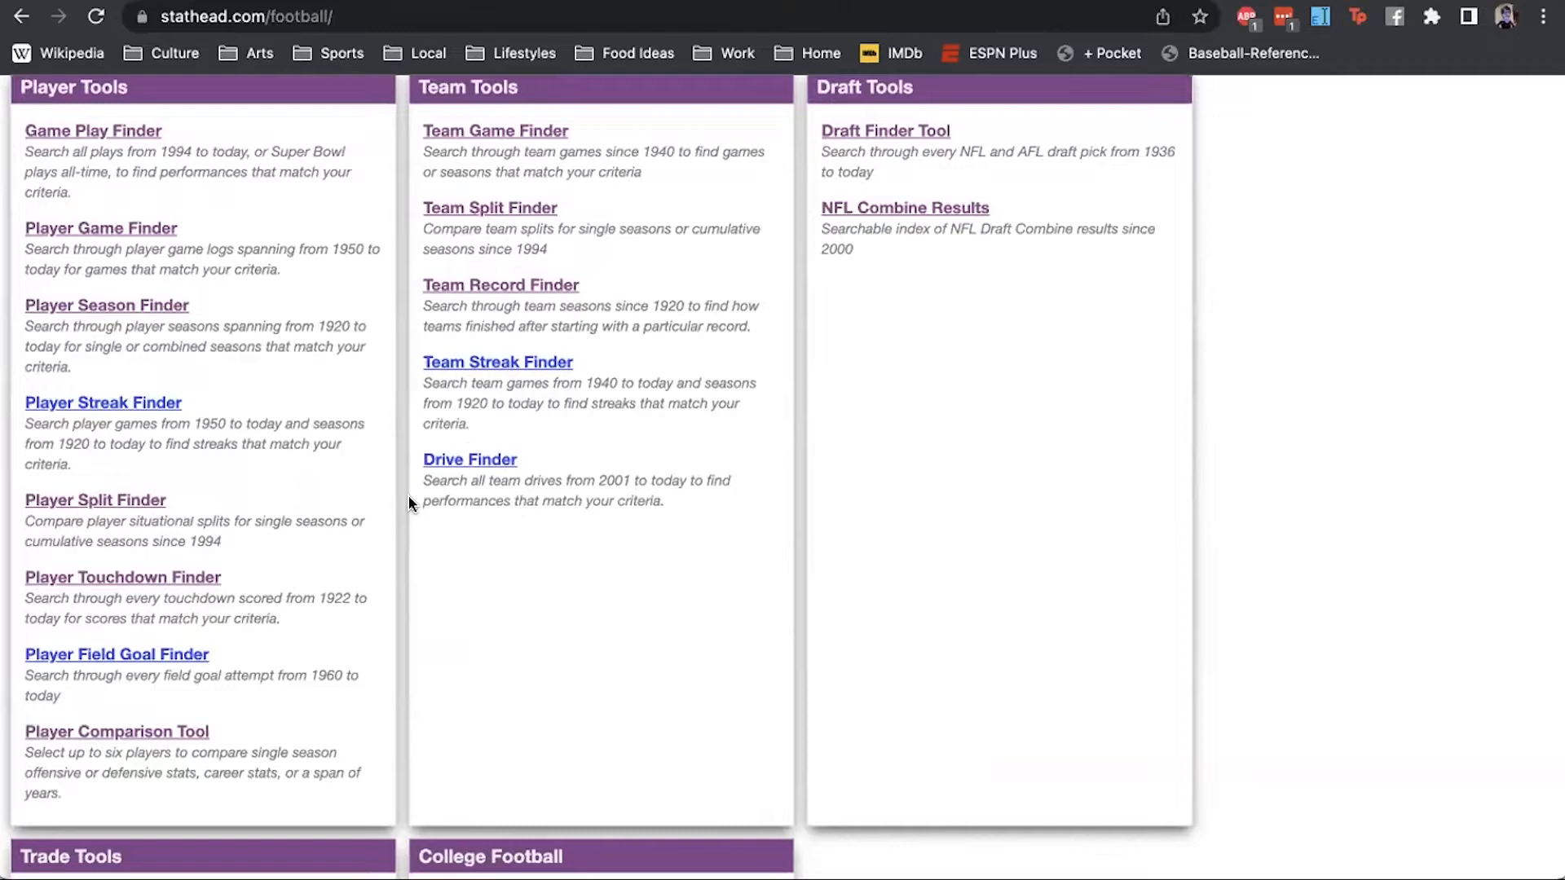
scroll(408, 503, up, 1)
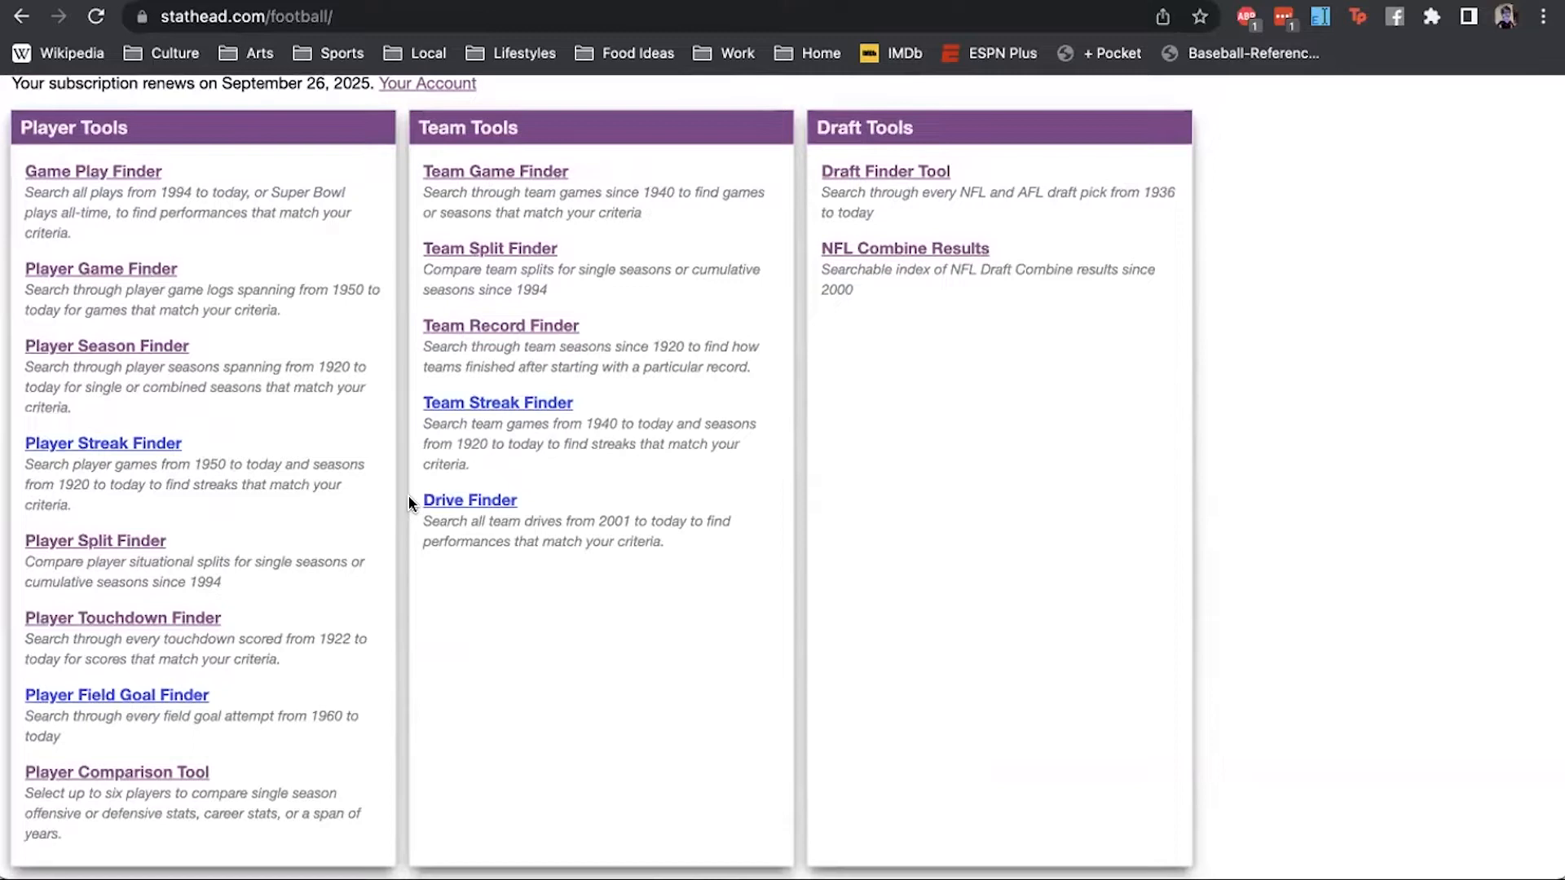
scroll(416, 481, up, 1)
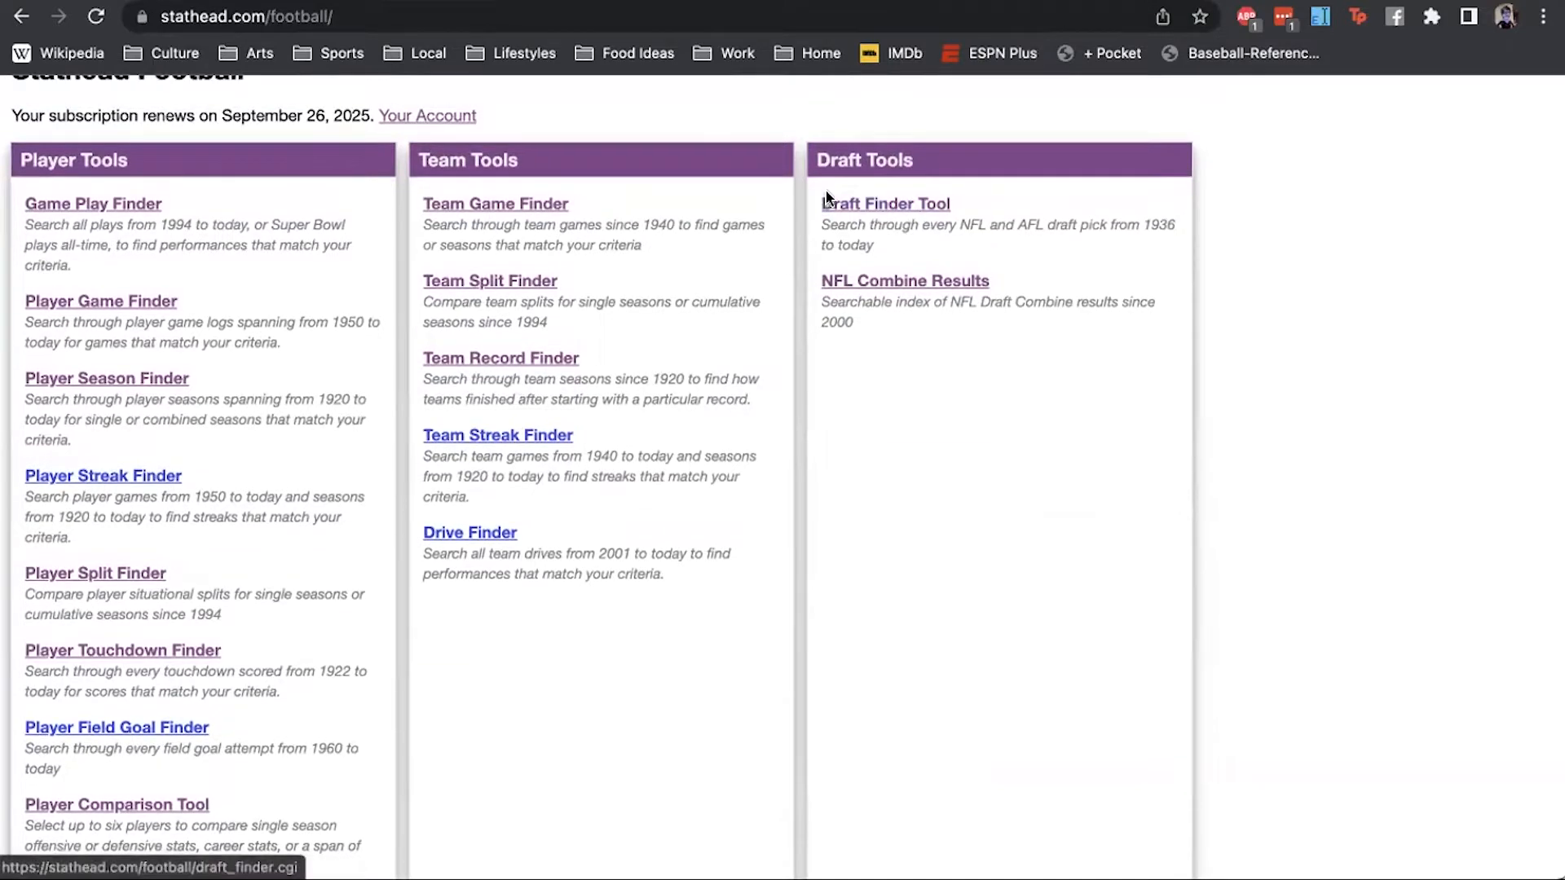
click(924, 213)
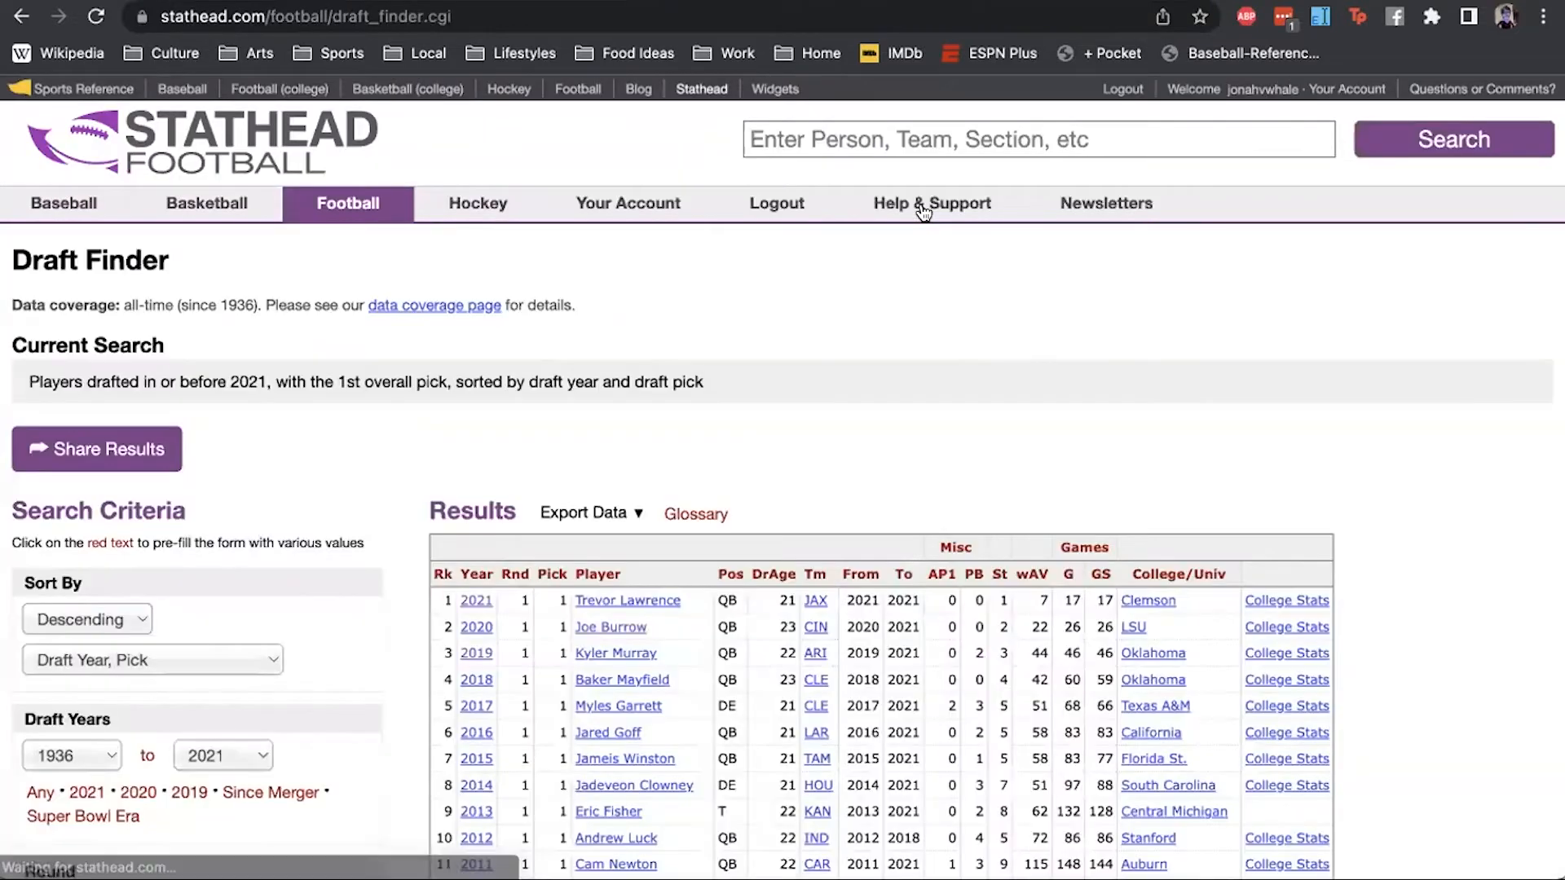
- Look through the Draft Finder results table of first overall picks
scroll(924, 214, down, 3)
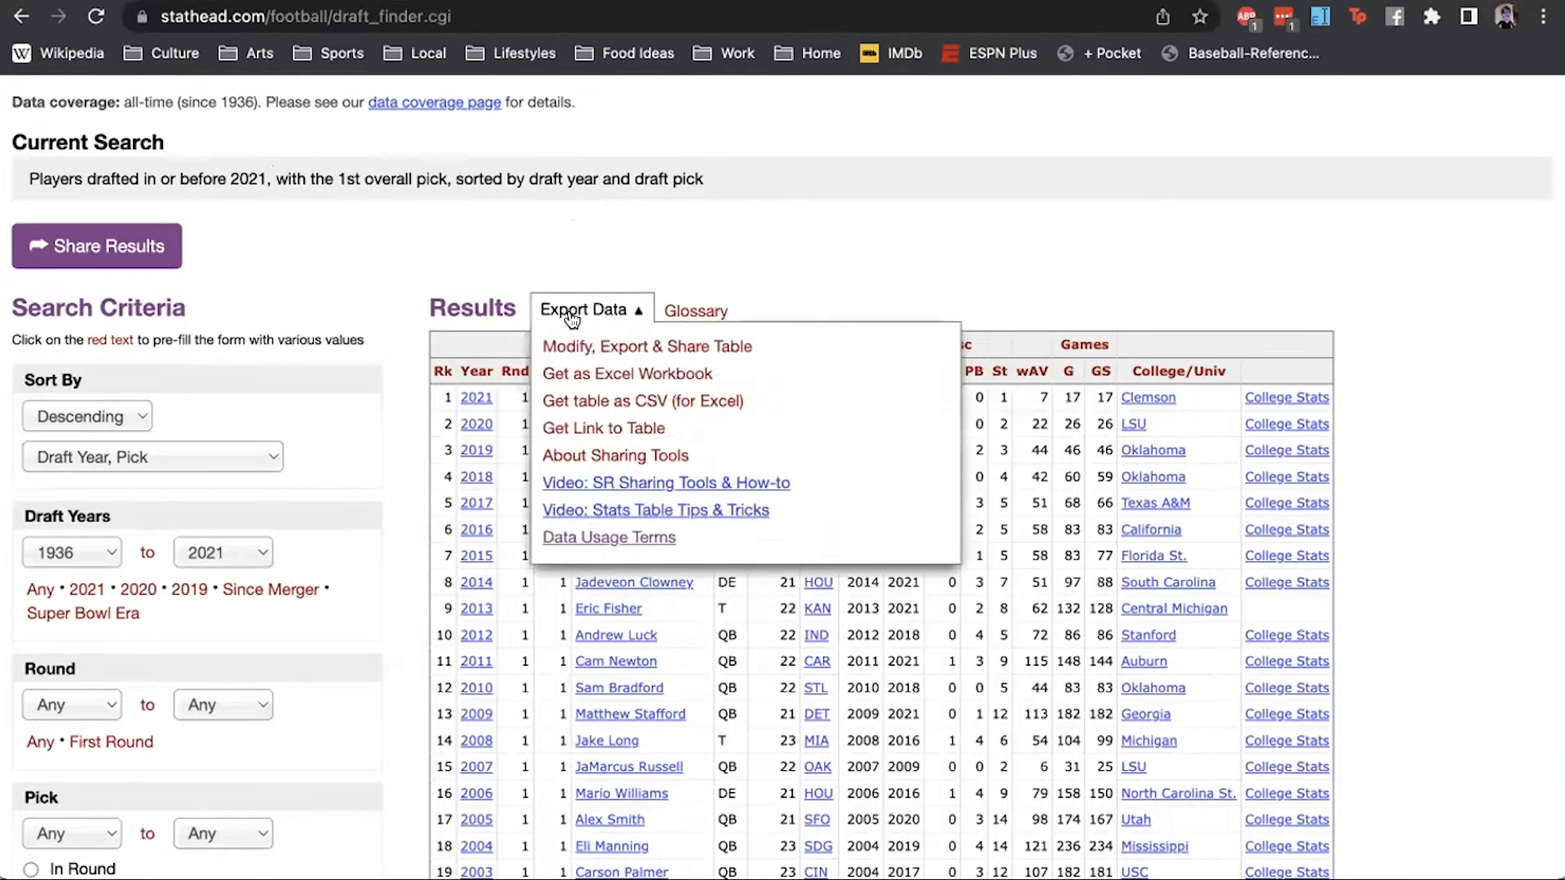
scroll(530, 310, down, 2)
scroll(520, 350, down, 7)
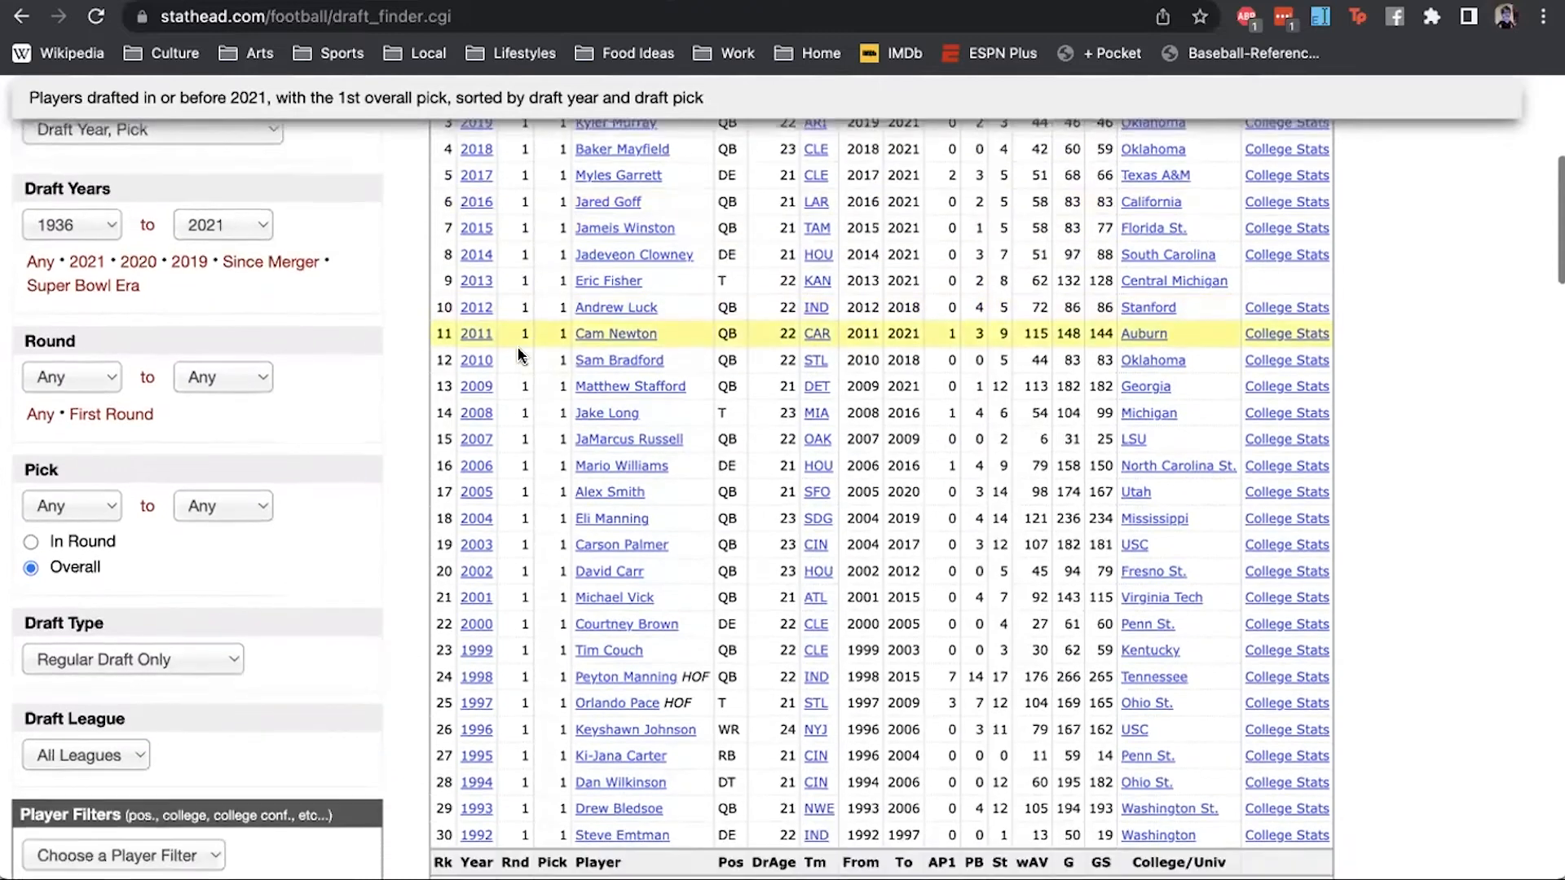
scroll(519, 355, down, 10)
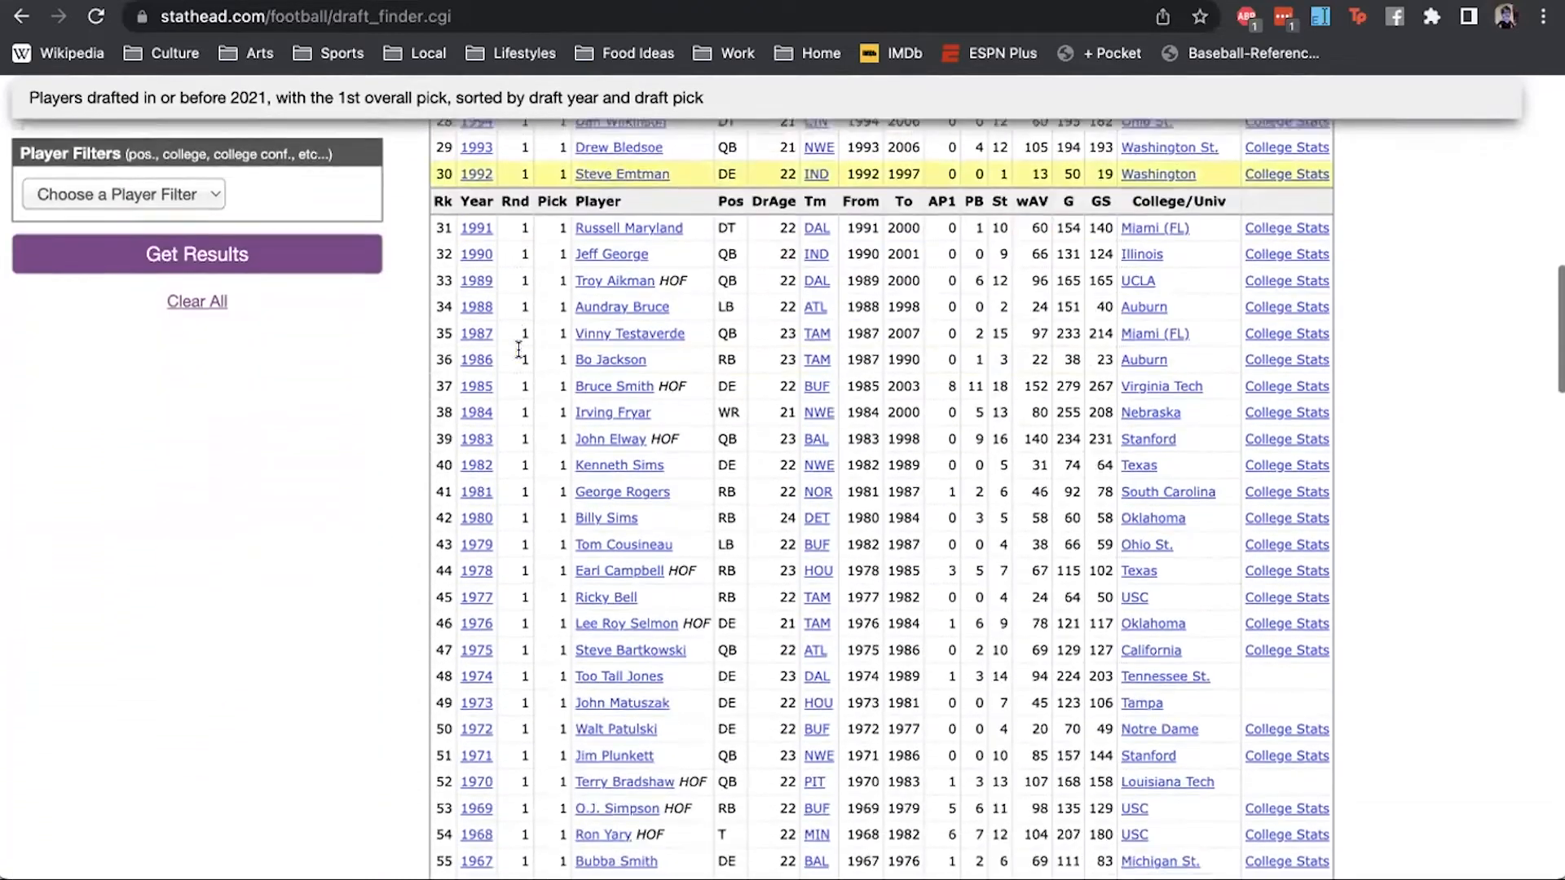
scroll(520, 350, down, 1)
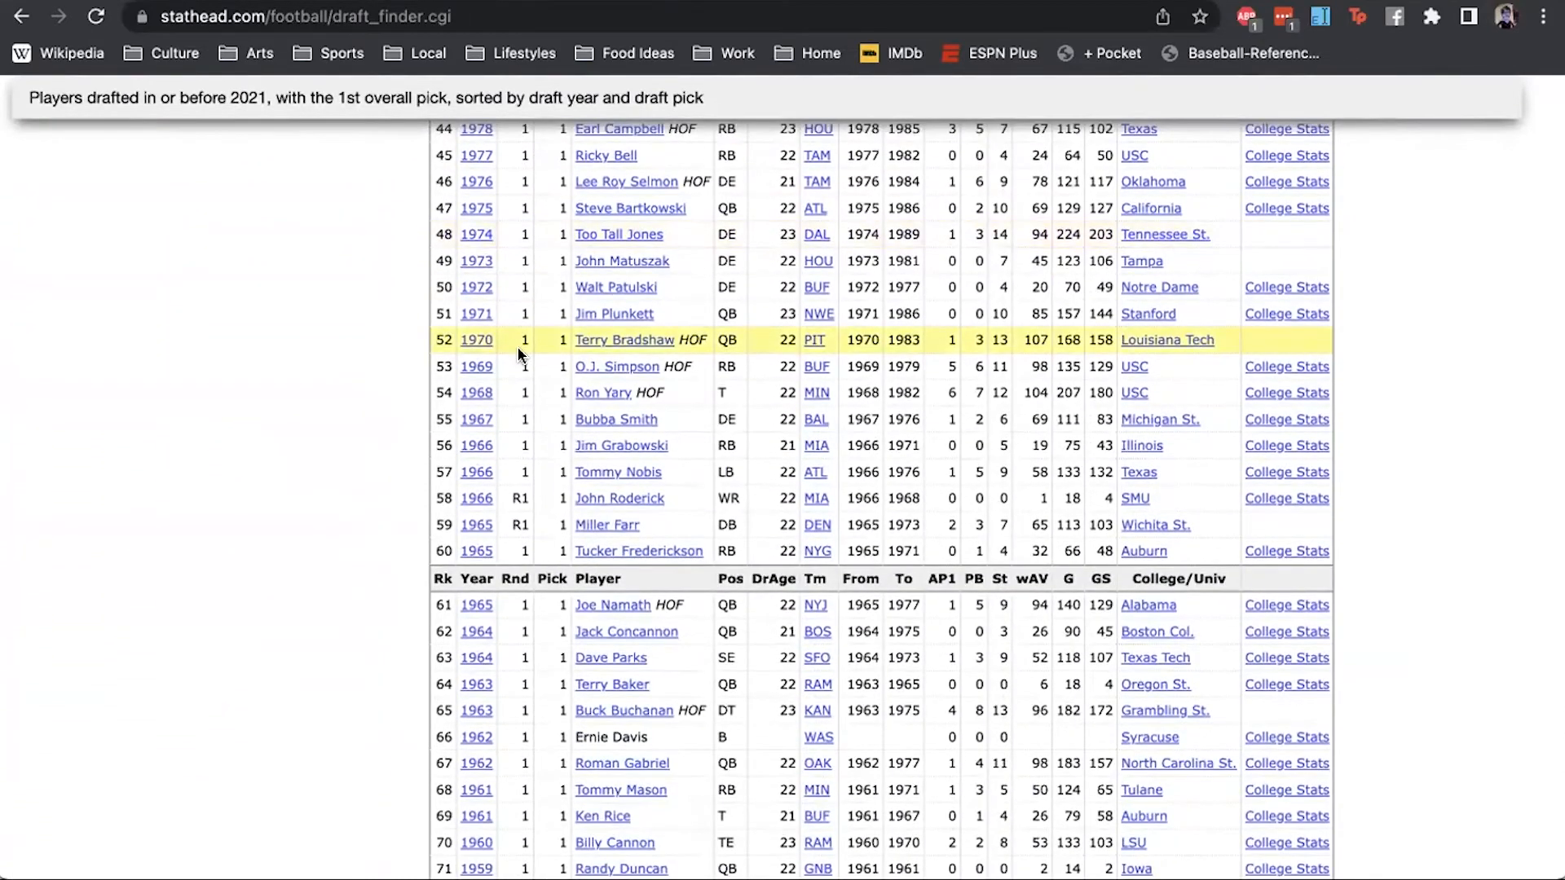
scroll(519, 353, up, 18)
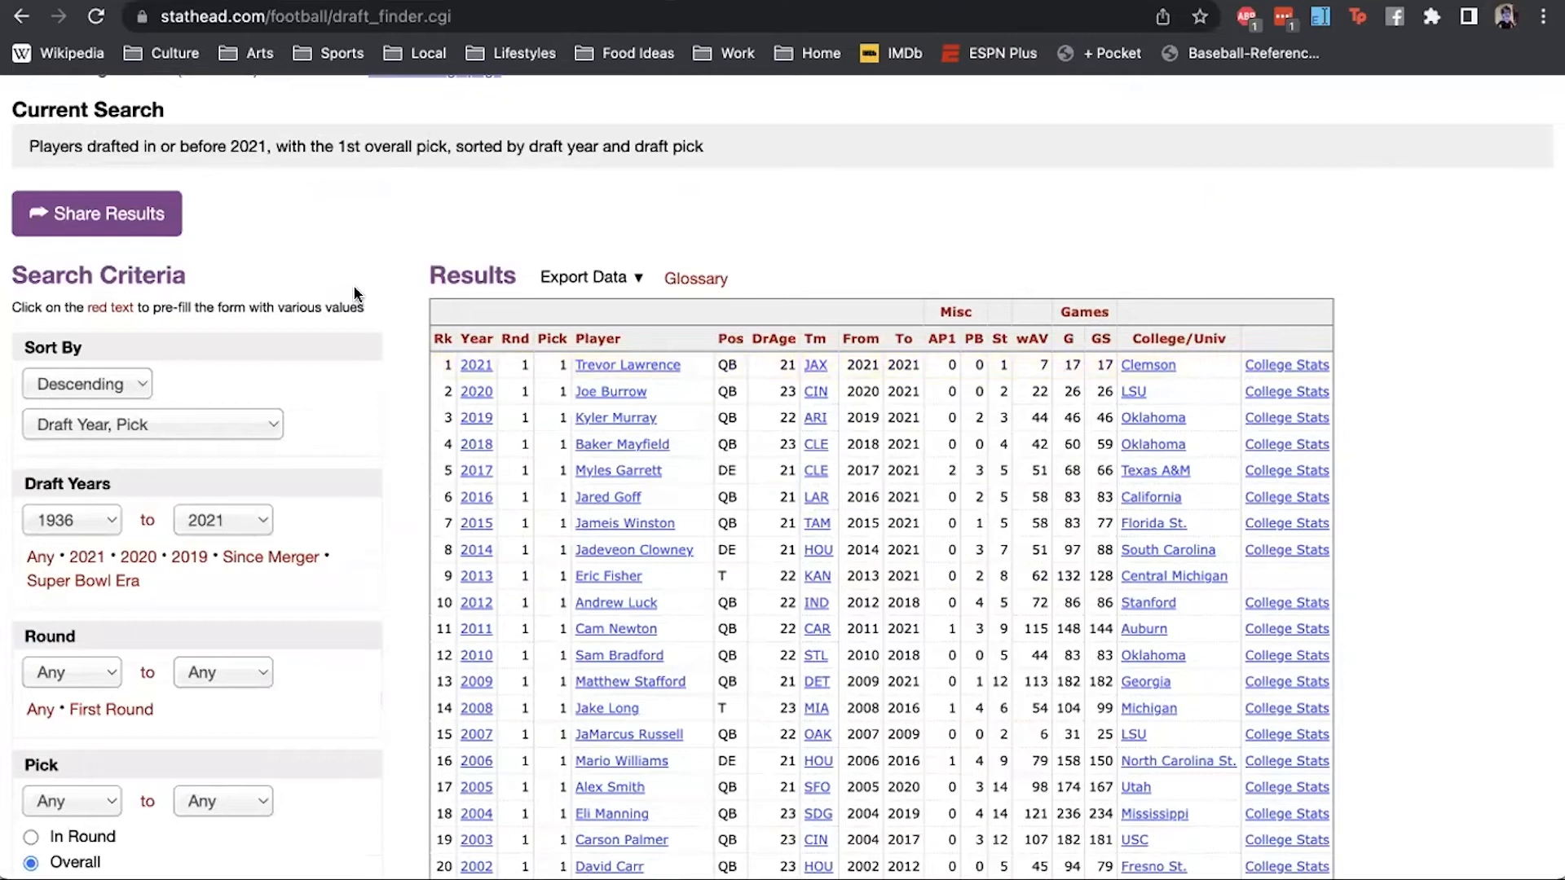
- Review the Draft Finder's search criteria and the available player filters
scroll(356, 295, down, 12)
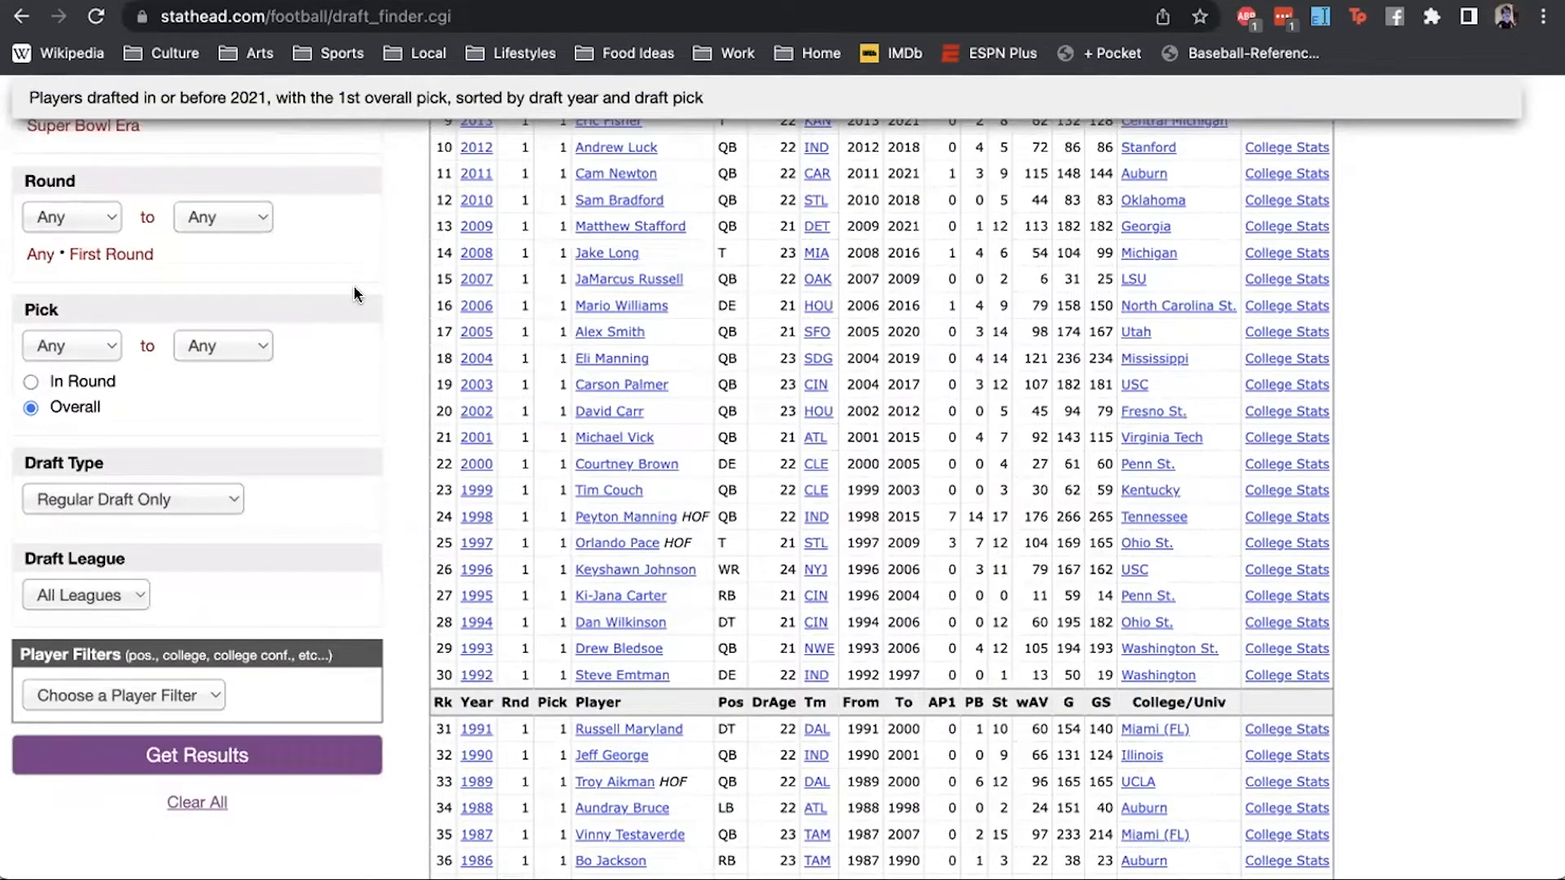
scroll(354, 294, down, 2)
click(184, 600)
click(186, 565)
scroll(226, 476, up, 15)
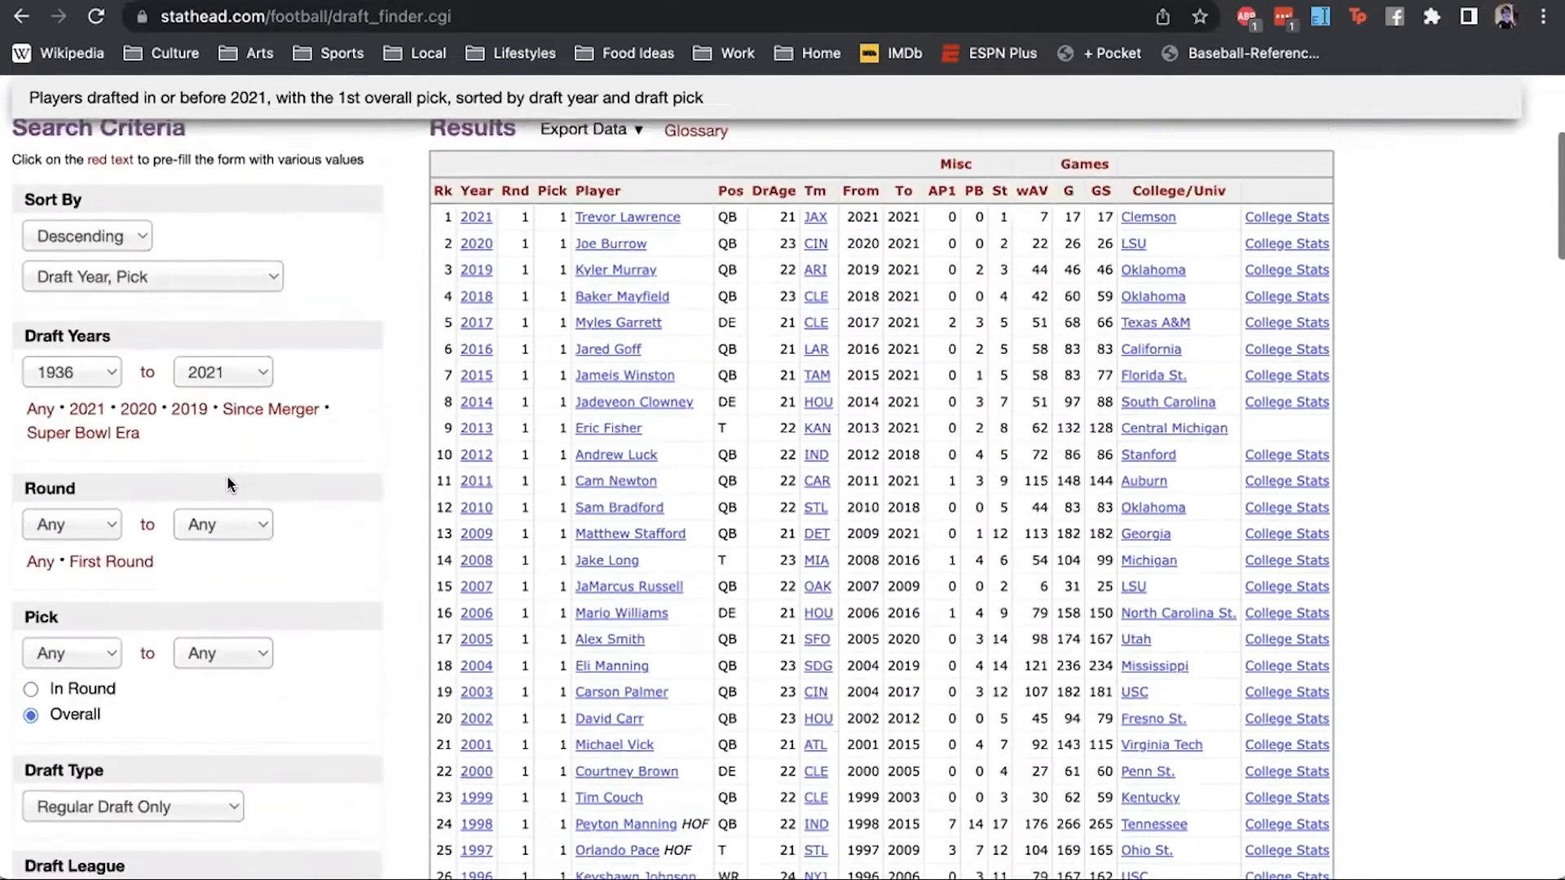
scroll(220, 456, down, 15)
click(192, 281)
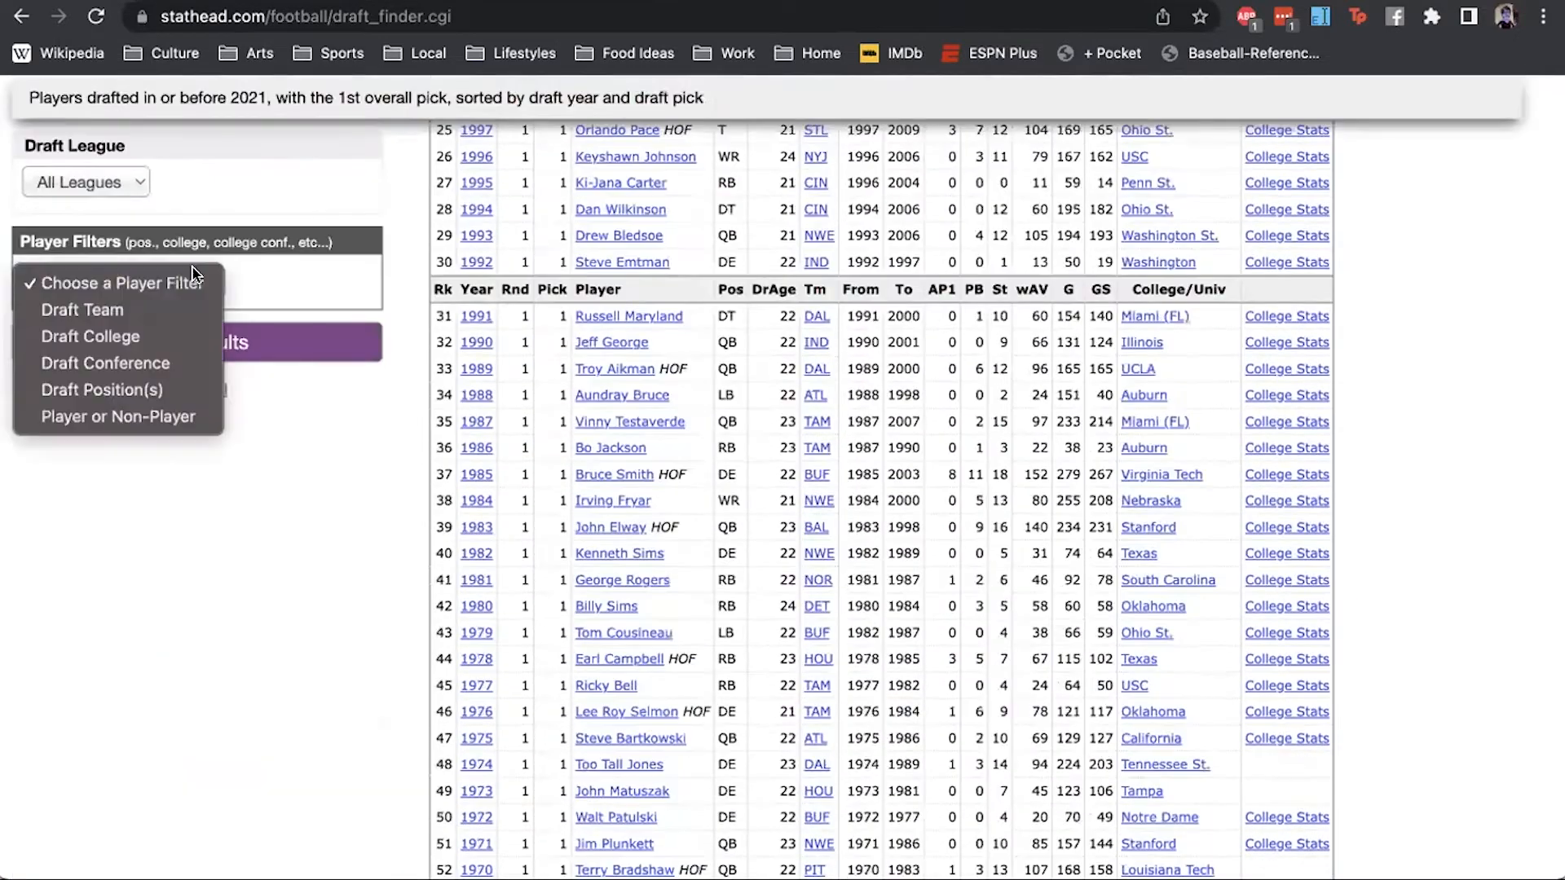
click(234, 199)
scroll(233, 199, up, 3)
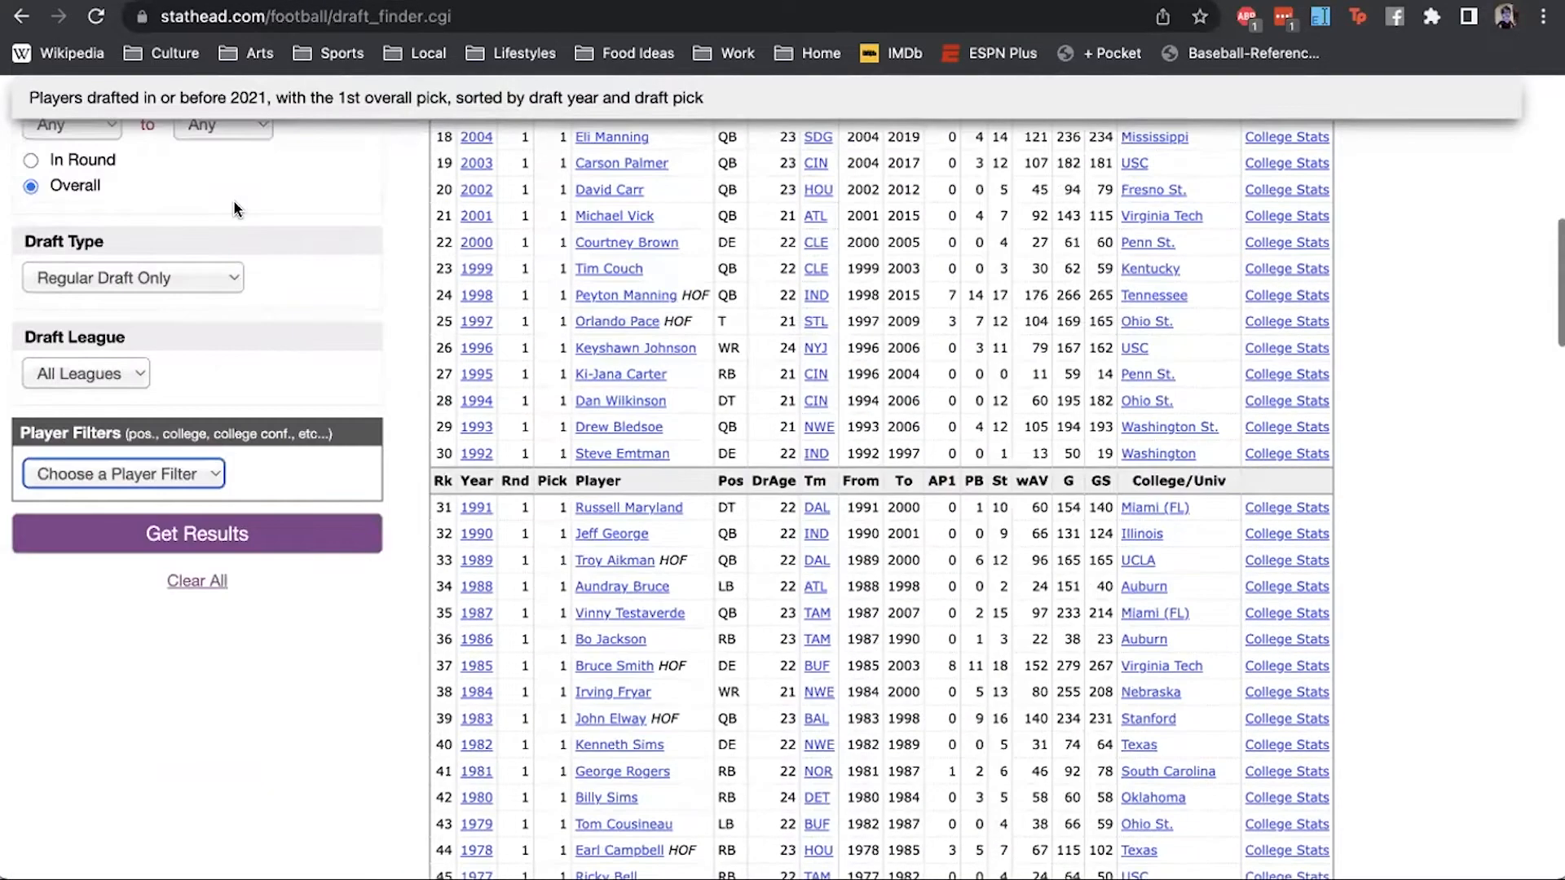
scroll(176, 293, up, 5)
scroll(176, 294, up, 4)
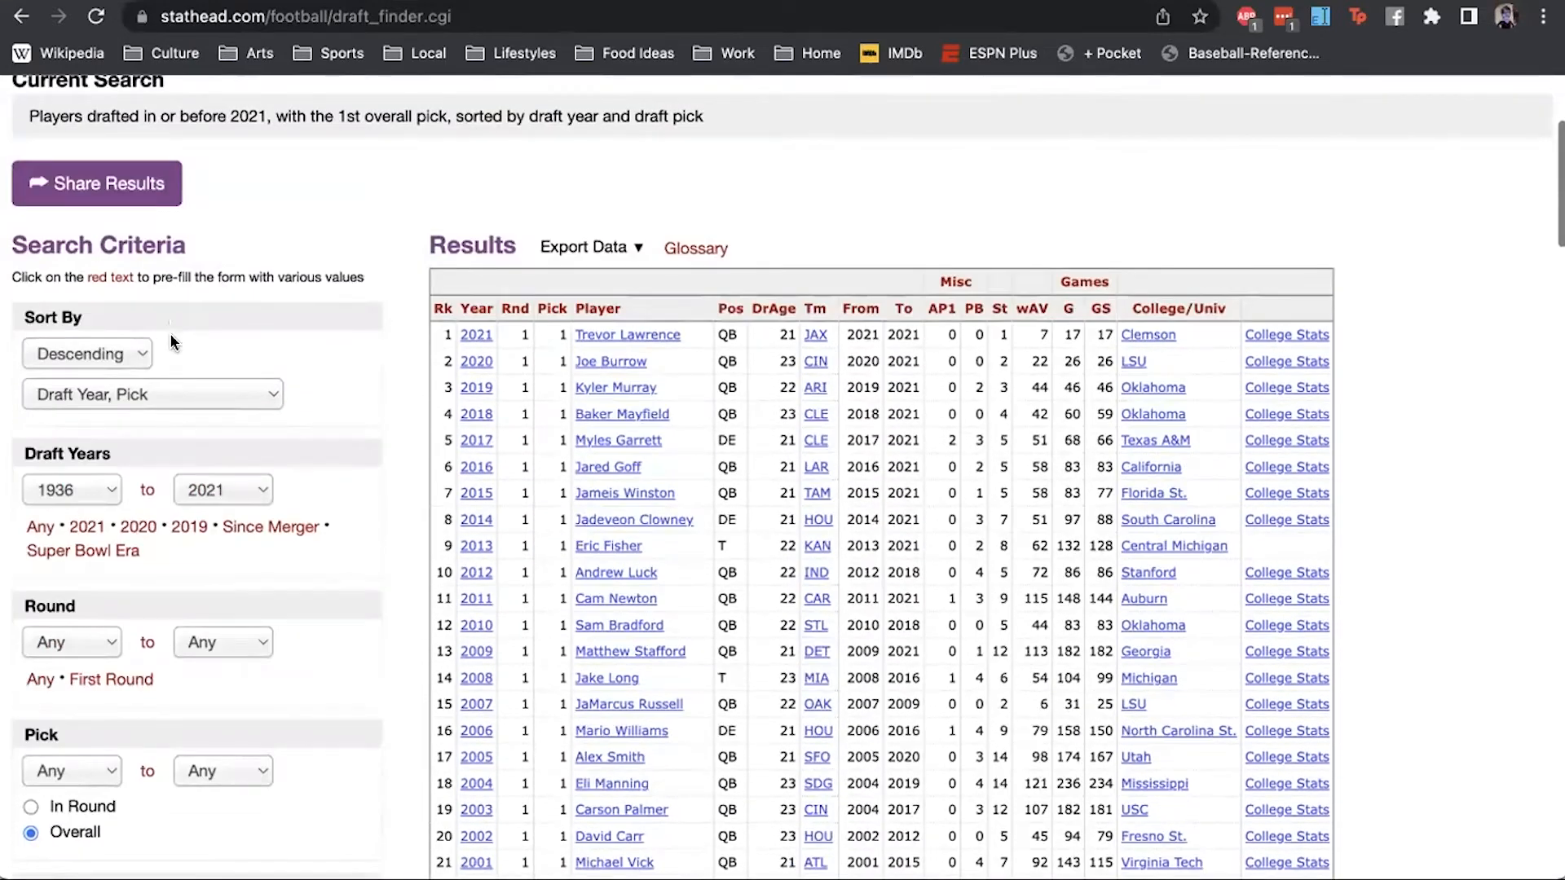
- Review the statistics available for sorting the draft results
click(167, 393)
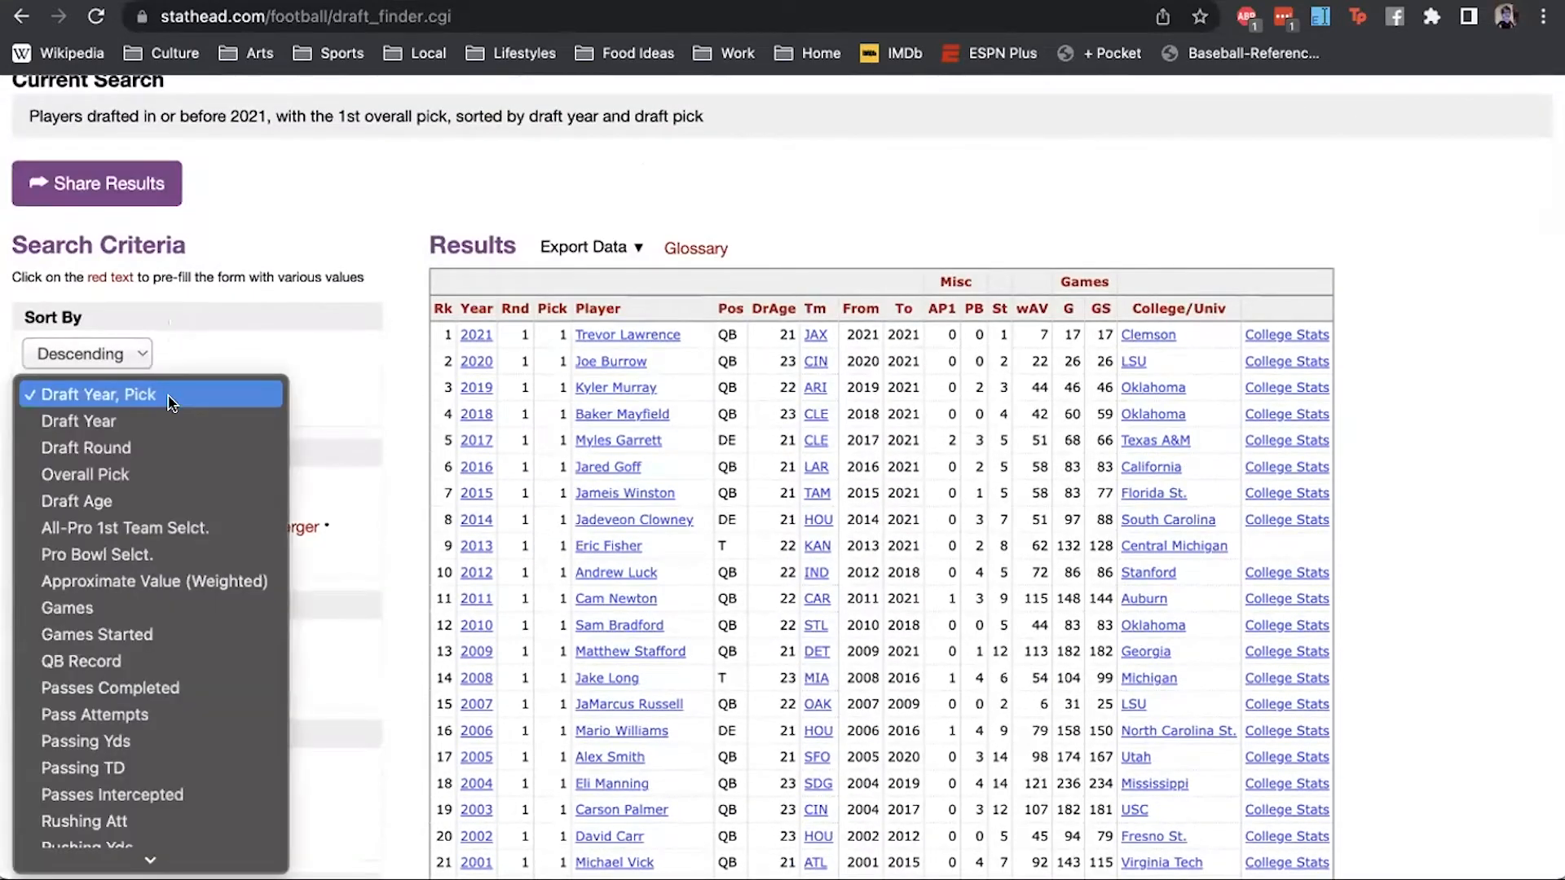
scroll(169, 398, down, 3)
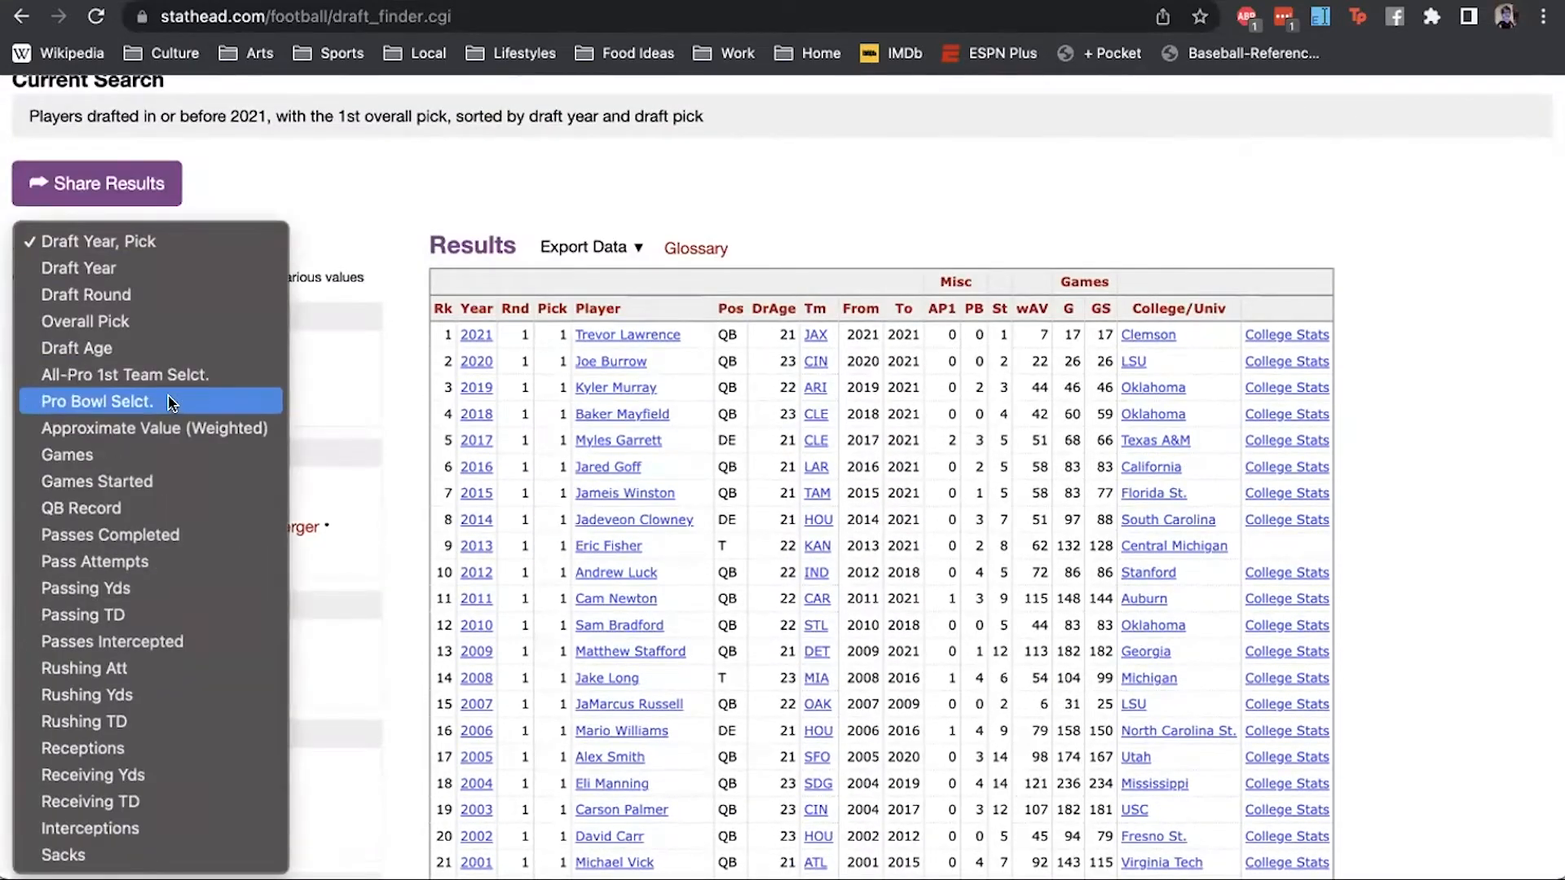
click(339, 282)
- Limit the draft search to the NFL league
scroll(339, 282, down, 5)
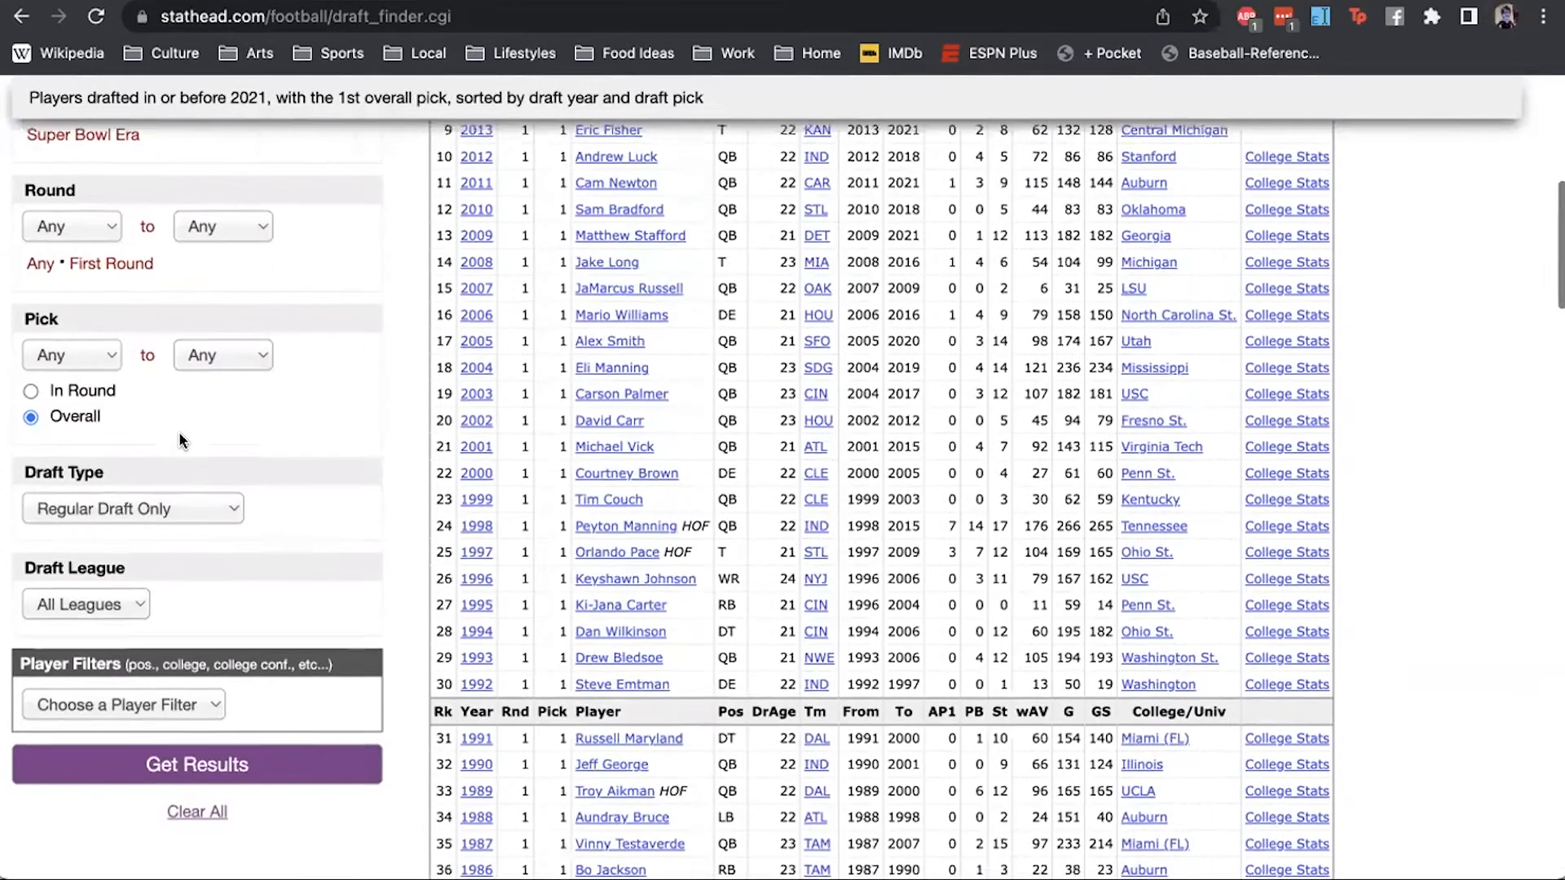
scroll(181, 440, down, 1)
click(114, 451)
click(115, 451)
click(98, 548)
click(98, 572)
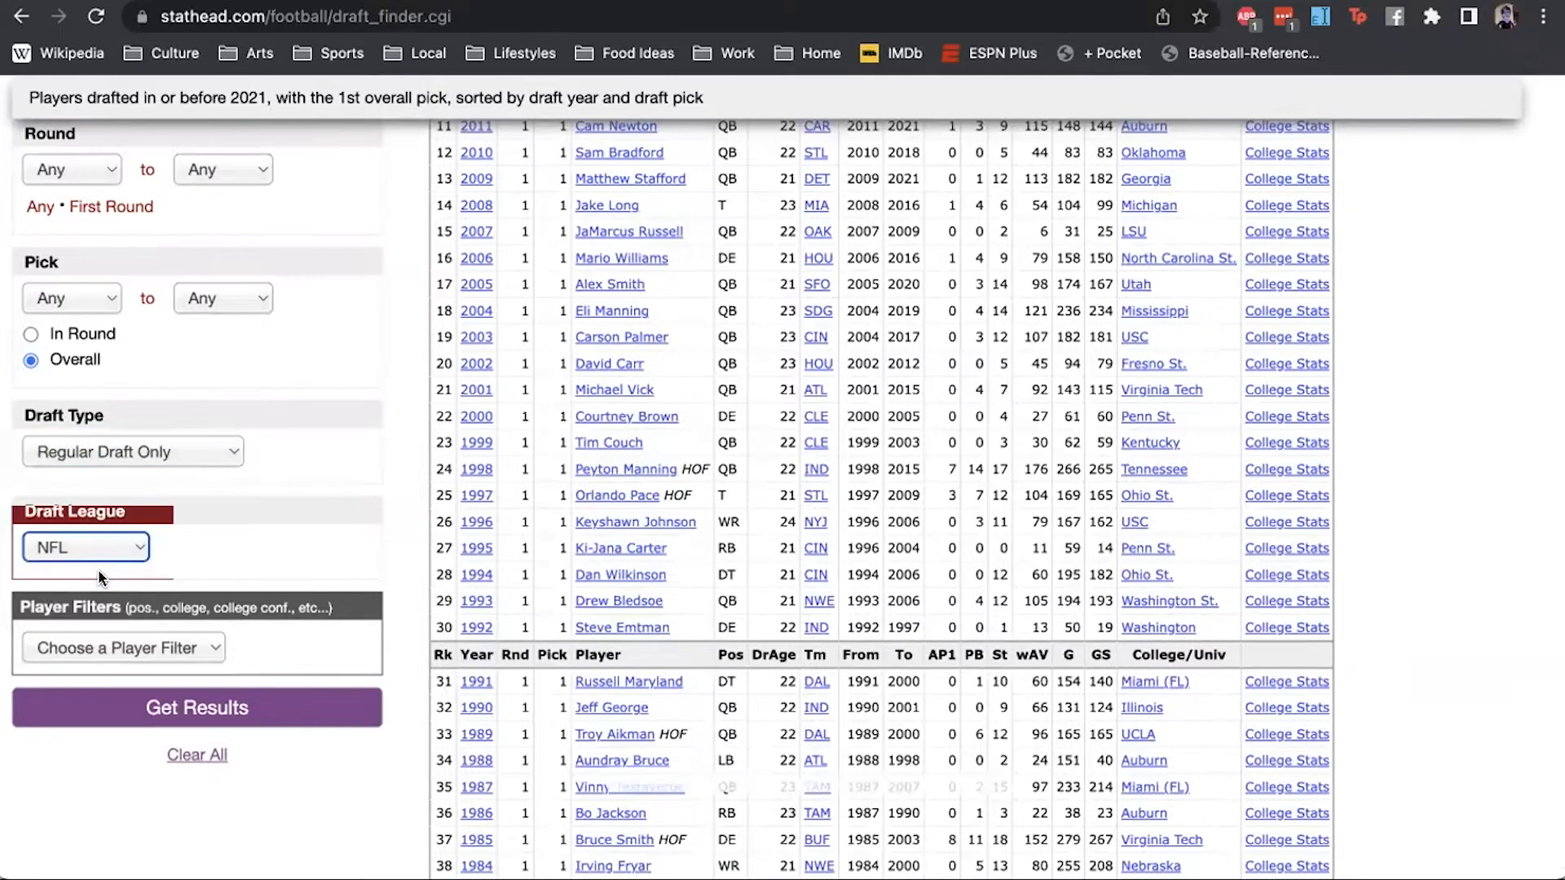
- Add a Draft Position(s) player filter, look over its position choices, and remove it
click(175, 646)
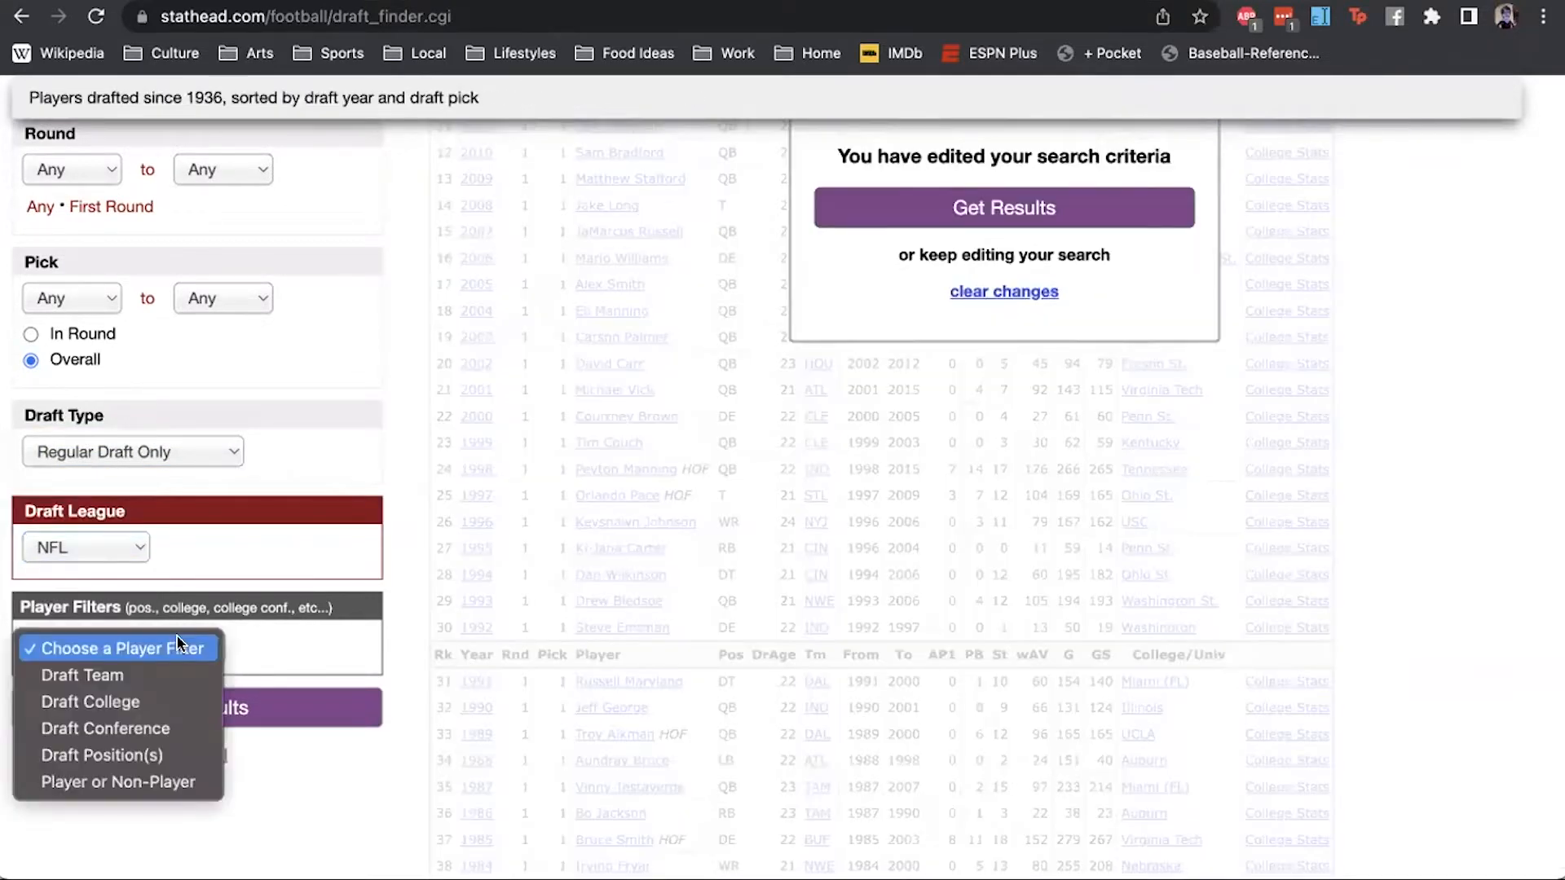
click(141, 756)
scroll(248, 396, down, 5)
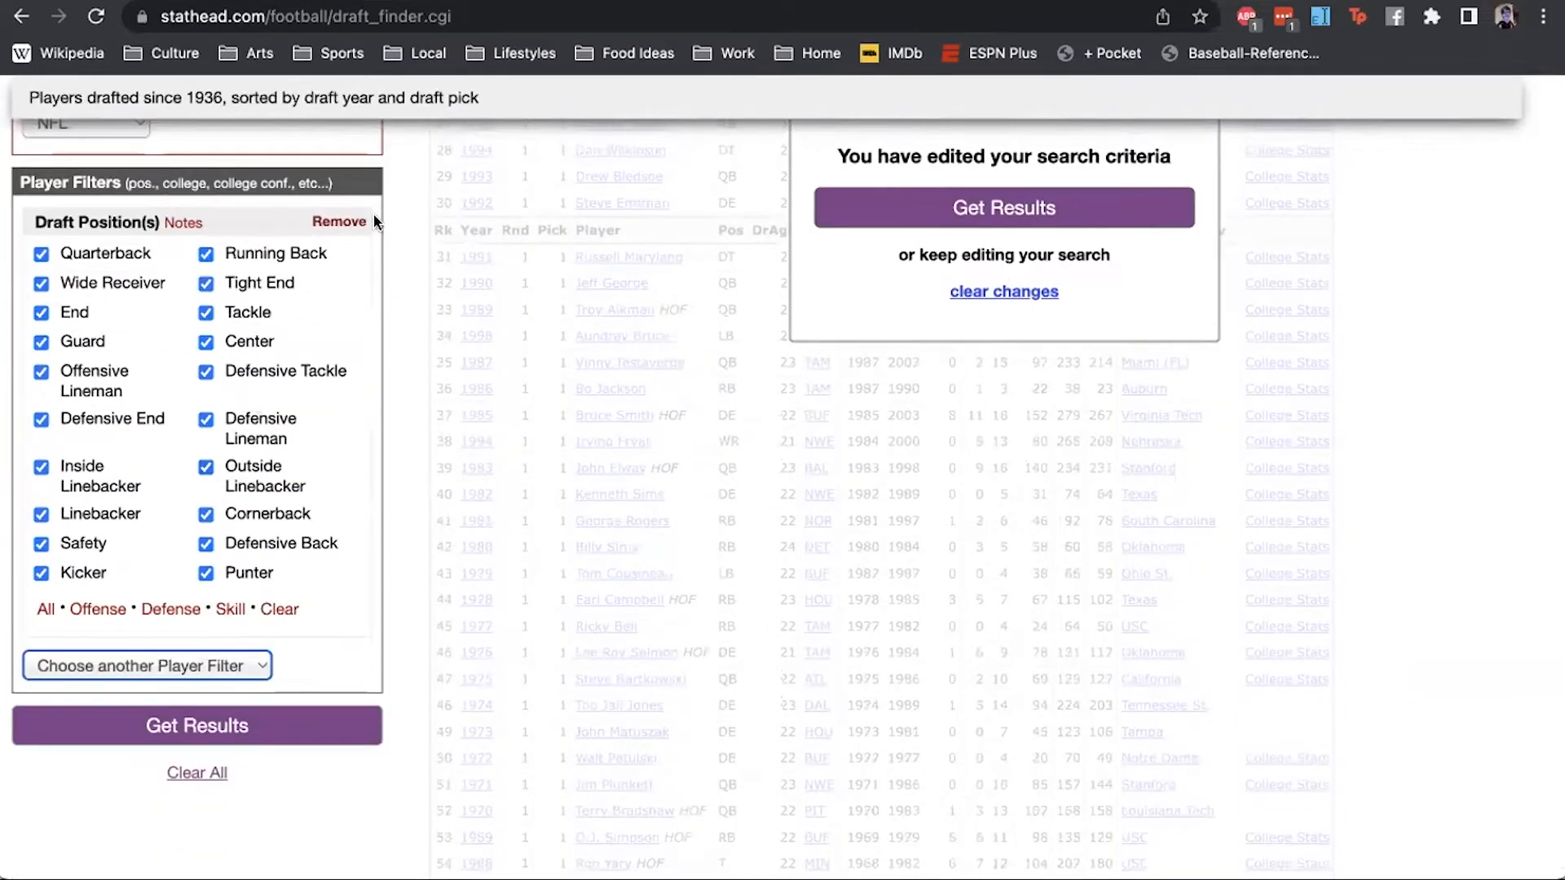
click(363, 221)
- Add a Player or Non-Player filter to the search and remove it
click(245, 222)
click(140, 359)
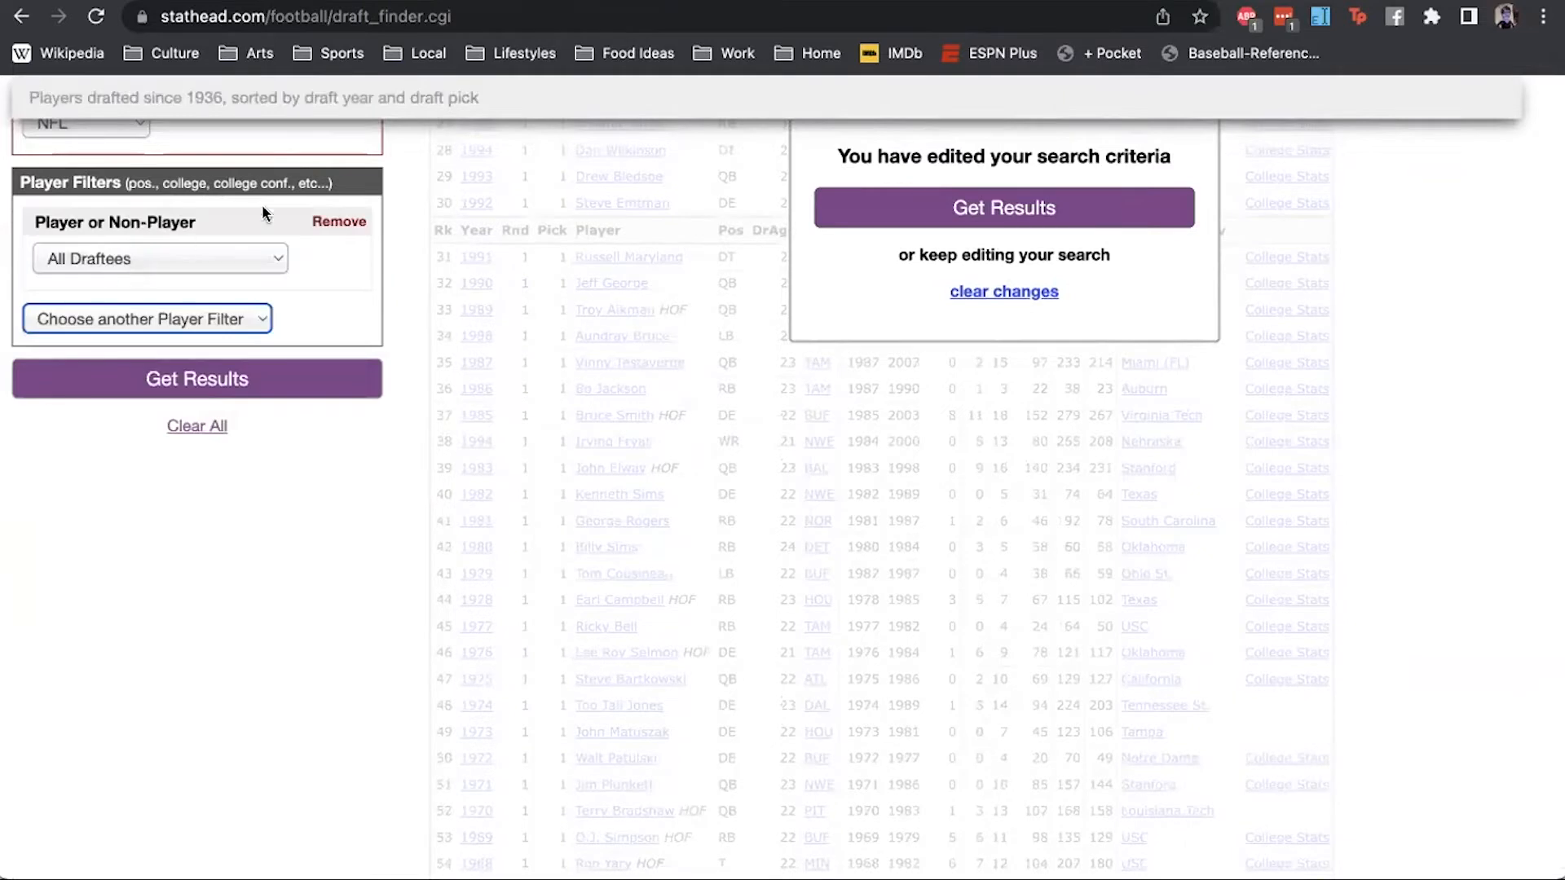
click(318, 217)
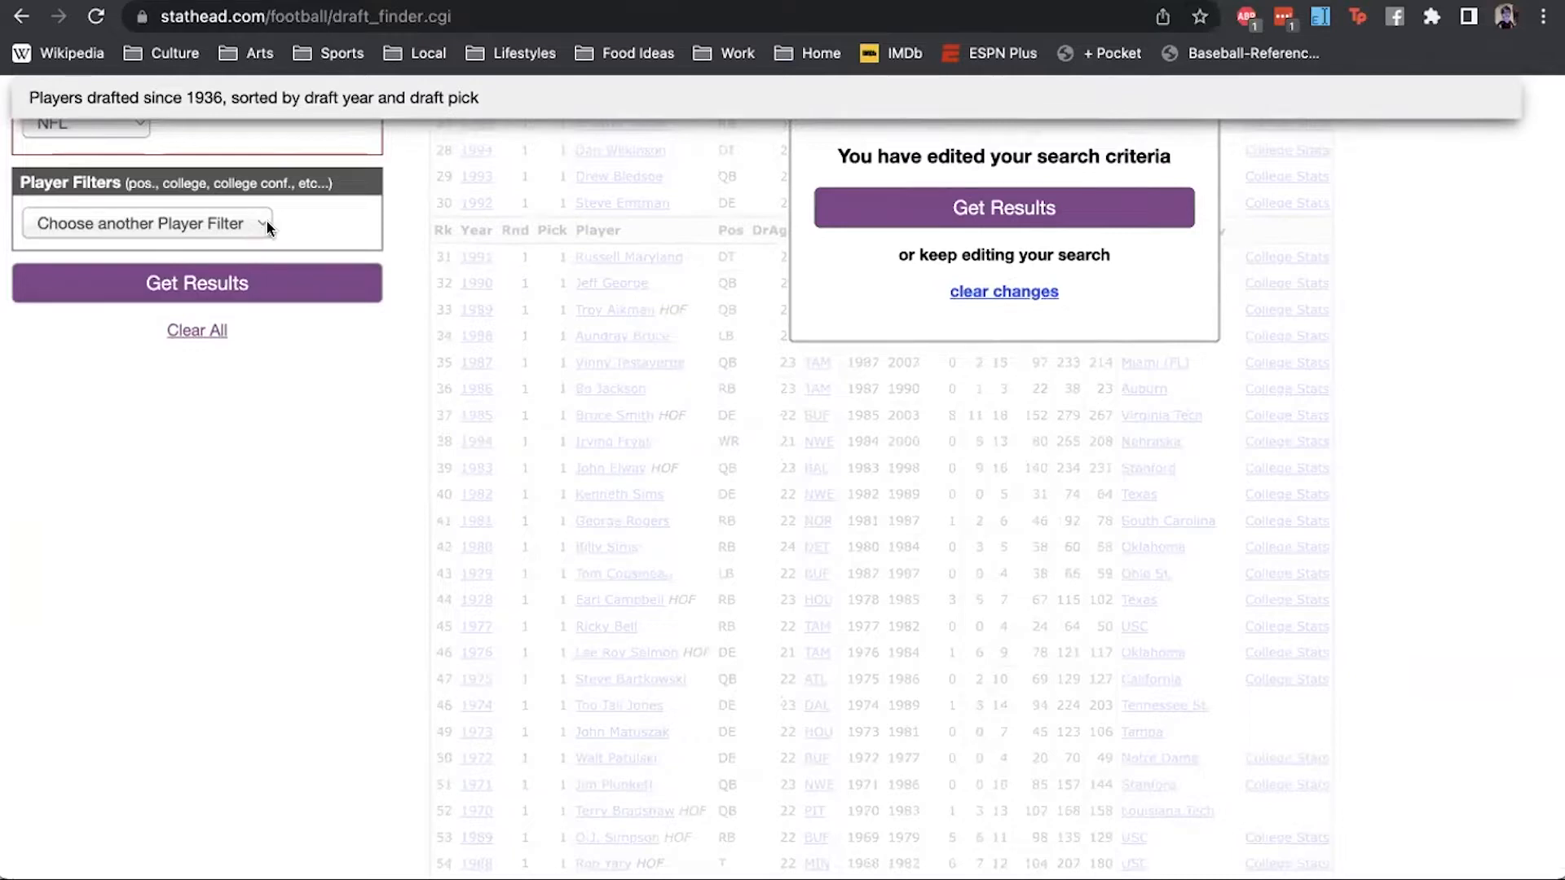
- Try to search for players drafted by the Jacksonville Jaguars using a Draft Team player filter
click(226, 228)
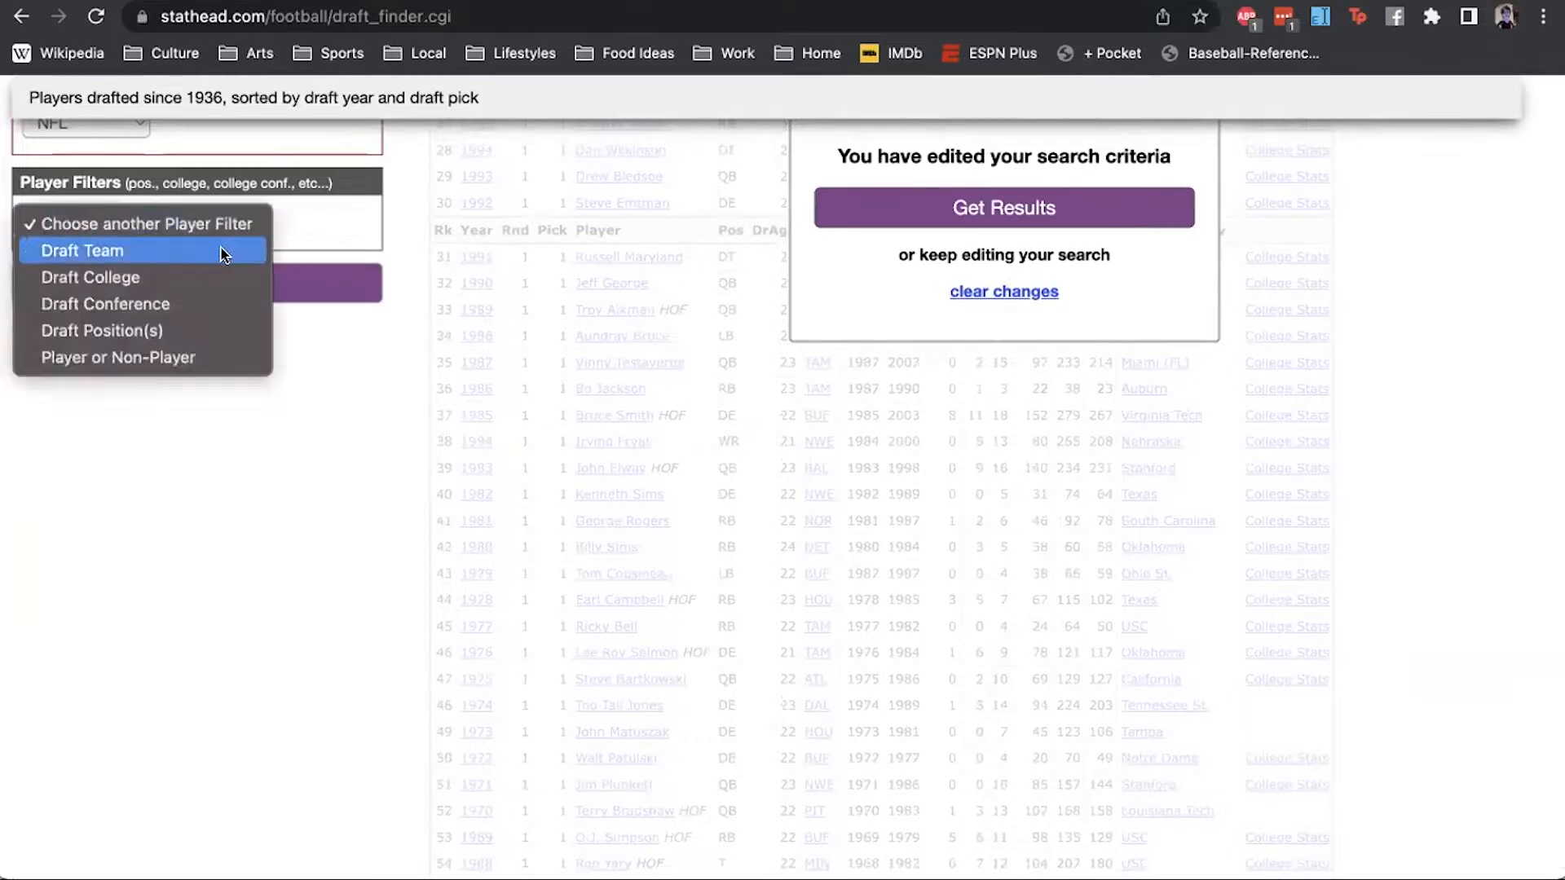
click(225, 253)
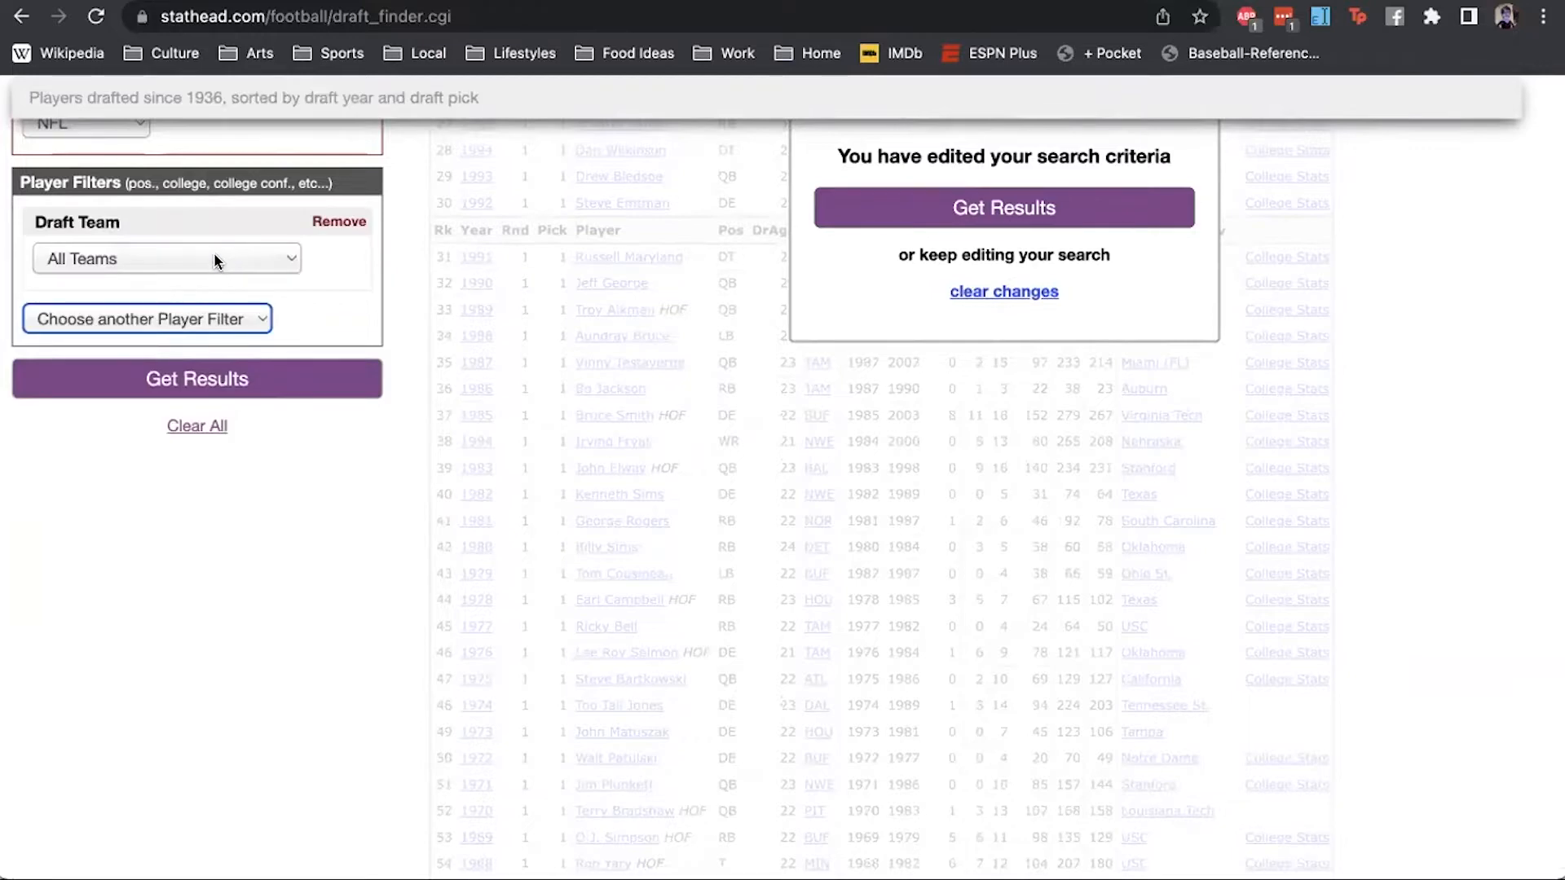
click(213, 252)
click(214, 241)
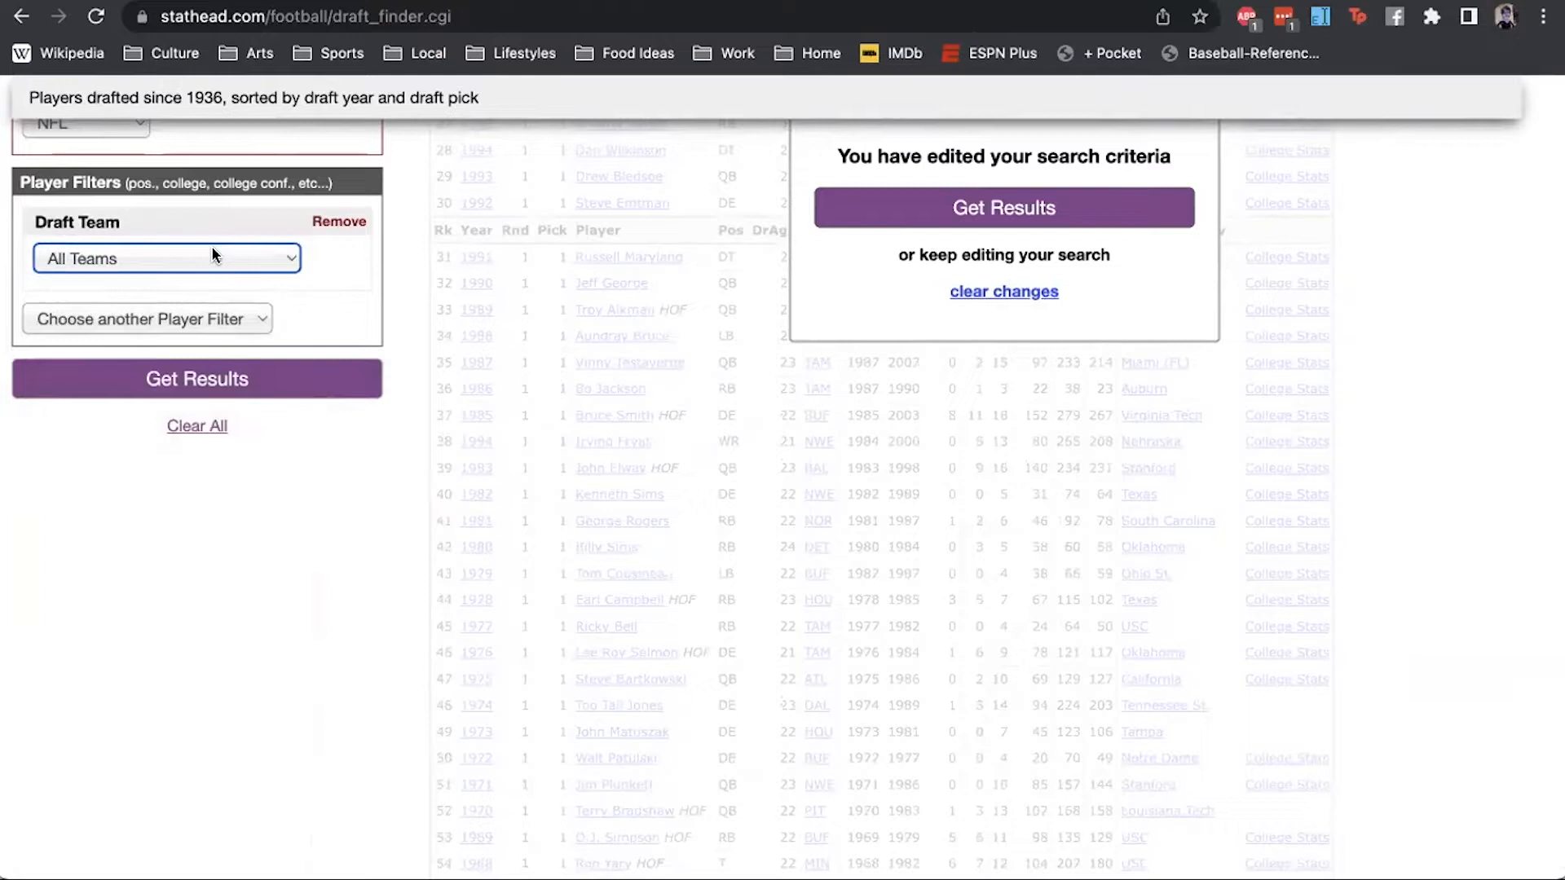
click(160, 251)
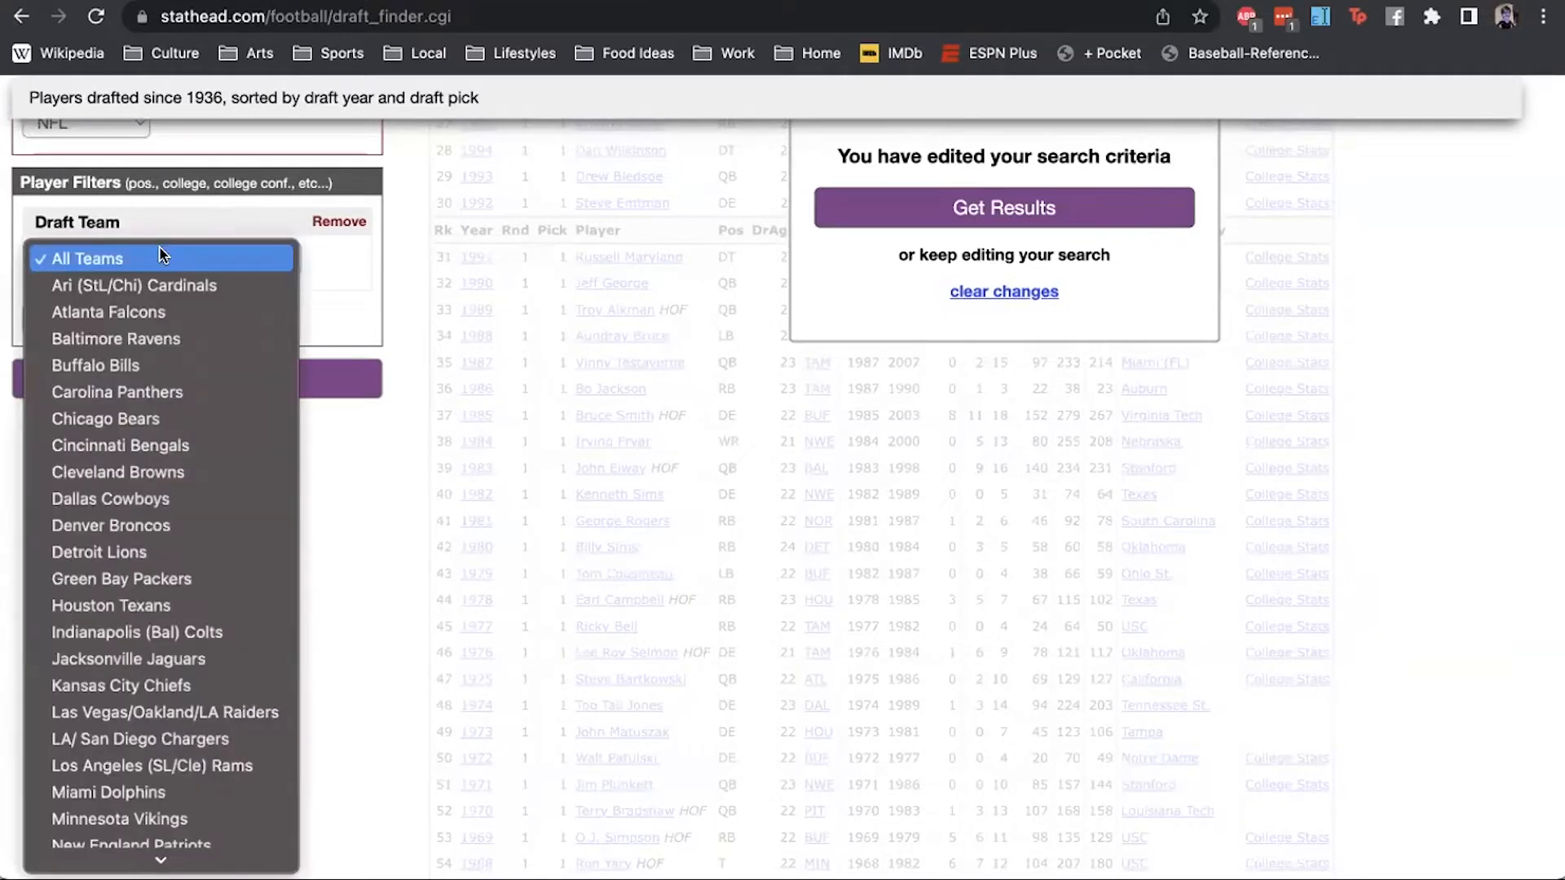
click(151, 557)
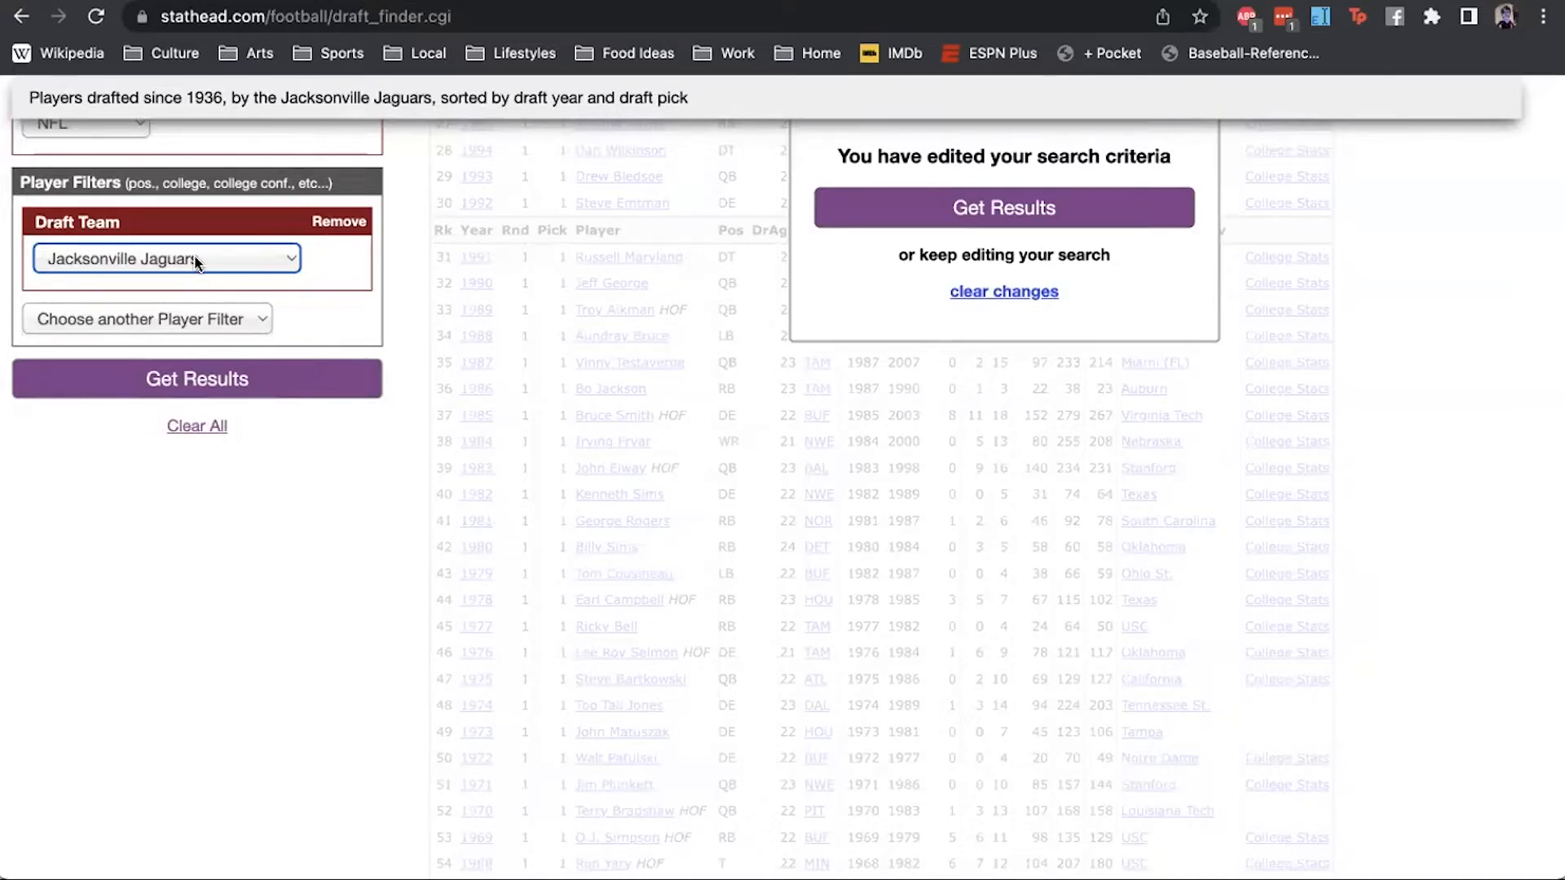
click(161, 382)
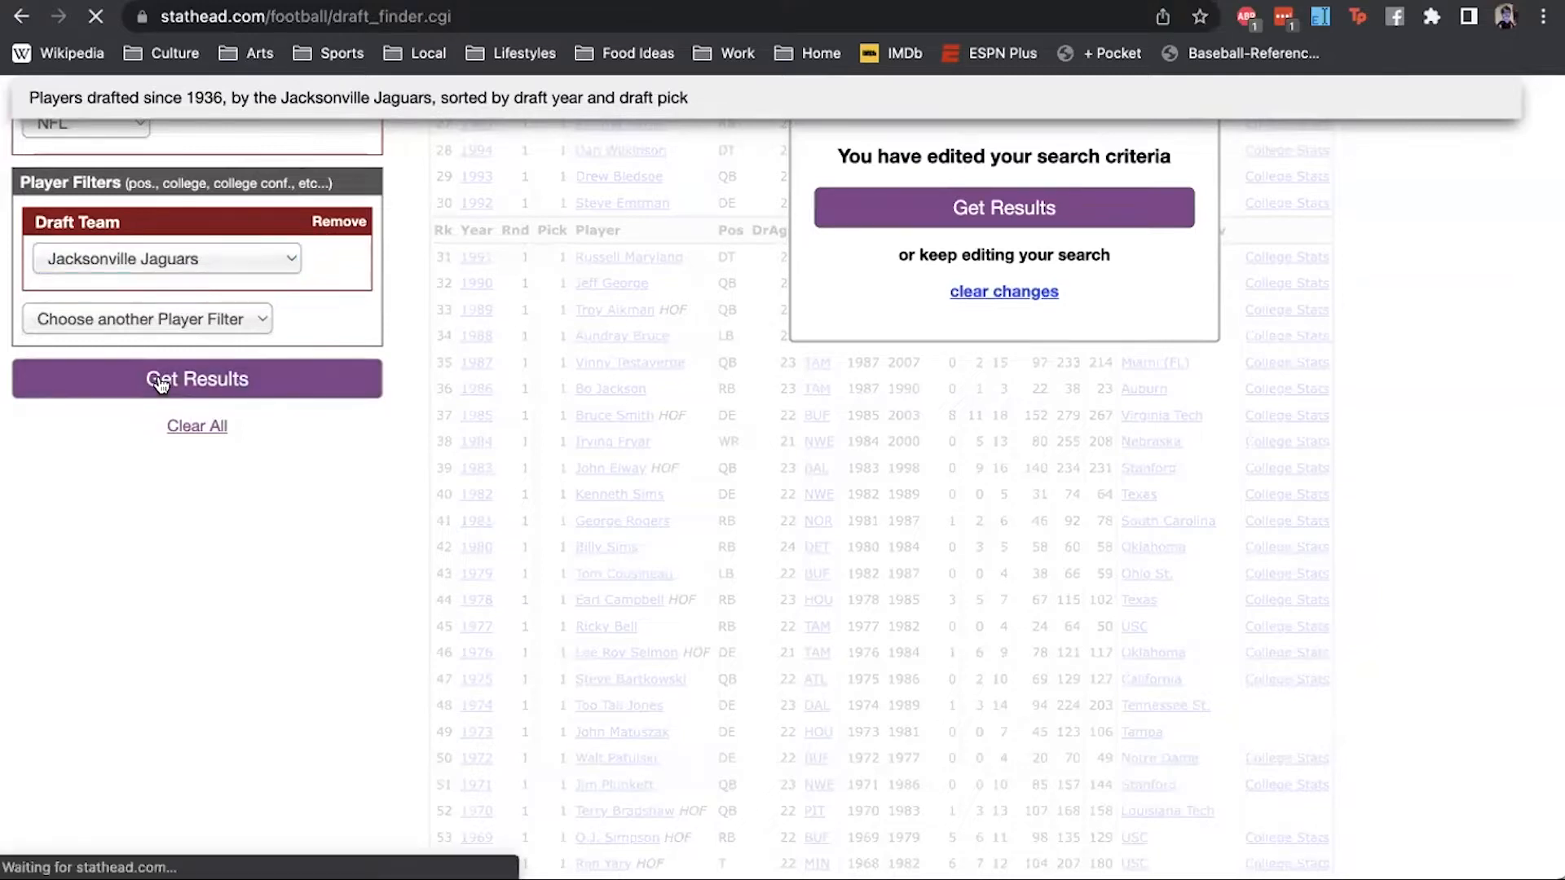
scroll(160, 383, up, 7)
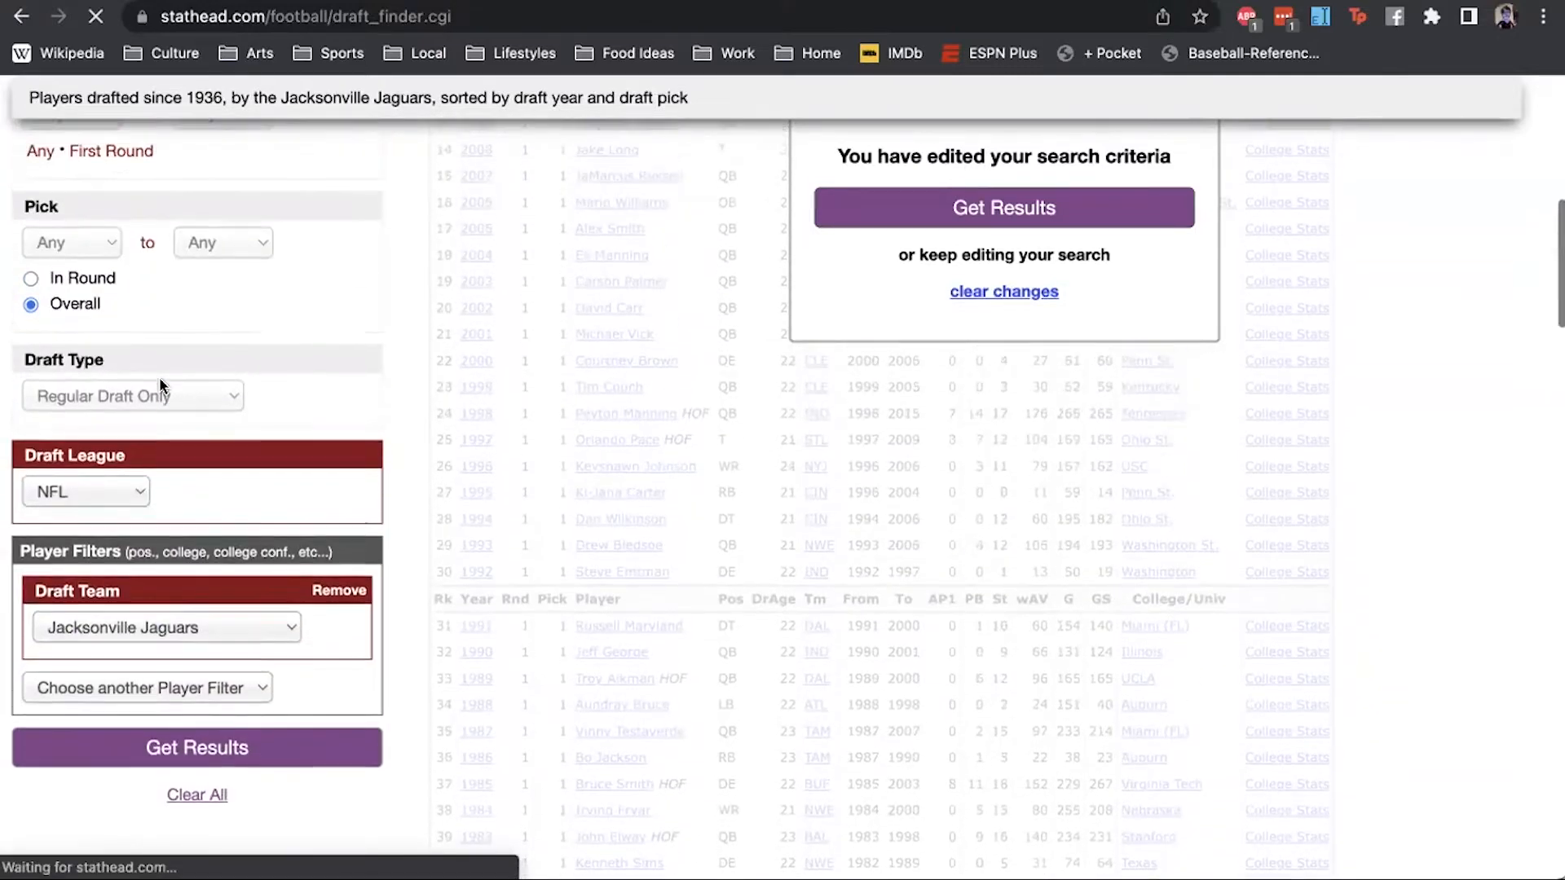
scroll(159, 375, up, 4)
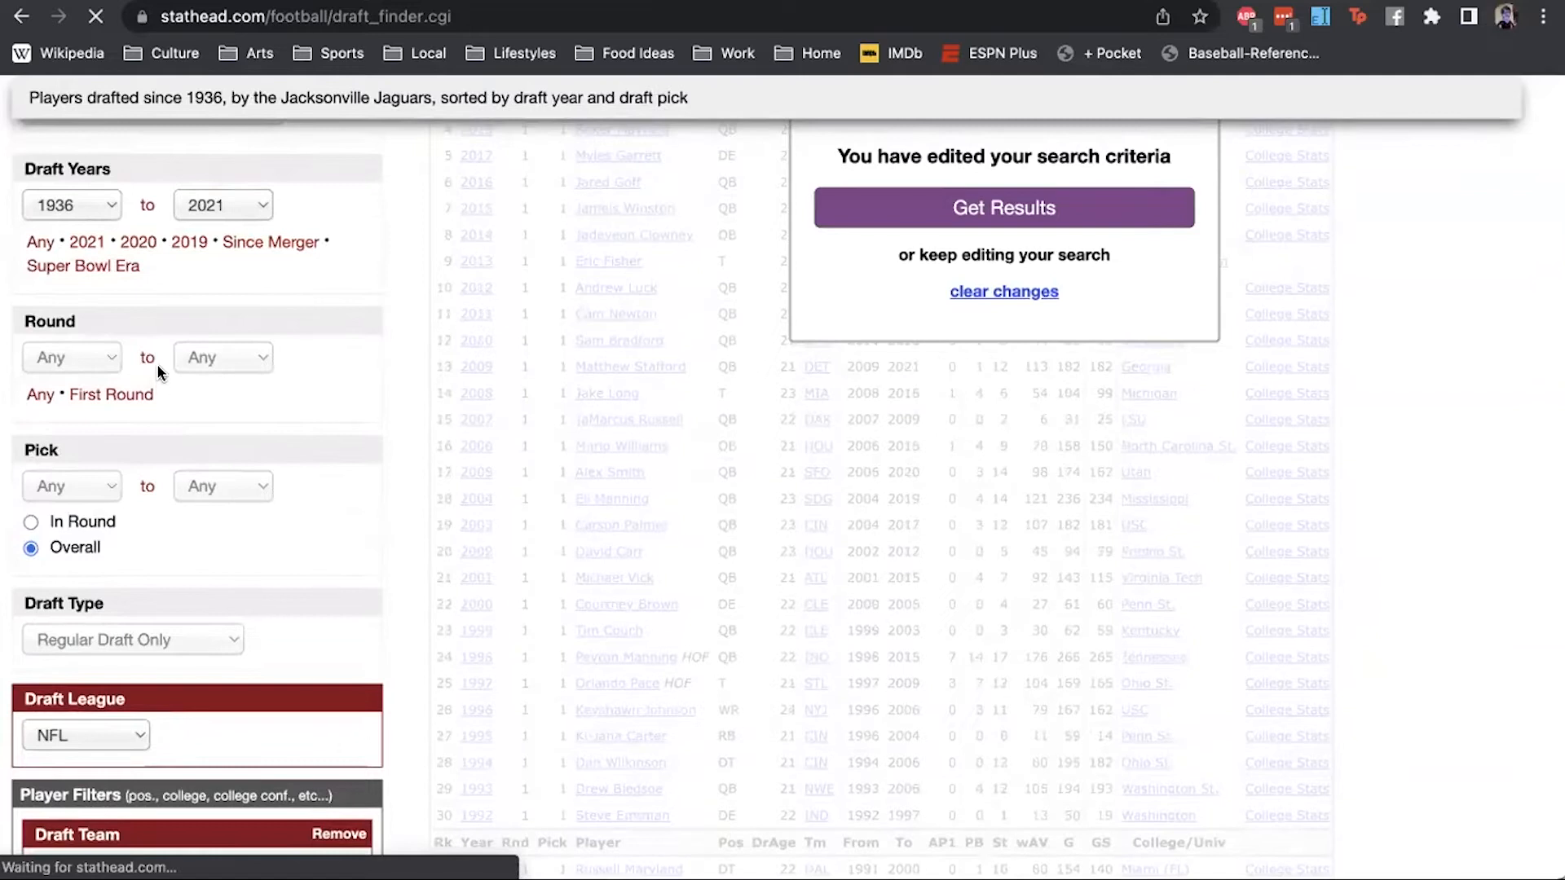
scroll(161, 361, up, 2)
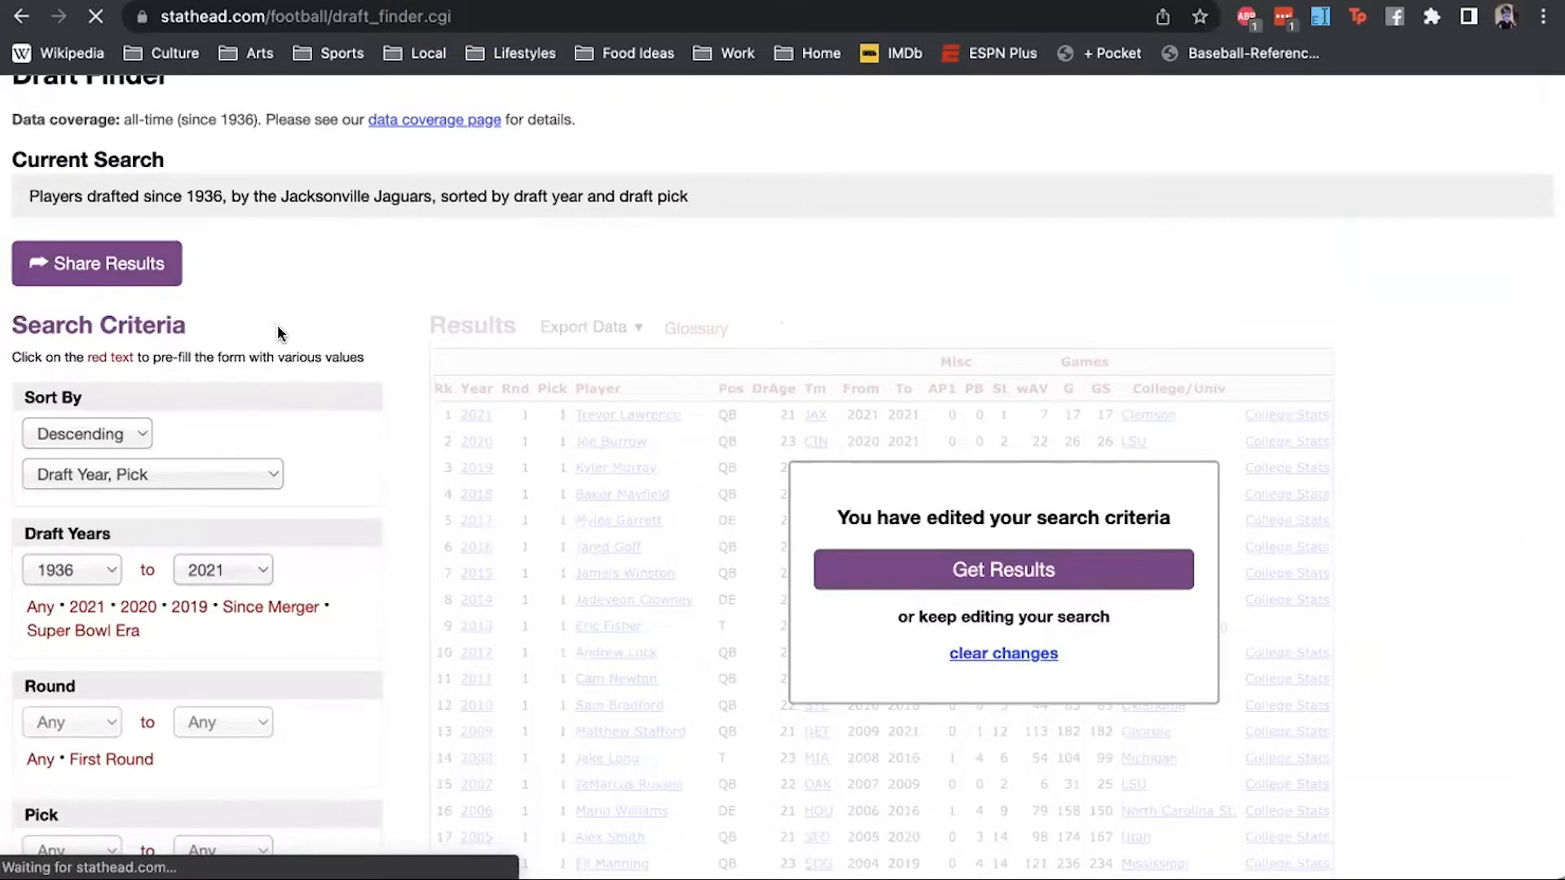
scroll(278, 324, down, 6)
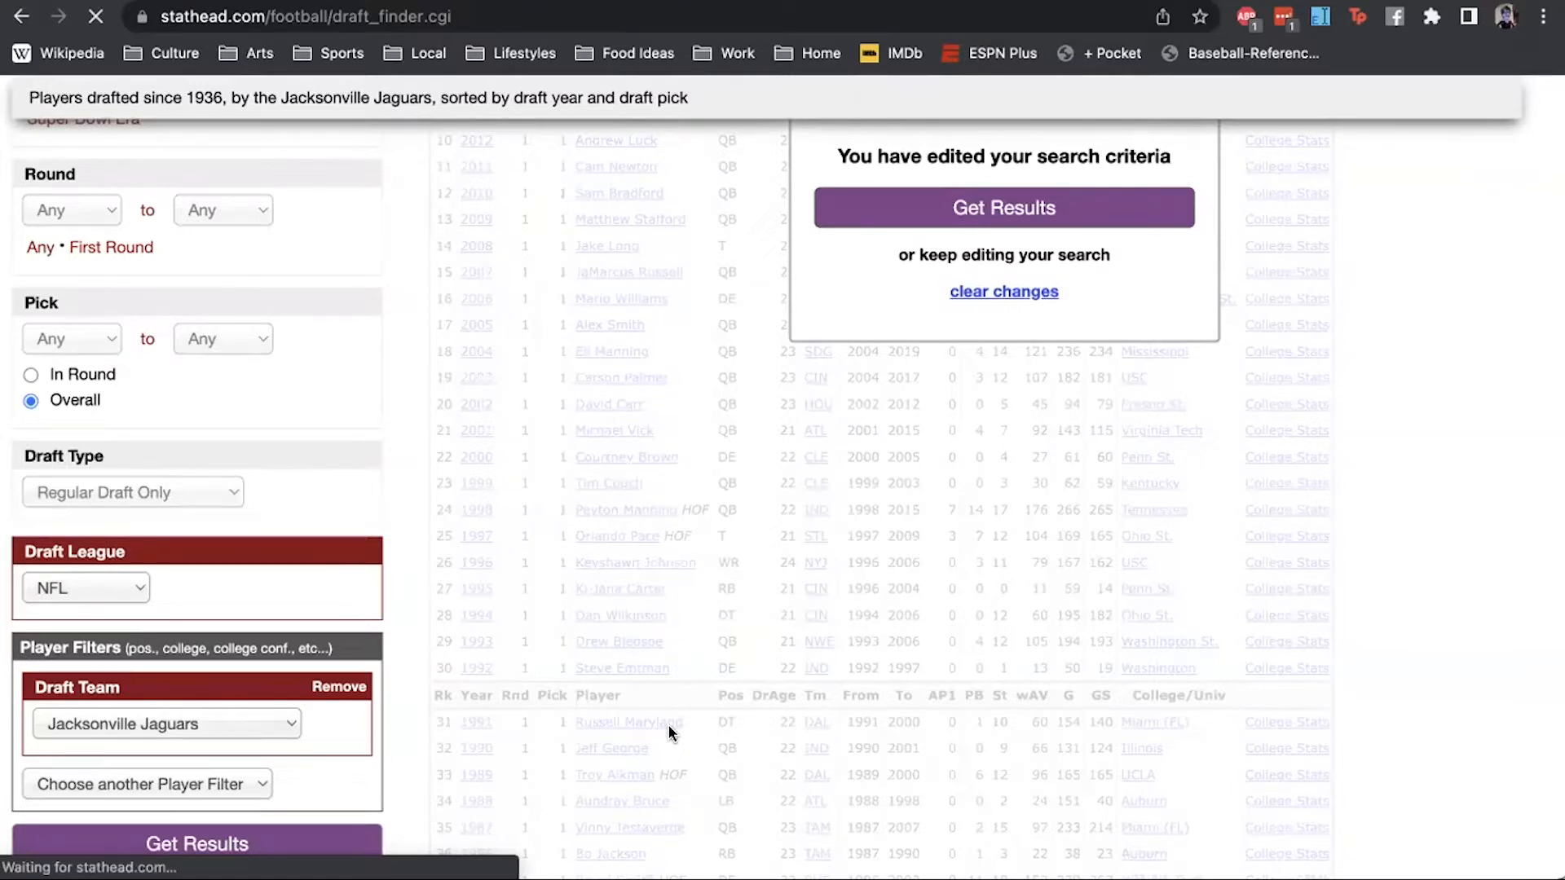
scroll(537, 596, down, 3)
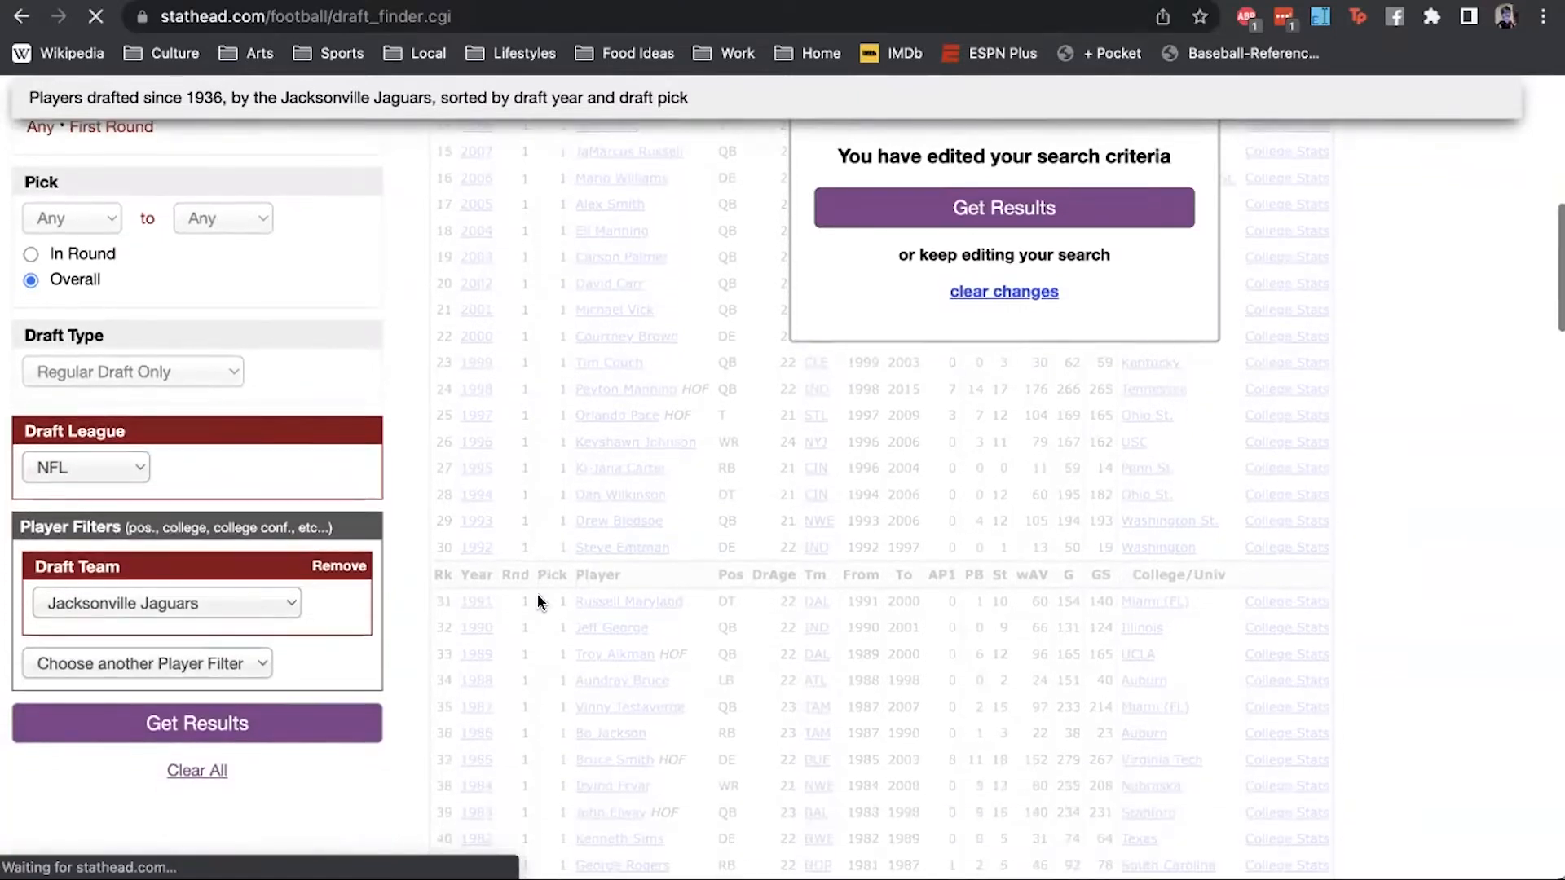
scroll(302, 571, up, 5)
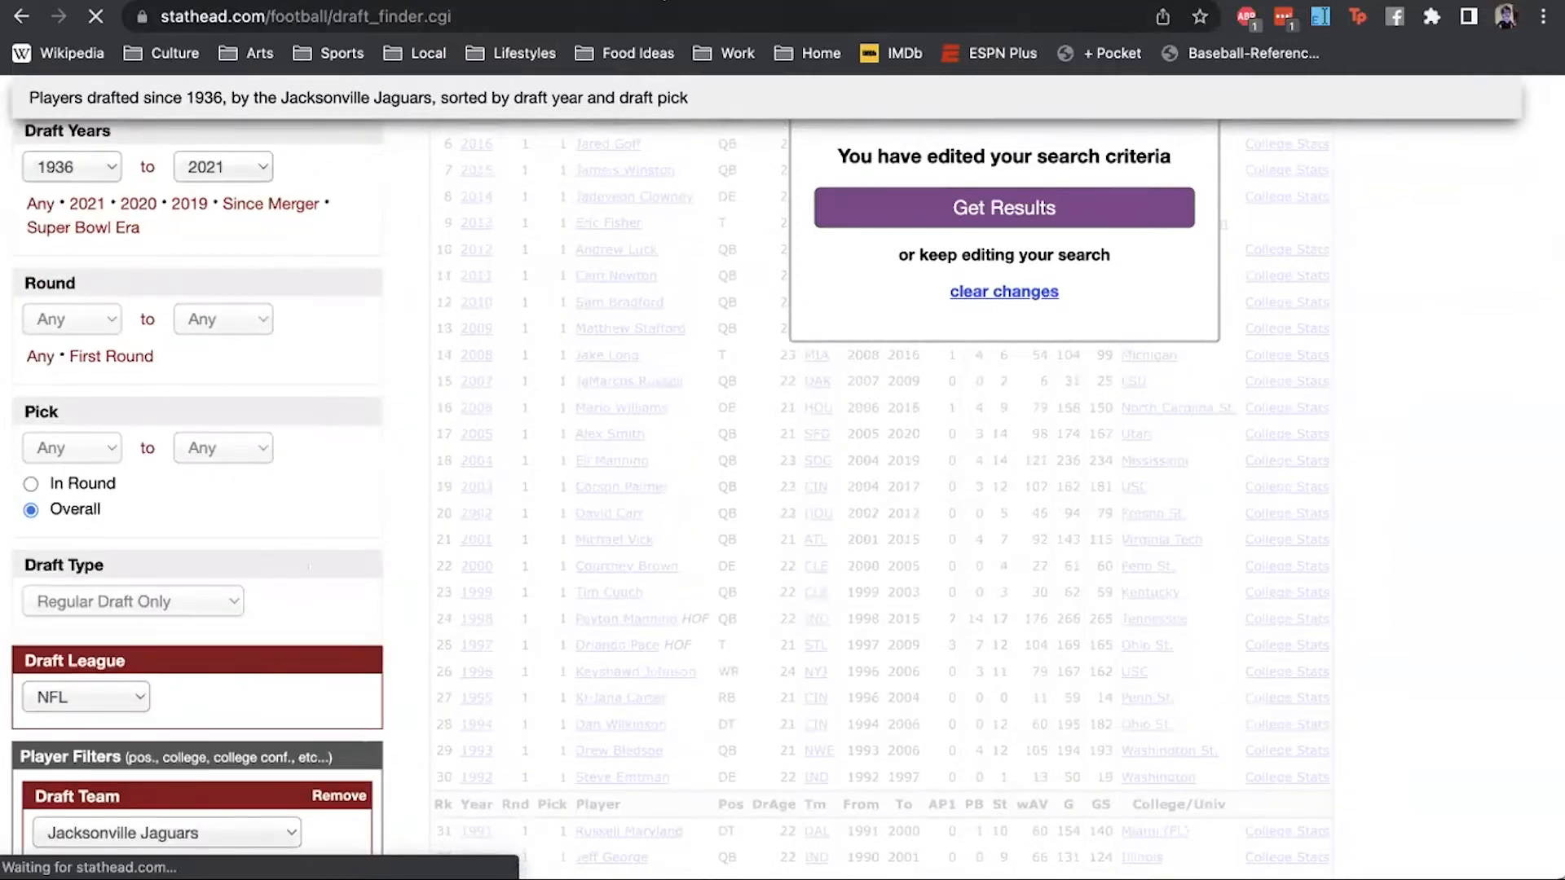
- Try to open the Stathead Football home page and reload it
scroll(528, 171, up, 10)
scroll(528, 171, up, 1)
mouse_move(337, 205)
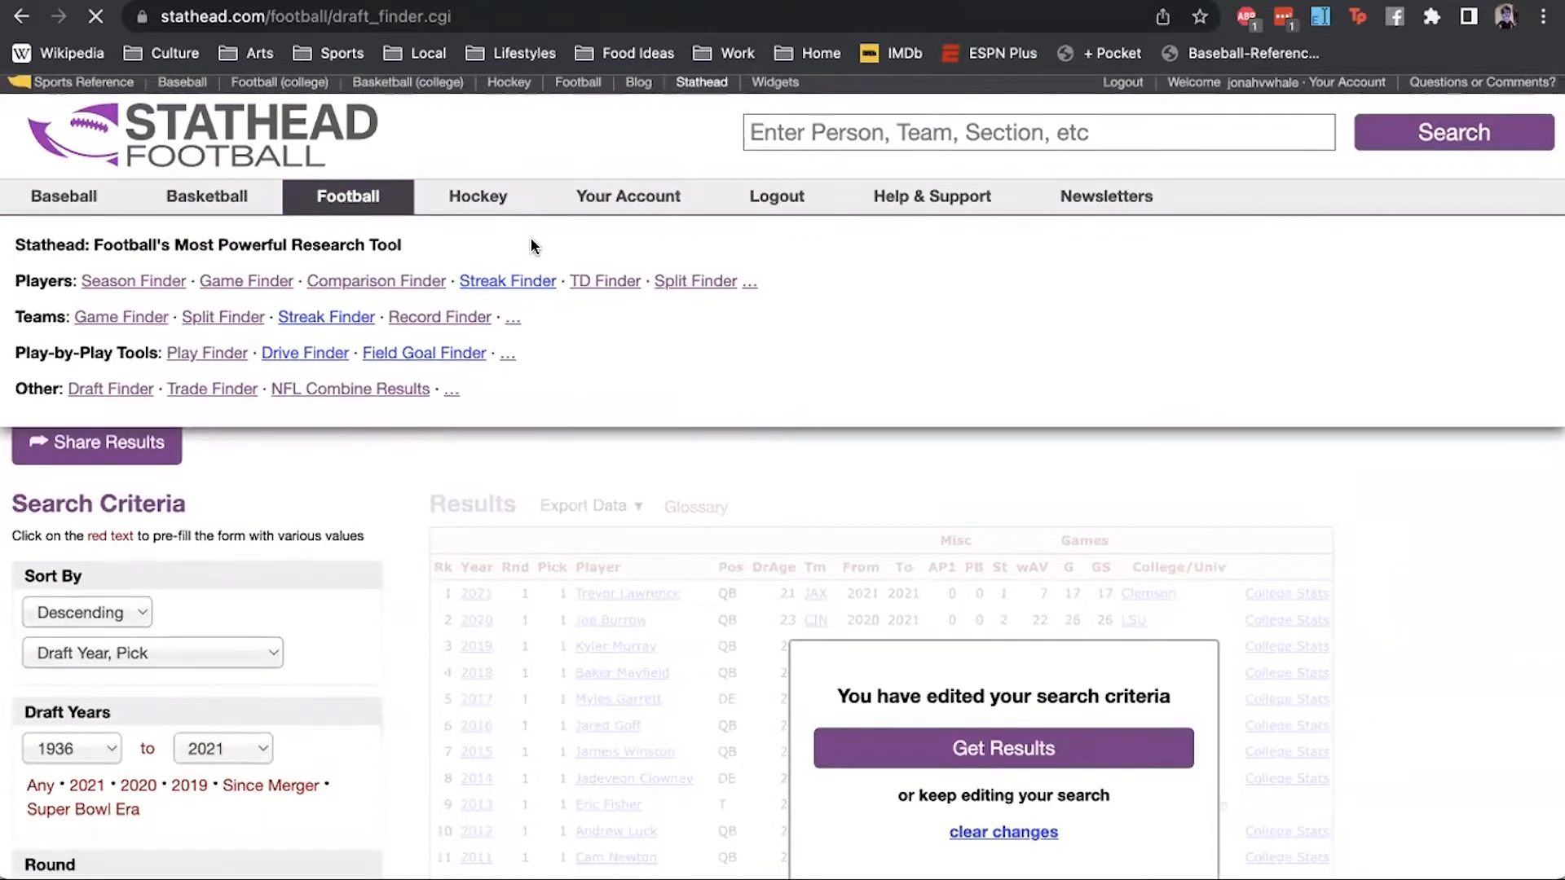
click(365, 196)
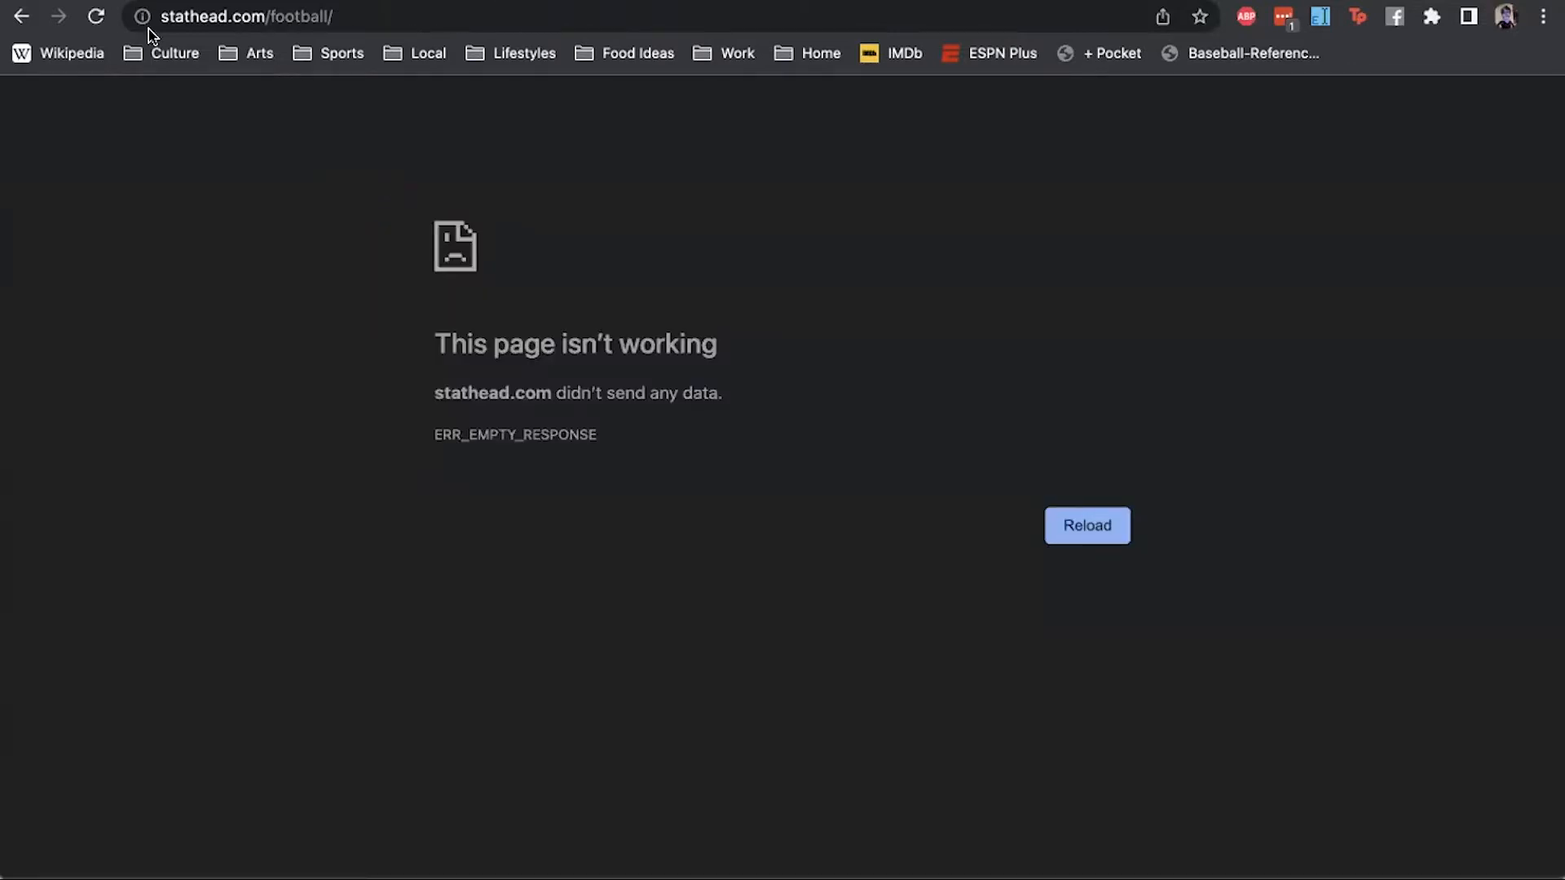
click(95, 17)
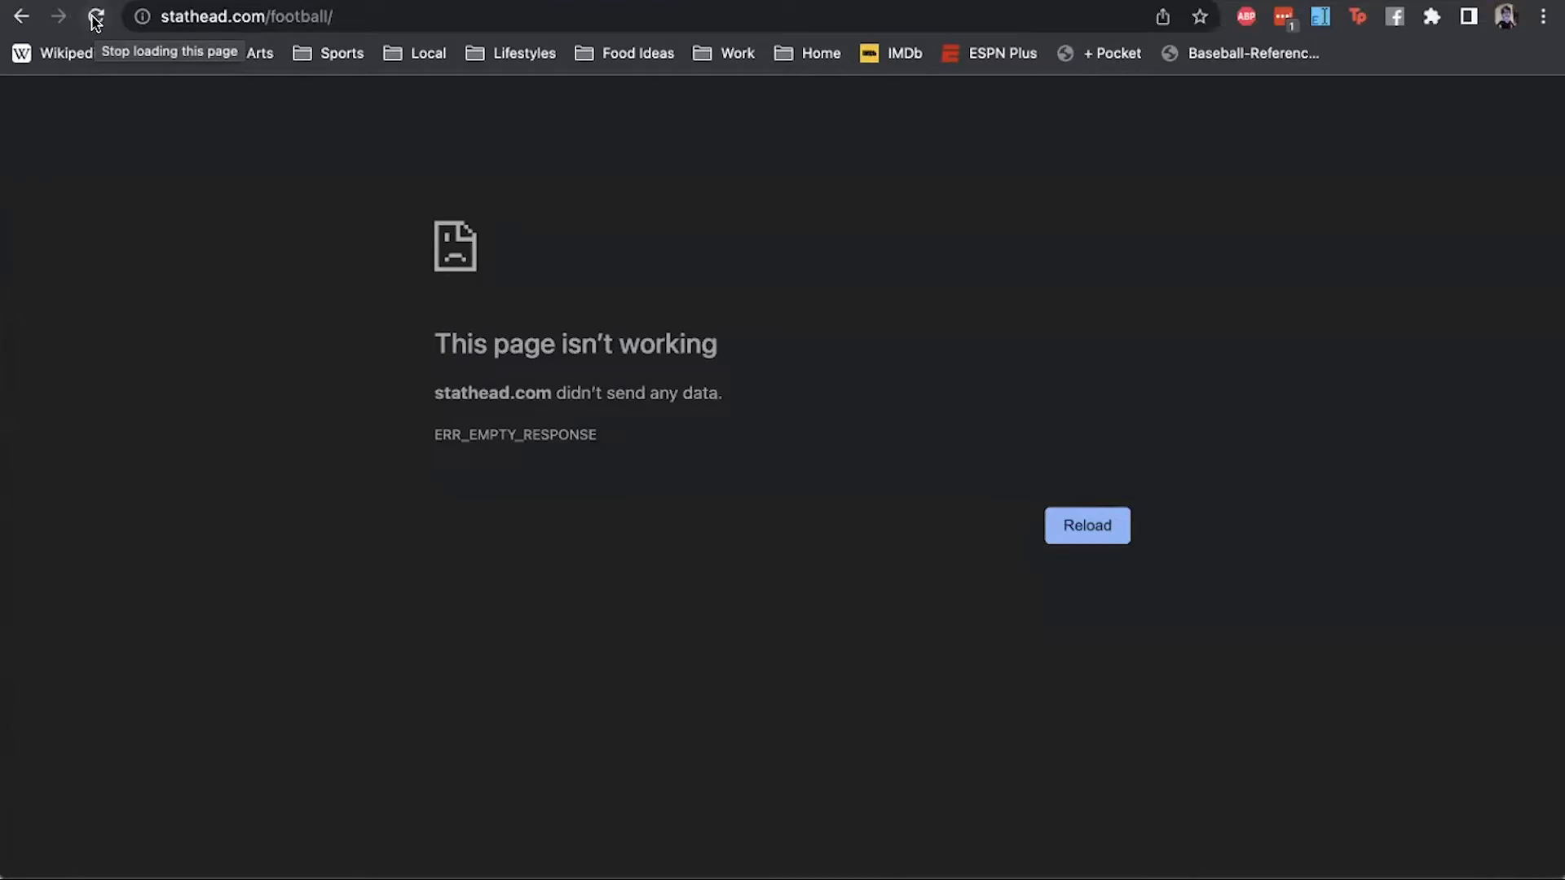
click(95, 18)
- Open the Draft Finder Tool from the Stathead Football home page
scroll(335, 137, up, 3)
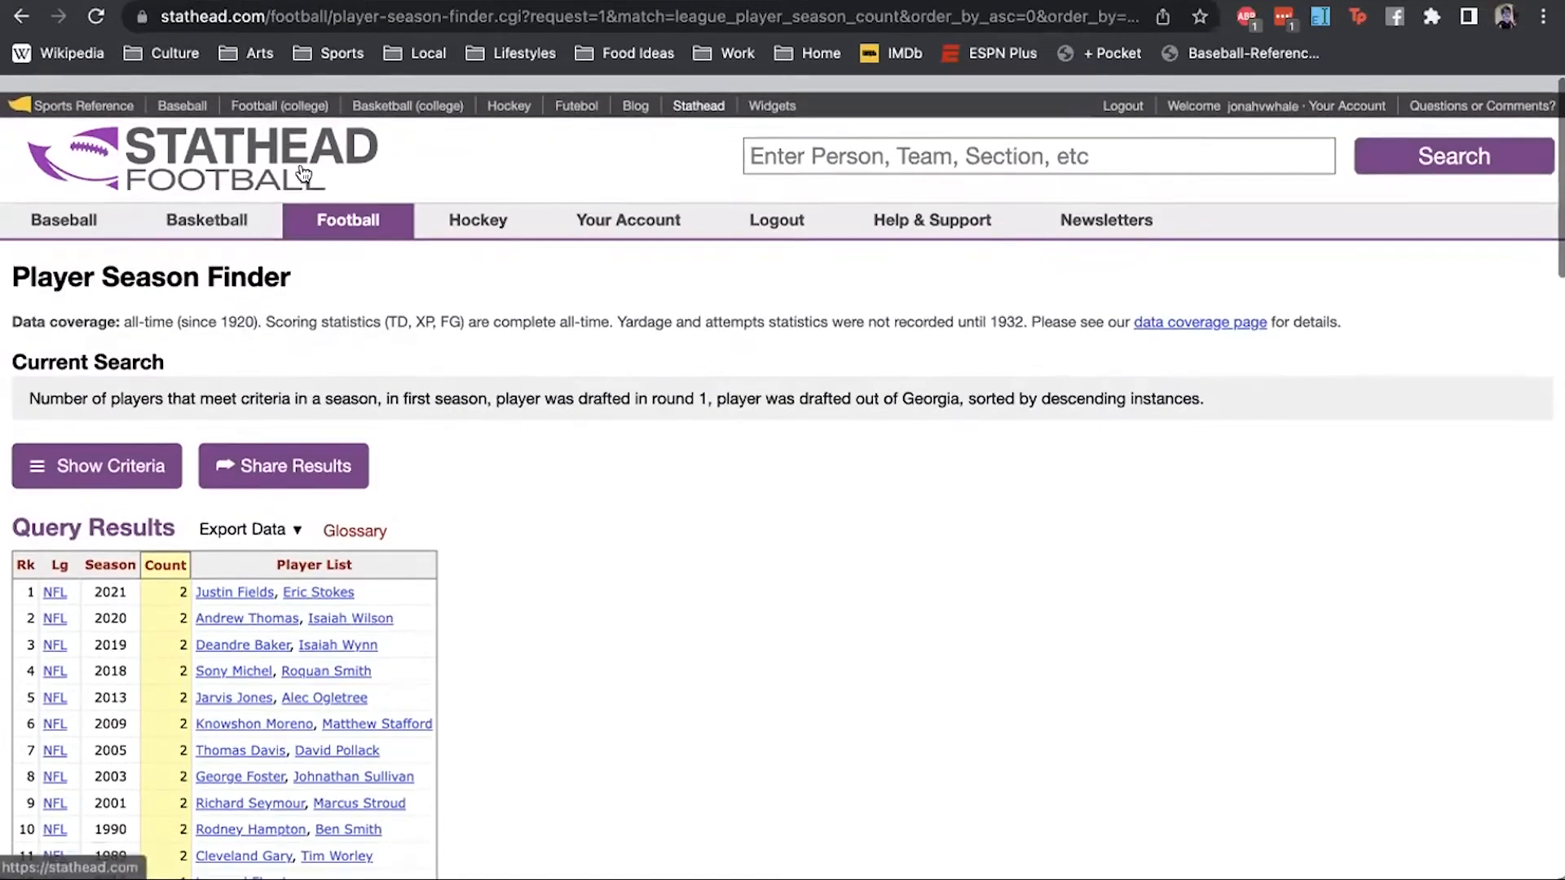
mouse_move(328, 200)
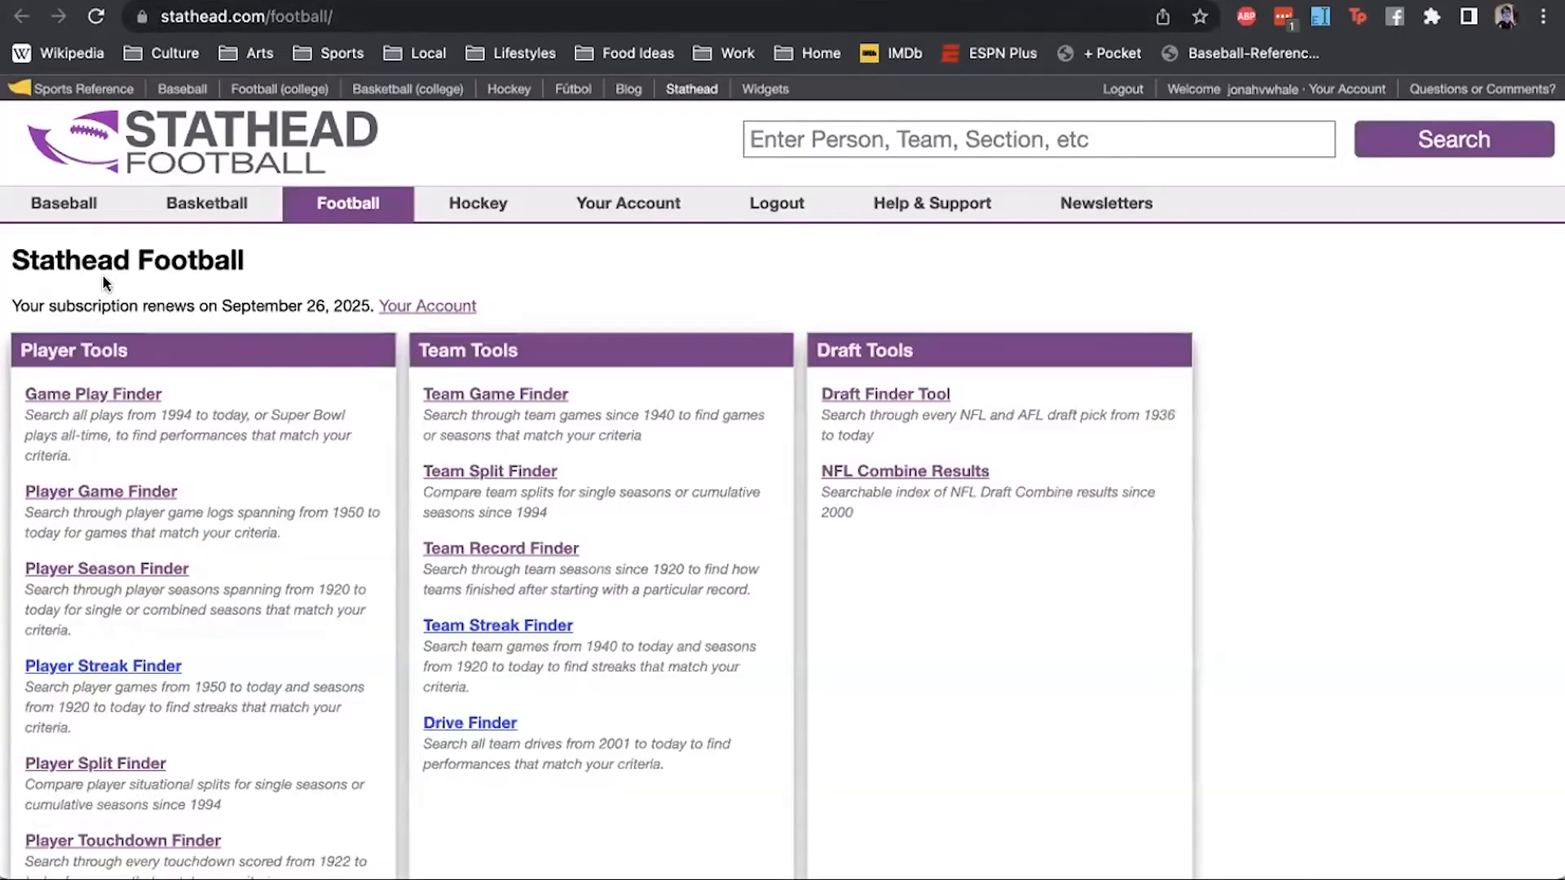
scroll(101, 274, down, 5)
click(862, 114)
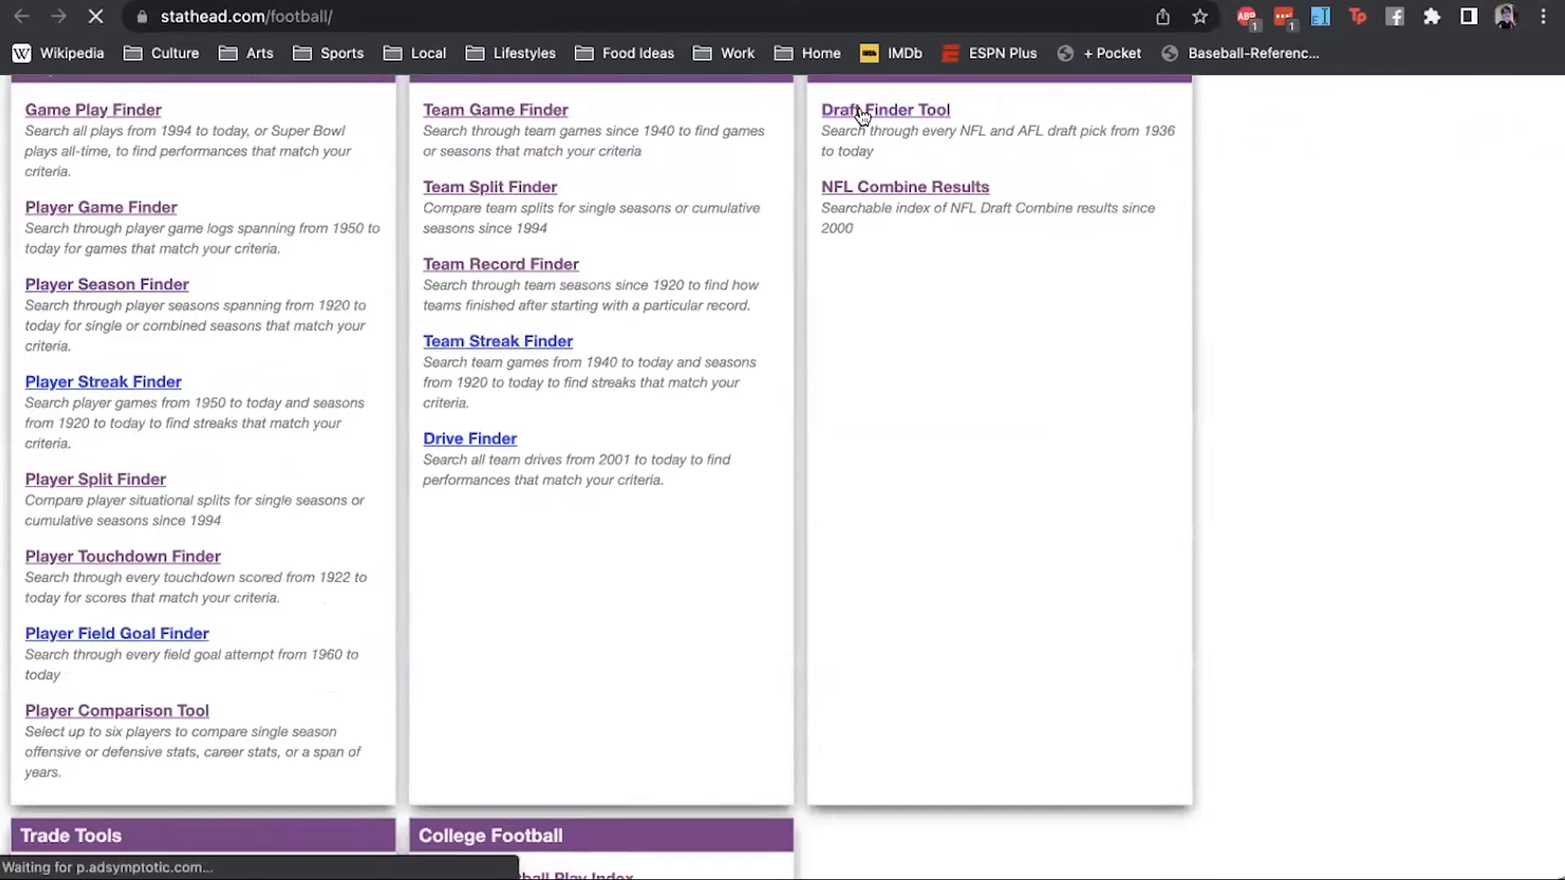
- Add a Draft Team player filter and set it to the Jacksonville Jaguars
scroll(729, 335, down, 8)
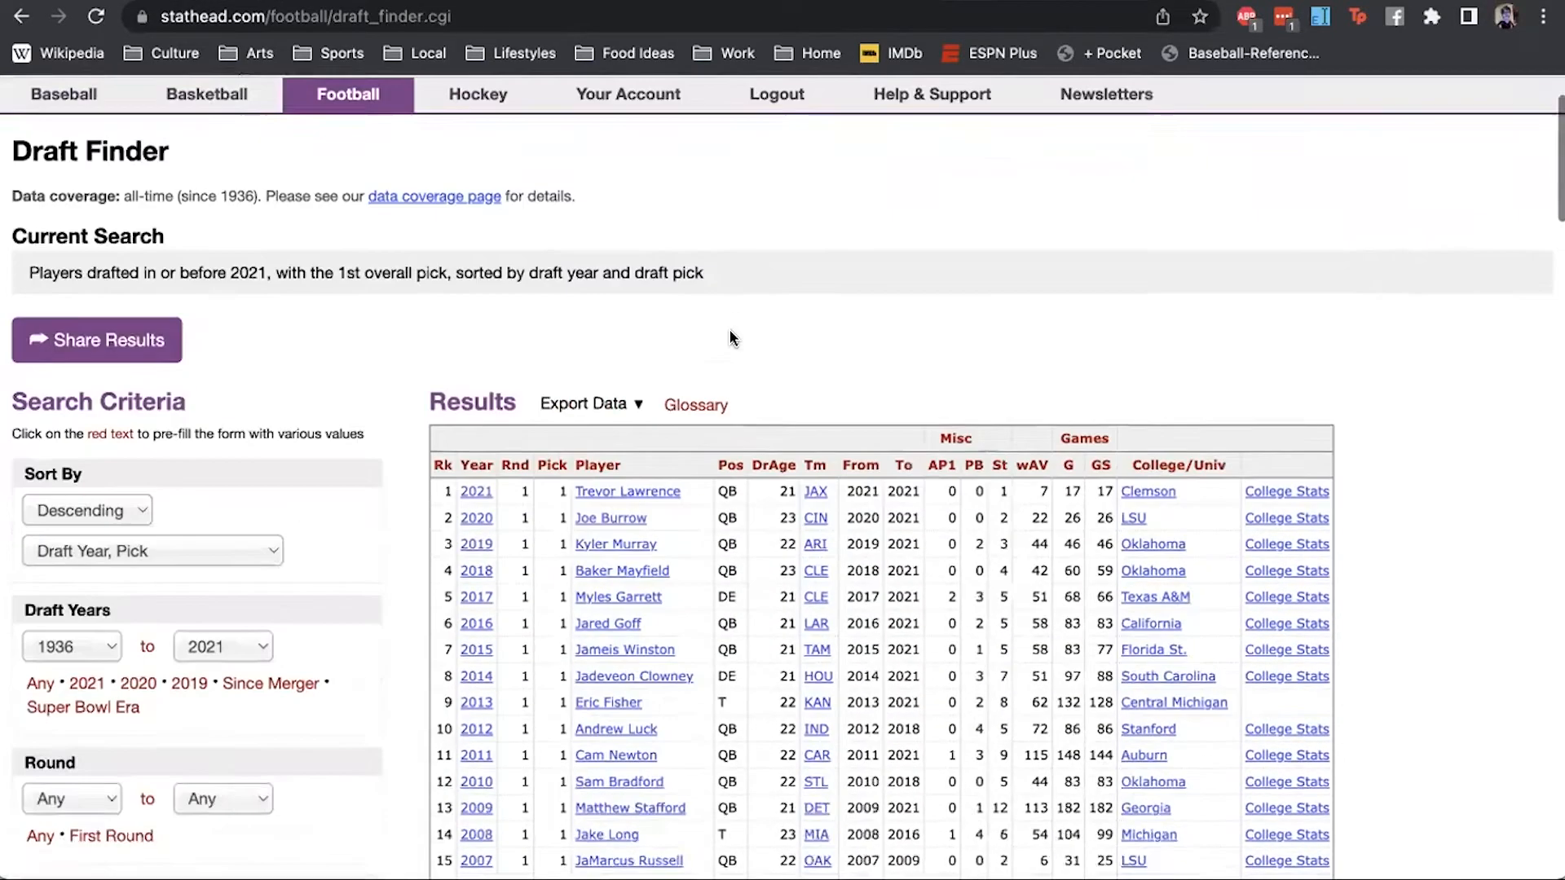
scroll(149, 450, down, 3)
click(101, 536)
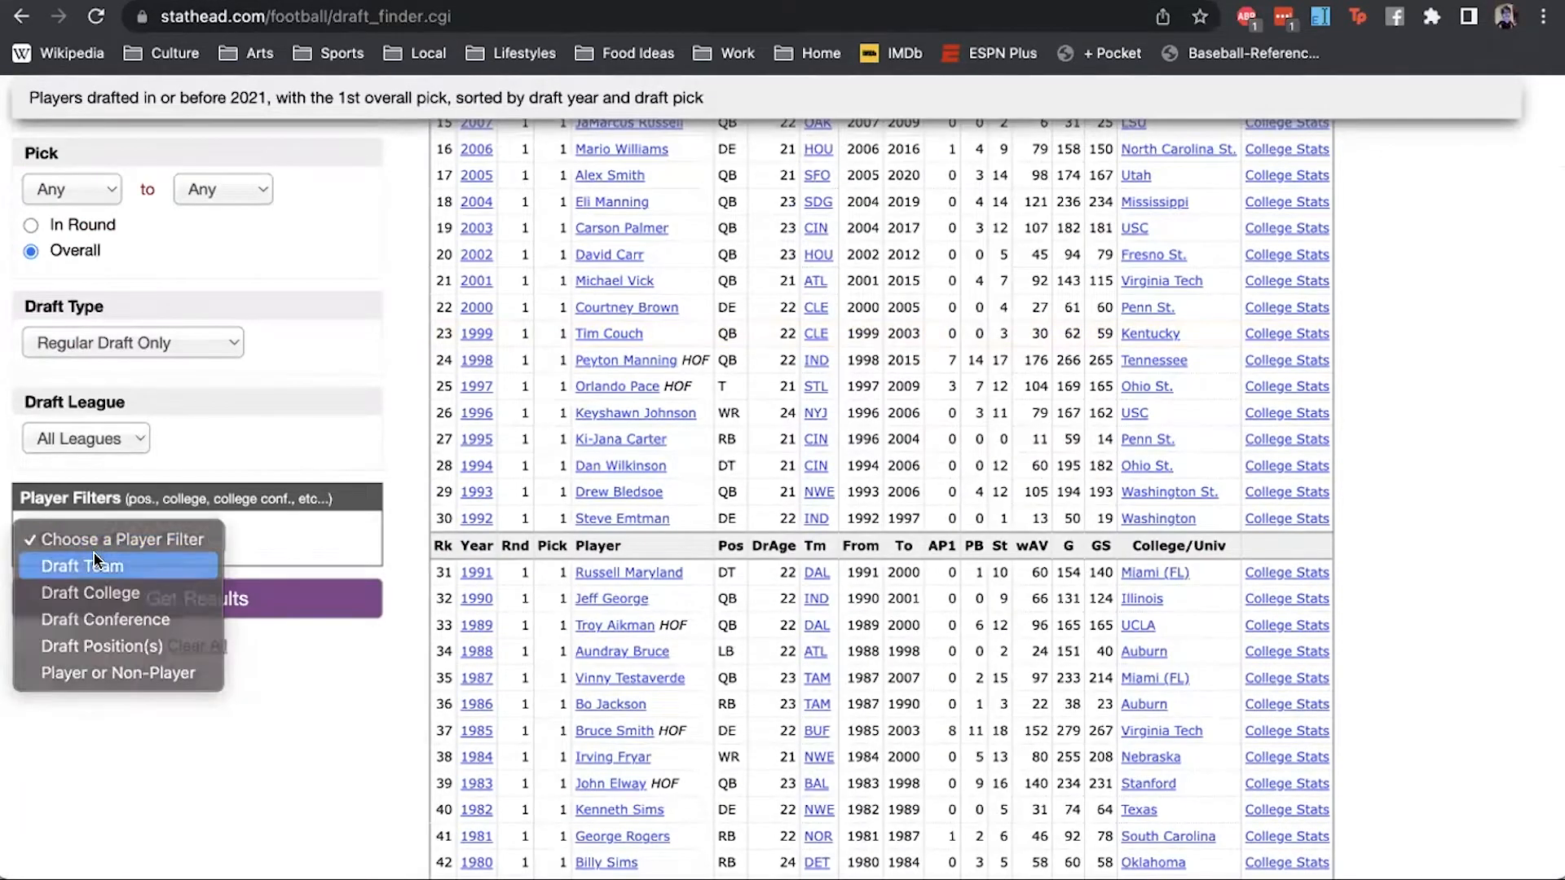
click(101, 564)
click(100, 570)
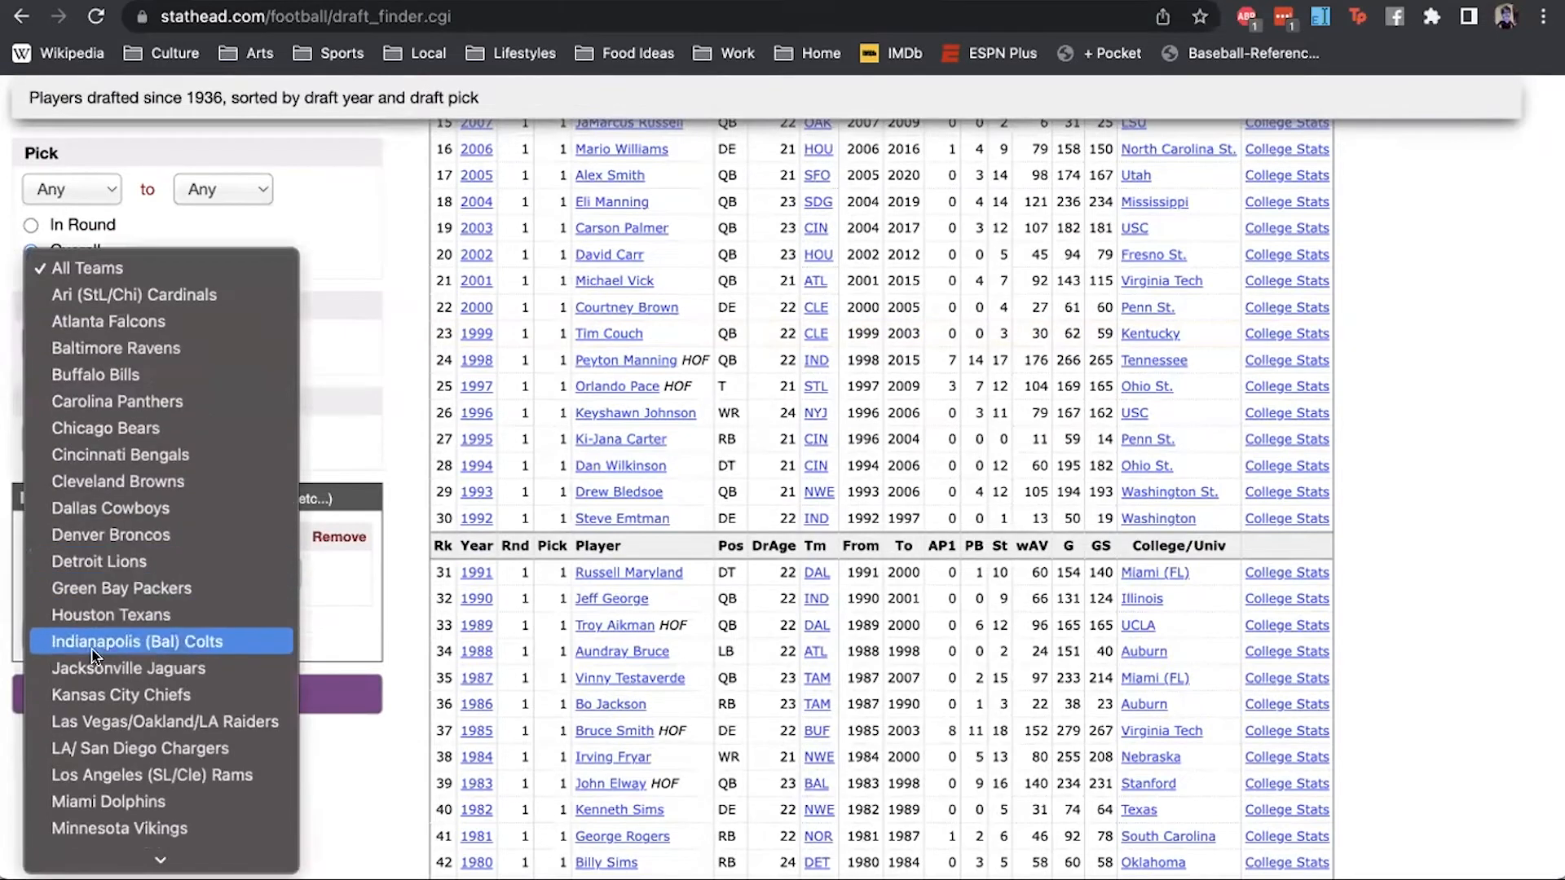
click(86, 658)
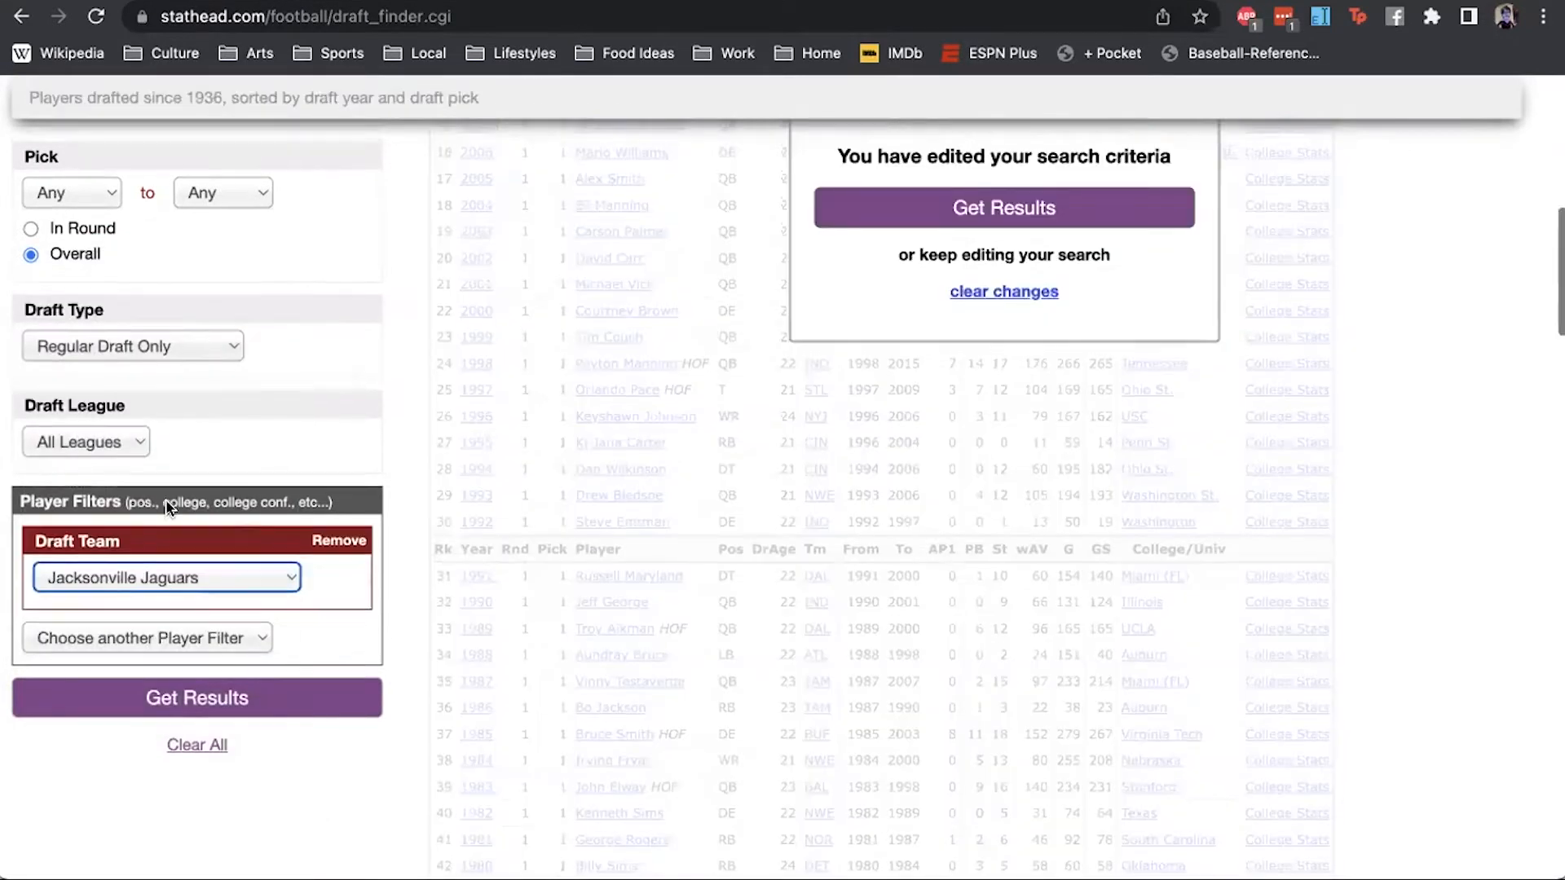
- Restrict the draft search to overall pick 1 and get the results
scroll(168, 481, up, 3)
click(98, 356)
click(87, 374)
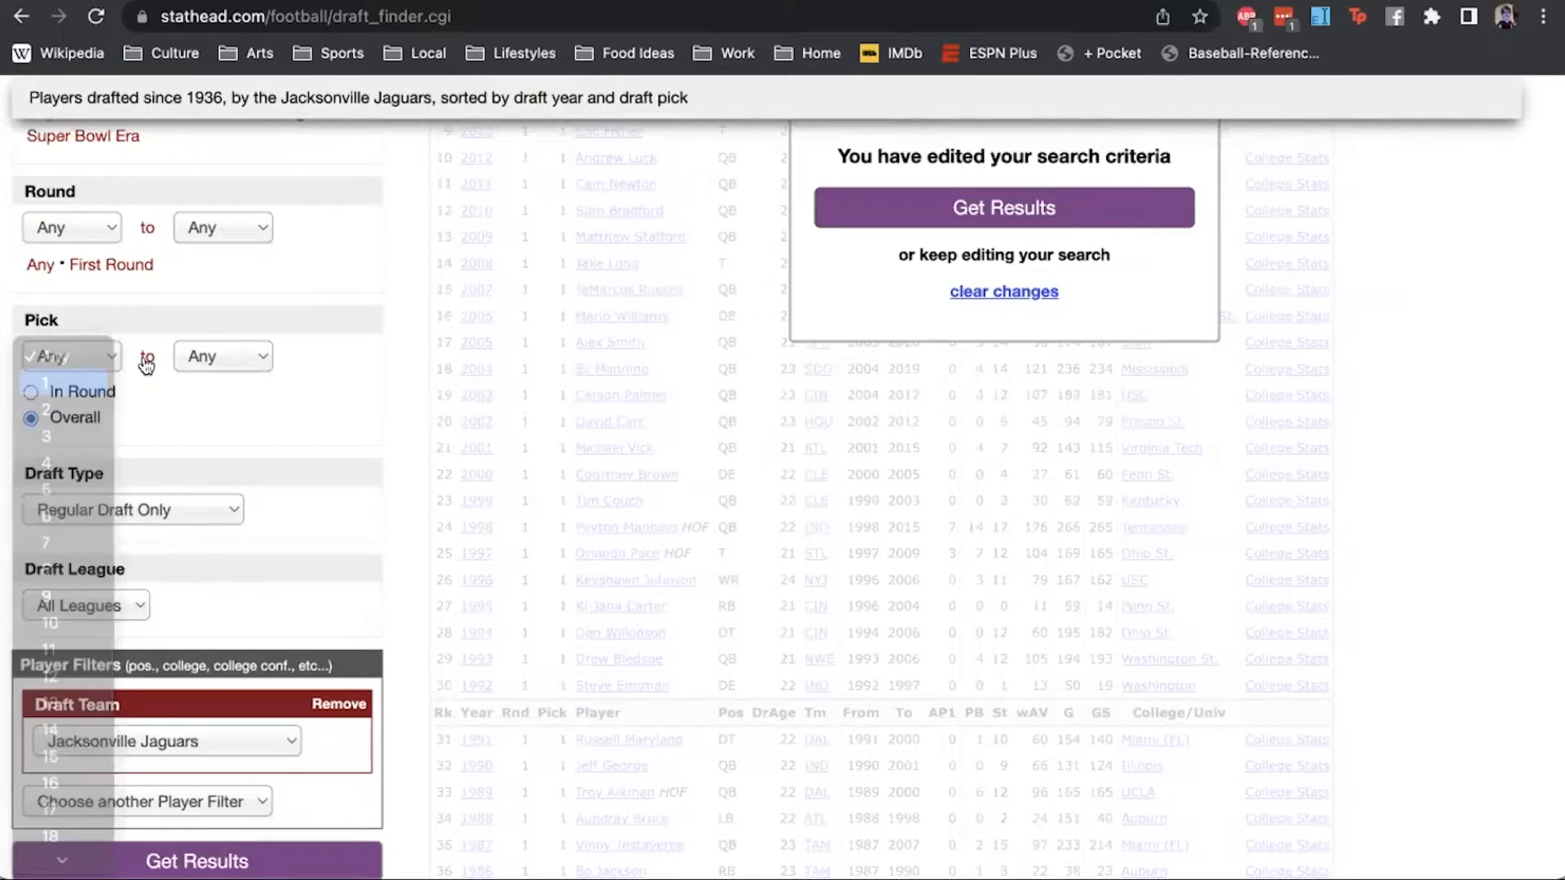
click(817, 213)
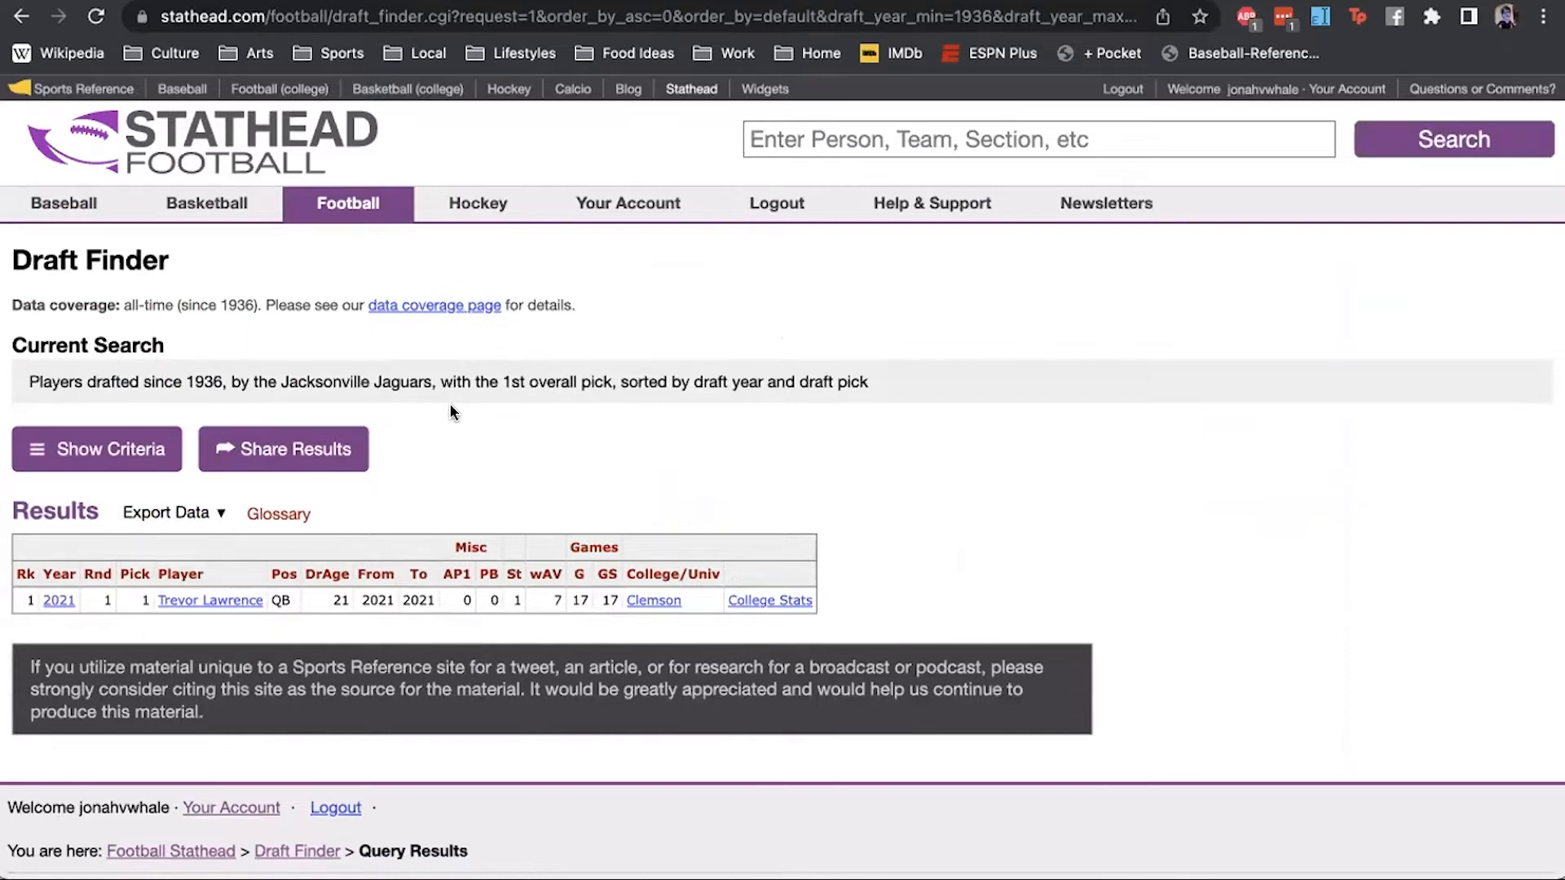
- Show the search criteria again and remove the Draft Team filter
scroll(451, 409, down, 1)
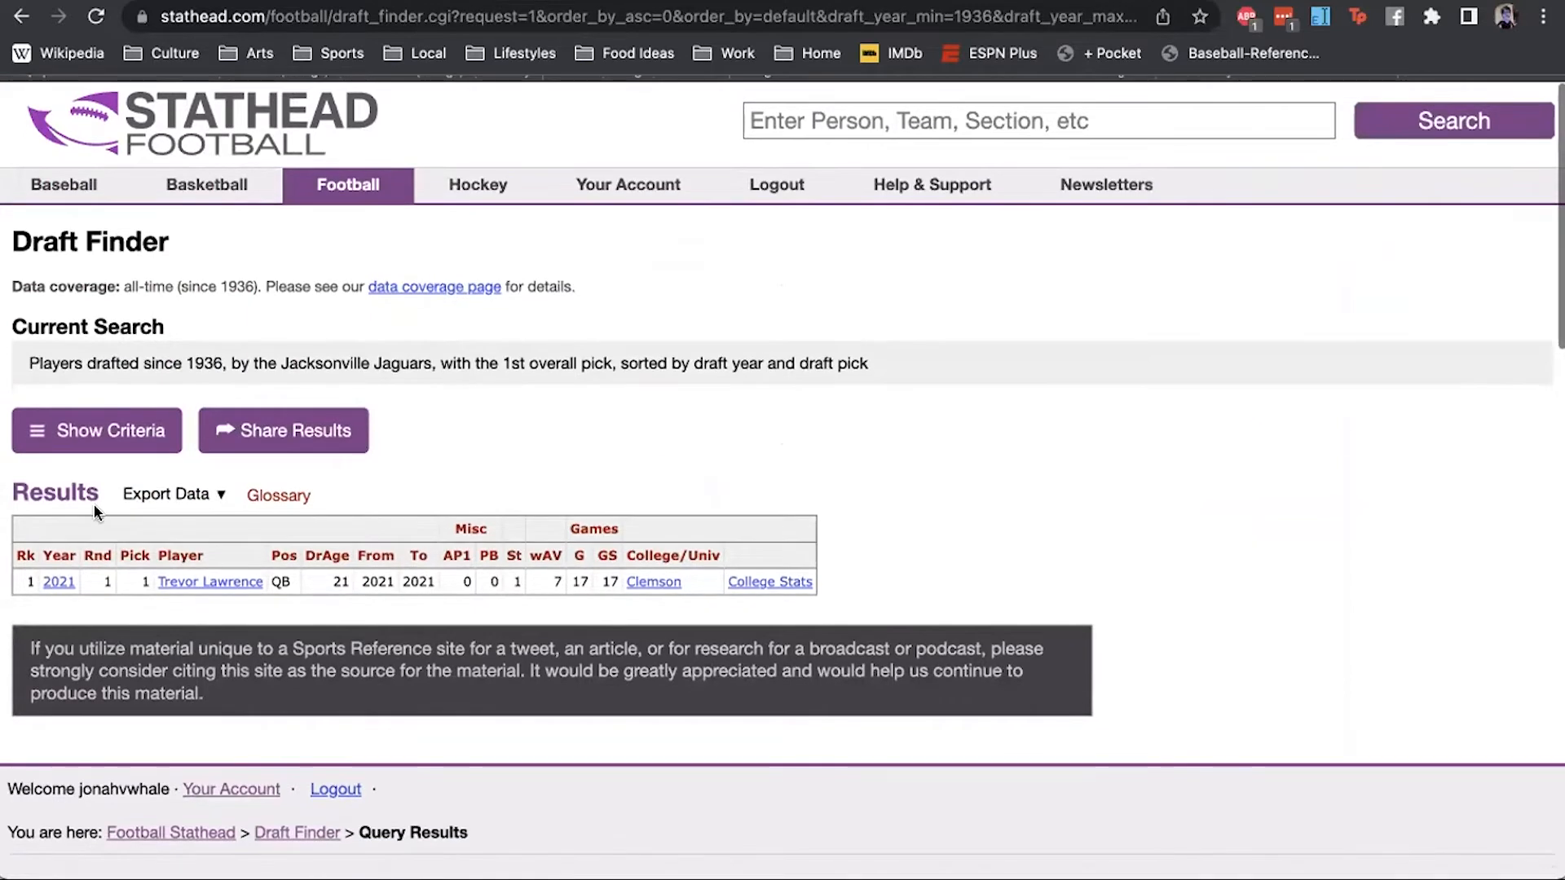
click(106, 429)
scroll(106, 428, down, 7)
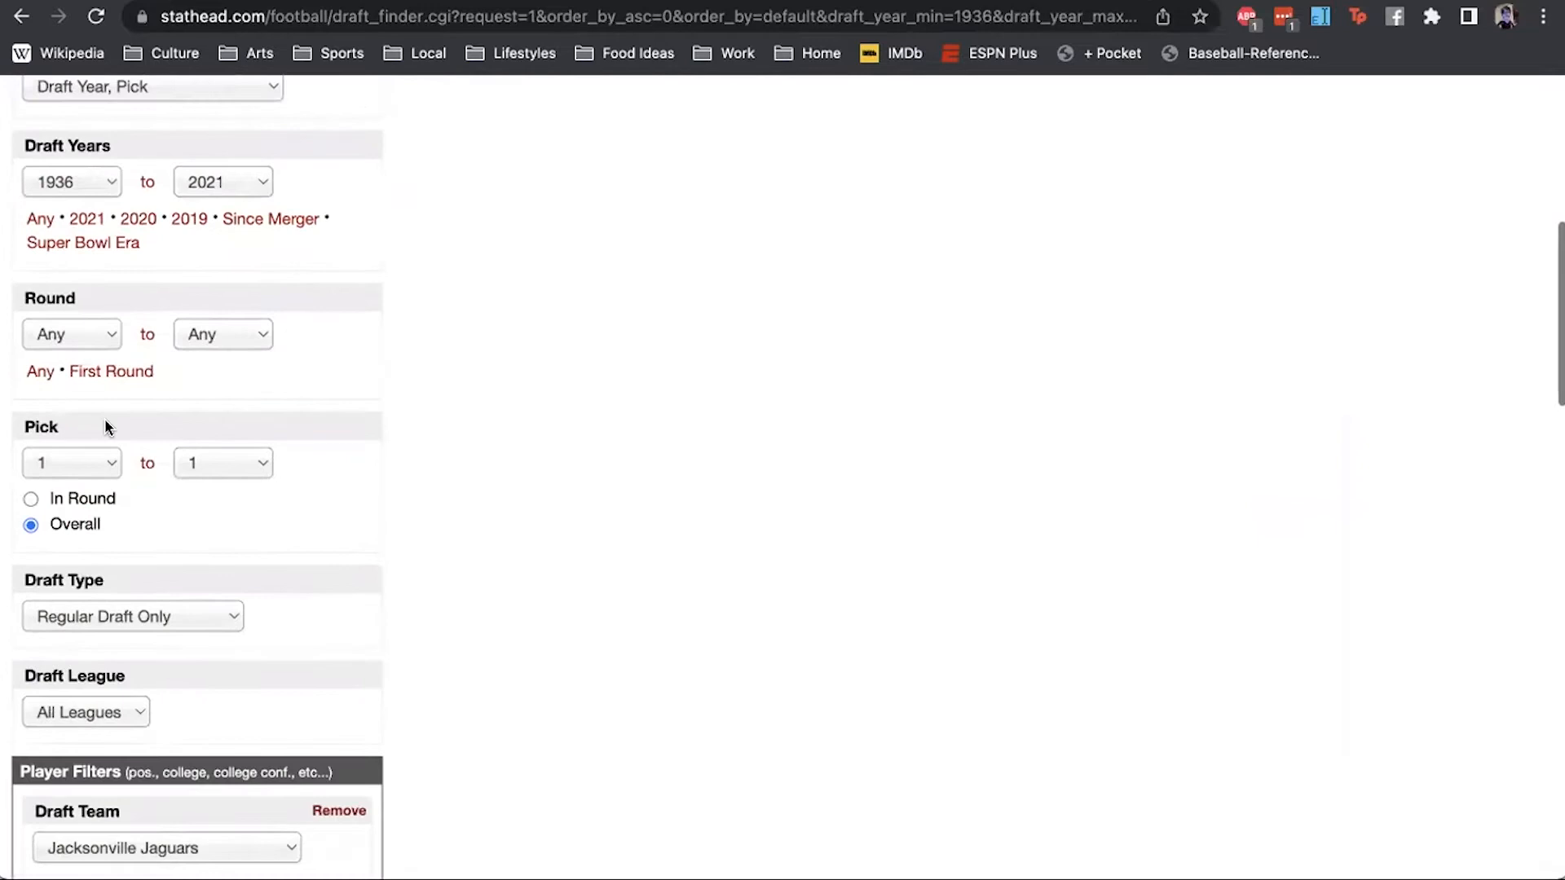
scroll(104, 418, down, 4)
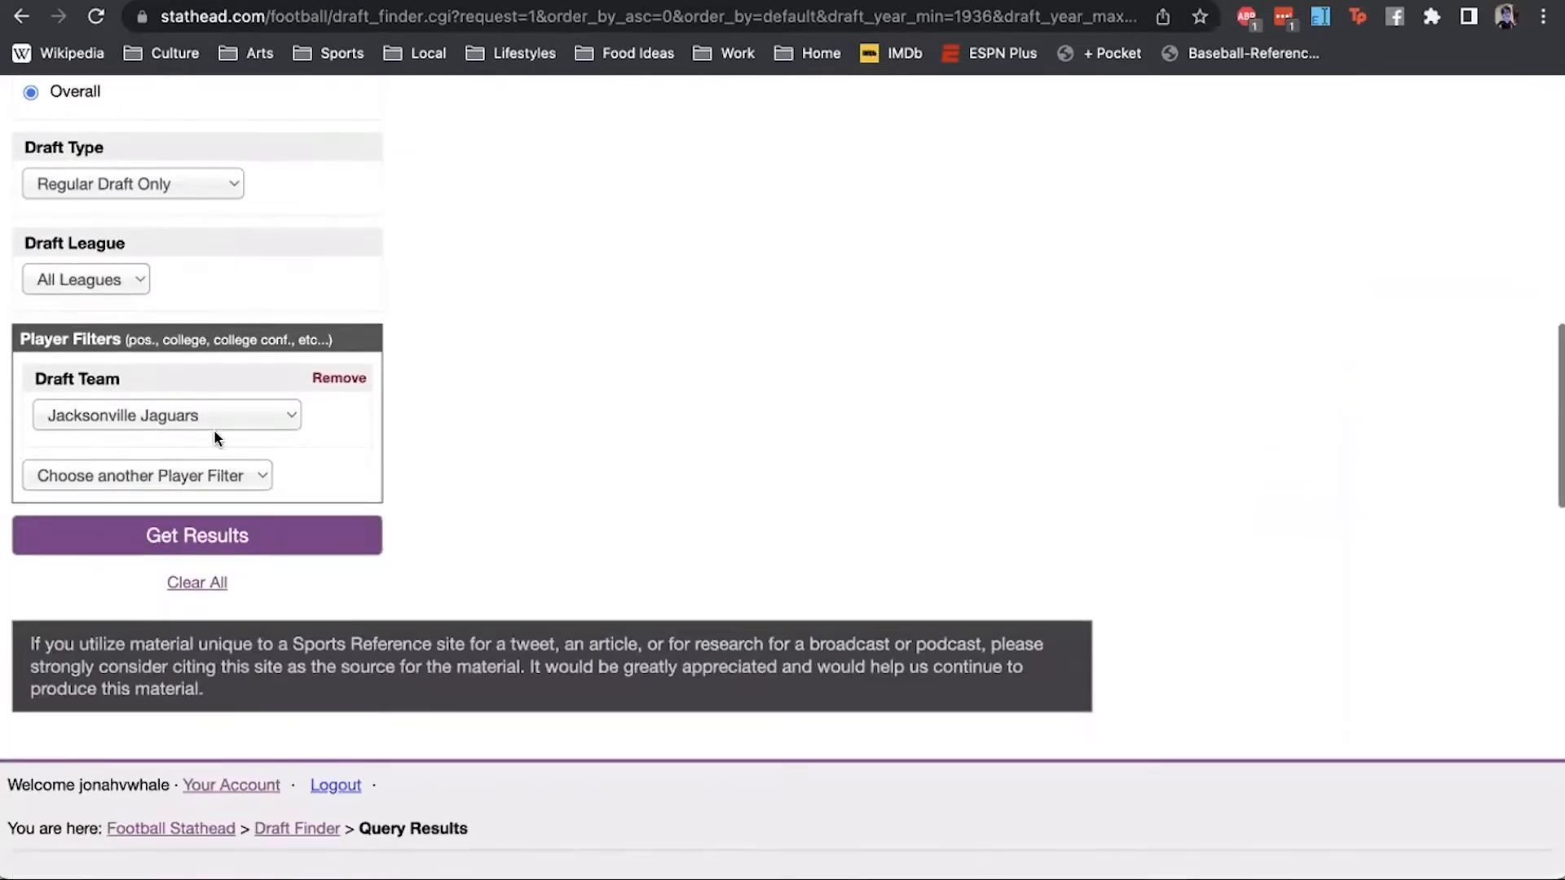
click(339, 374)
- Add a Draft Position(s) filter, preselect the defense positions, and keep only Defensive Tackle, Defensive End and Defensive Lineman
click(233, 379)
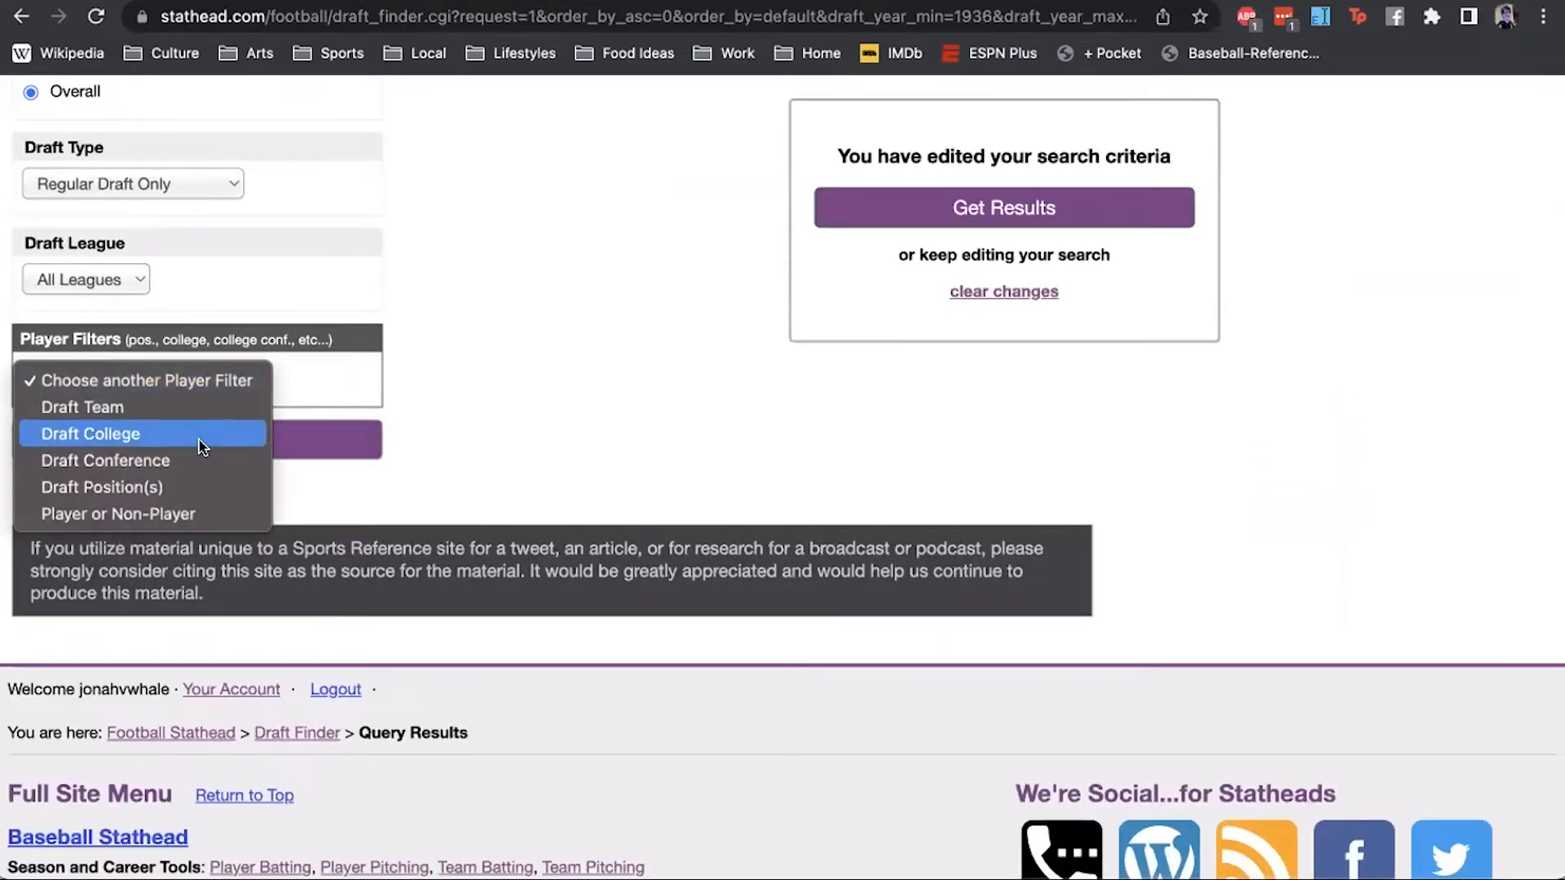
click(178, 489)
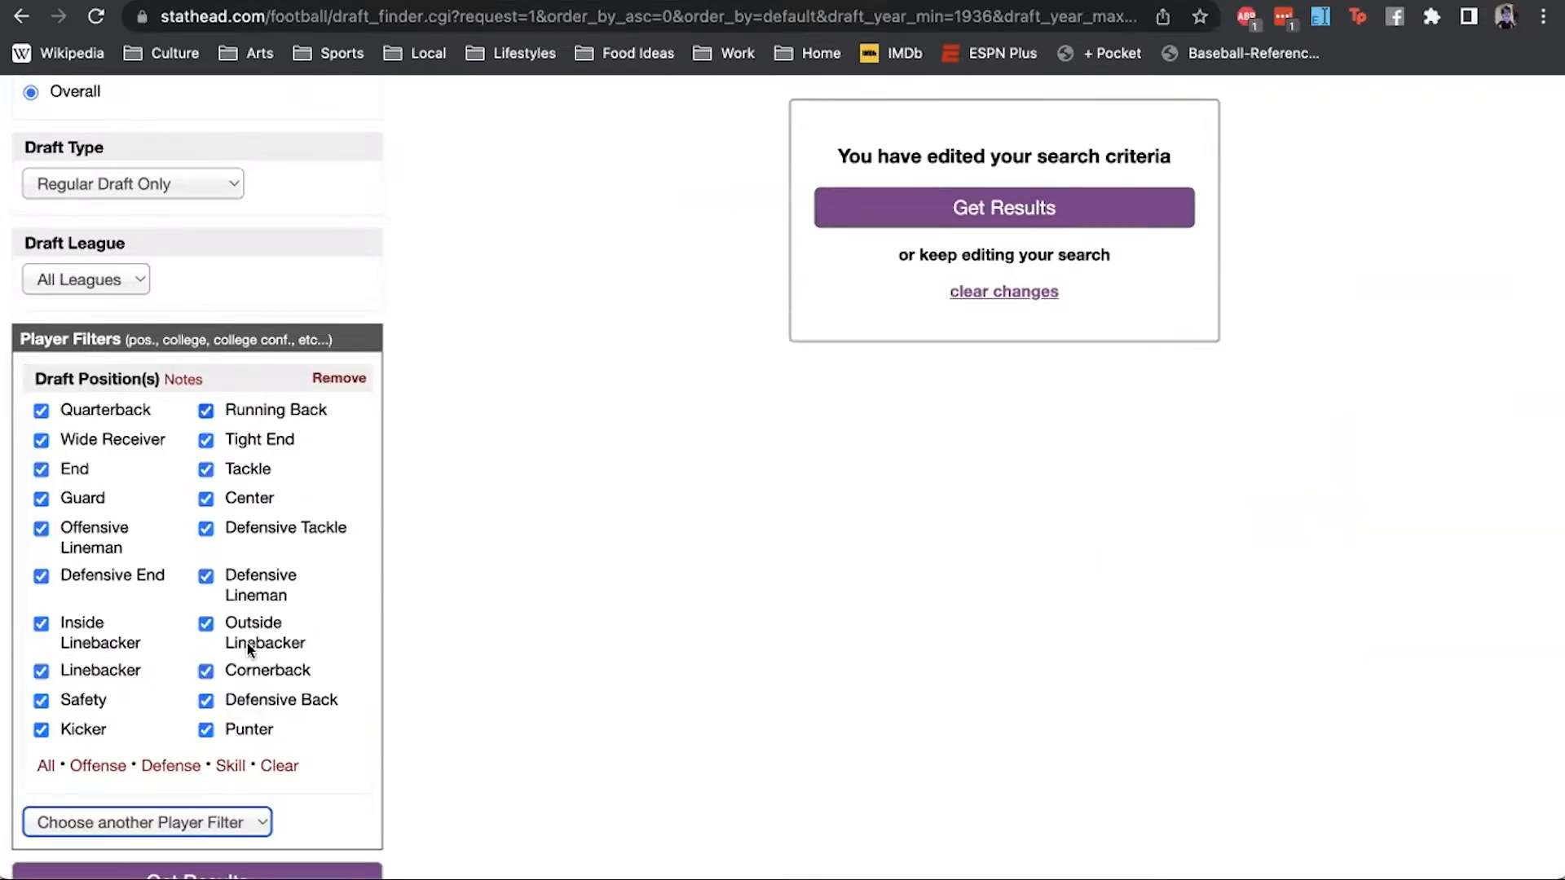
click(177, 768)
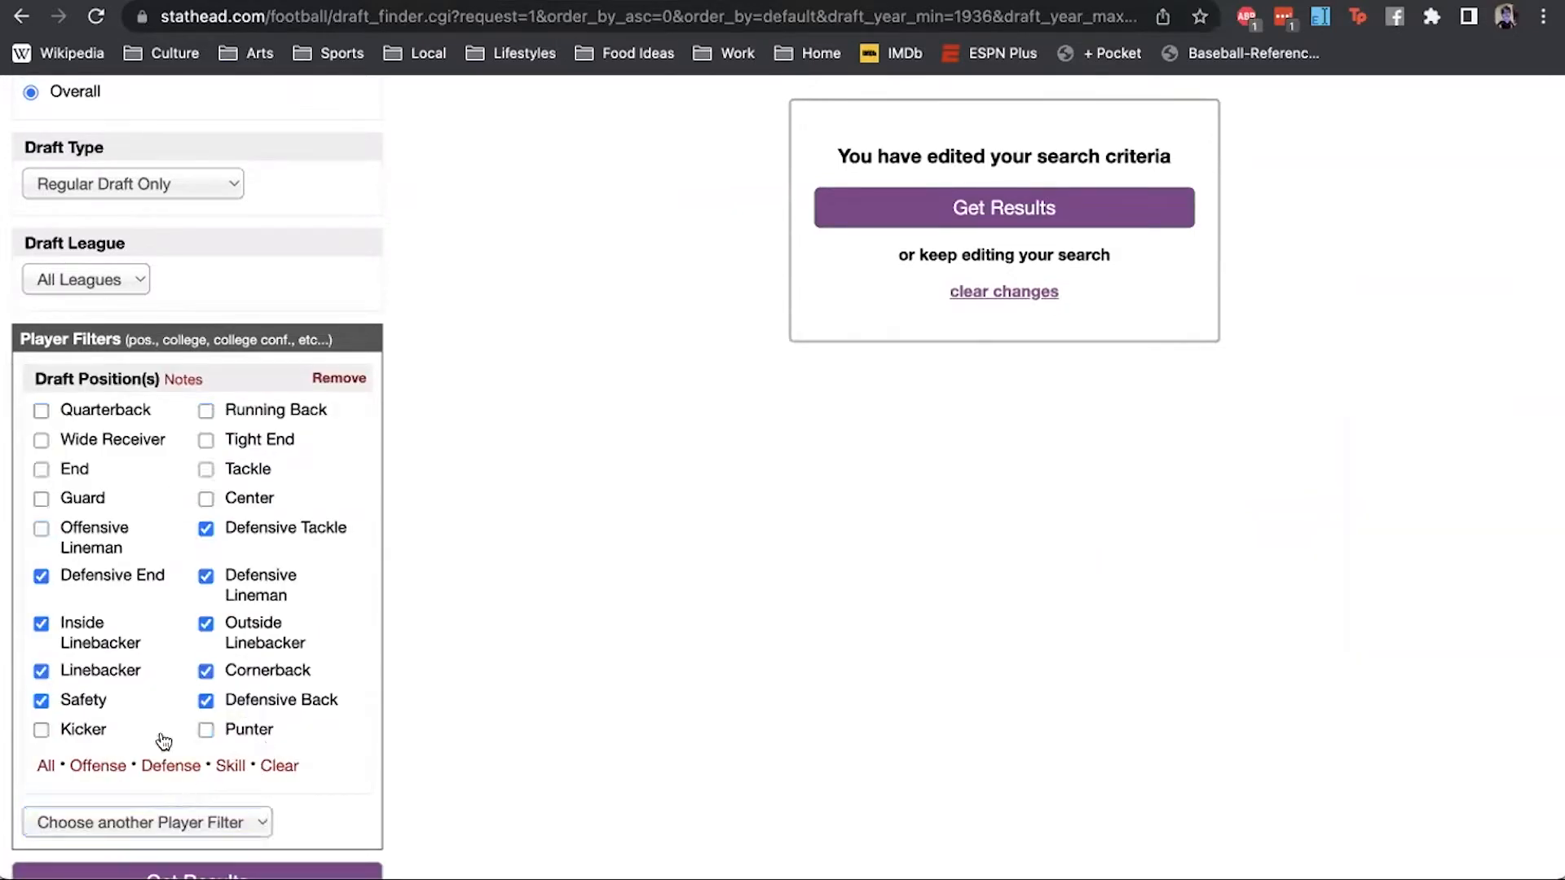
click(41, 623)
click(40, 670)
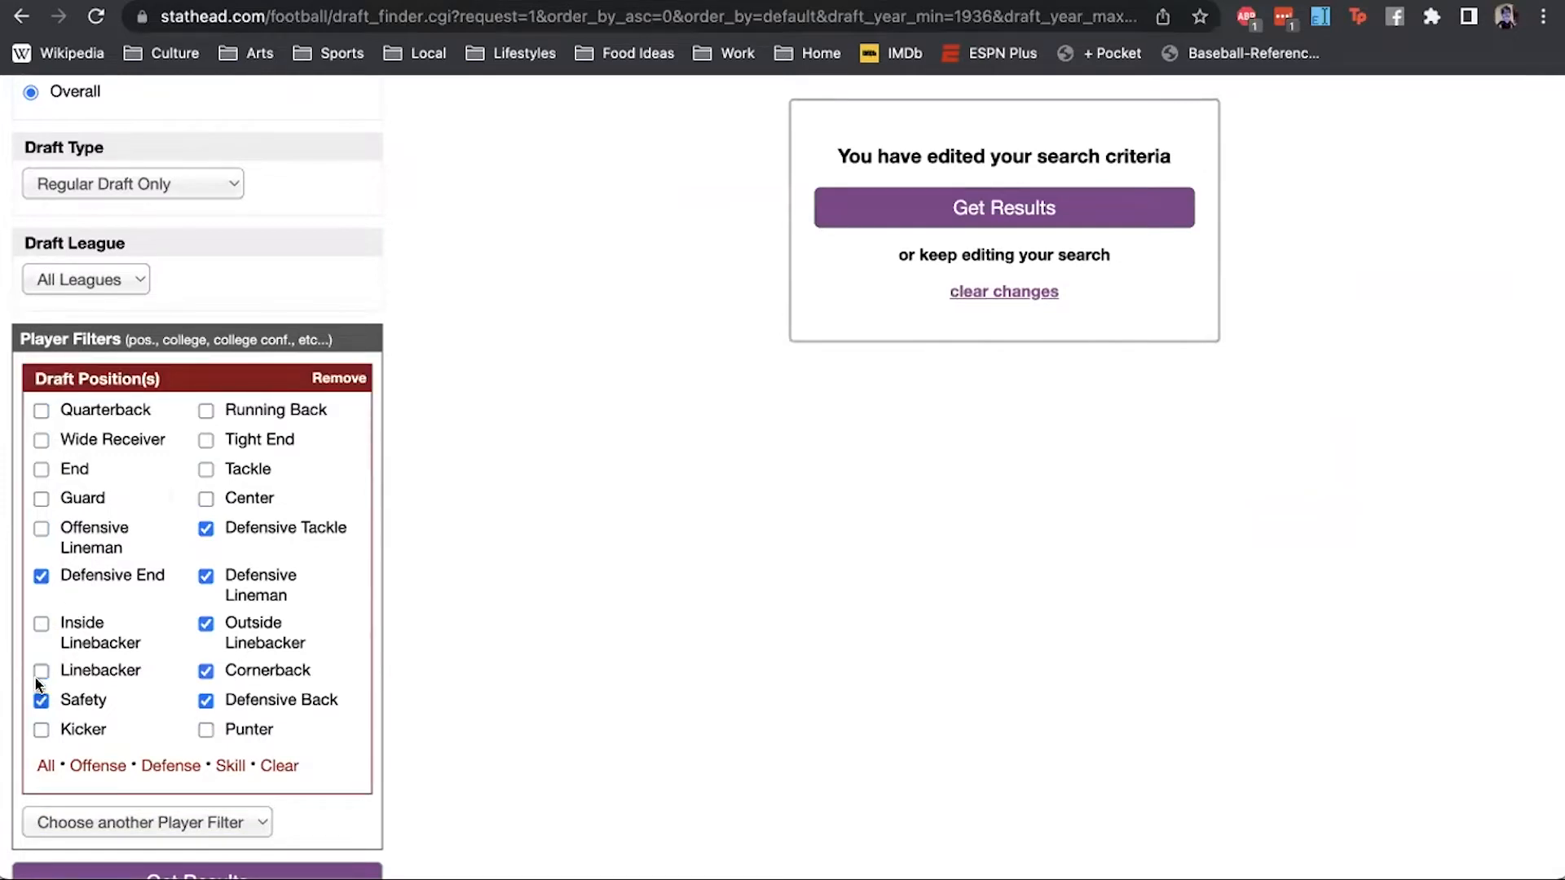
click(204, 671)
click(205, 623)
- Add a Draft College player filter, set it to Michigan, and remove the filter again
click(130, 822)
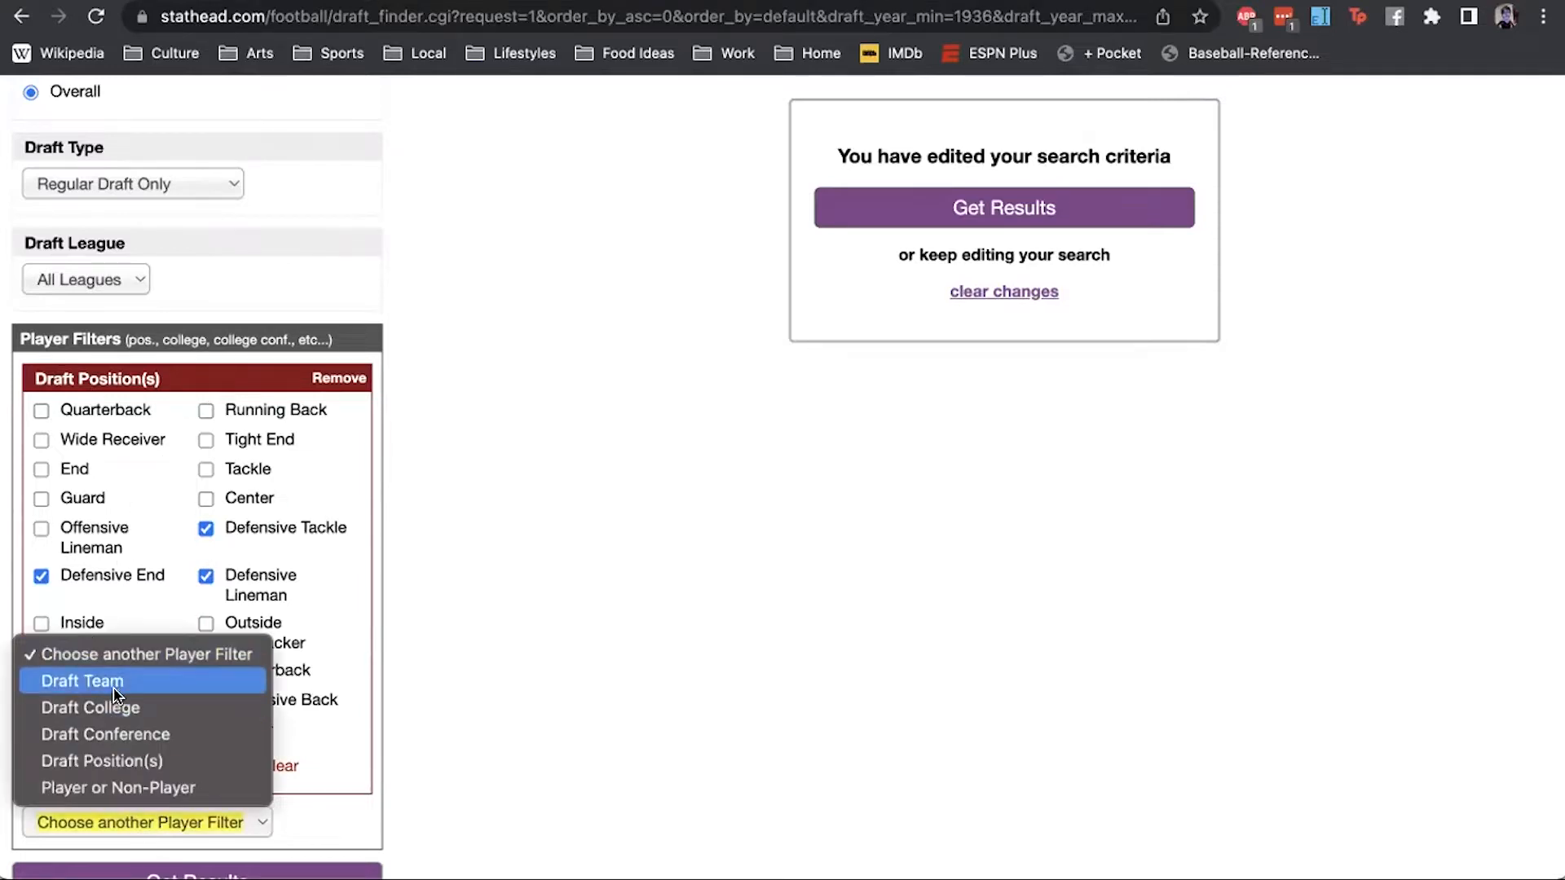
click(340, 778)
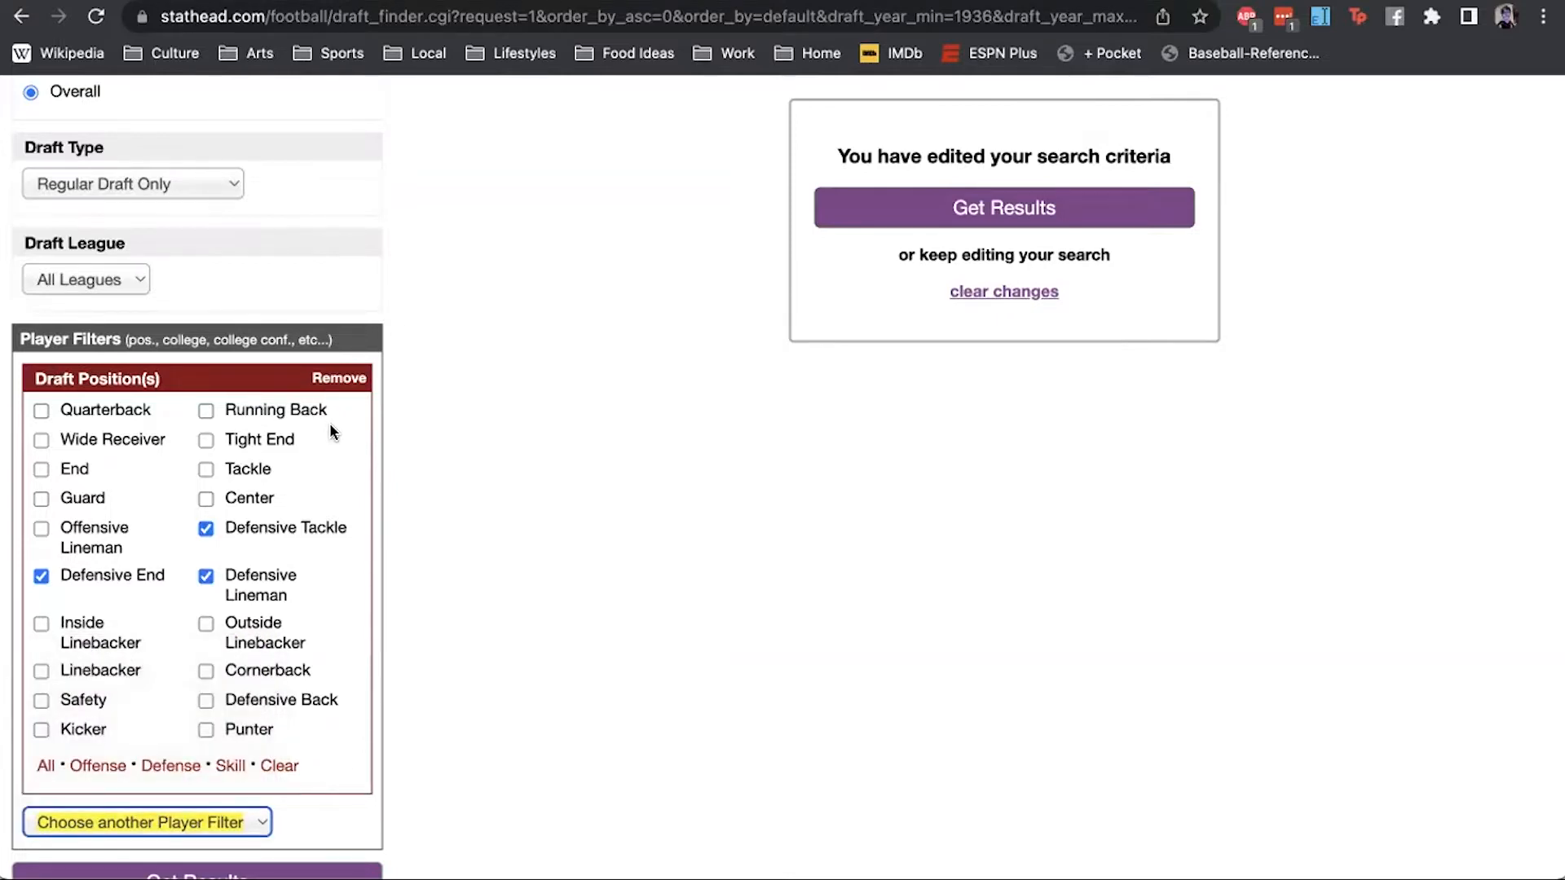
scroll(330, 432, down, 3)
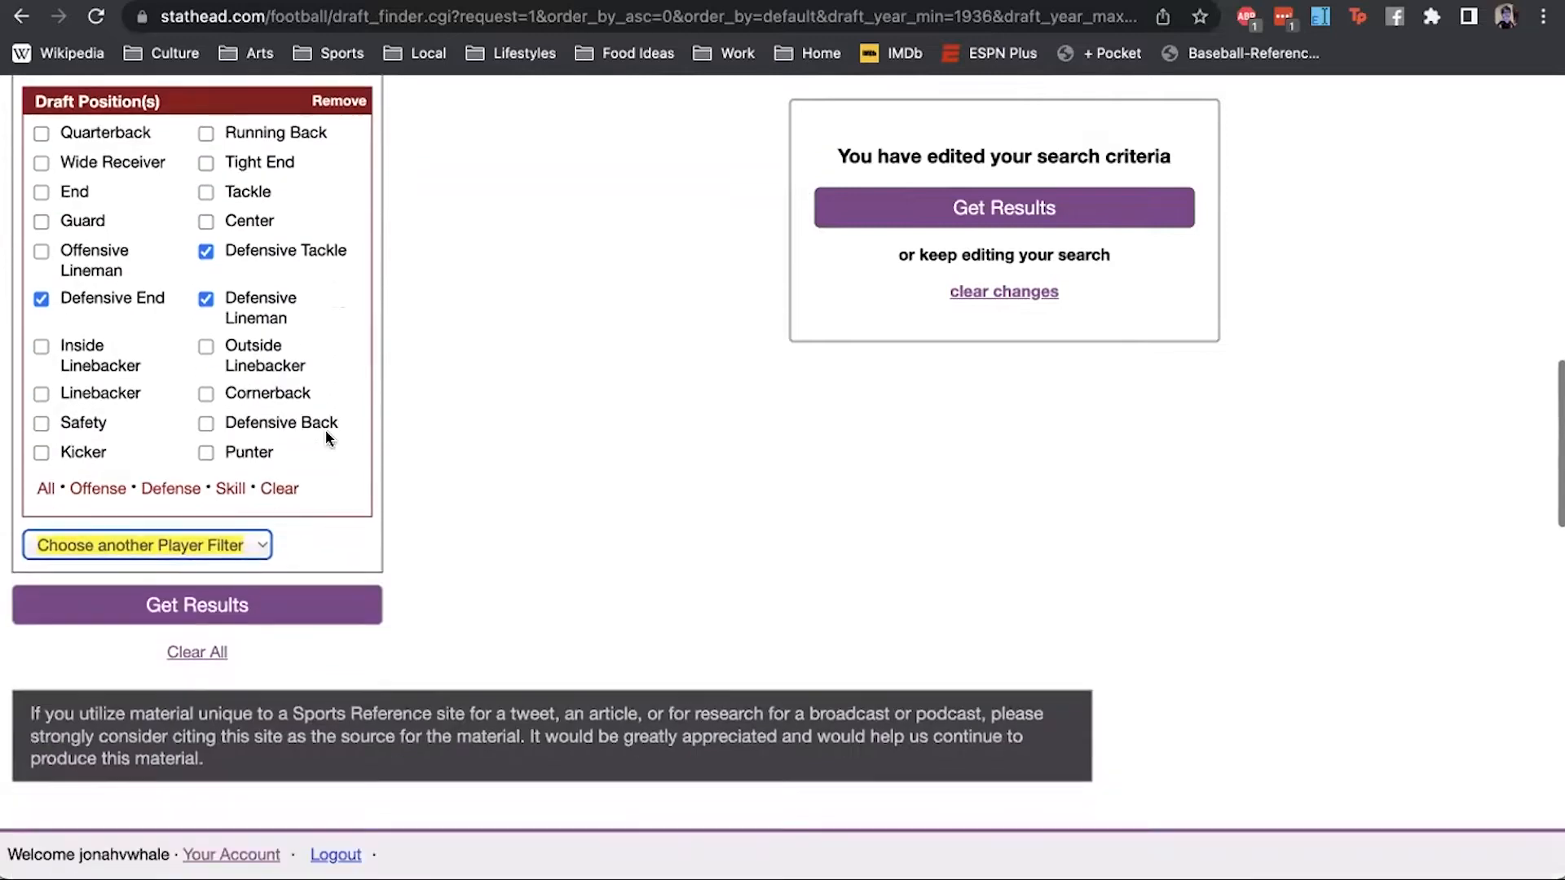
click(209, 545)
click(186, 599)
scroll(233, 457, up, 3)
click(253, 299)
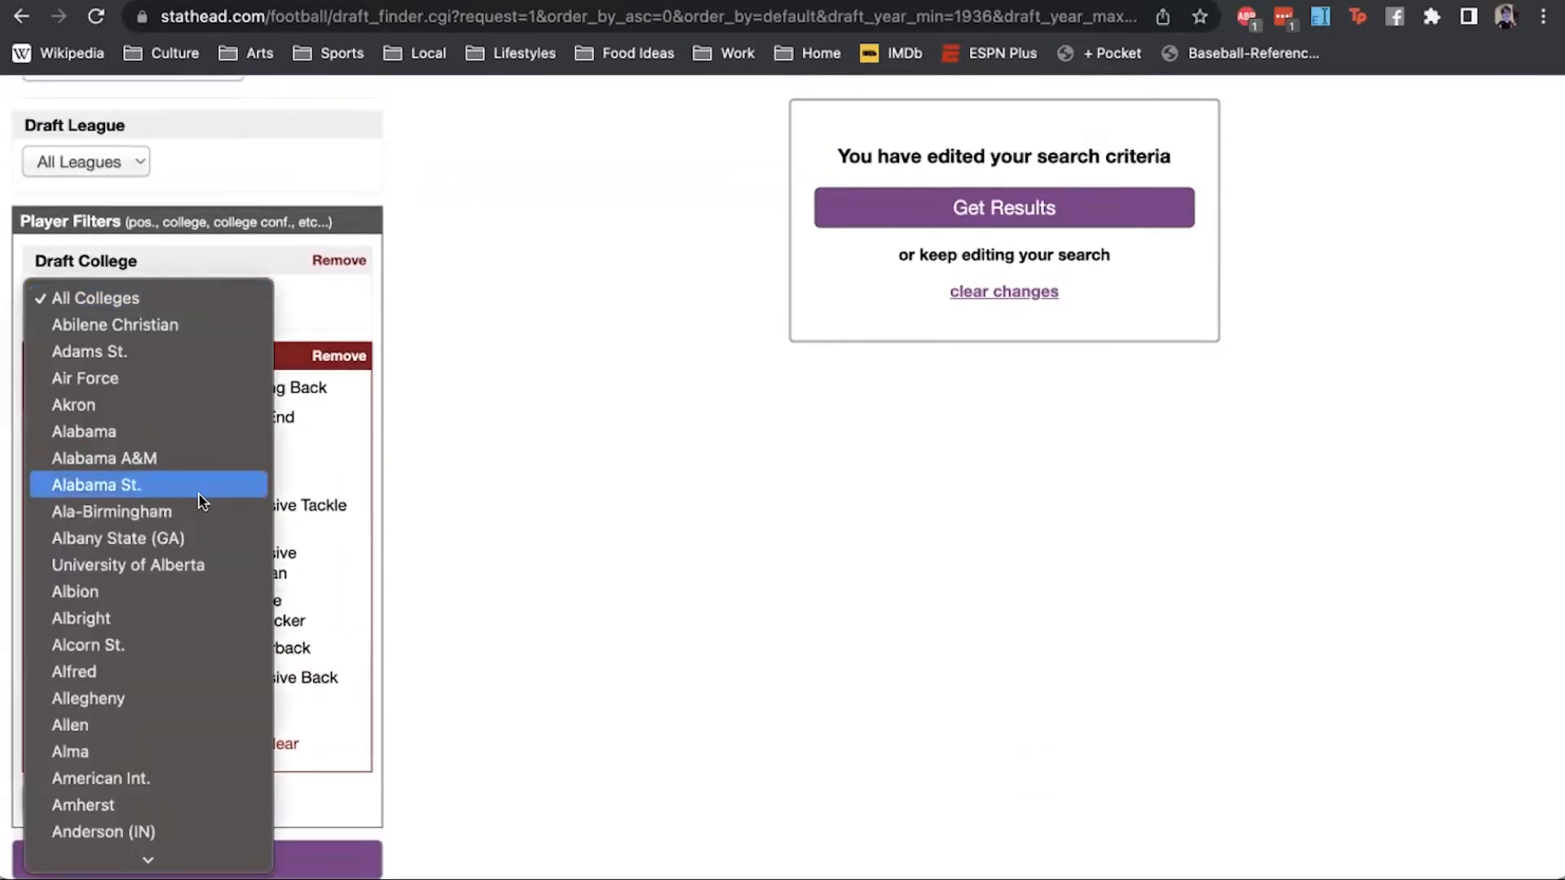
scroll(199, 503, down, 20)
scroll(202, 502, down, 20)
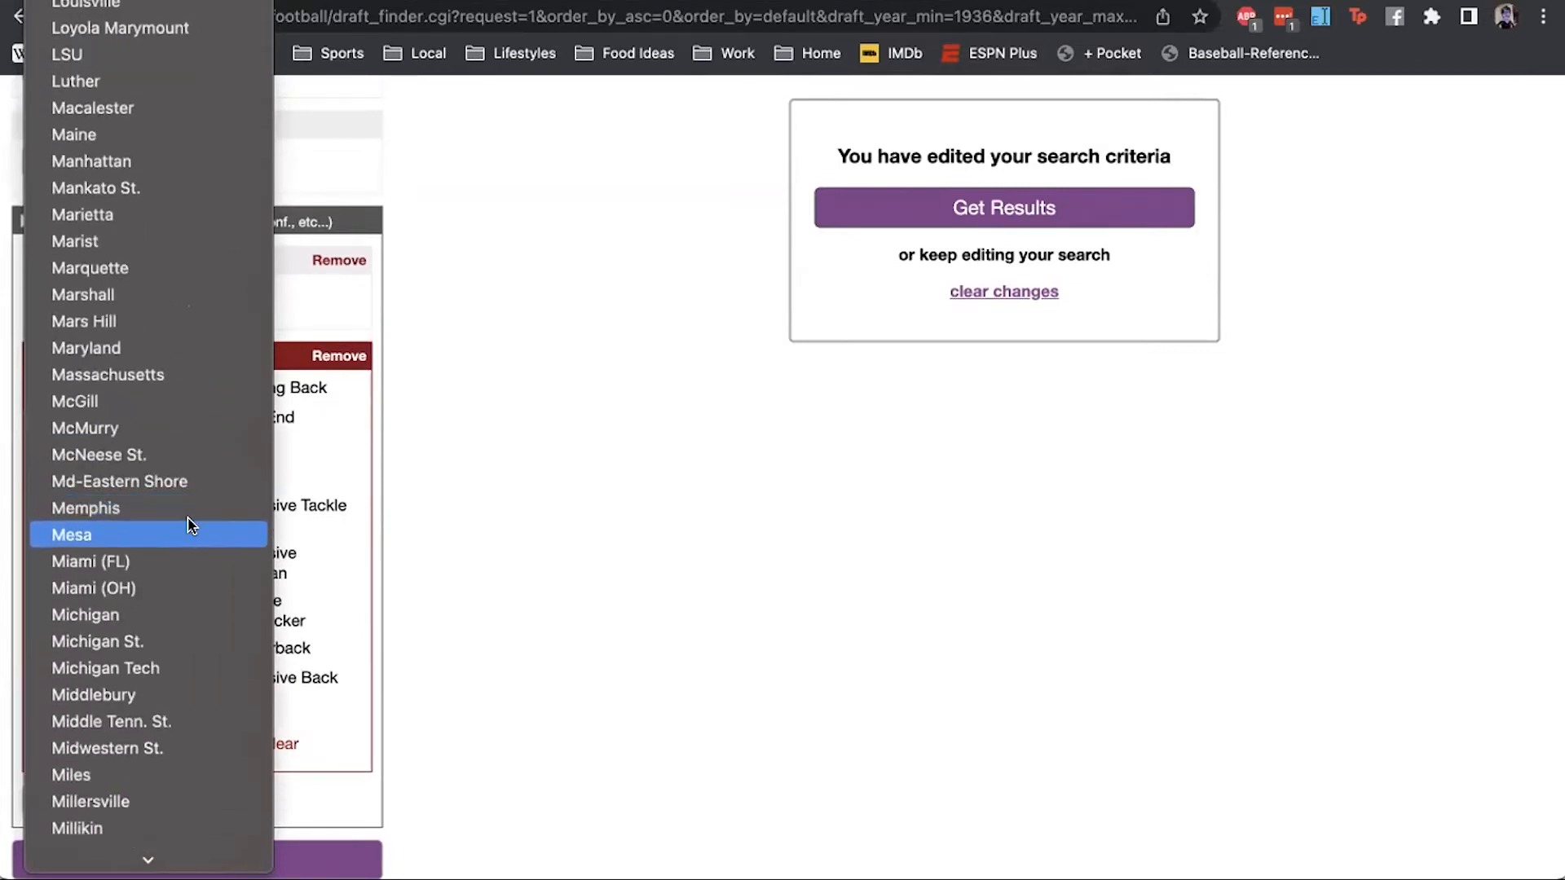
click(164, 614)
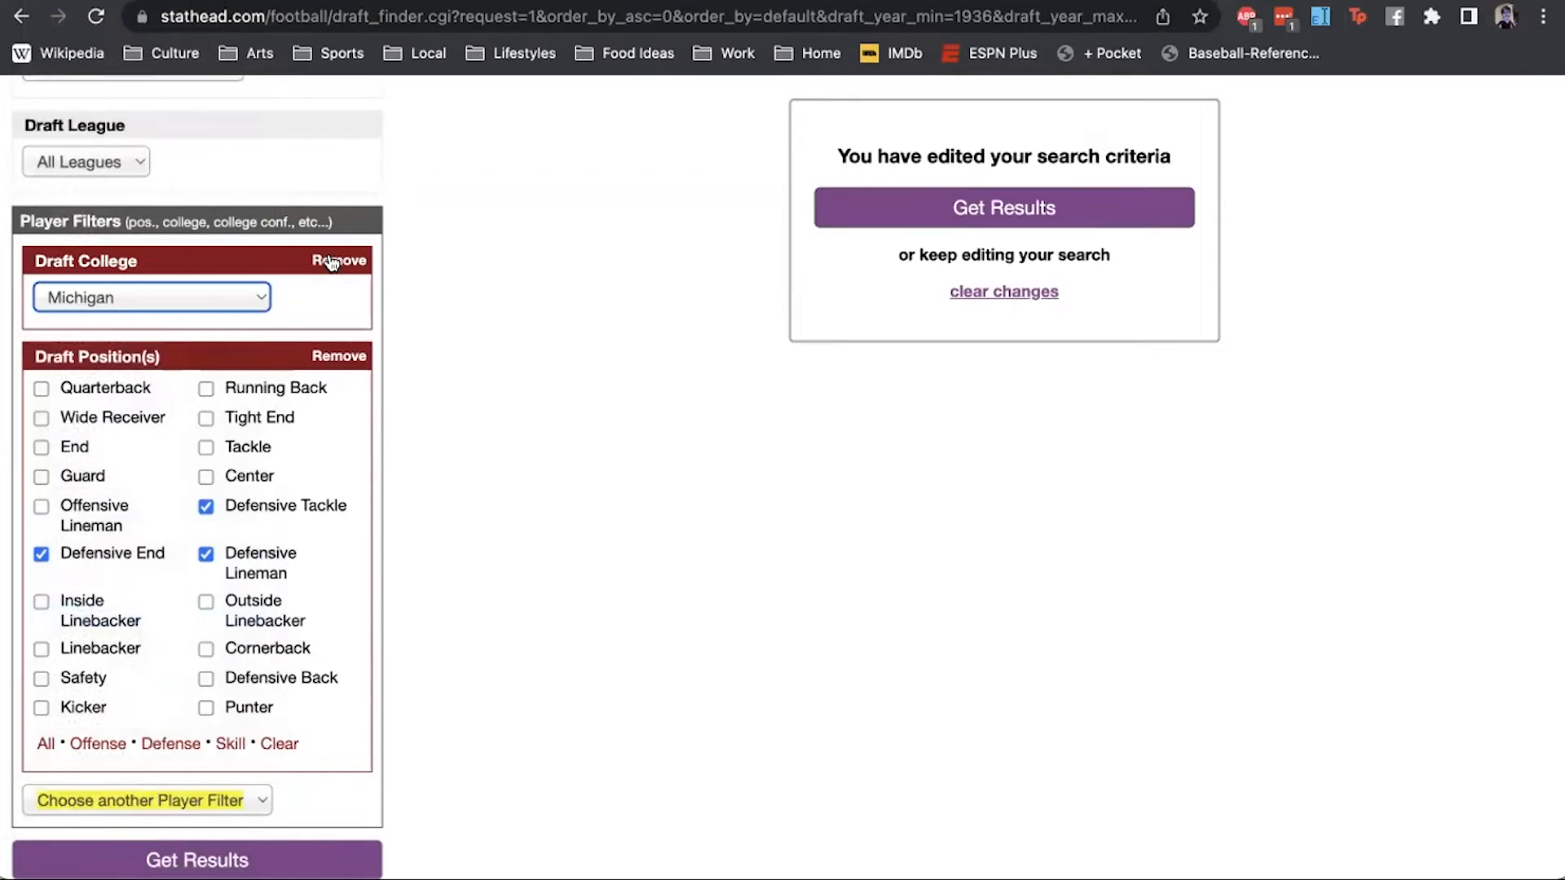
click(336, 261)
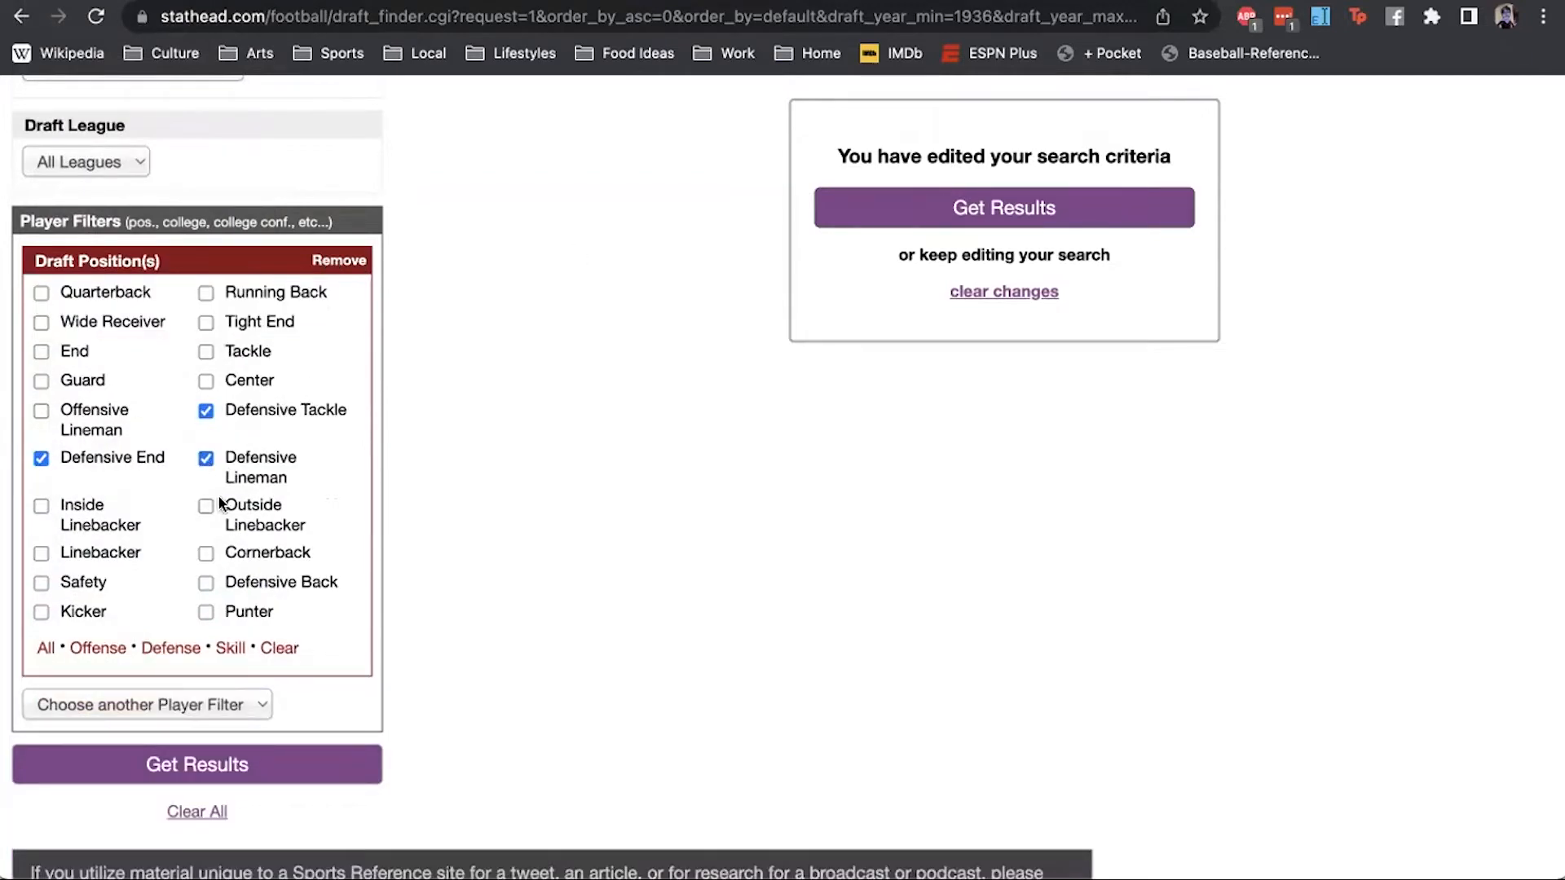
- Get the results for the first overall picks at the selected defensive line positions and look through the list
scroll(269, 461, up, 3)
scroll(267, 454, up, 3)
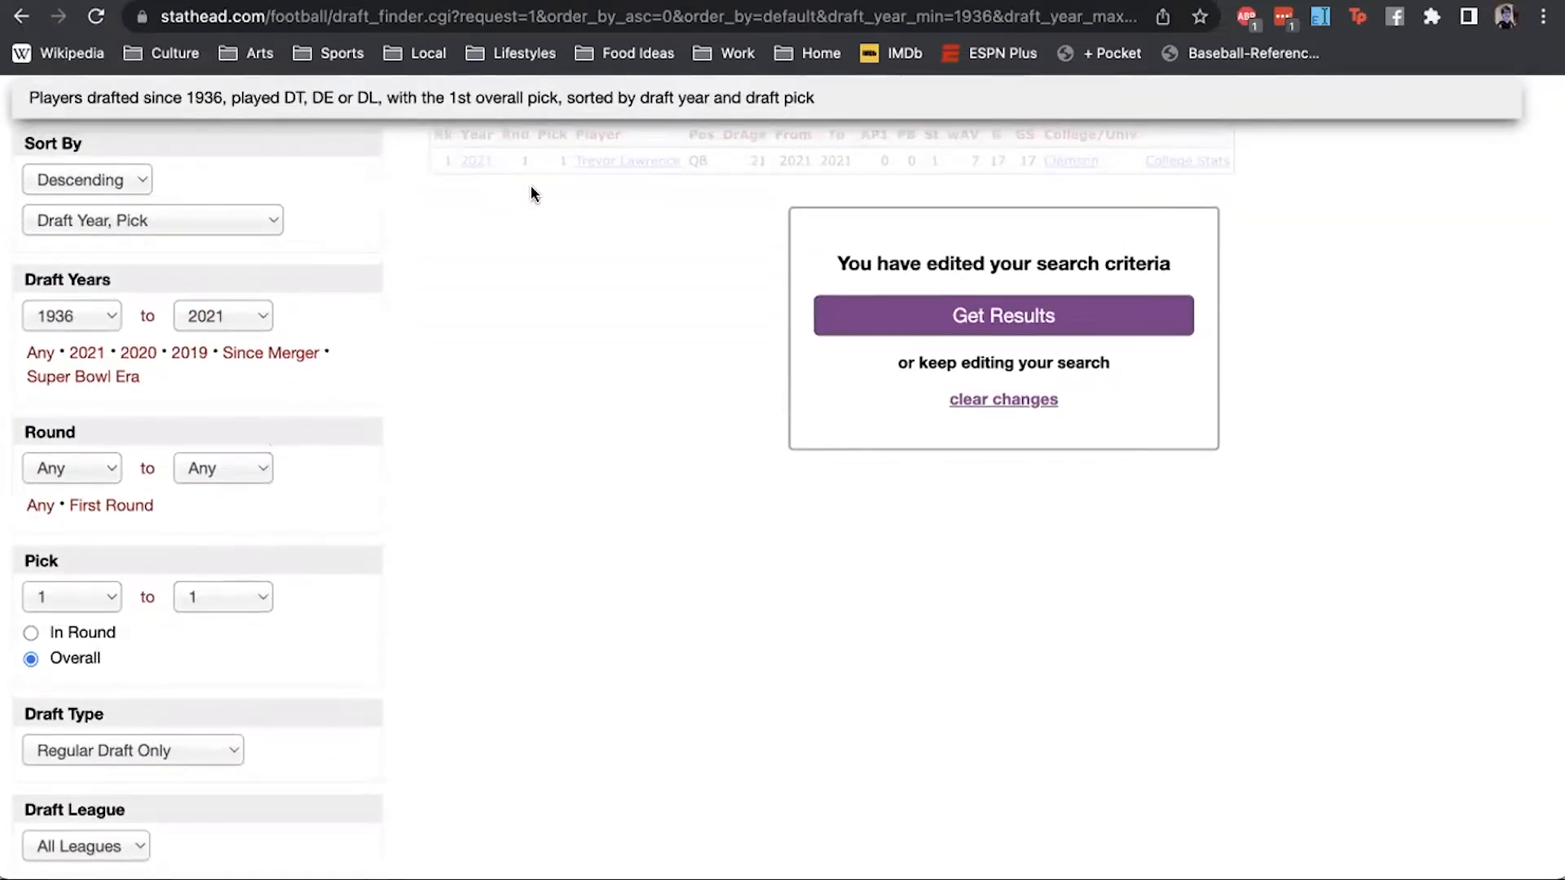
click(916, 317)
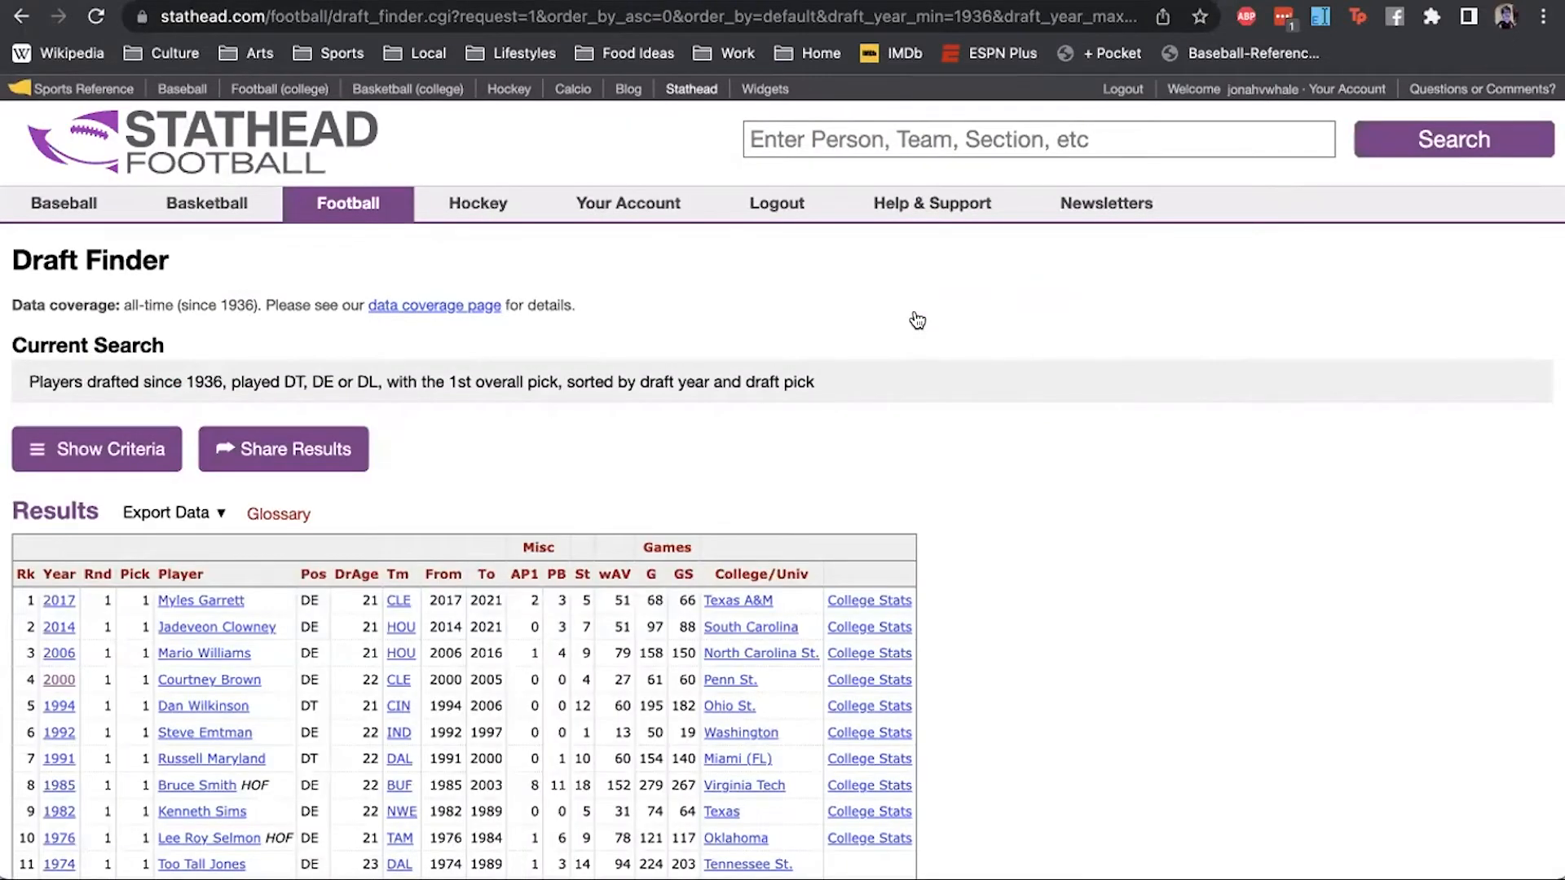
scroll(659, 437, down, 3)
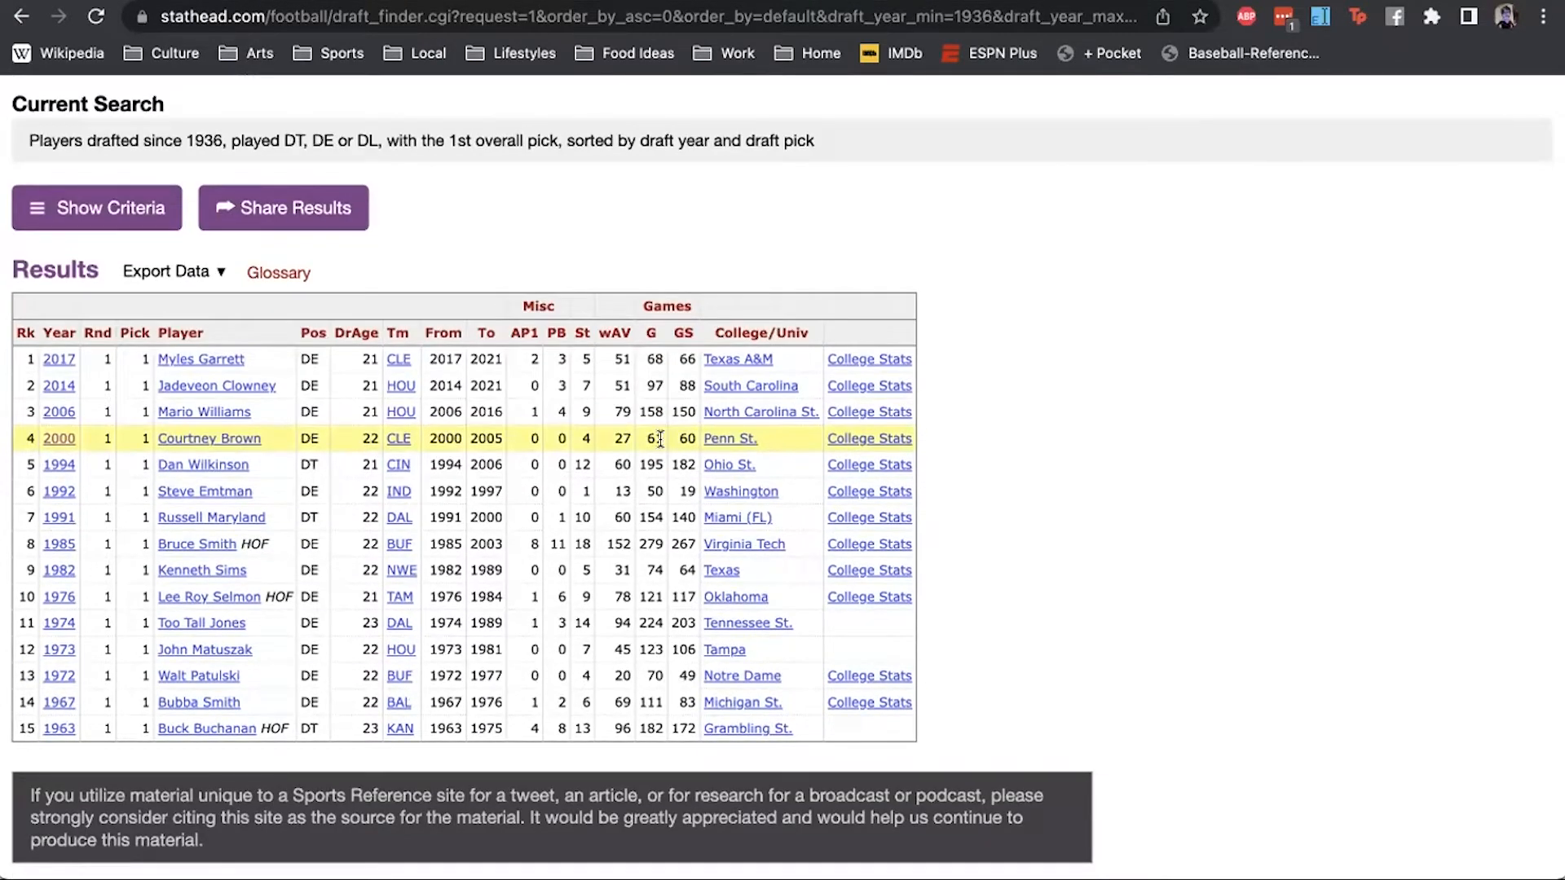
scroll(659, 439, up, 1)
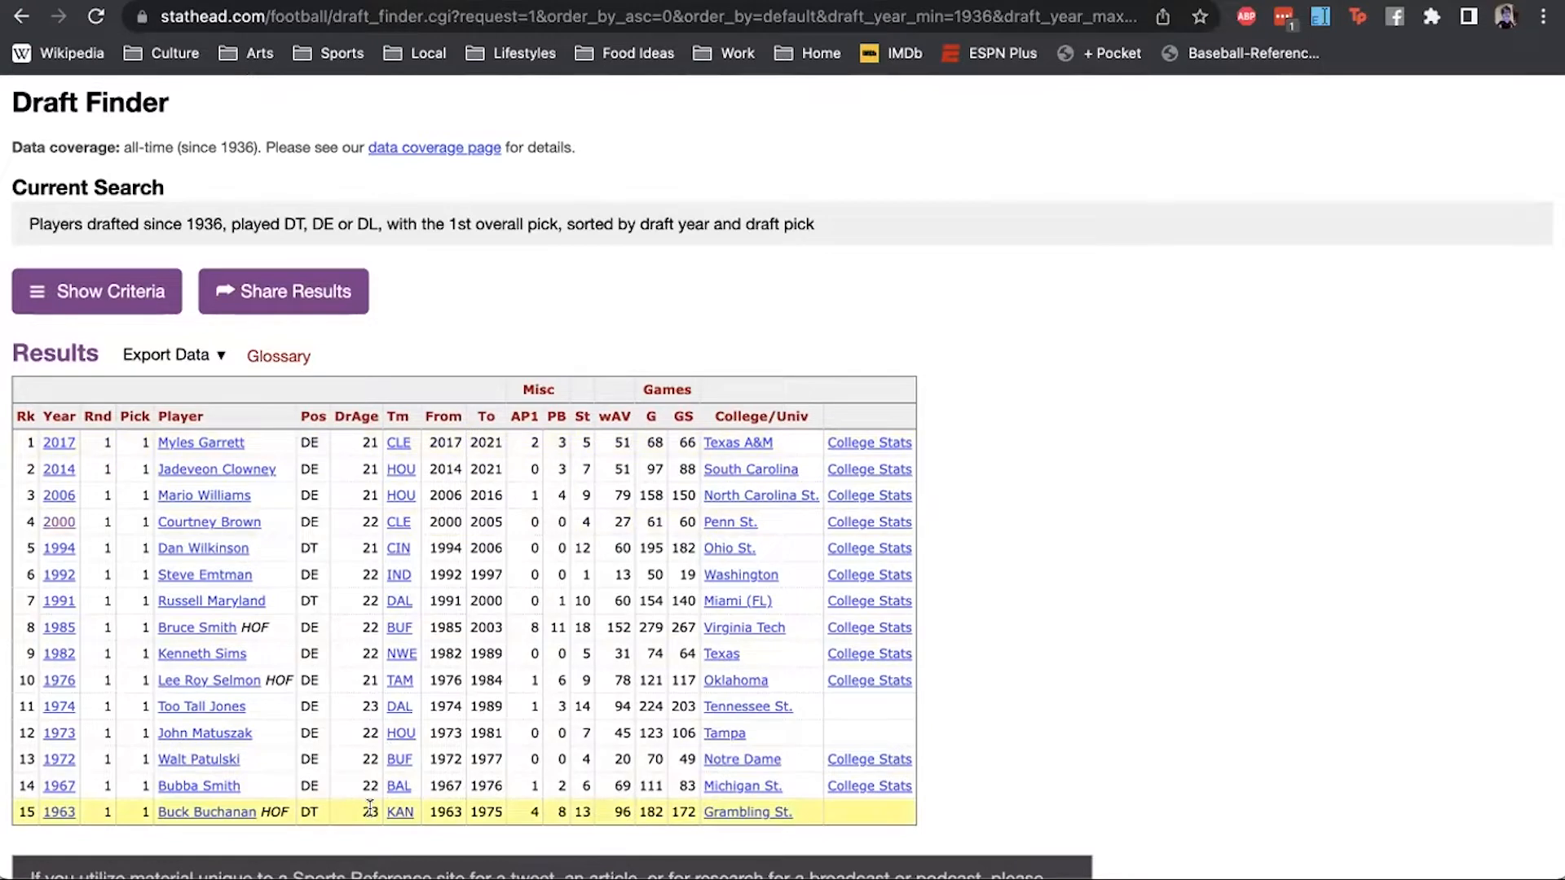
scroll(489, 644, down, 1)
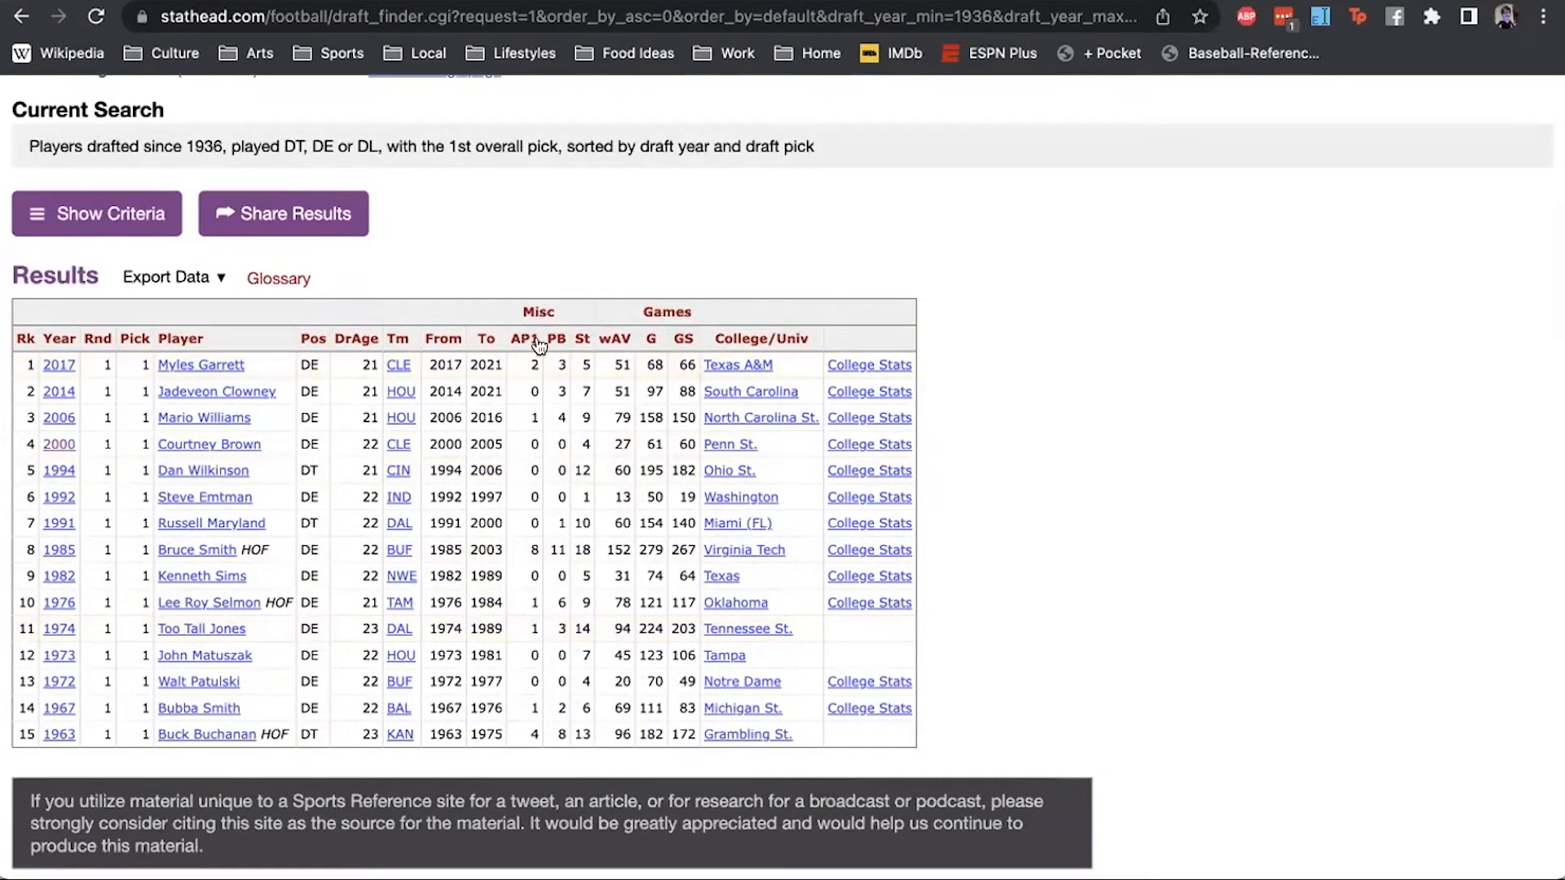
- Check the AP1 column's definition, and sort the results by the PB, St and wAV columns in turn
mouse_move(524, 347)
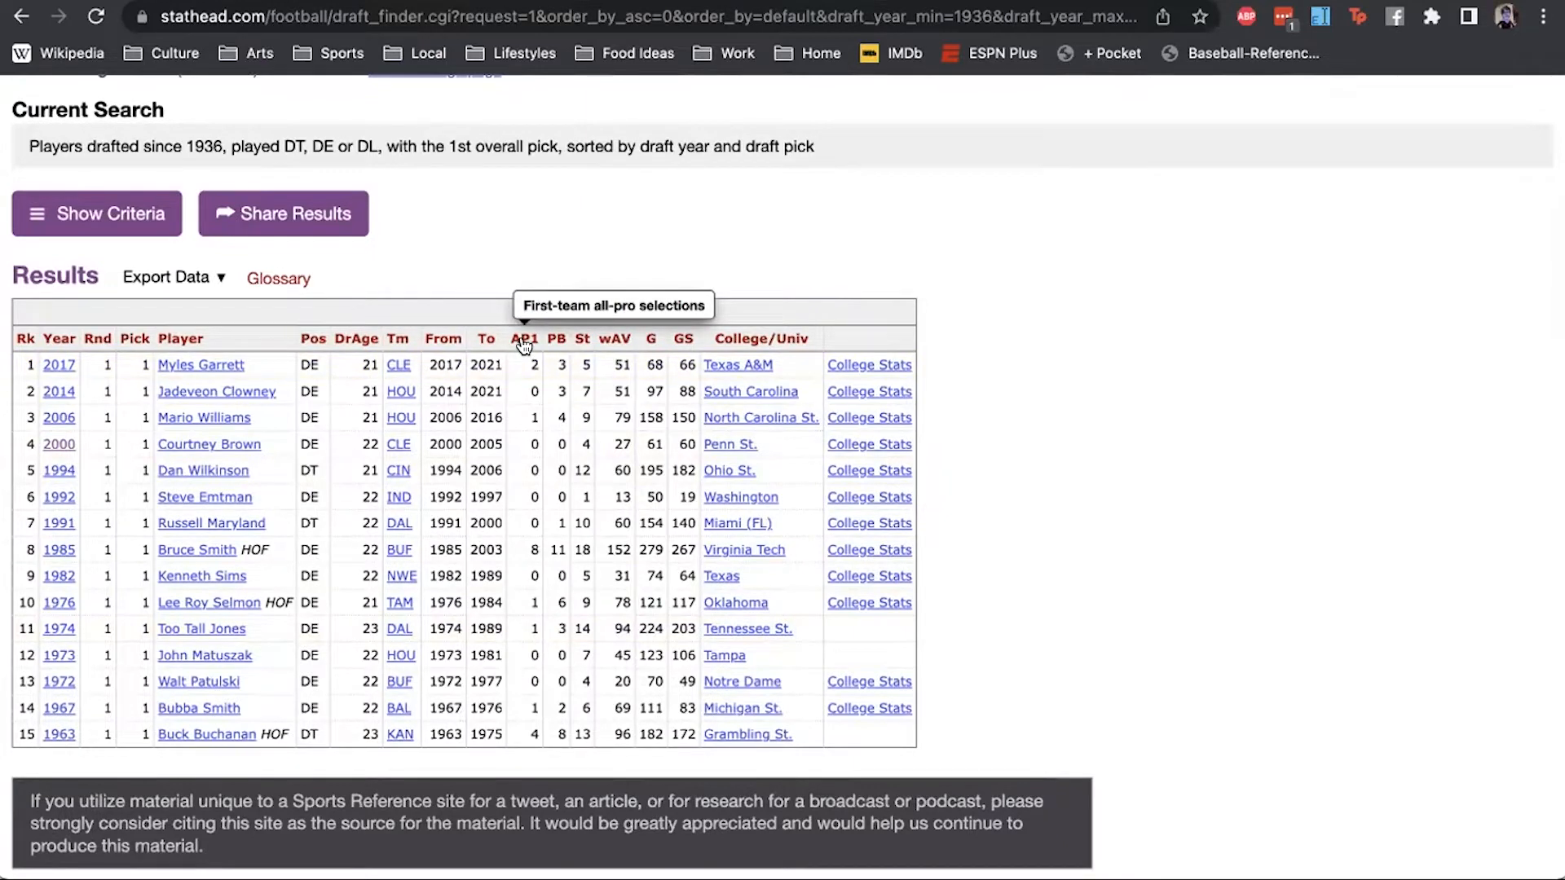
click(557, 338)
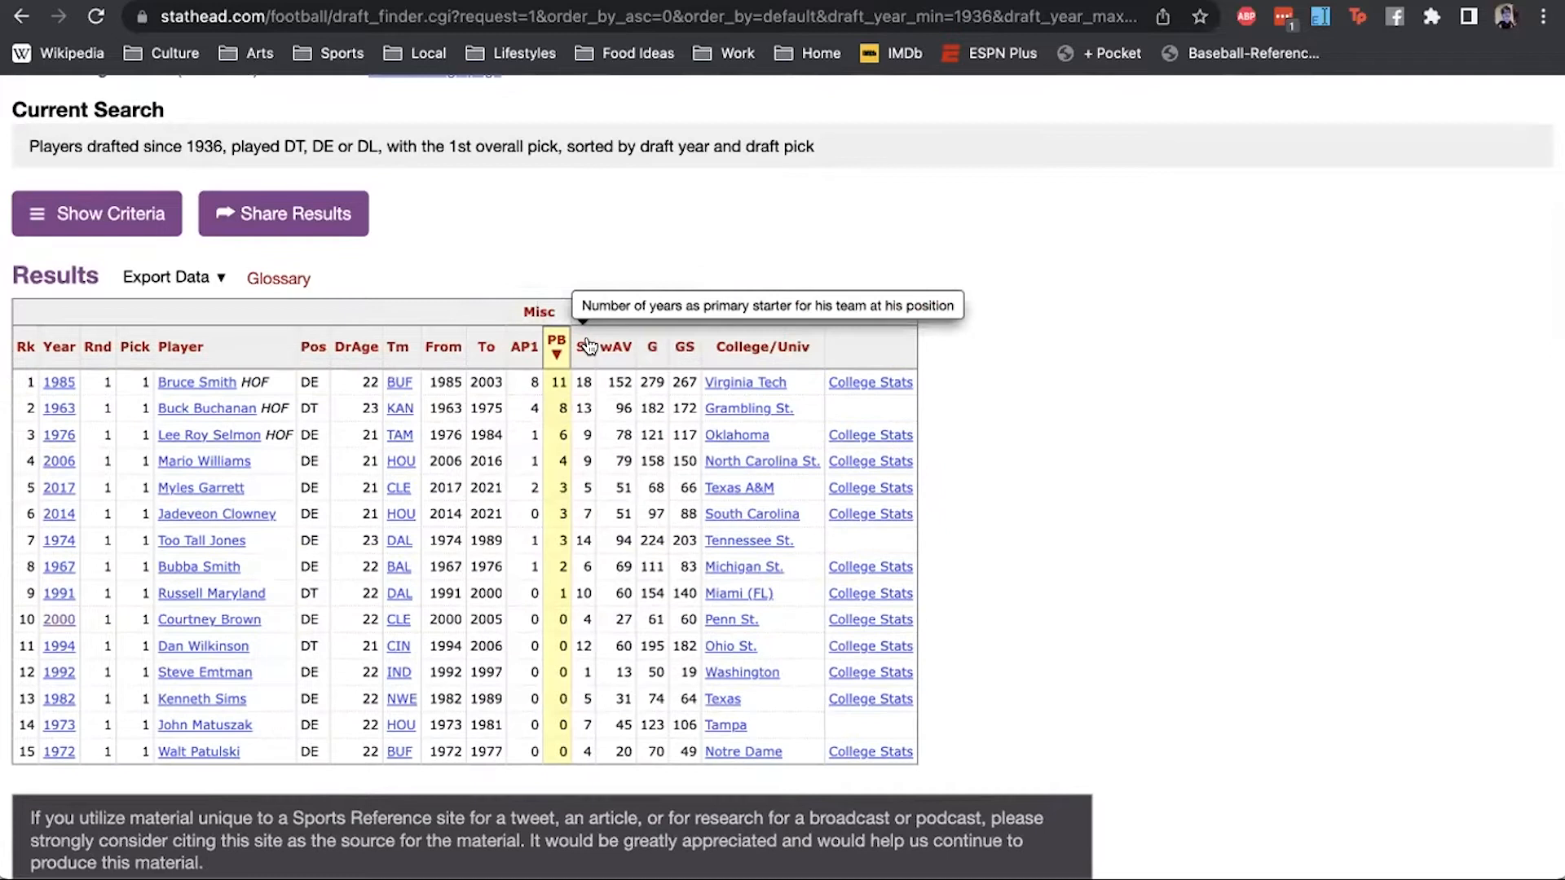
click(588, 347)
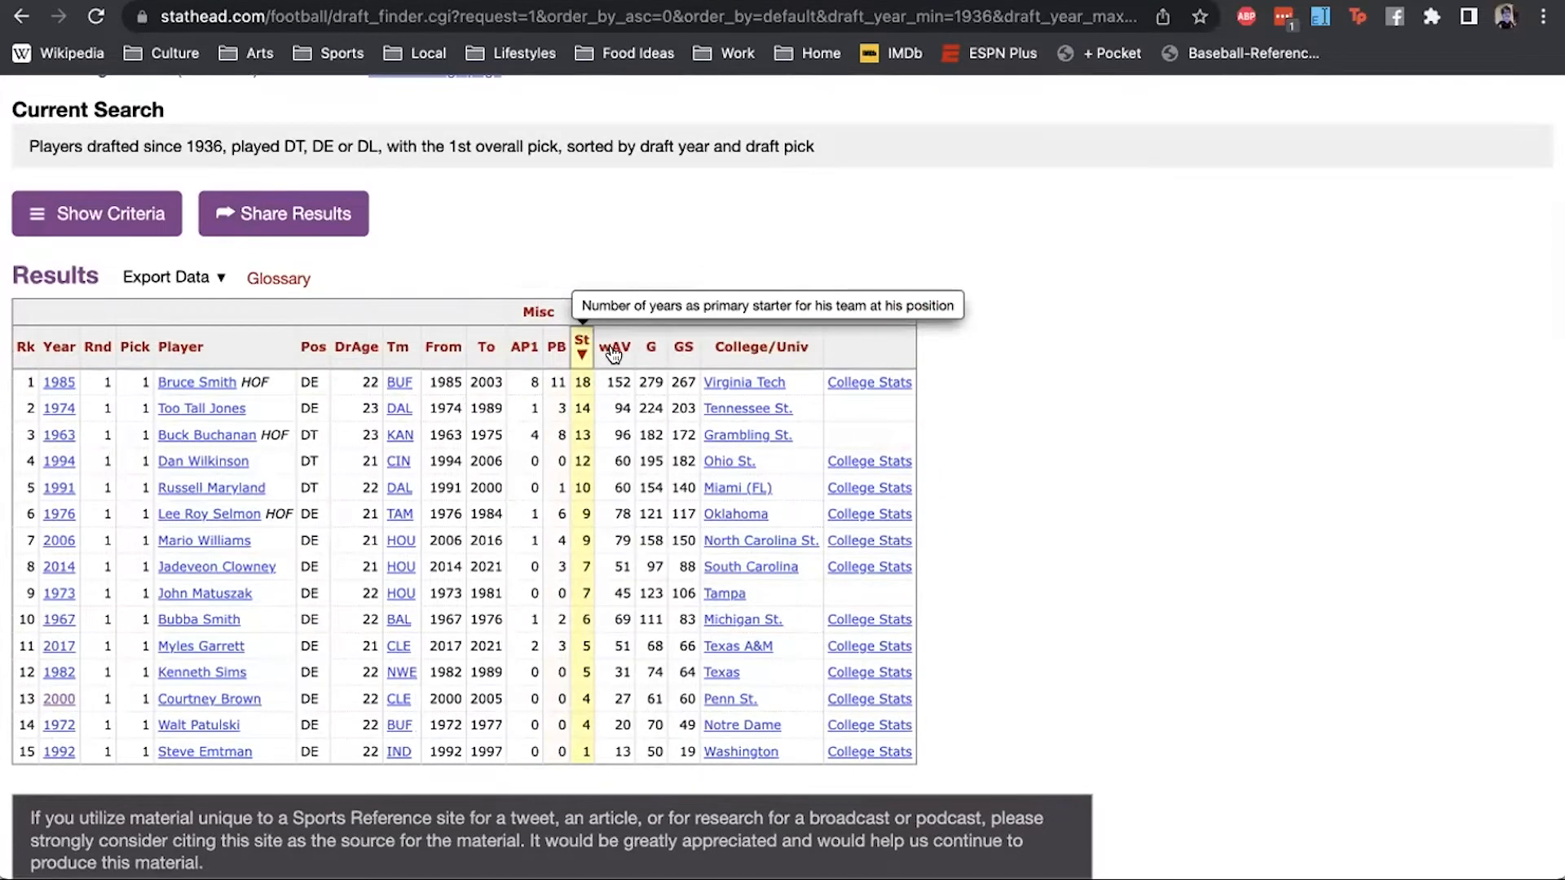
click(614, 350)
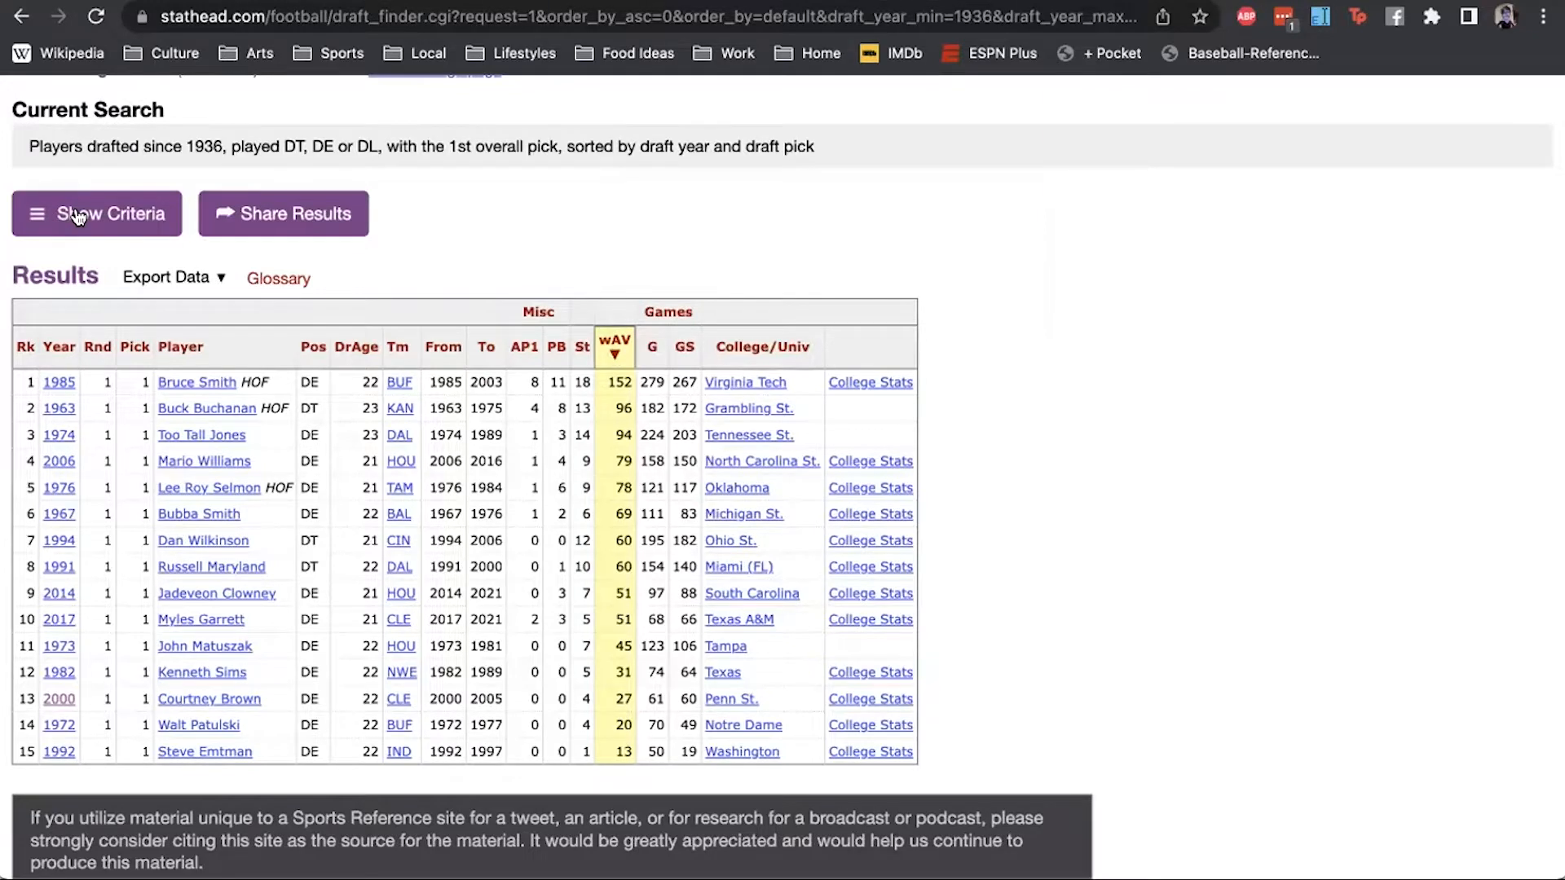
- Show the search criteria, change the sort order to Sacks, and get the updated results
click(160, 216)
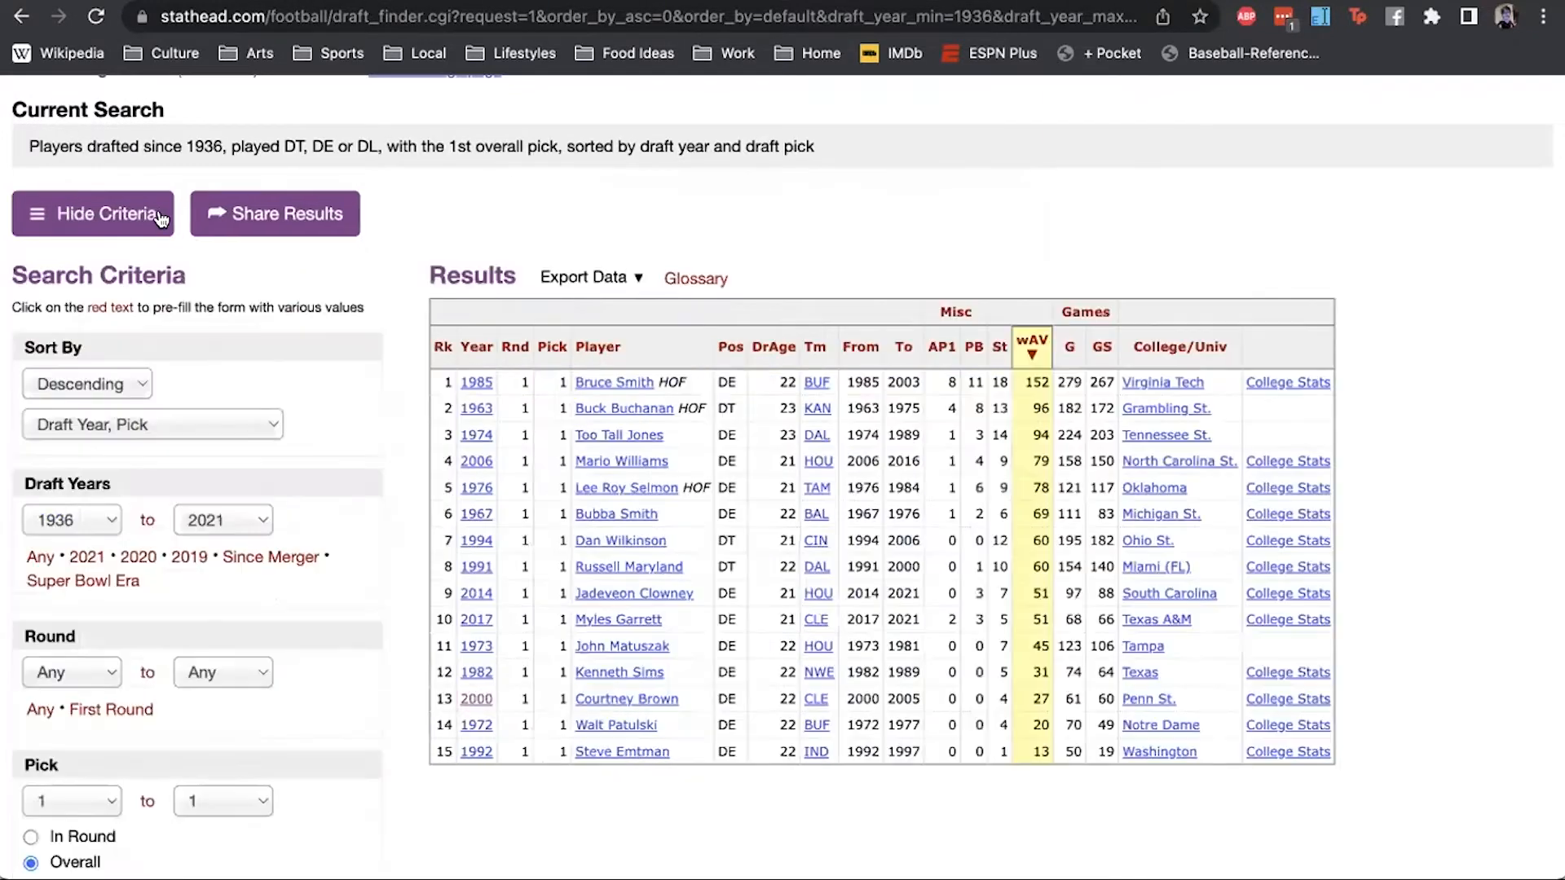
scroll(159, 216, down, 2)
click(152, 308)
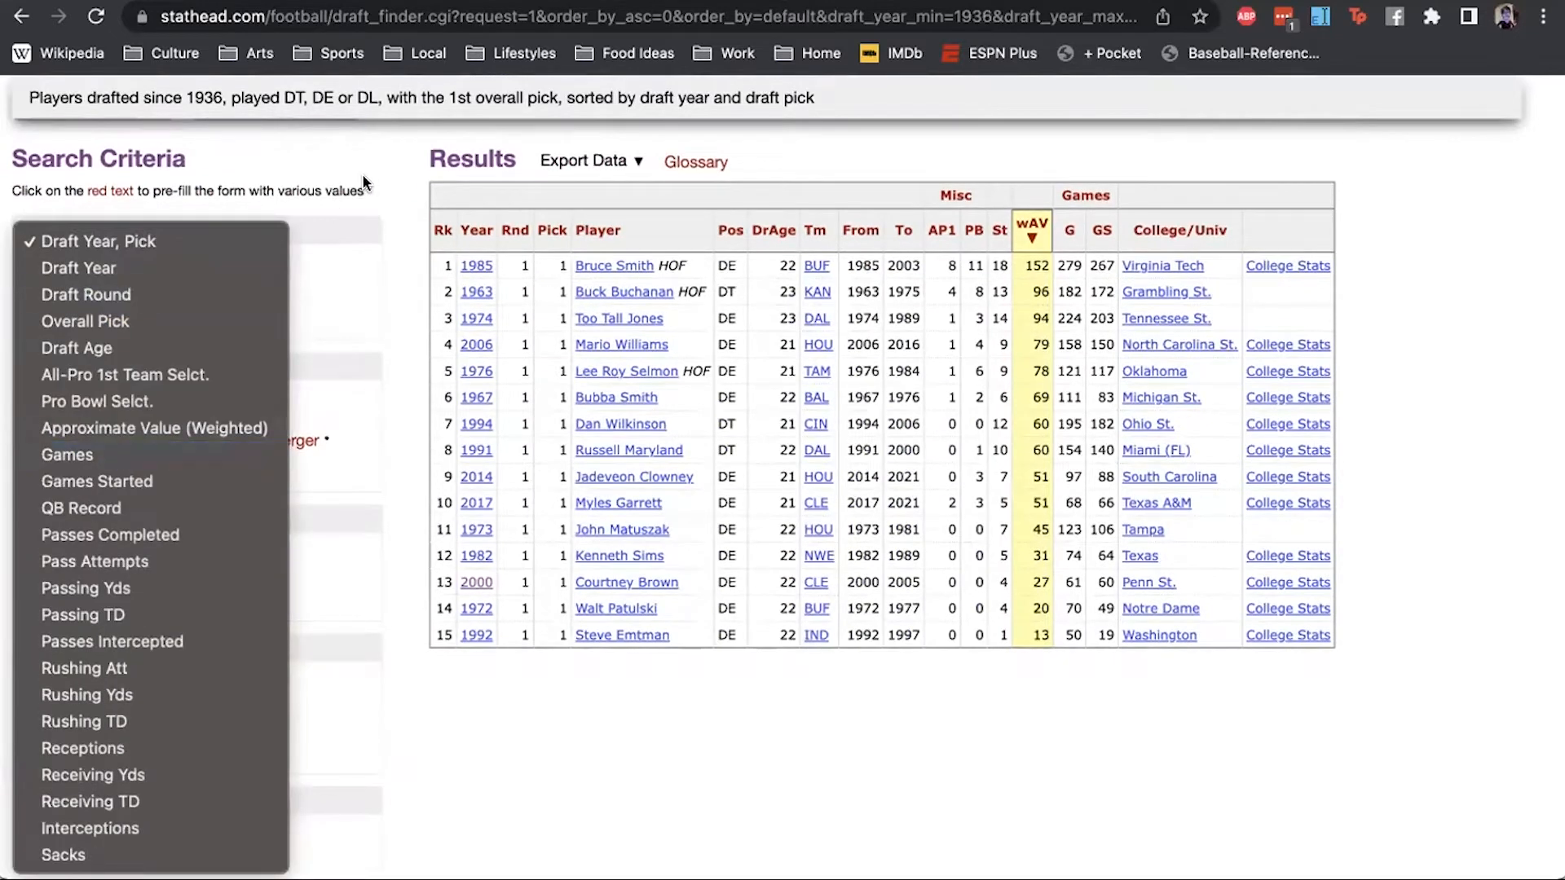
click(362, 174)
click(187, 305)
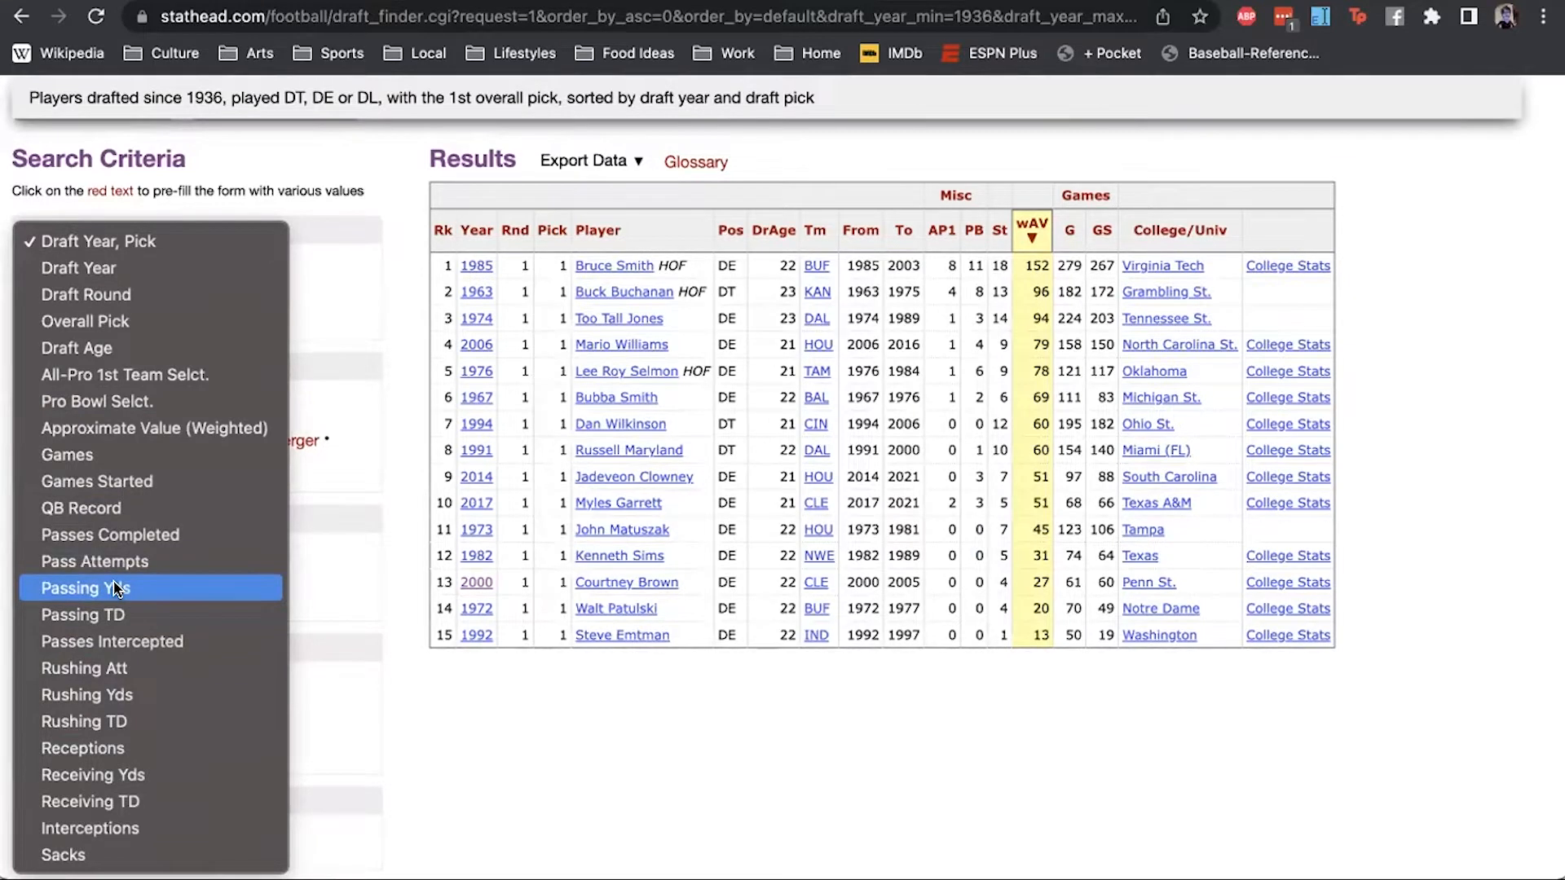
click(94, 853)
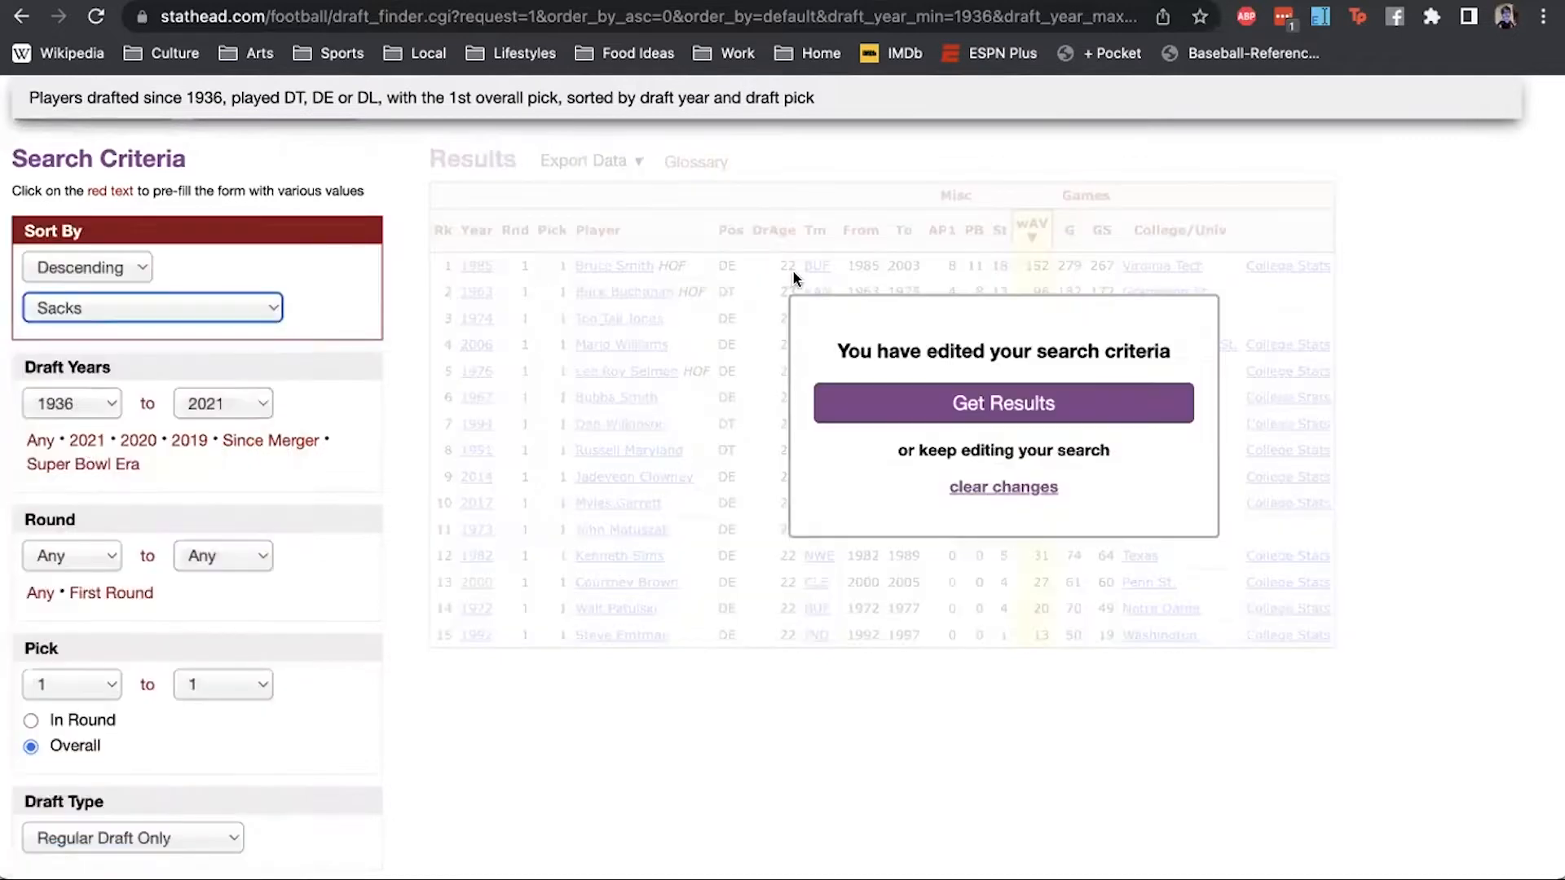
click(966, 405)
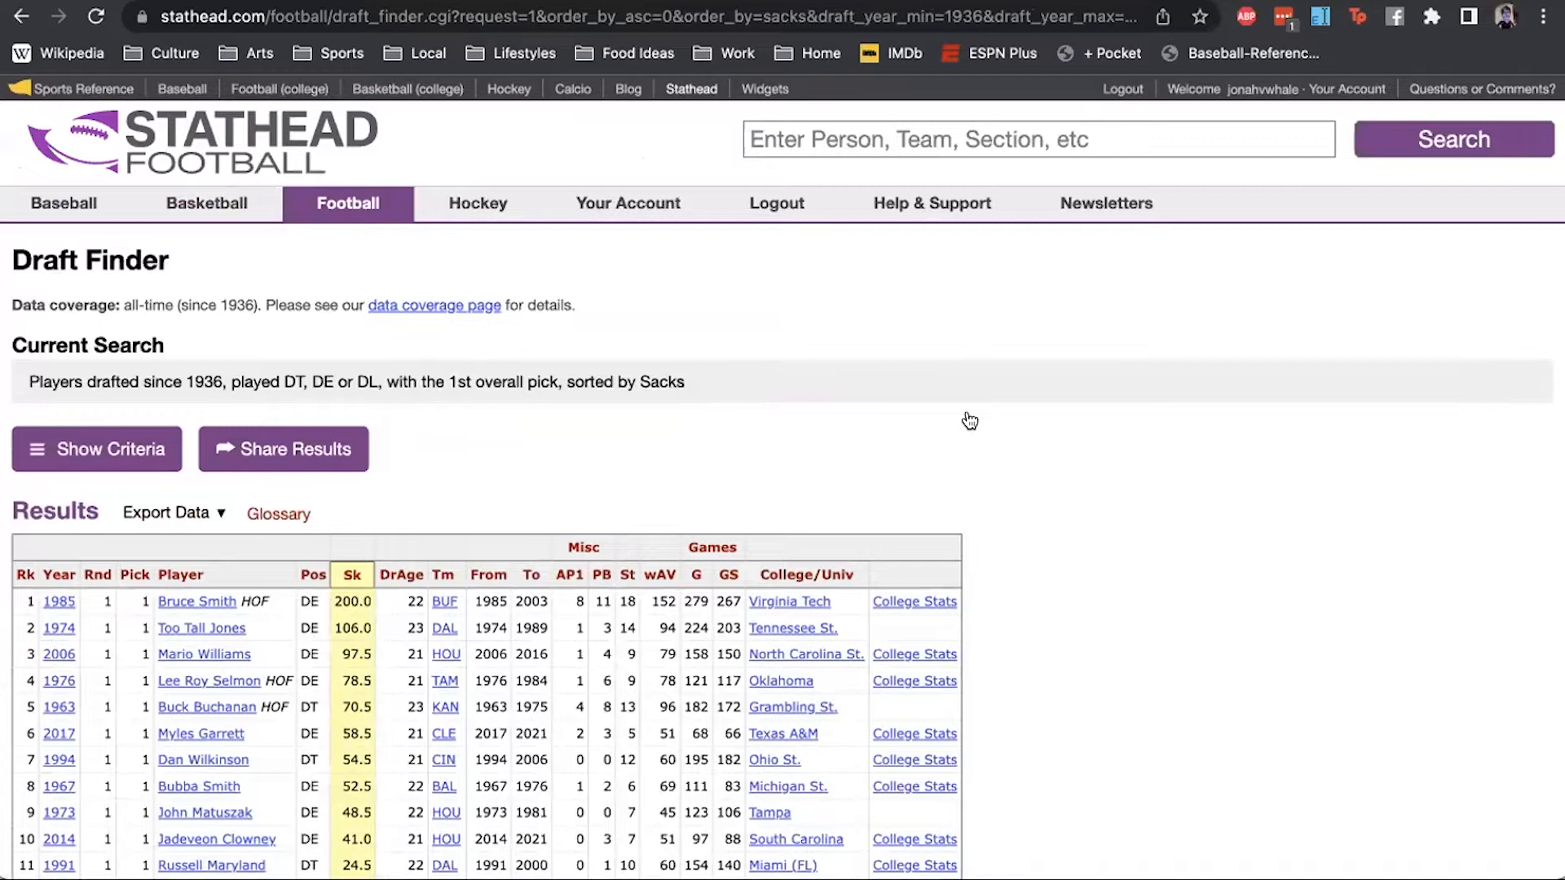
scroll(722, 399, down, 3)
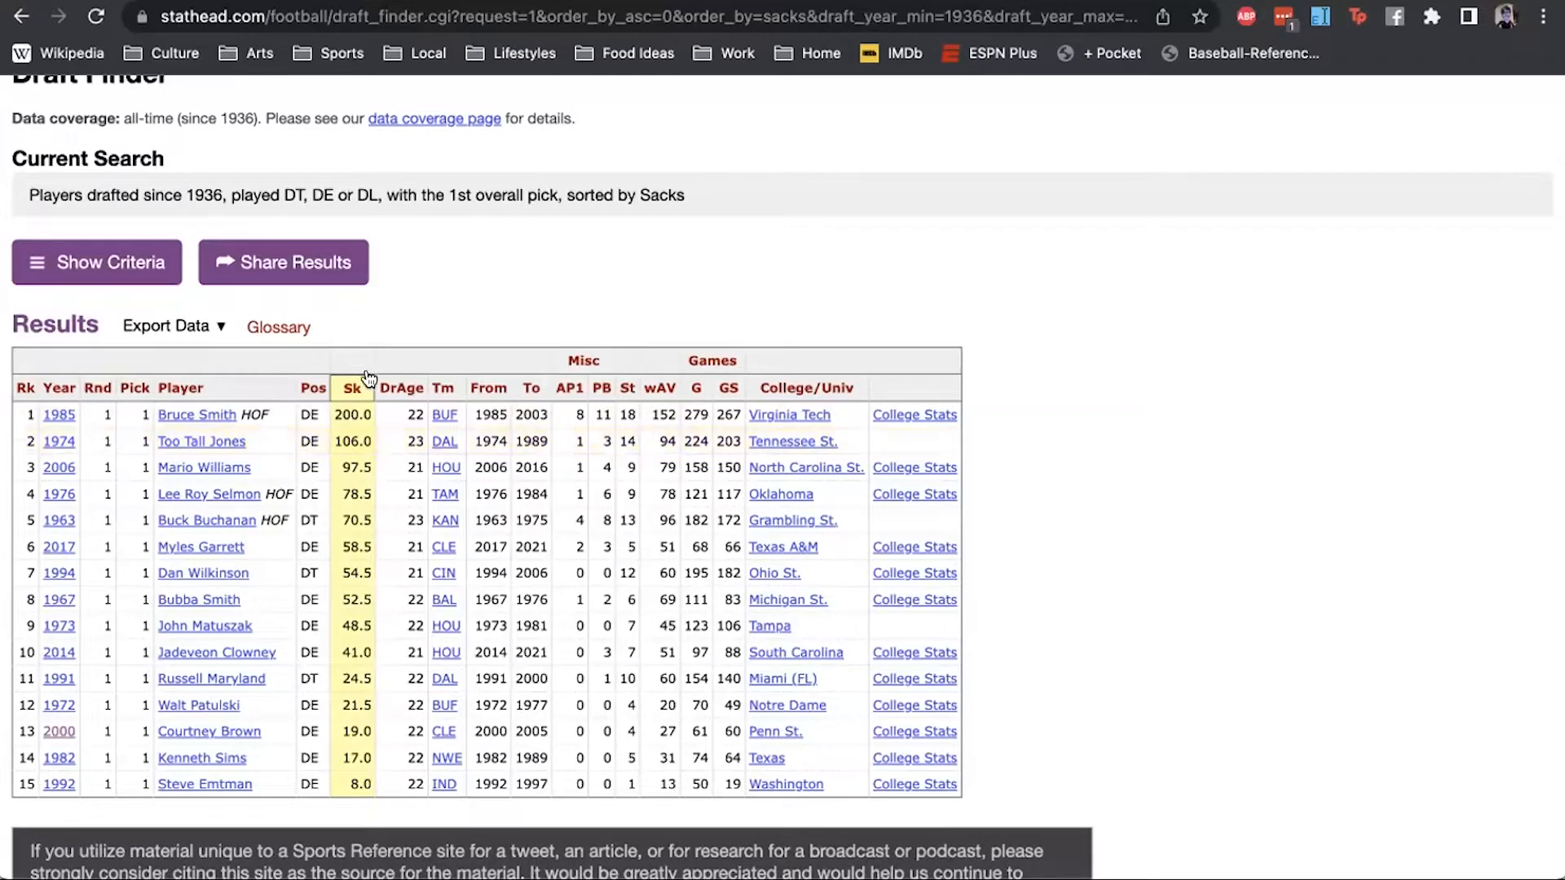
- Show the search criteria again and remove the Draft Position(s) filter
mouse_move(354, 384)
mouse_move(137, 320)
click(96, 262)
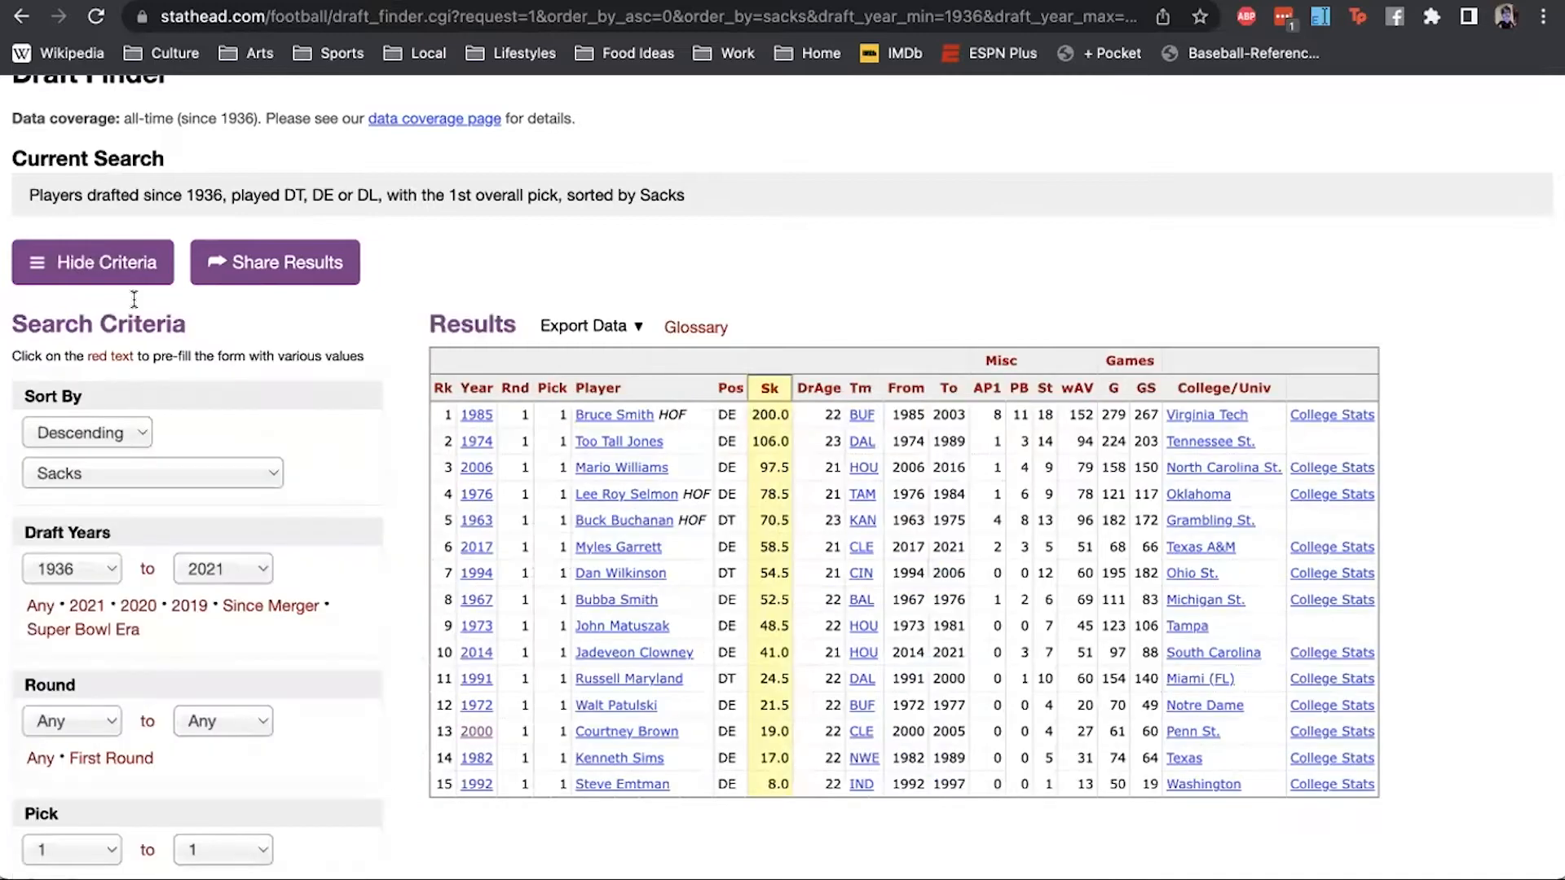
scroll(159, 324, down, 8)
scroll(153, 346, down, 3)
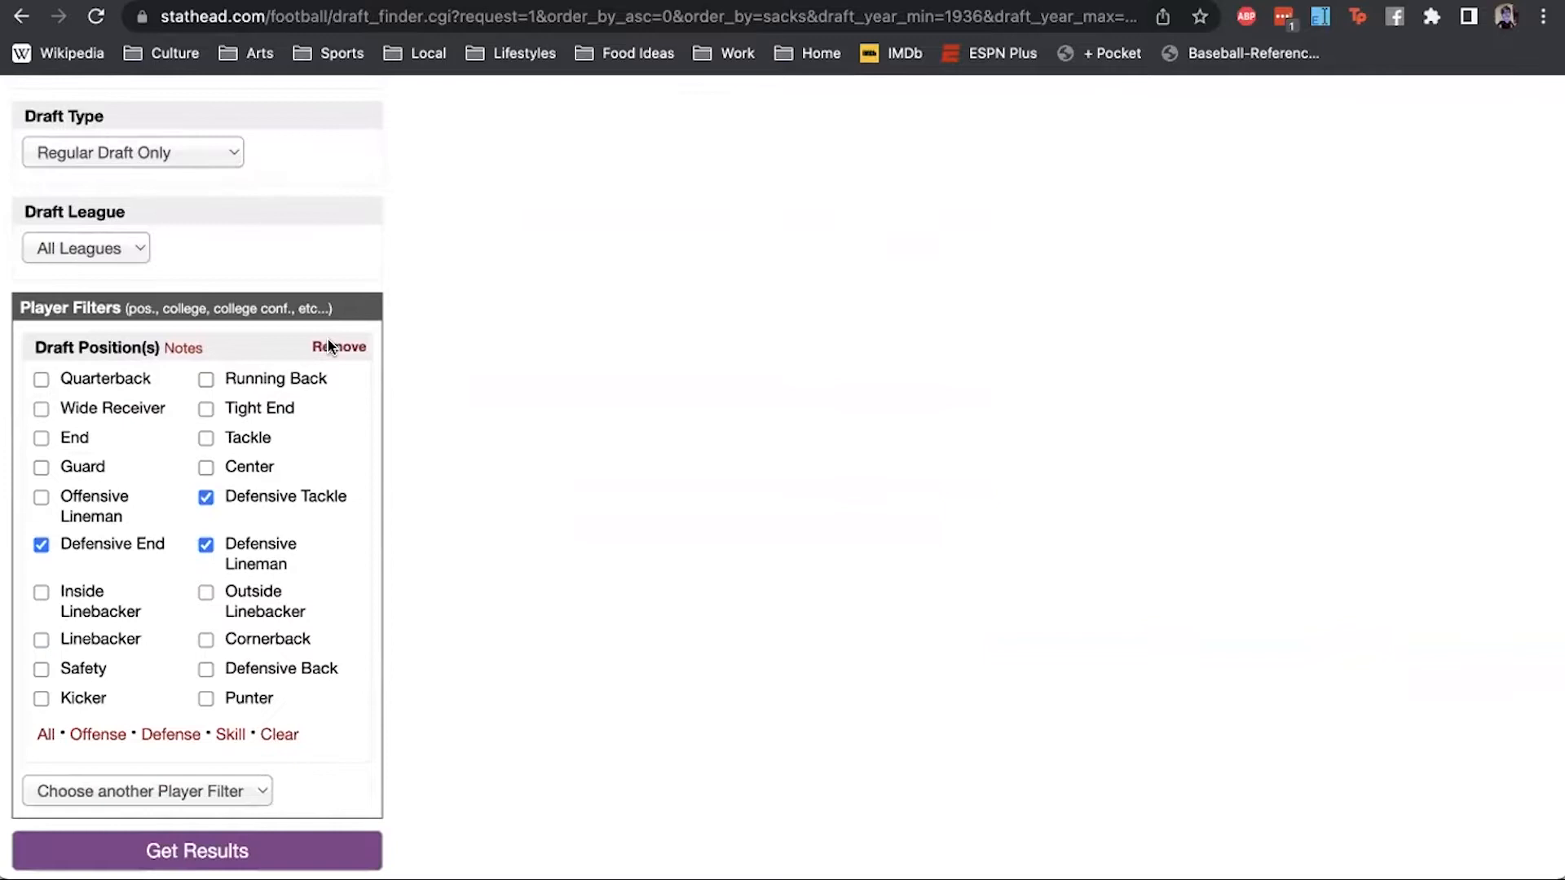
click(332, 348)
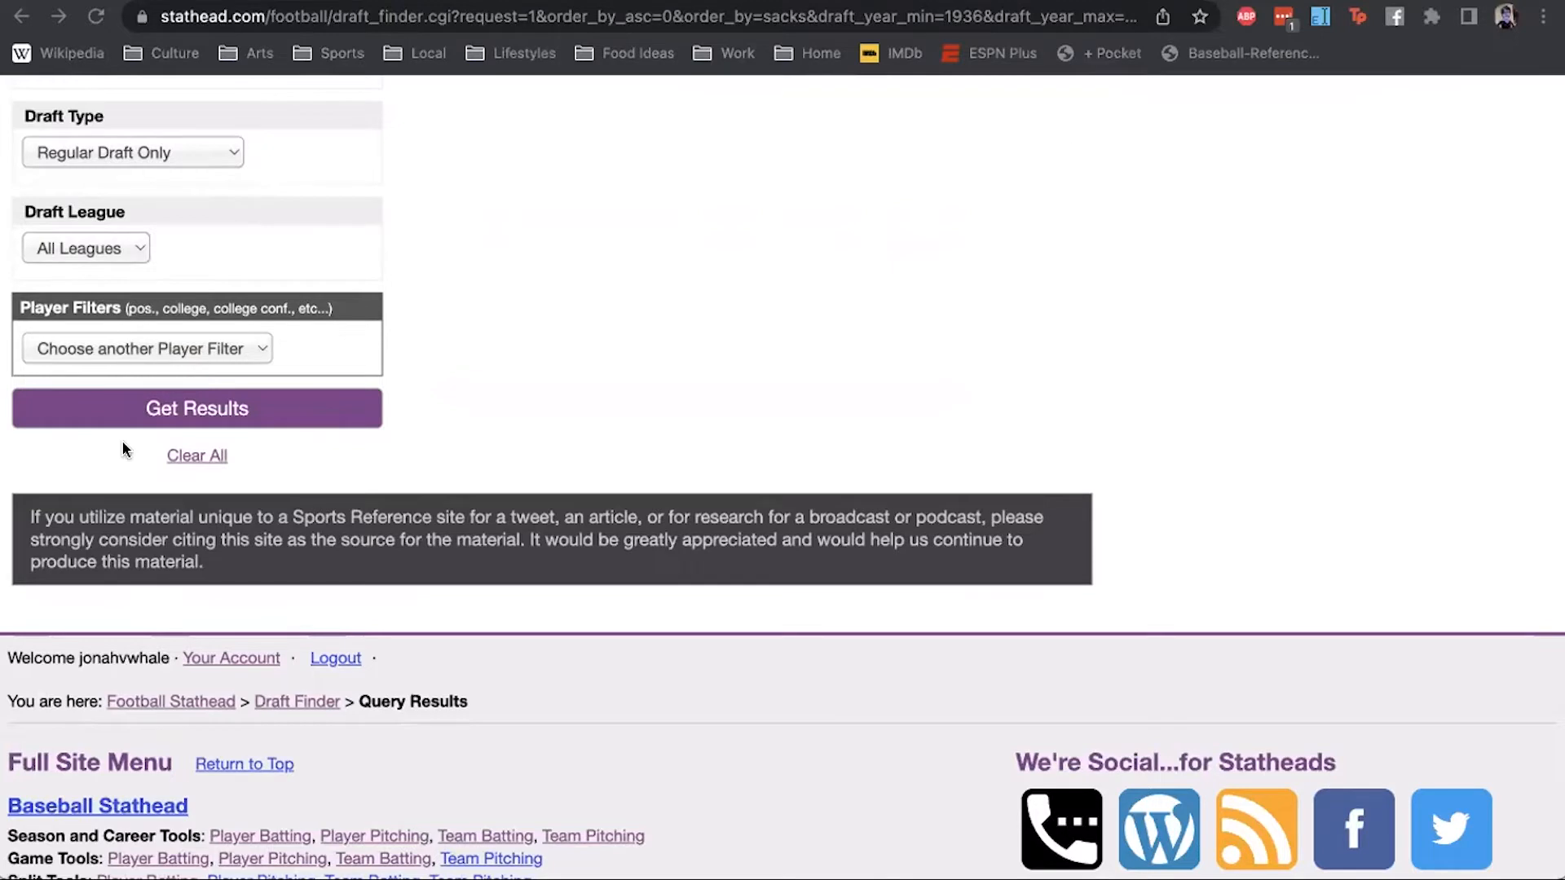
- Change the search's sort order to Draft Year, keeping the full range of draft years
scroll(121, 440, up, 10)
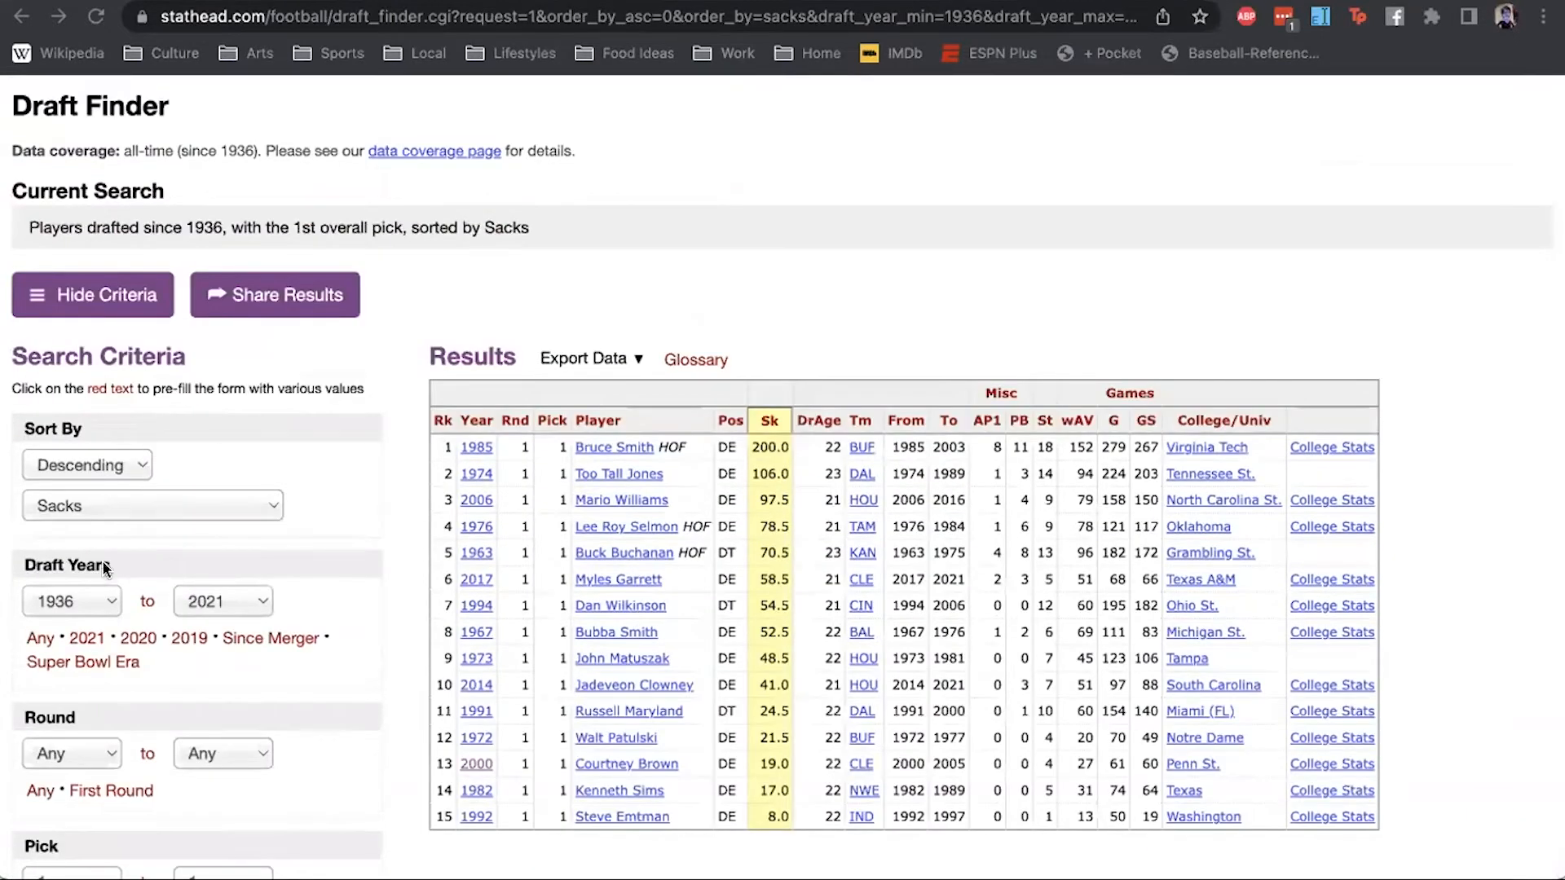
click(65, 600)
click(69, 608)
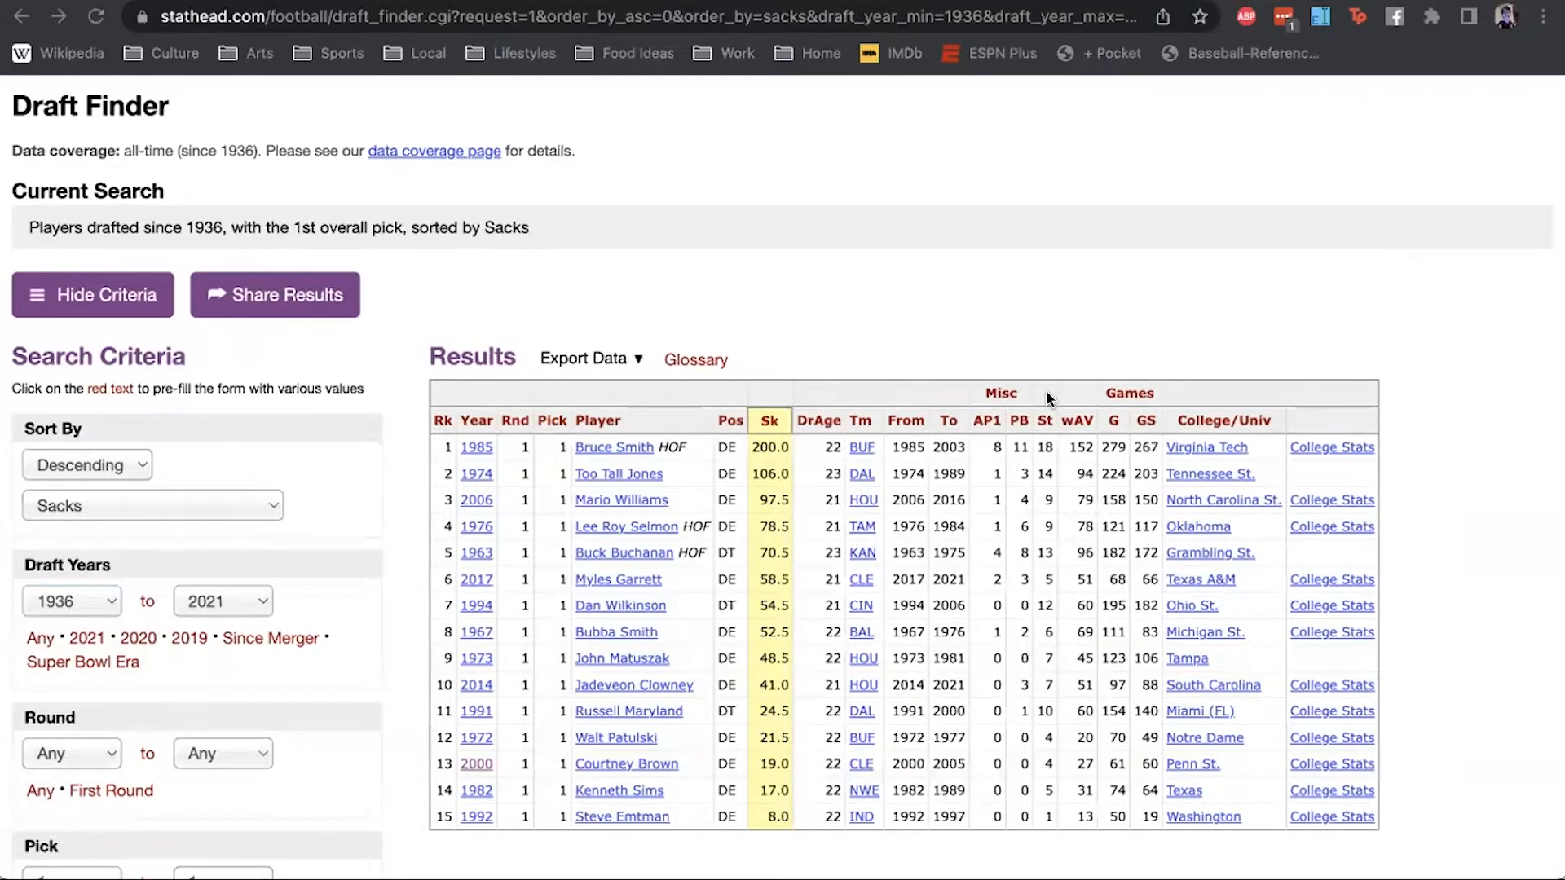
click(177, 507)
scroll(196, 253, up, 2)
click(205, 2)
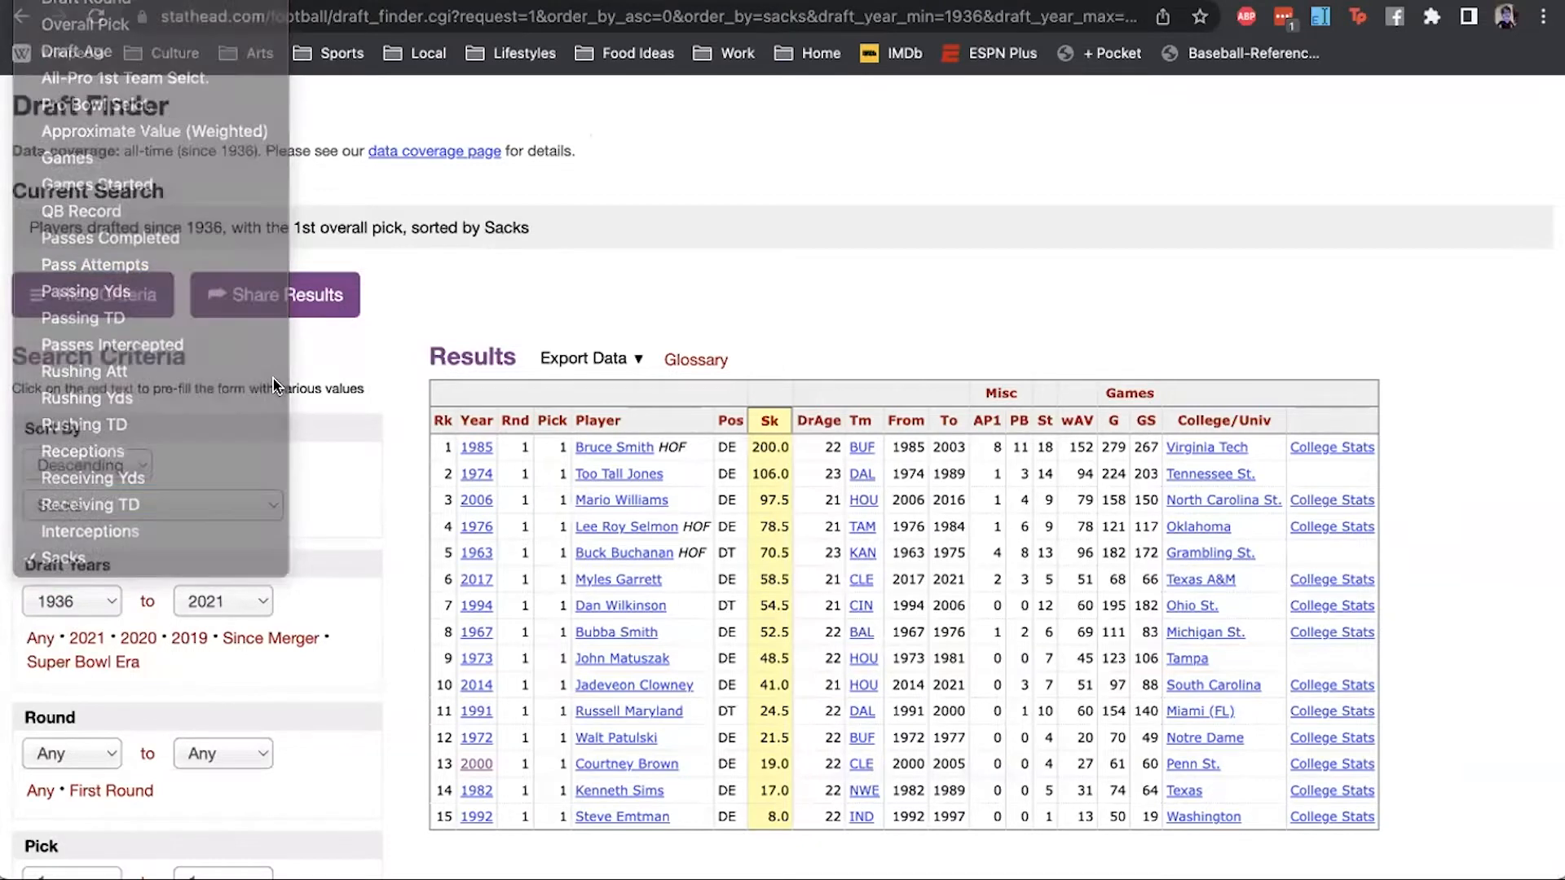
- Extend the overall pick range to picks 1 through 10
scroll(272, 377, down, 1)
scroll(272, 377, down, 3)
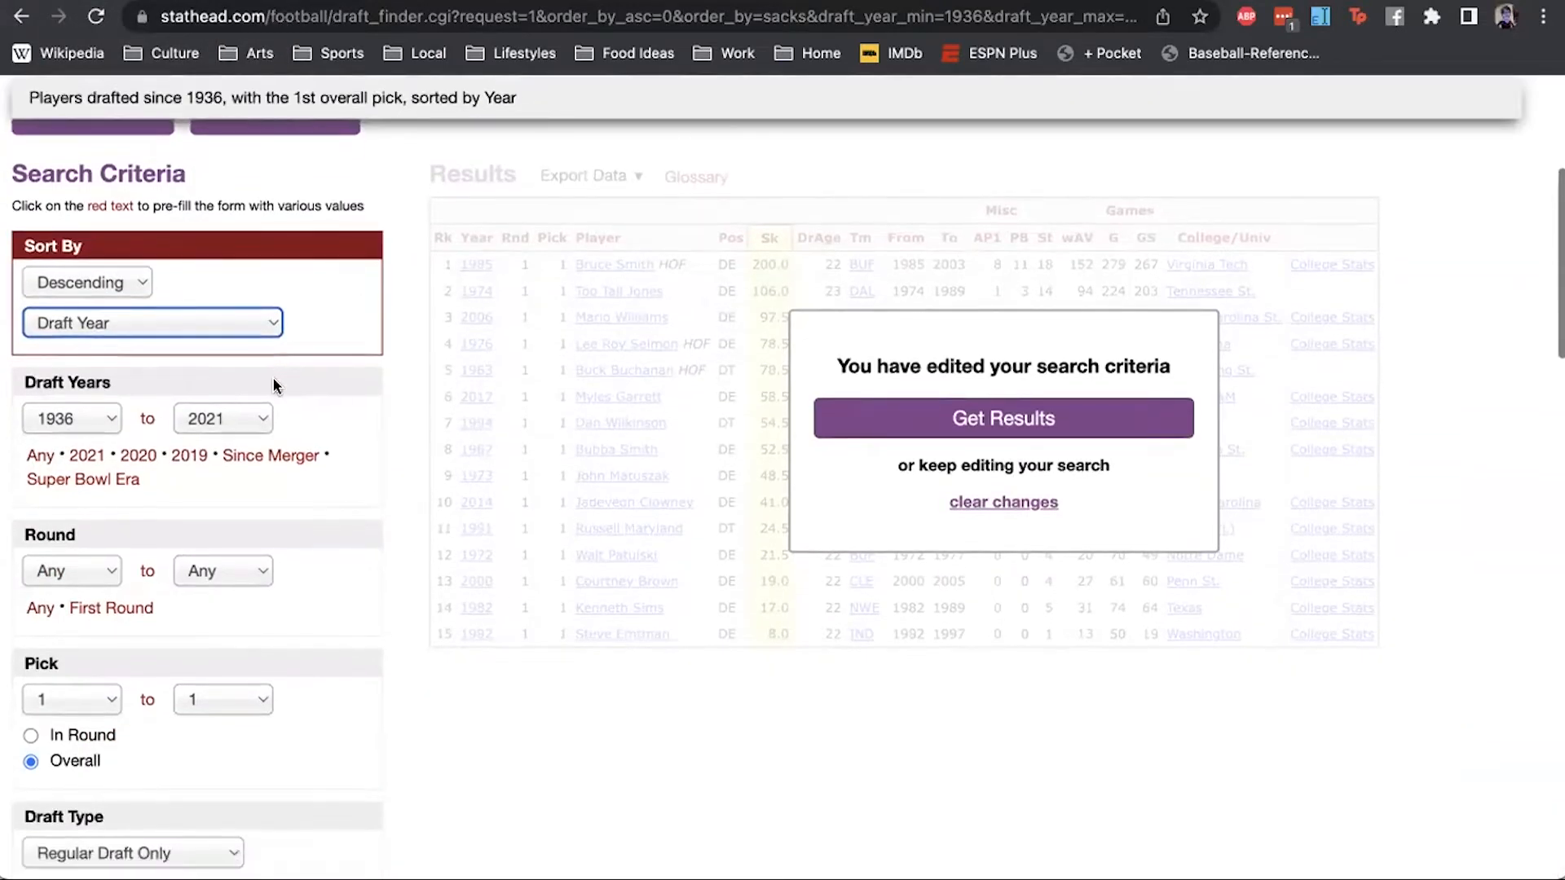
scroll(272, 376, down, 1)
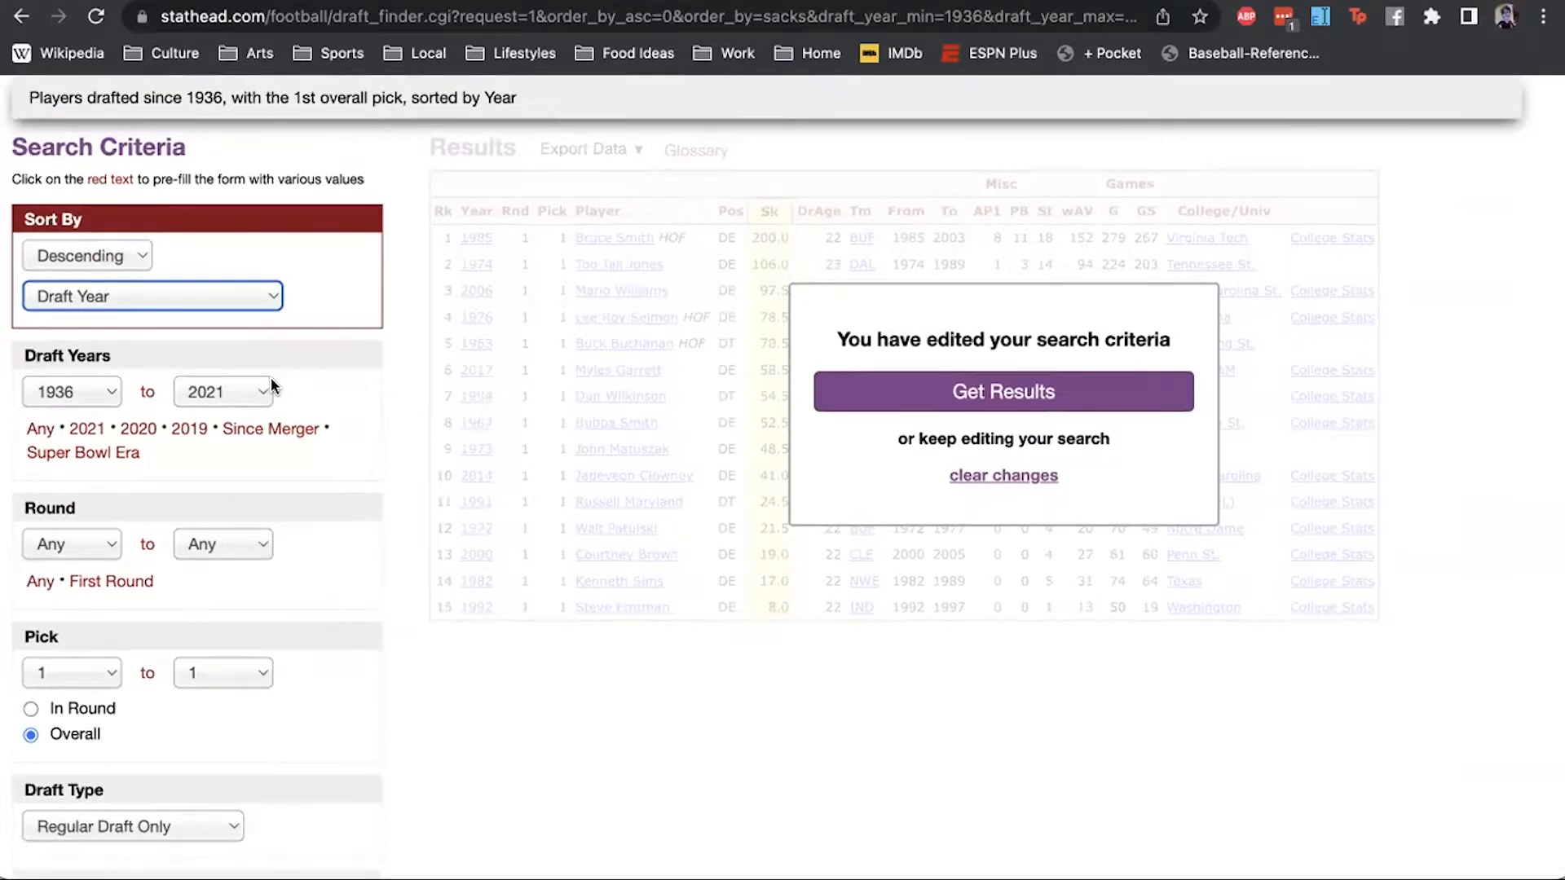
scroll(271, 378, down, 4)
click(199, 448)
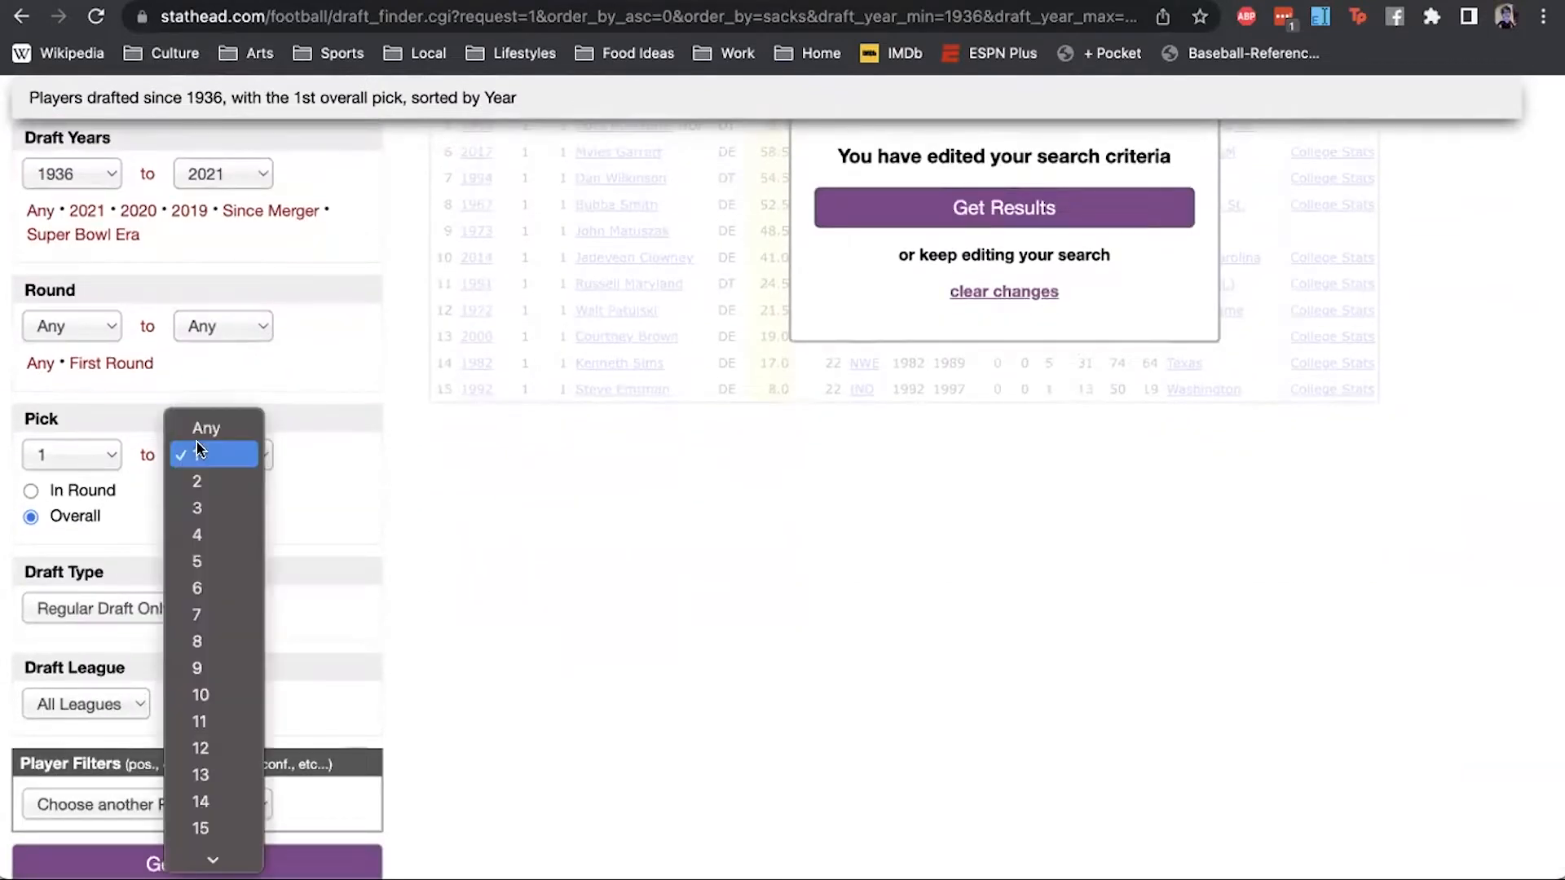
click(197, 695)
- Add a Draft Position(s) filter for Cornerback and Defensive Back, and get the results
scroll(218, 629, down, 3)
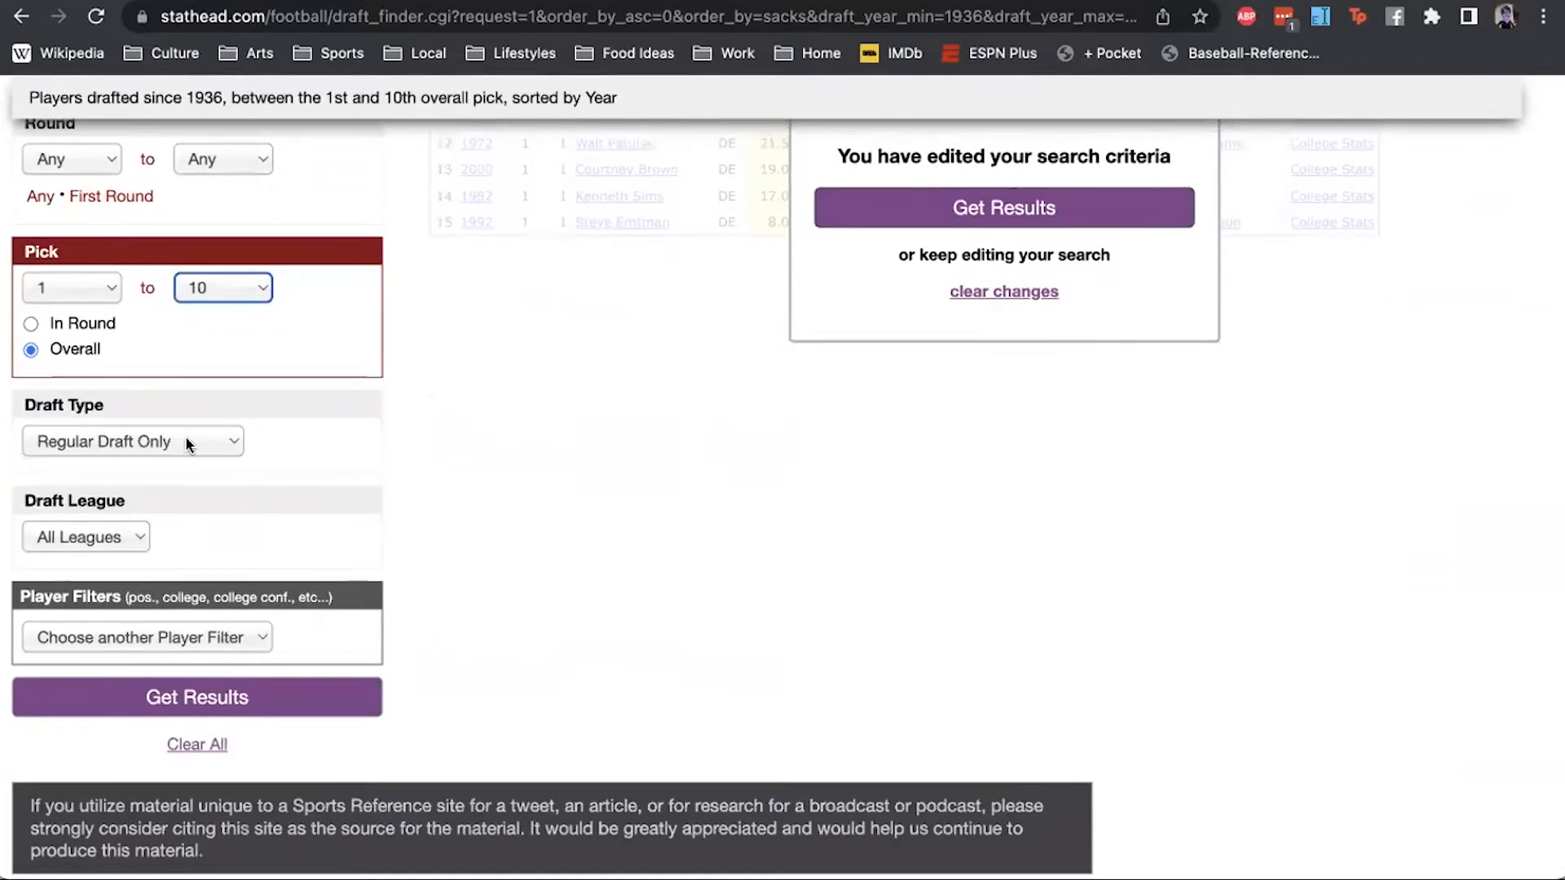
click(139, 637)
click(98, 744)
scroll(155, 609, down, 2)
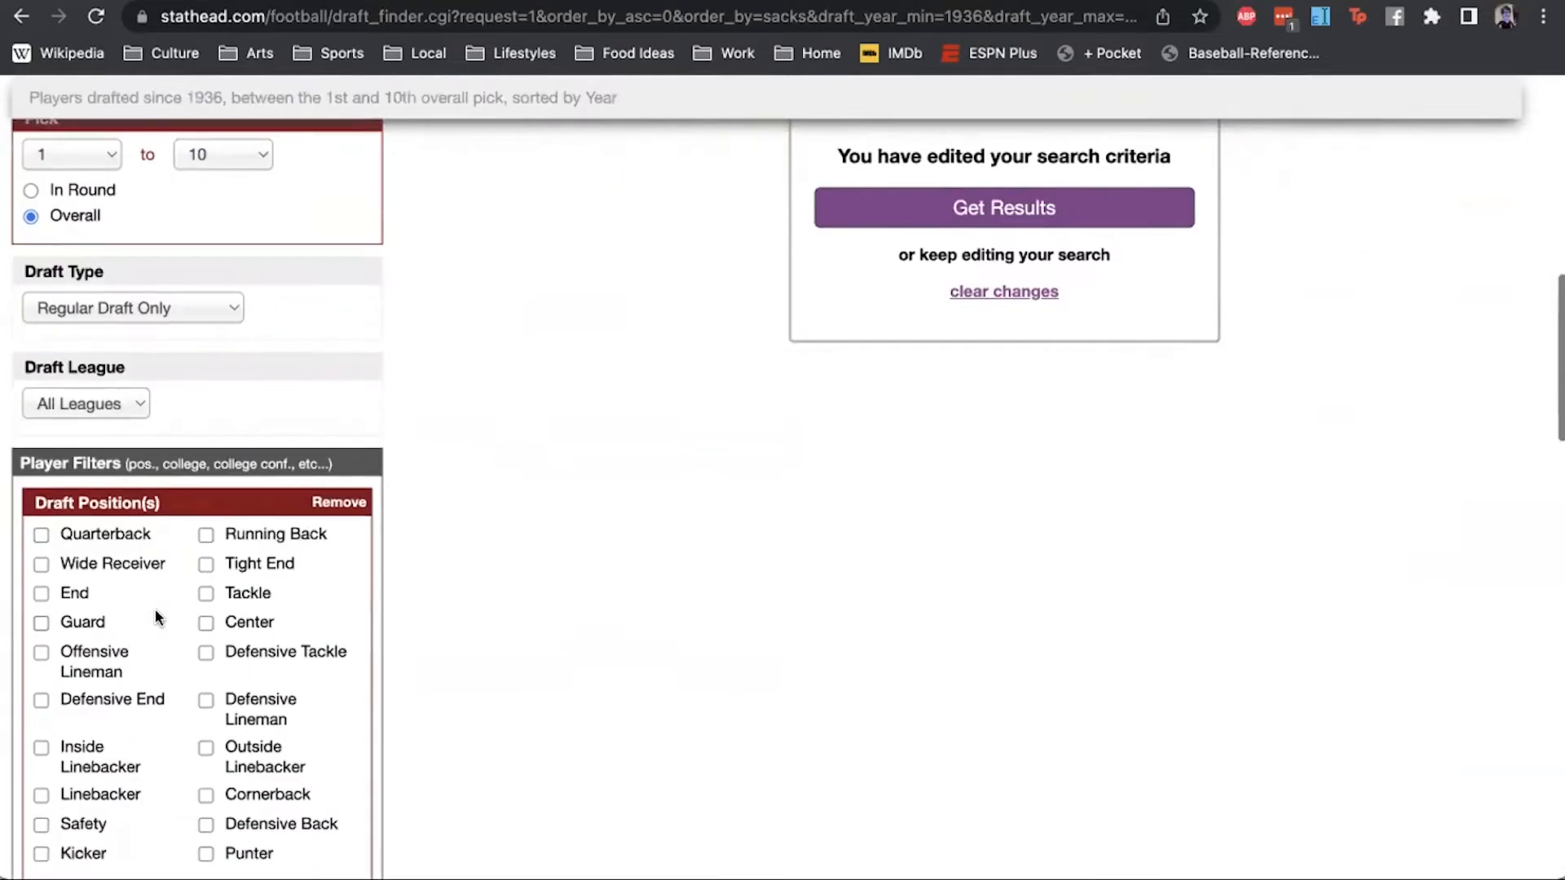
scroll(154, 609, down, 4)
click(232, 560)
click(62, 561)
click(283, 530)
click(884, 208)
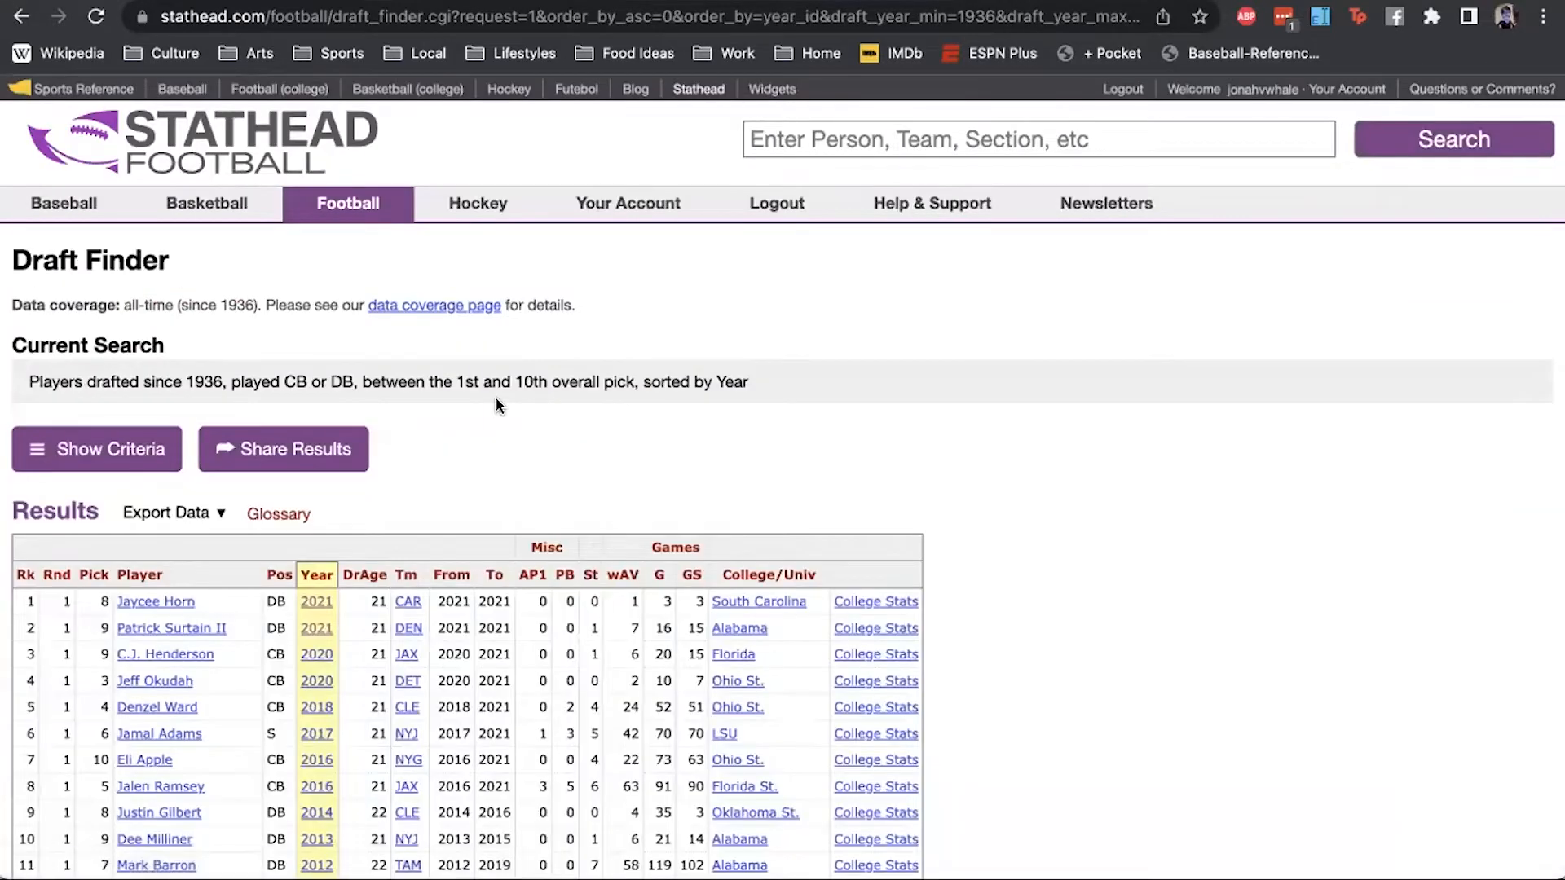
scroll(495, 398, down, 4)
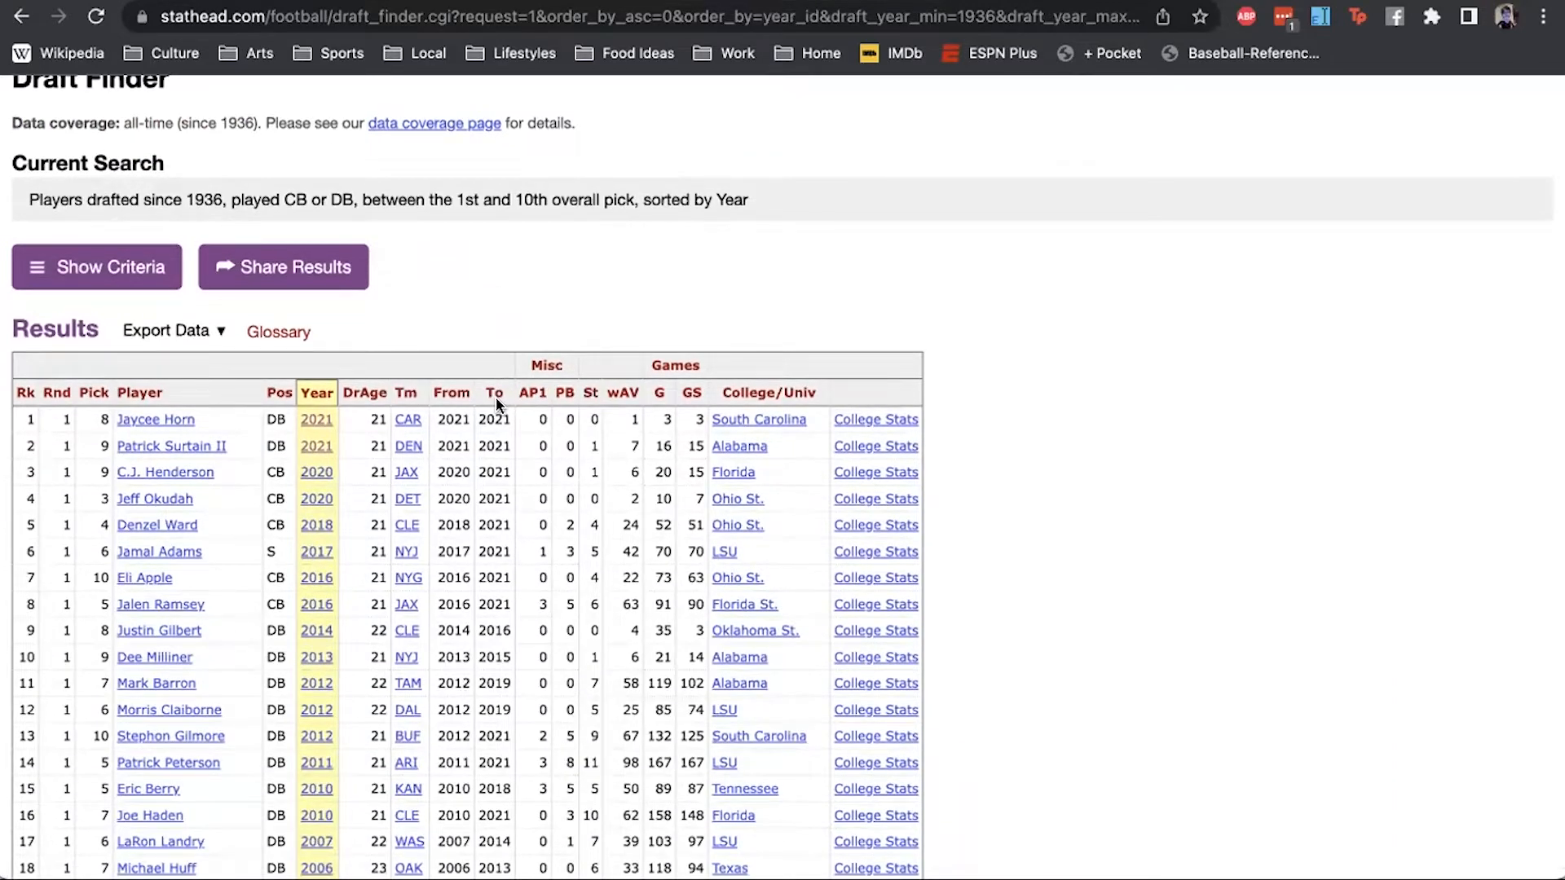
- Look through the cornerback and defensive back results and sort them by overall pick, earliest first
scroll(318, 360, down, 2)
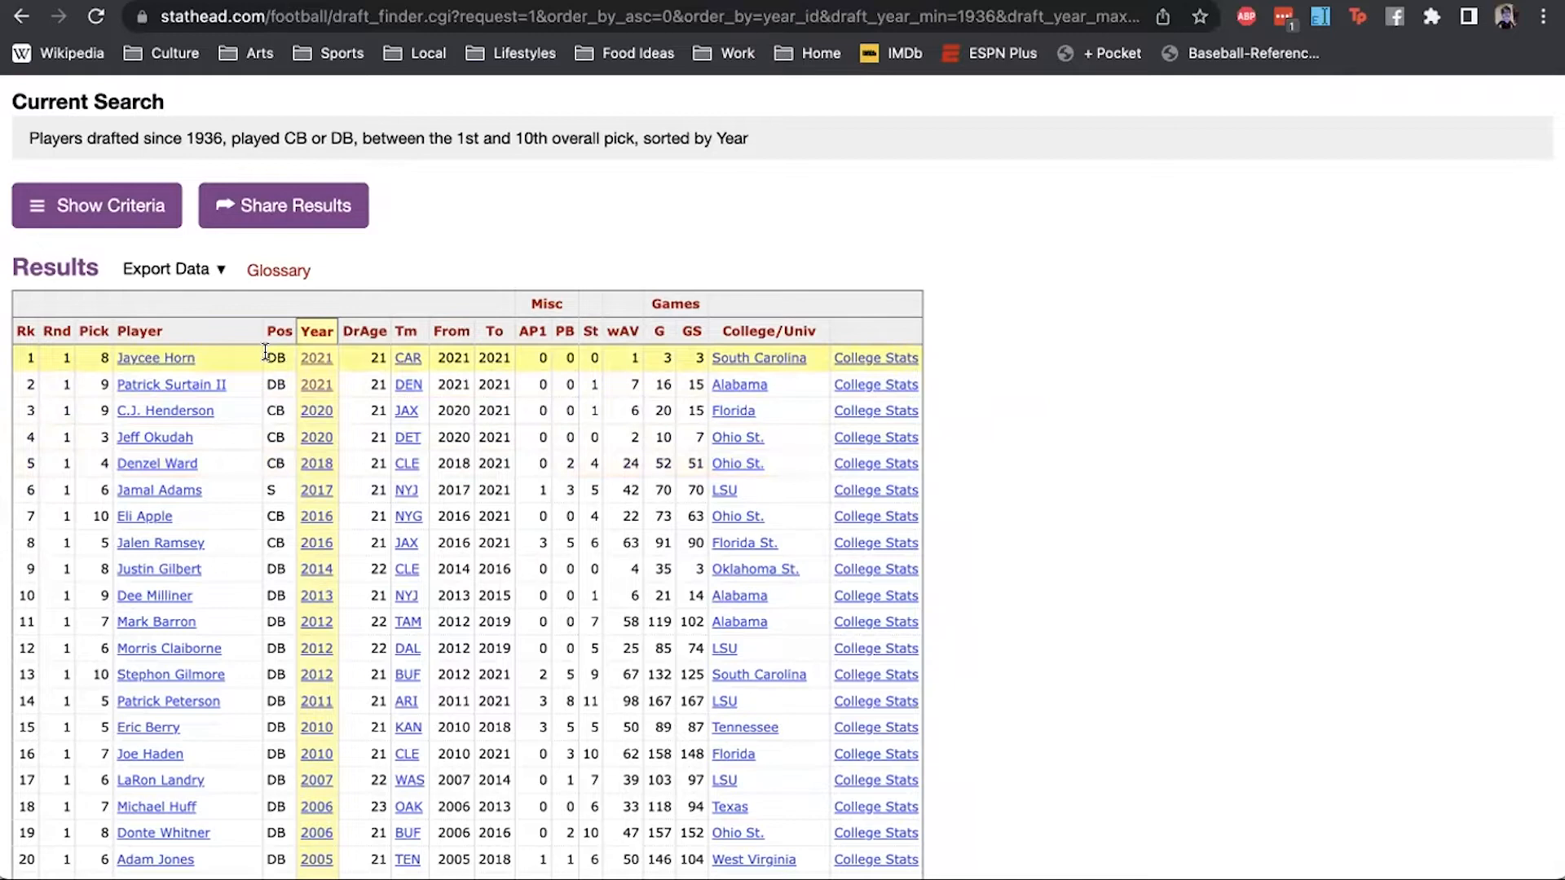
scroll(265, 353, down, 1)
scroll(209, 432, down, 1)
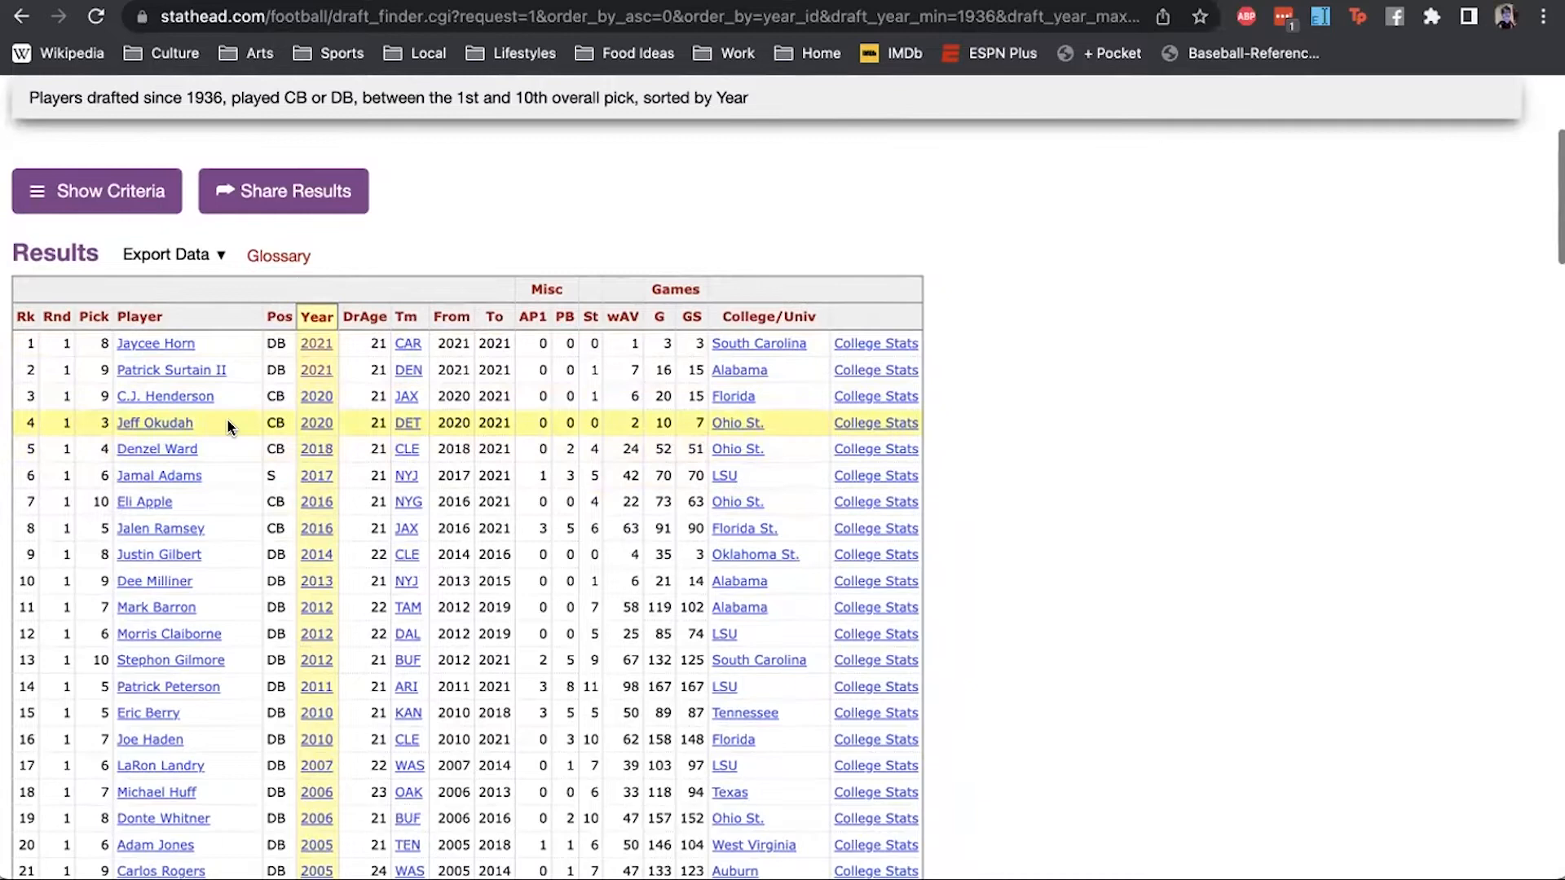
scroll(228, 424, down, 8)
scroll(227, 422, down, 5)
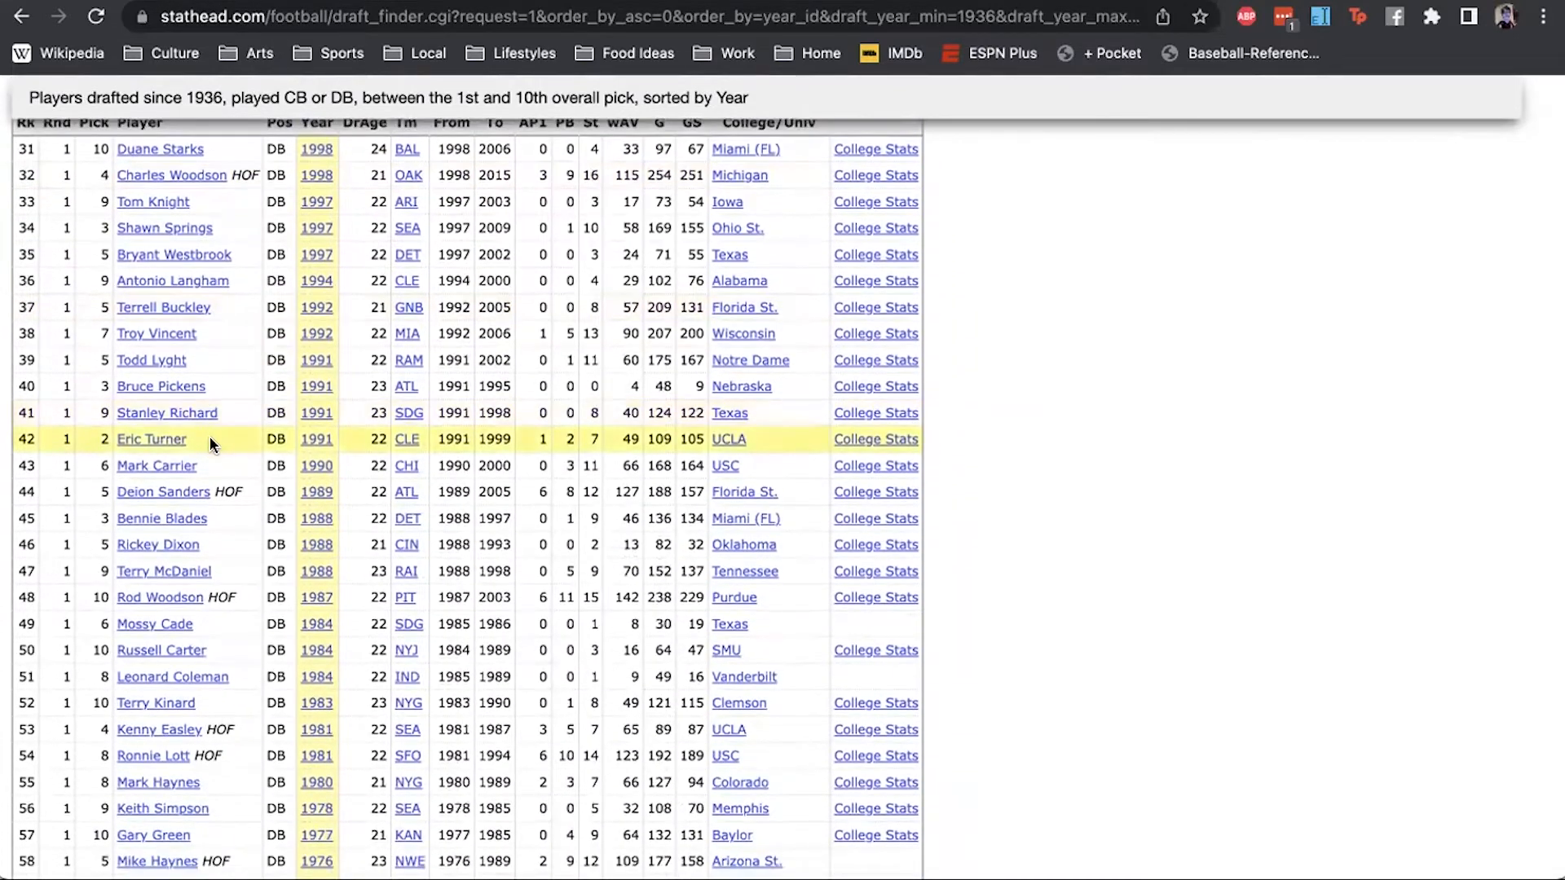
scroll(234, 456, up, 1)
scroll(233, 452, up, 10)
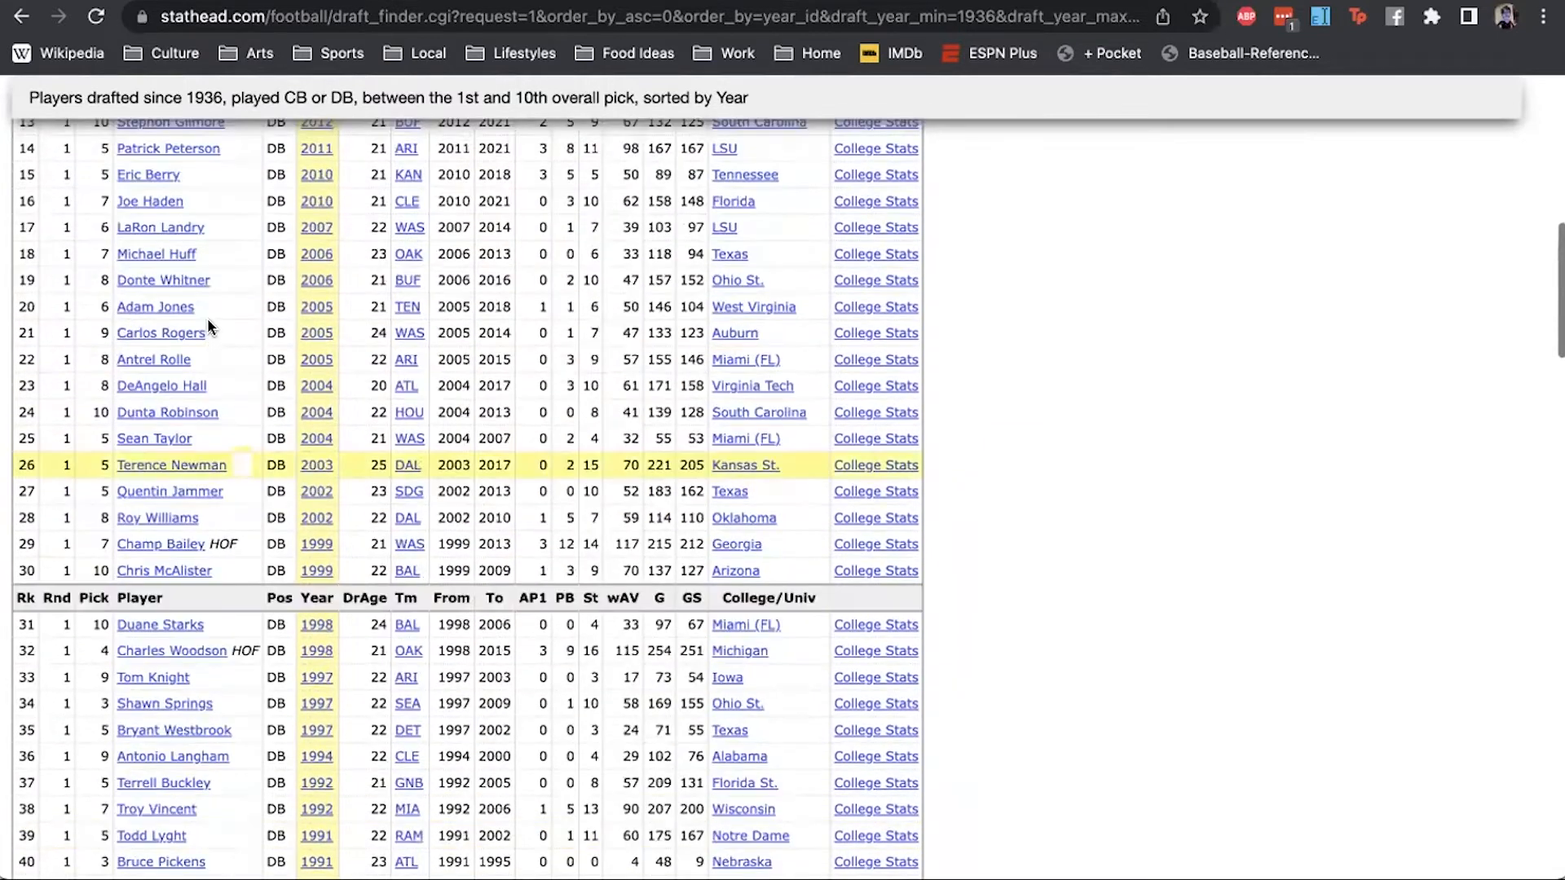
click(84, 180)
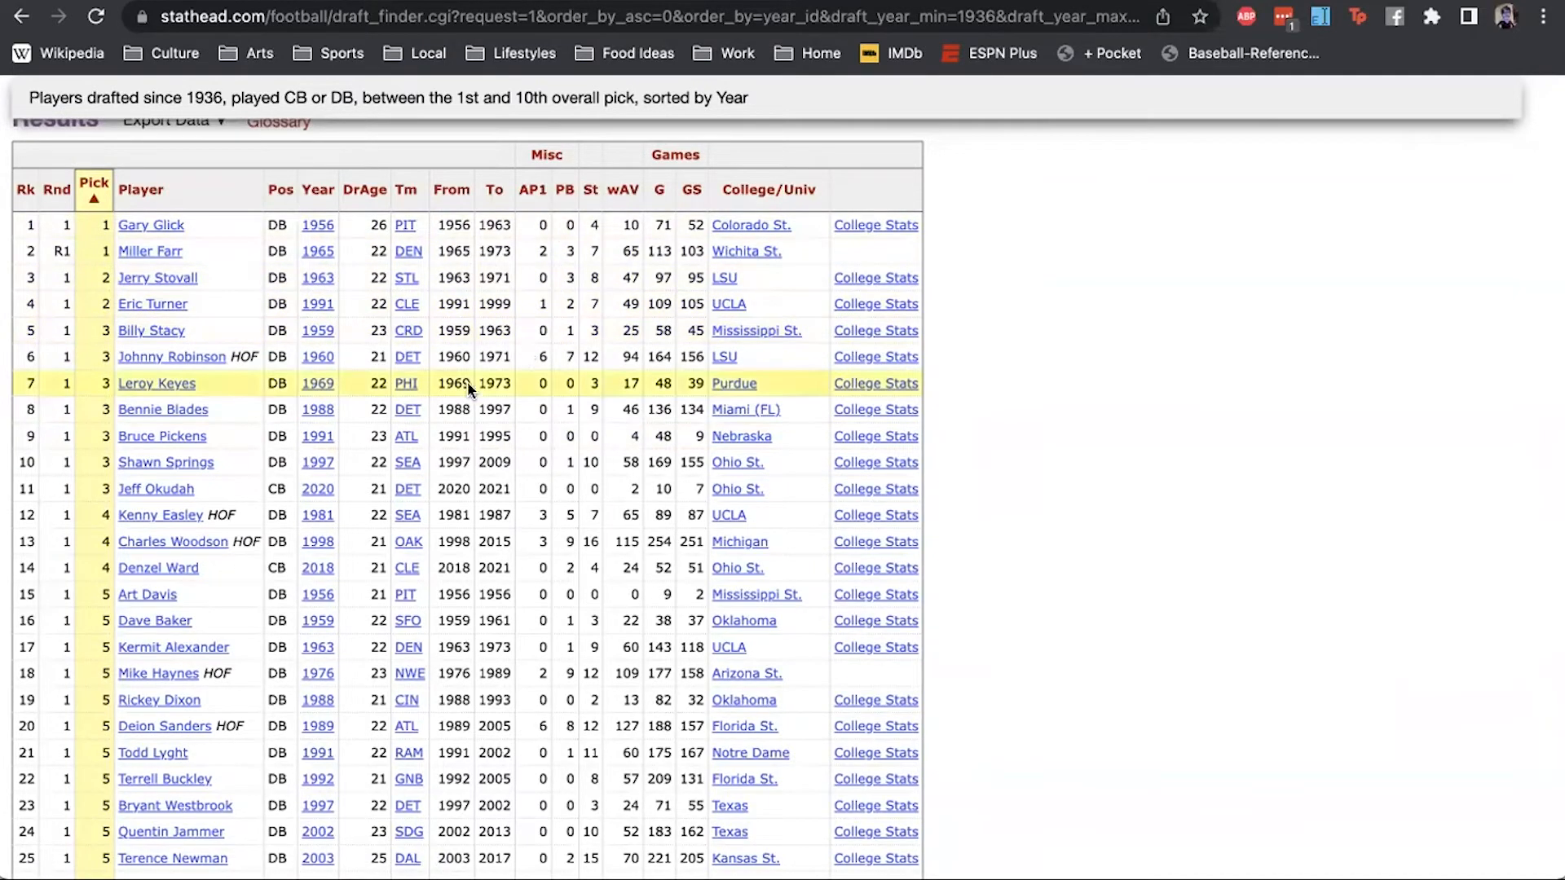
- Show the search criteria, set the starting draft year to 2010, and get the results
scroll(438, 241, up, 2)
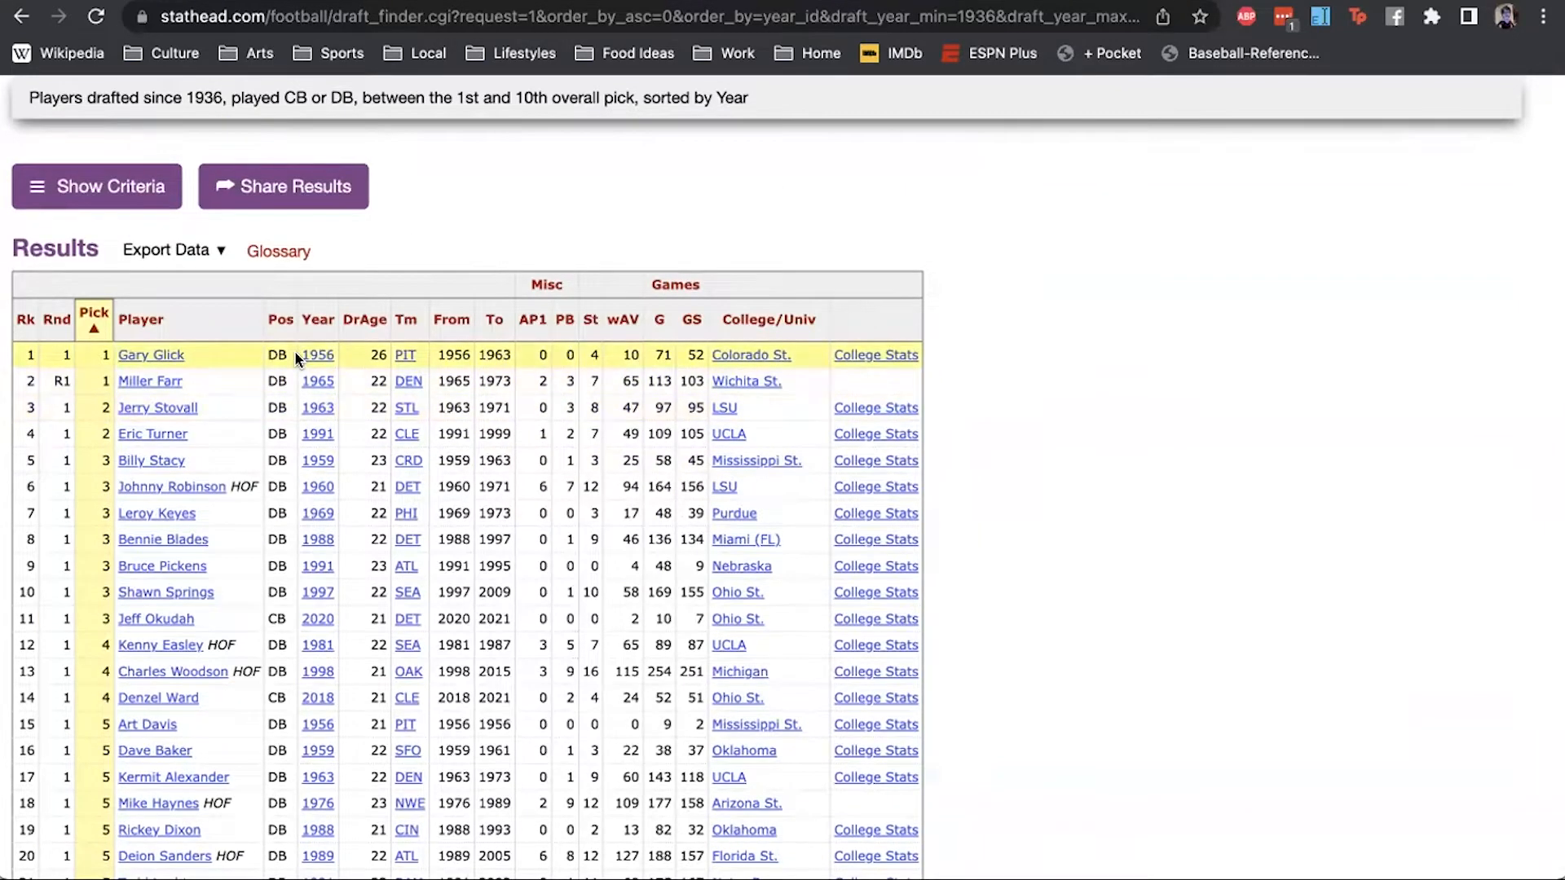
scroll(301, 337, up, 1)
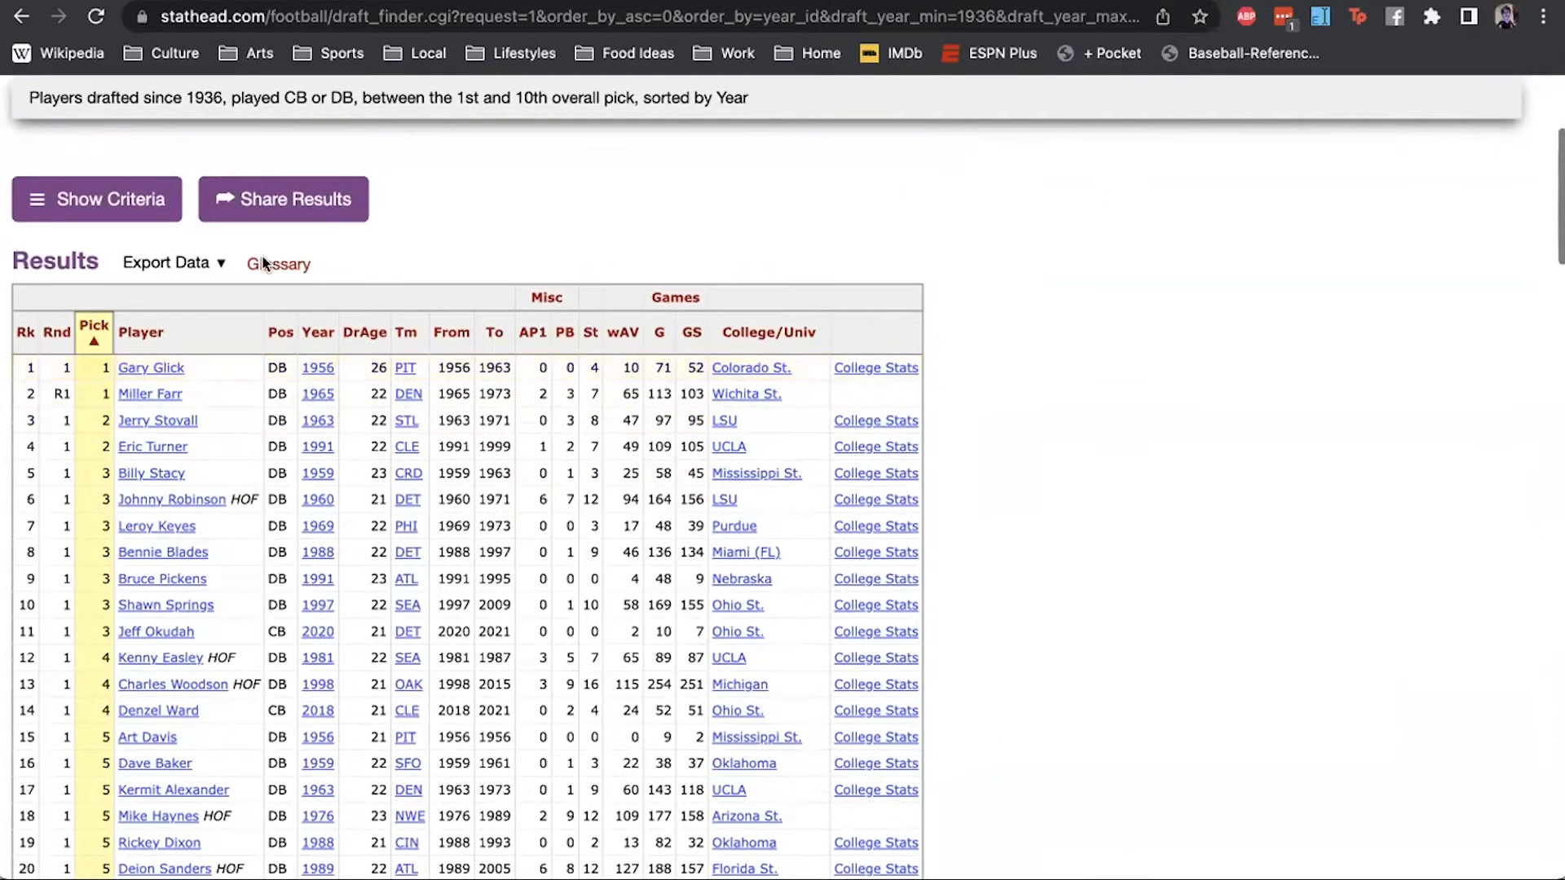
click(120, 203)
scroll(122, 222, down, 2)
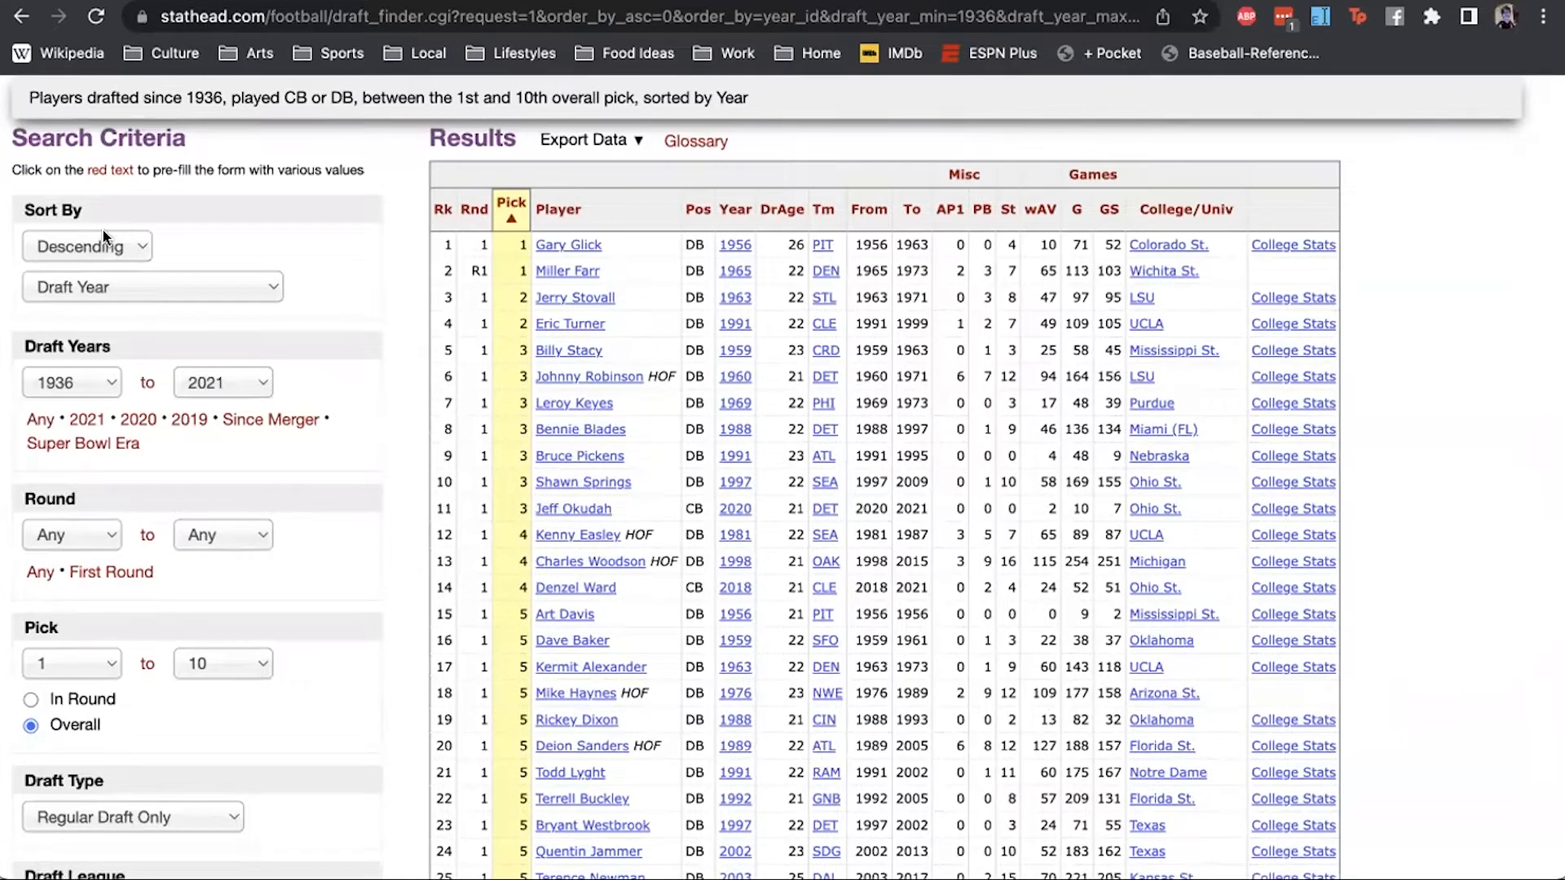
click(56, 384)
scroll(57, 489, down, 10)
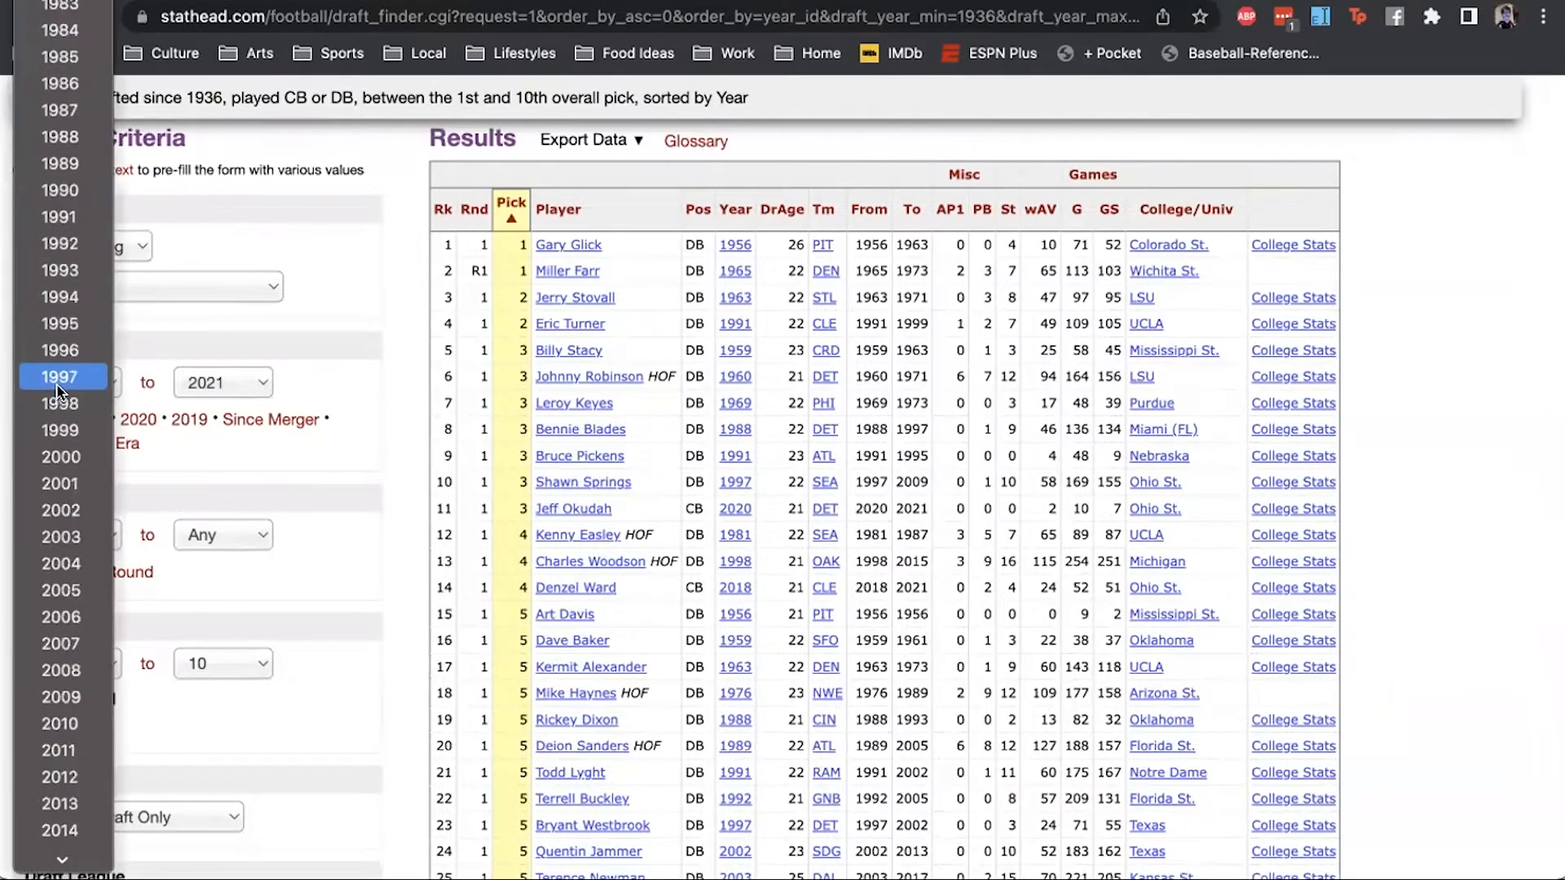
click(55, 569)
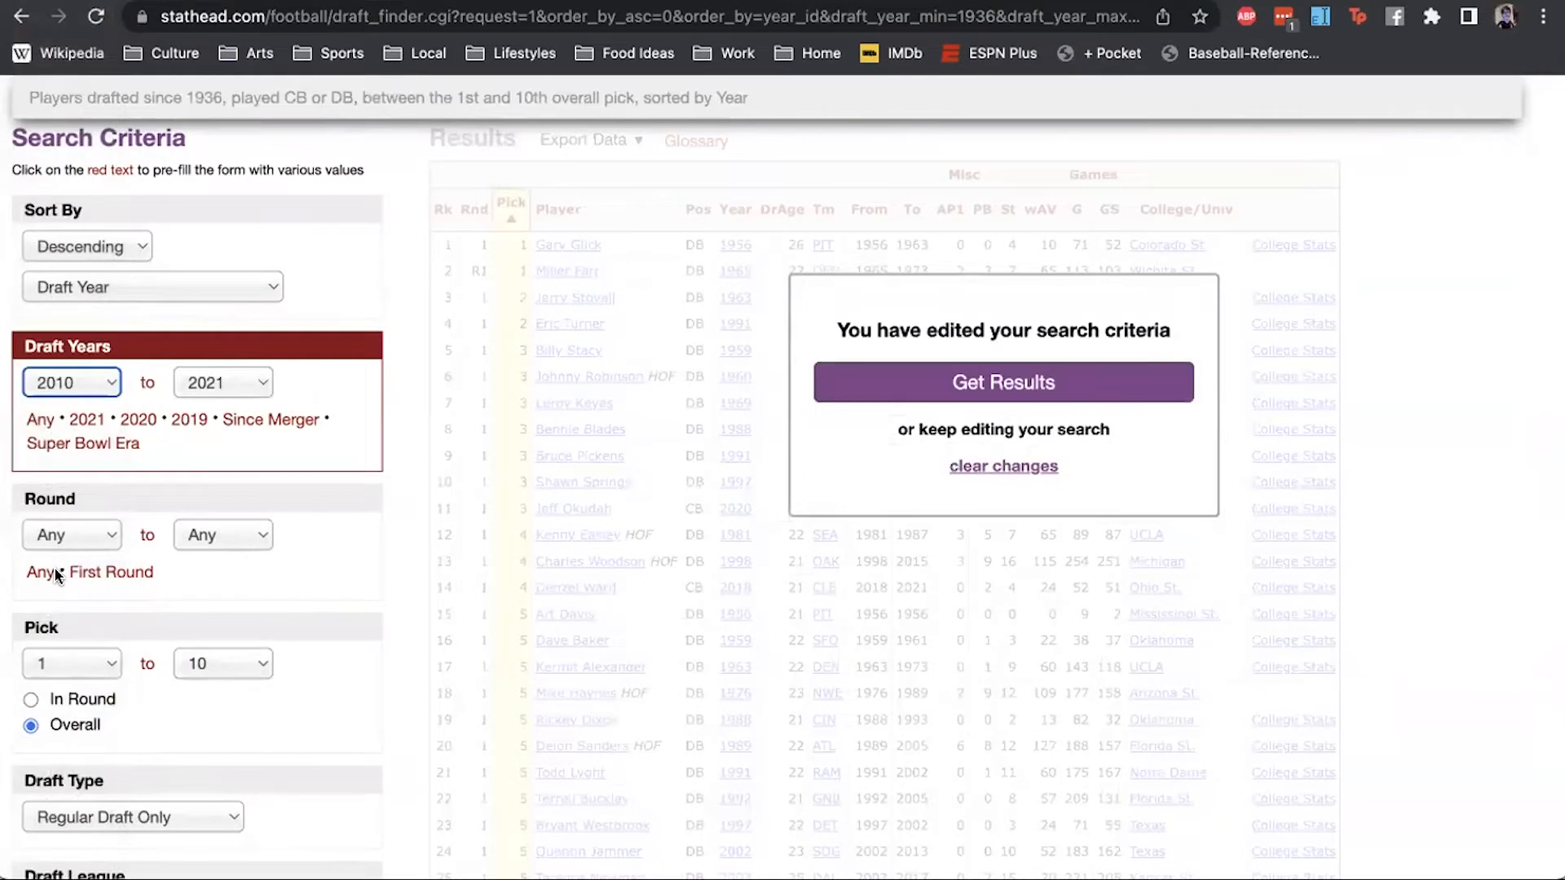
click(897, 380)
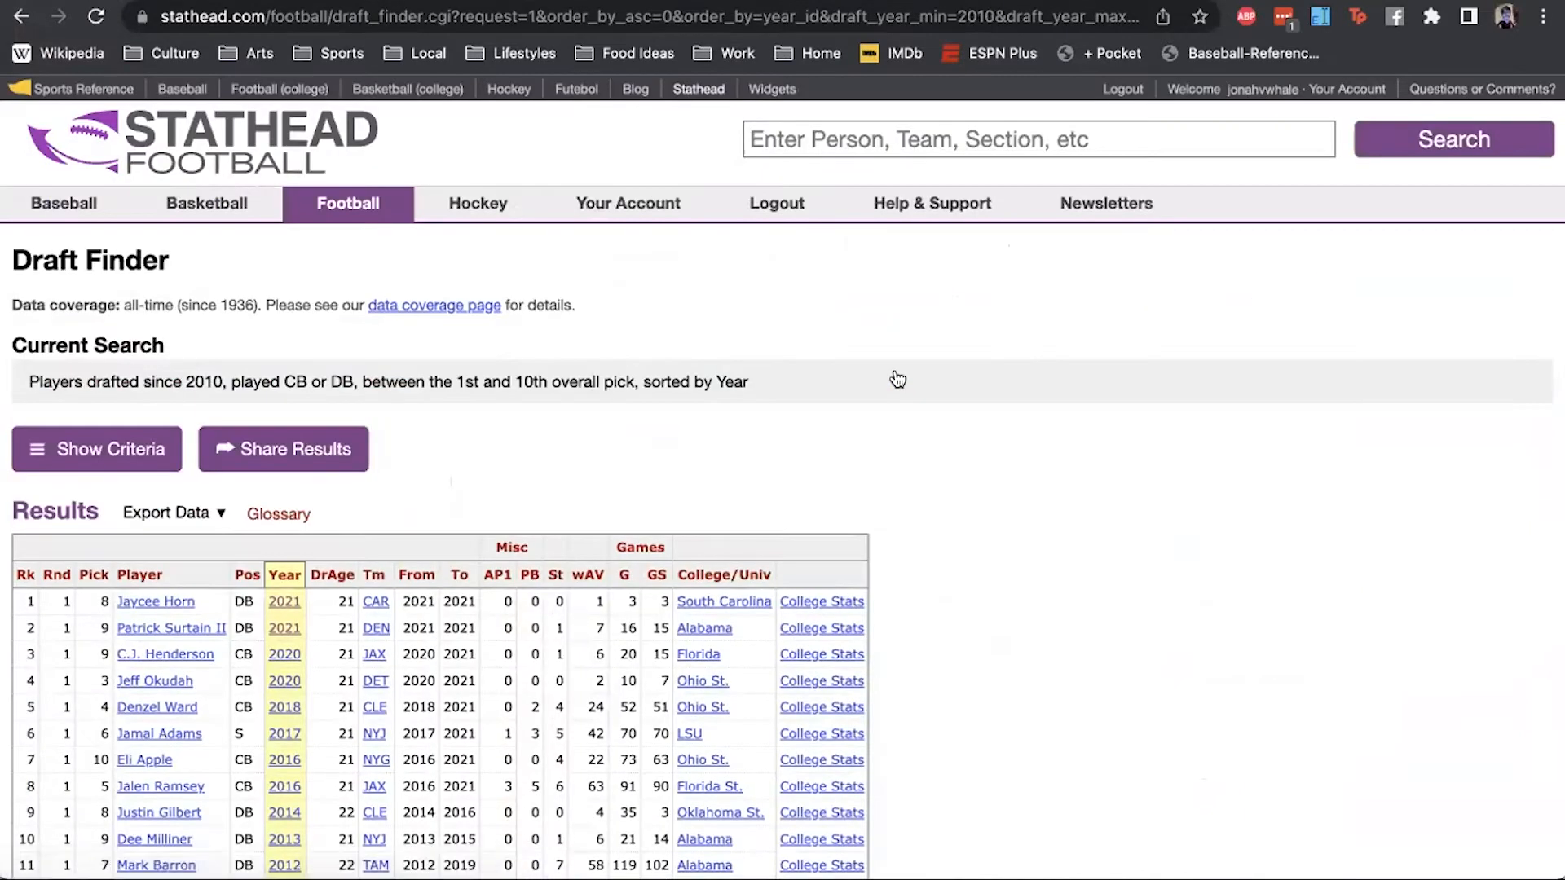
- Compare the drafted players by sorting the results on AP1, St and finally Pick
scroll(898, 380, down, 5)
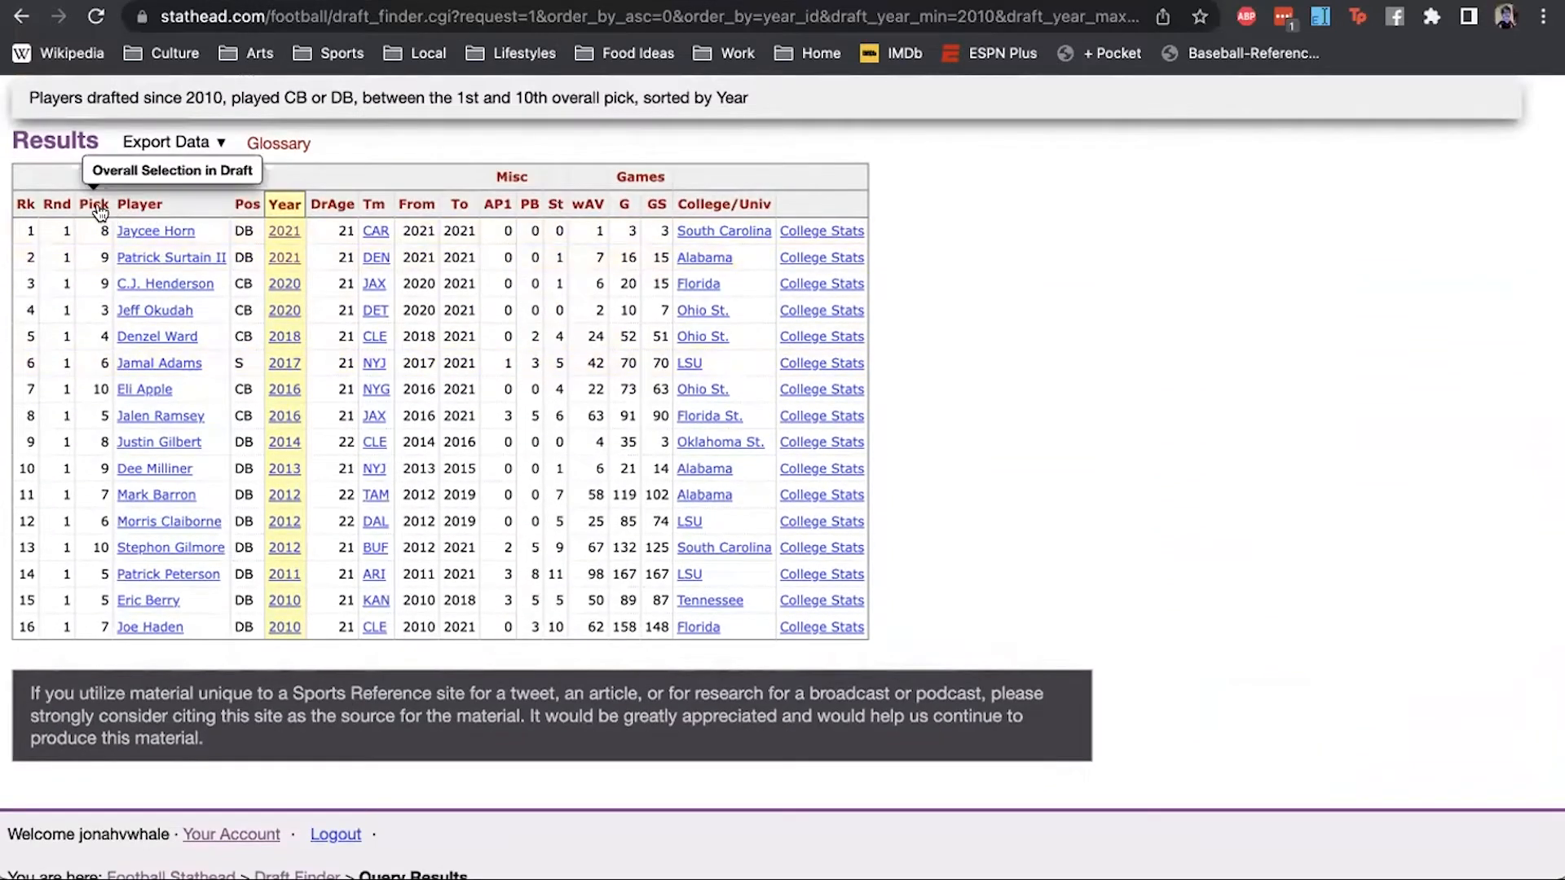
click(496, 205)
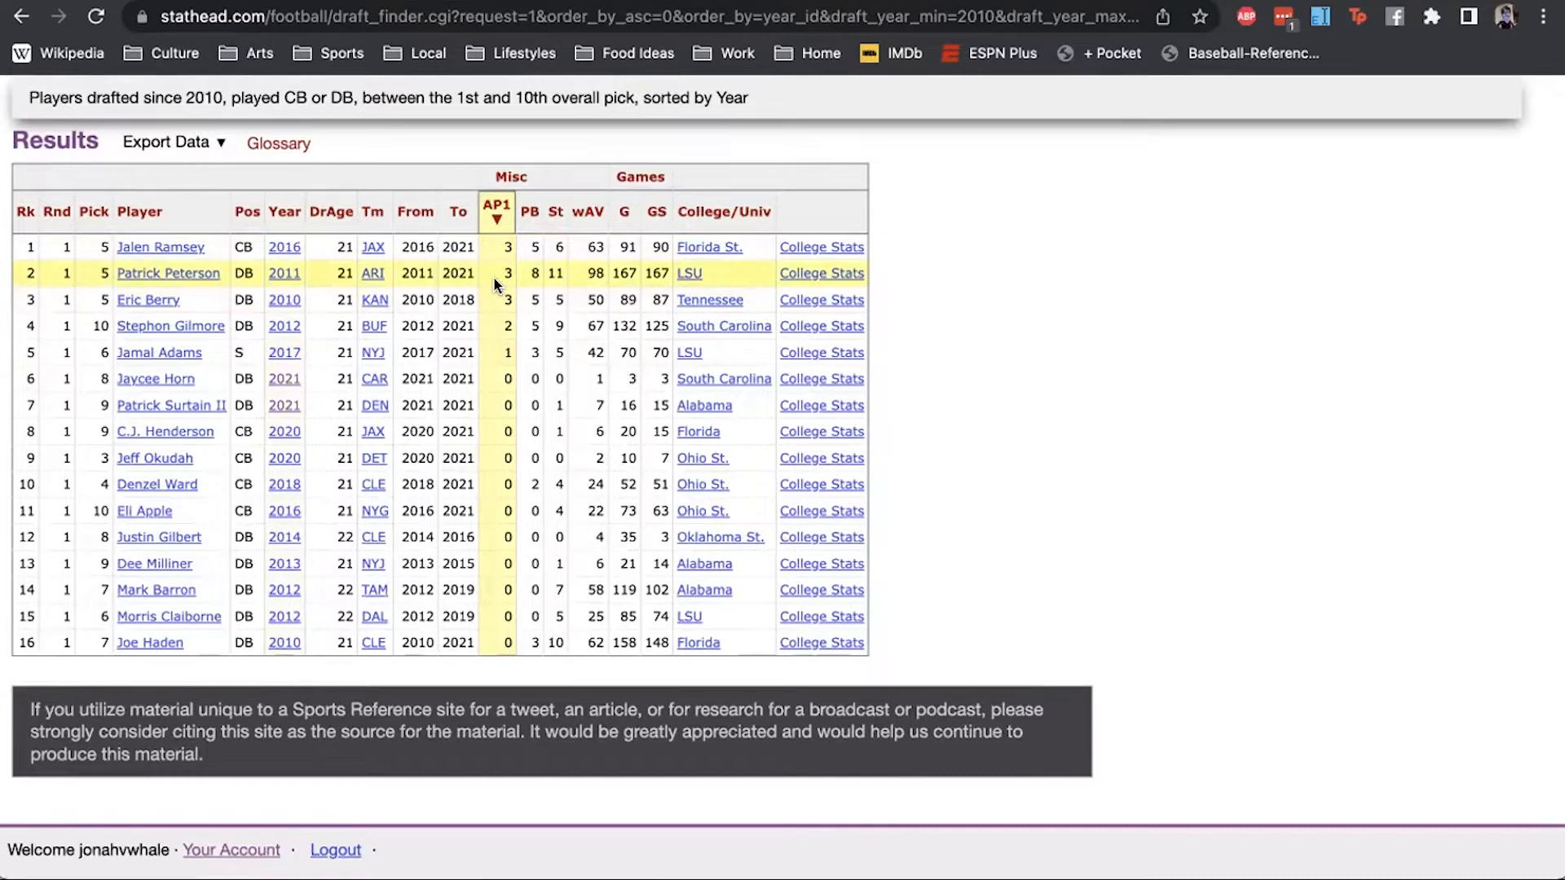
click(555, 214)
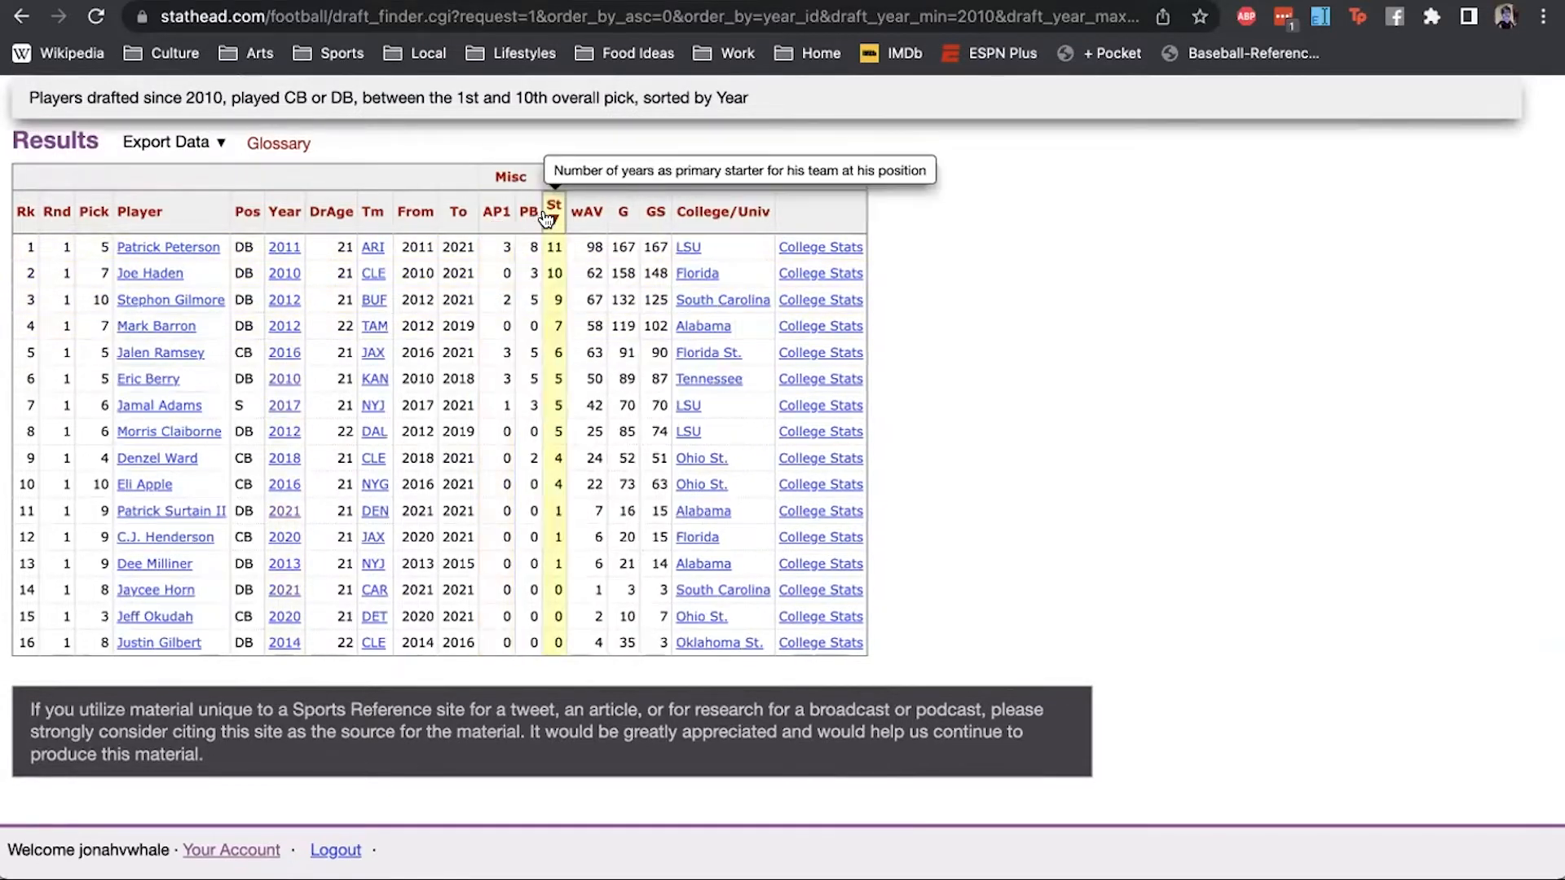
click(114, 213)
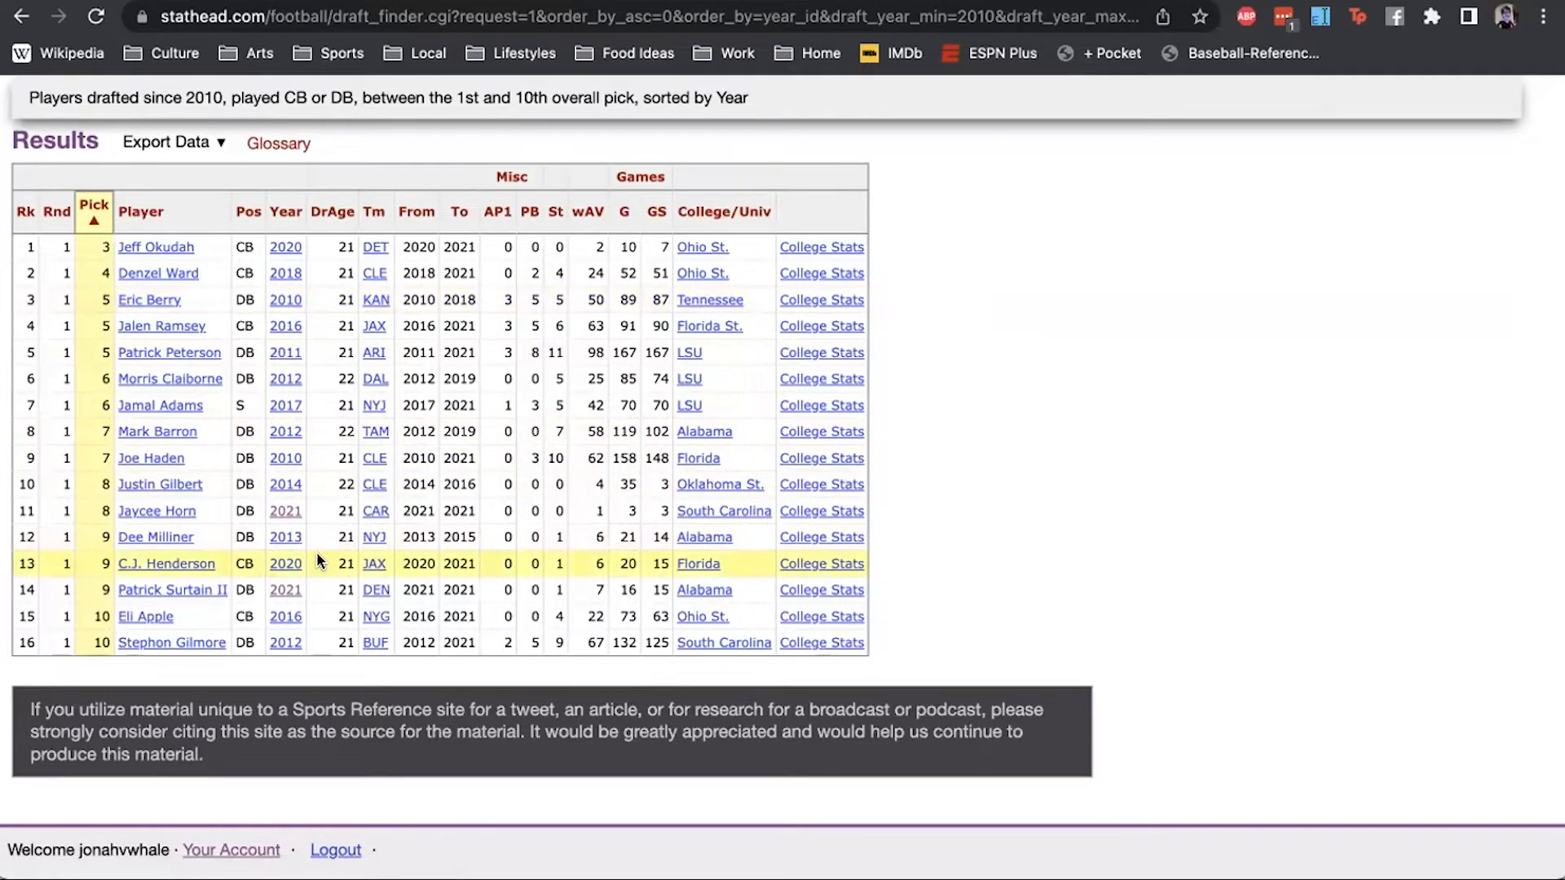
- Change the Draft Position(s) filter from Cornerback and Defensive Back to Wide Receiver only, and get the results
scroll(544, 209, up, 2)
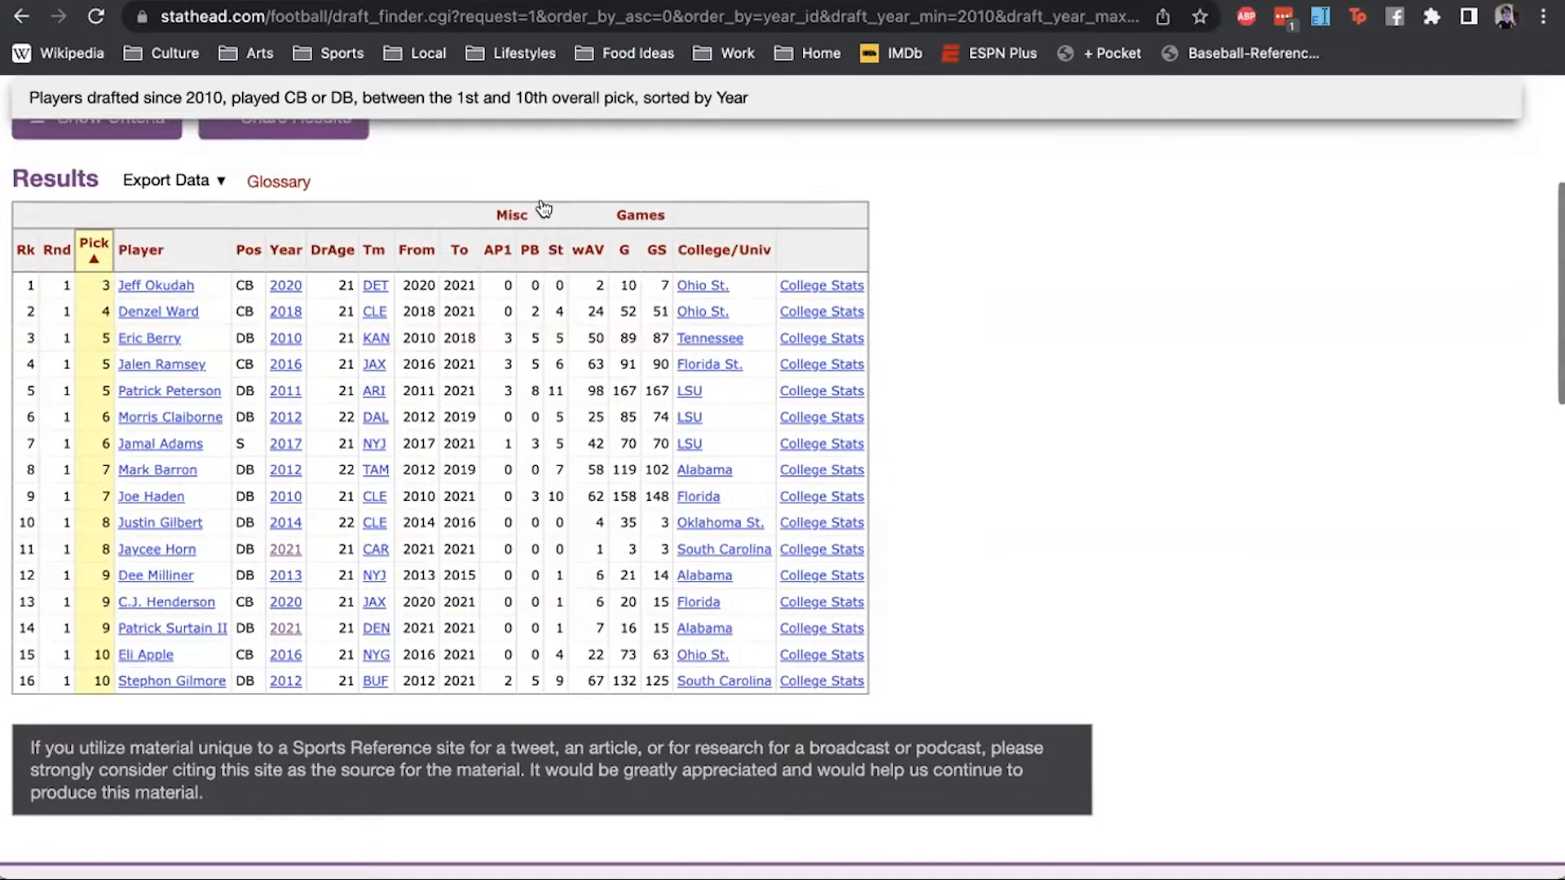
scroll(139, 210, up, 4)
scroll(139, 210, up, 2)
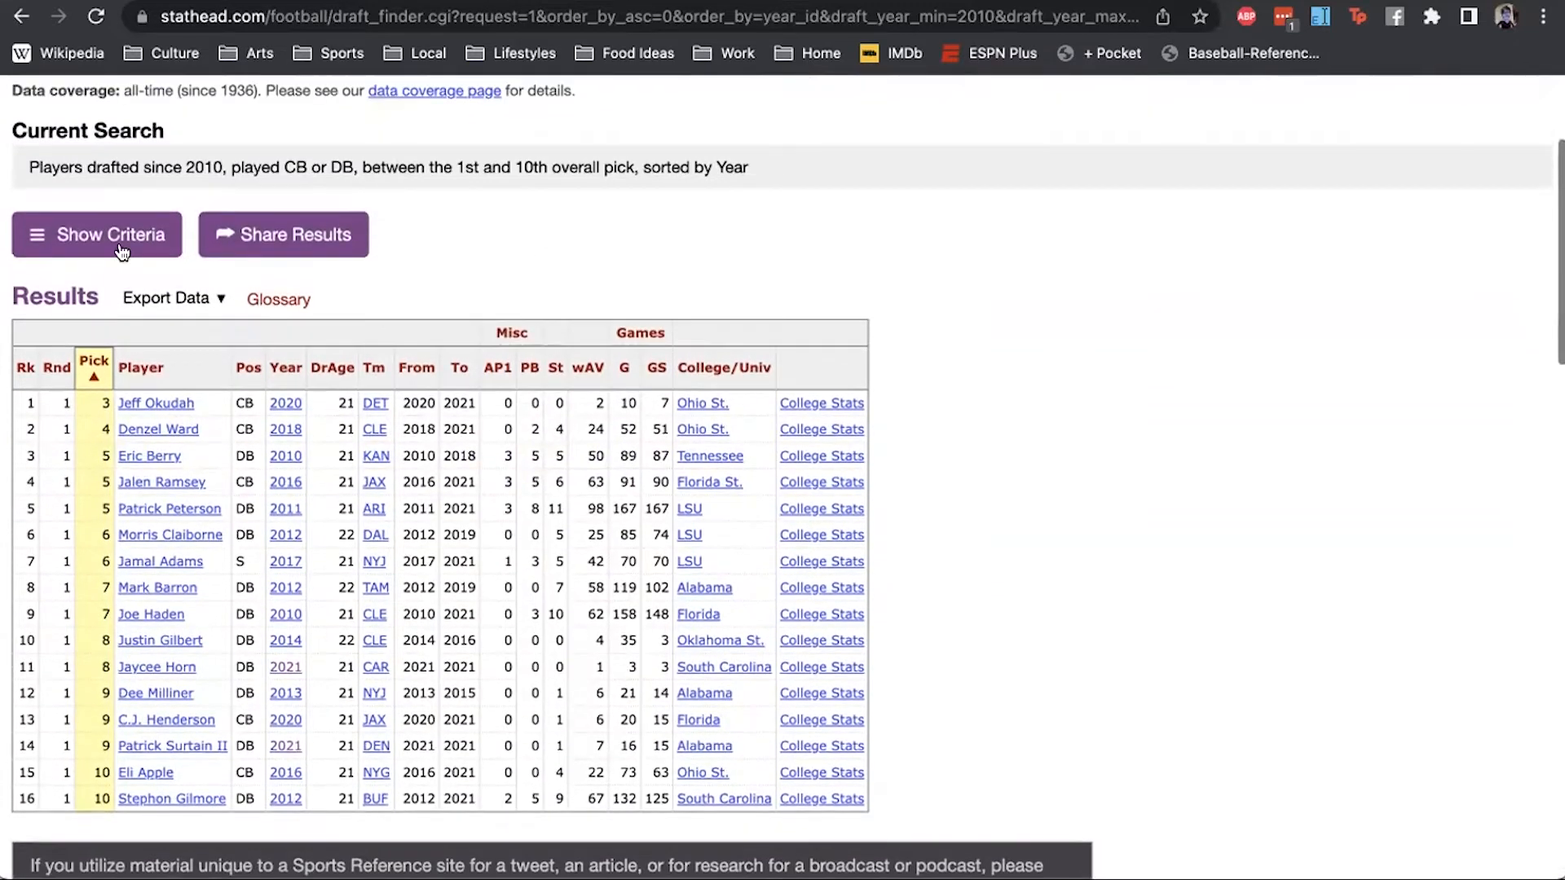
click(121, 245)
scroll(144, 266, down, 10)
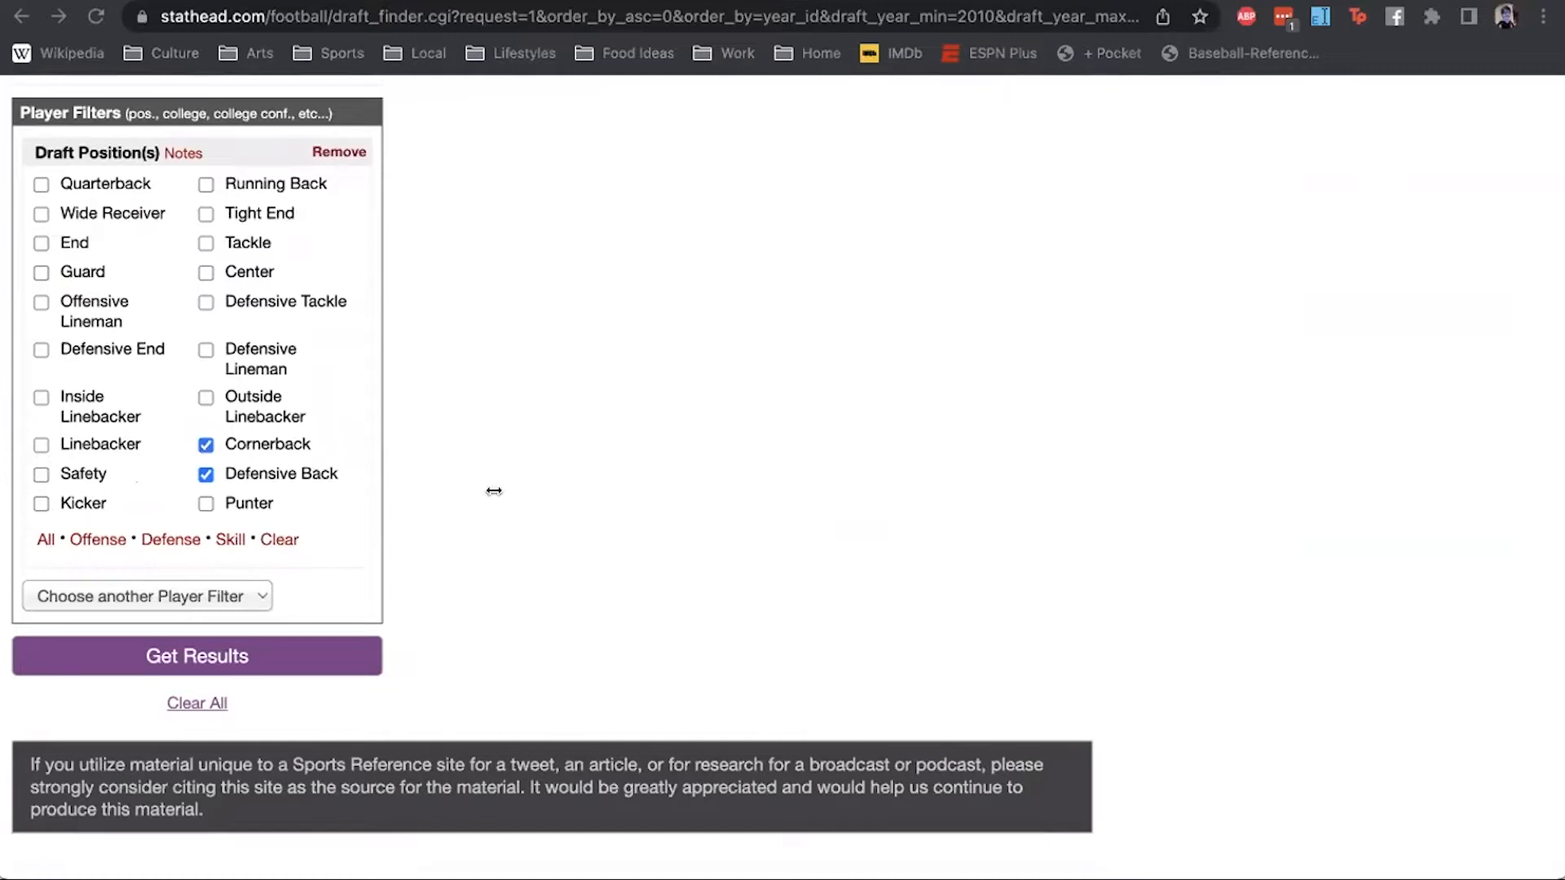
click(201, 470)
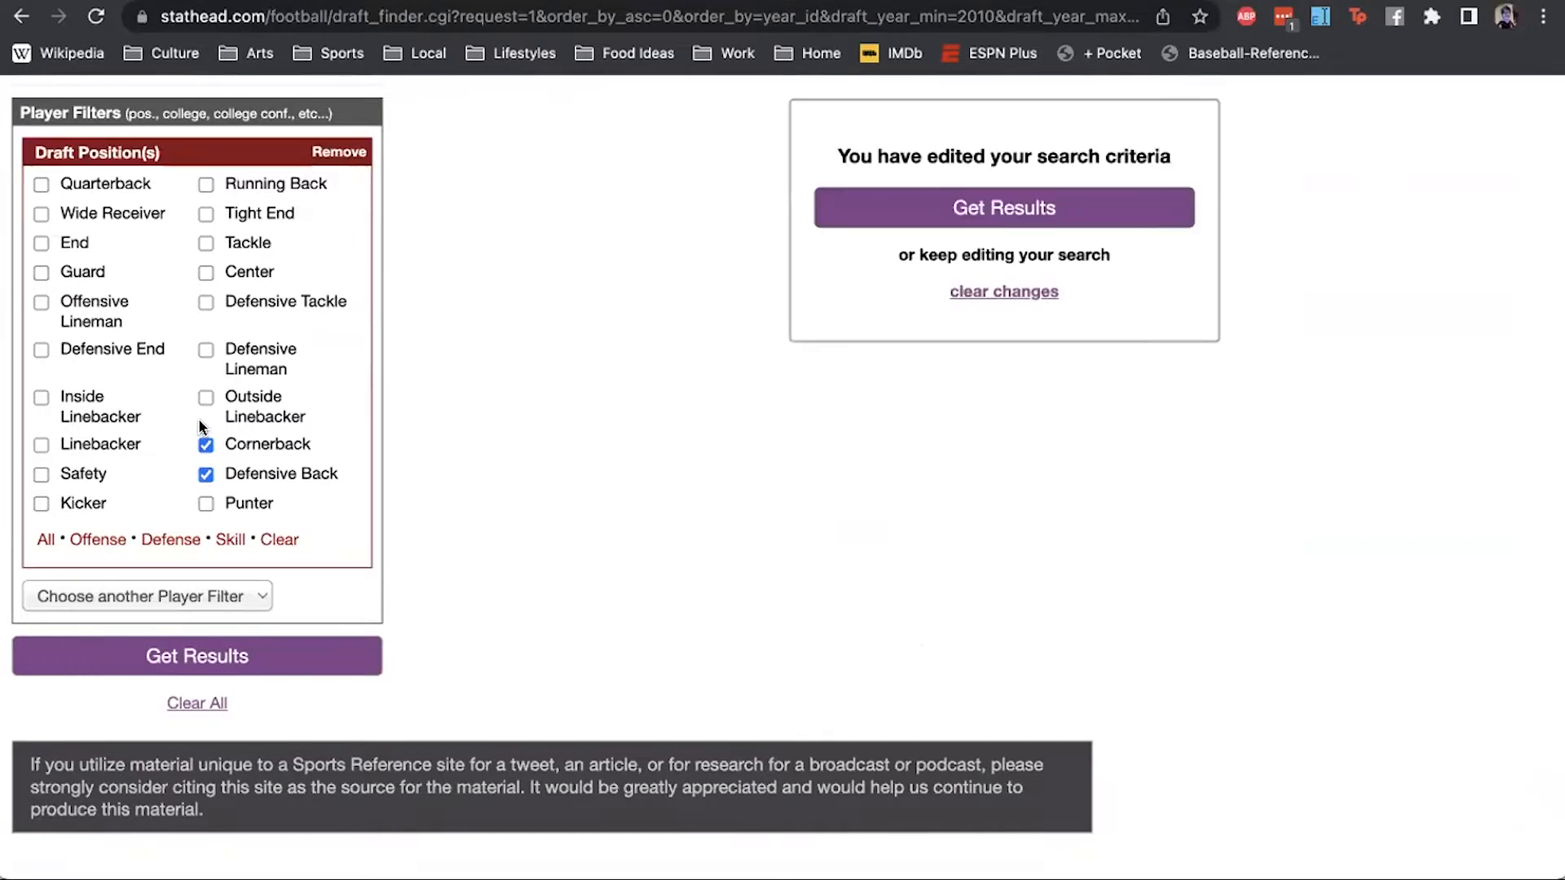
click(205, 444)
click(206, 474)
click(104, 216)
click(878, 214)
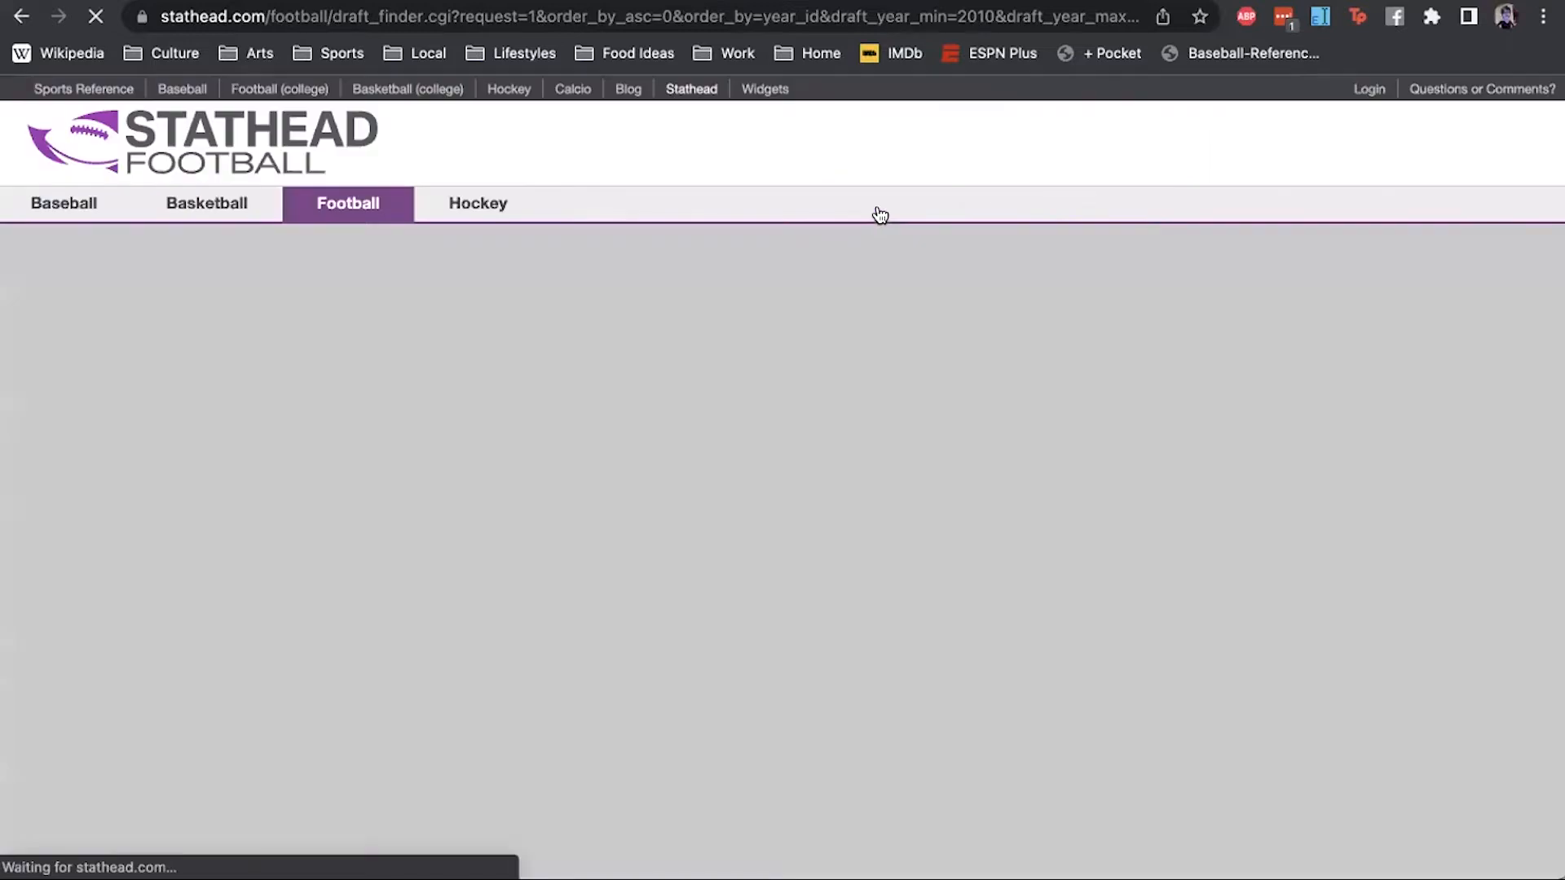
- Review the wide receiver results and their stat column definitions, and sort the players by wAV, highest first
scroll(577, 446, down, 2)
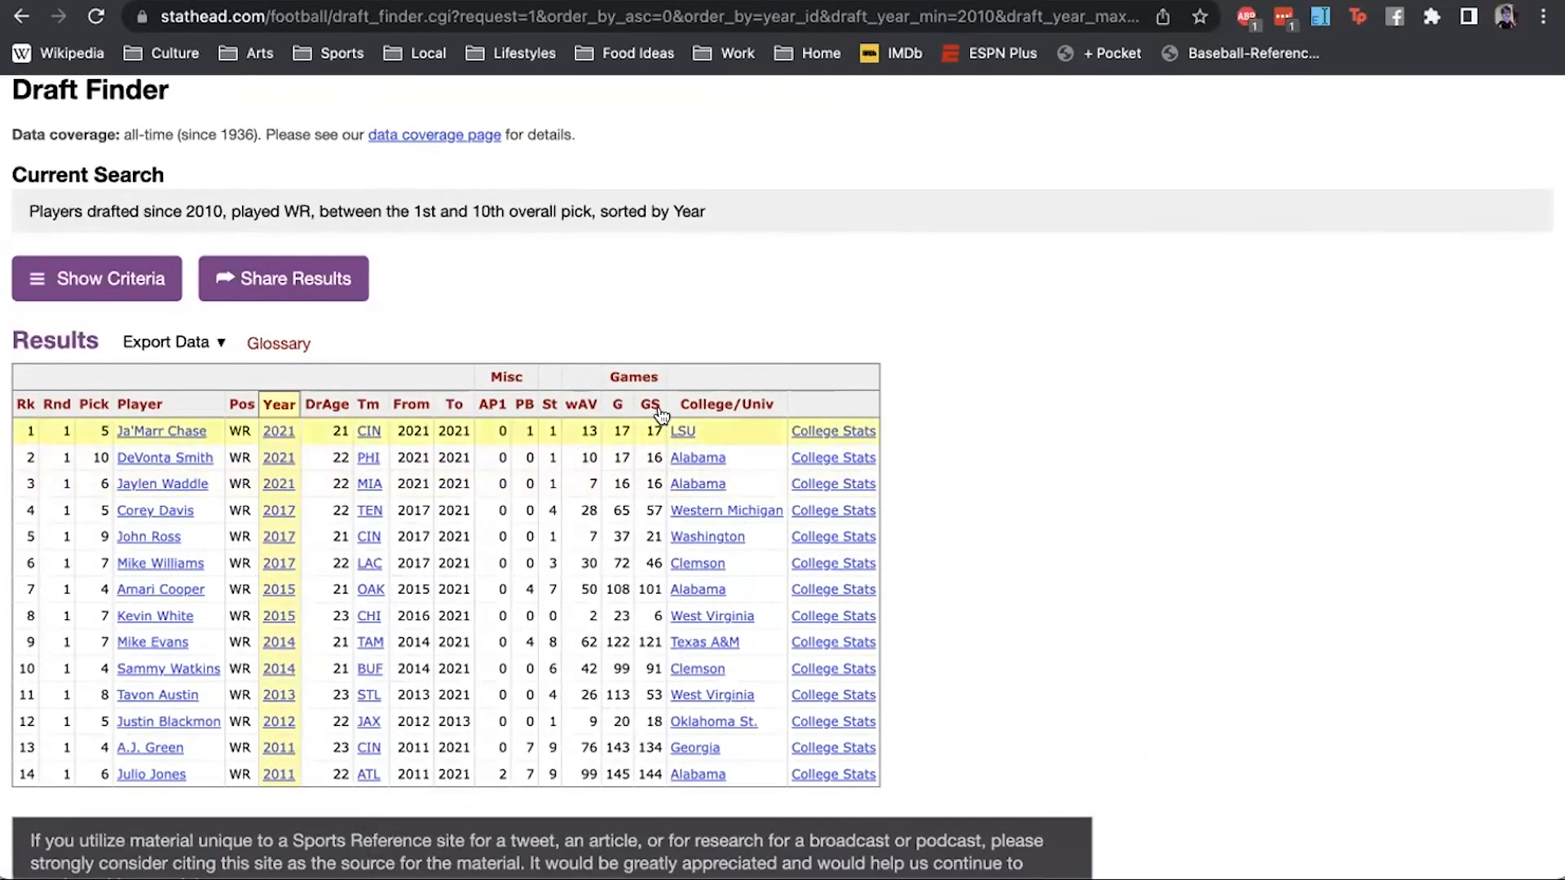
mouse_move(660, 414)
scroll(622, 404, down, 4)
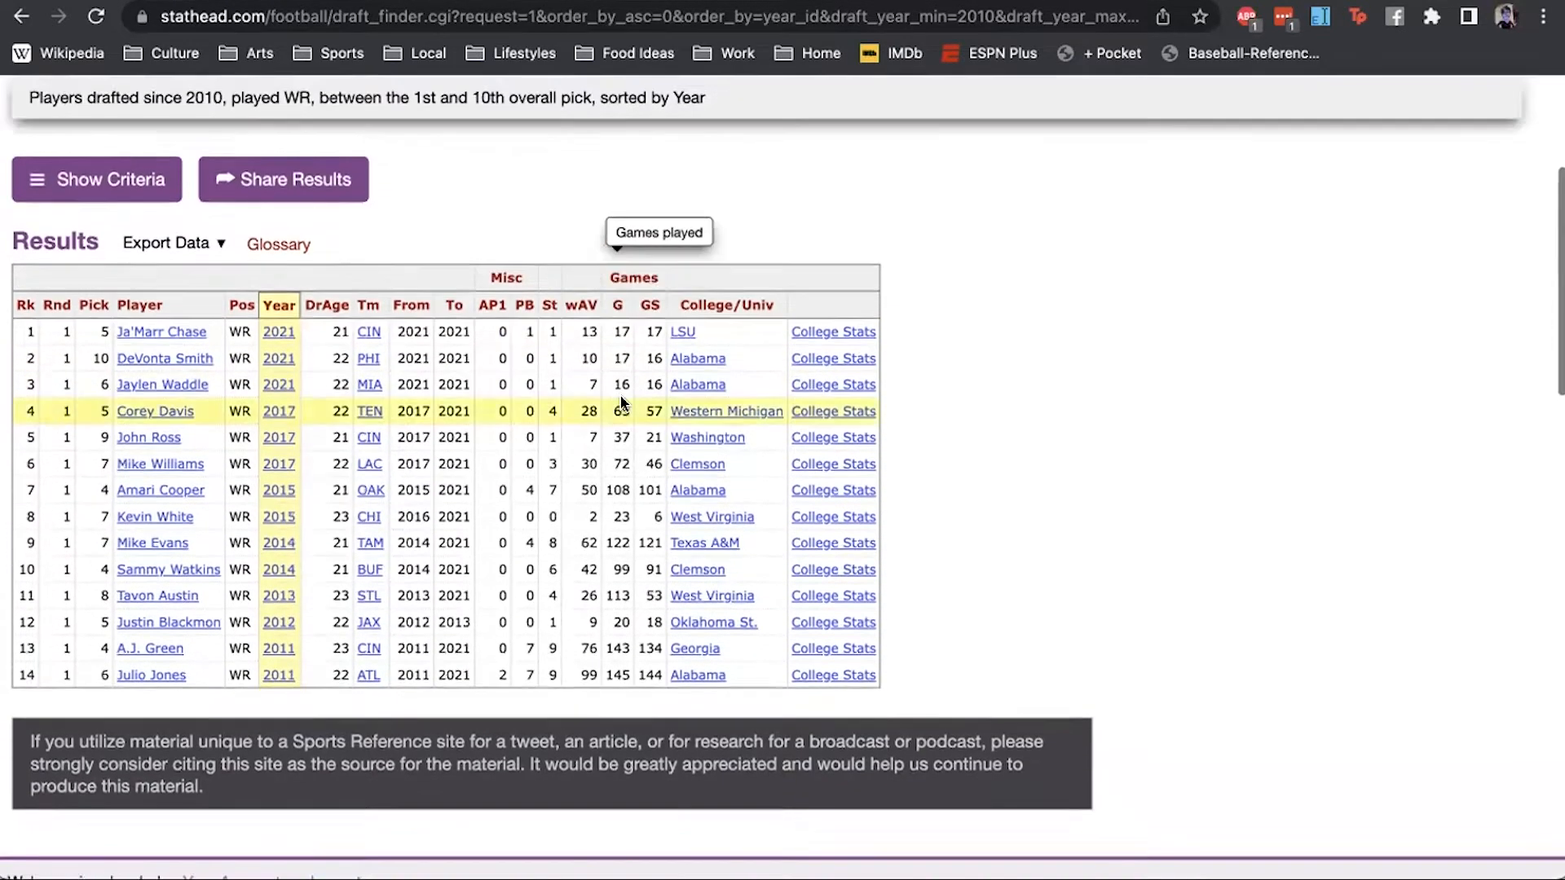
scroll(622, 404, up, 2)
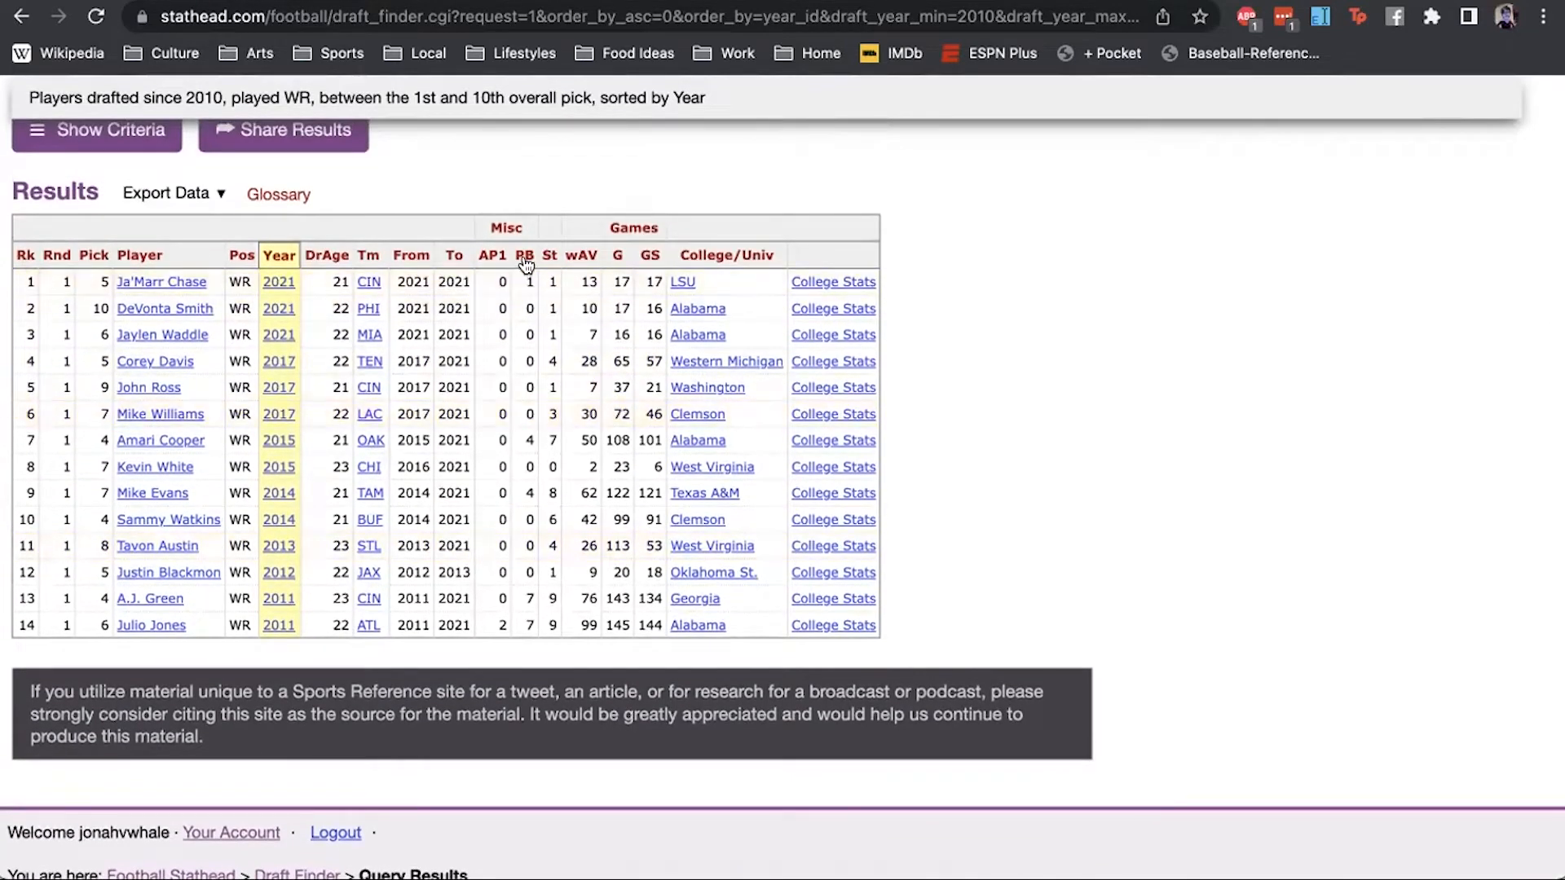
mouse_move(487, 257)
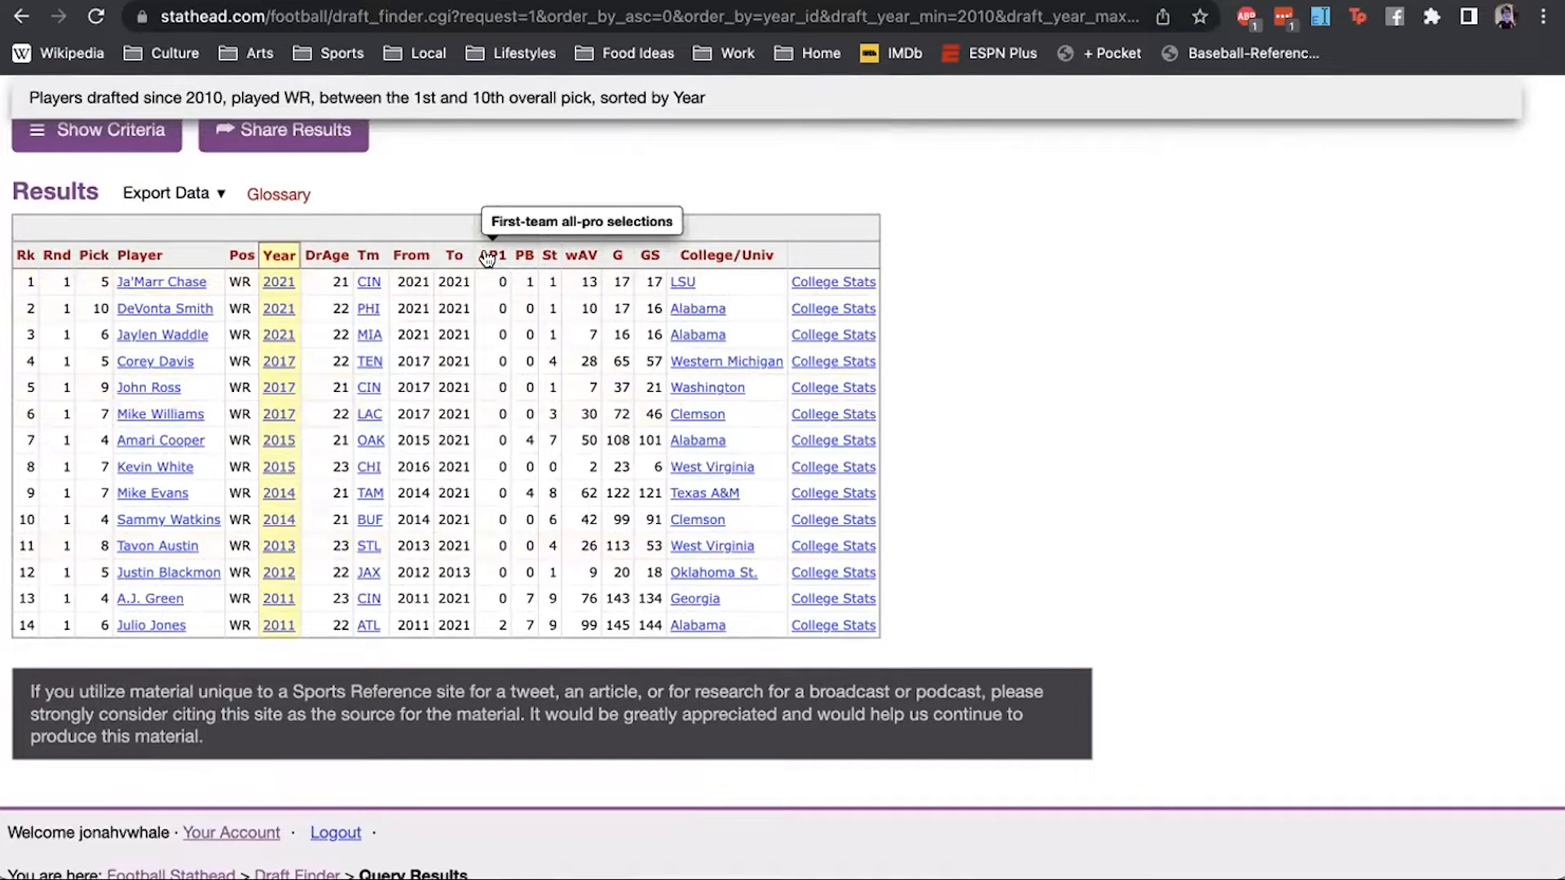
mouse_move(541, 256)
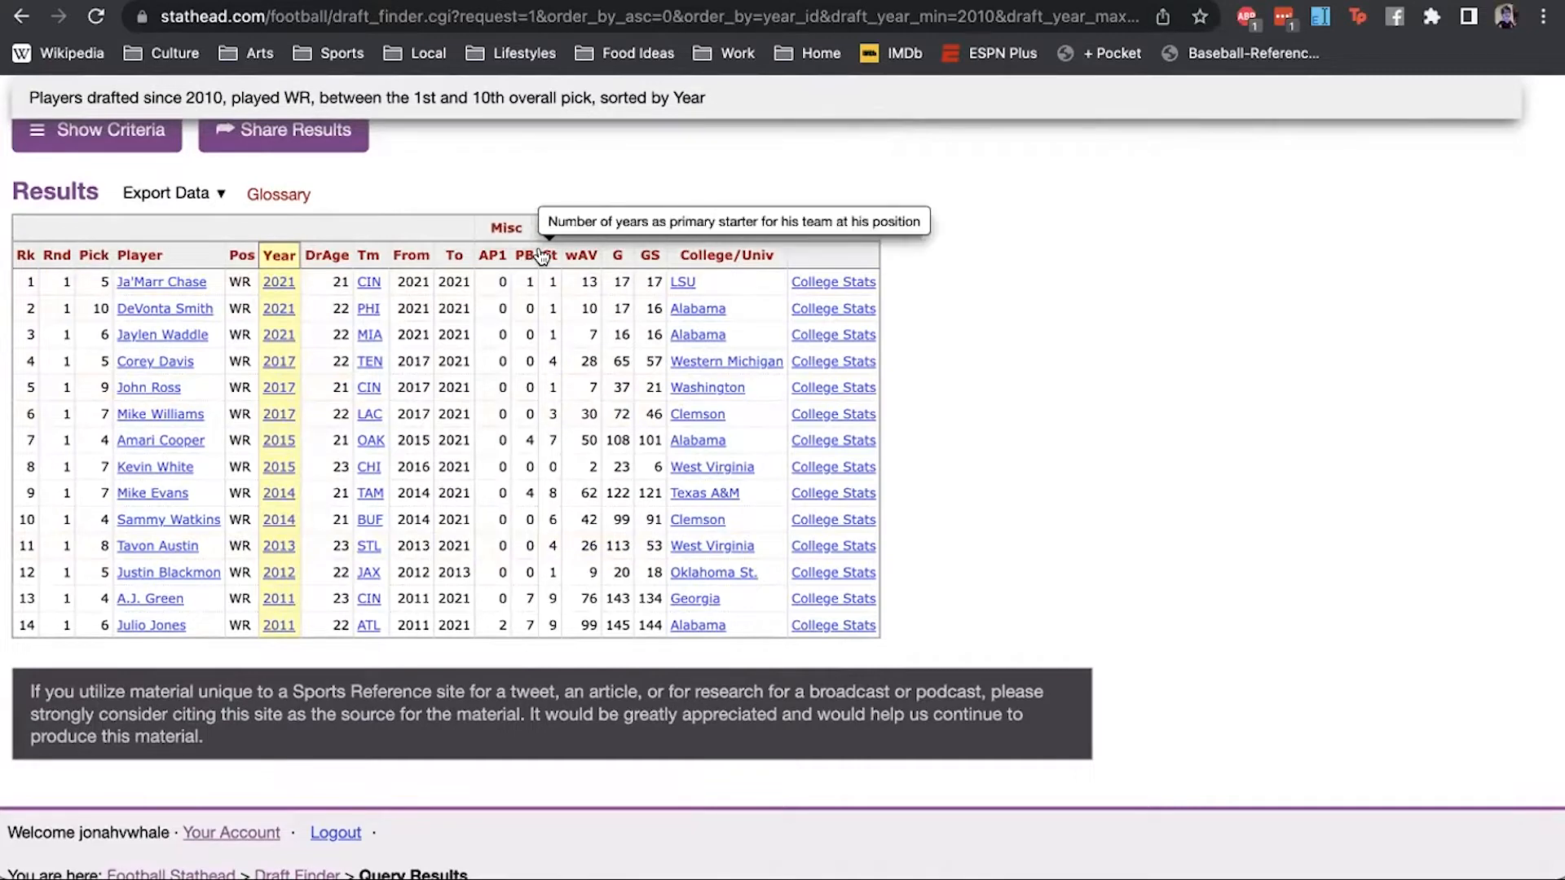
click(581, 255)
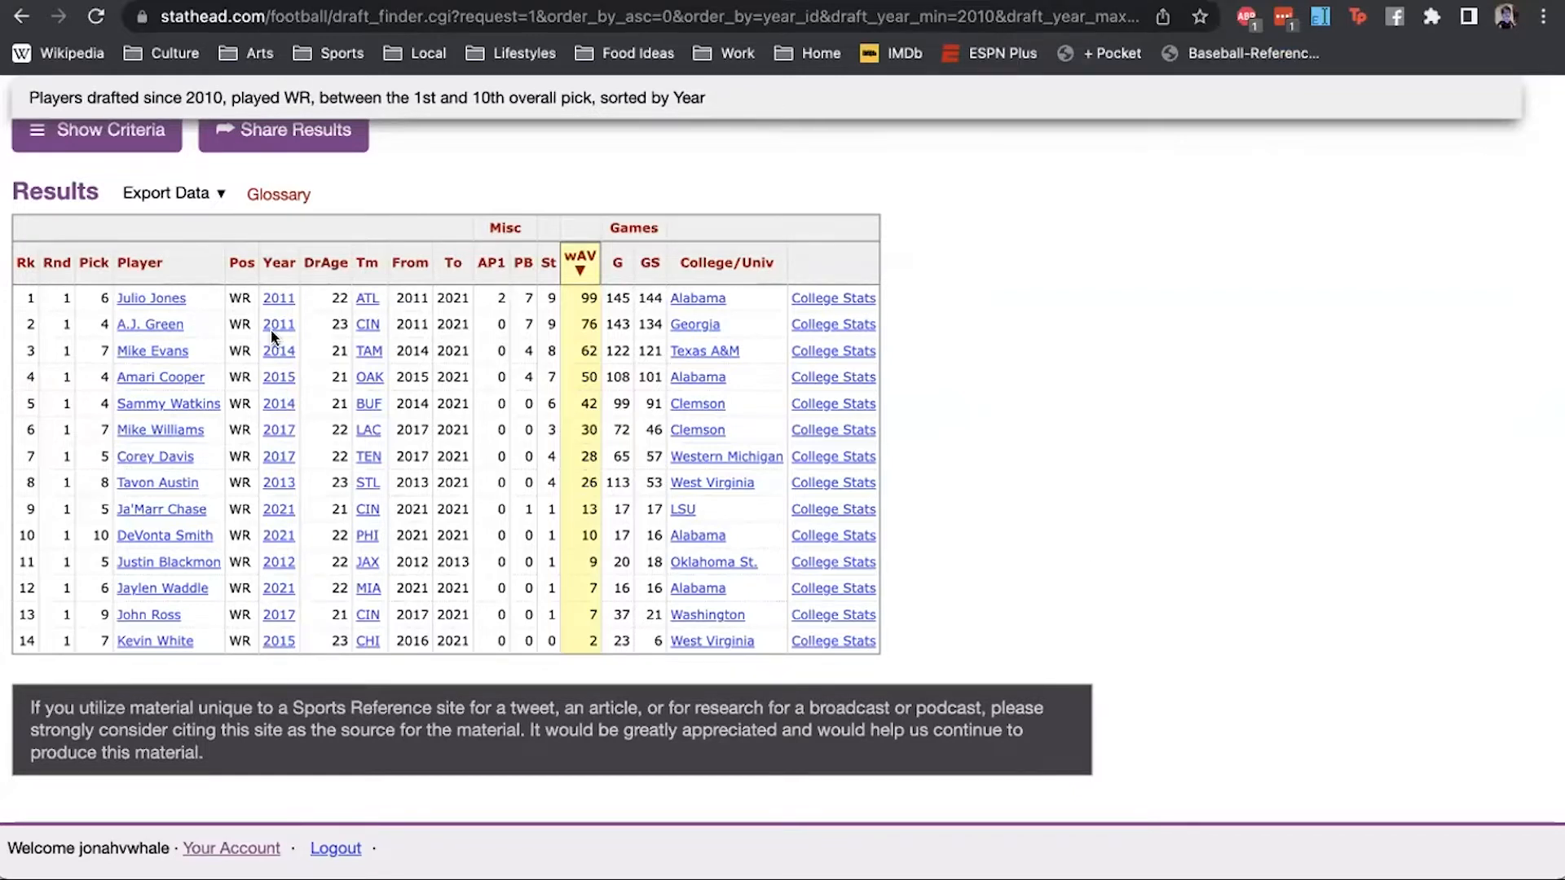
- Show the search criteria and set the starting draft year to 2016
click(149, 135)
click(101, 367)
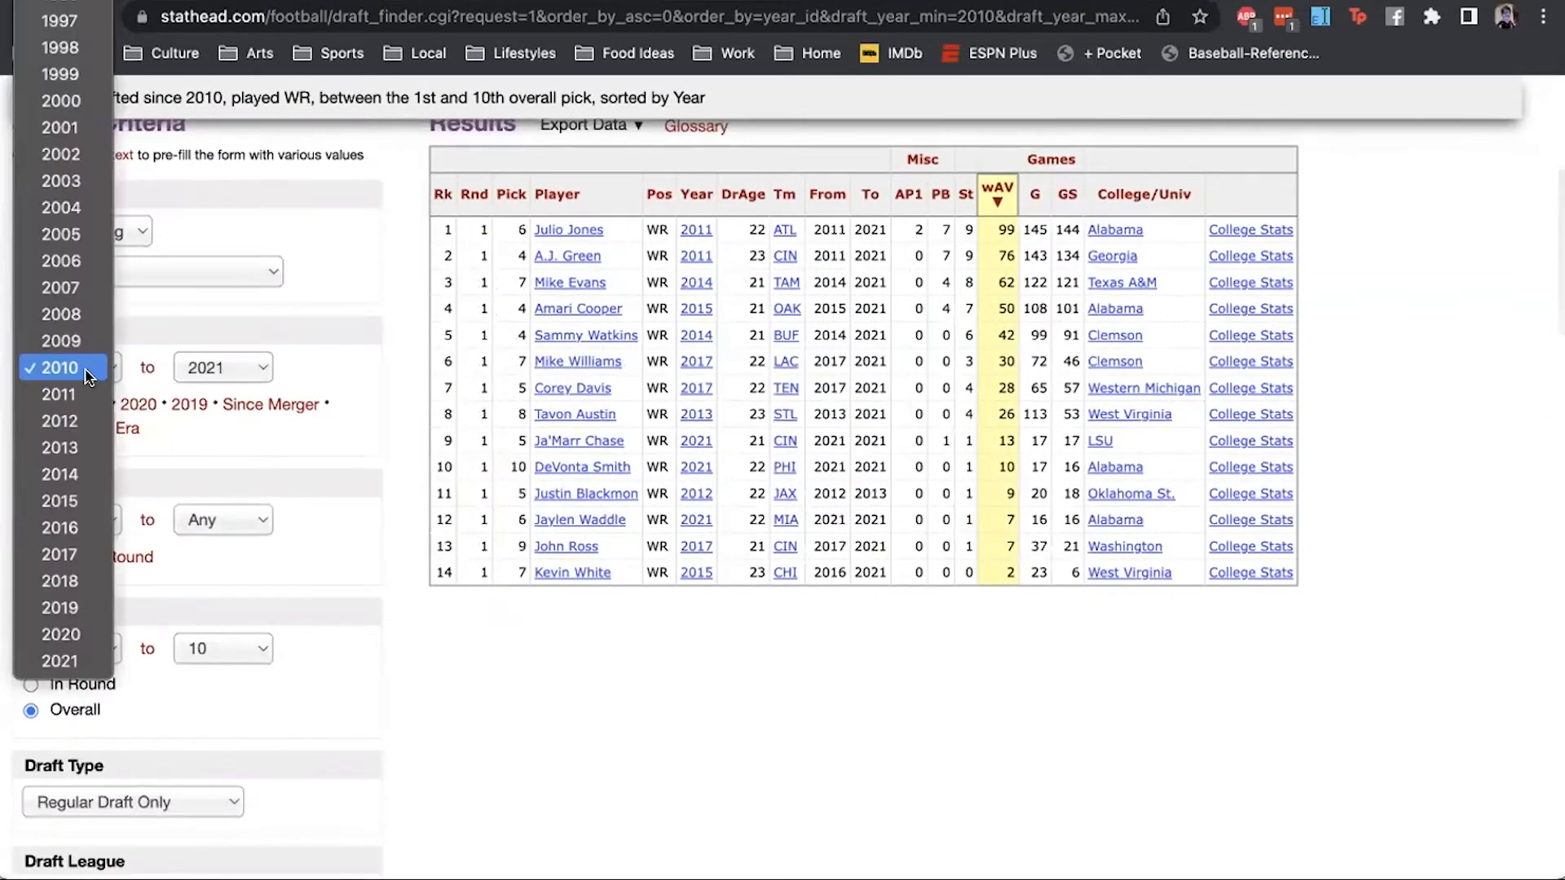
click(151, 367)
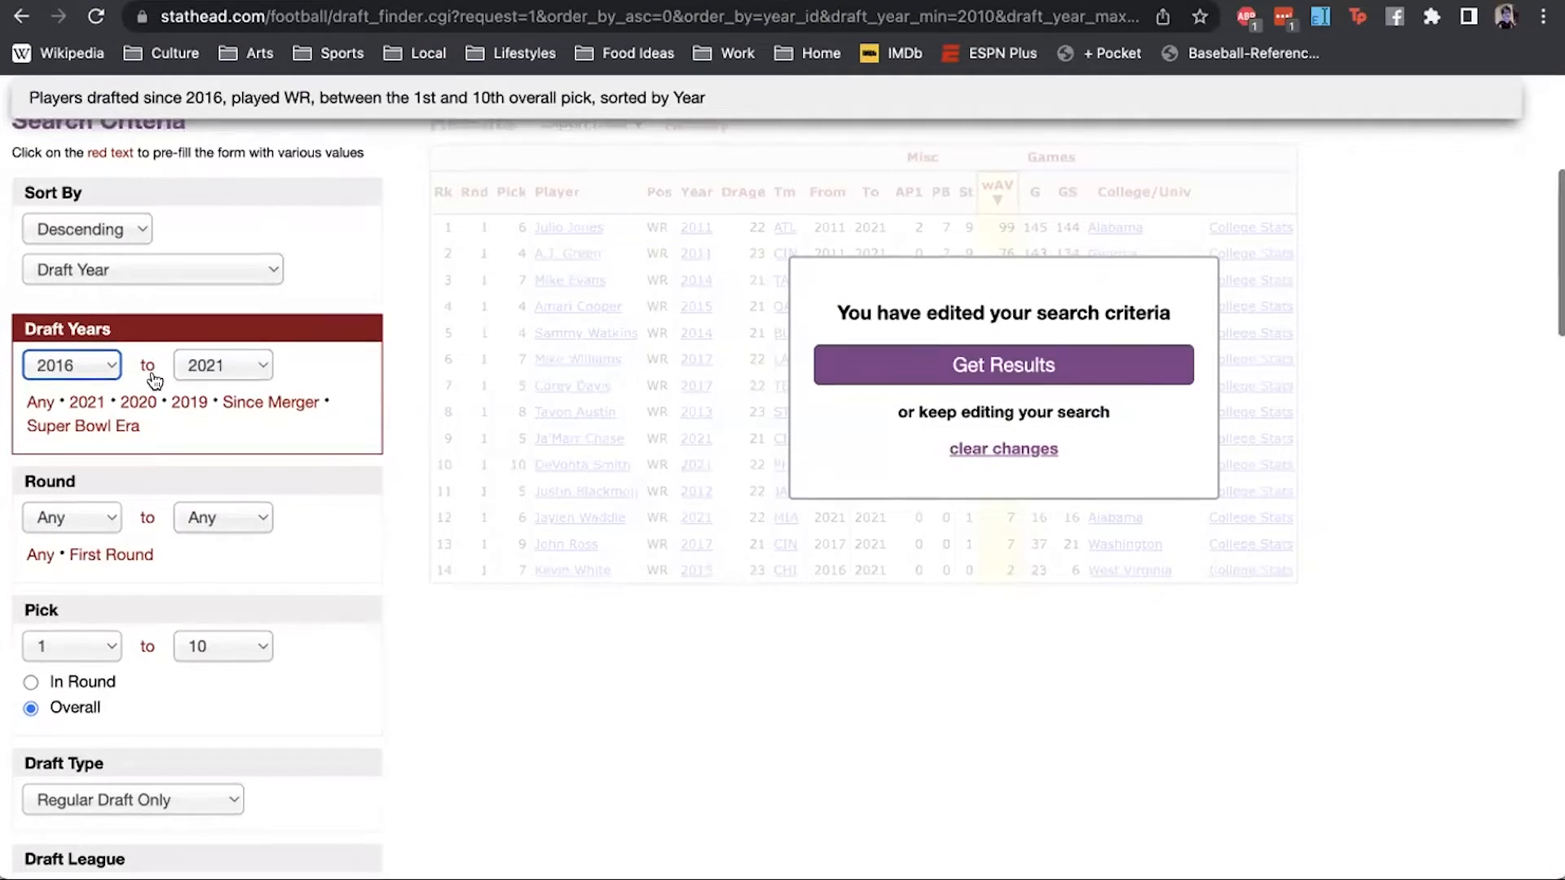
- Replace the Draft Position(s) filter with a Draft Team filter for the Carolina Panthers, and get the results
scroll(155, 375, down, 9)
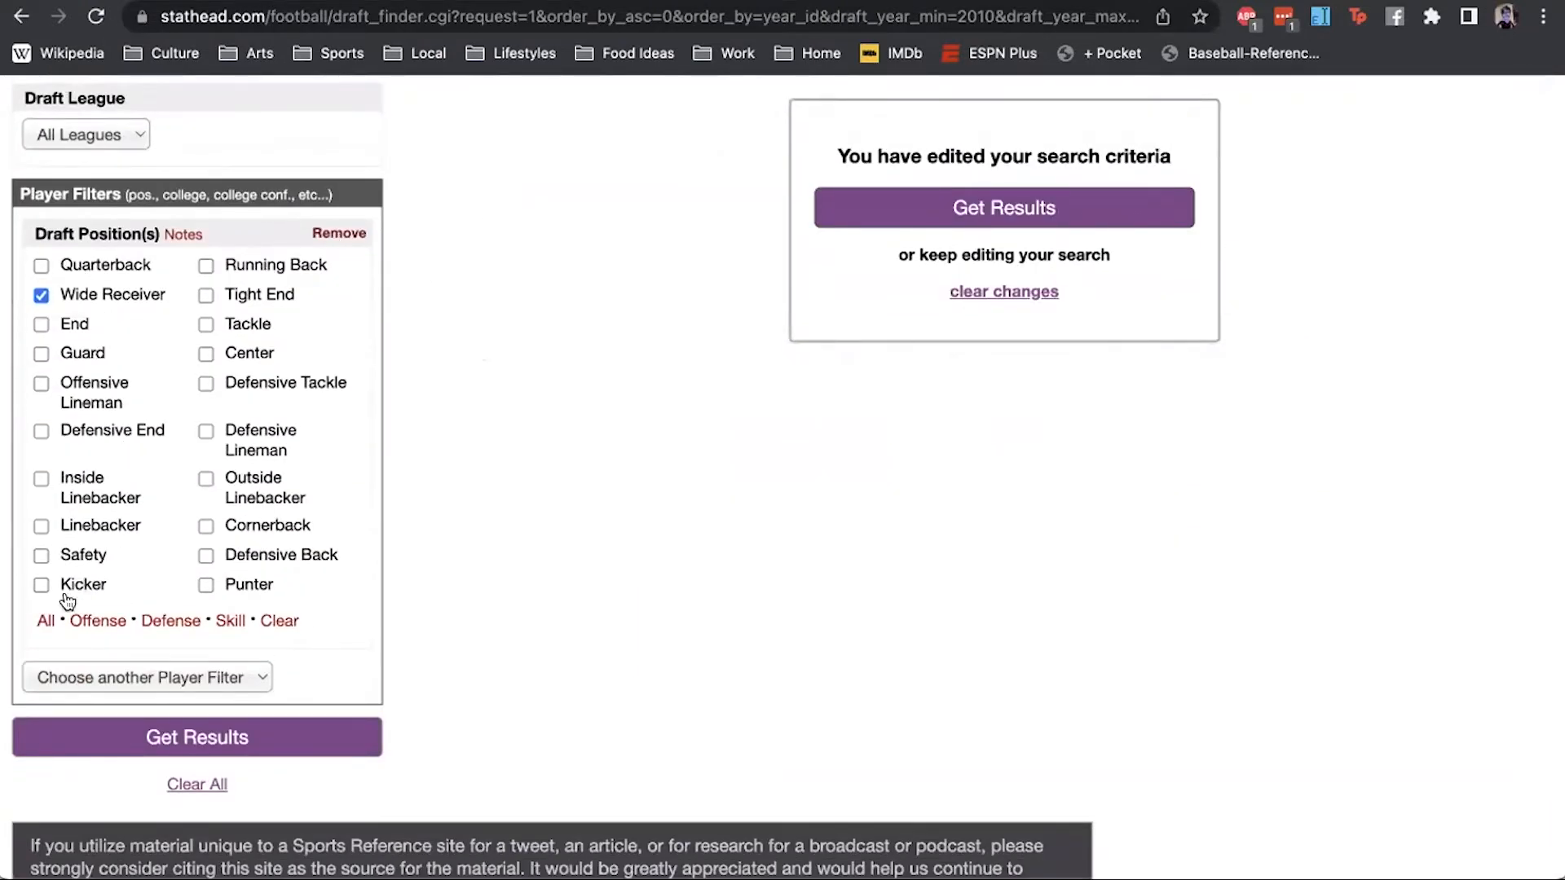
click(46, 624)
click(356, 232)
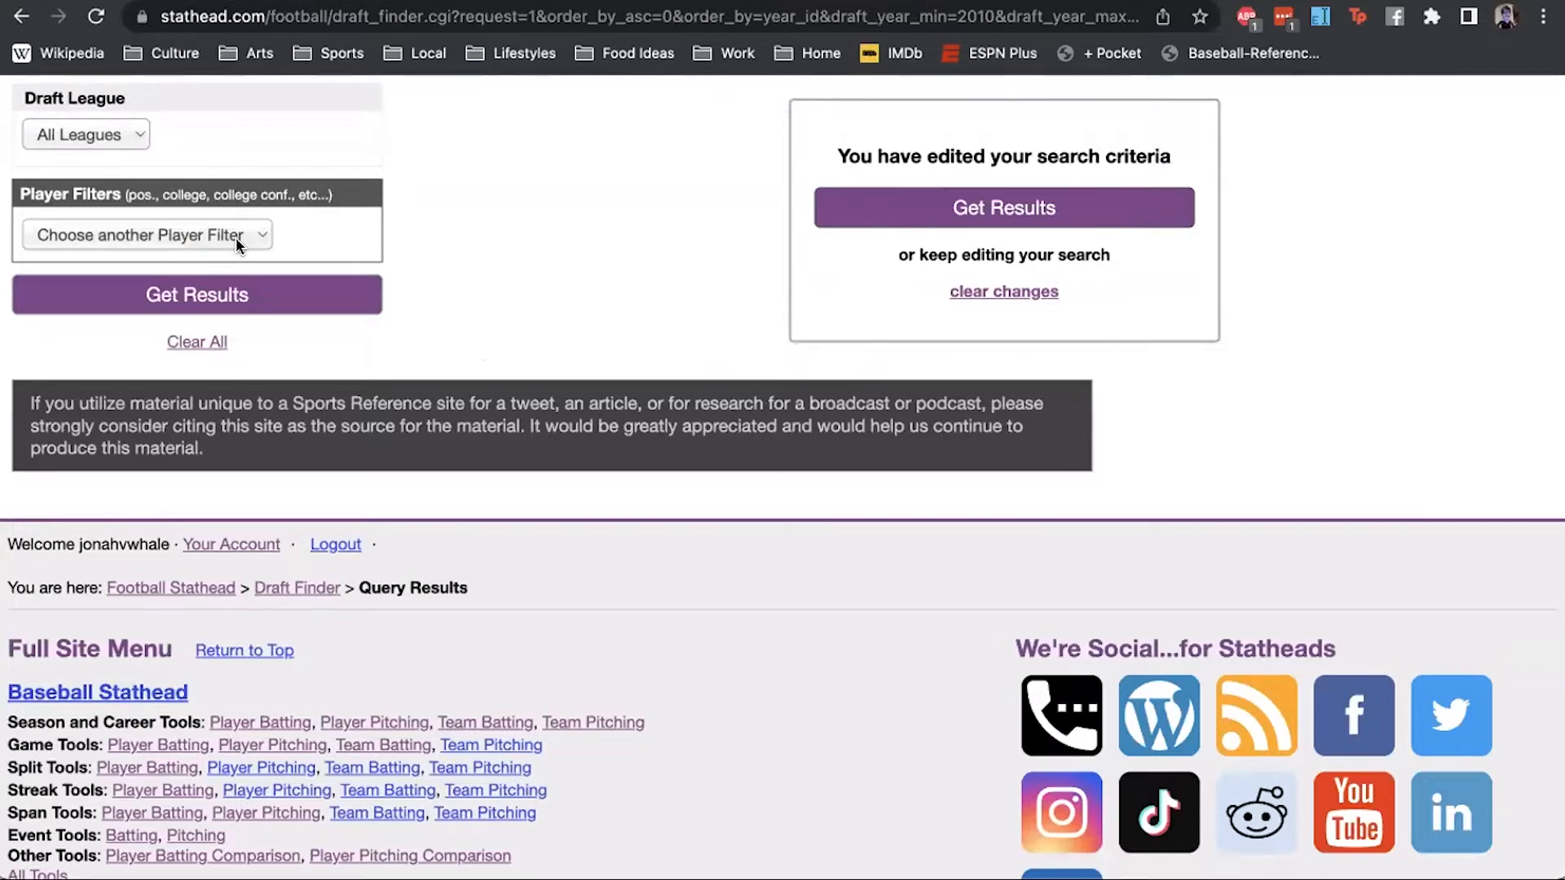
click(236, 237)
click(228, 260)
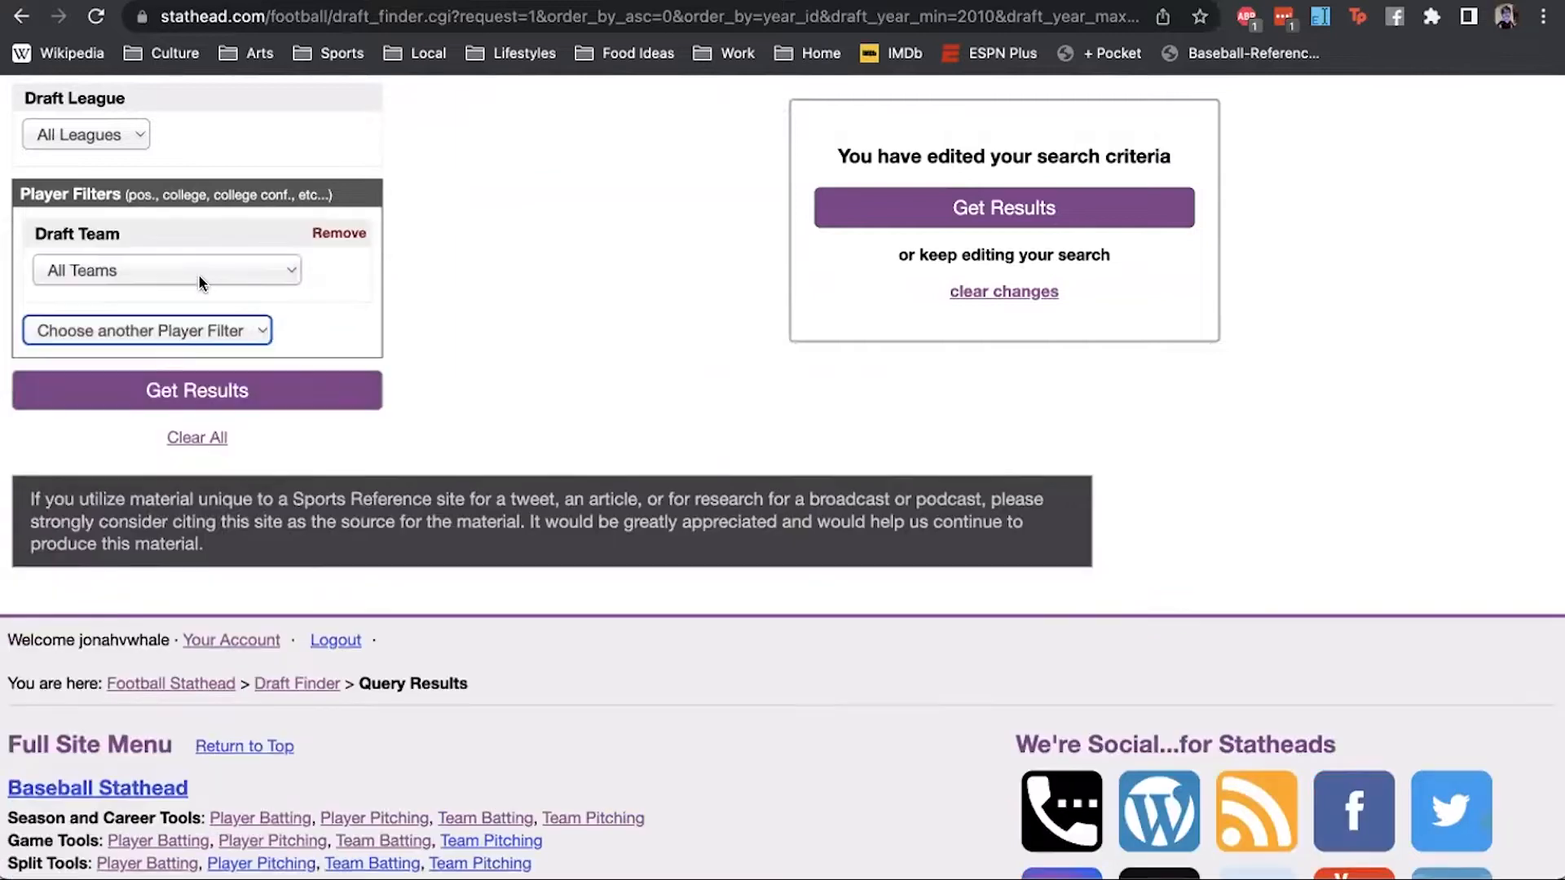
click(198, 273)
click(174, 403)
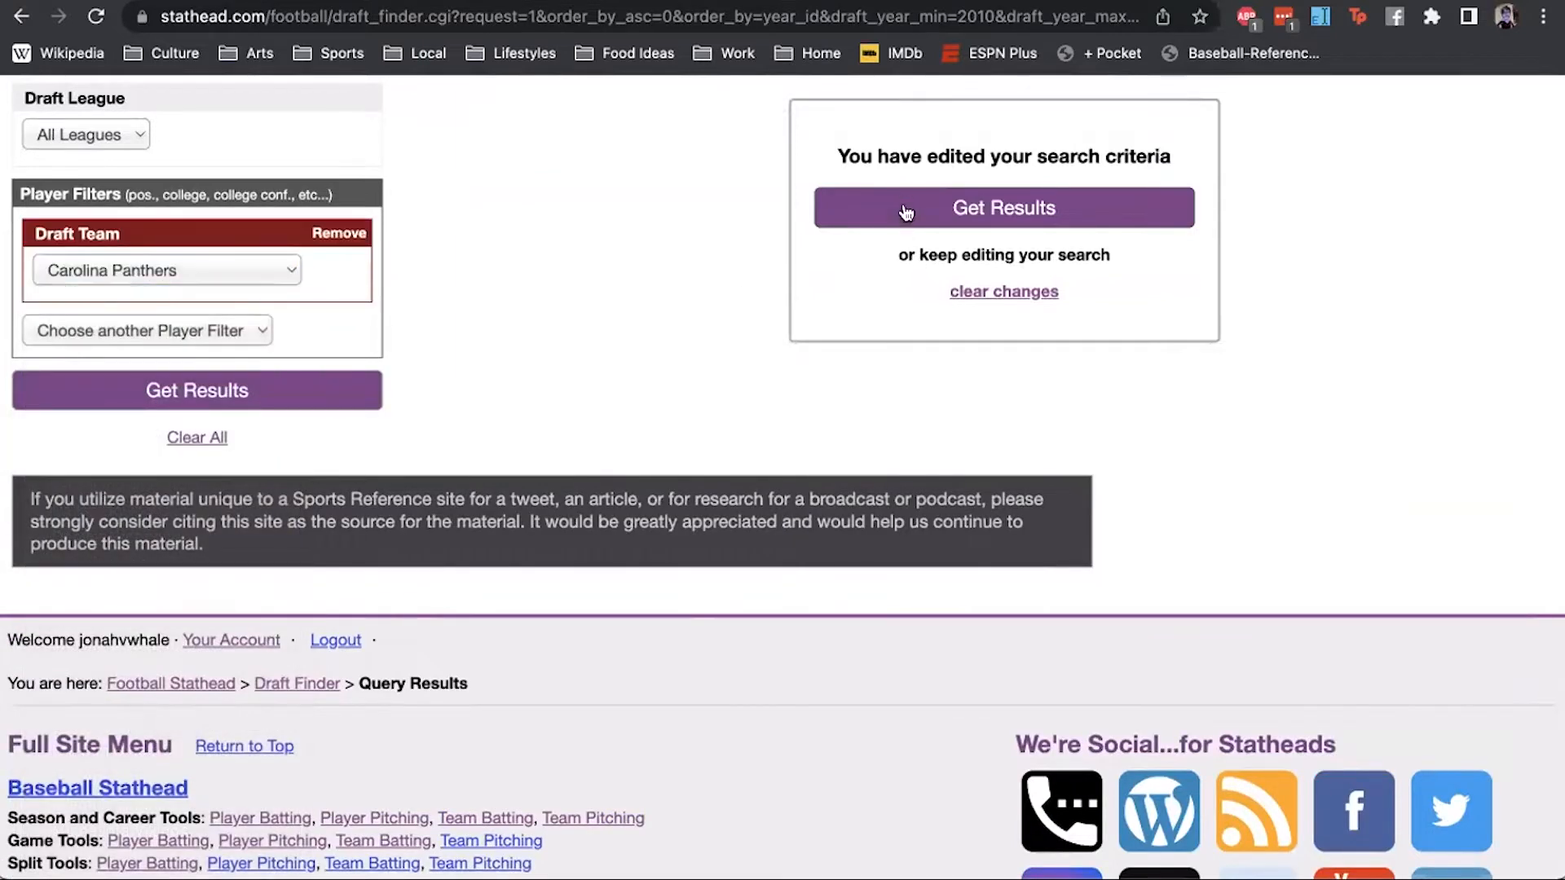
click(906, 210)
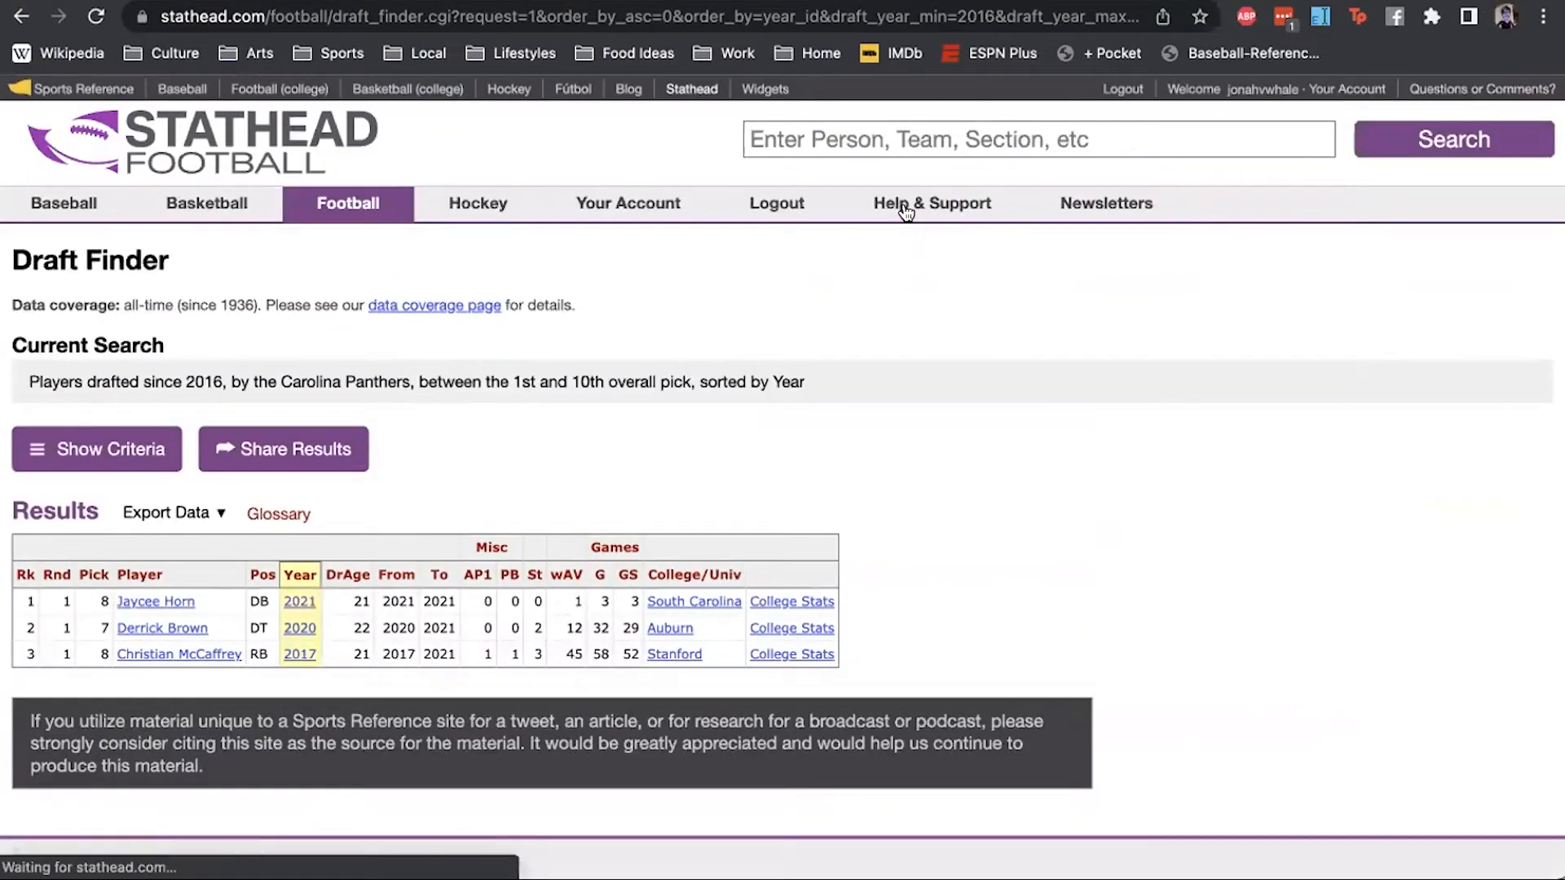
- Review the Carolina Panthers draft results and show the list of football research tools
scroll(565, 457, down, 3)
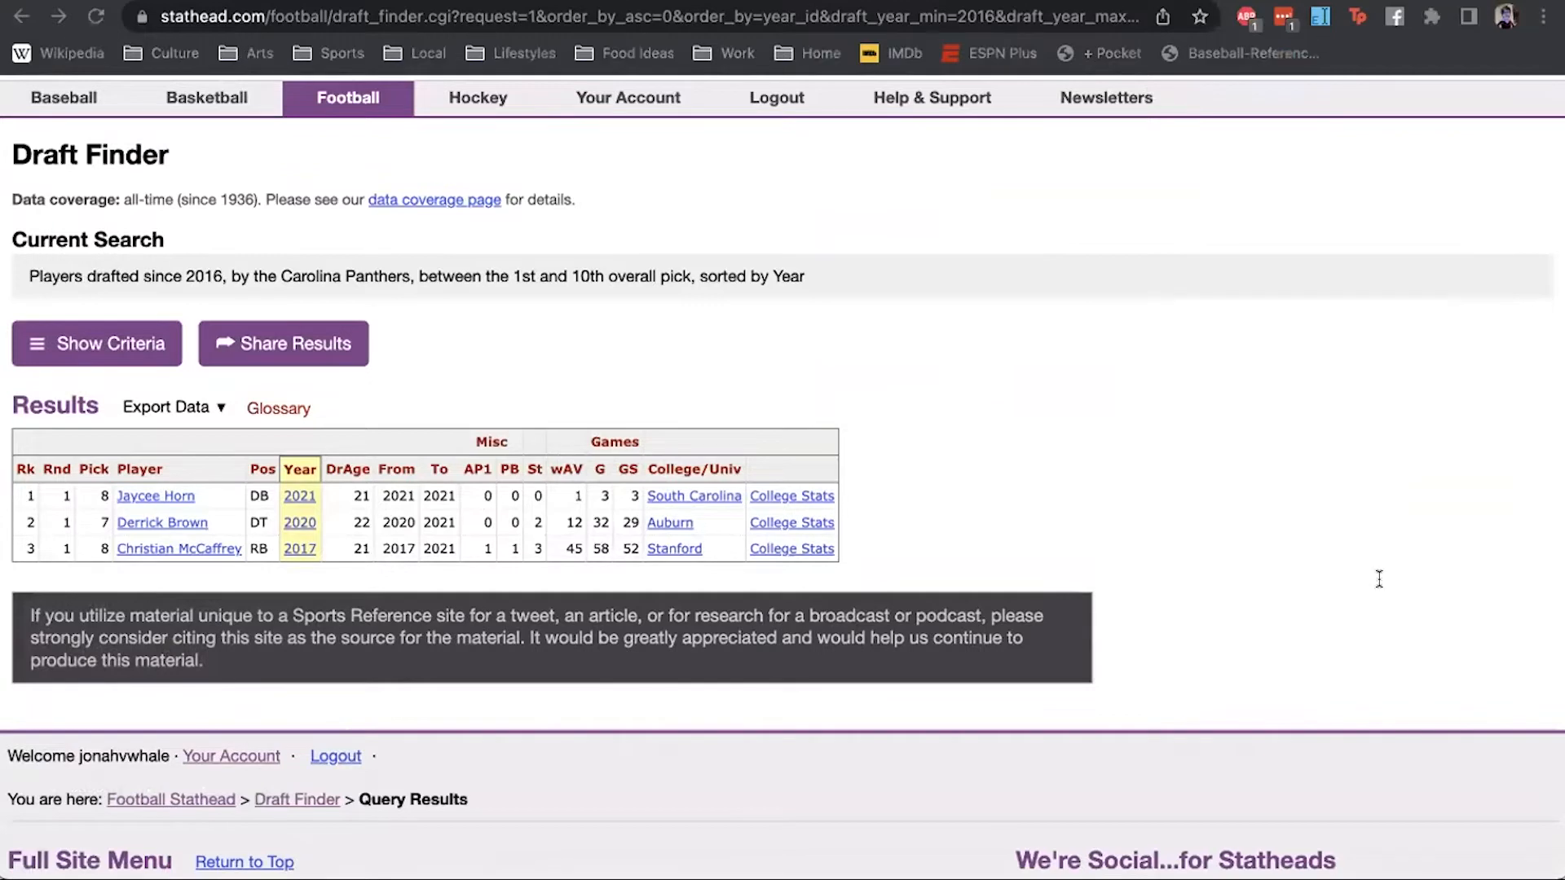
click(375, 337)
mouse_move(341, 102)
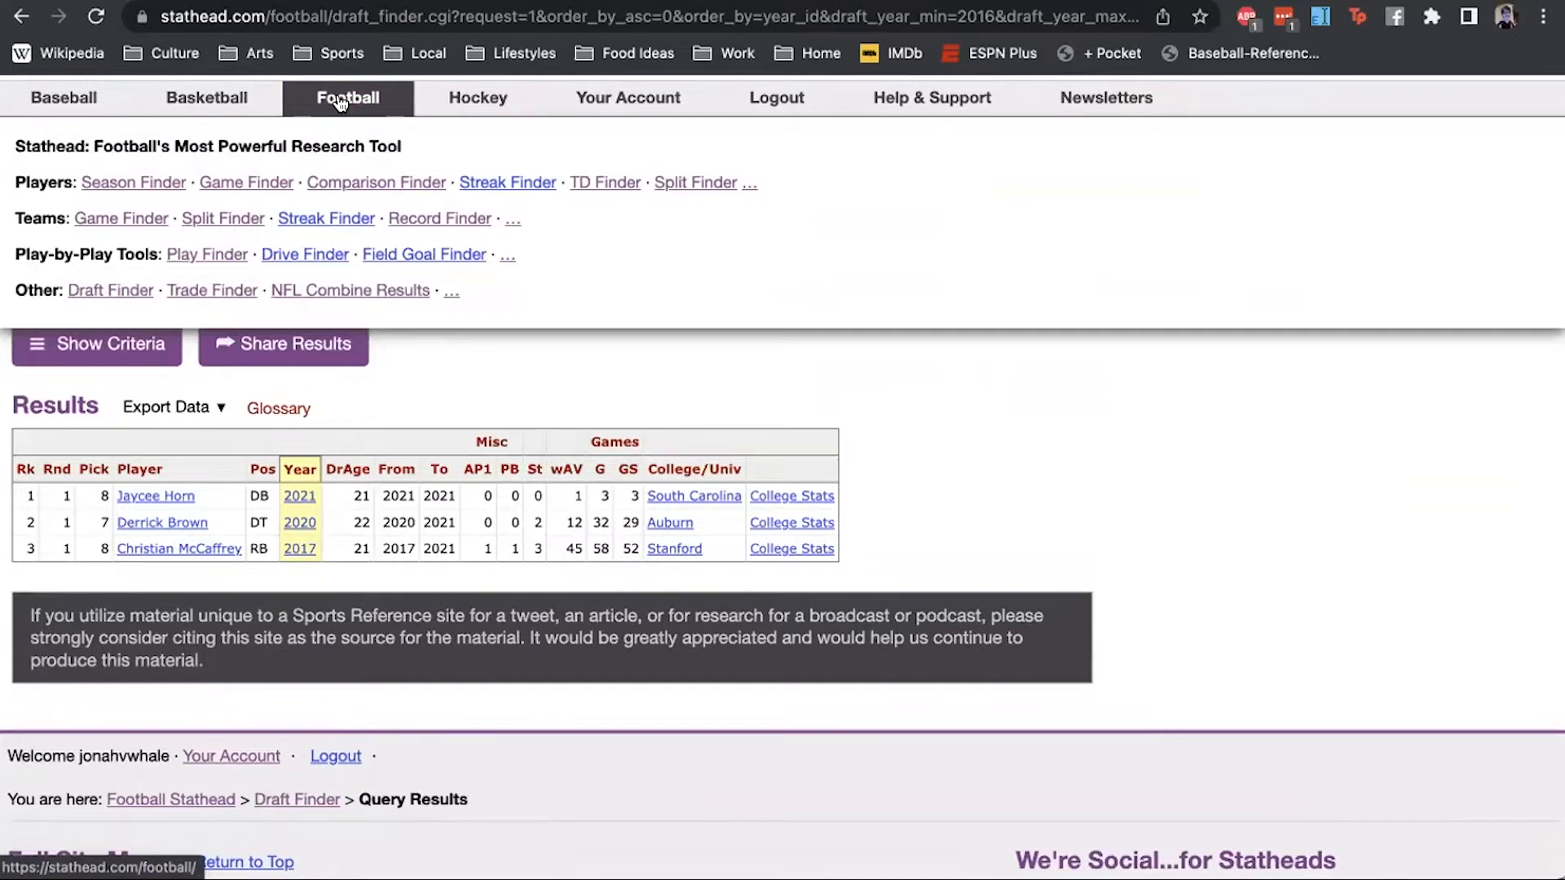
- Open the Stathead Football overview, look over its player, team and draft tools, and open the Trade Finder
click(341, 102)
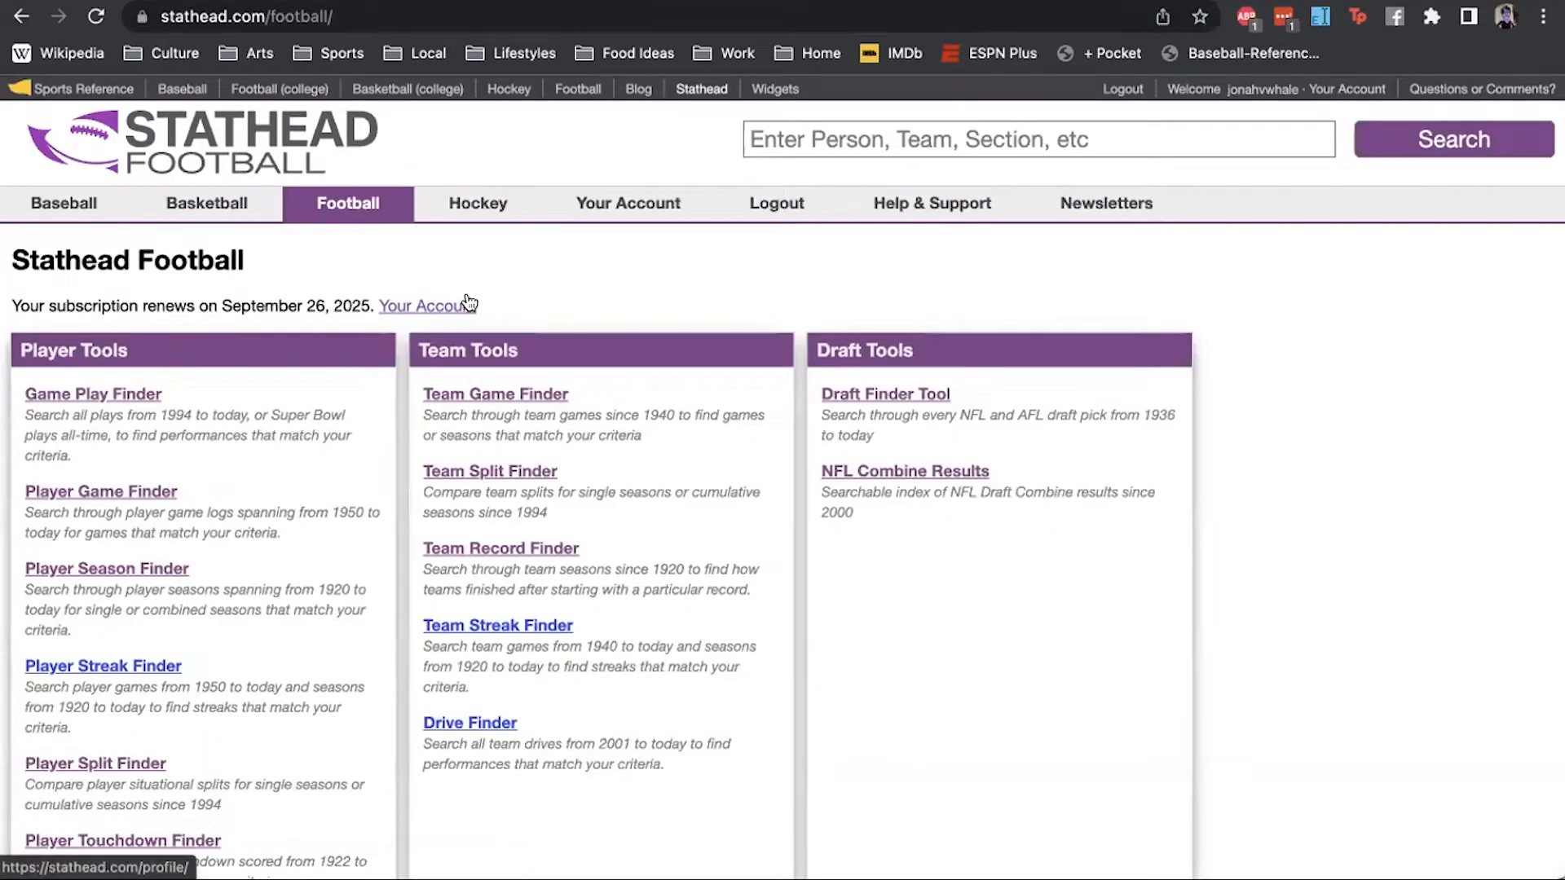
scroll(717, 294, down, 5)
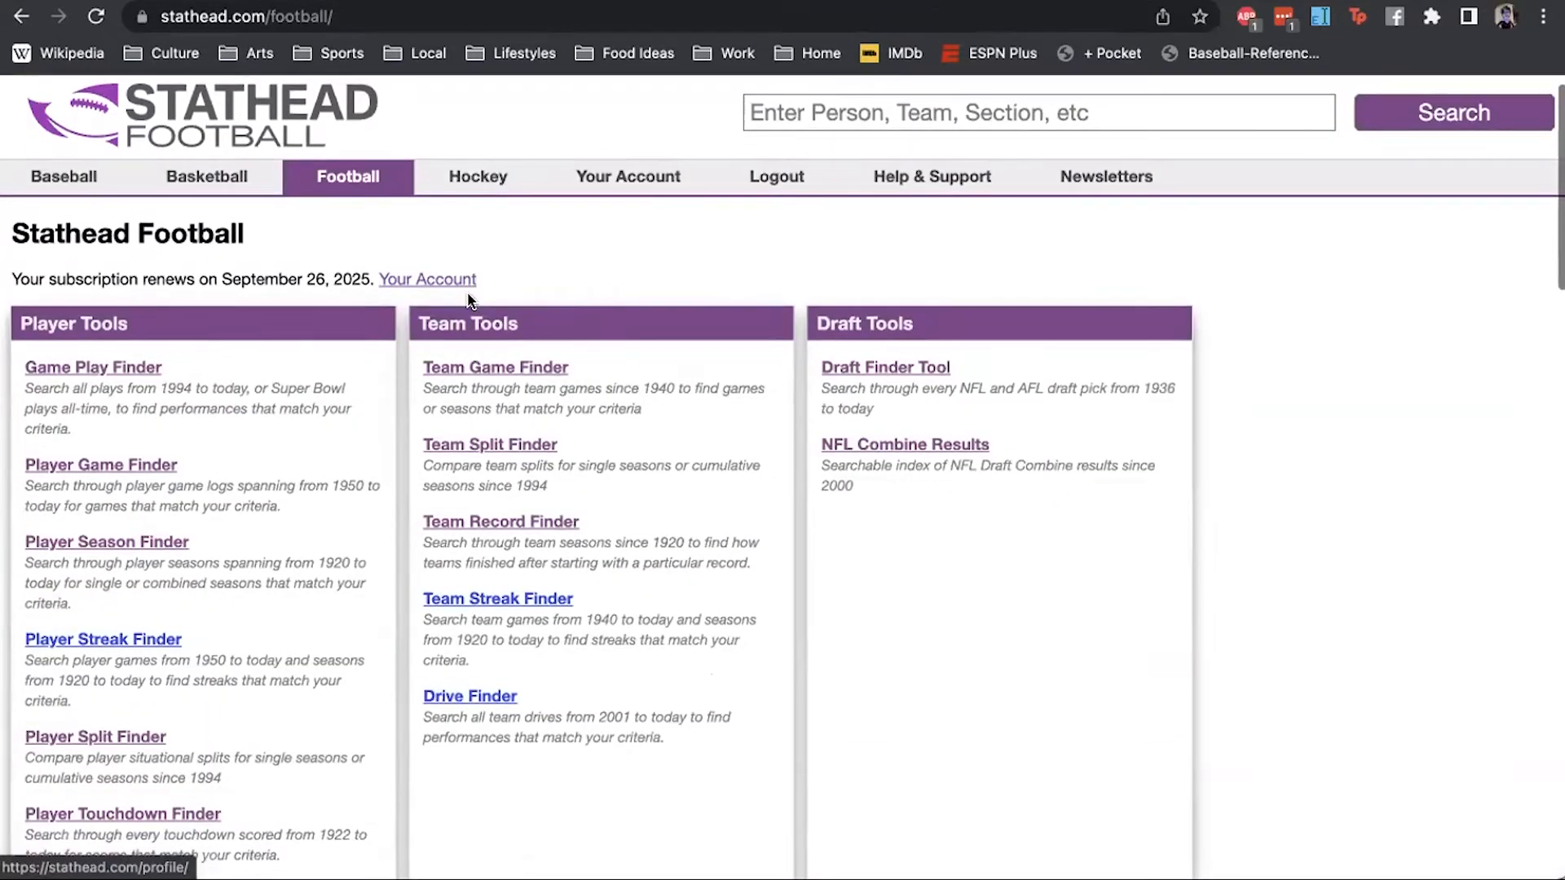
scroll(717, 291, down, 3)
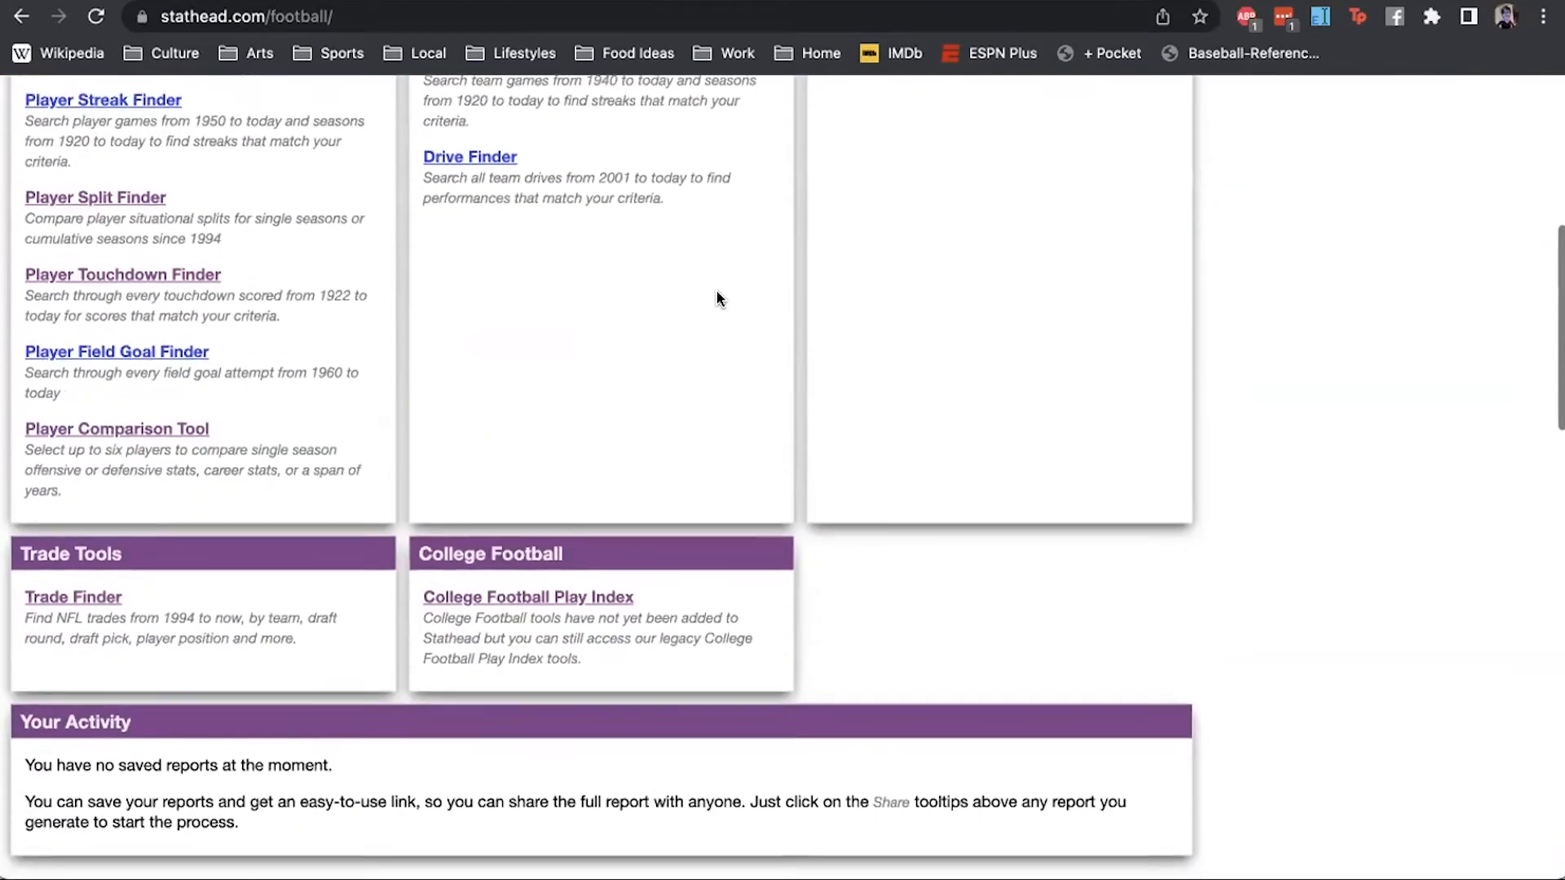
scroll(717, 292, up, 6)
scroll(790, 329, up, 2)
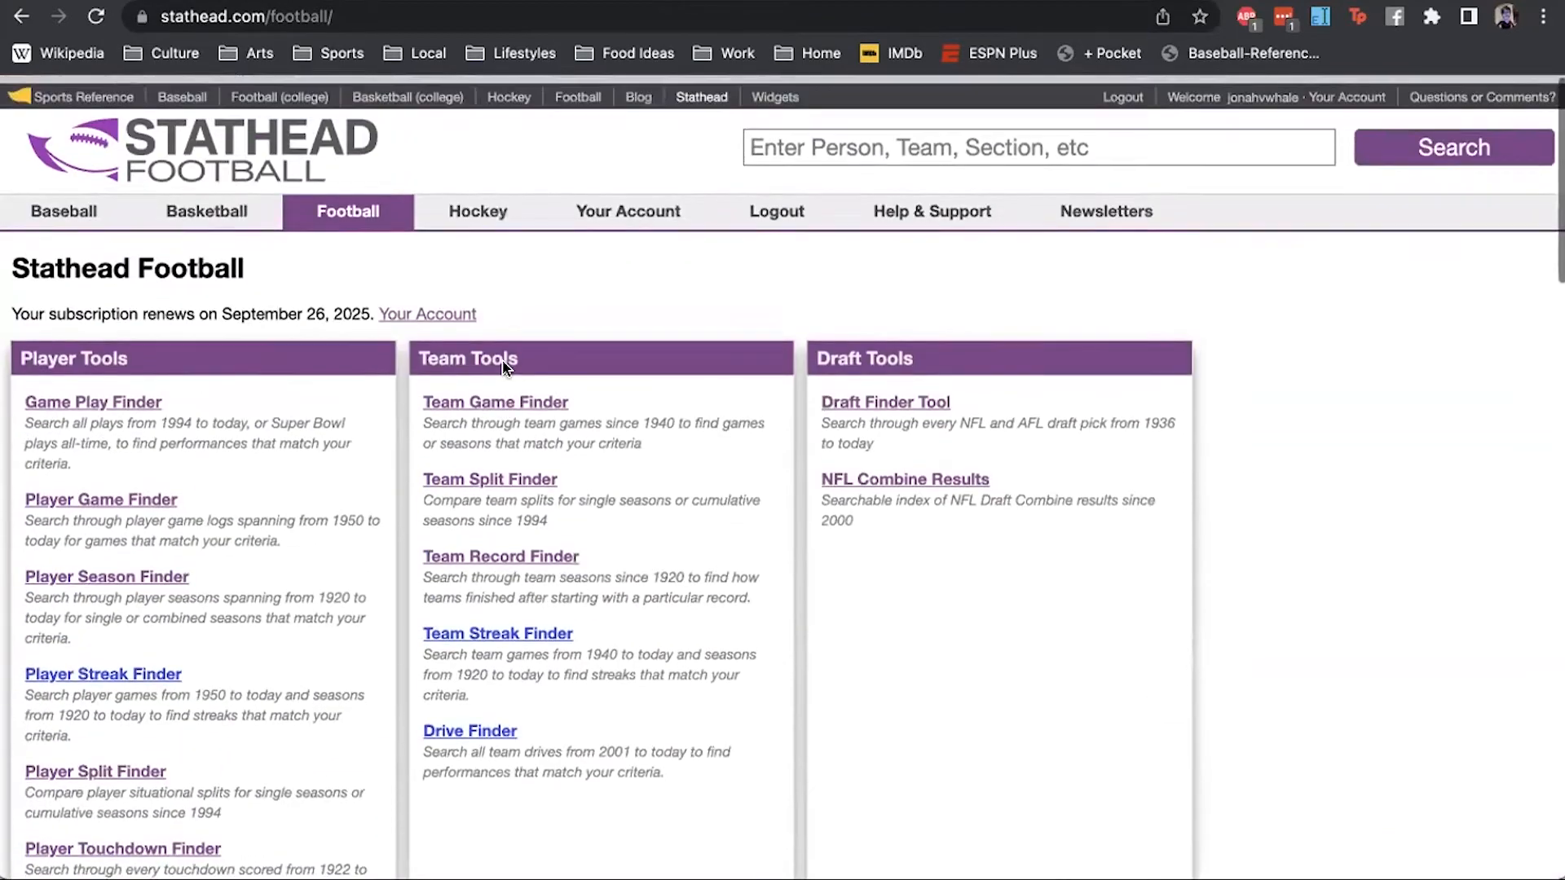
scroll(192, 594, down, 8)
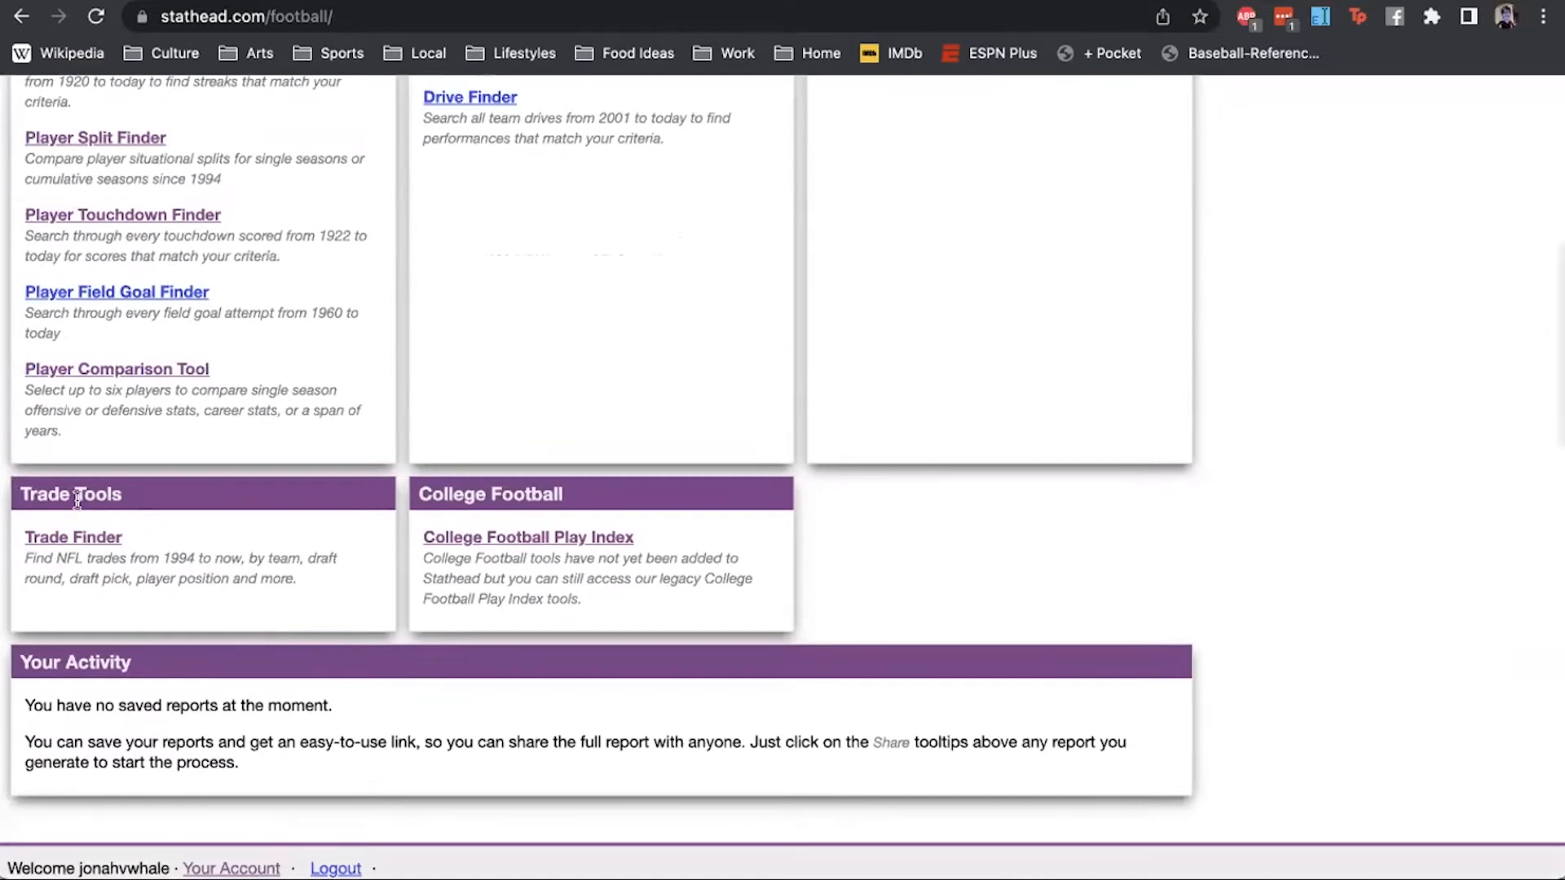
click(107, 535)
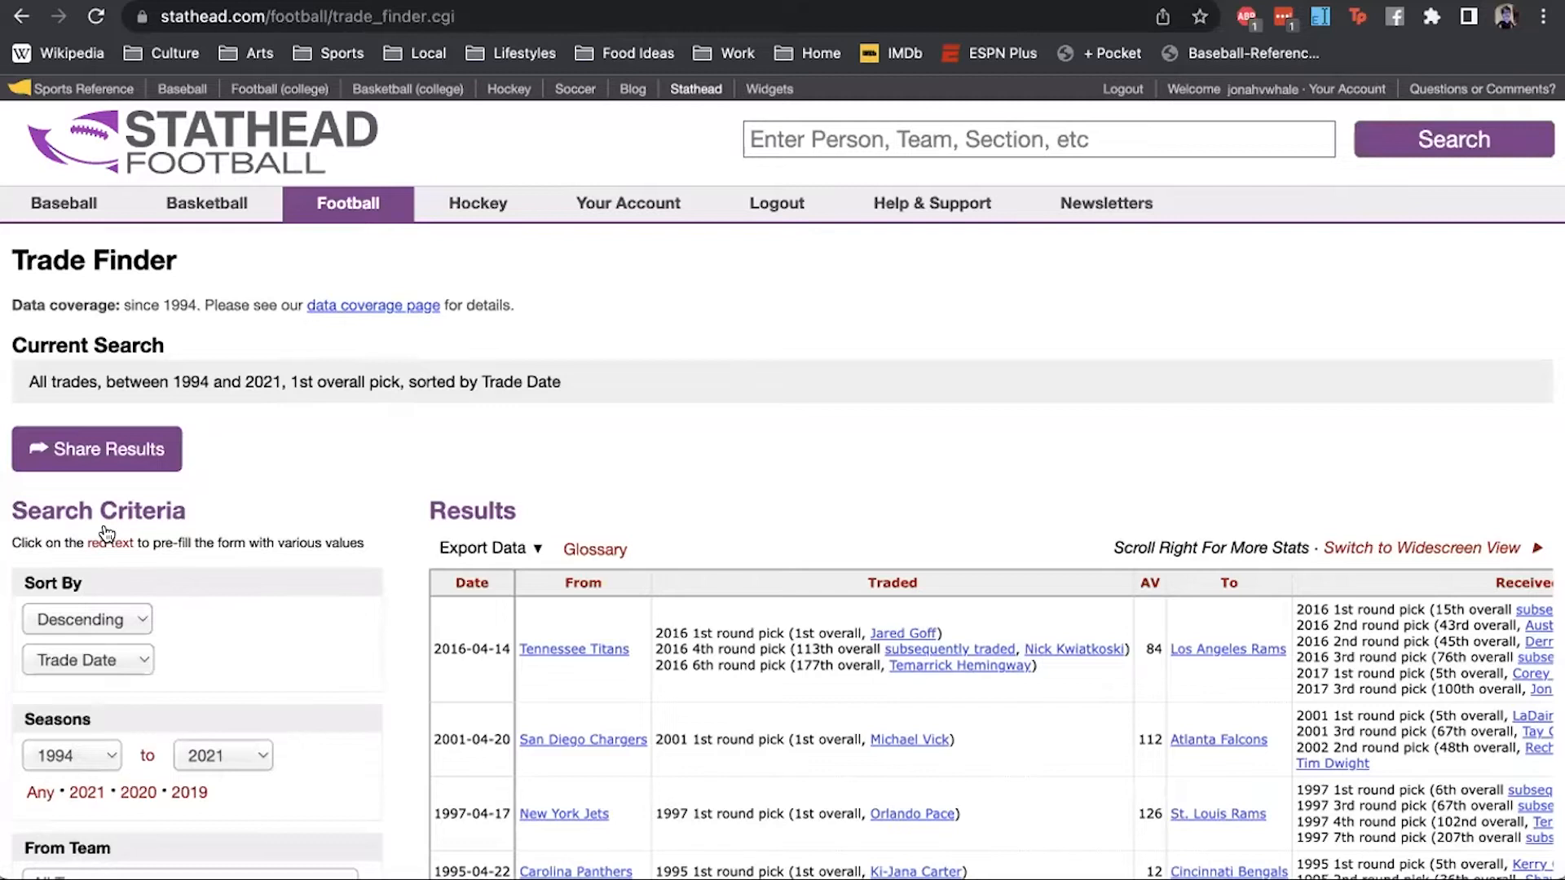
- Examine the Trade Finder's default search for traded 1st overall picks, its result columns and the available search criteria
scroll(107, 534, down, 3)
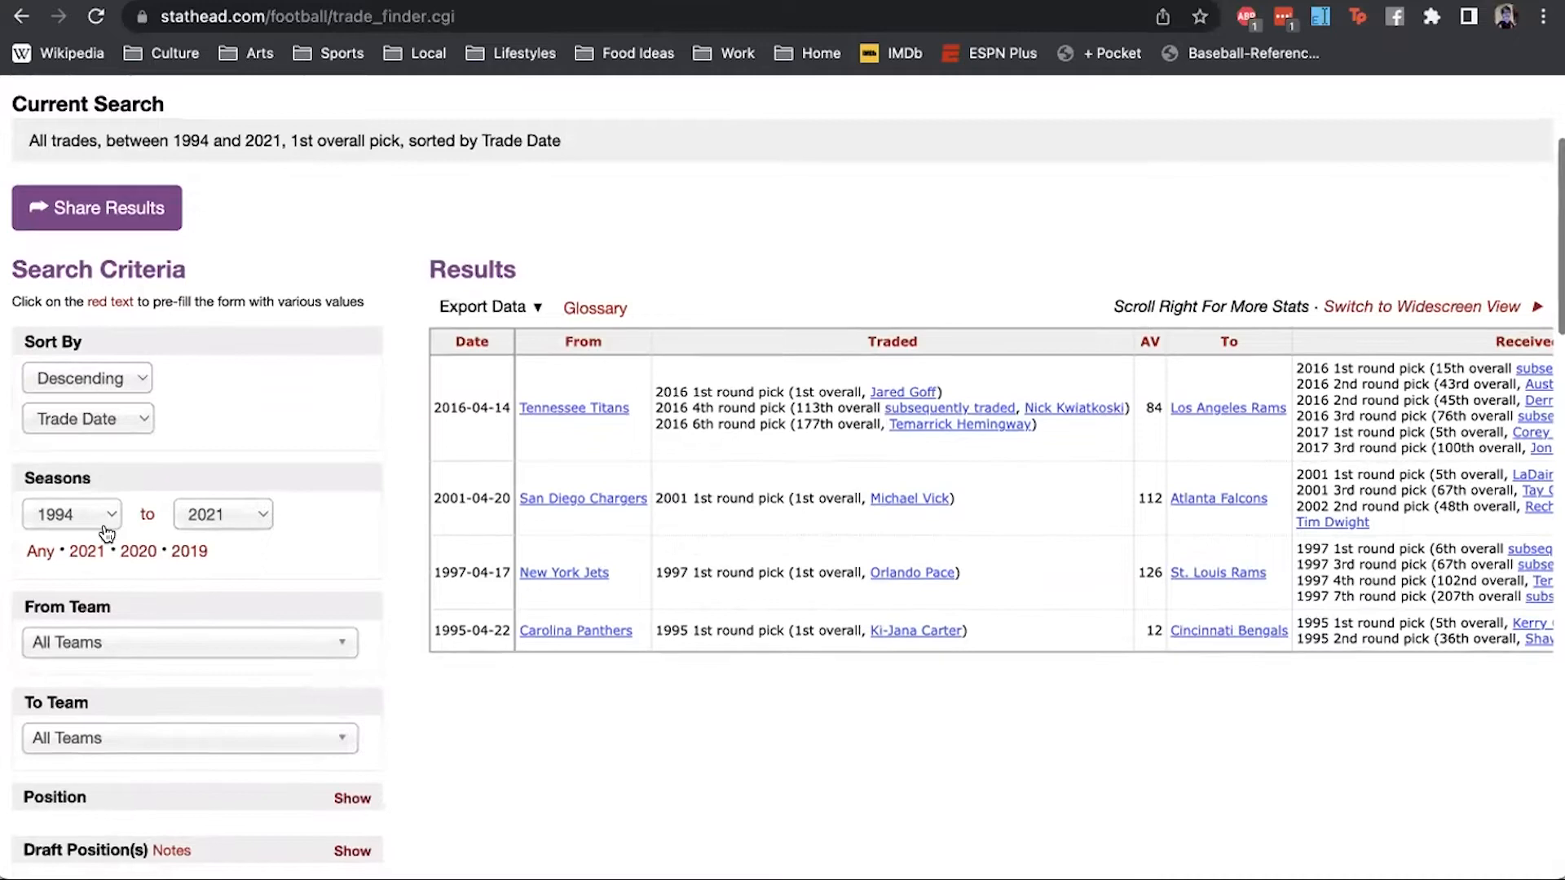
scroll(107, 534, down, 3)
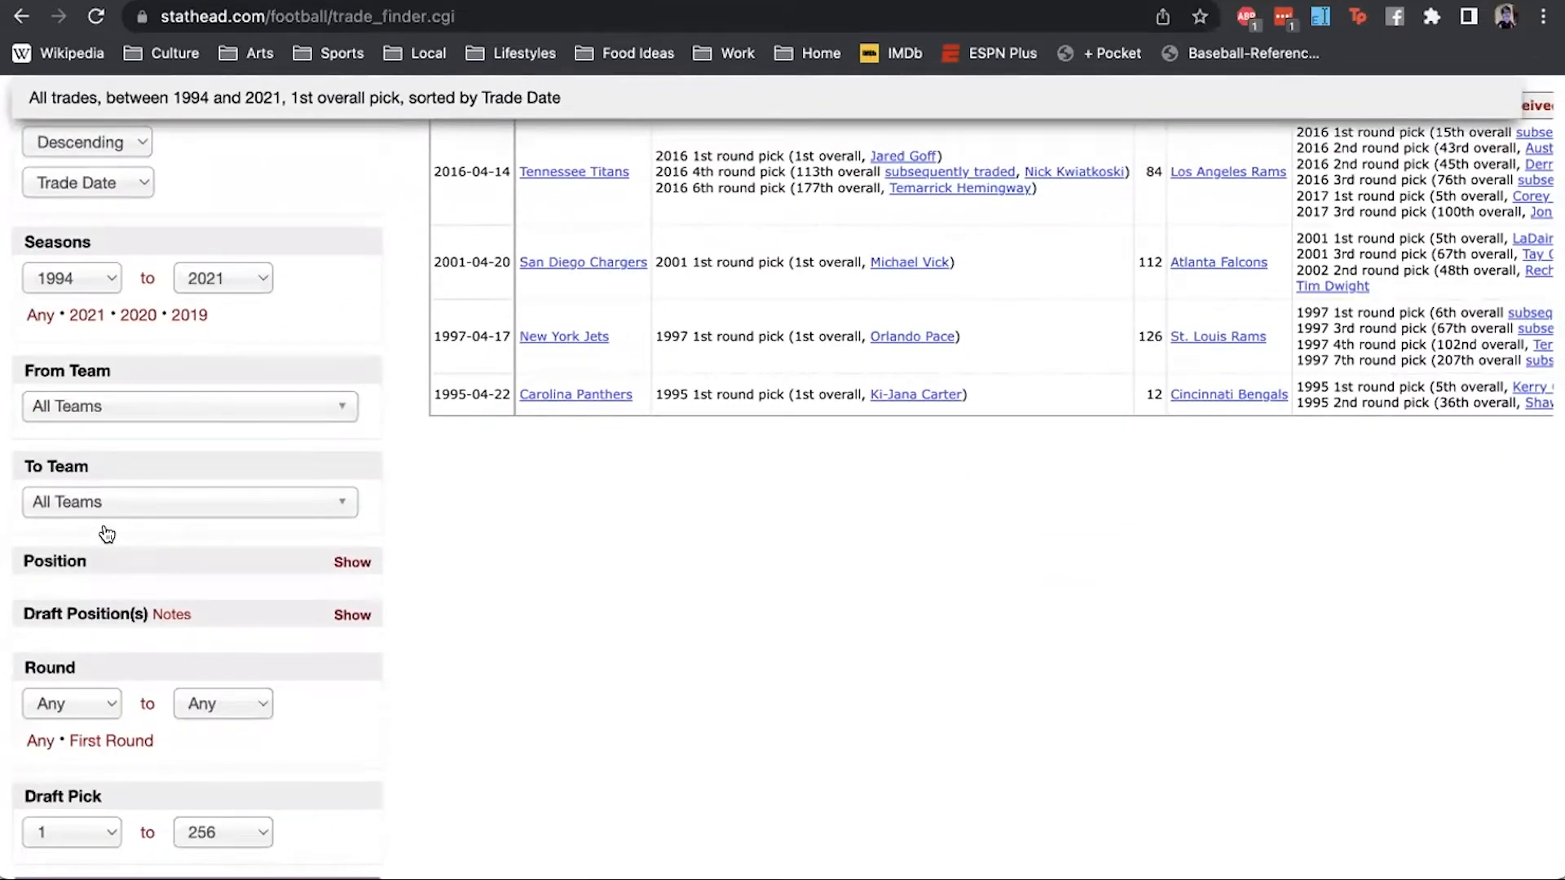
scroll(106, 533, up, 4)
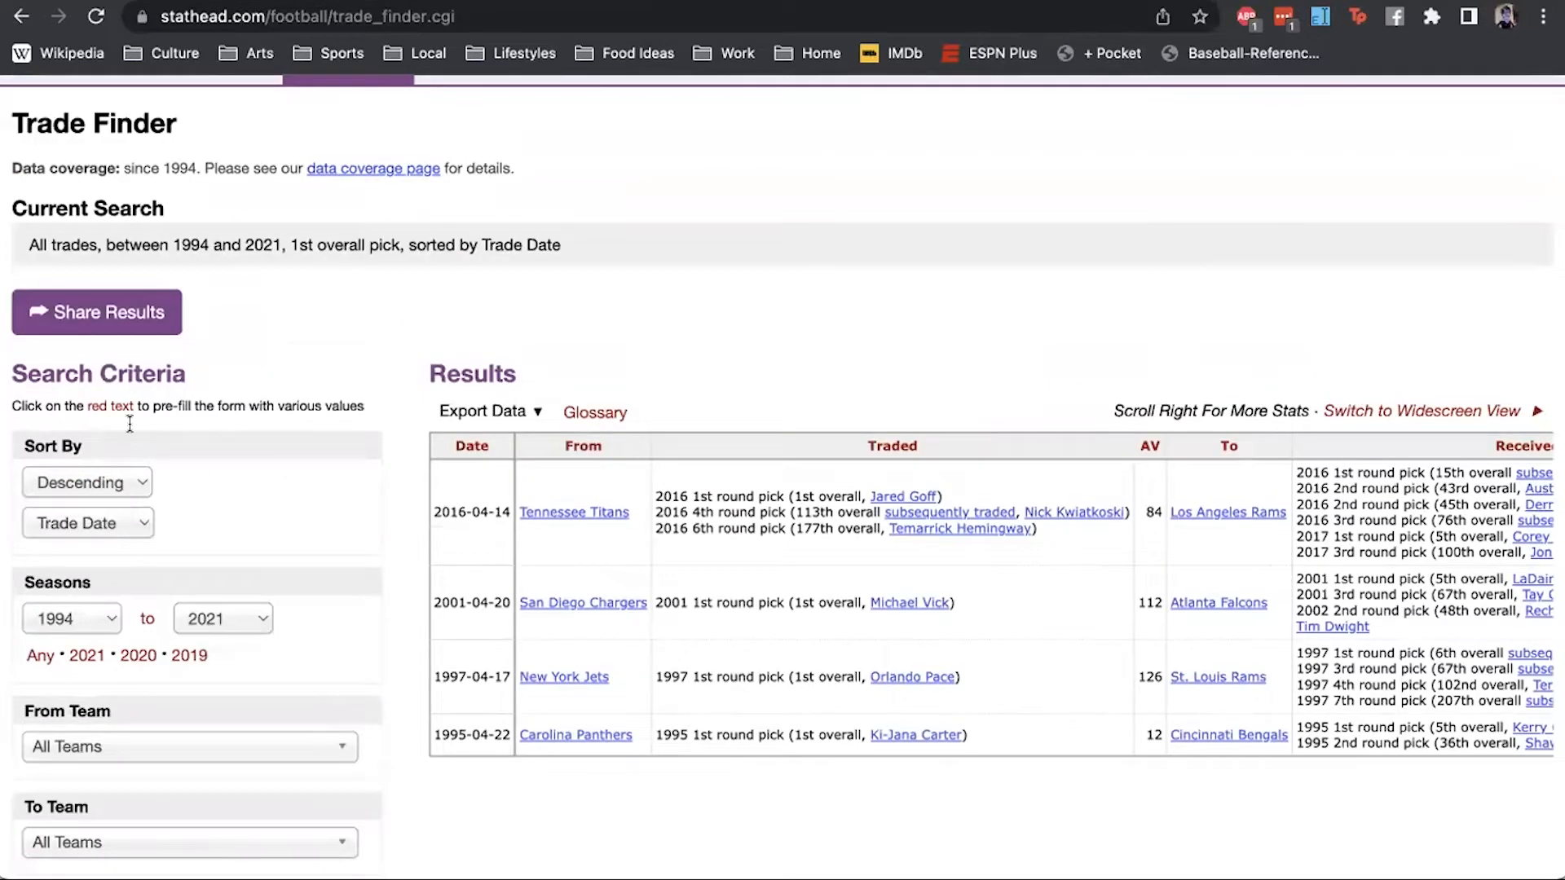
click(615, 465)
scroll(549, 395, down, 2)
scroll(611, 360, down, 1)
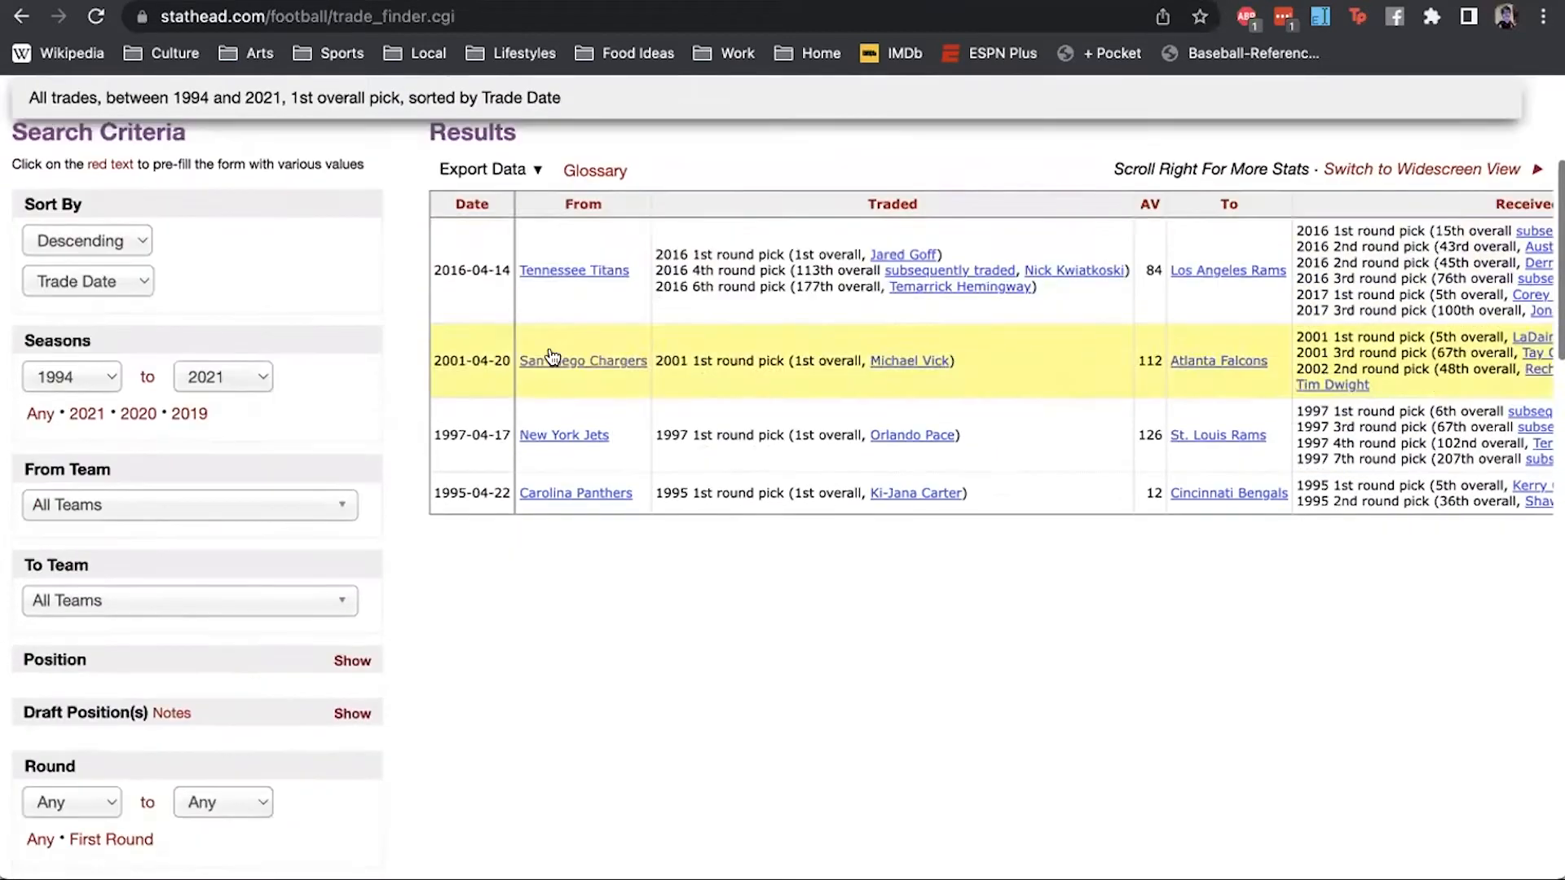
scroll(499, 301, up, 3)
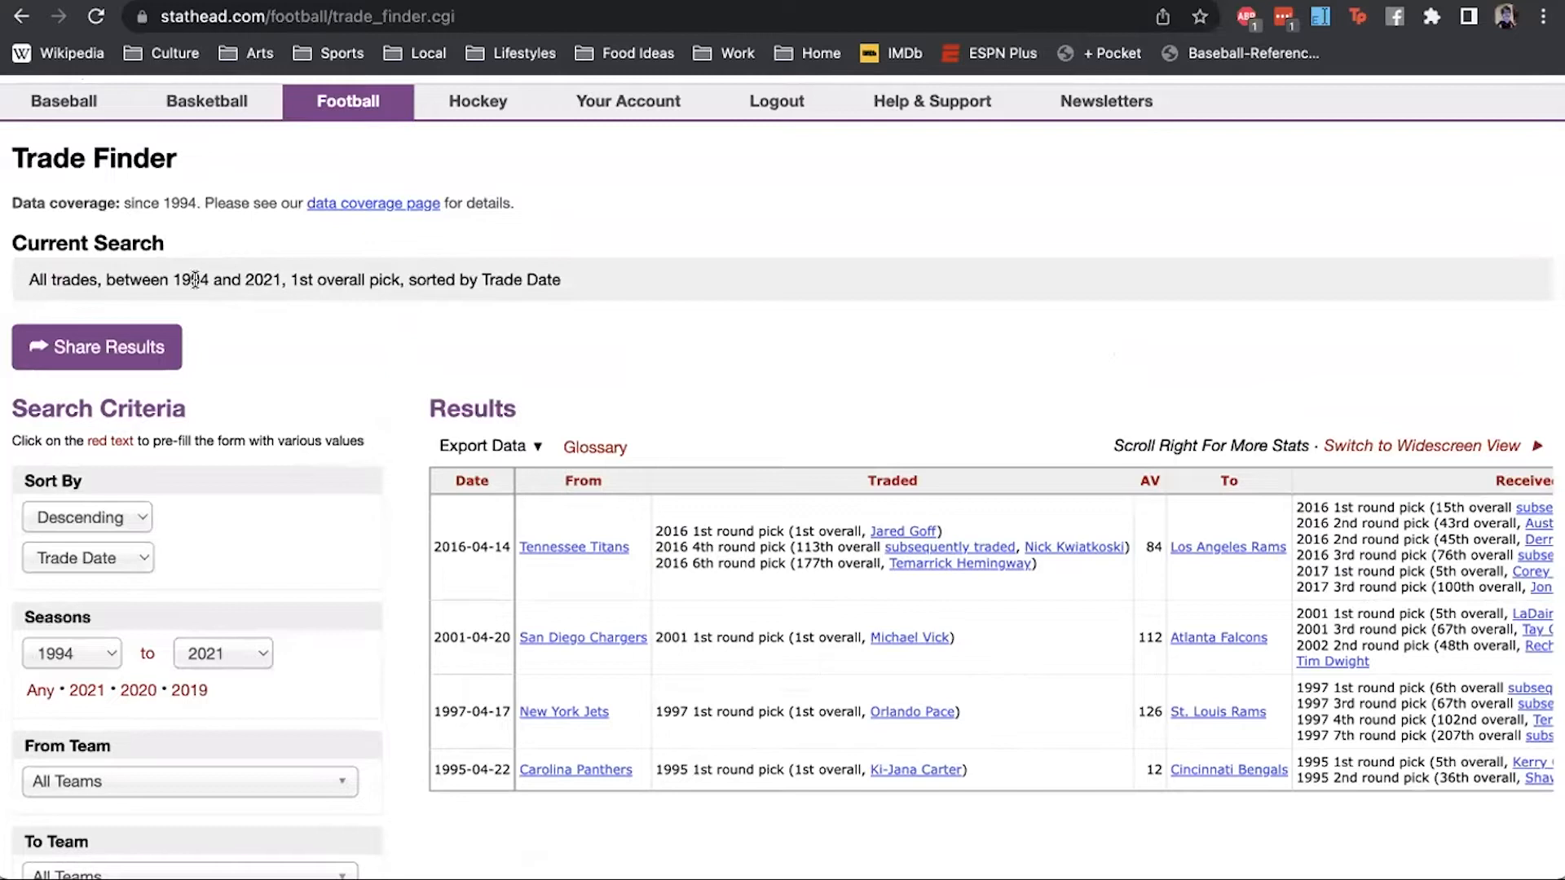
scroll(617, 362, down, 3)
scroll(617, 362, up, 1)
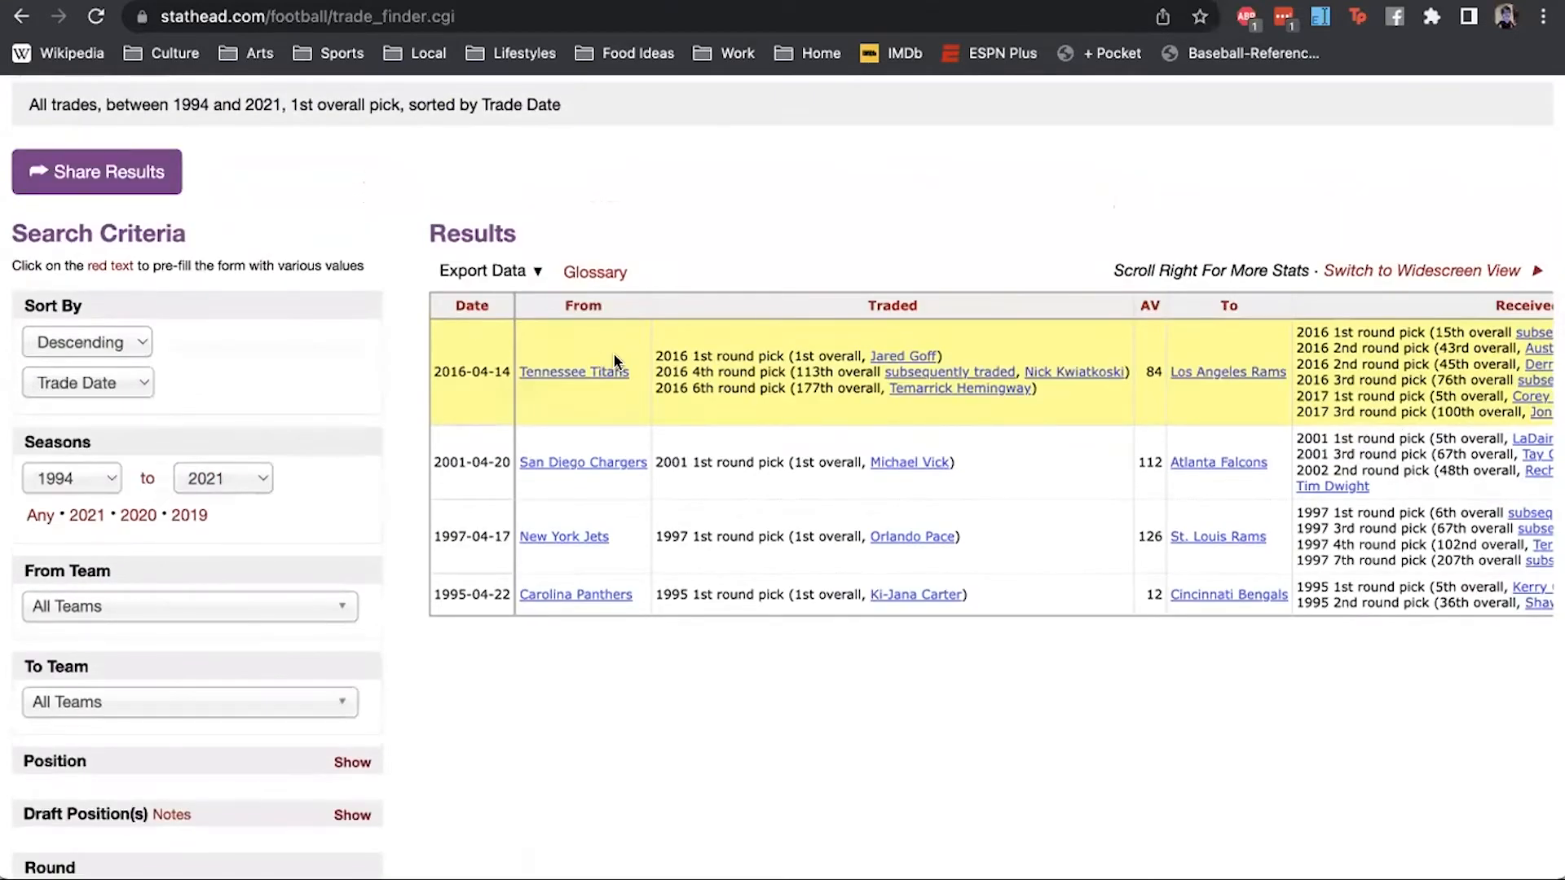
scroll(615, 362, right, 5)
scroll(615, 356, left, 5)
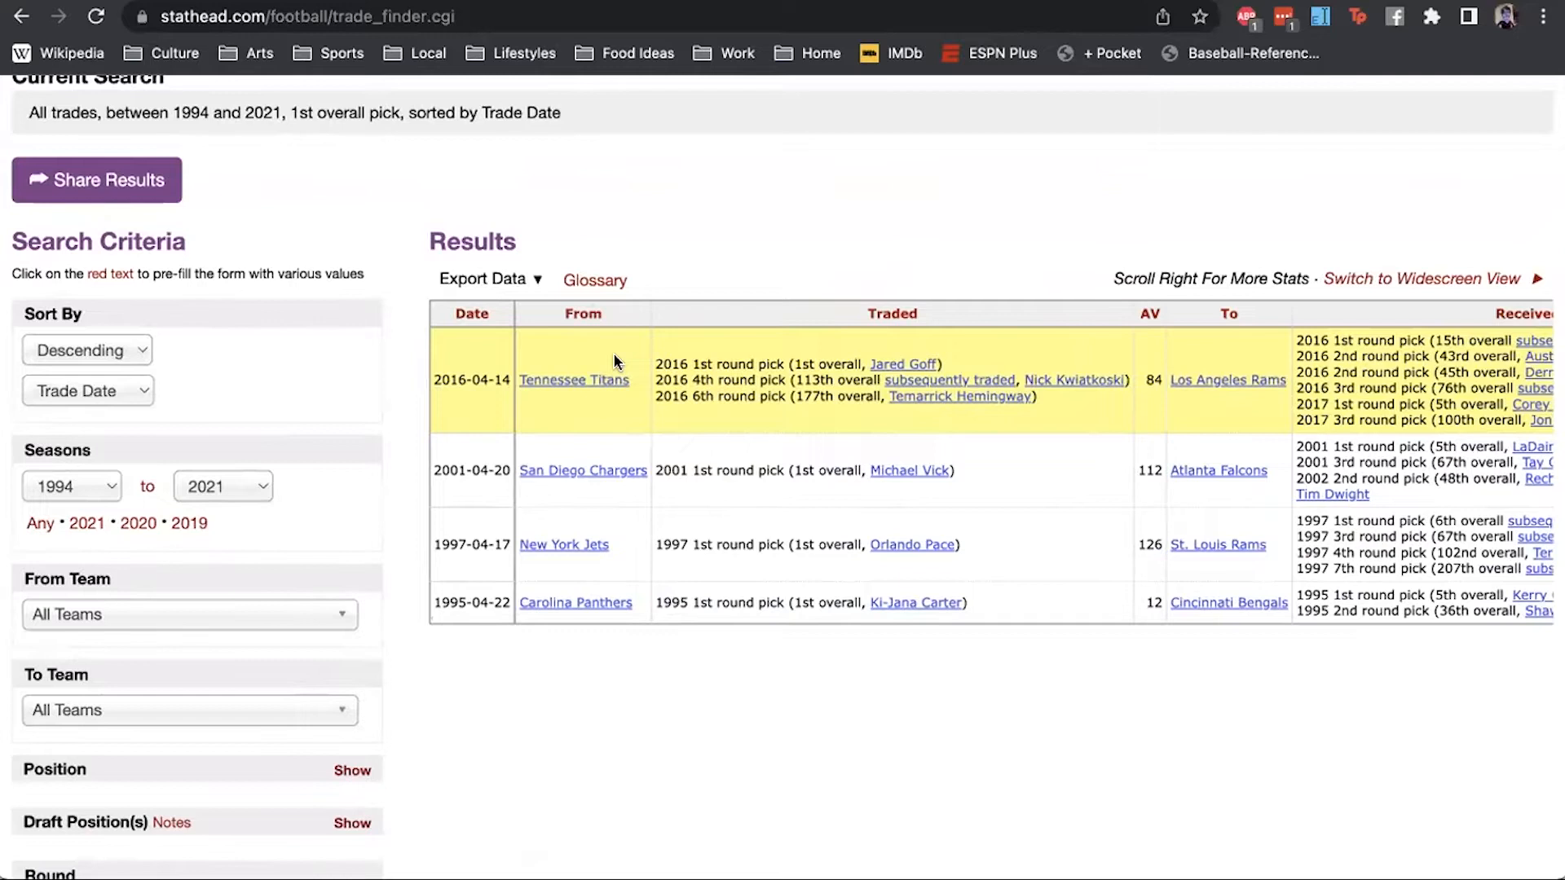
scroll(364, 381, down, 5)
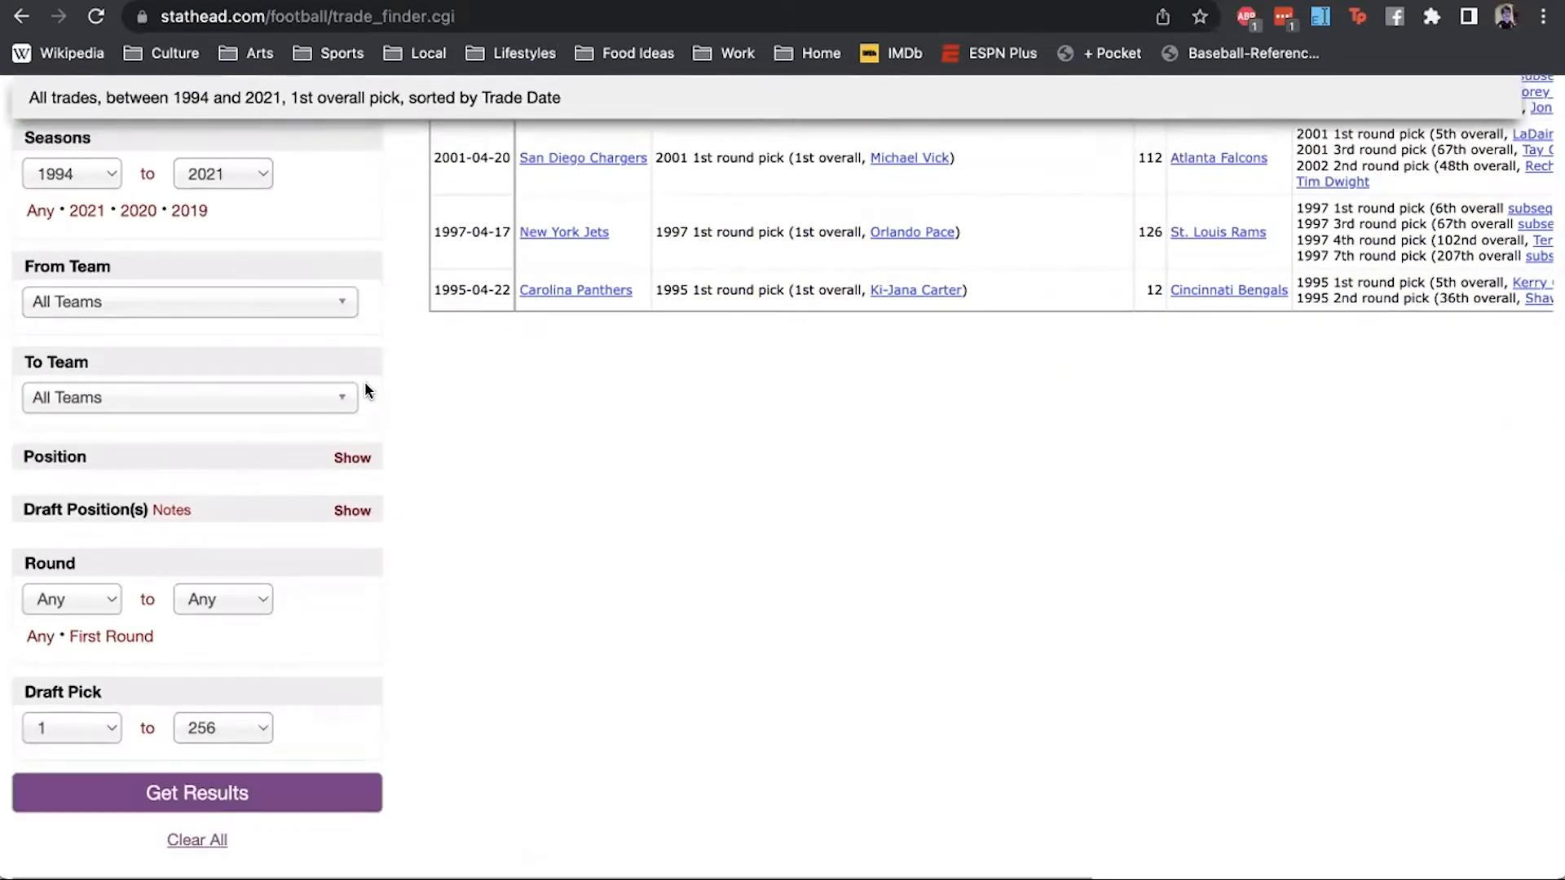
- Set the Round filter to 2 in the trade search criteria
scroll(364, 381, down, 2)
click(65, 592)
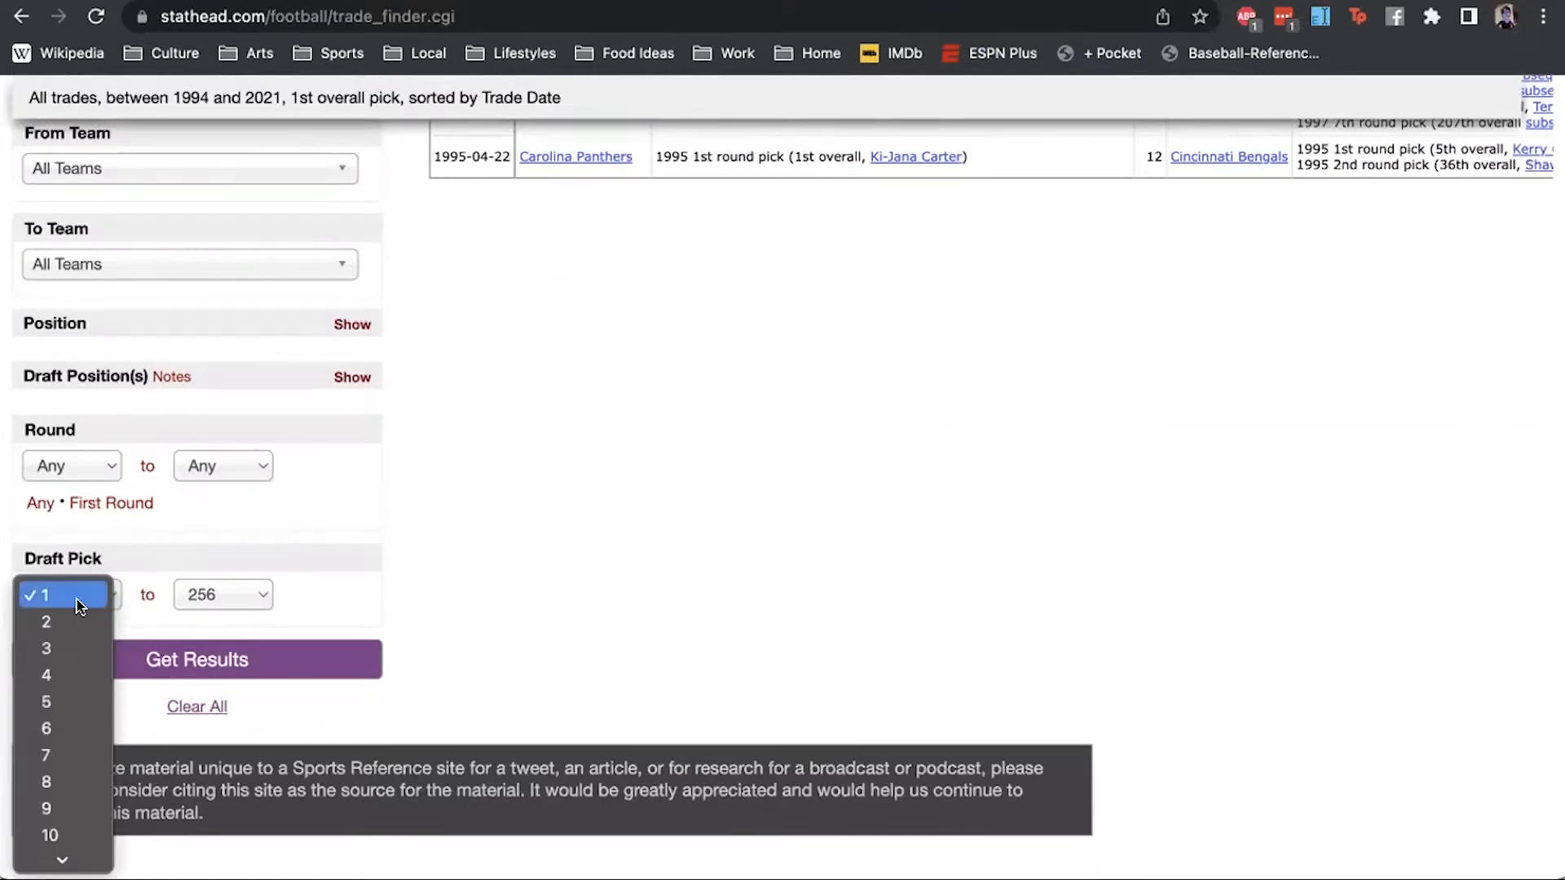
click(114, 529)
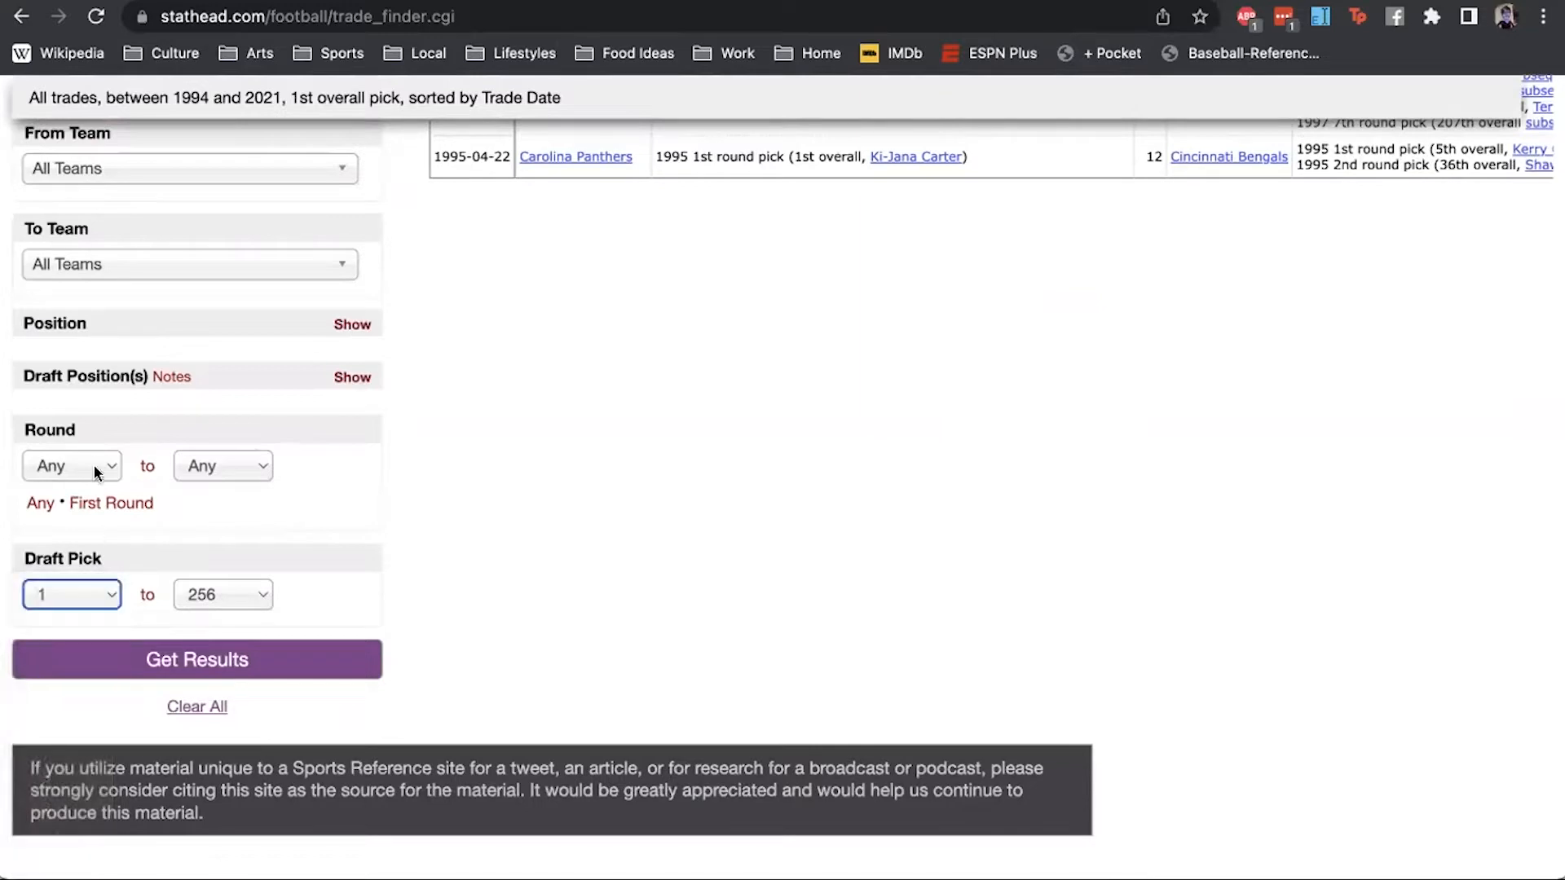
click(95, 466)
click(136, 481)
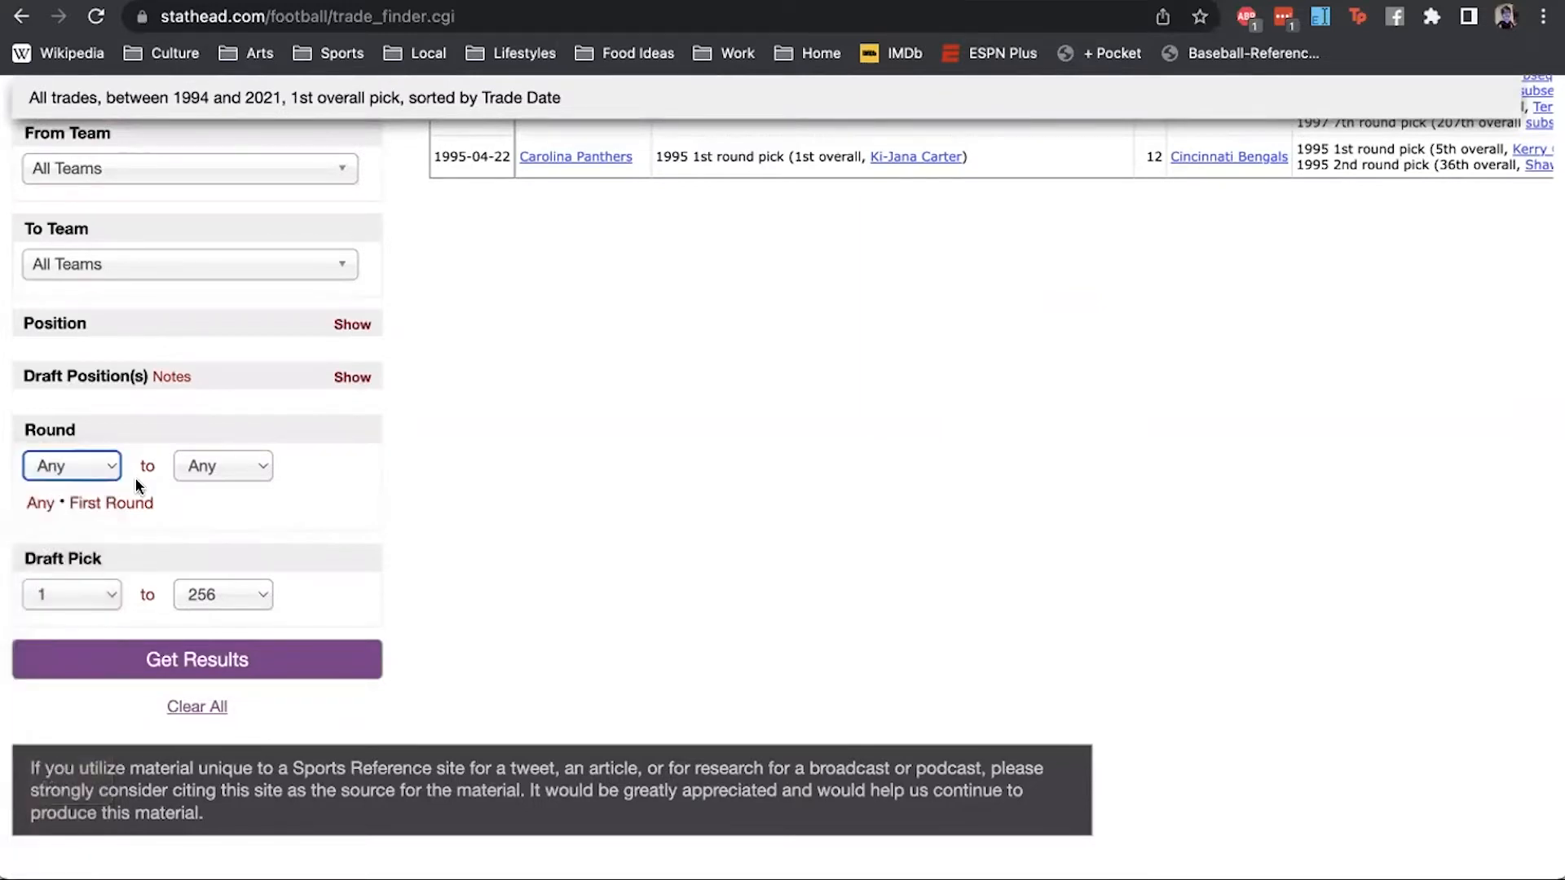
click(87, 472)
click(70, 519)
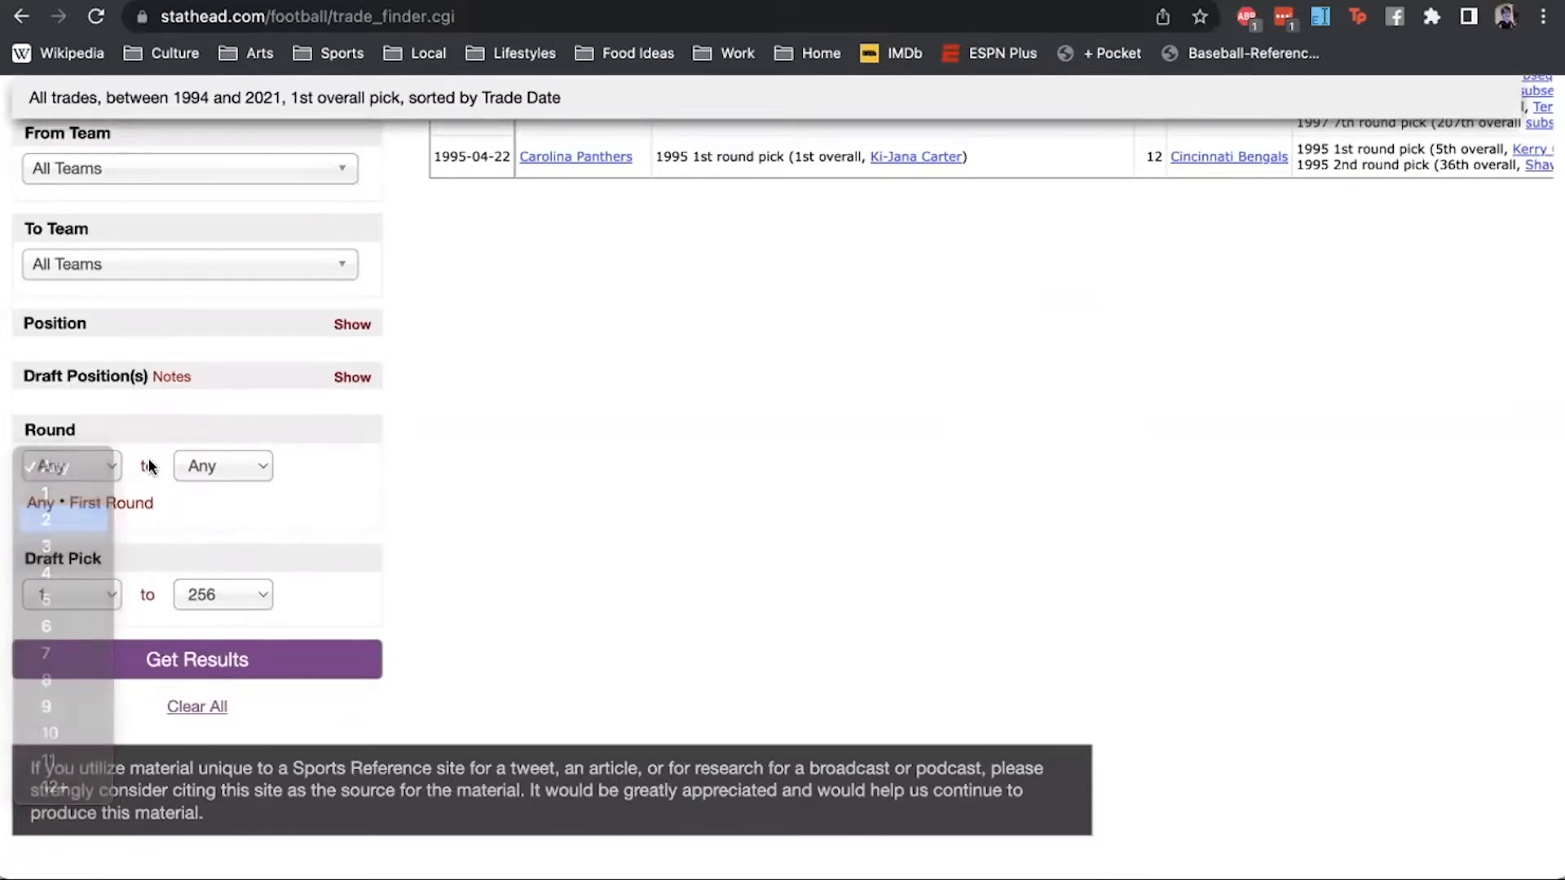
- Get the results for trades involving second-round picks and look through the list
scroll(208, 523, up, 2)
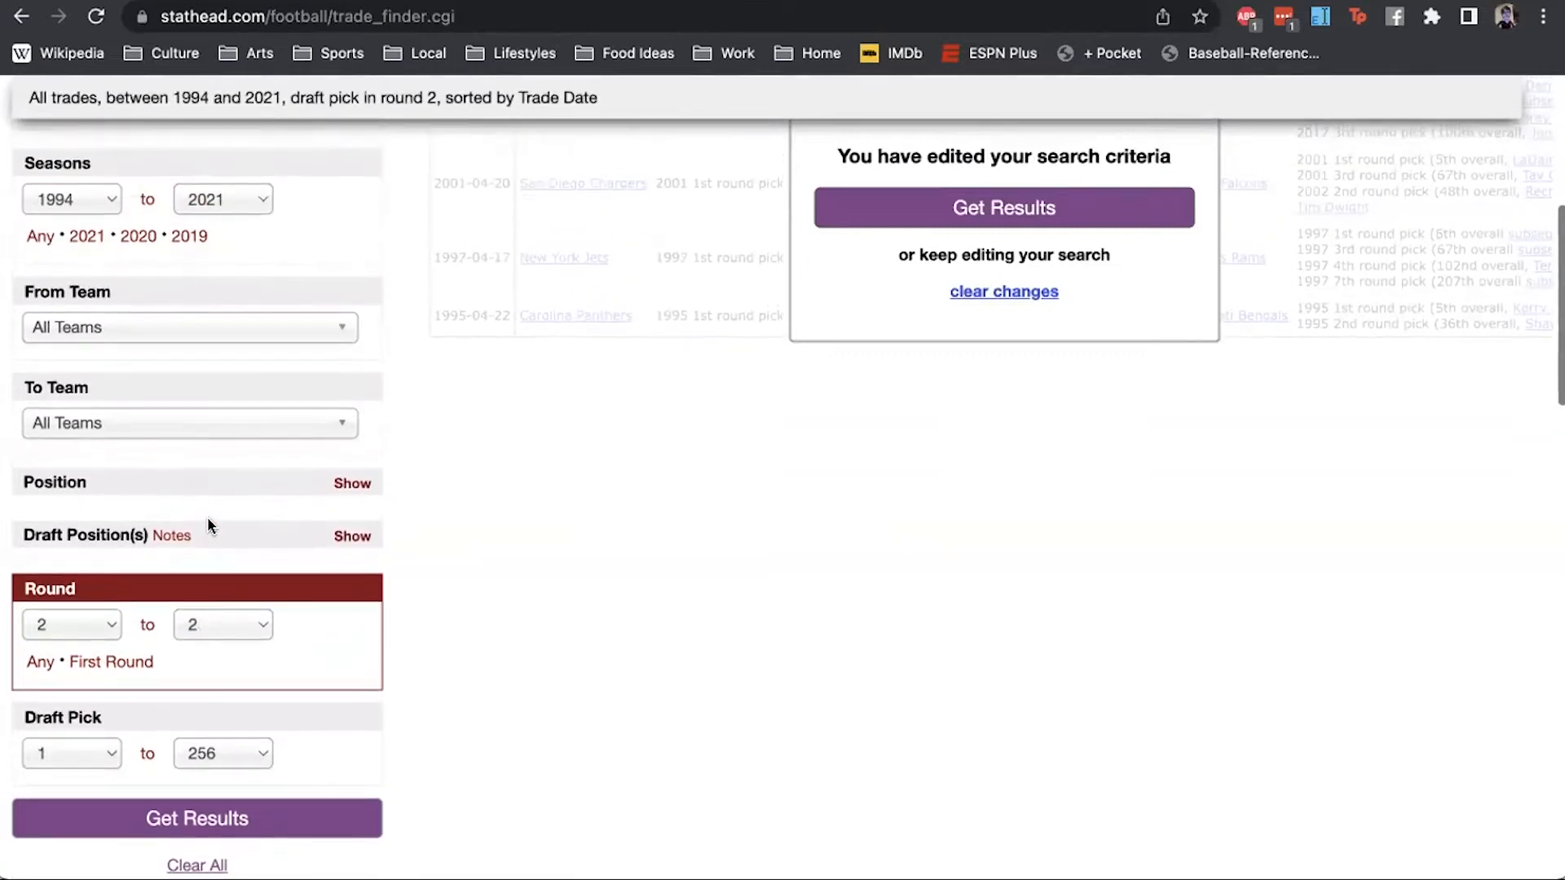
scroll(208, 518, up, 2)
scroll(153, 616, down, 3)
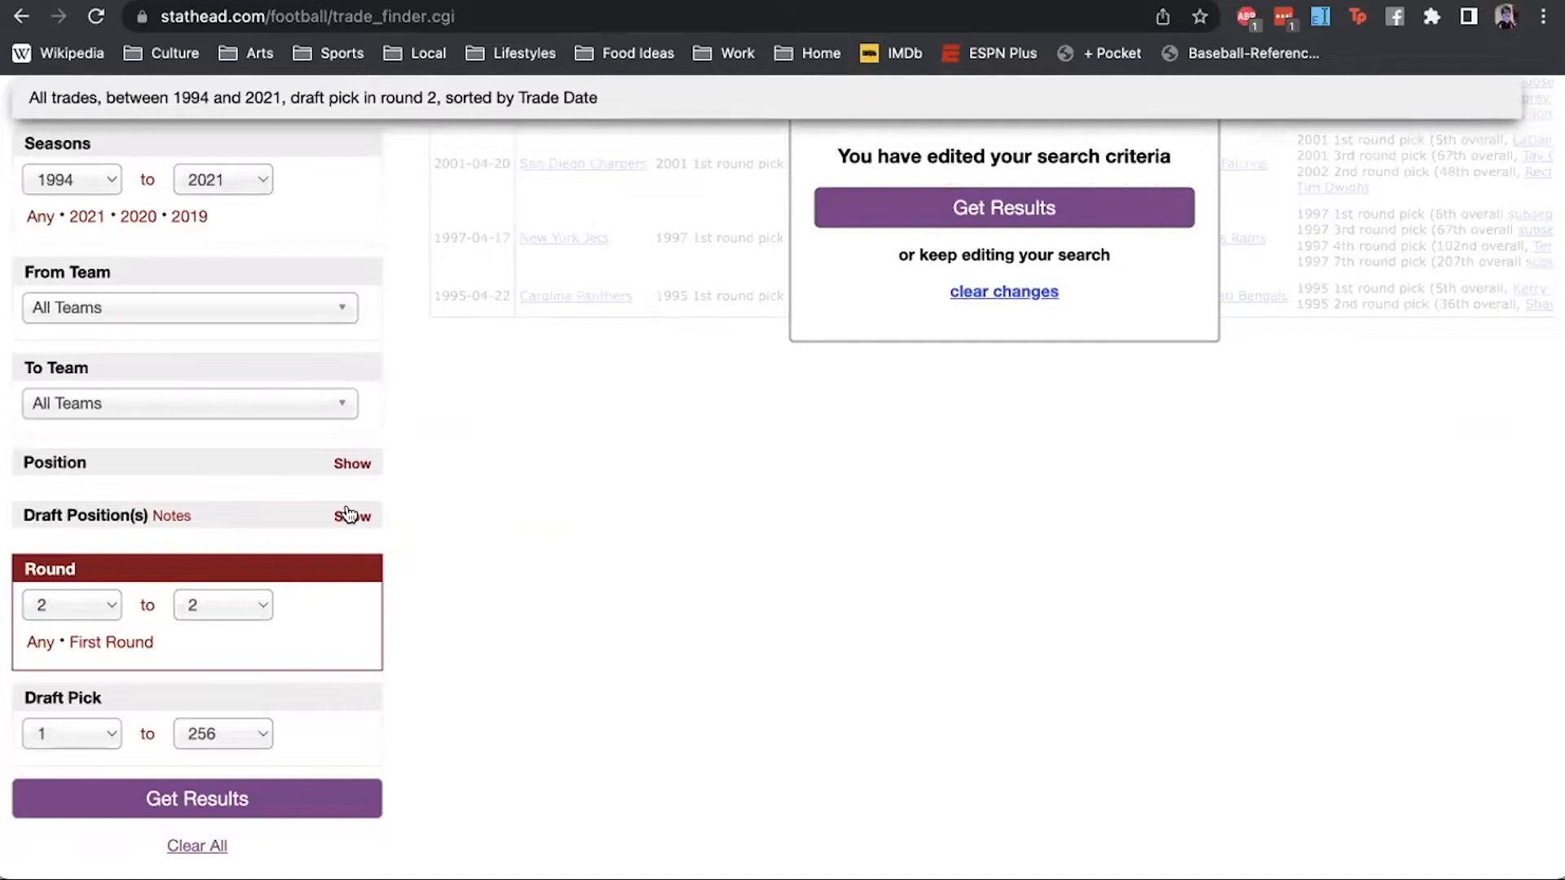
click(915, 203)
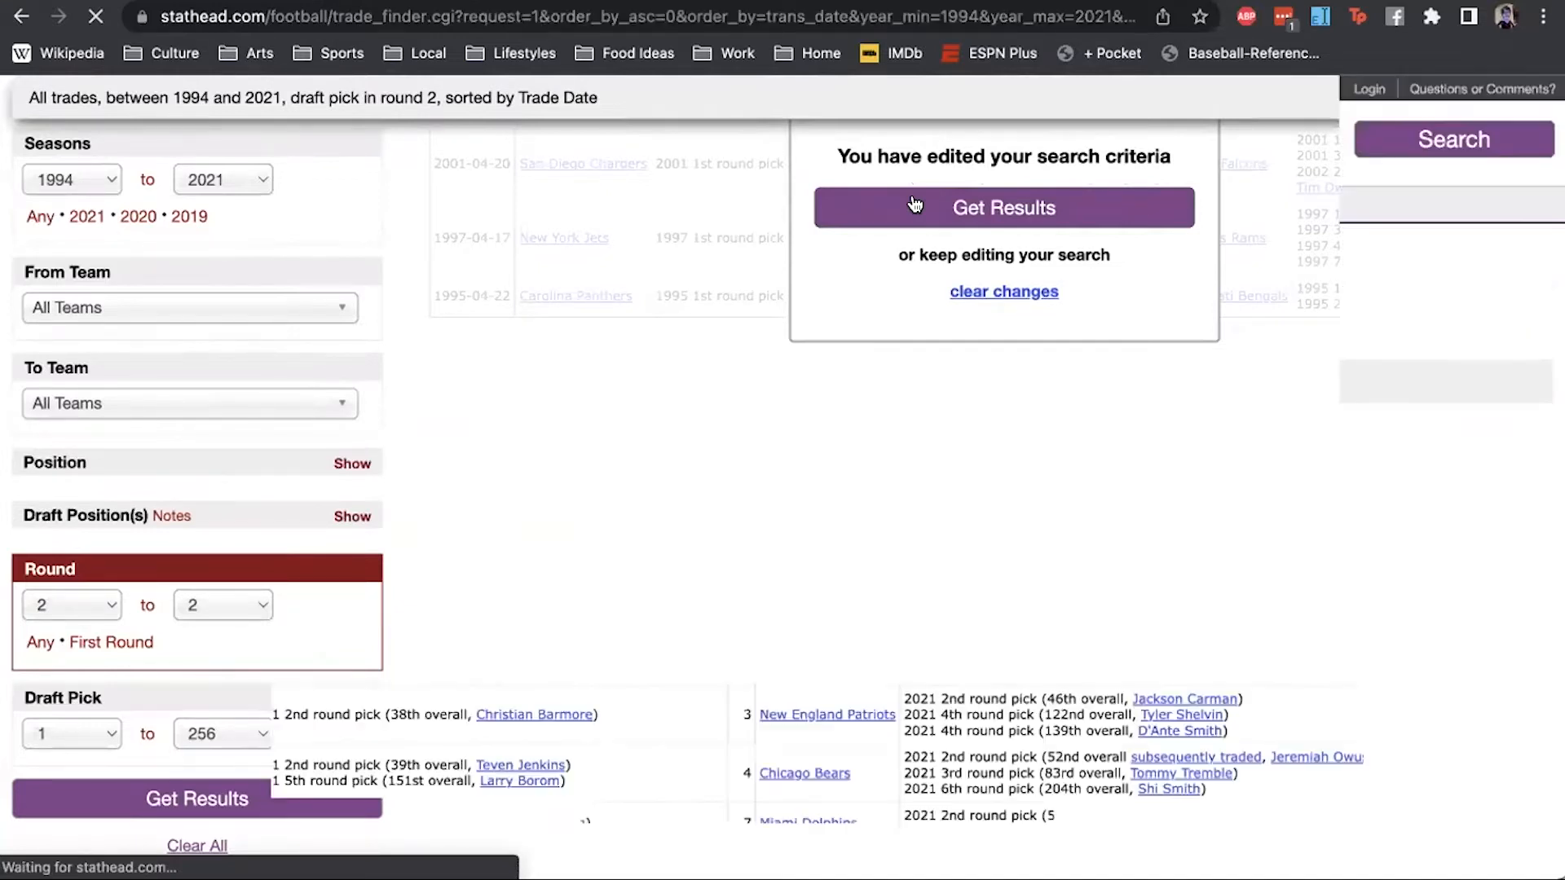
scroll(96, 410, down, 2)
scroll(163, 432, down, 1)
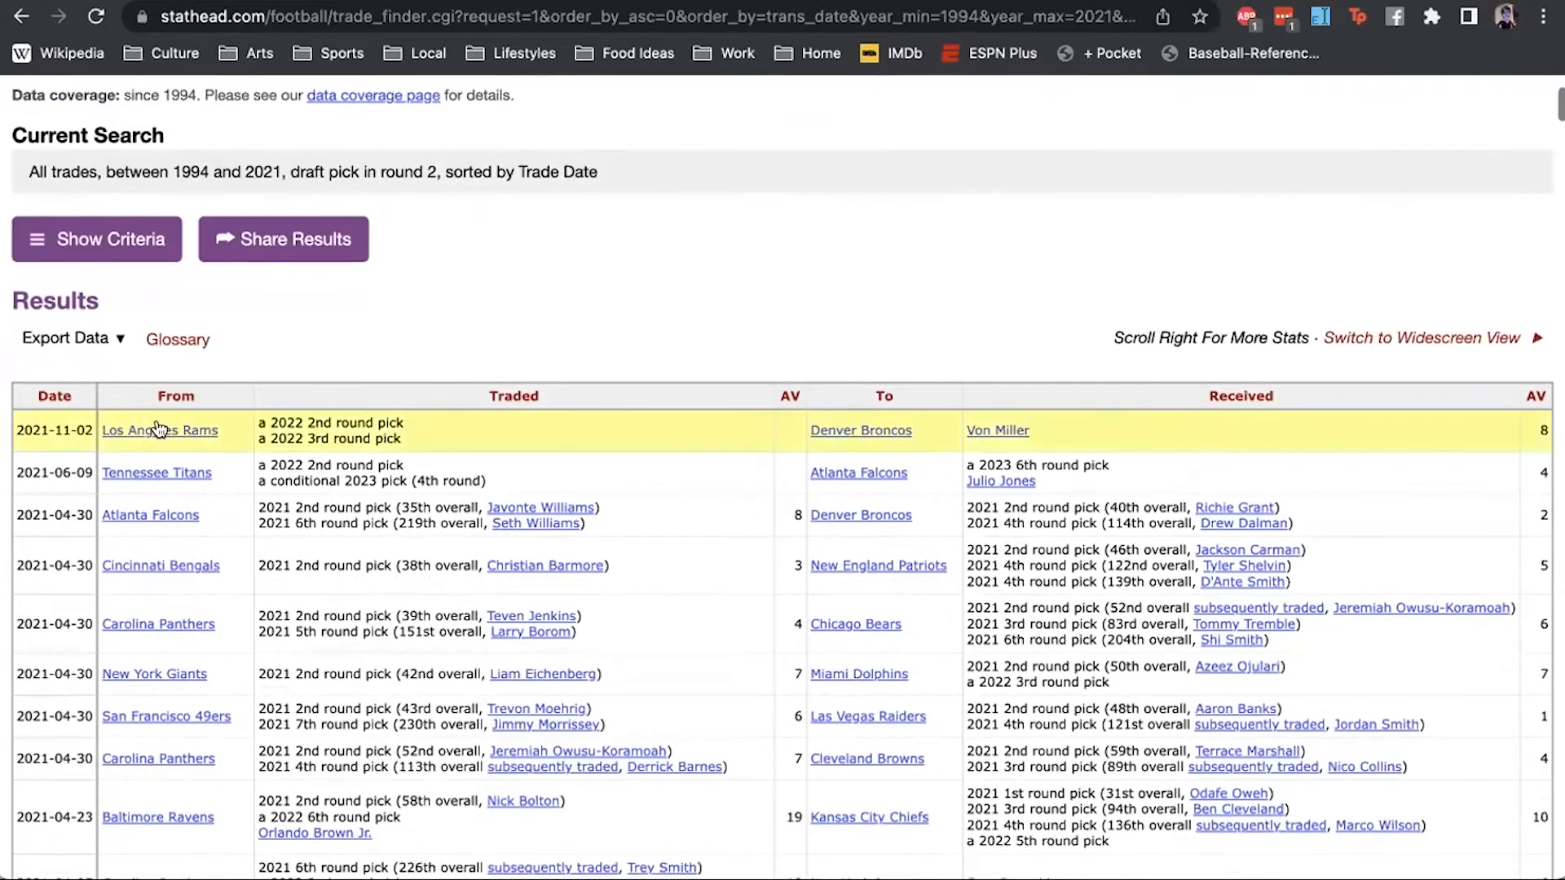
scroll(191, 436, down, 1)
scroll(192, 438, down, 5)
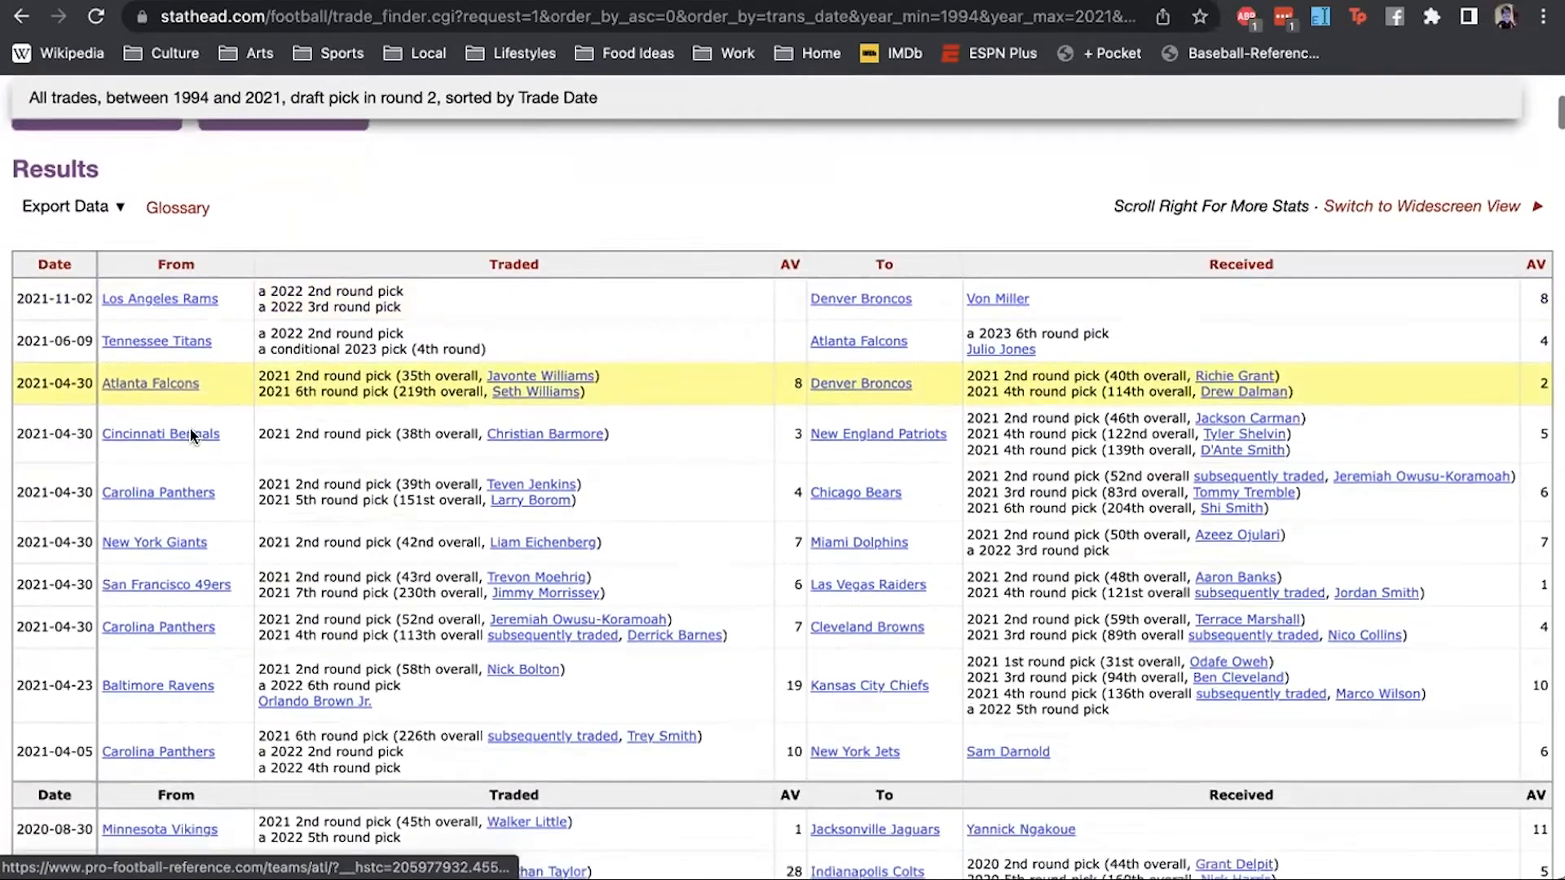
scroll(191, 436, up, 9)
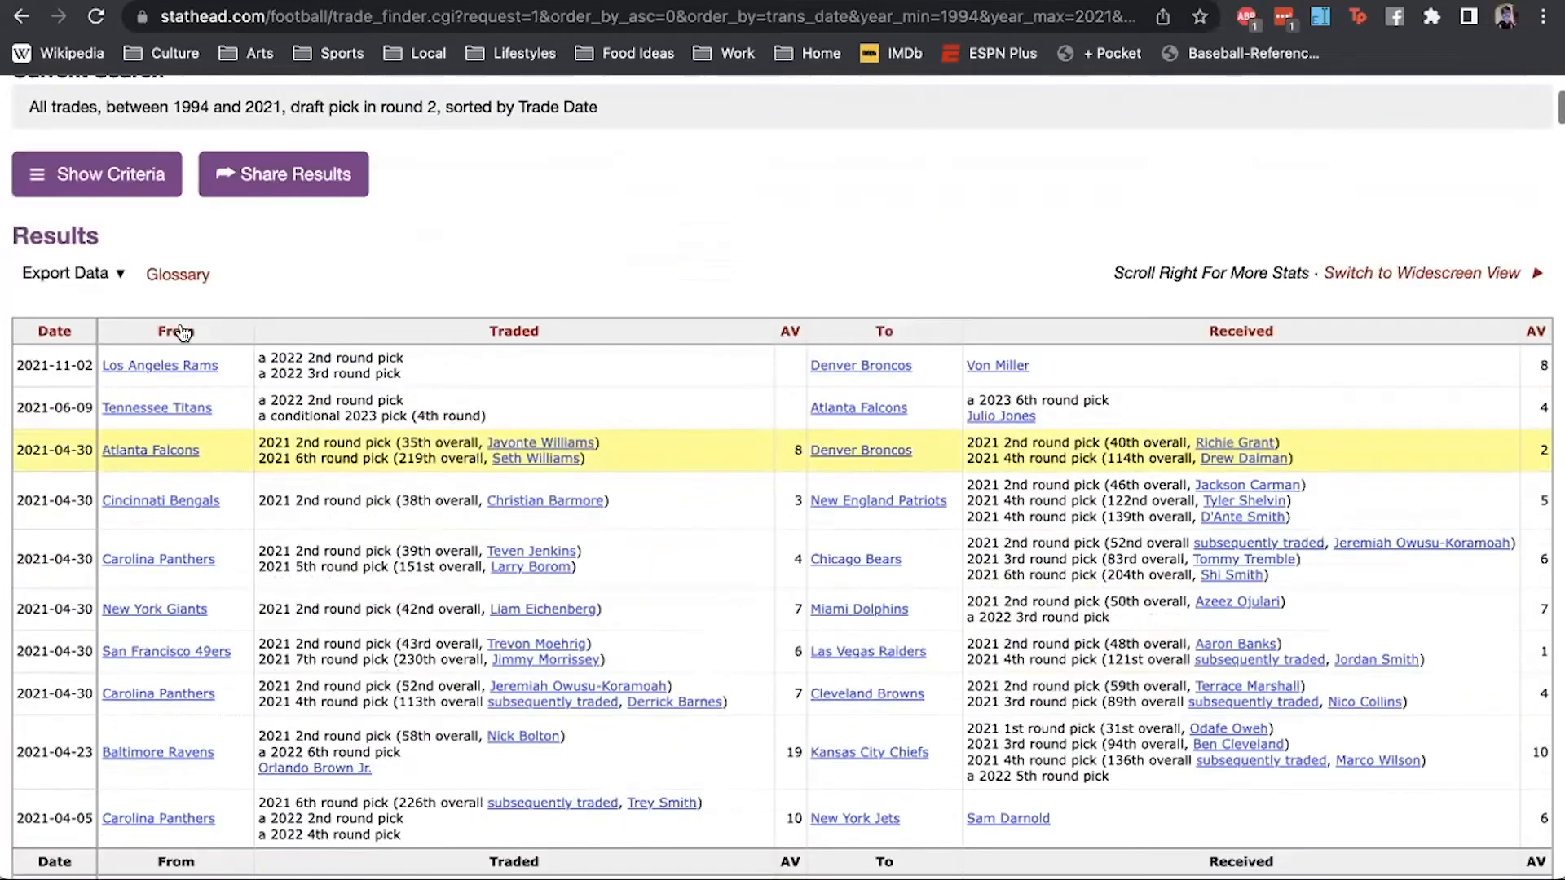
- Show the search criteria, expand the Position filter, and check the Draft Position(s) options before collapsing them again
click(102, 169)
scroll(198, 311, down, 5)
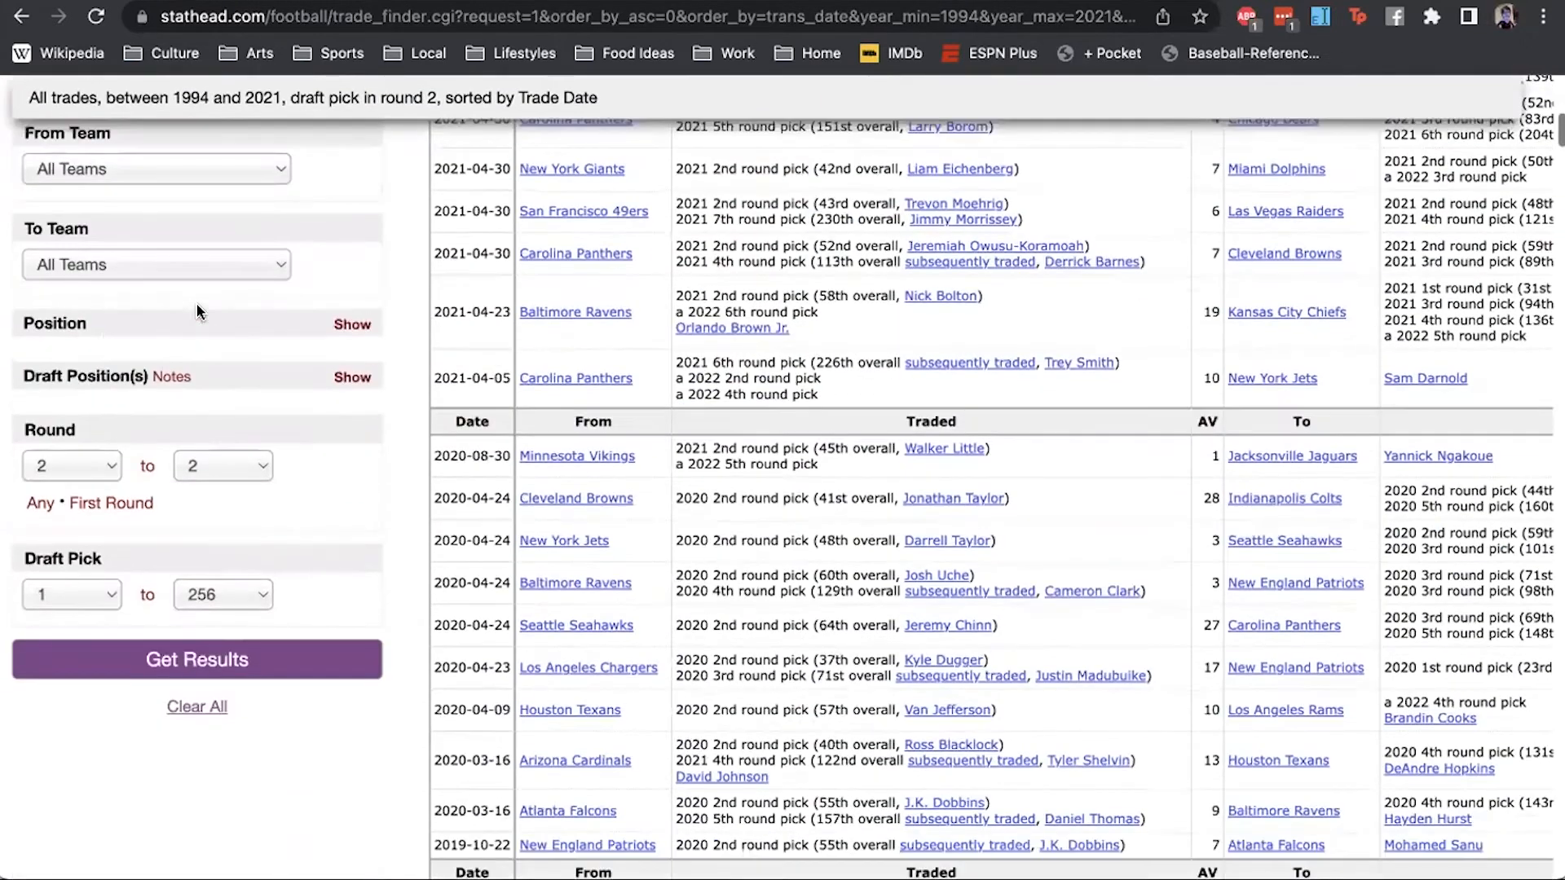
click(351, 326)
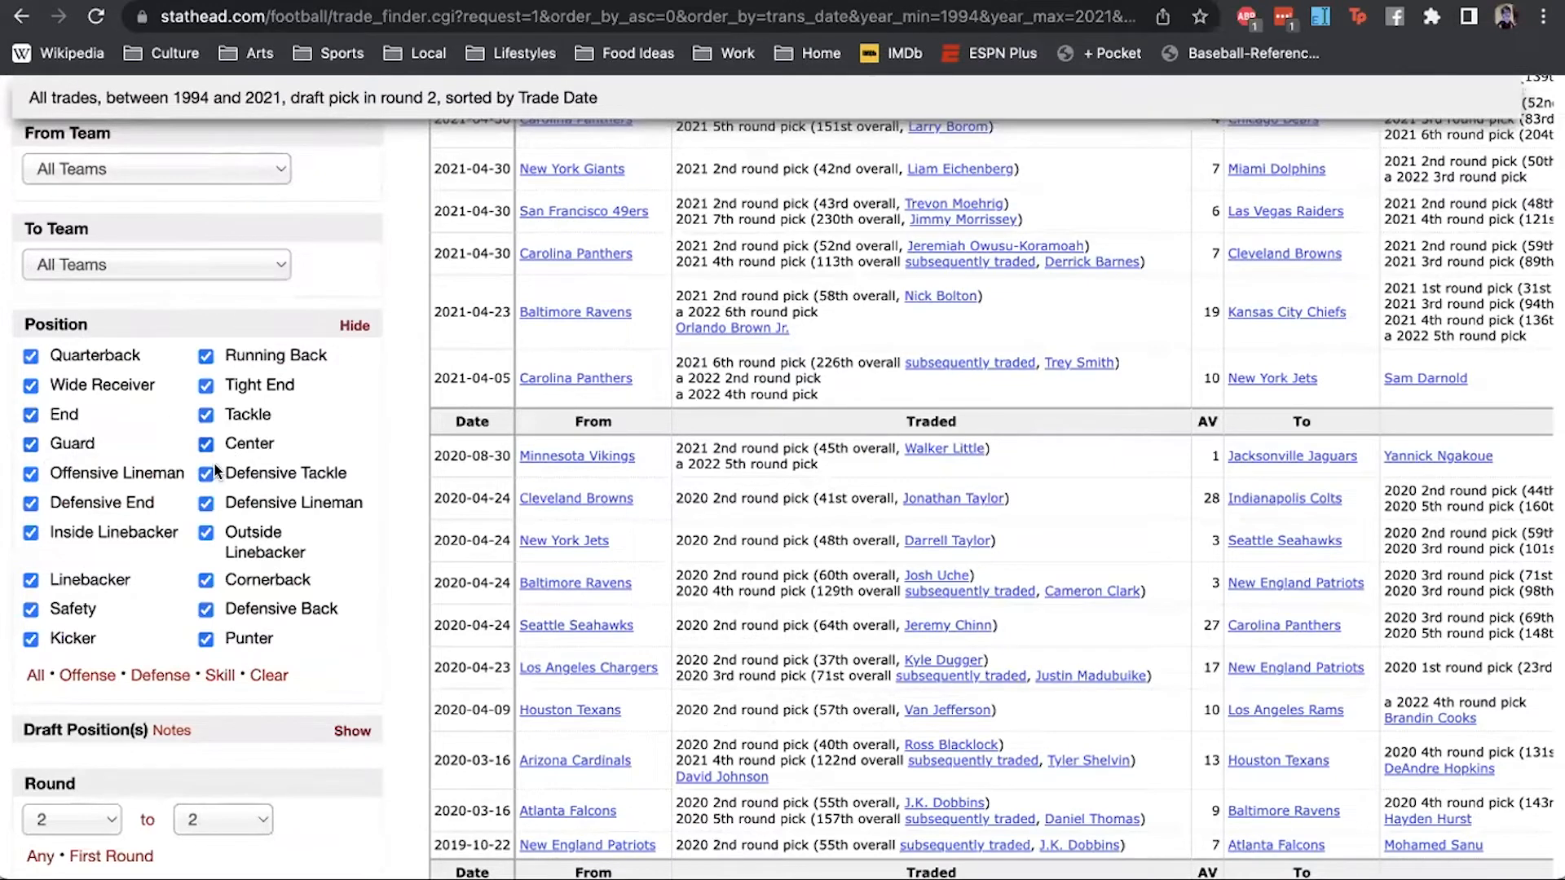
scroll(228, 407, down, 2)
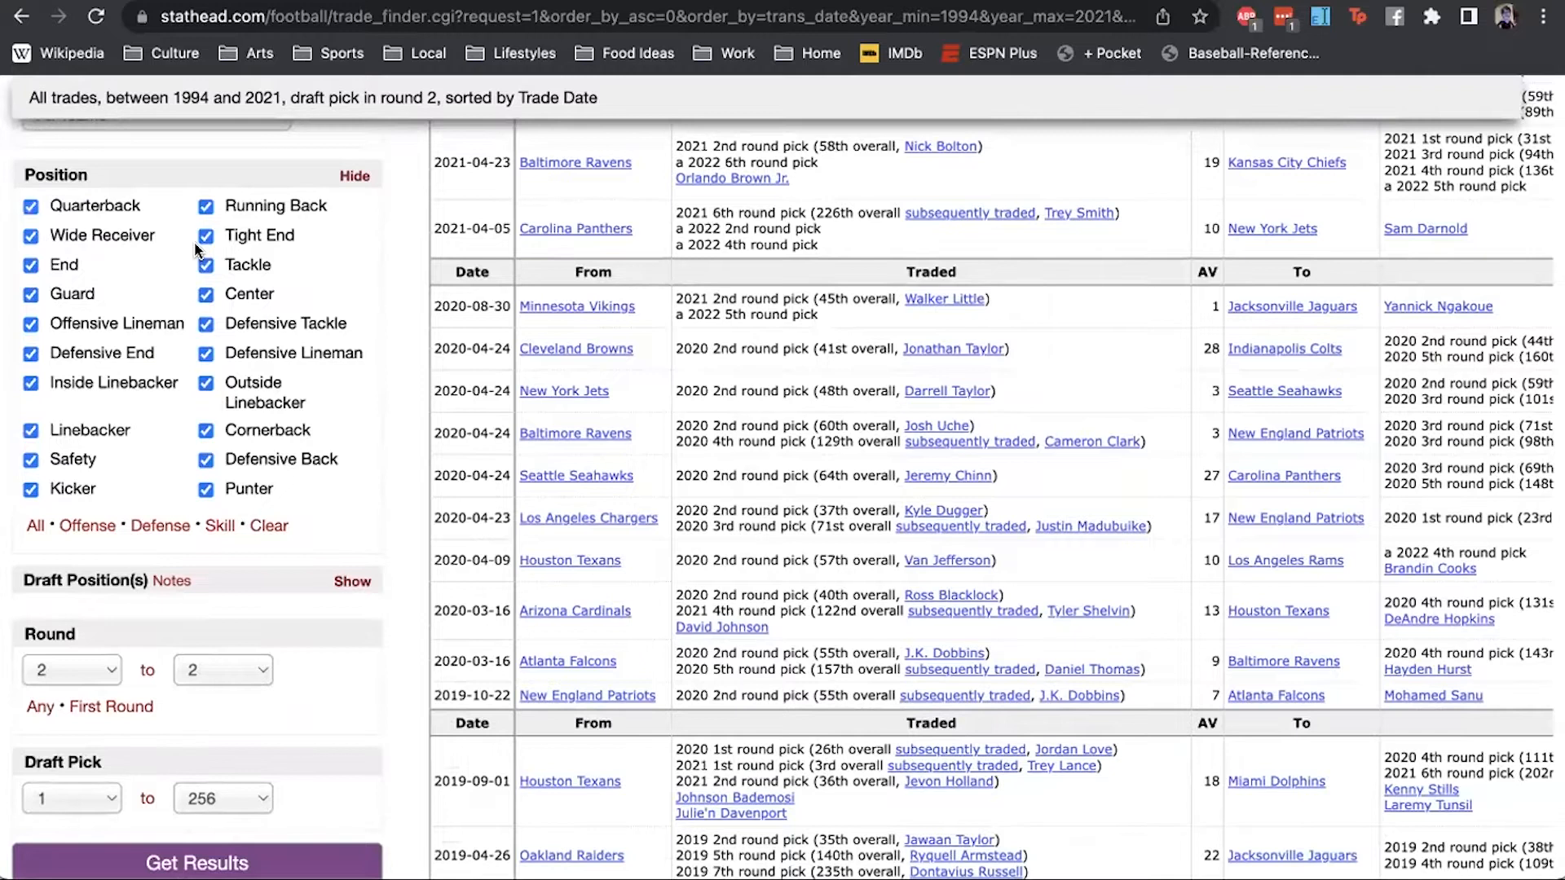
scroll(196, 249, down, 2)
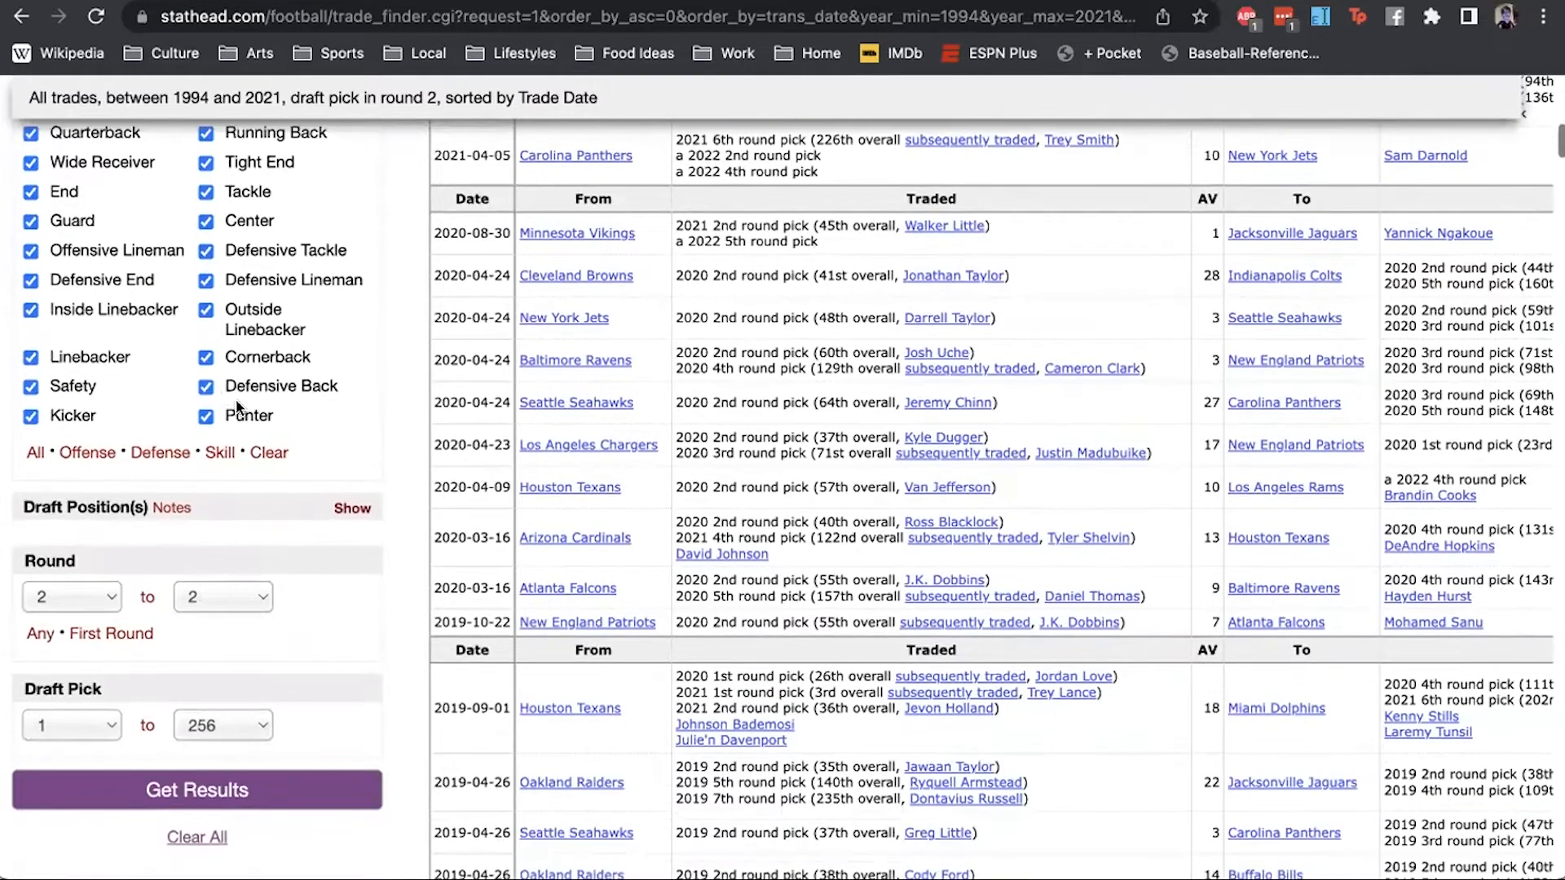
click(341, 511)
scroll(224, 496, down, 3)
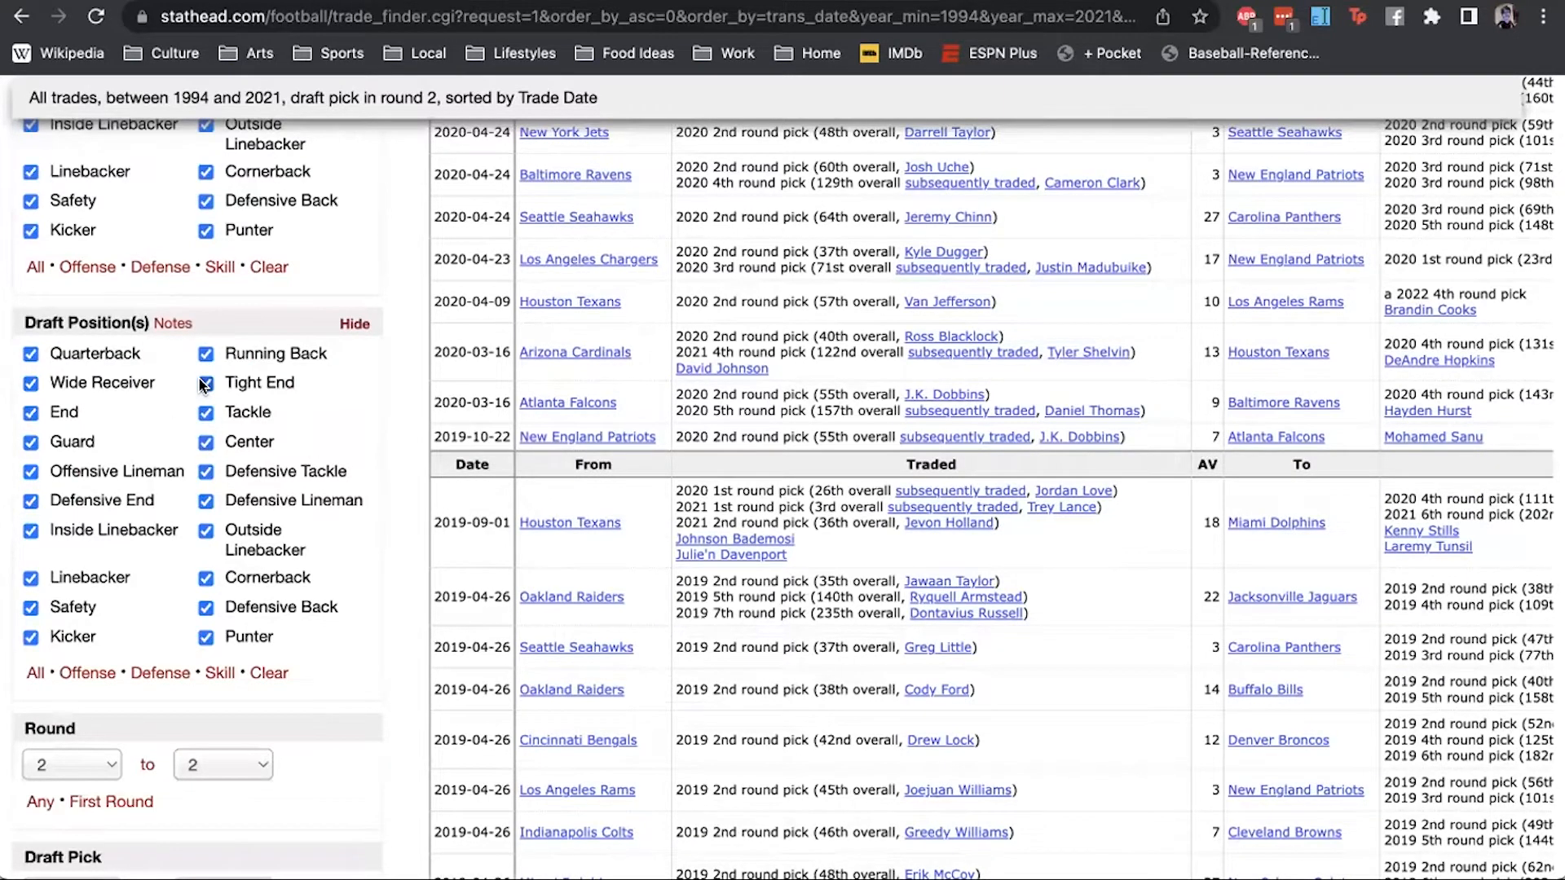
click(355, 324)
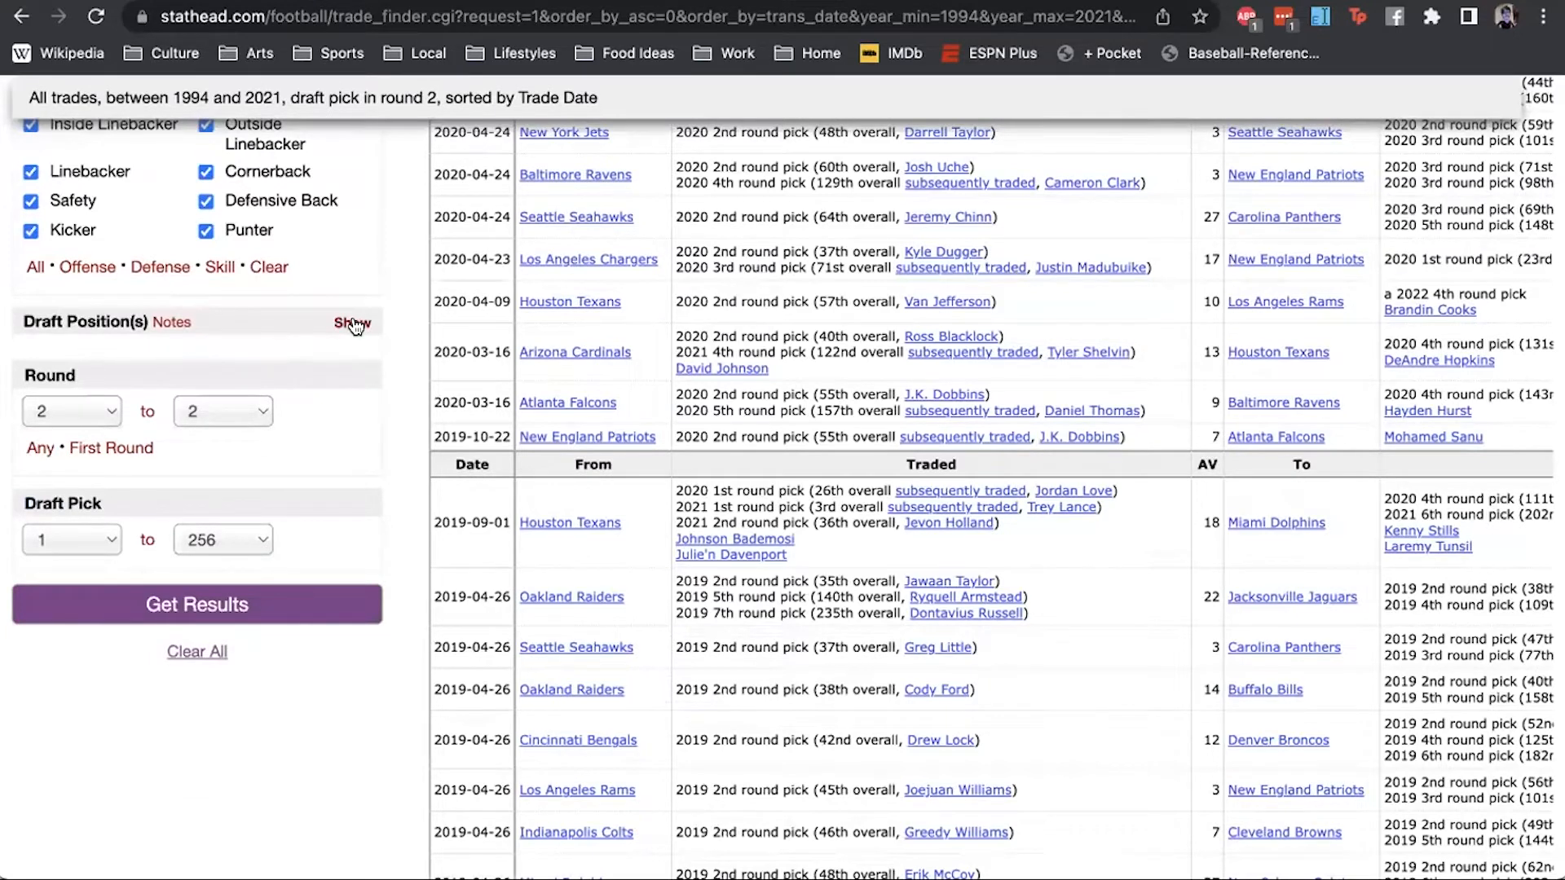
- Restrict the Position filter to Quarterback only and get the results
scroll(355, 324, up, 4)
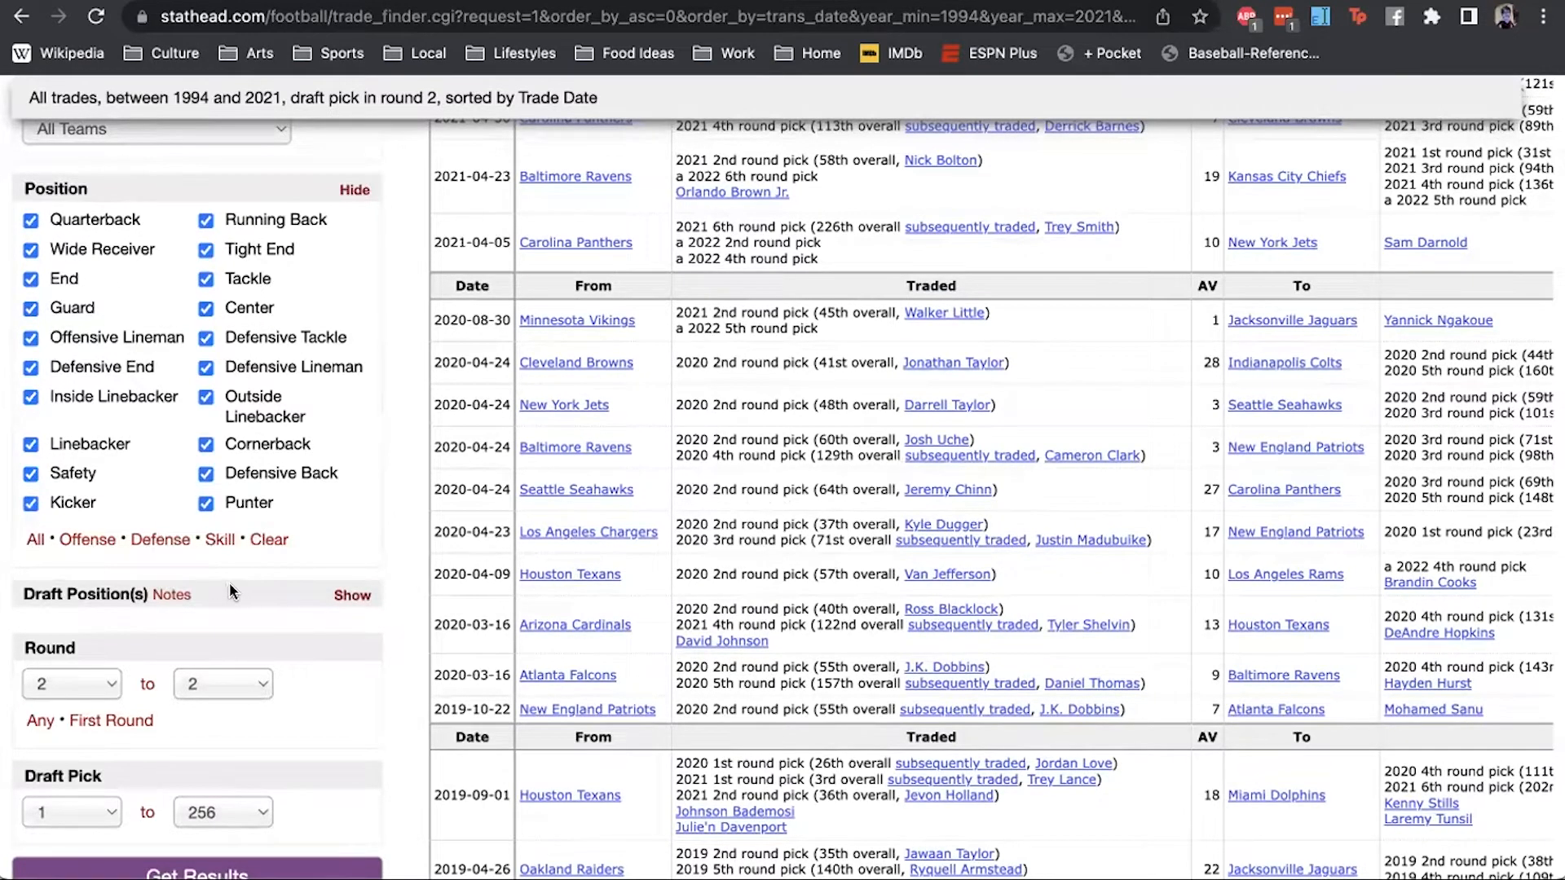
click(269, 540)
click(73, 222)
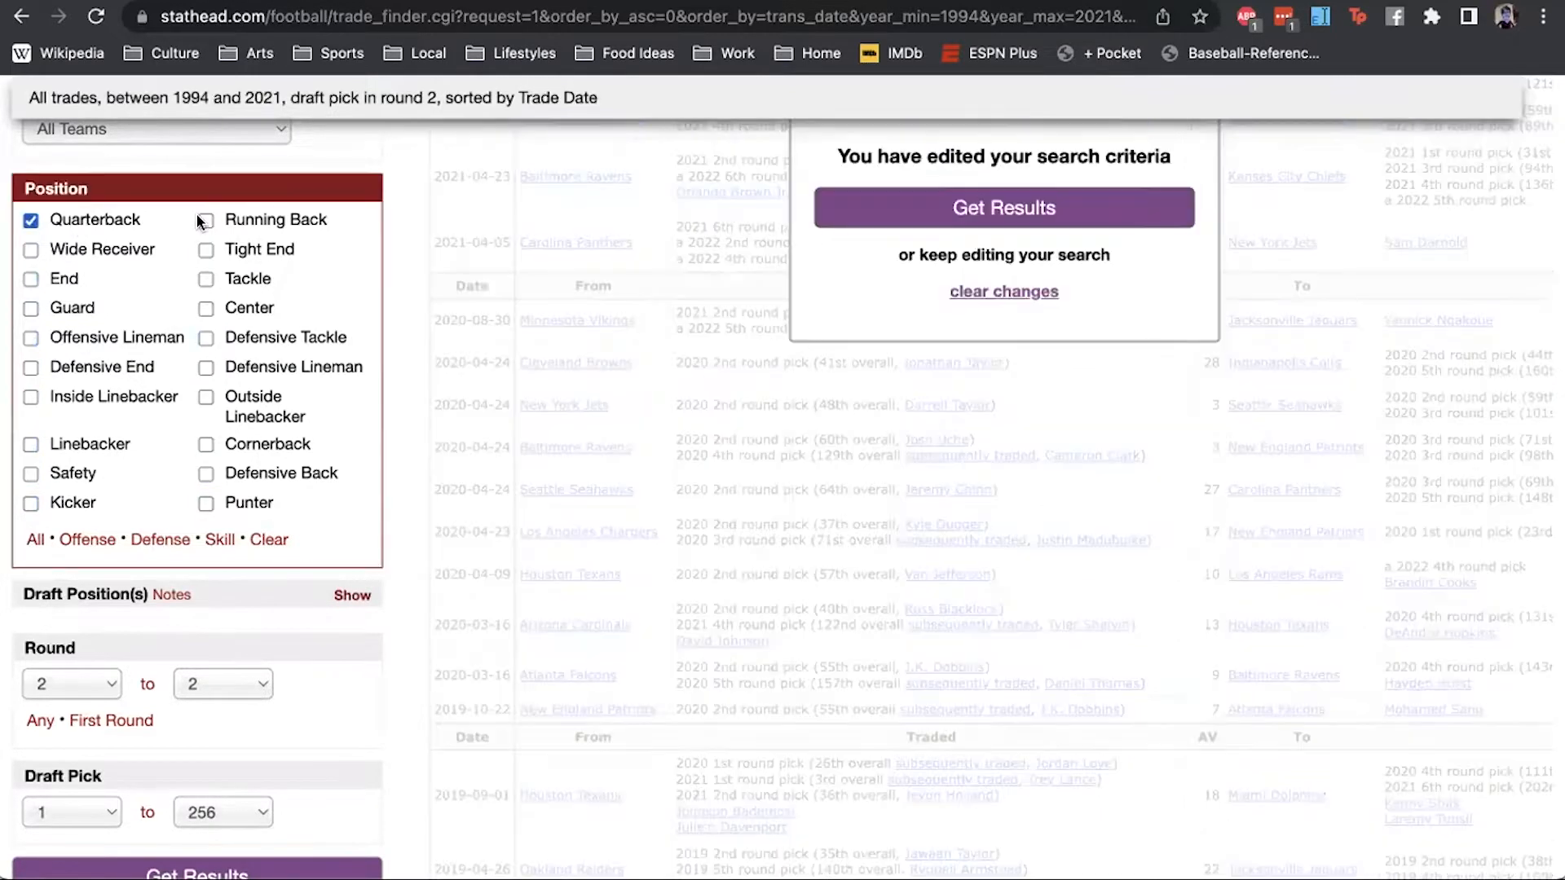
click(863, 220)
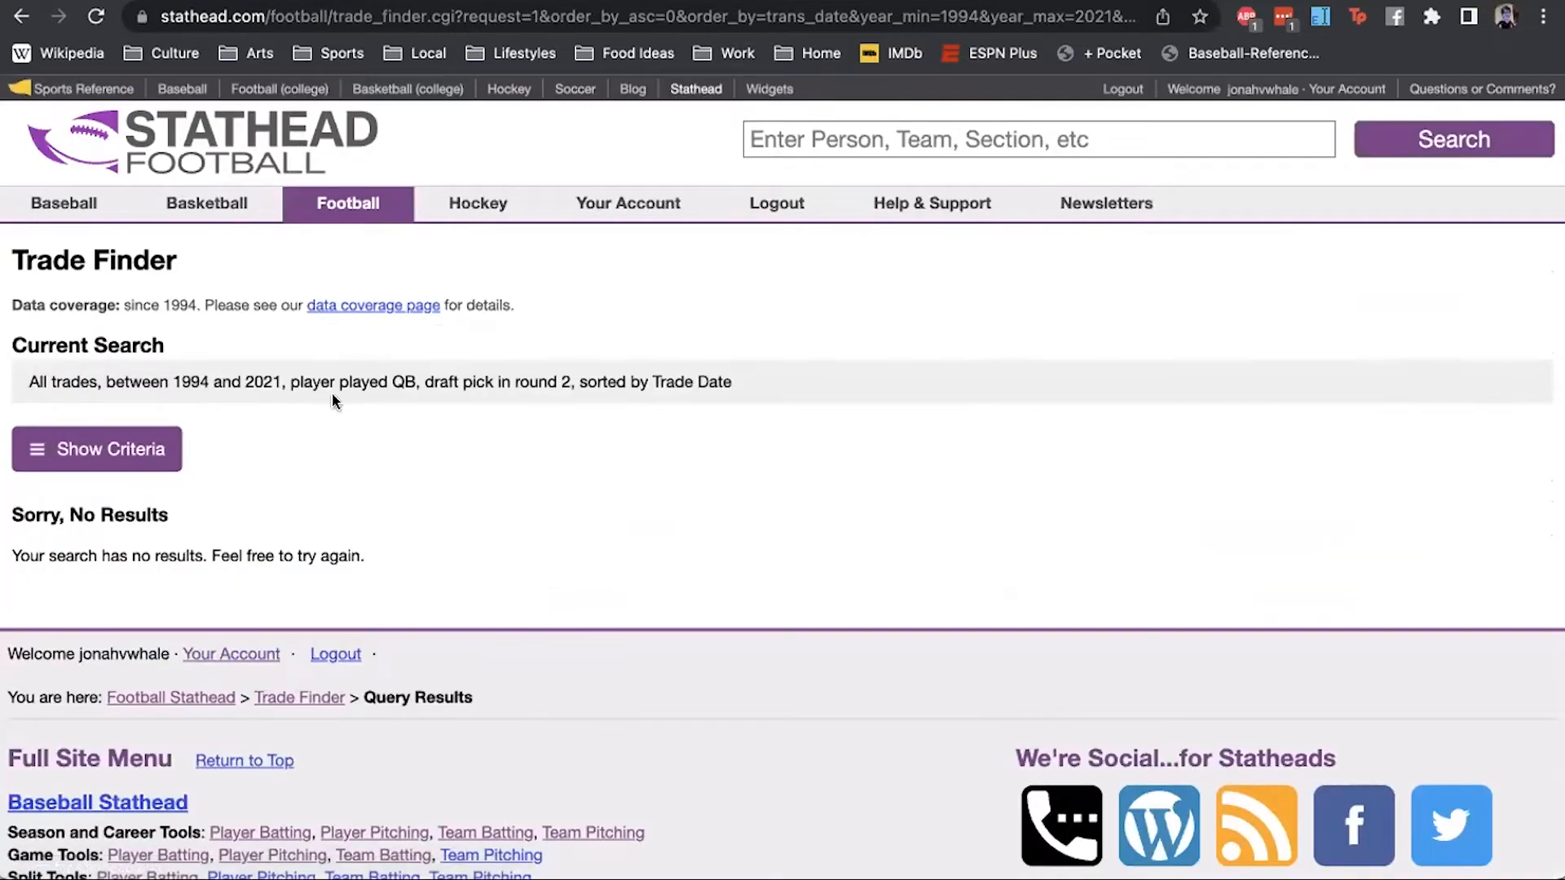
- Show the search criteria again and set the Round filter to 3
click(145, 449)
scroll(146, 448, down, 8)
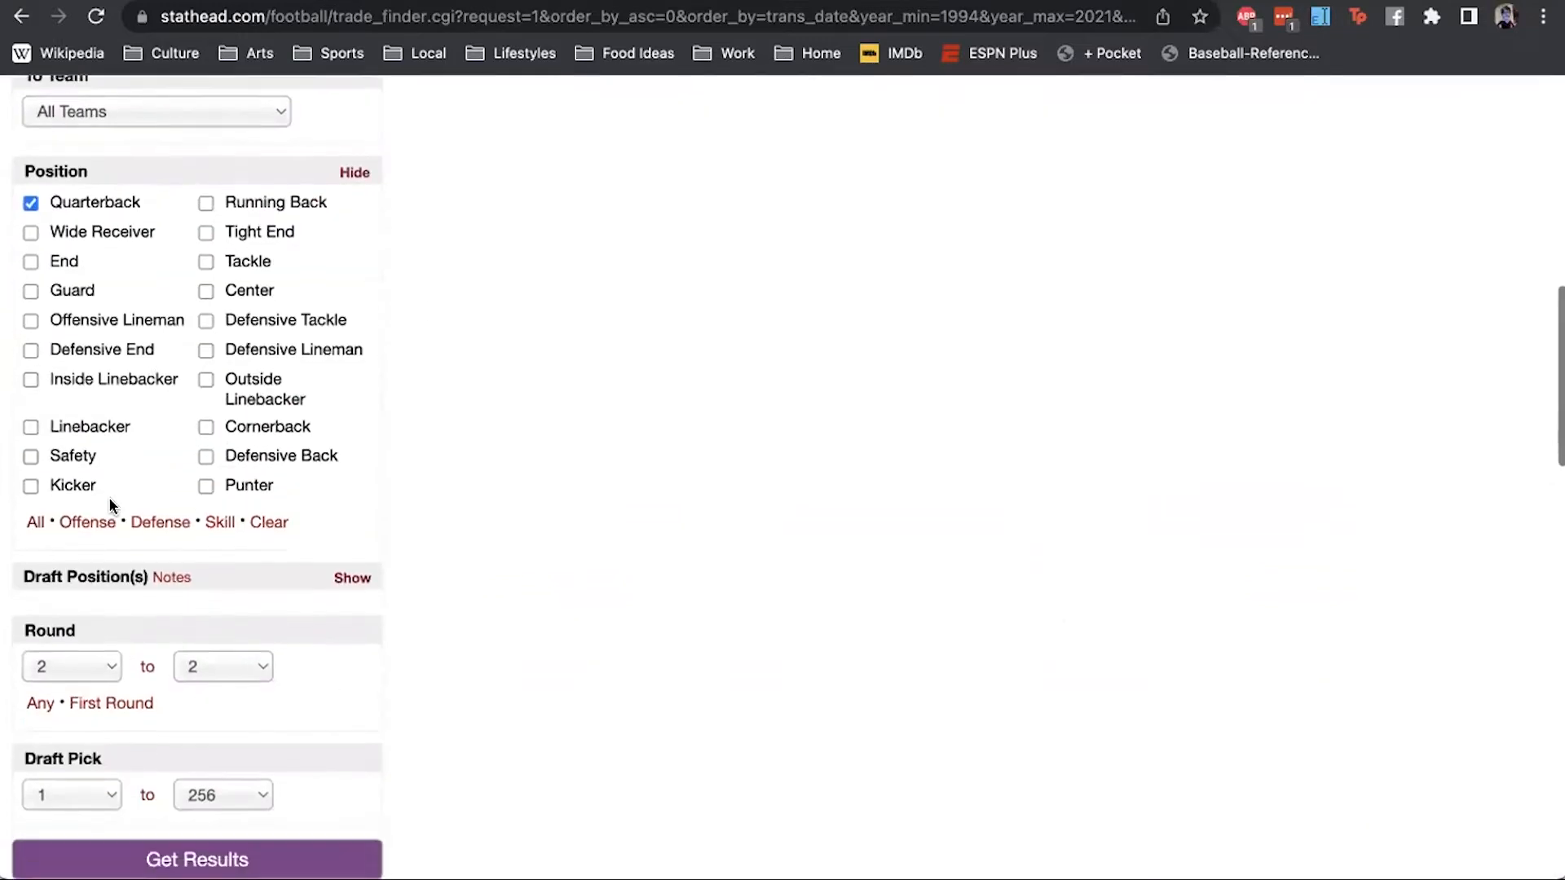
click(63, 591)
click(66, 617)
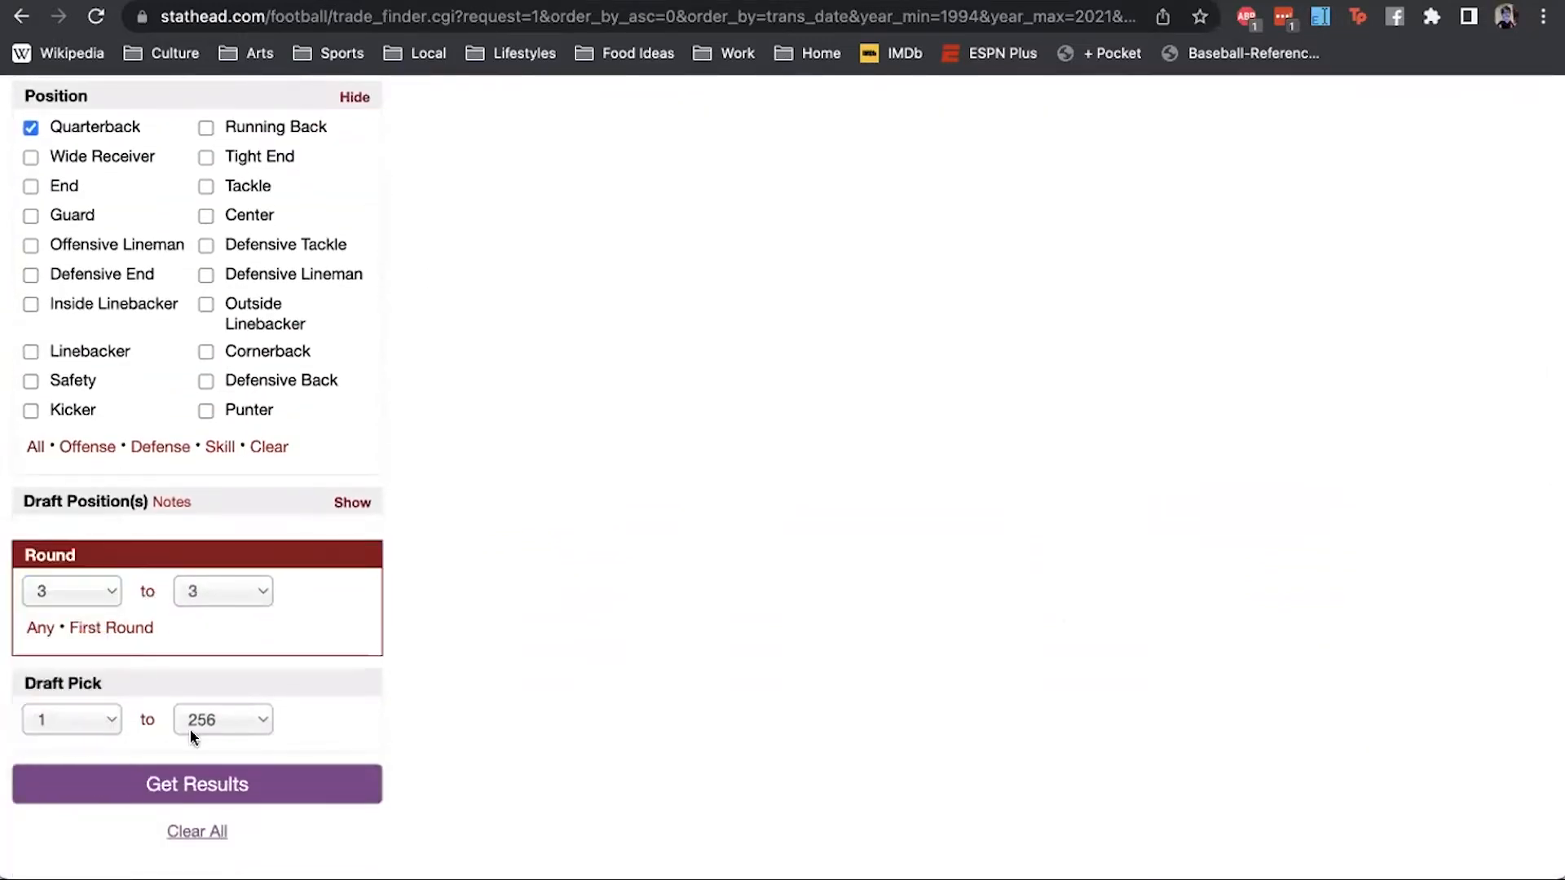
- Get the results for trades involving third-round quarterbacks, and reopen the search criteria to select all positions
click(191, 786)
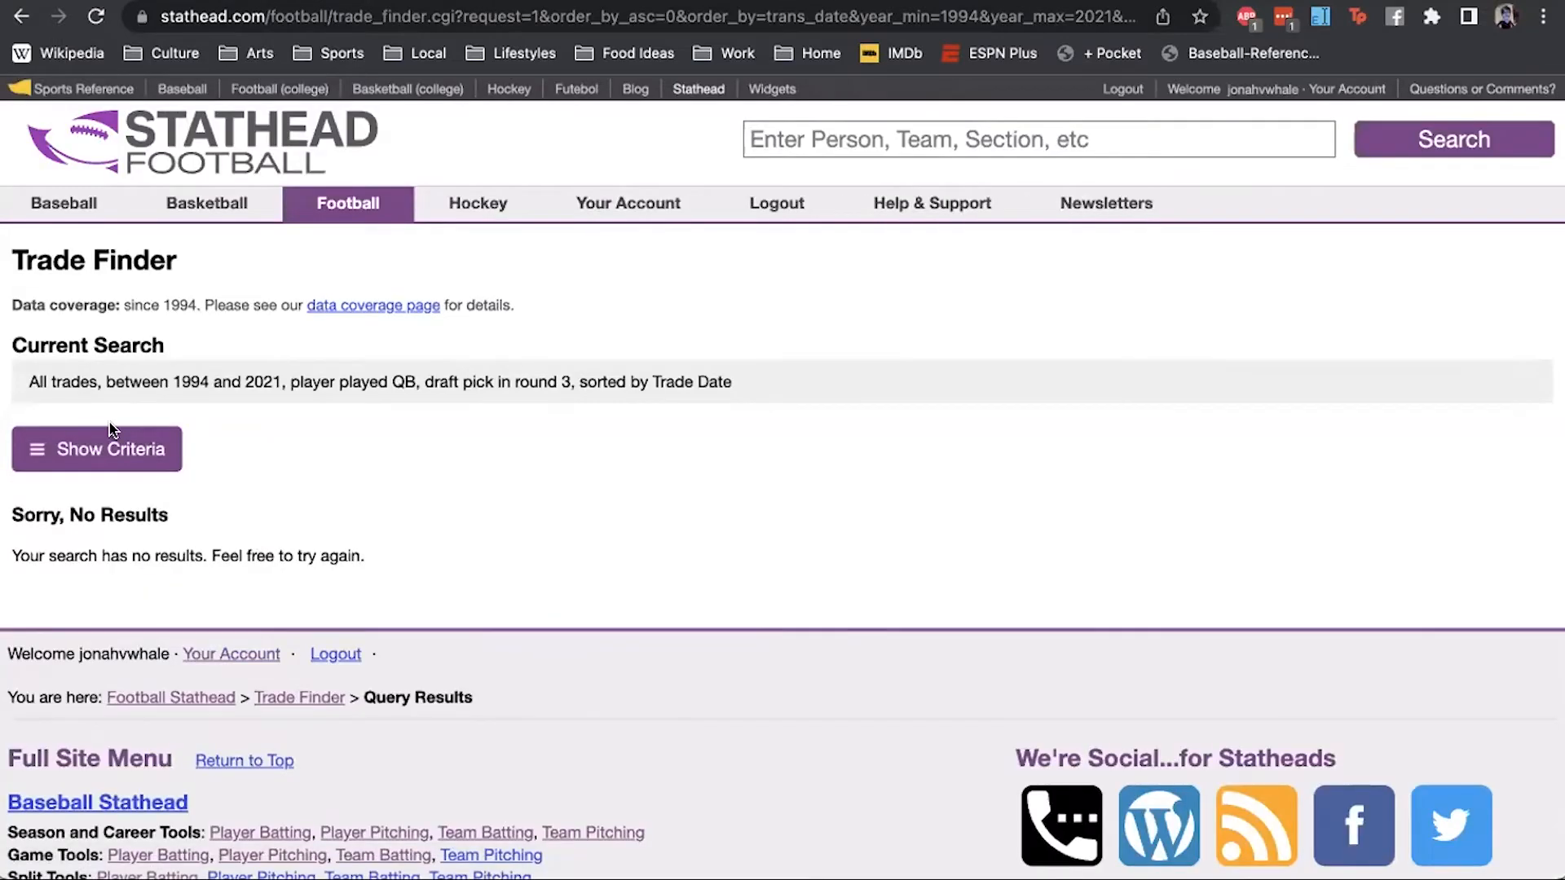
click(106, 466)
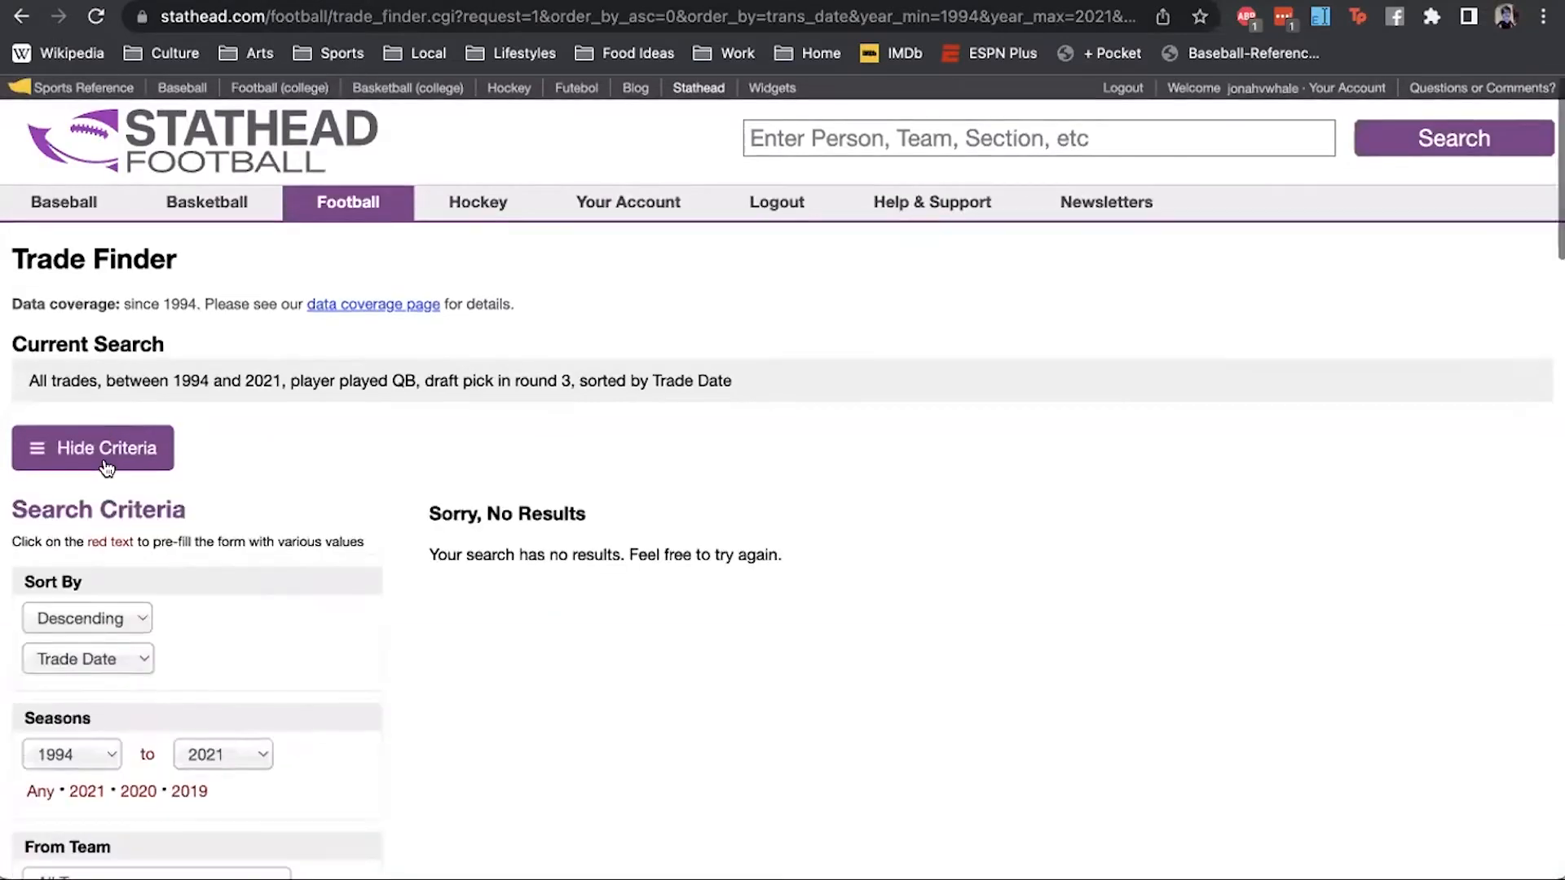
scroll(105, 460, down, 10)
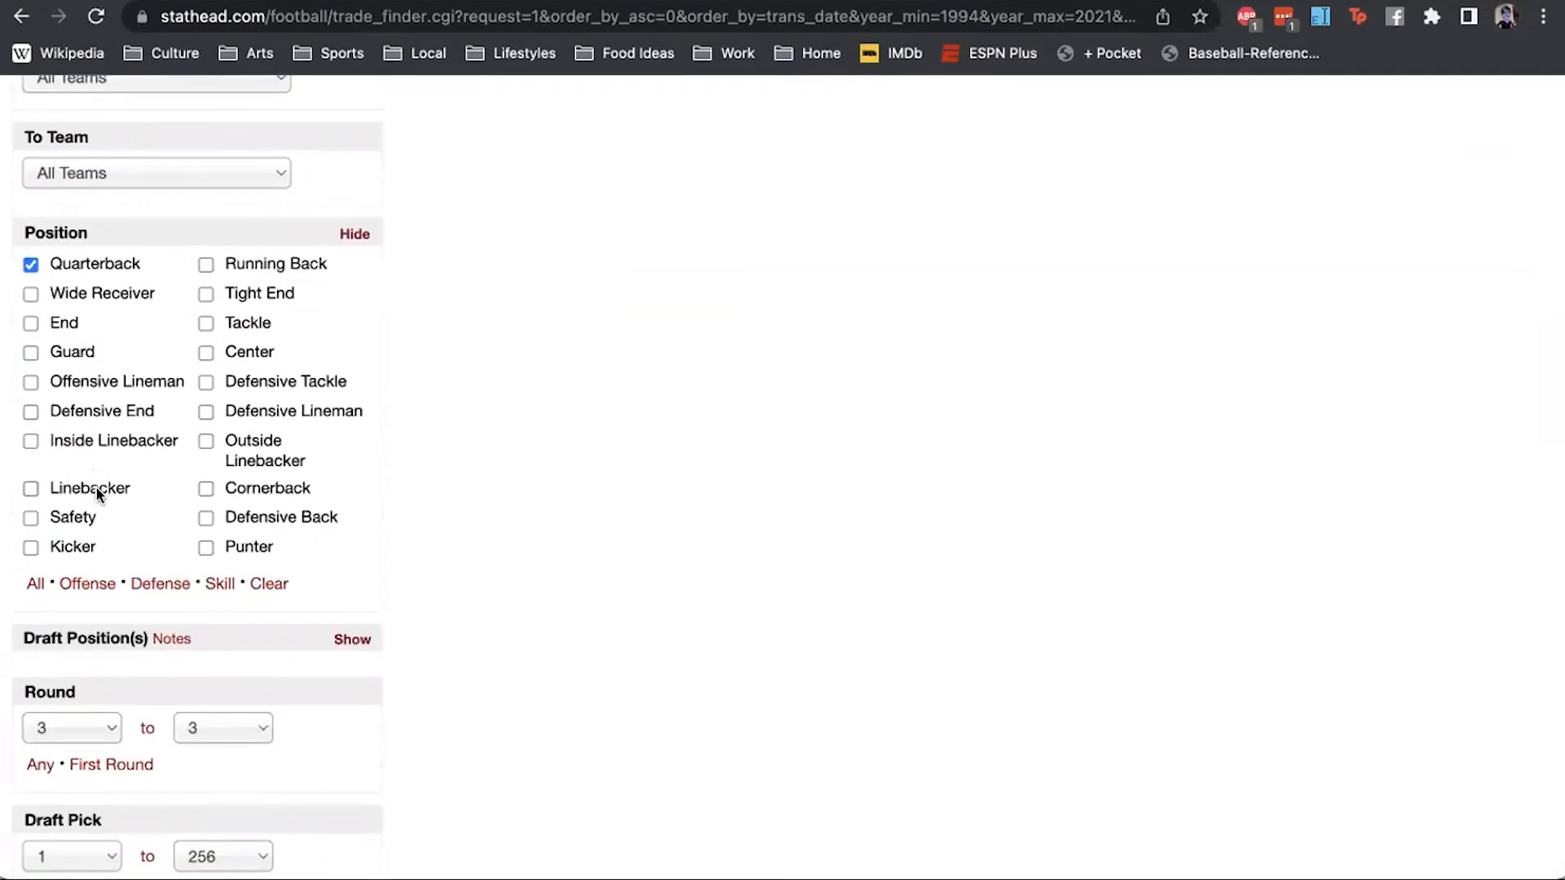
click(35, 583)
- Set the Round filter to Any and the Draft Pick filter to 18, and get the results
scroll(76, 580, down, 3)
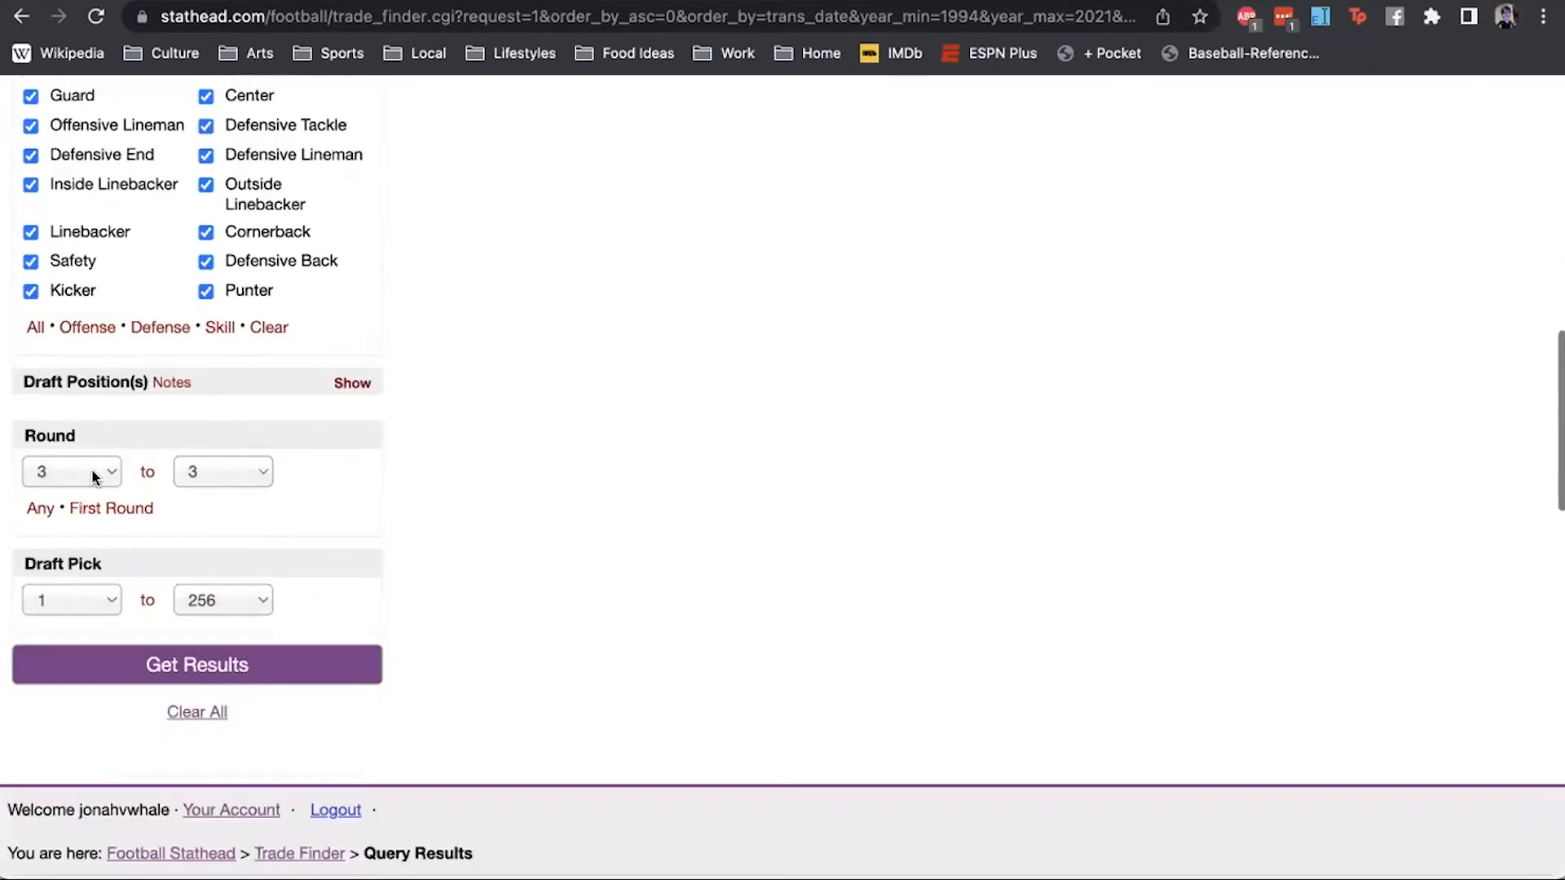
click(41, 506)
click(83, 589)
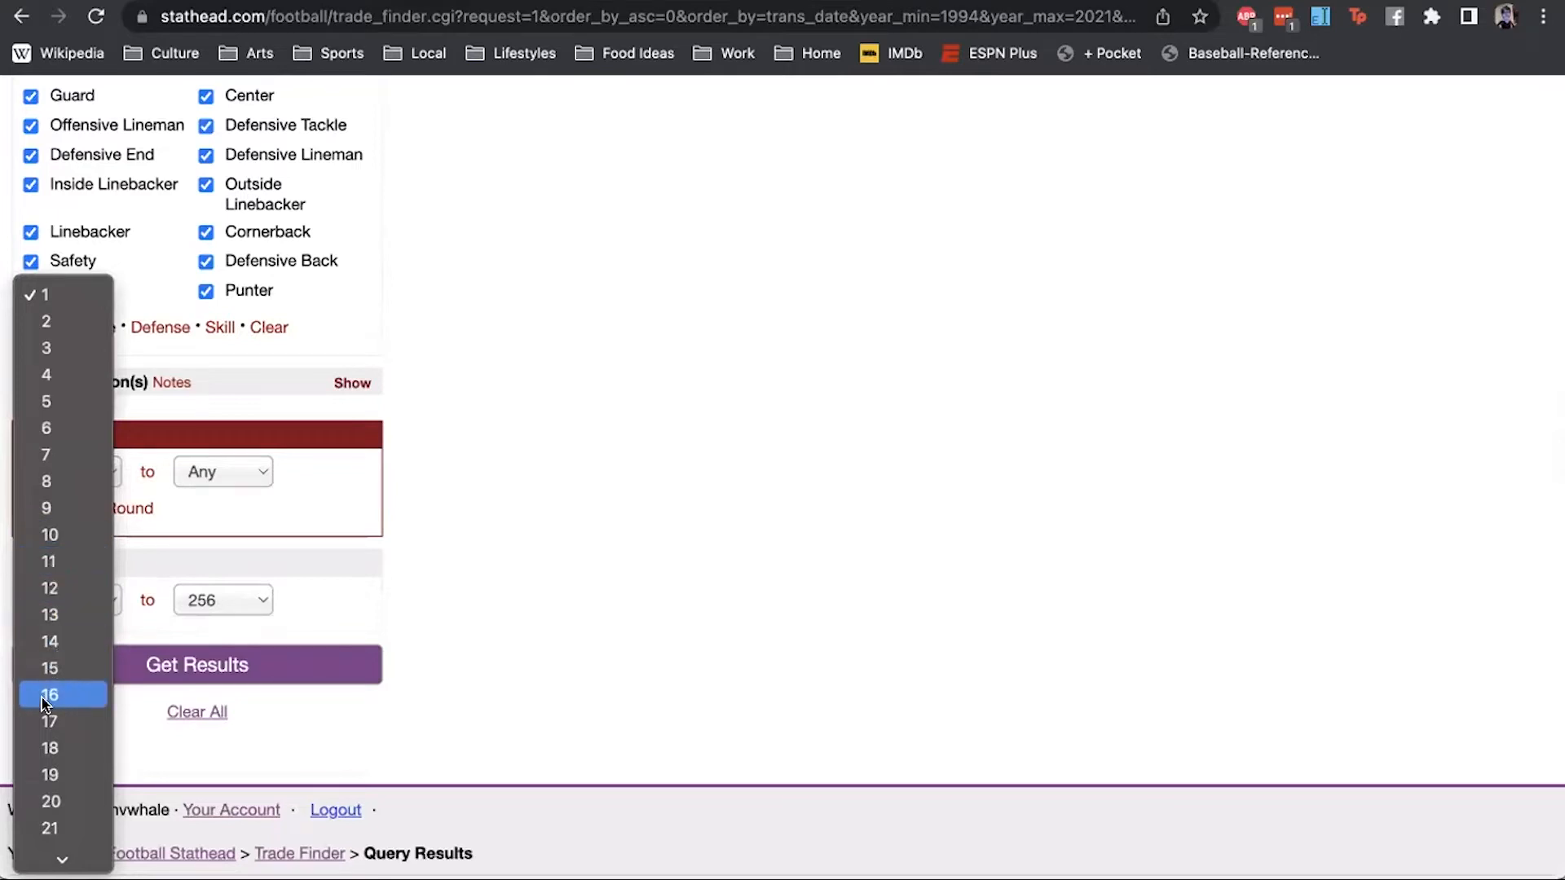
click(49, 748)
click(149, 664)
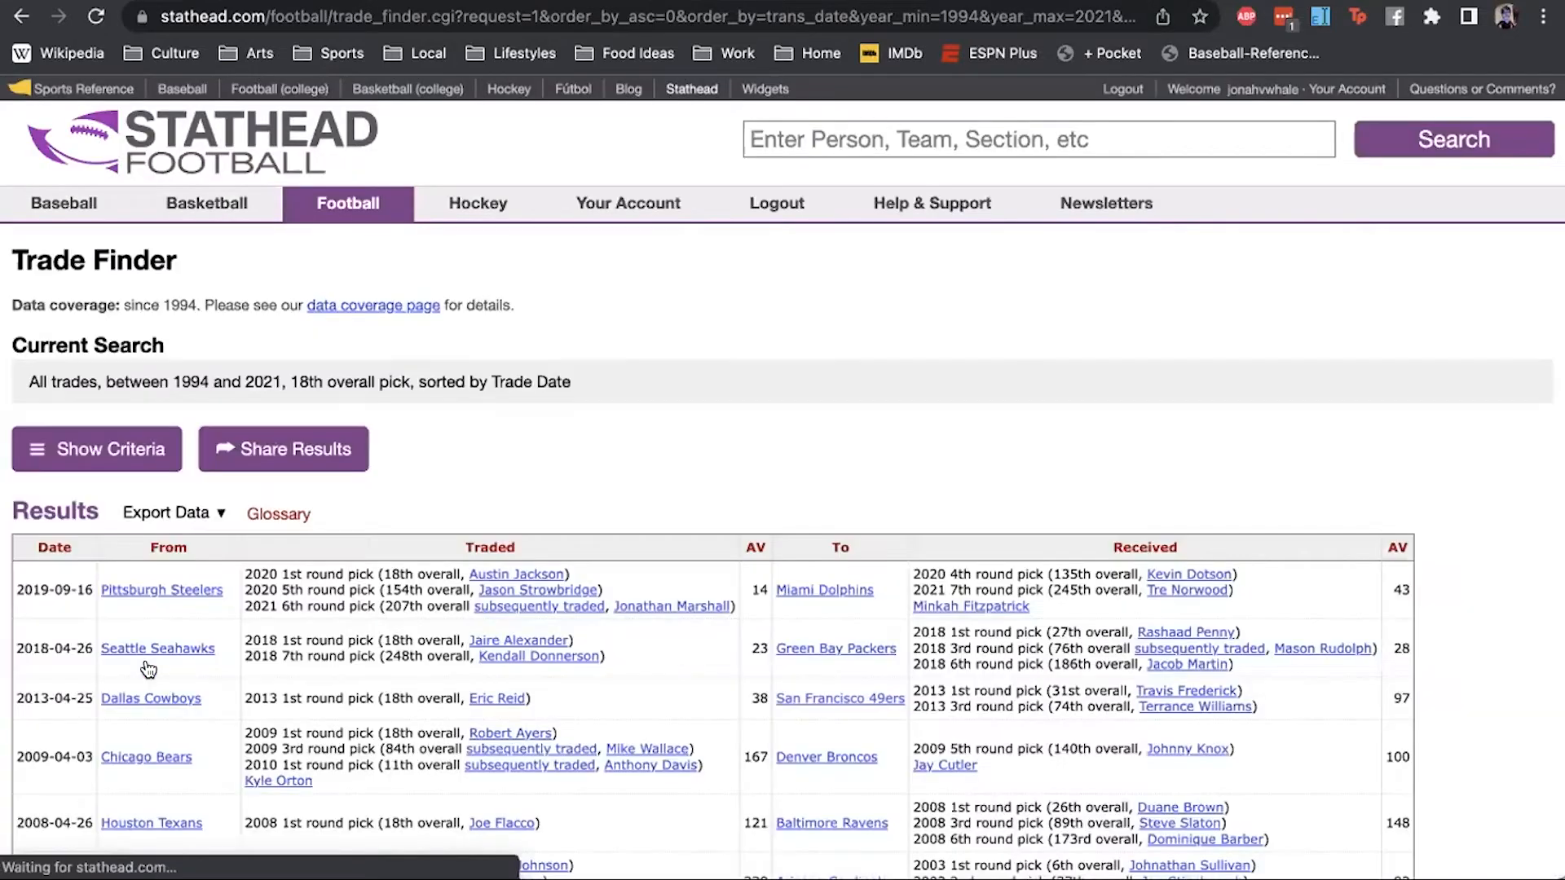
- Look through the trades involving the 18th overall pick and compare the AV columns for the traded and received sides
scroll(343, 559, down, 5)
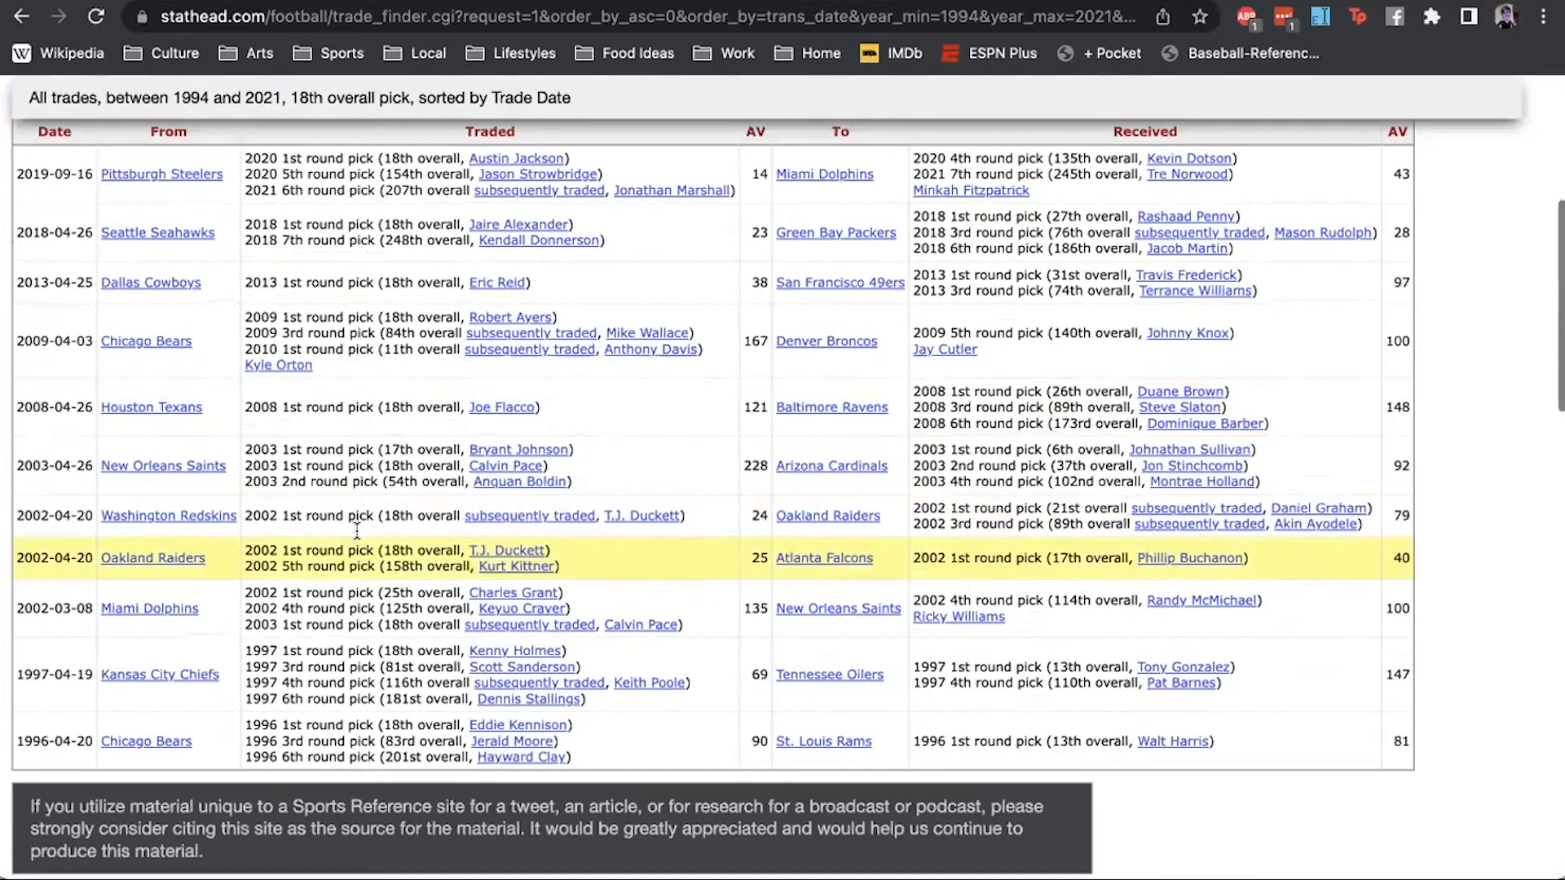
scroll(393, 500, down, 1)
scroll(393, 500, up, 2)
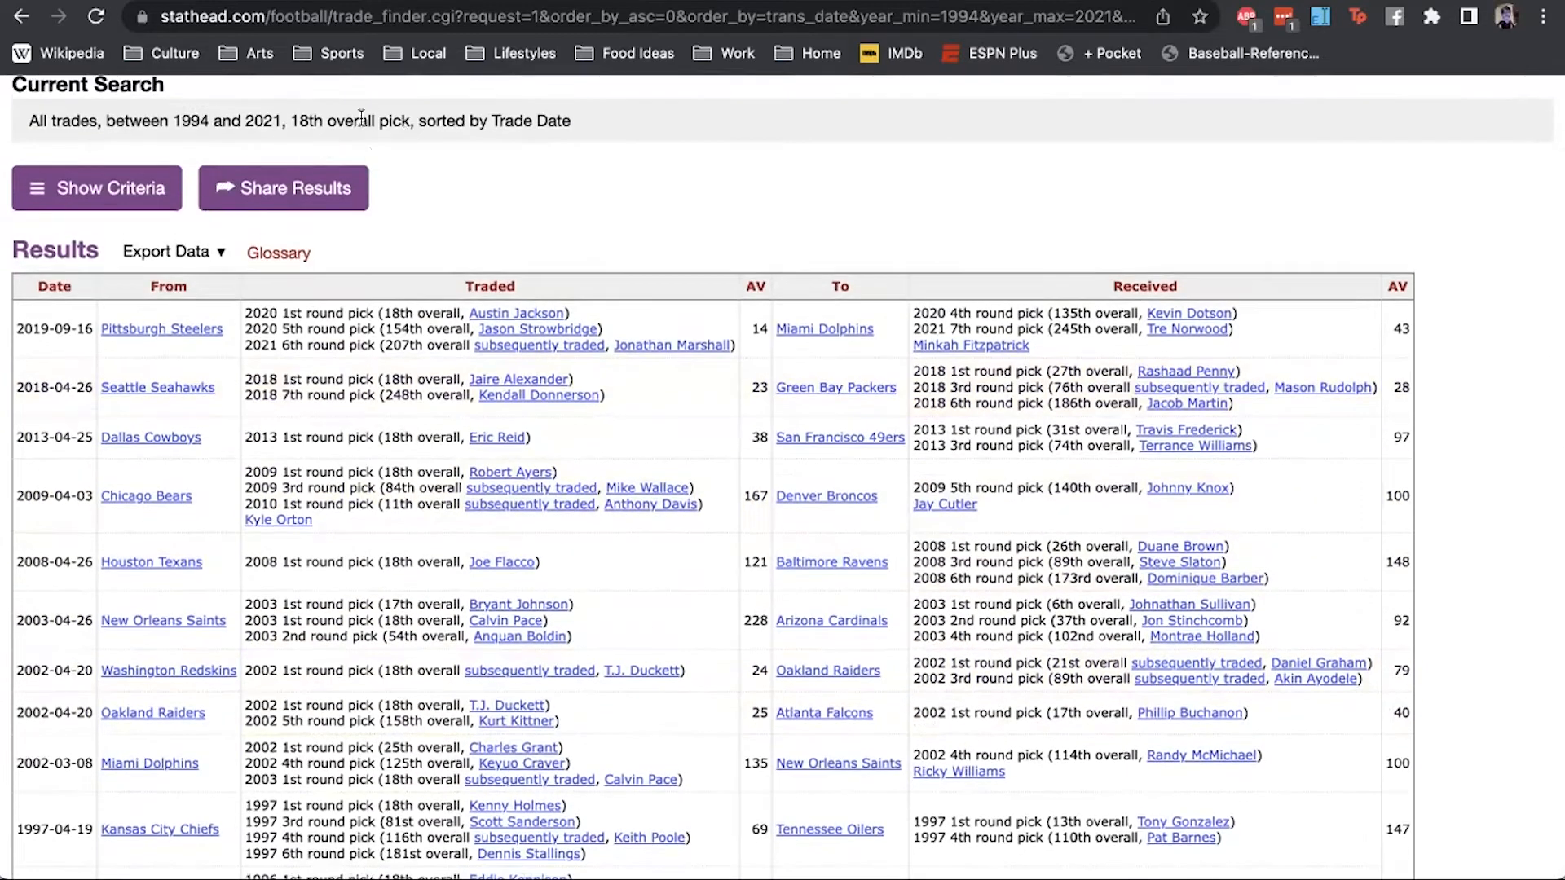
scroll(608, 199, down, 1)
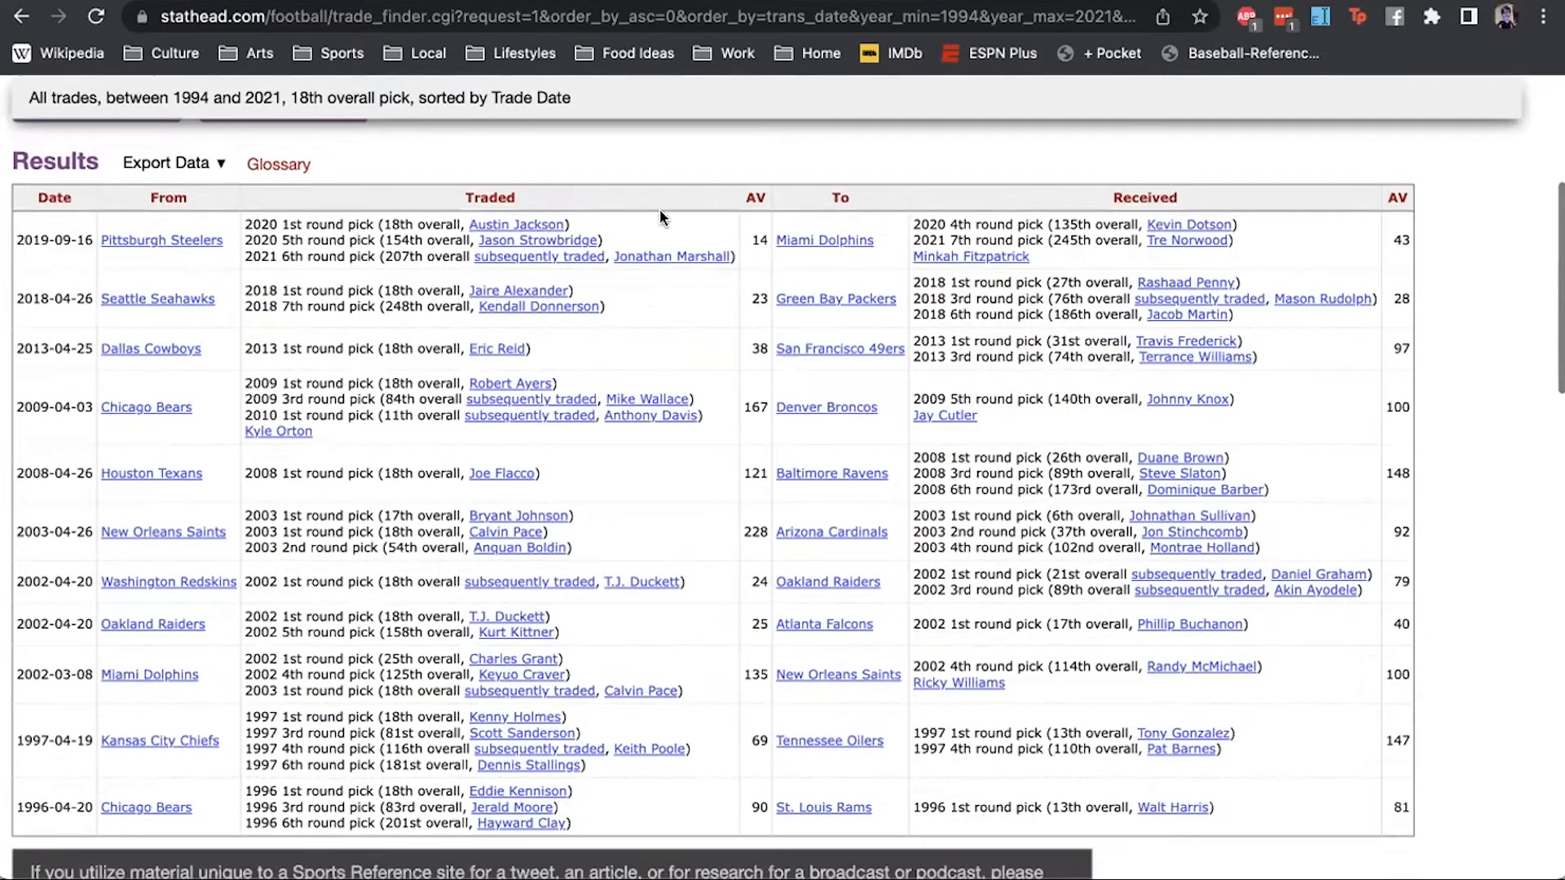
scroll(734, 195, down, 1)
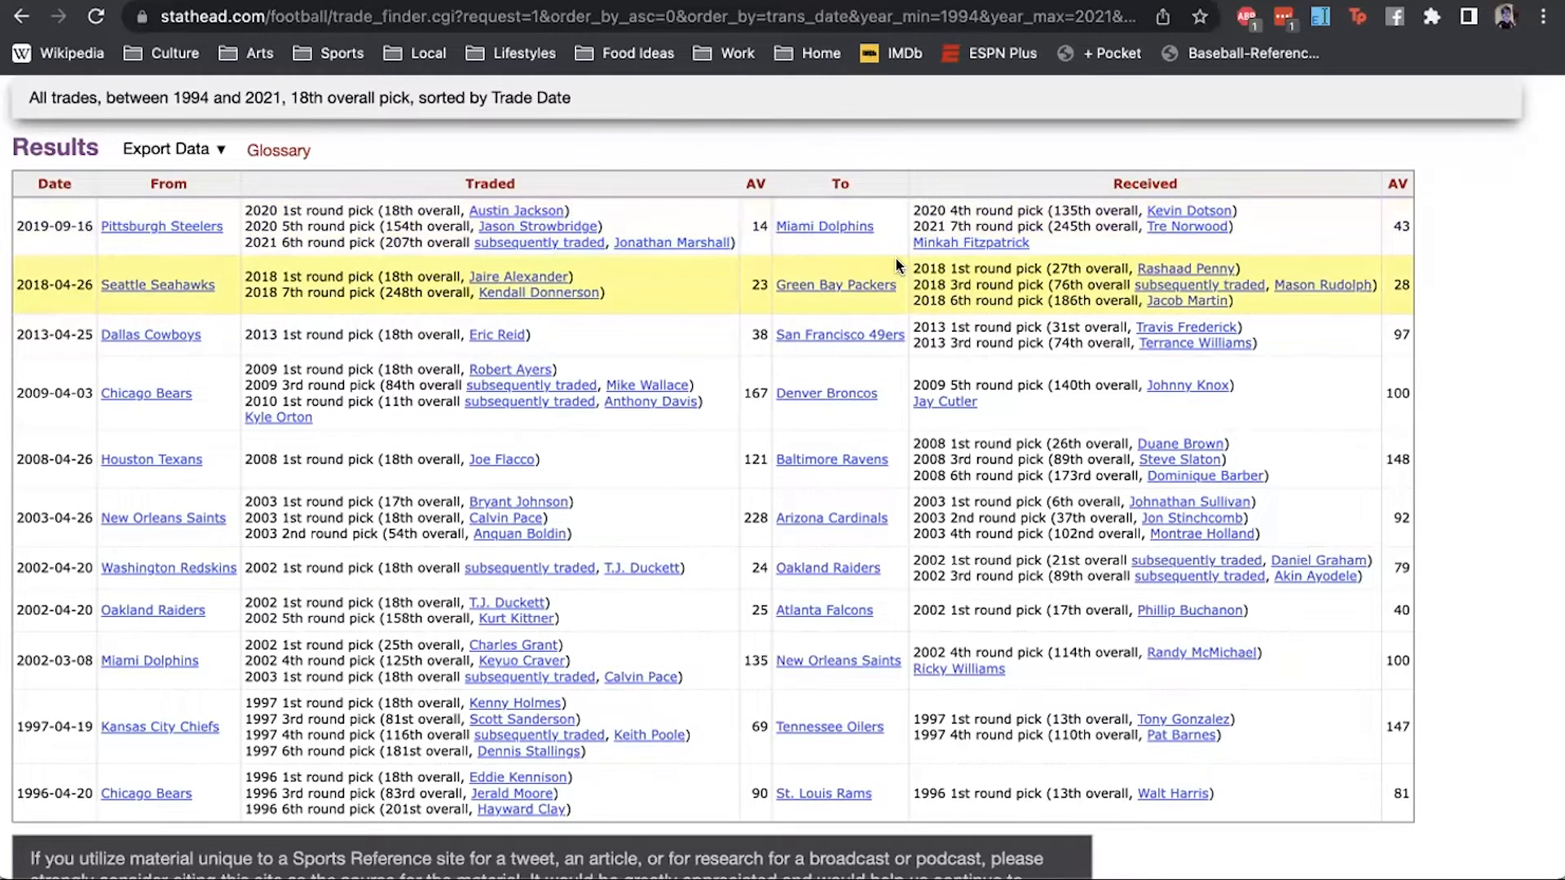
mouse_move(756, 186)
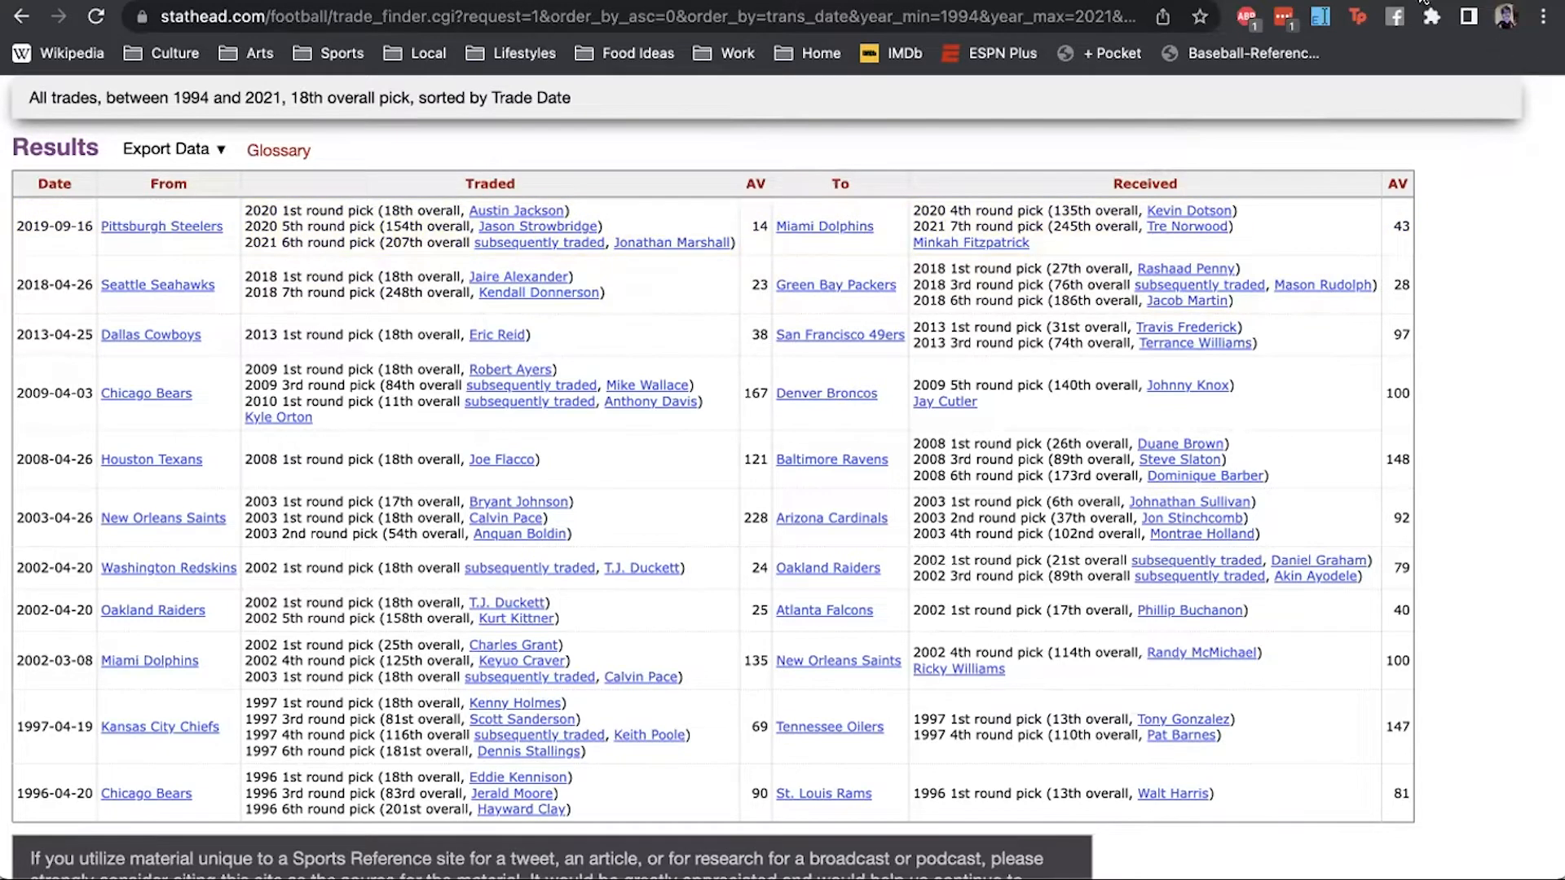
mouse_move(1404, 185)
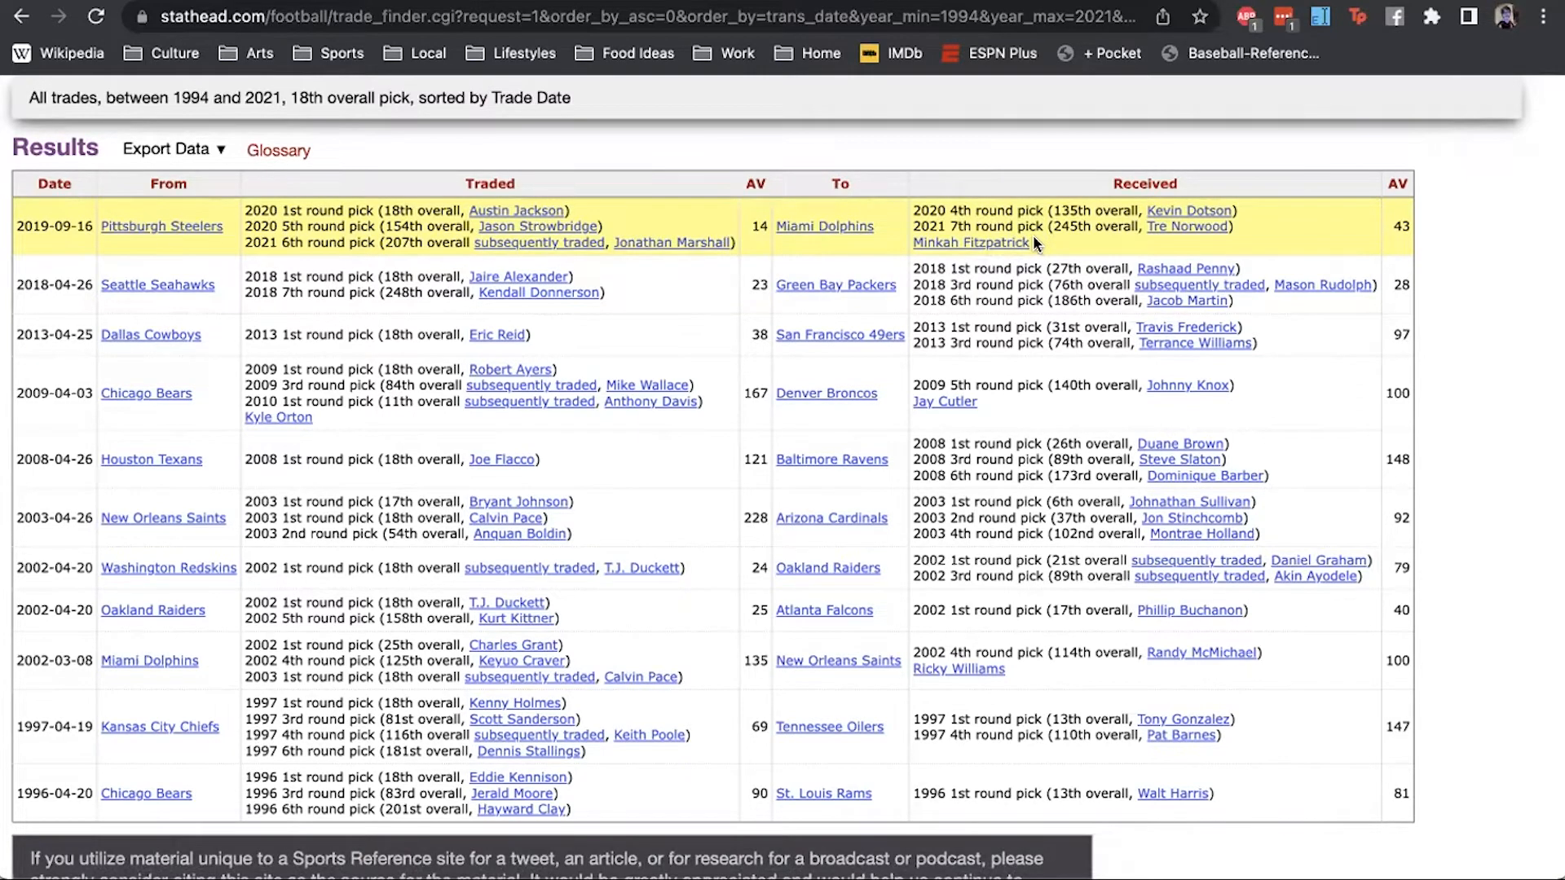
- Examine the individual 18th-pick trades down to the oldest 1996 entry and return to the start of the list
scroll(1023, 285, down, 1)
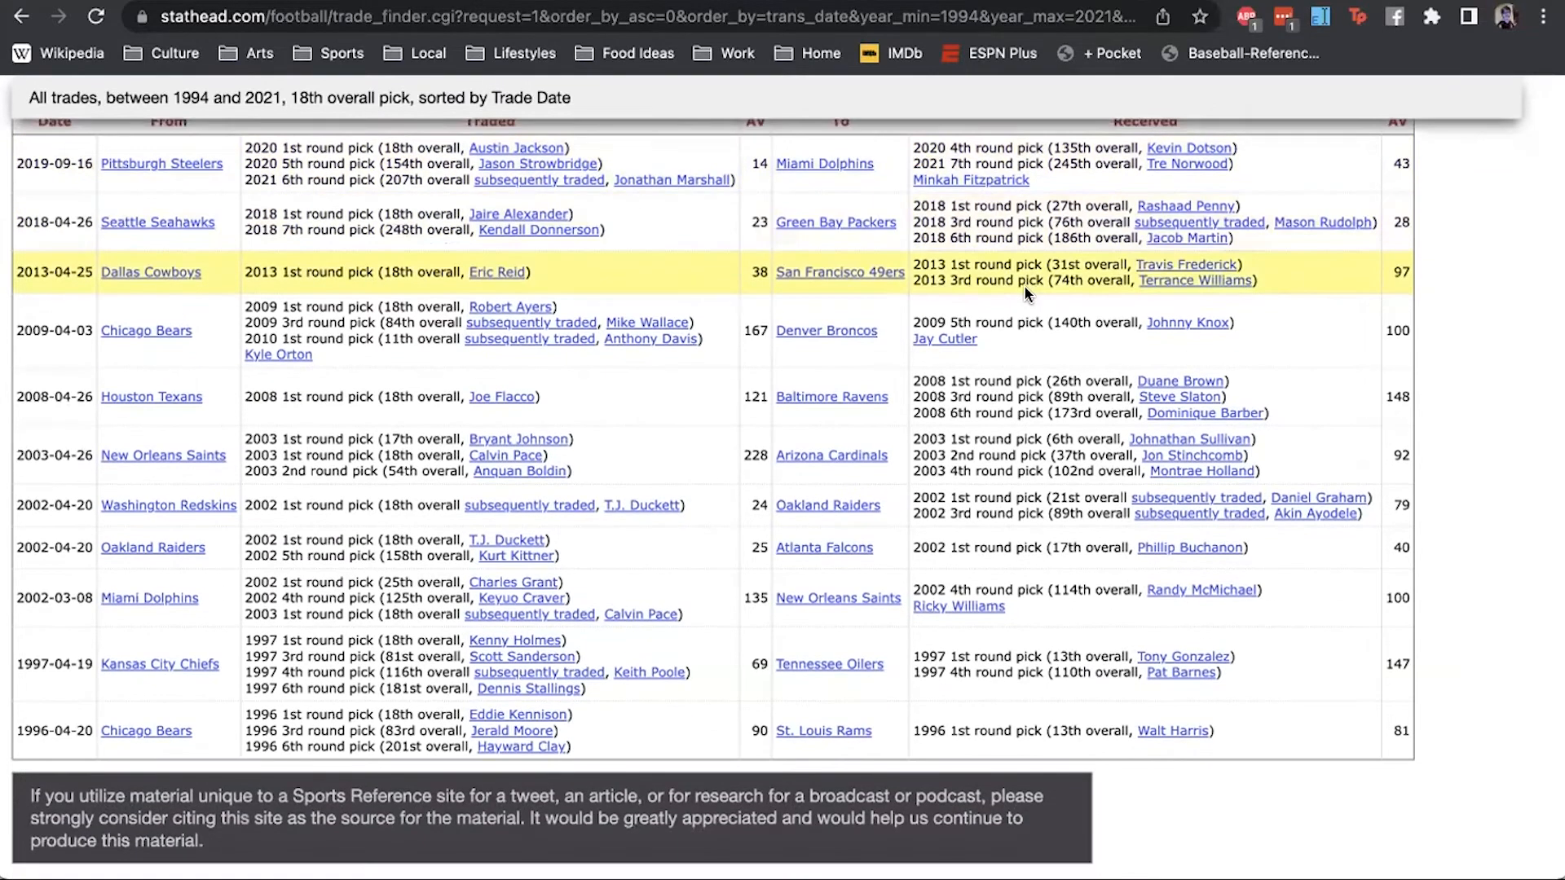
scroll(1053, 287, down, 1)
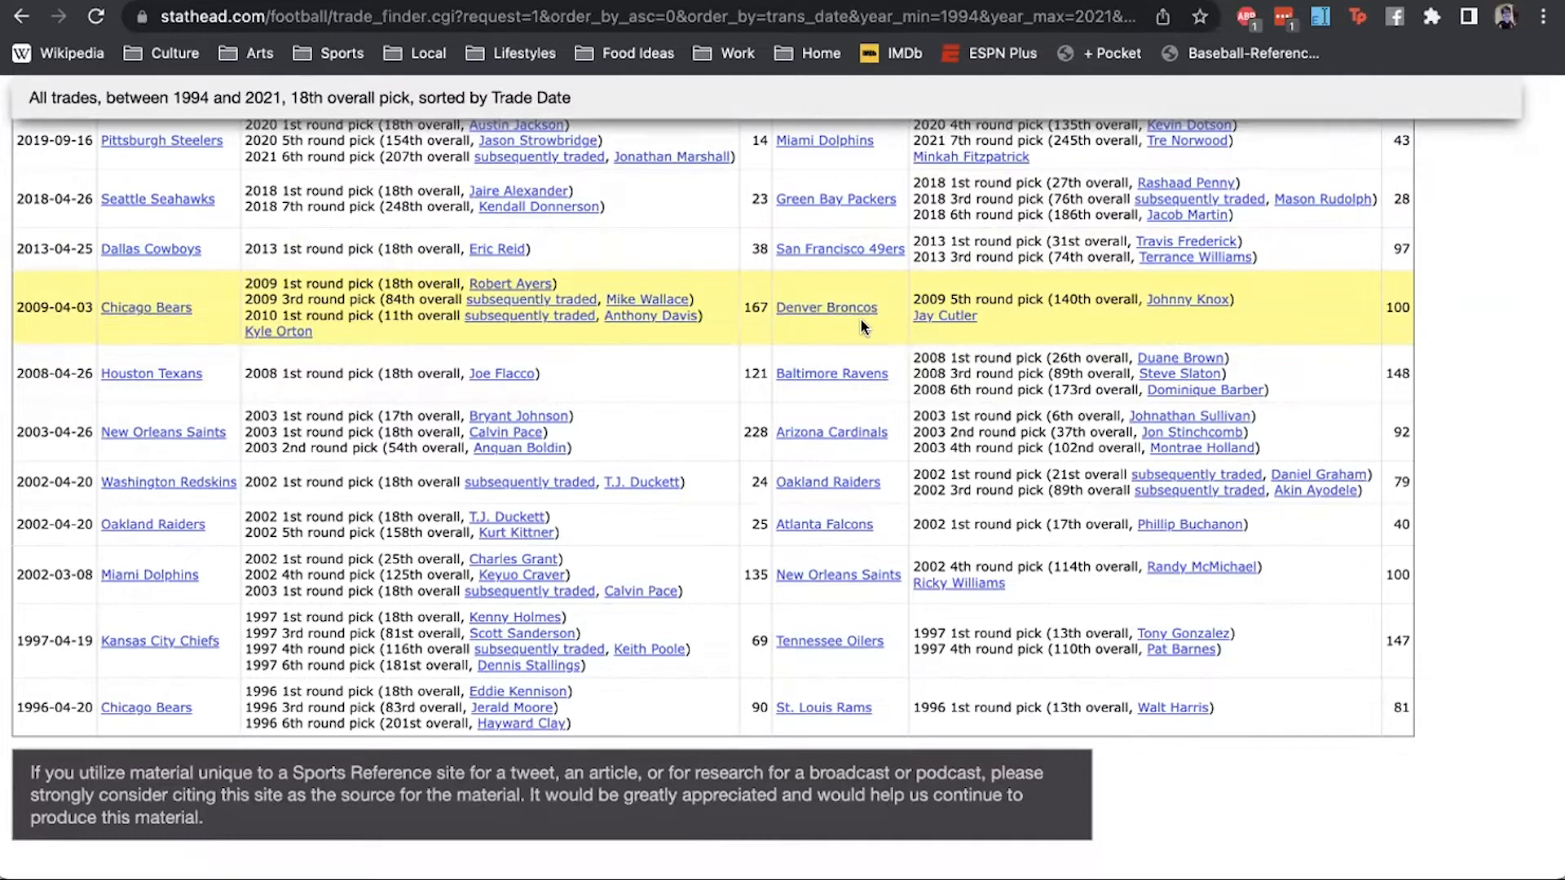
scroll(859, 318, down, 3)
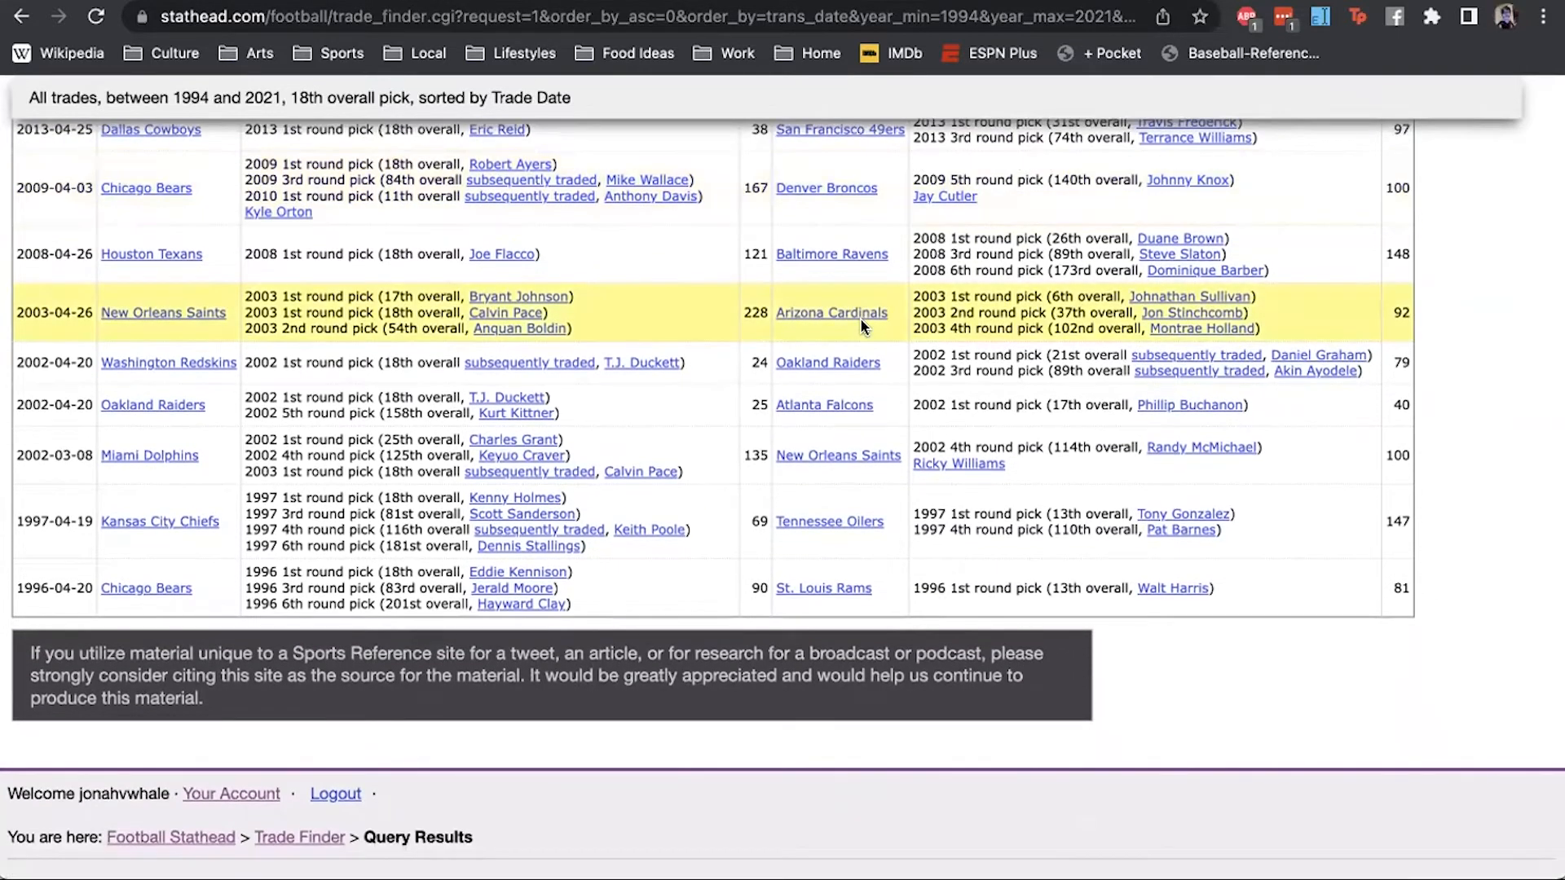
scroll(859, 318, down, 1)
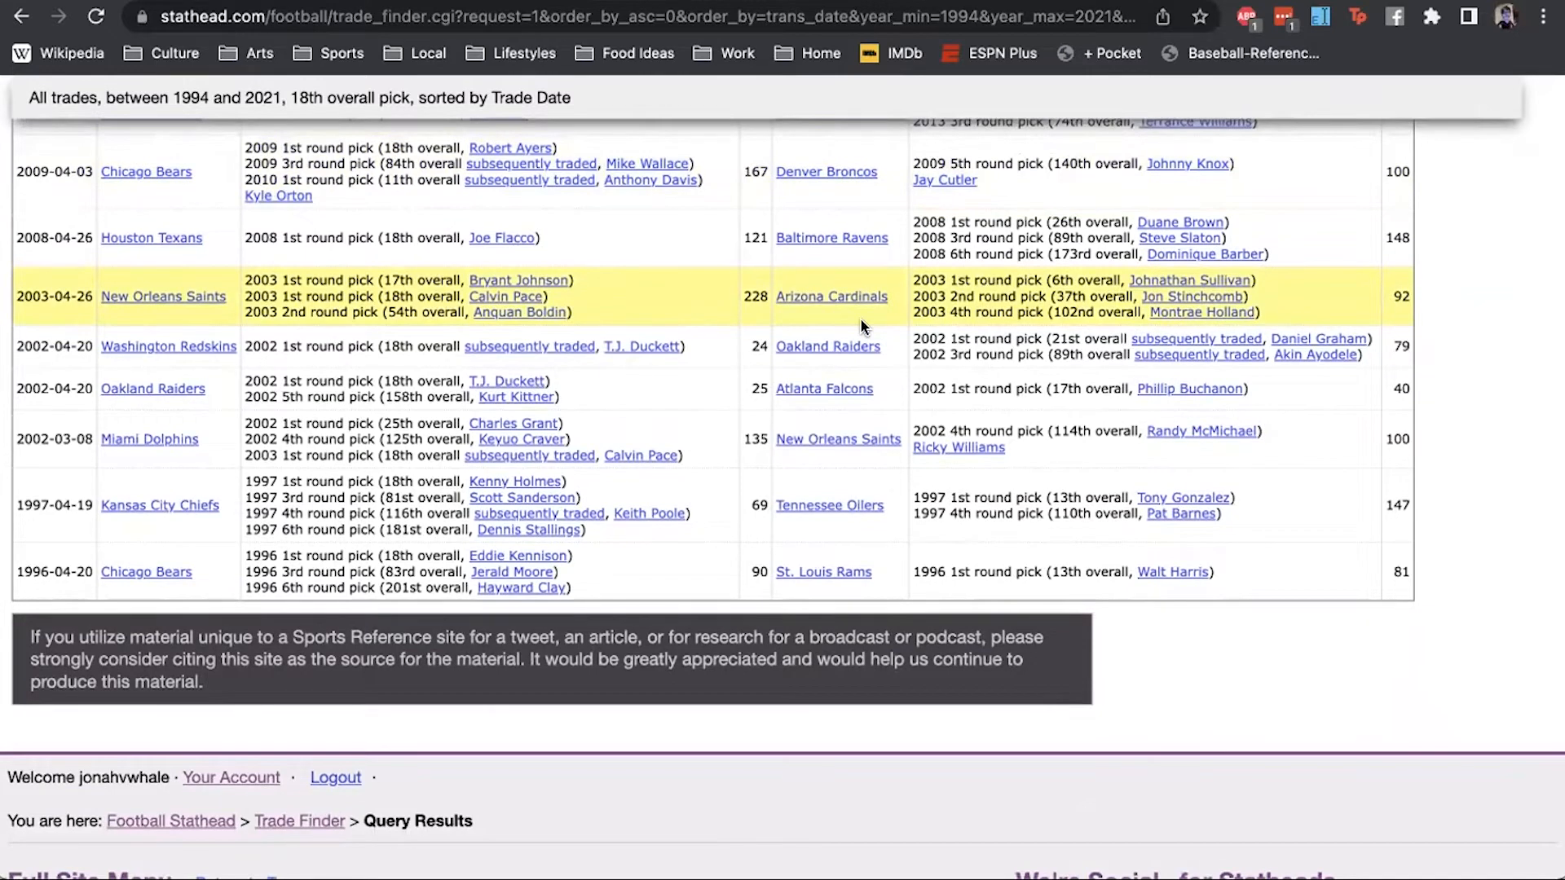
scroll(859, 318, up, 1)
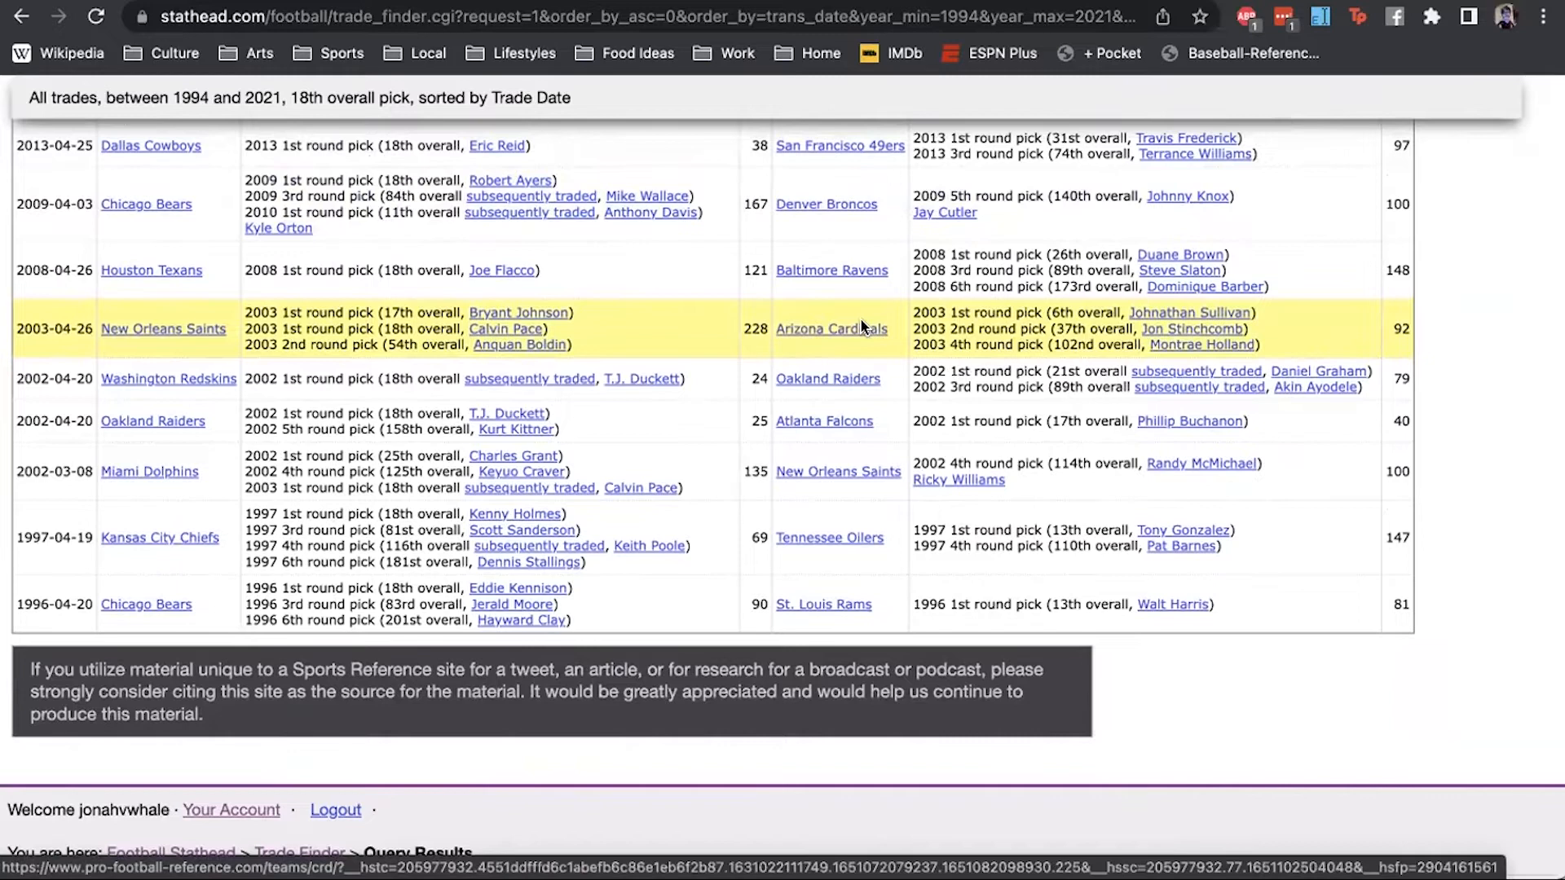
scroll(860, 320, up, 5)
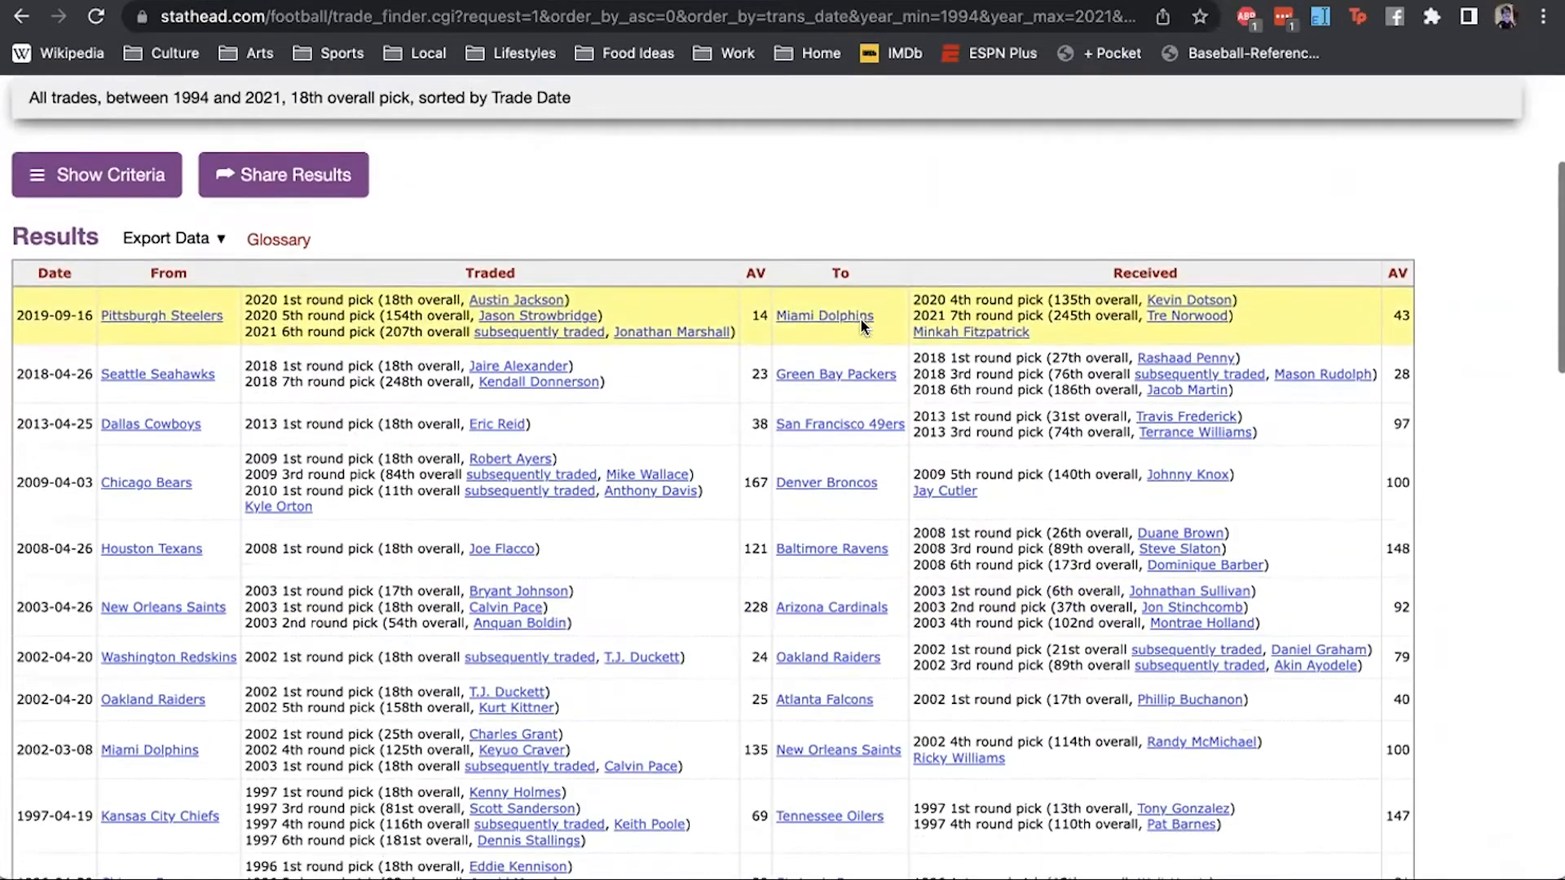
scroll(861, 319, down, 3)
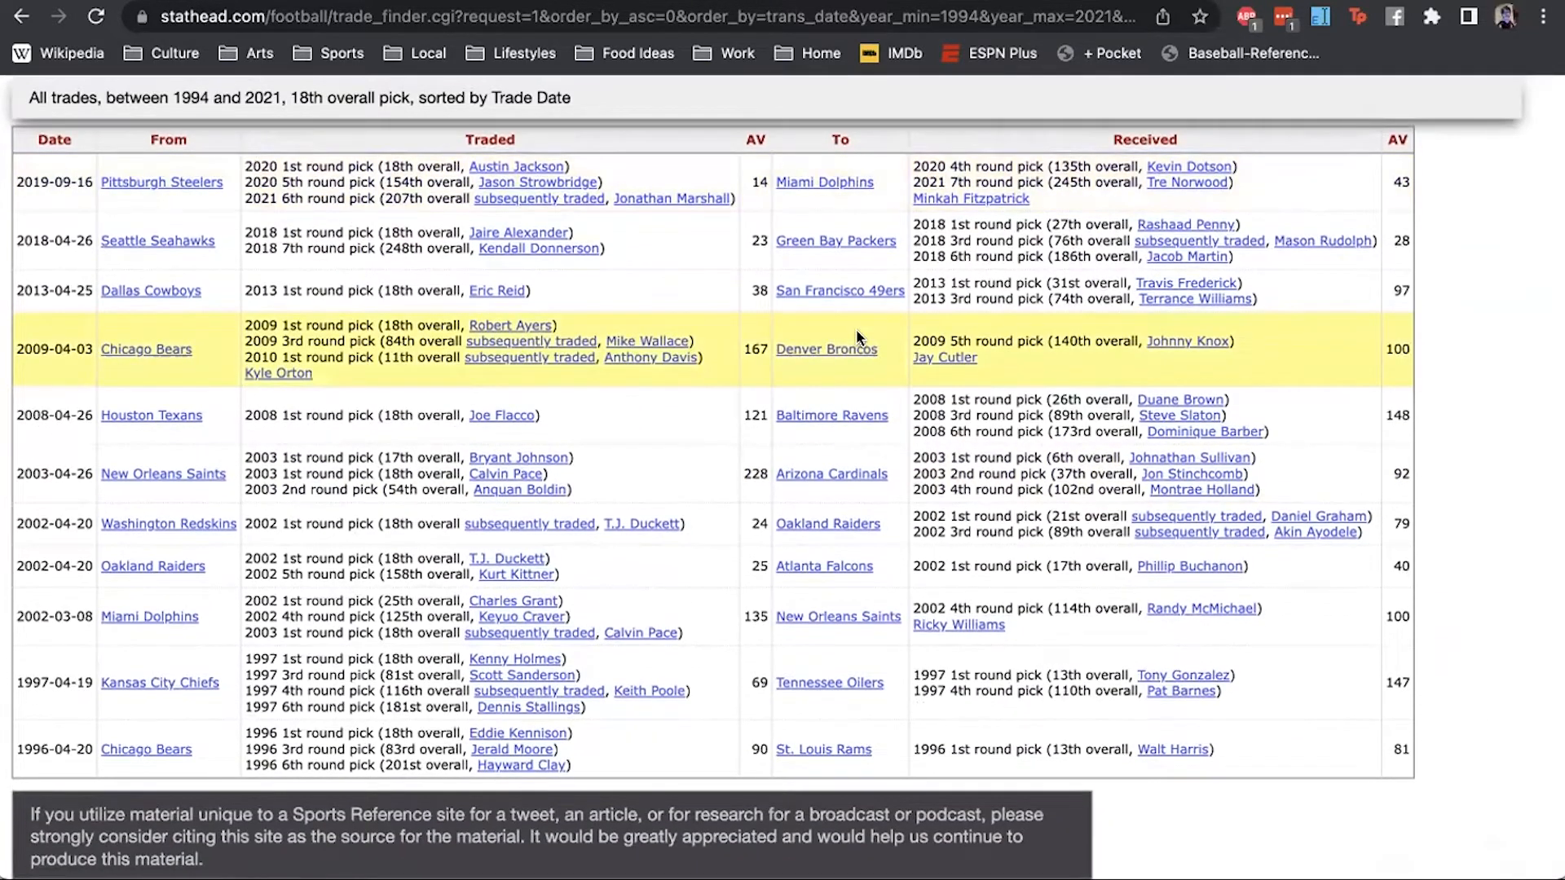
scroll(856, 329, down, 3)
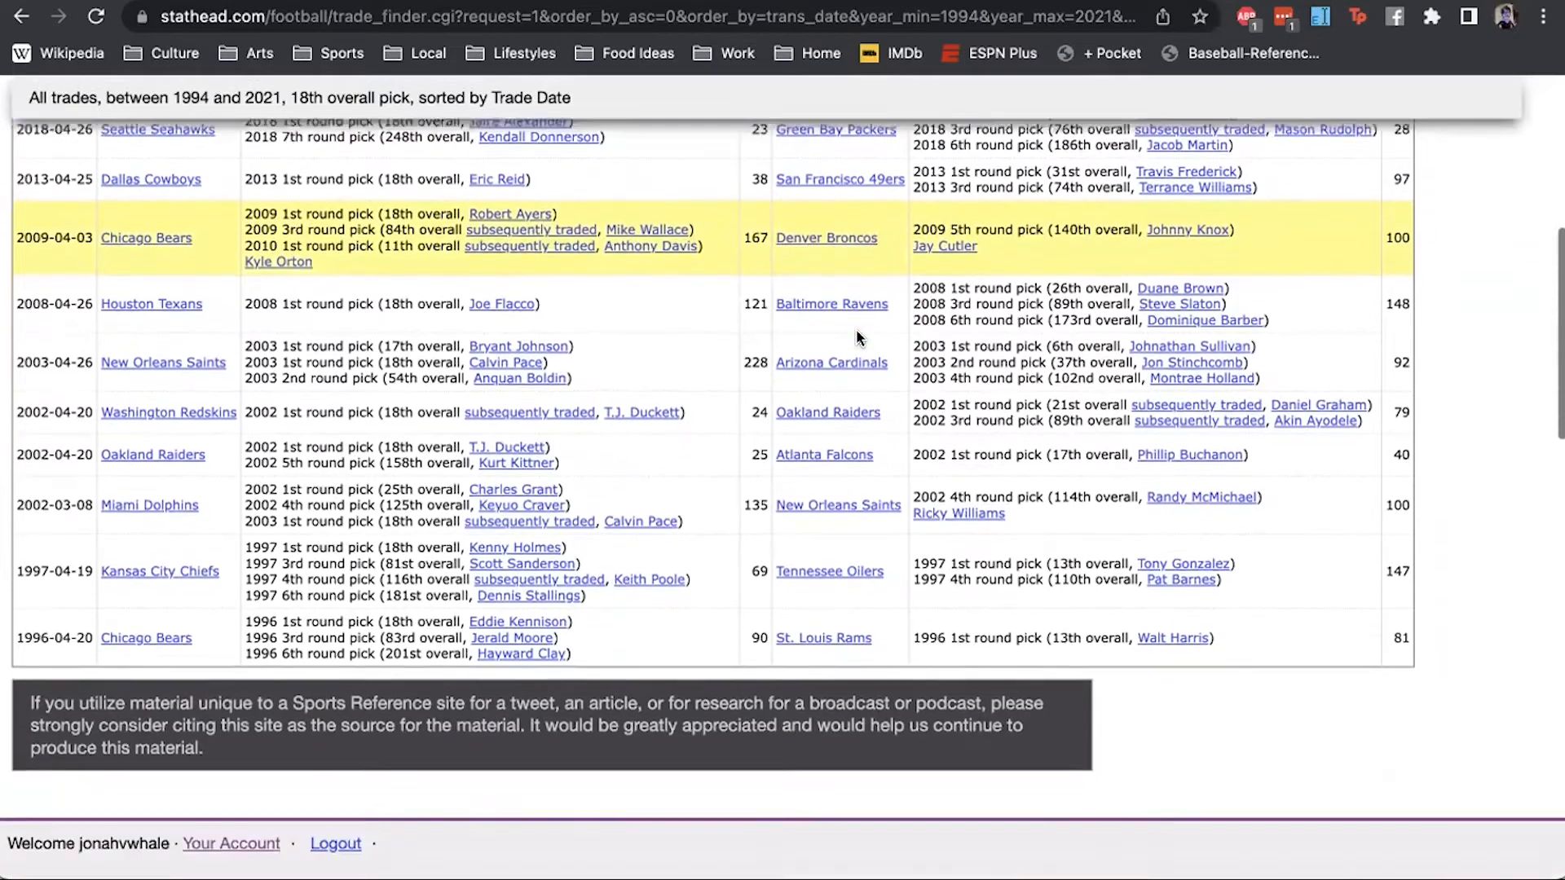
scroll(856, 329, up, 4)
scroll(292, 214, up, 2)
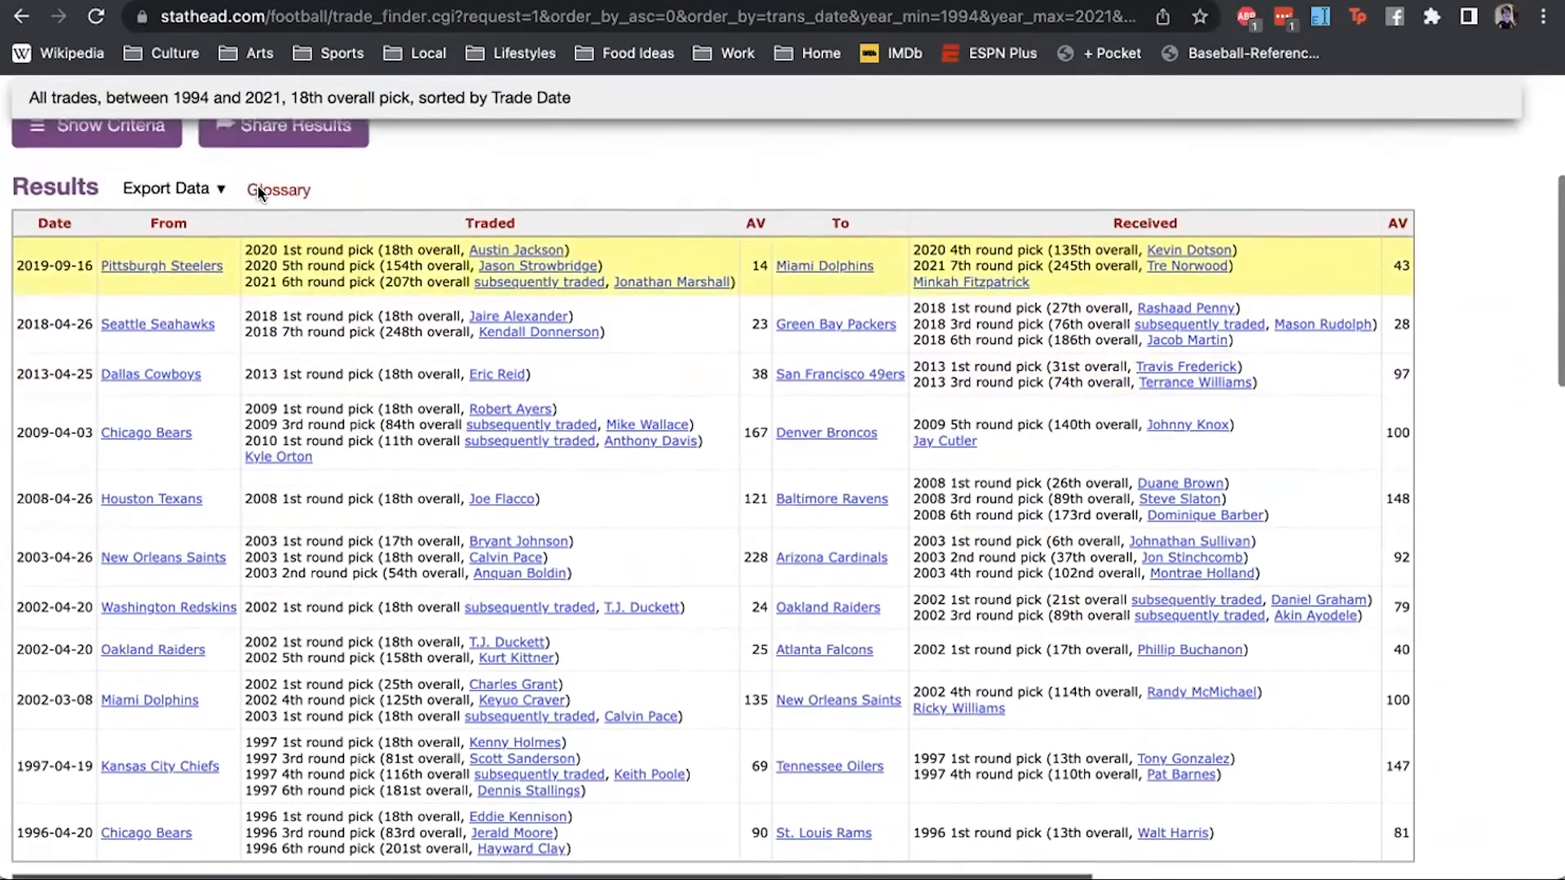
- Show the search criteria and set the From Team filter to Dallas Cowboys
click(155, 135)
scroll(155, 173, down, 5)
scroll(155, 173, down, 2)
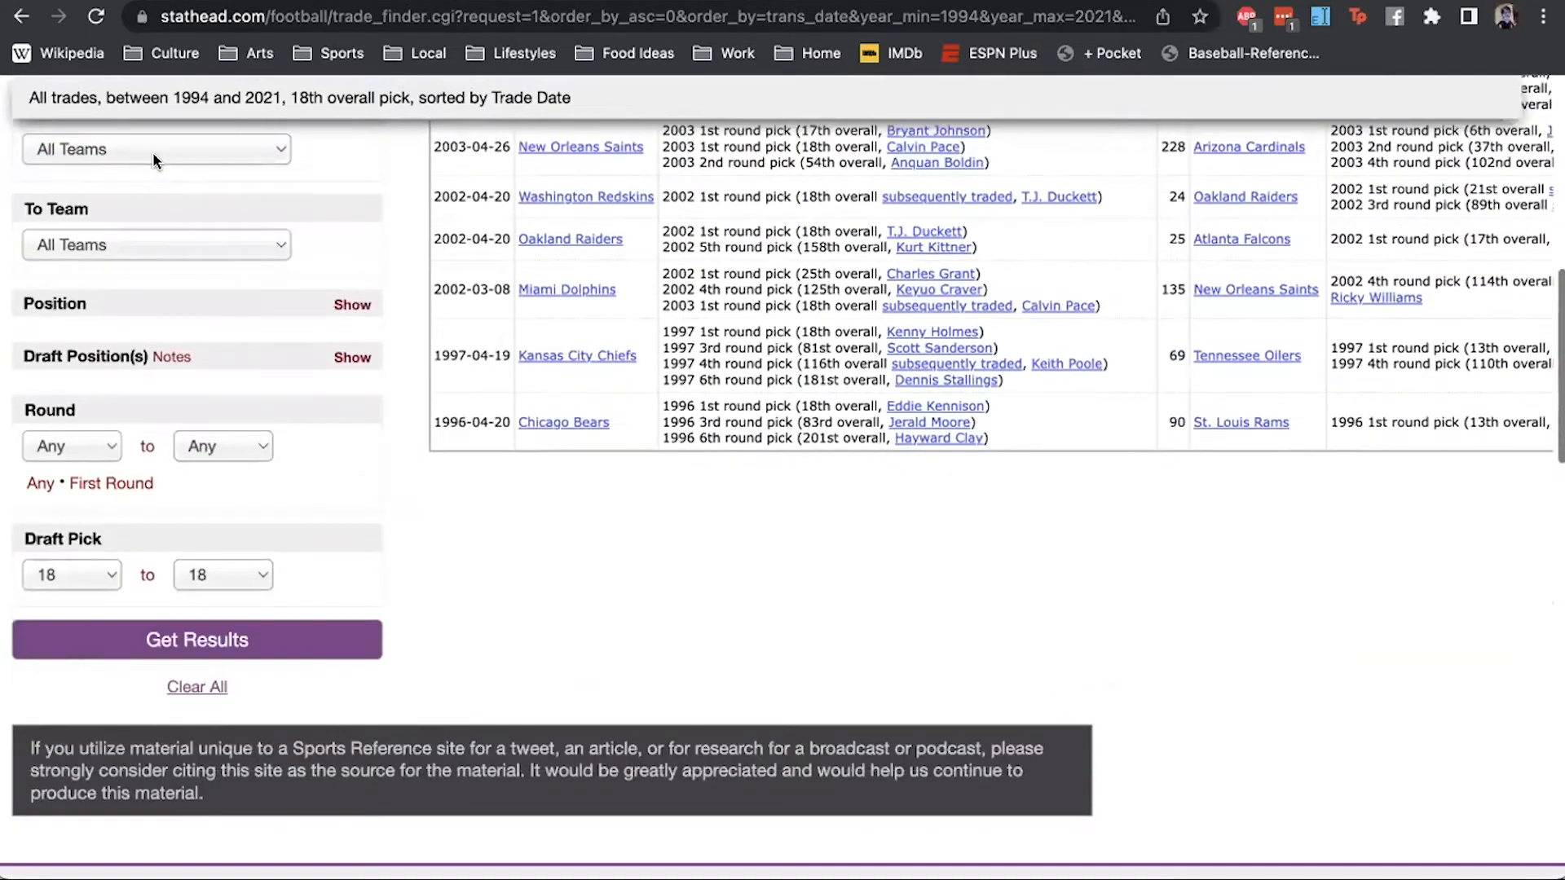
click(153, 151)
click(143, 403)
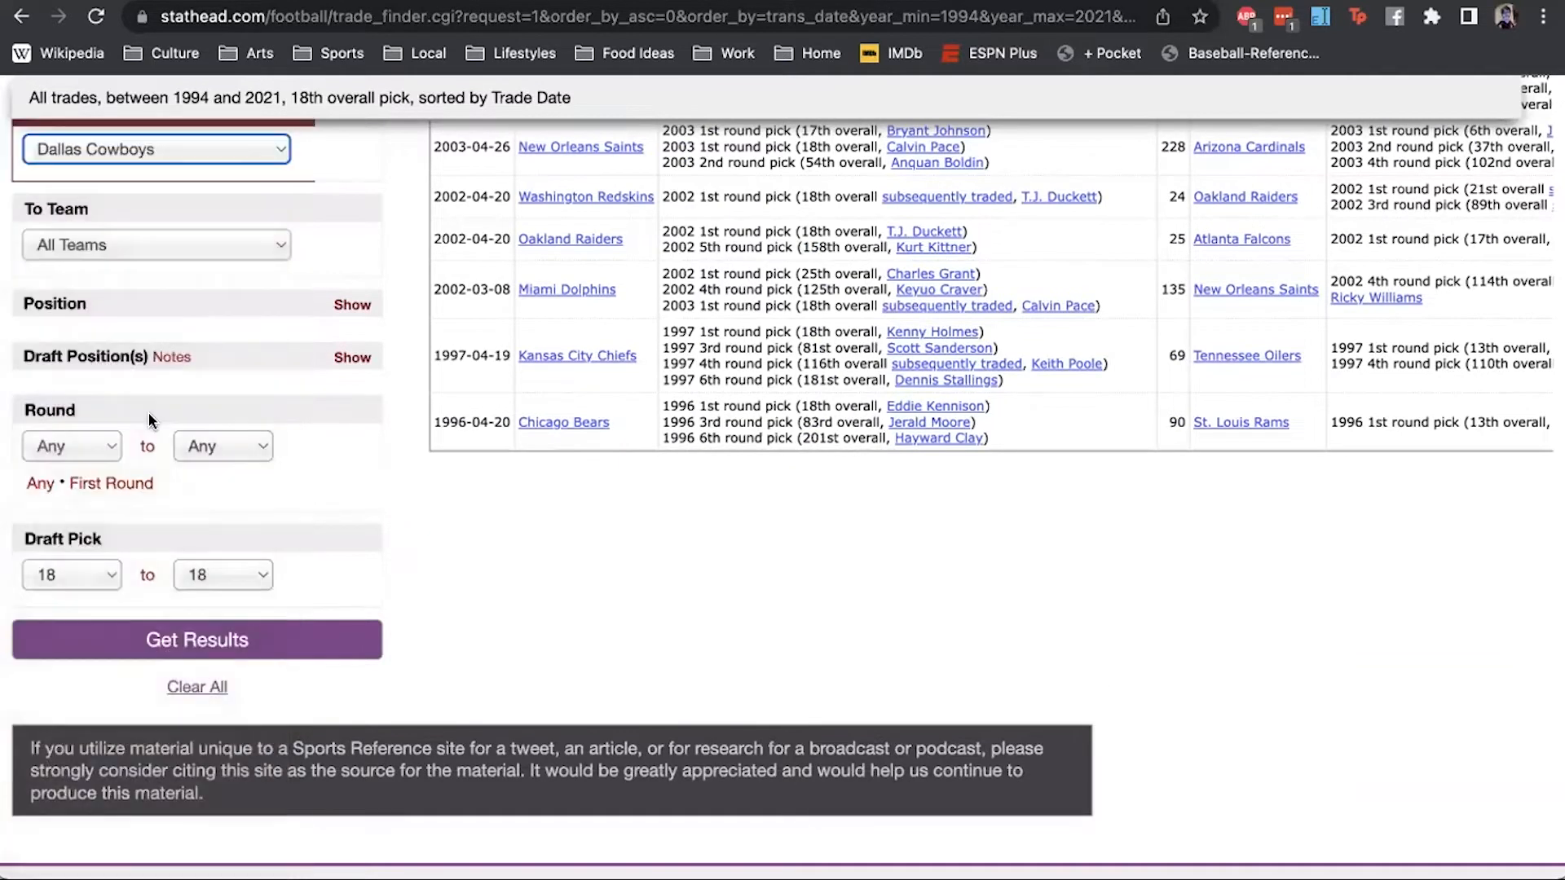
- Reset the Draft Pick range to 1 to 256
click(81, 571)
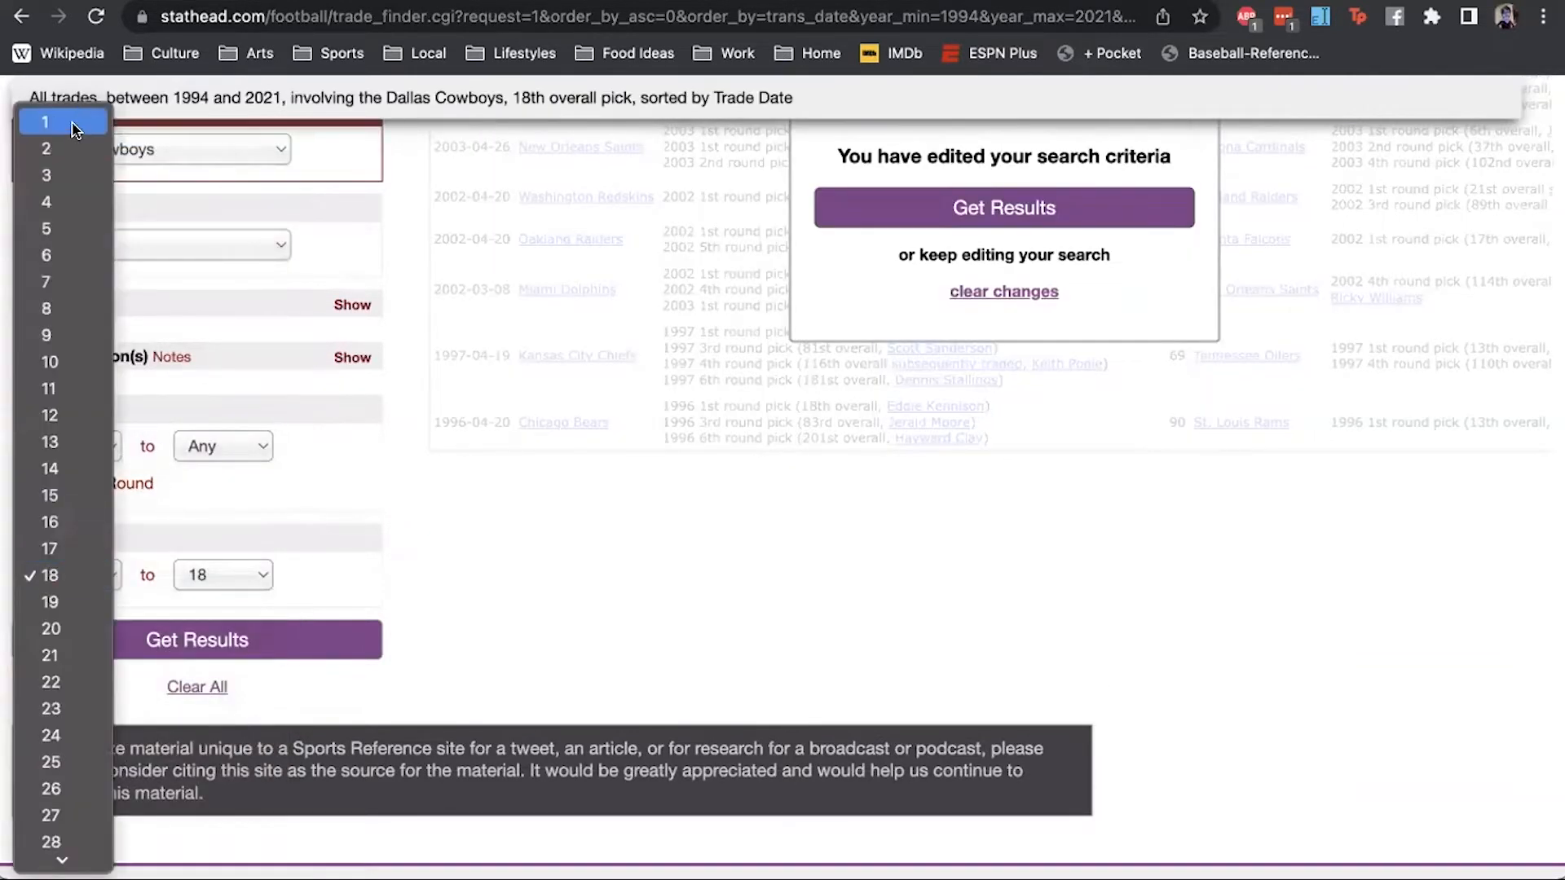
click(45, 121)
click(225, 577)
scroll(225, 577, down, 10)
scroll(205, 770, down, 15)
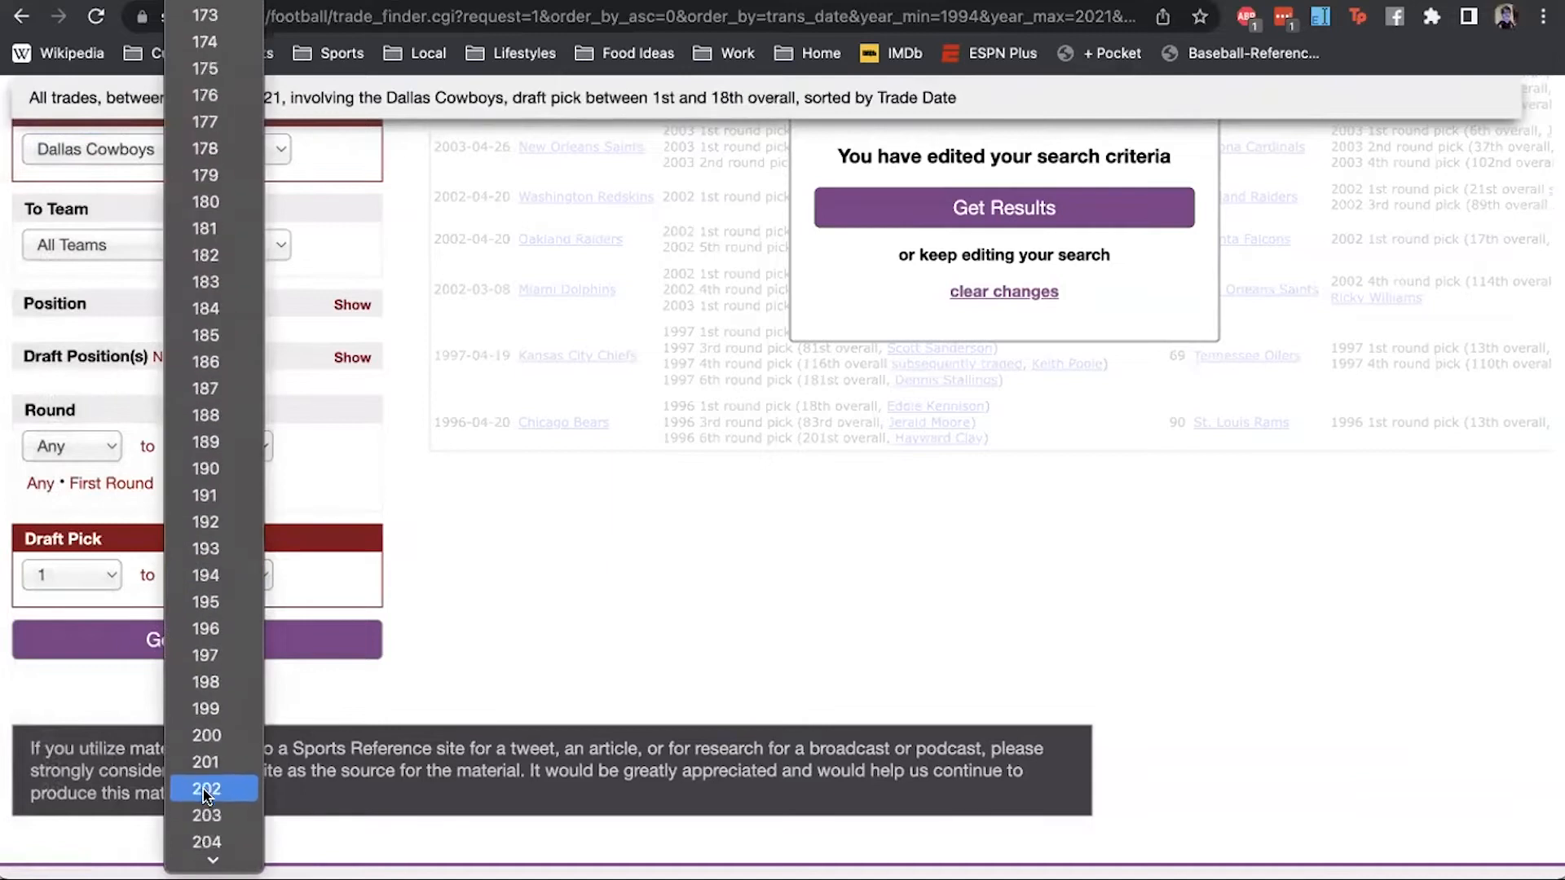
click(210, 846)
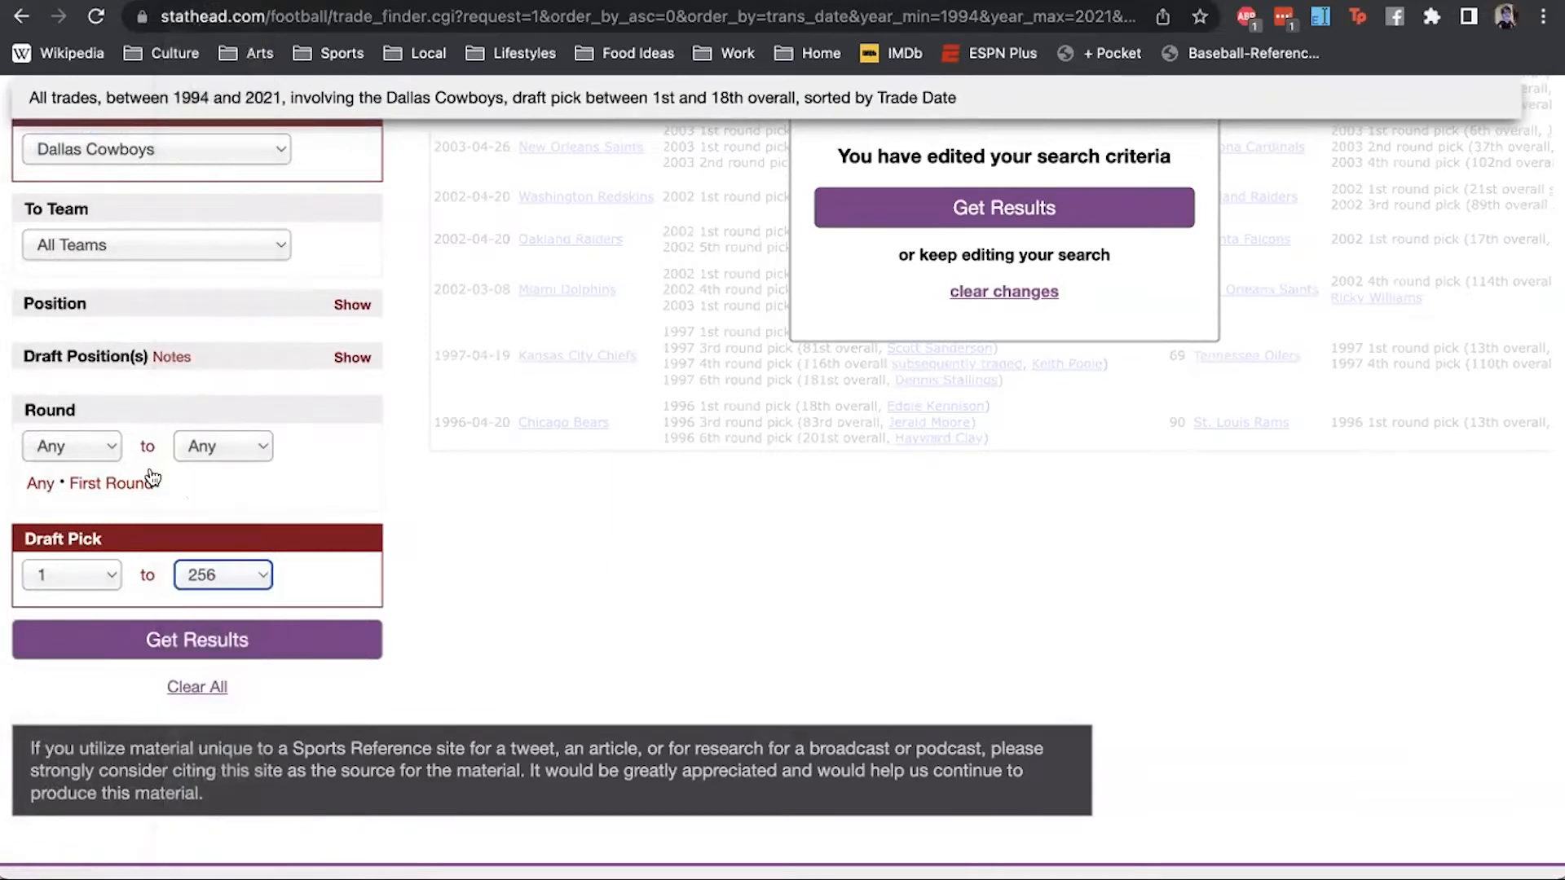
- Restrict the Round filter to the first round and get the results for the Dallas Cowboys trades
click(146, 484)
click(179, 640)
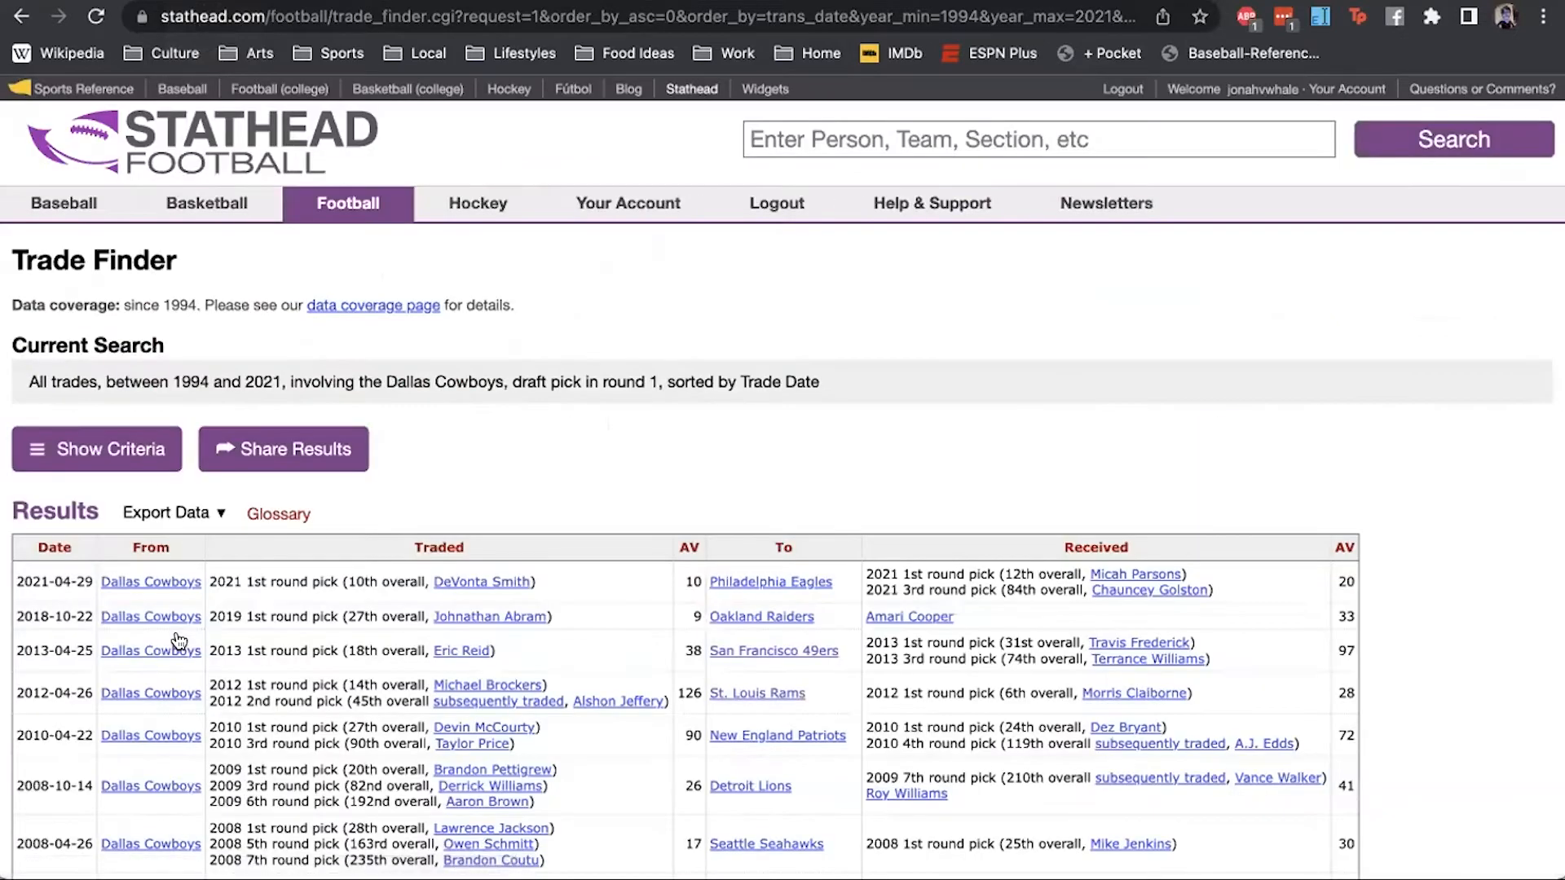
scroll(167, 530, down, 2)
- Reopen the search criteria, set the To Team filter to Philadelphia Eagles, and get the results for first-round trades between both teams
click(81, 352)
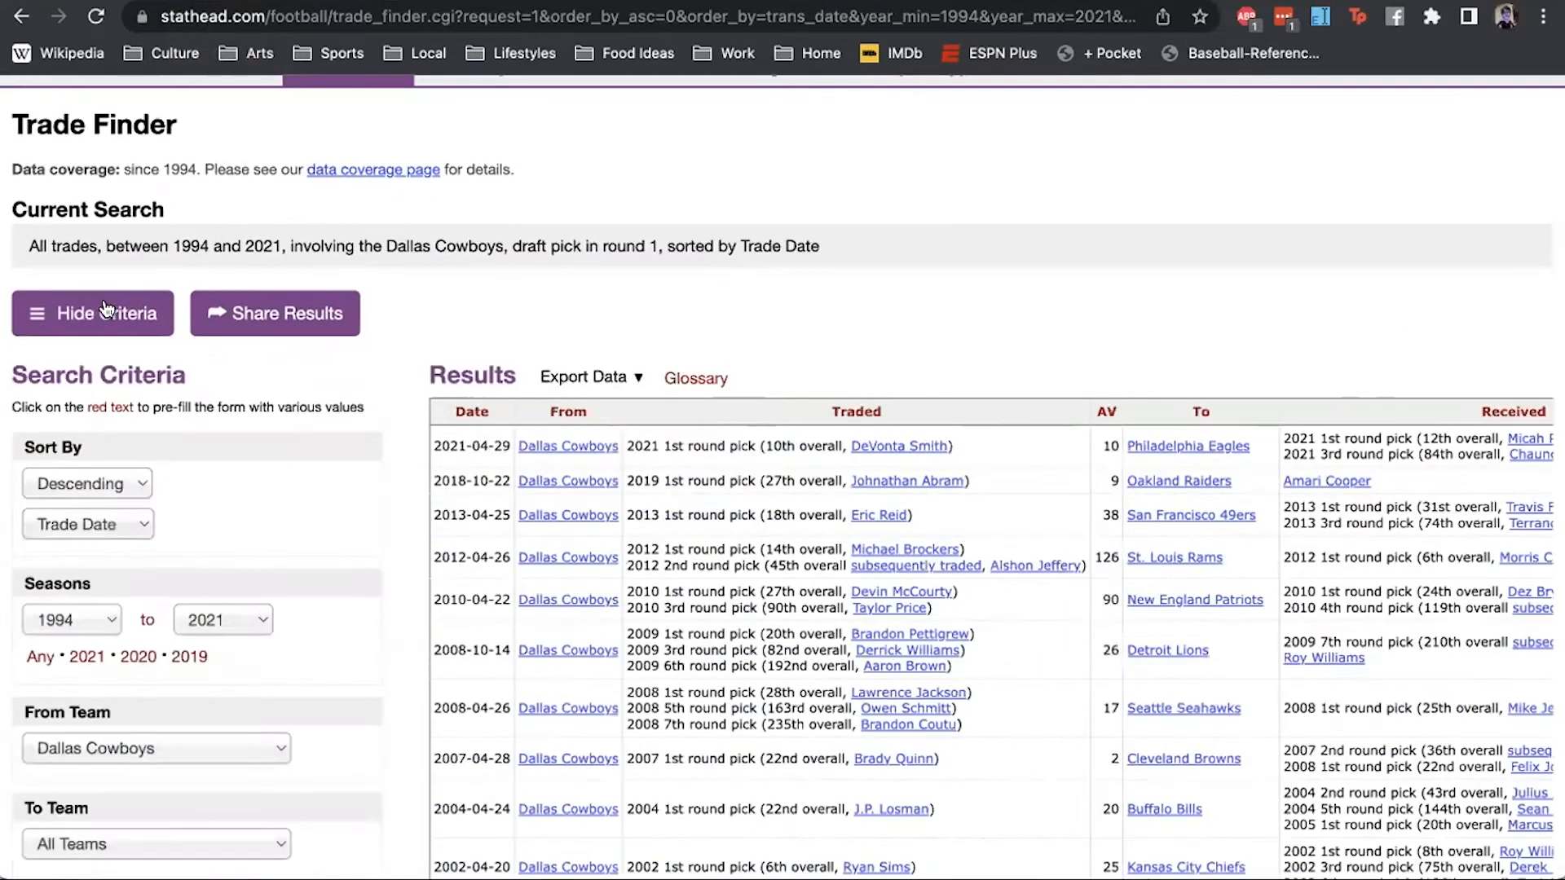
scroll(81, 508, down, 3)
click(85, 618)
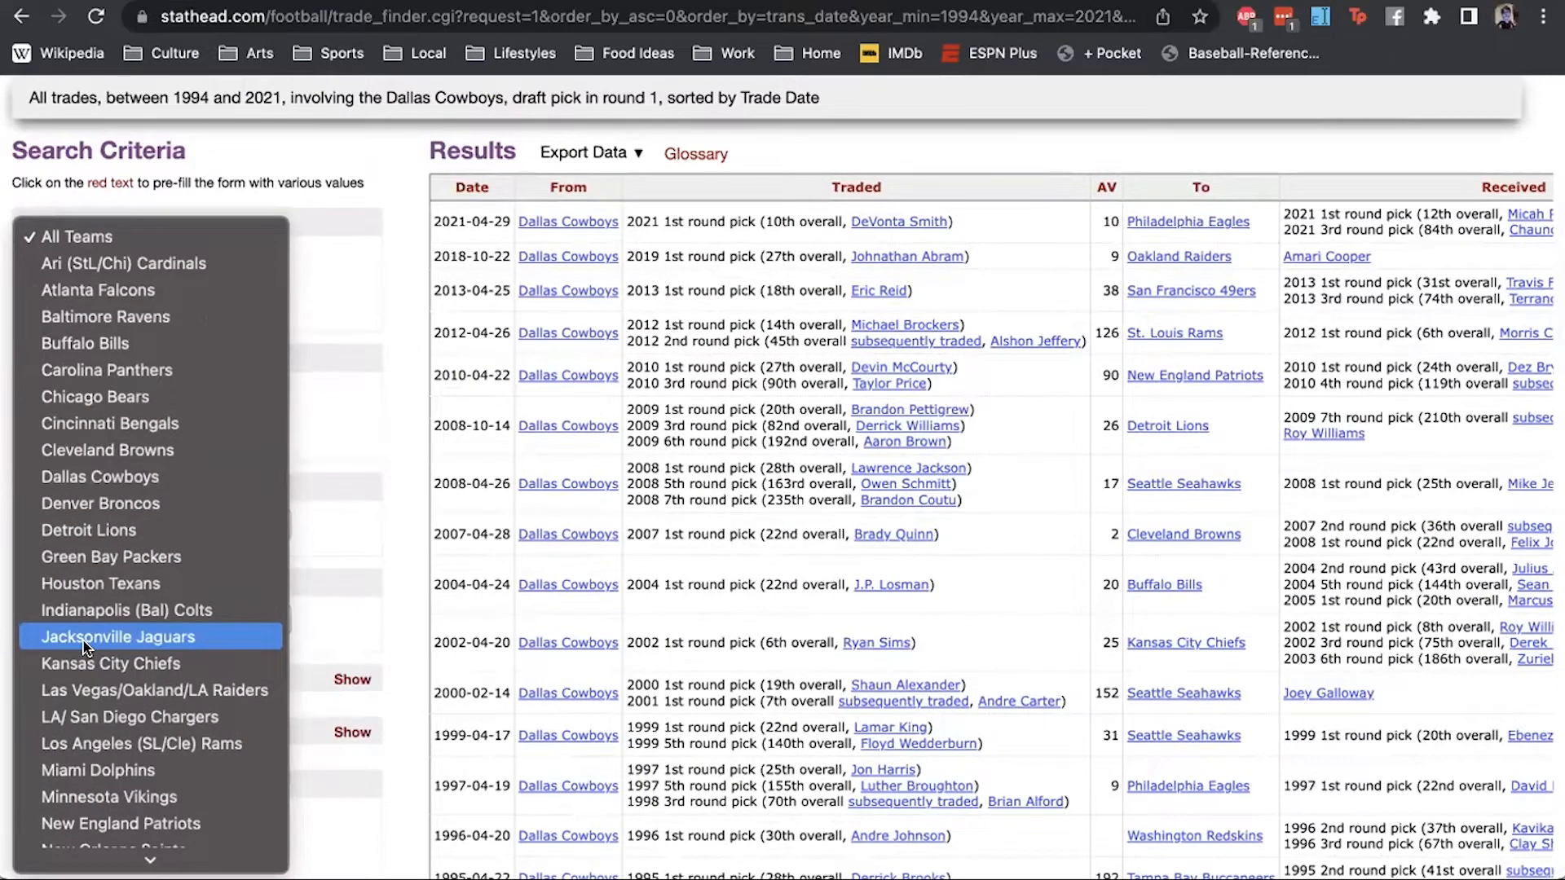
scroll(83, 641, down, 3)
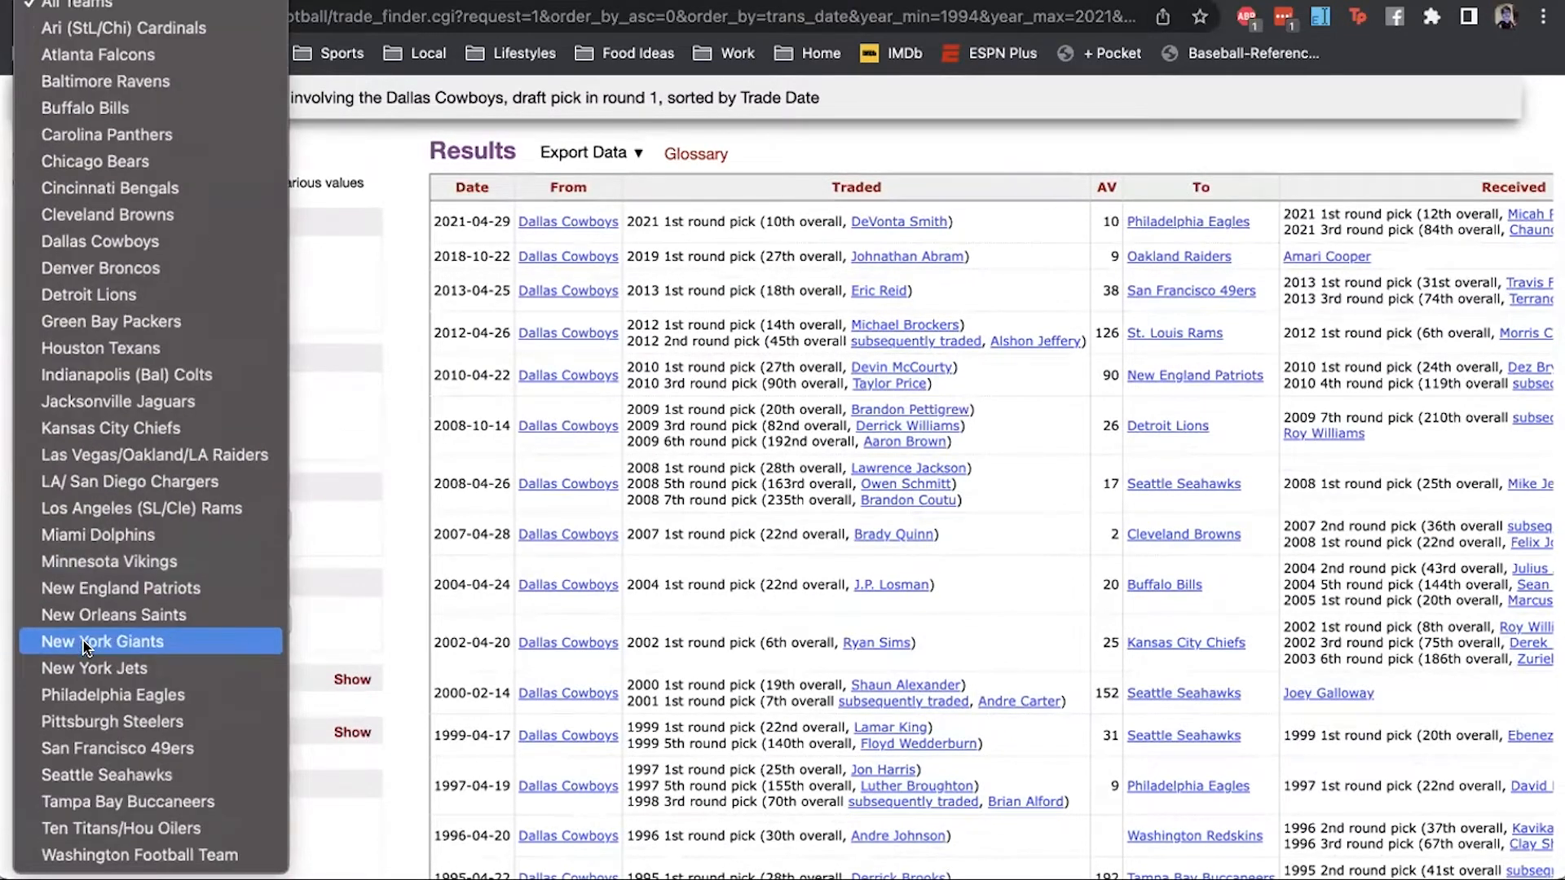
click(85, 703)
scroll(115, 733, down, 3)
click(116, 806)
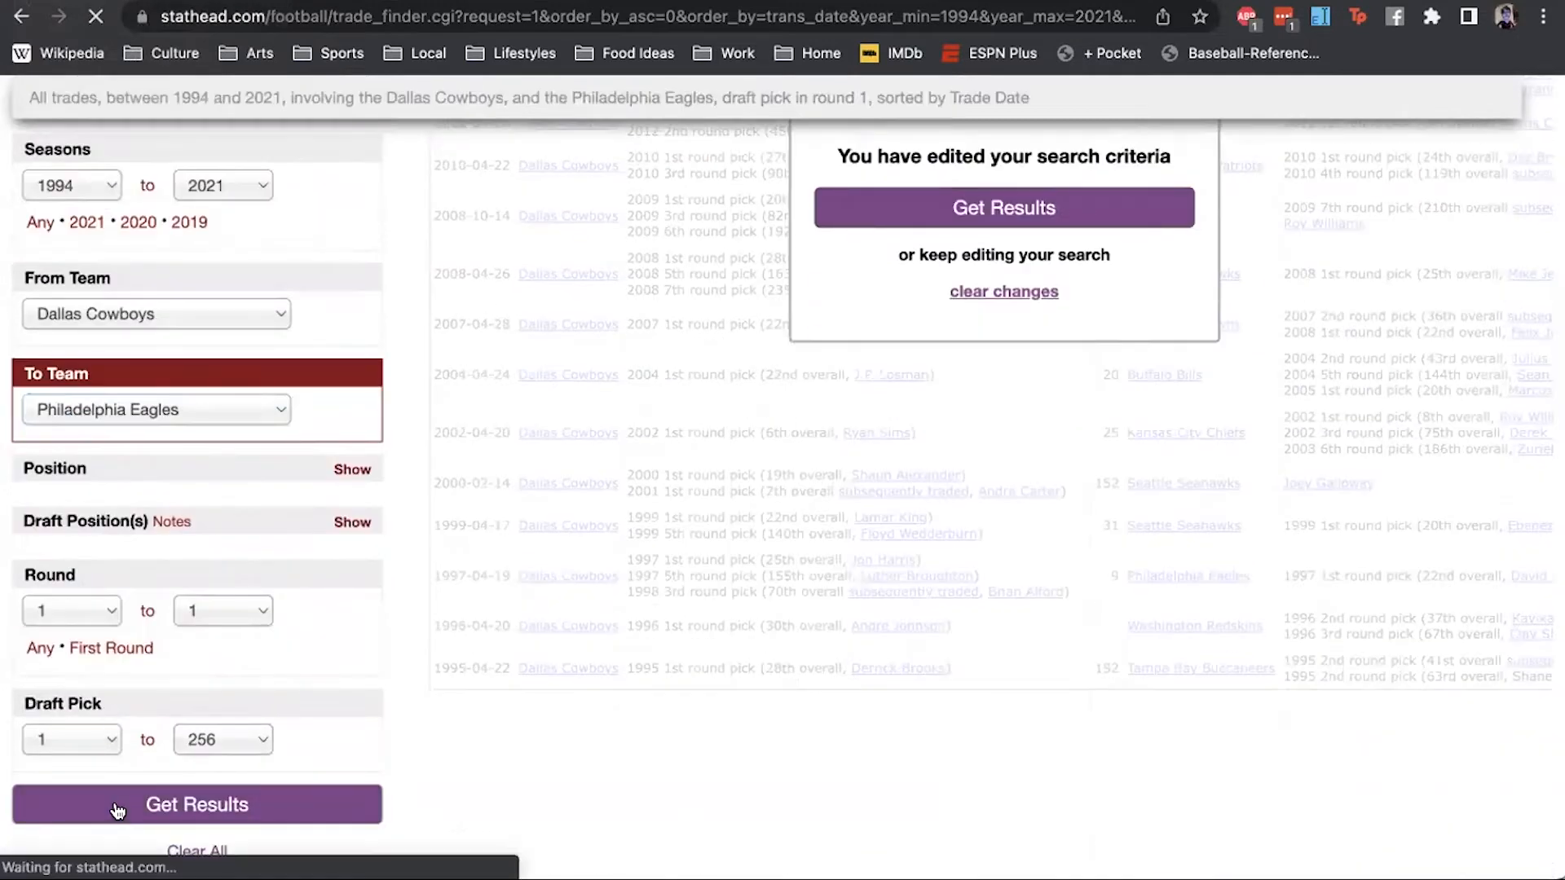
scroll(244, 571, down, 2)
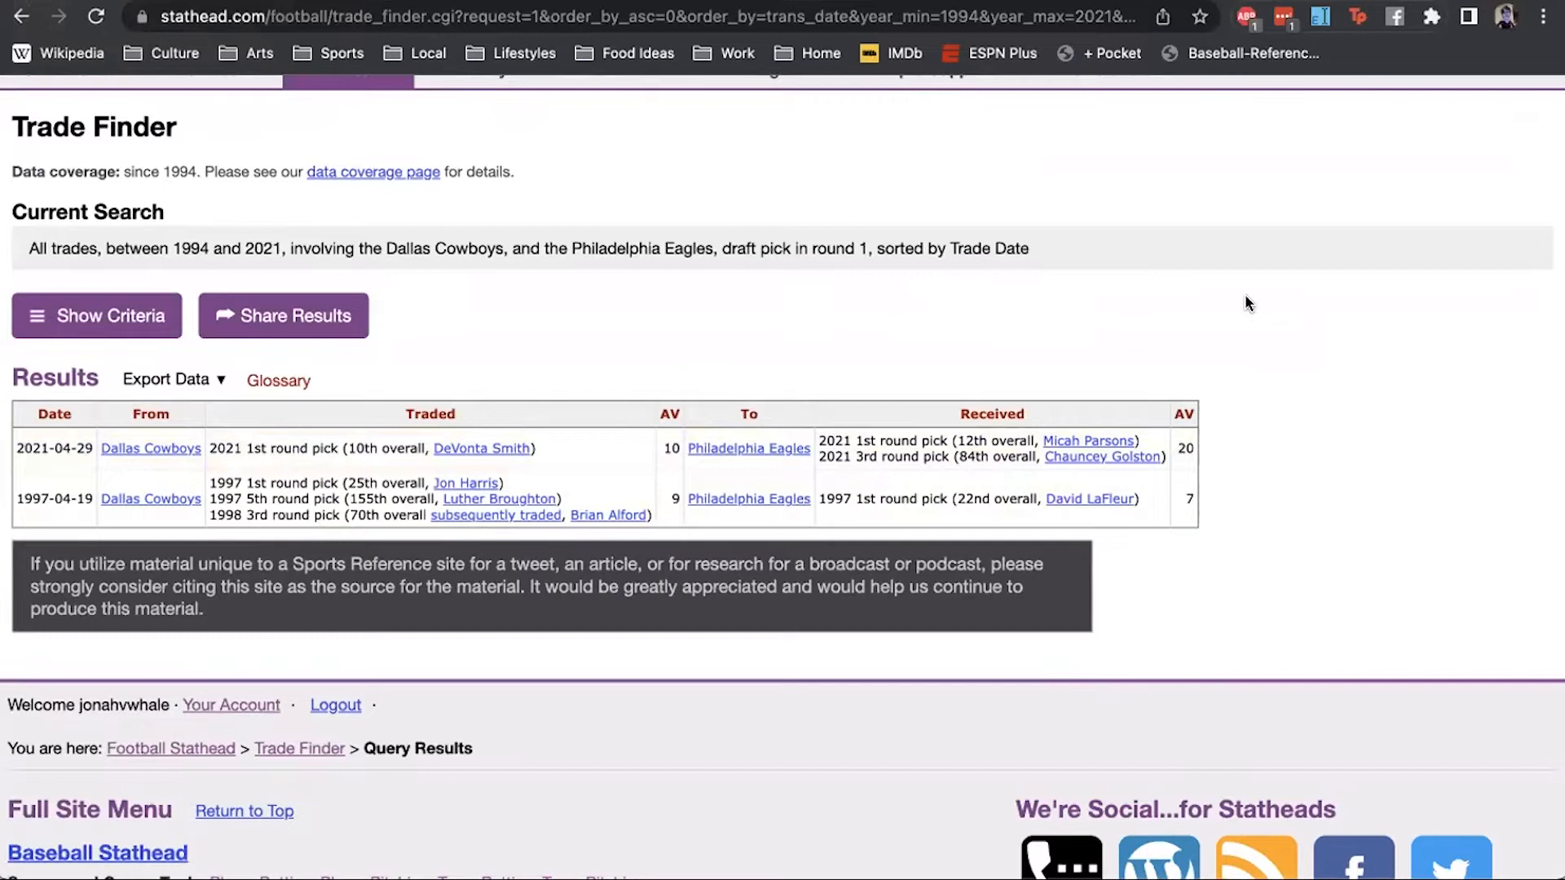
scroll(1244, 303, up, 1)
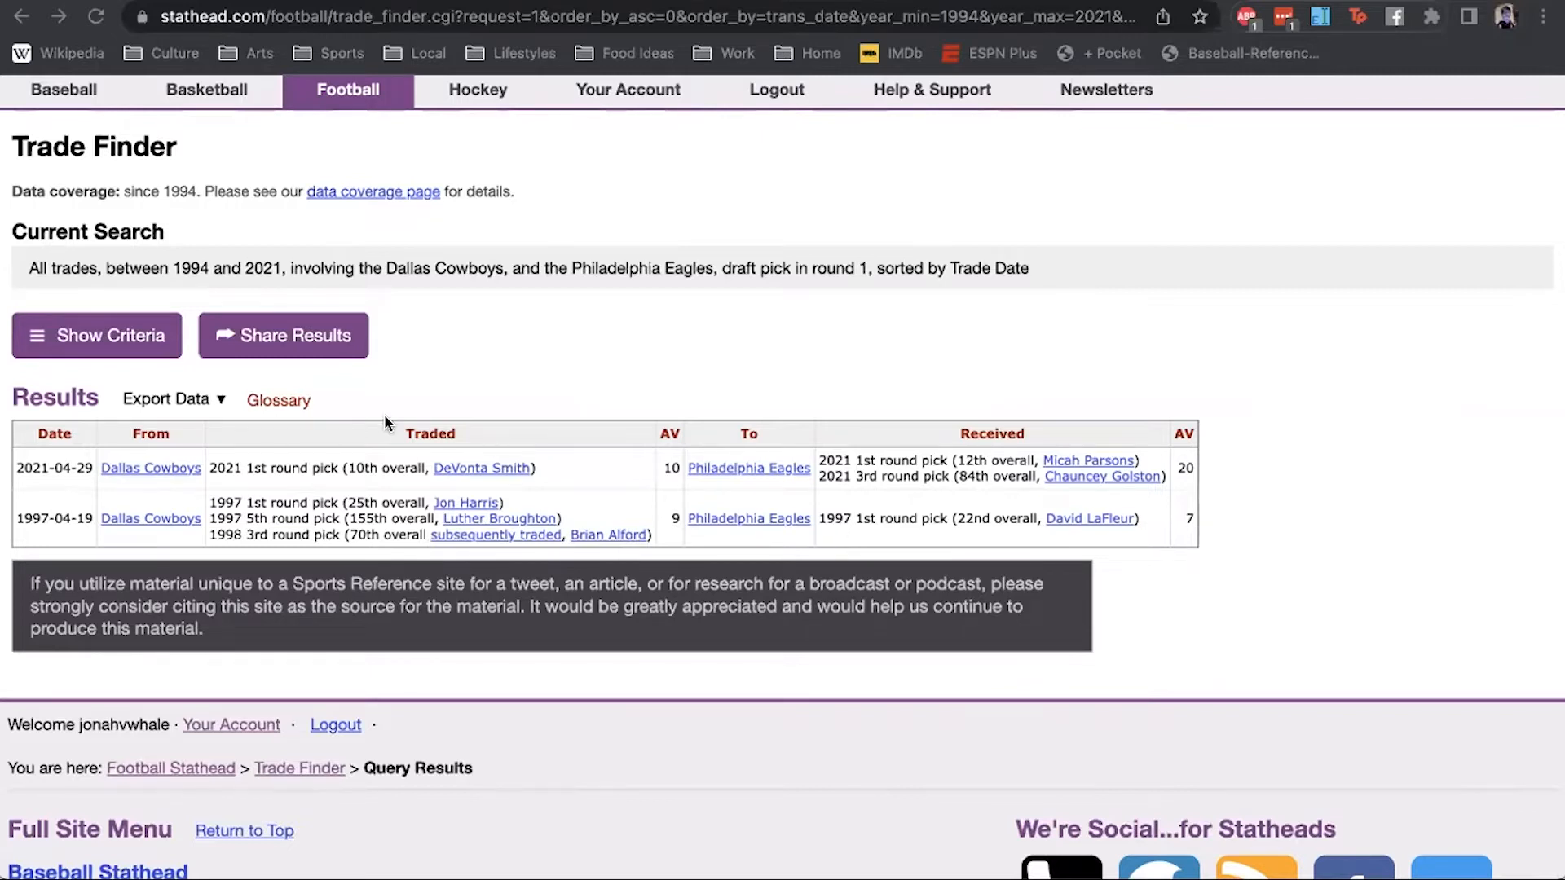
- Open the Stathead Football overview page and look through its player, team and draft tools
click(364, 106)
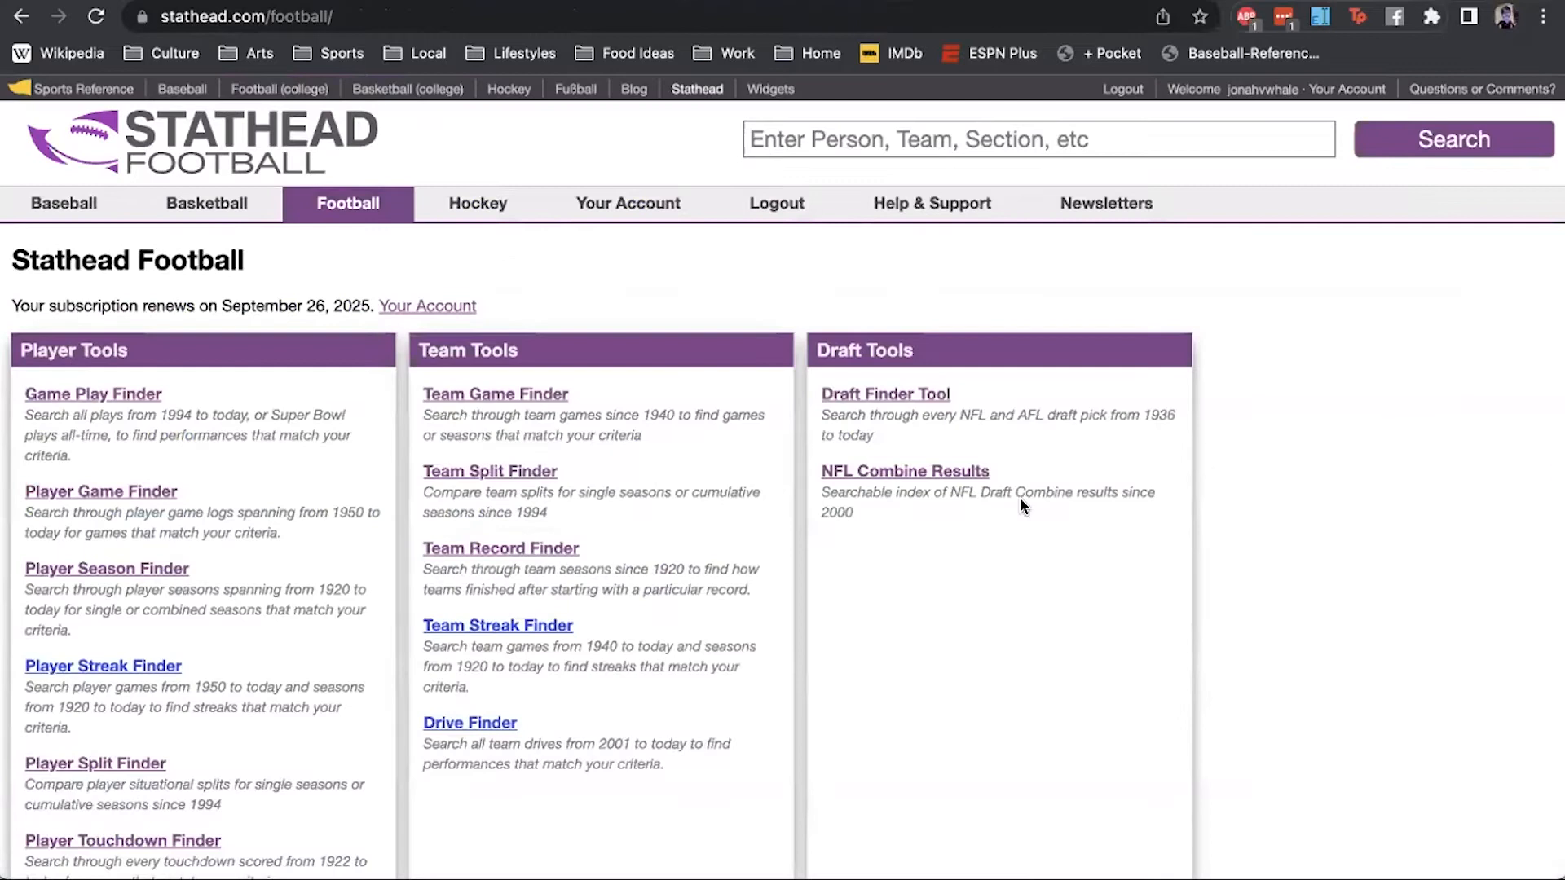
scroll(1020, 500, down, 5)
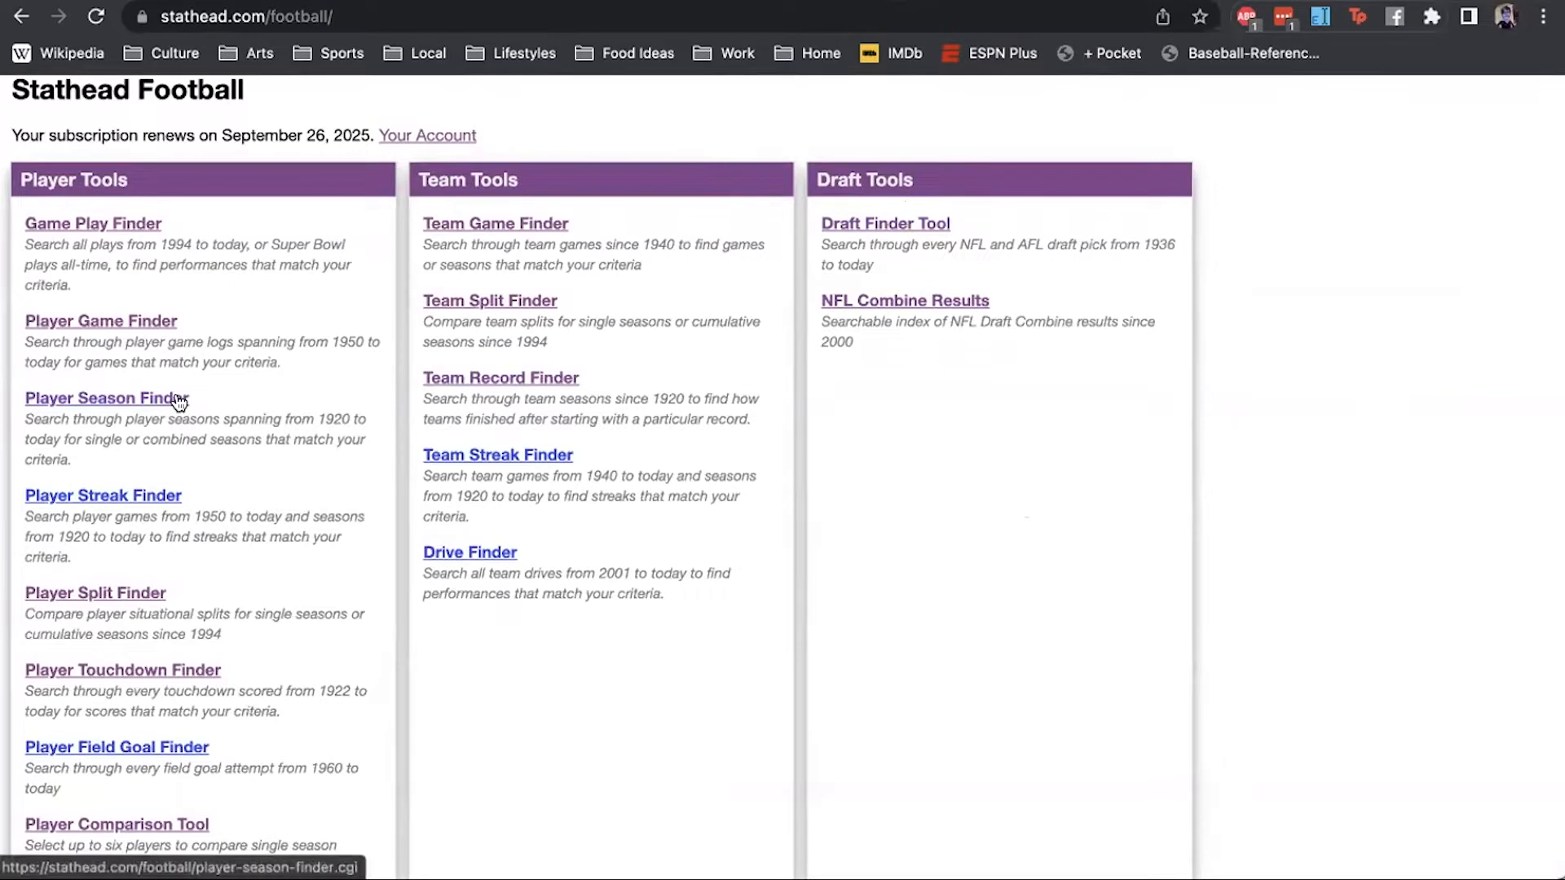
- Open the Player Season Finder and add a Draft Round biographical filter limited to the first round
click(120, 399)
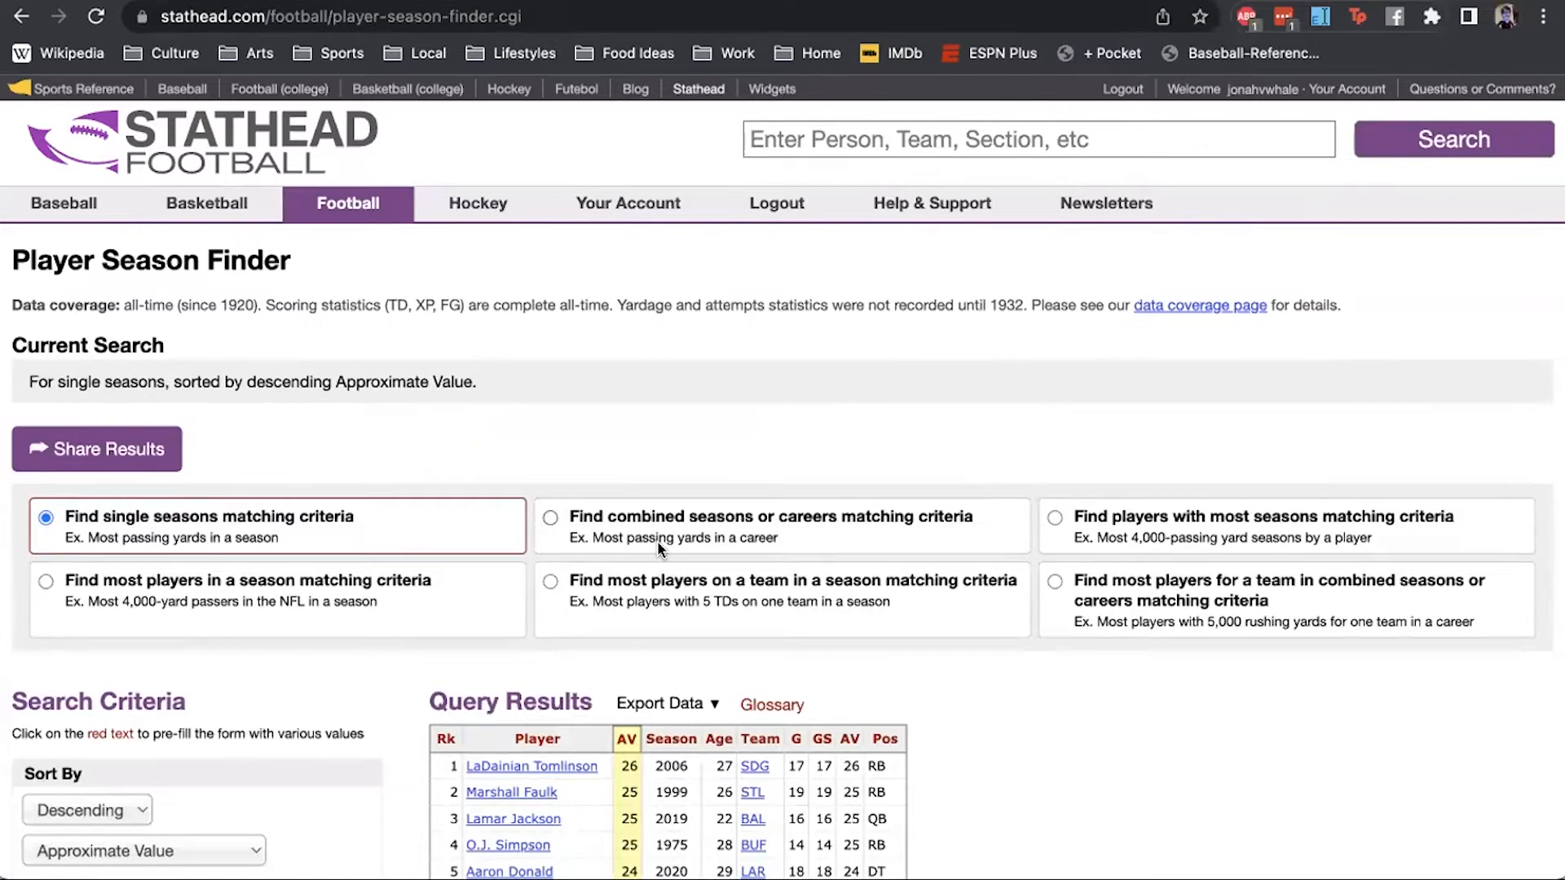
scroll(657, 540, down, 10)
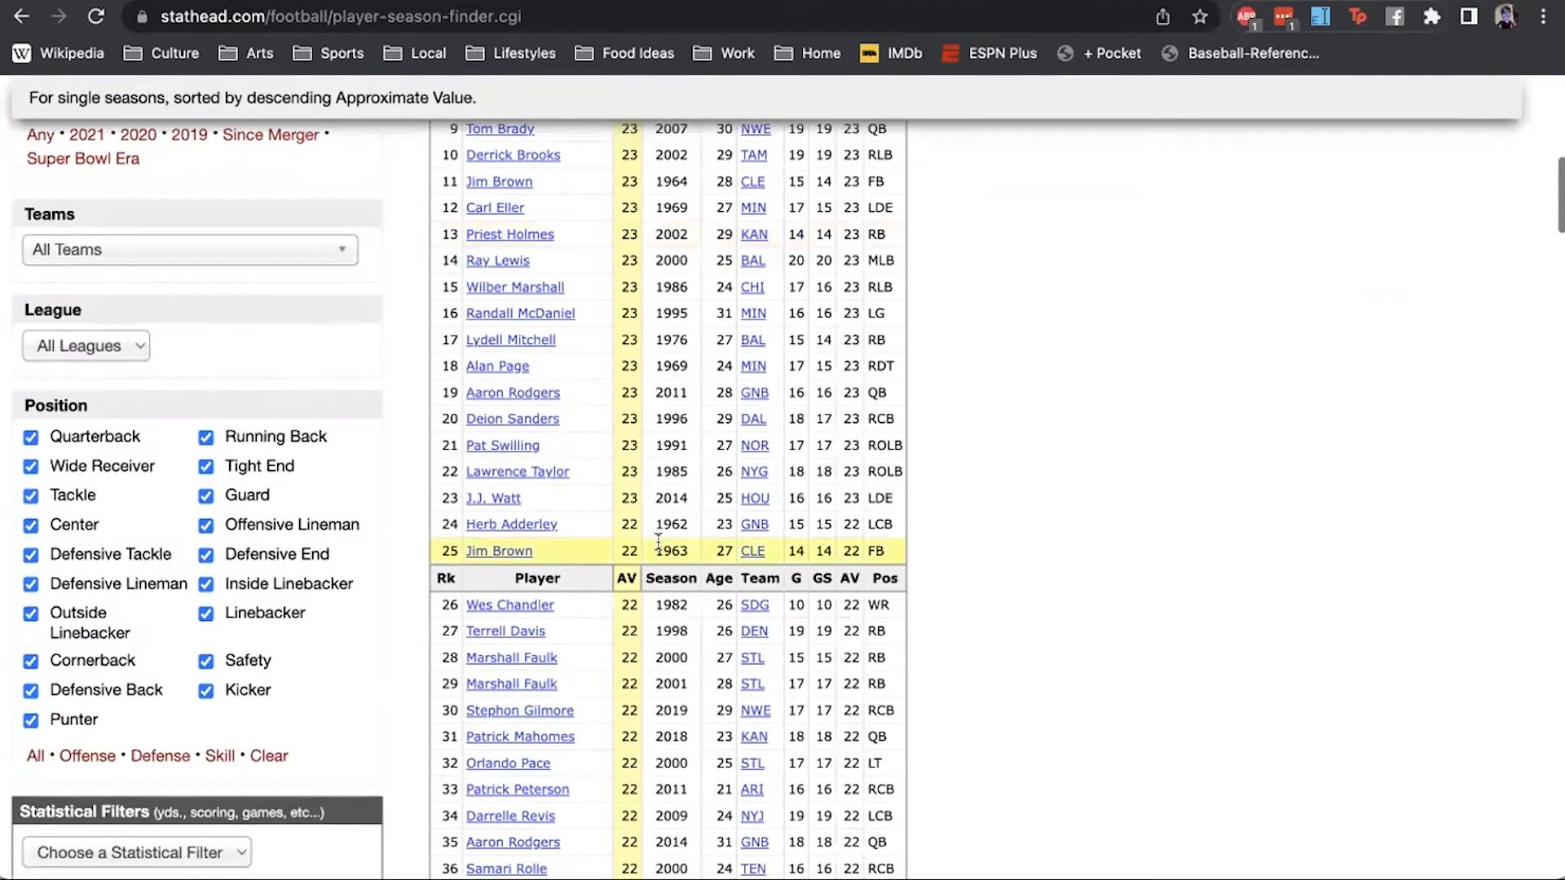
scroll(658, 542, down, 5)
scroll(550, 532, down, 5)
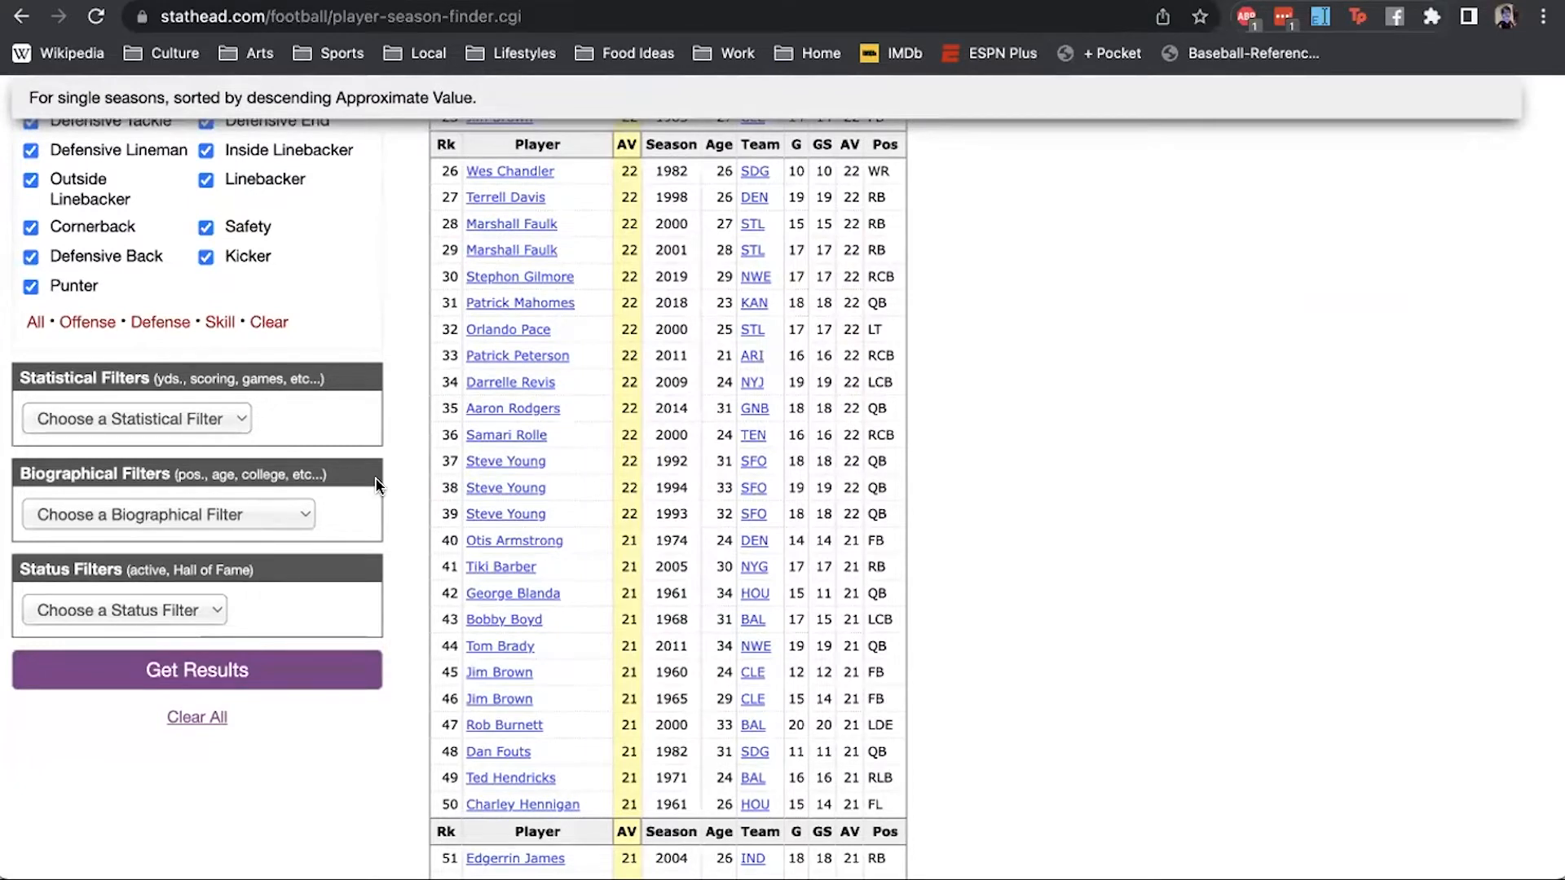
click(185, 514)
scroll(186, 516, down, 1)
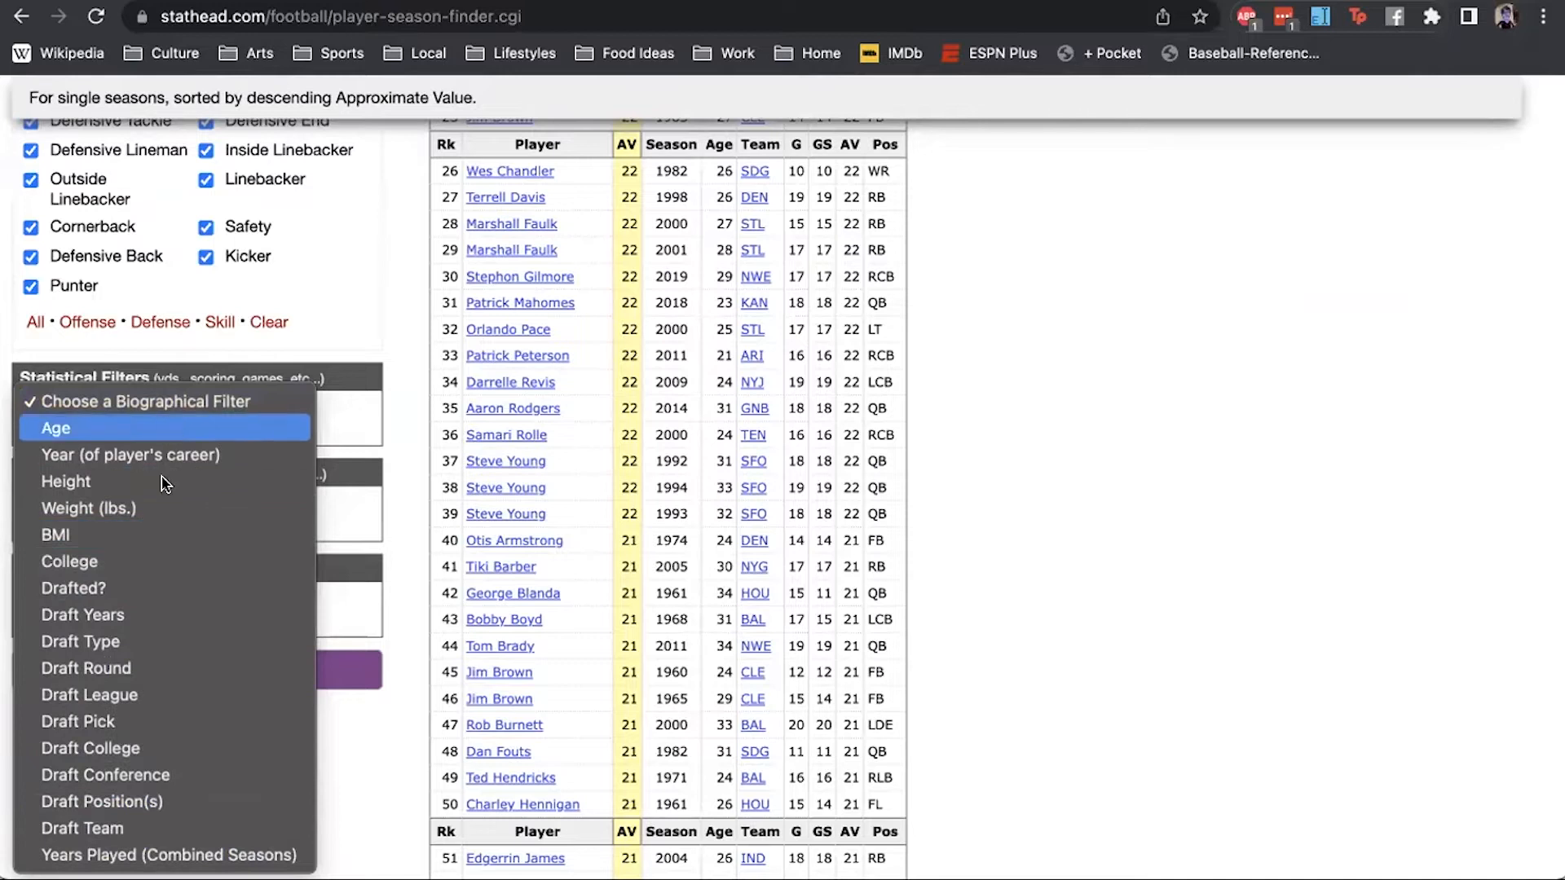
click(120, 669)
click(124, 585)
- Add a Draft Position(s) filter and restrict it to Wide Receiver only
click(131, 646)
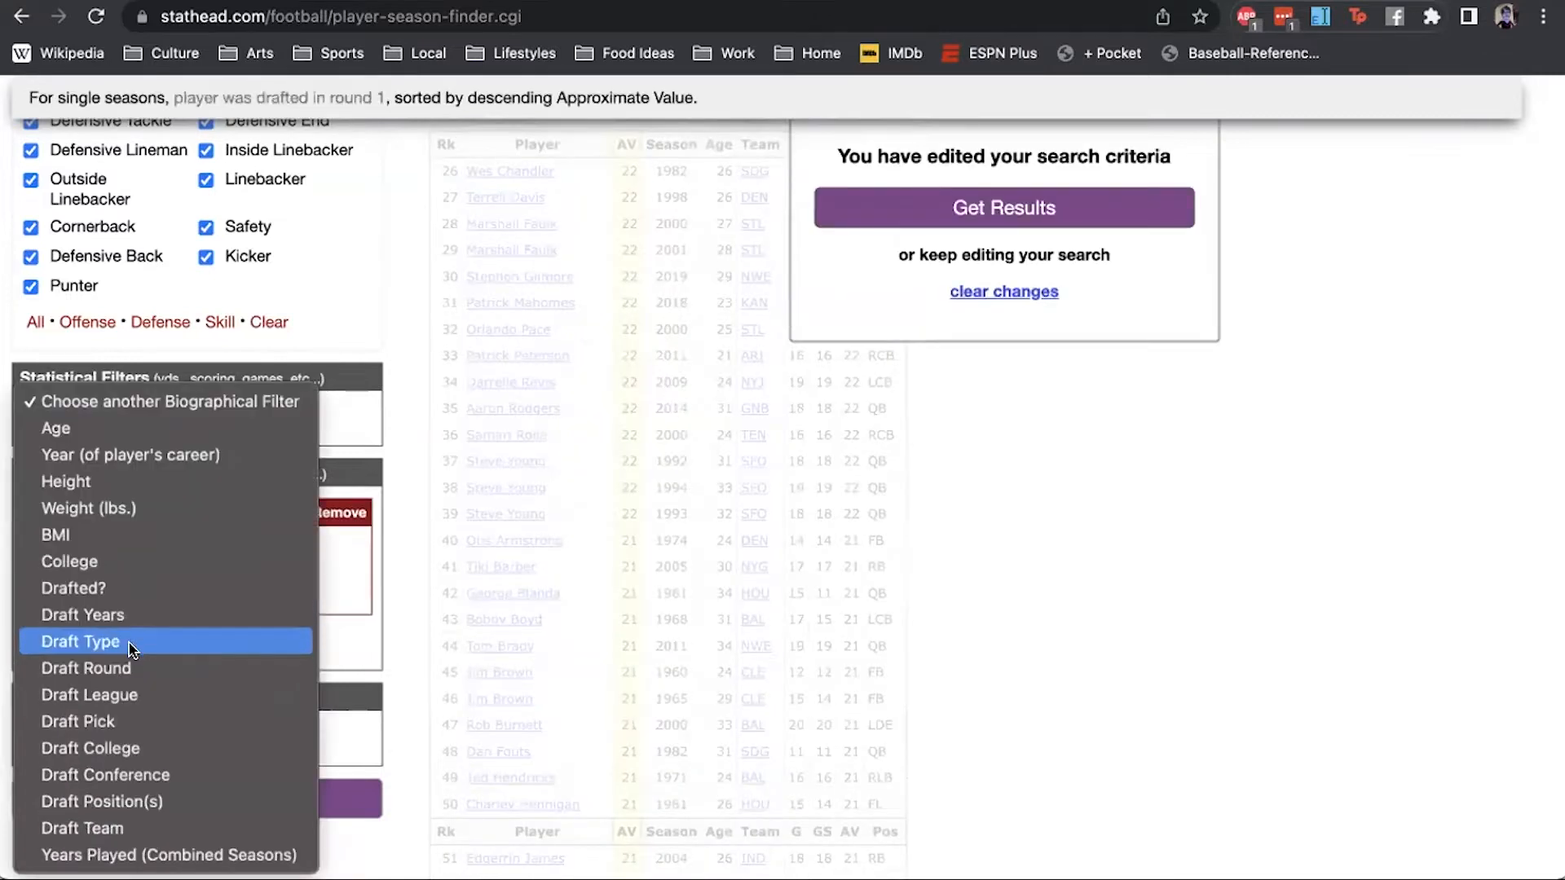
click(212, 580)
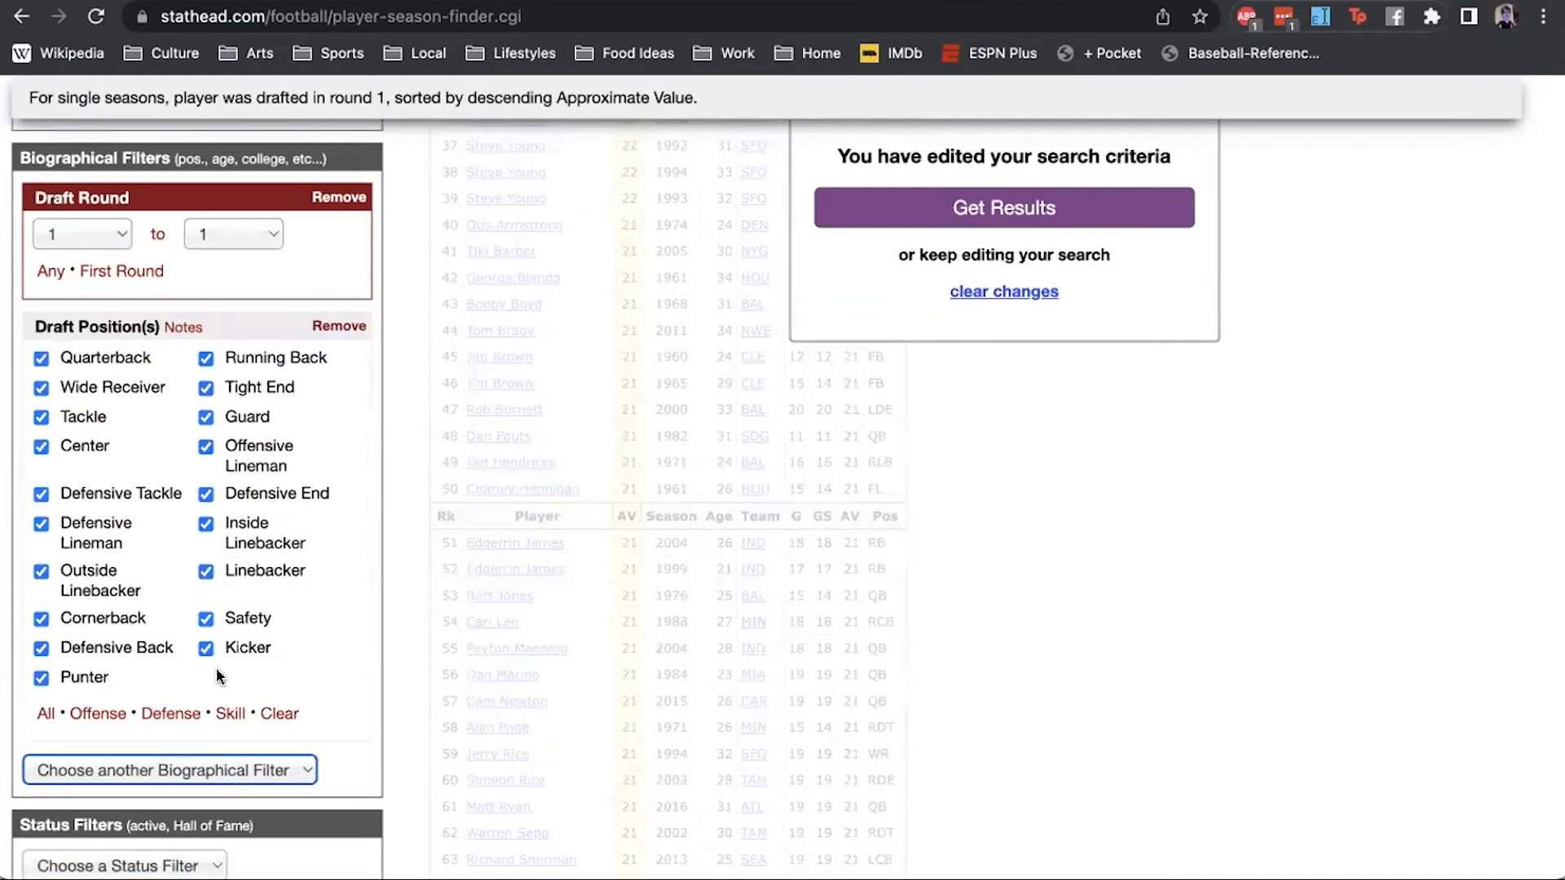
click(263, 713)
click(90, 387)
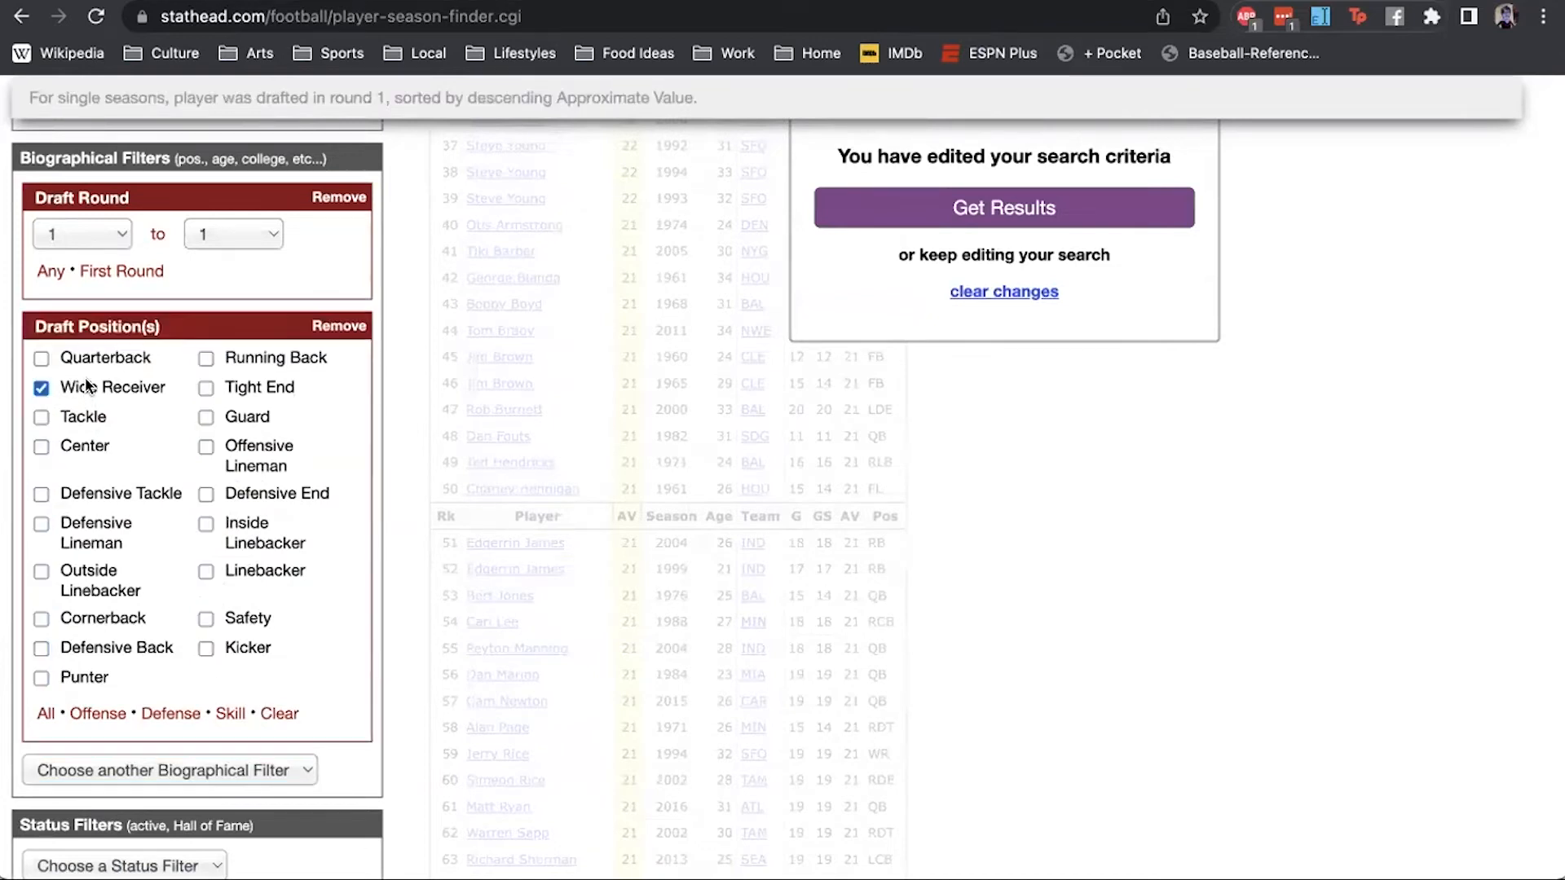
- Add a Draft College filter and set it to Alabama
click(96, 768)
click(90, 748)
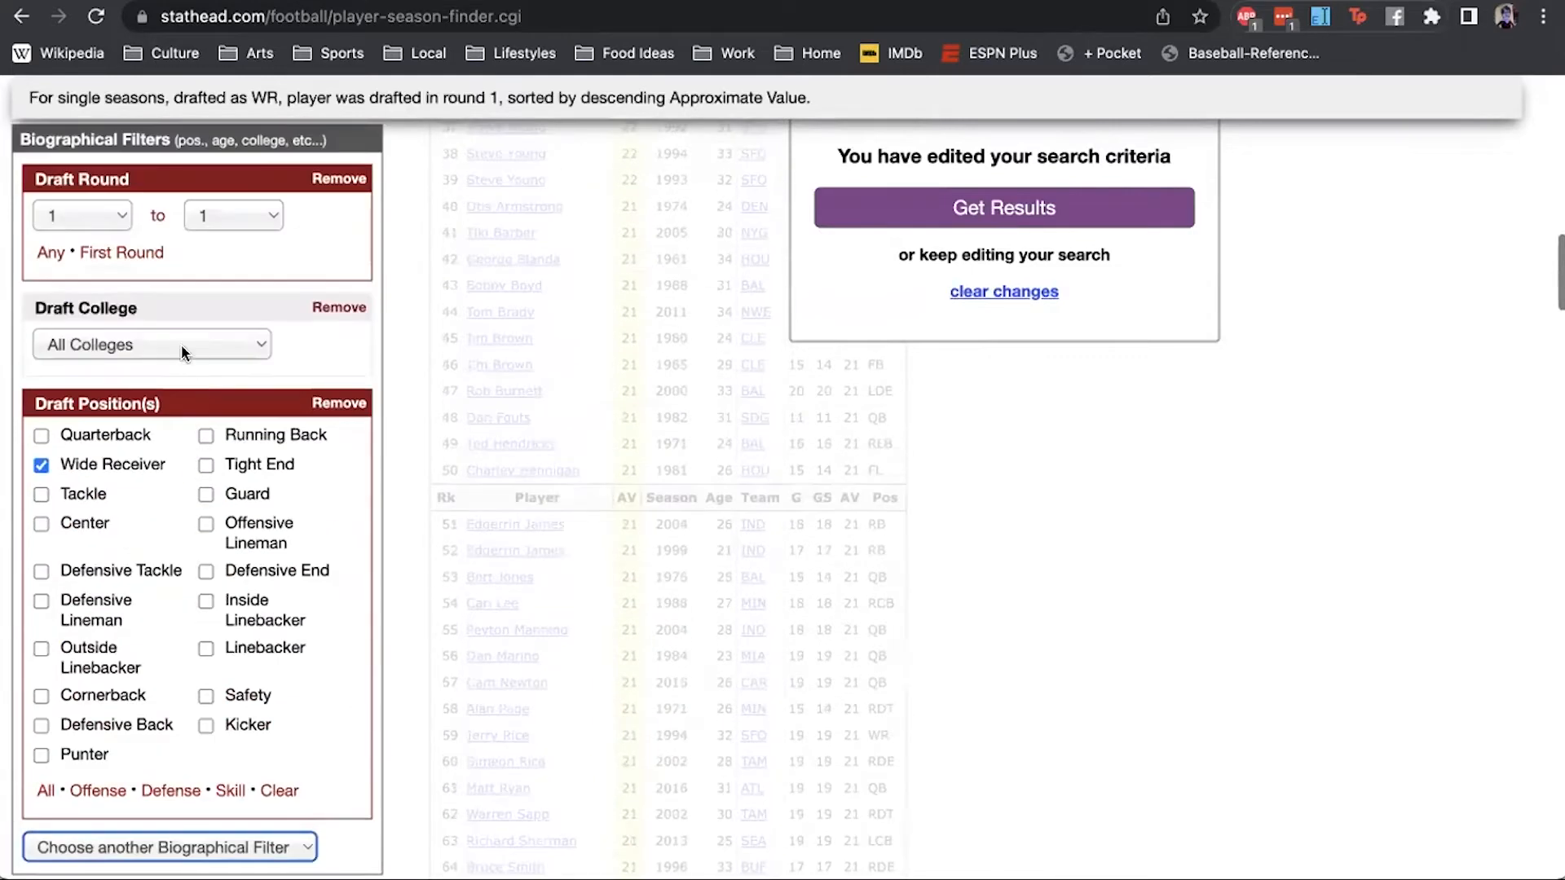
click(181, 344)
click(185, 475)
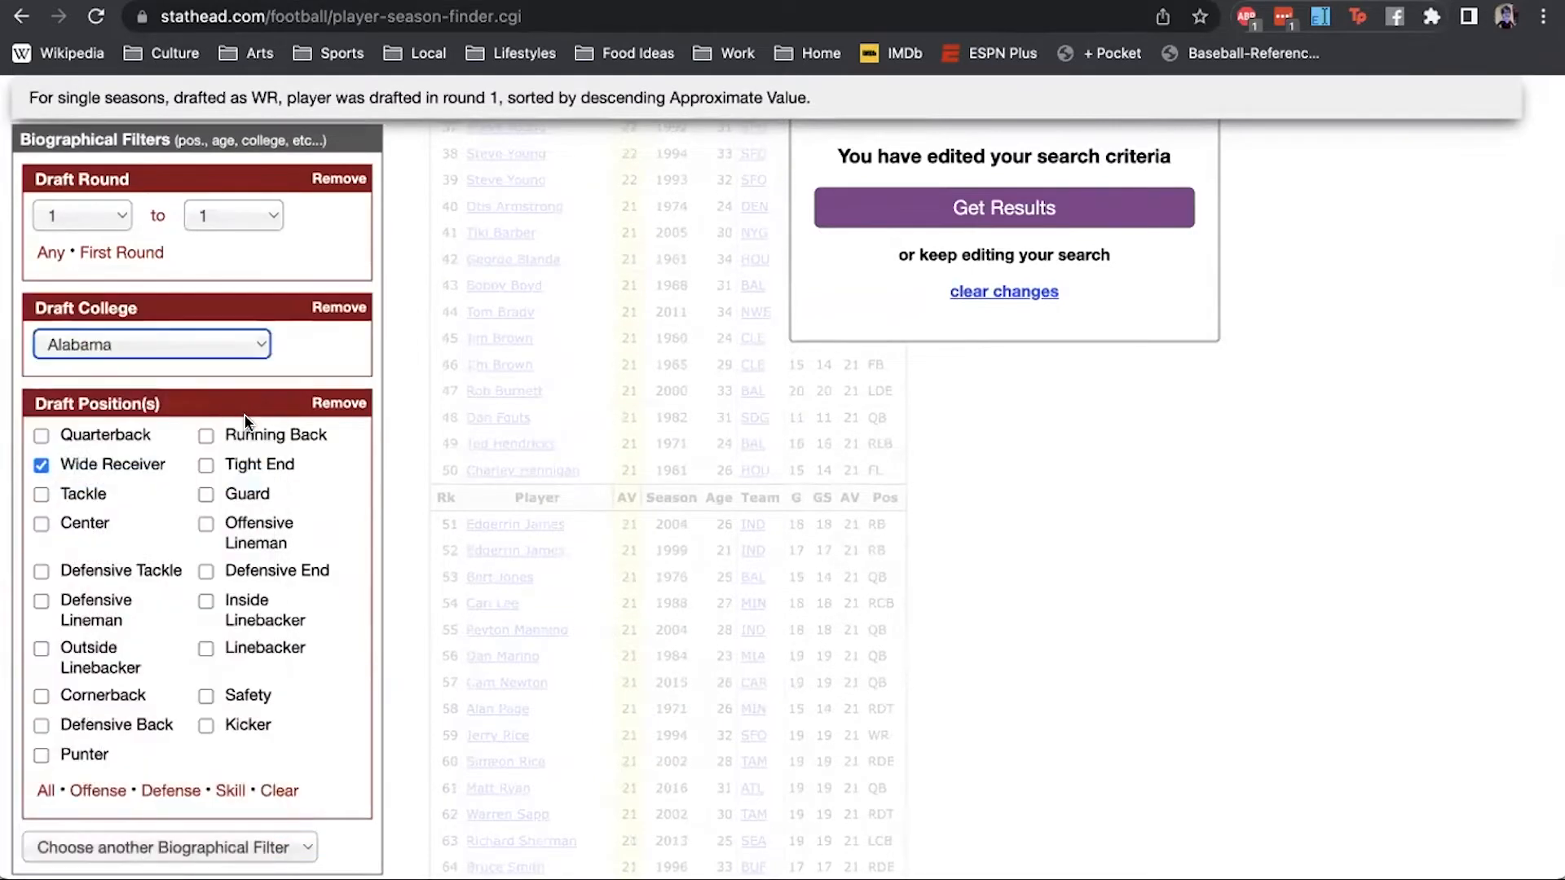
- Add a Year (of player's career) filter limited to the first year and get the results
scroll(247, 423, down, 5)
scroll(247, 423, up, 3)
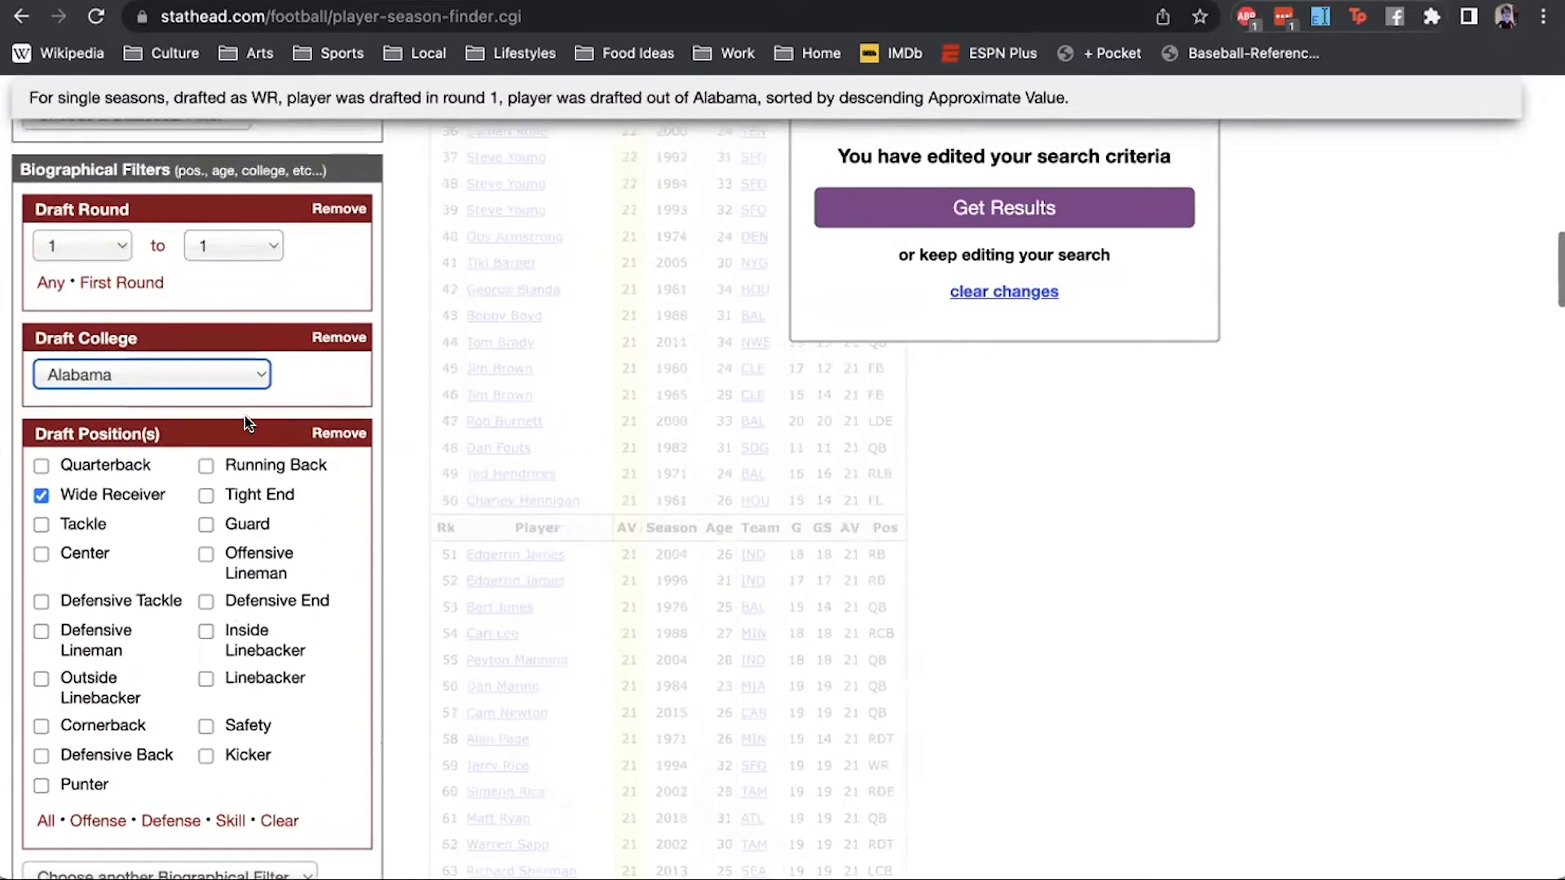
scroll(246, 417, down, 2)
click(178, 571)
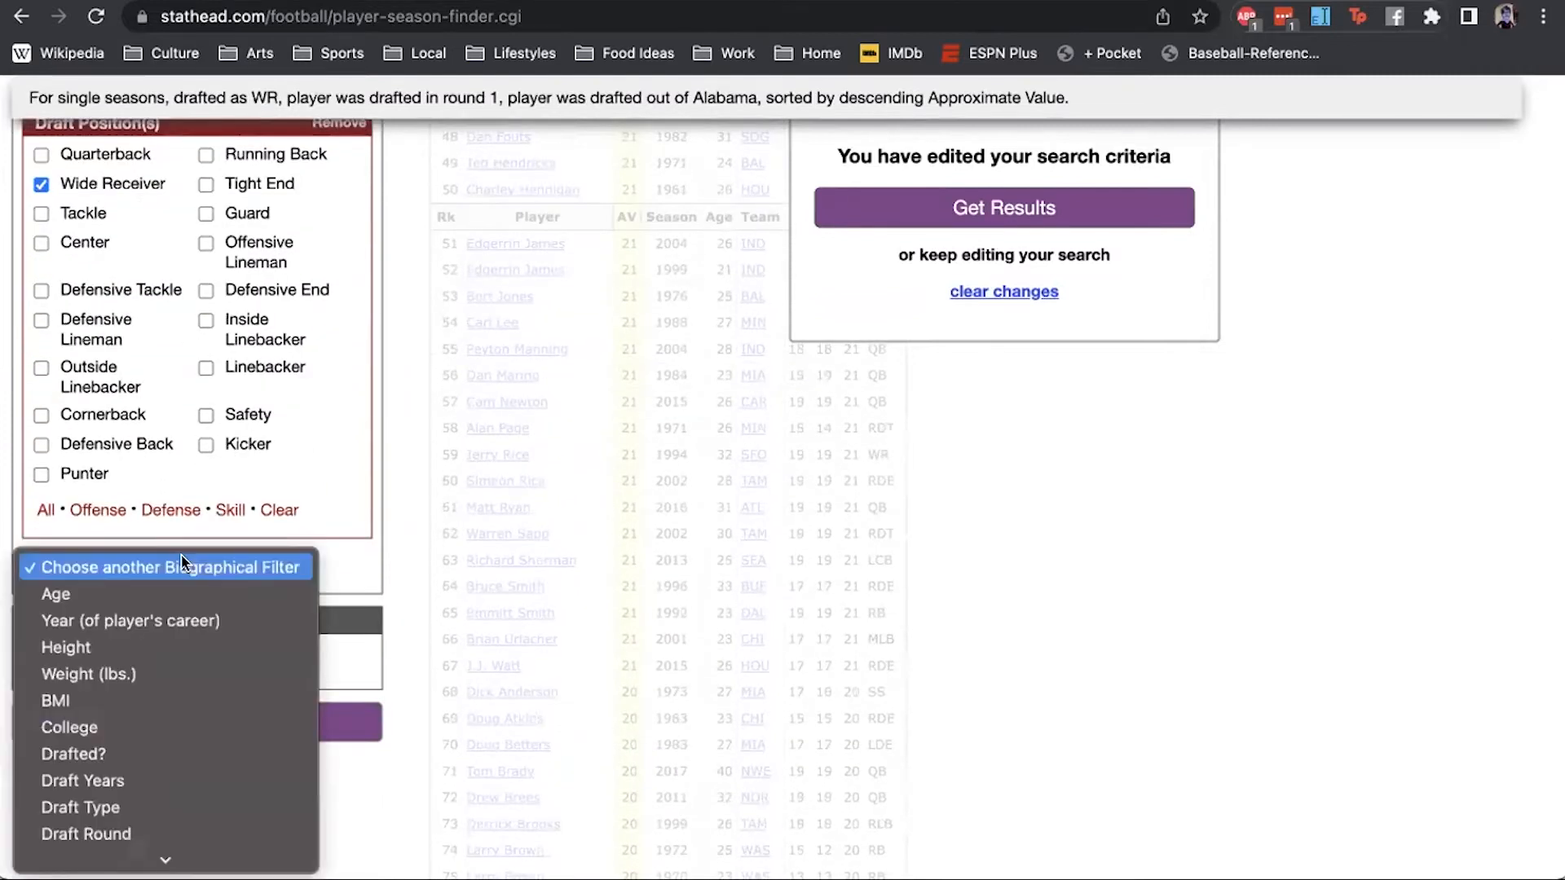
click(169, 621)
scroll(156, 551, up, 5)
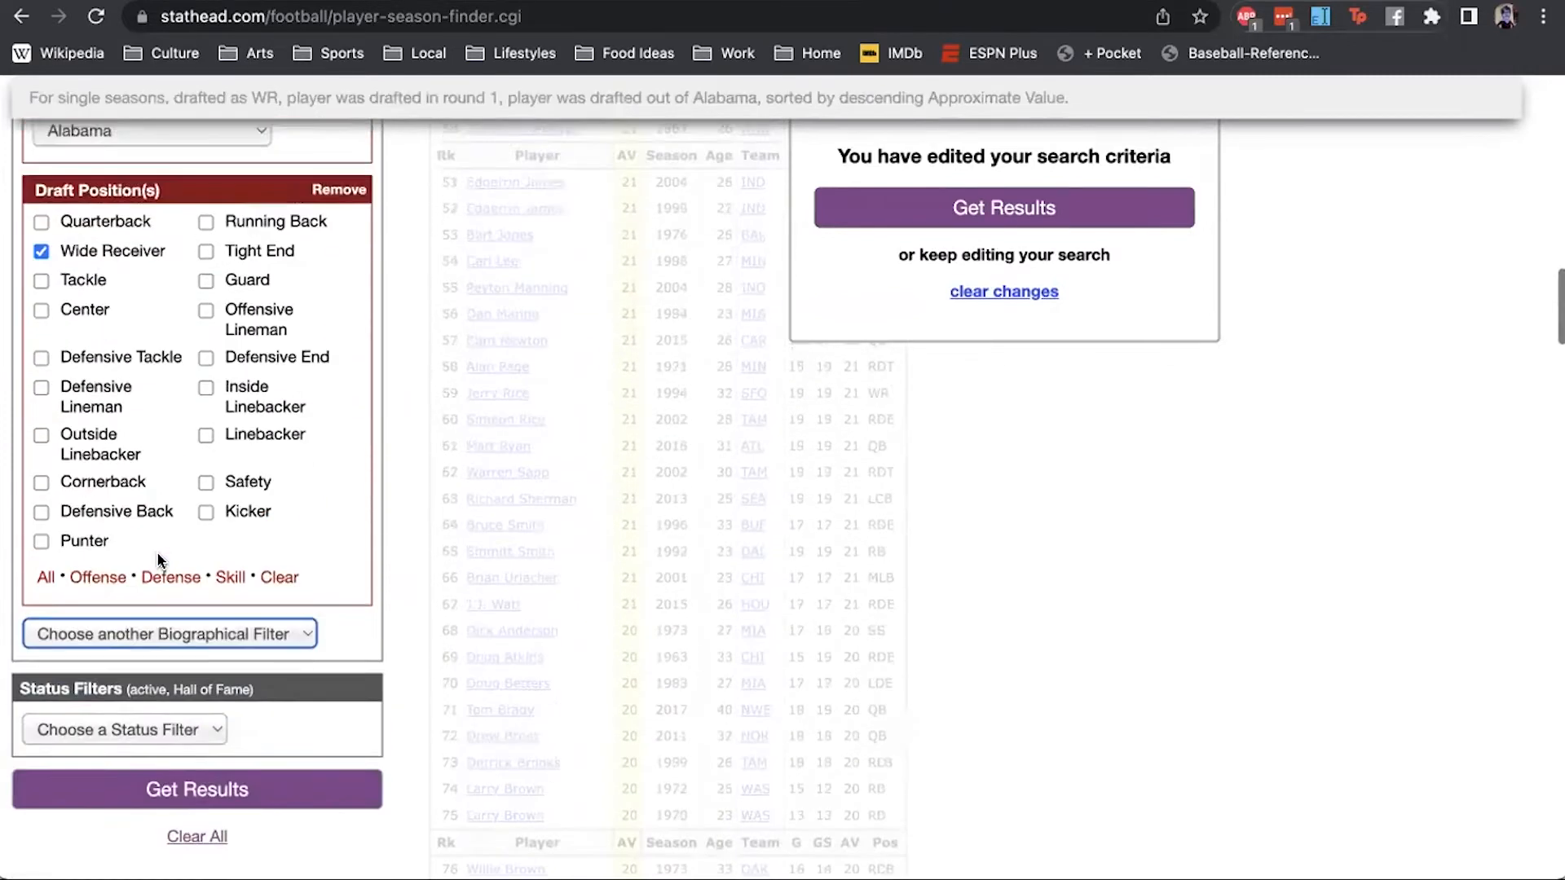
scroll(166, 465, up, 1)
click(110, 491)
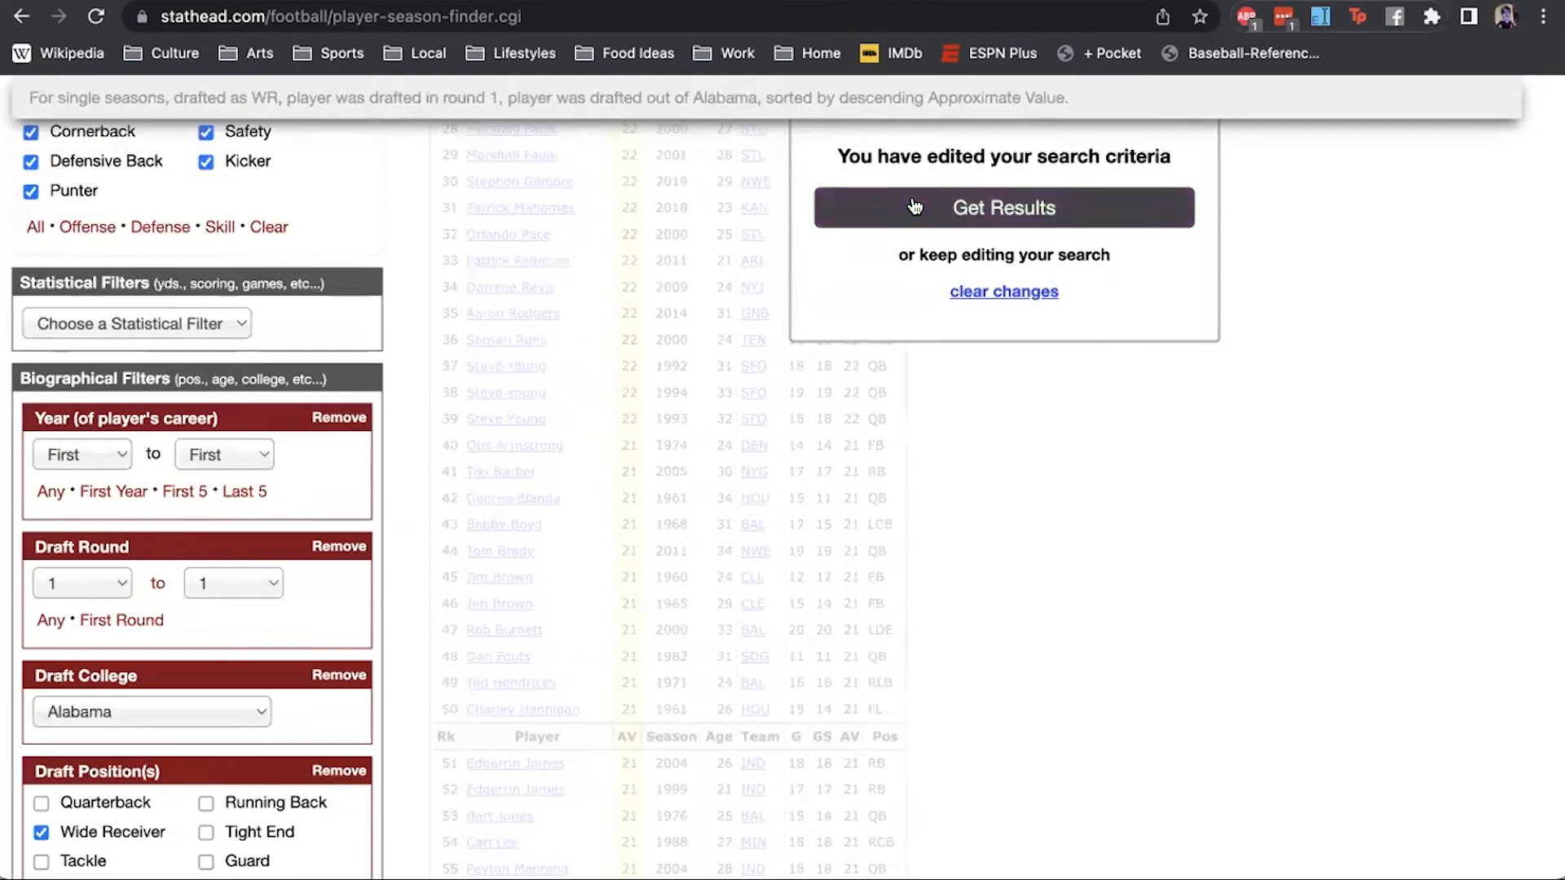
click(915, 206)
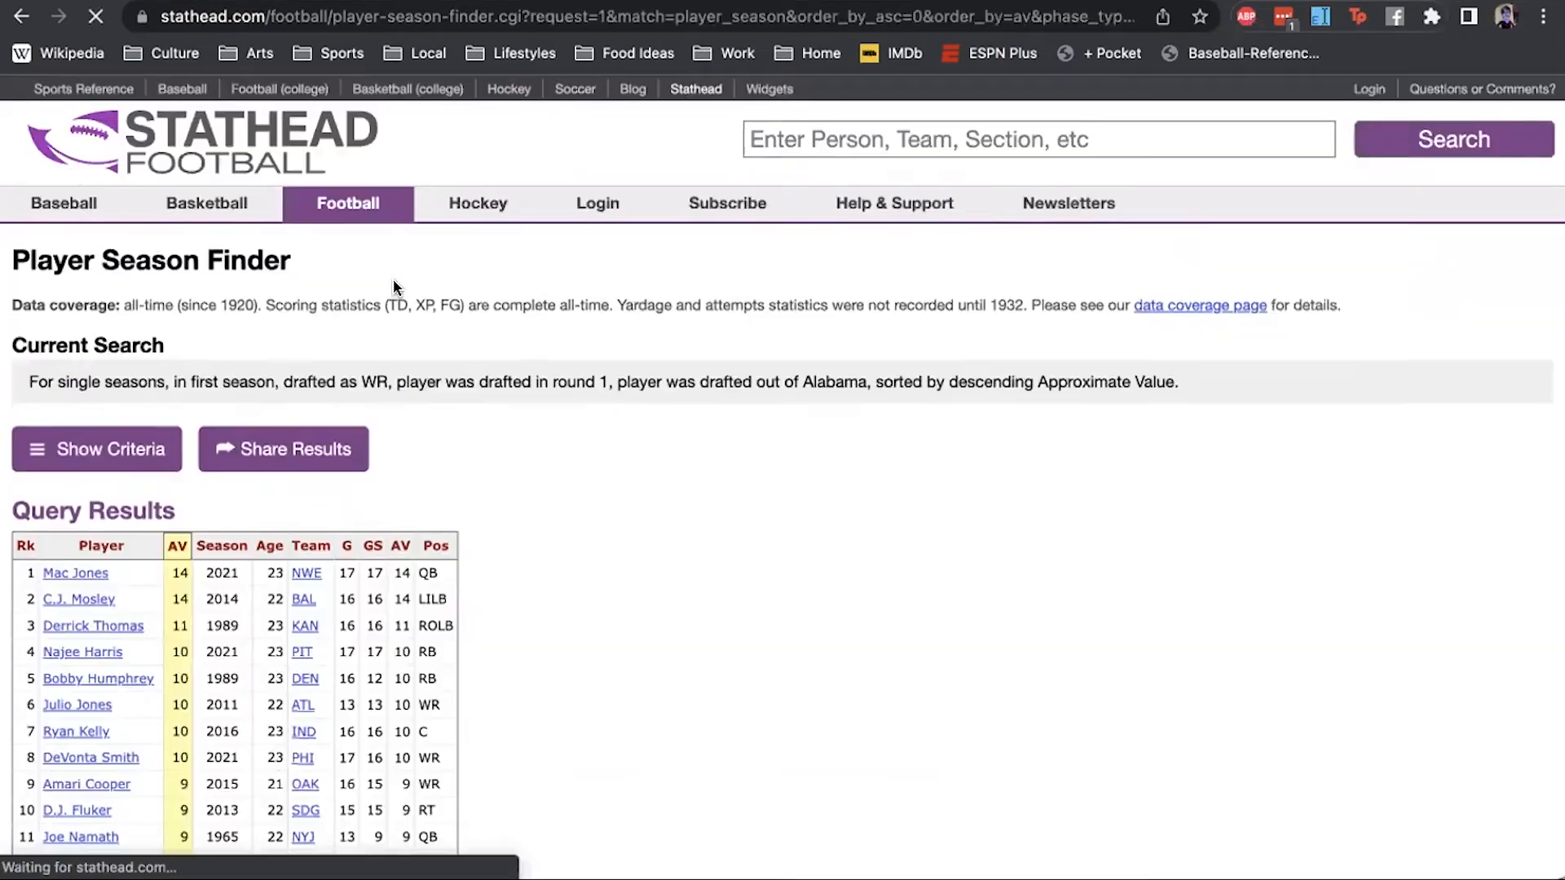
- Reopen the search criteria and restrict the general Position filter to Wide Receiver only
scroll(350, 289, down, 1)
click(134, 249)
scroll(139, 250, down, 9)
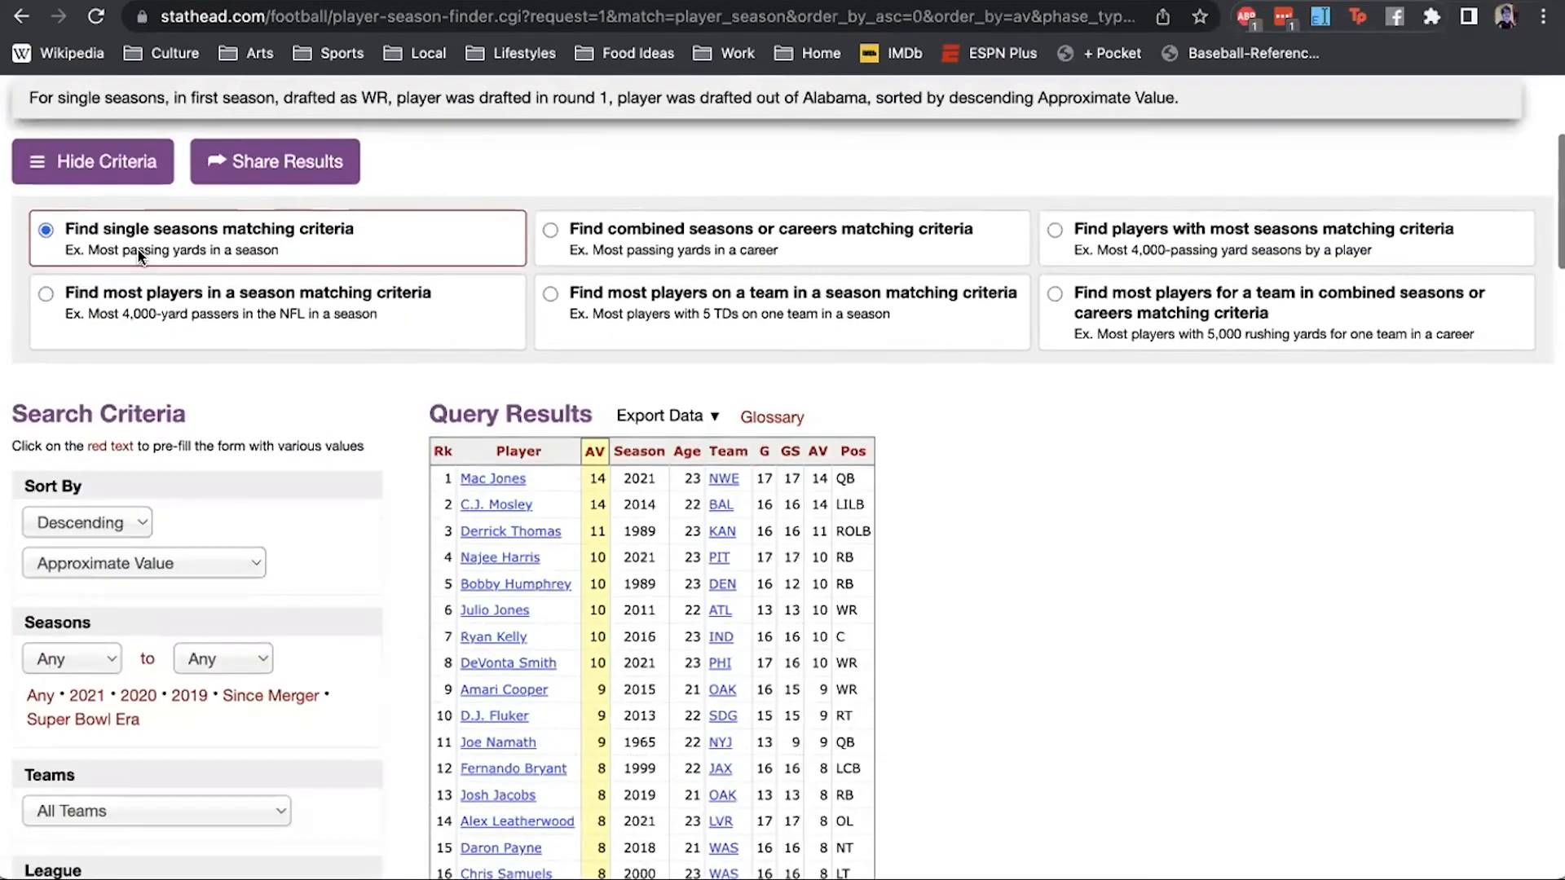
scroll(137, 249, down, 1)
scroll(137, 251, up, 4)
scroll(196, 375, down, 5)
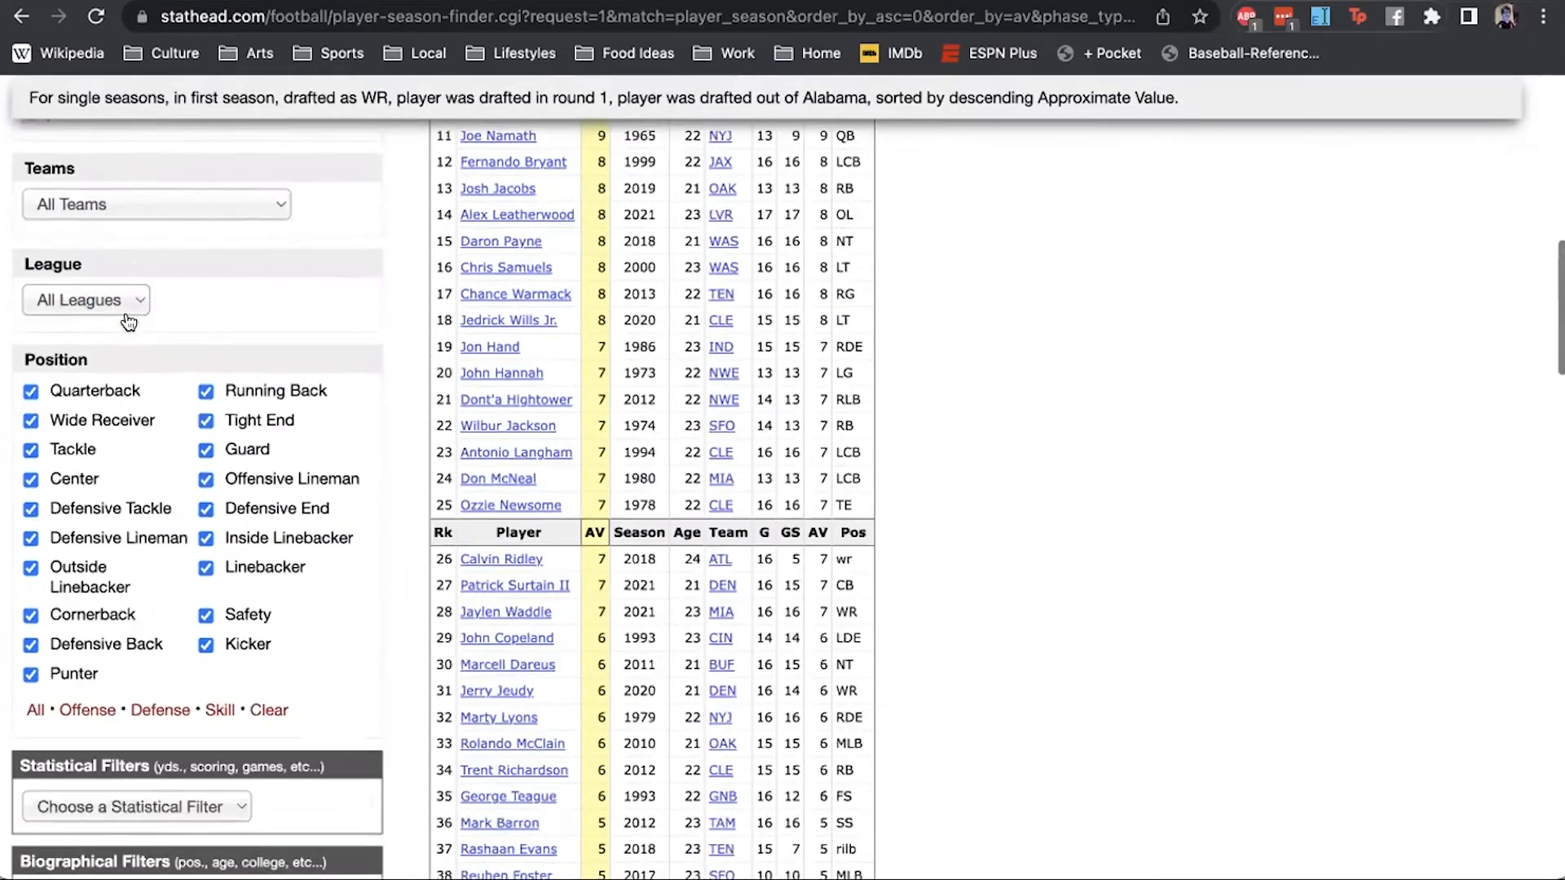
click(259, 525)
click(73, 237)
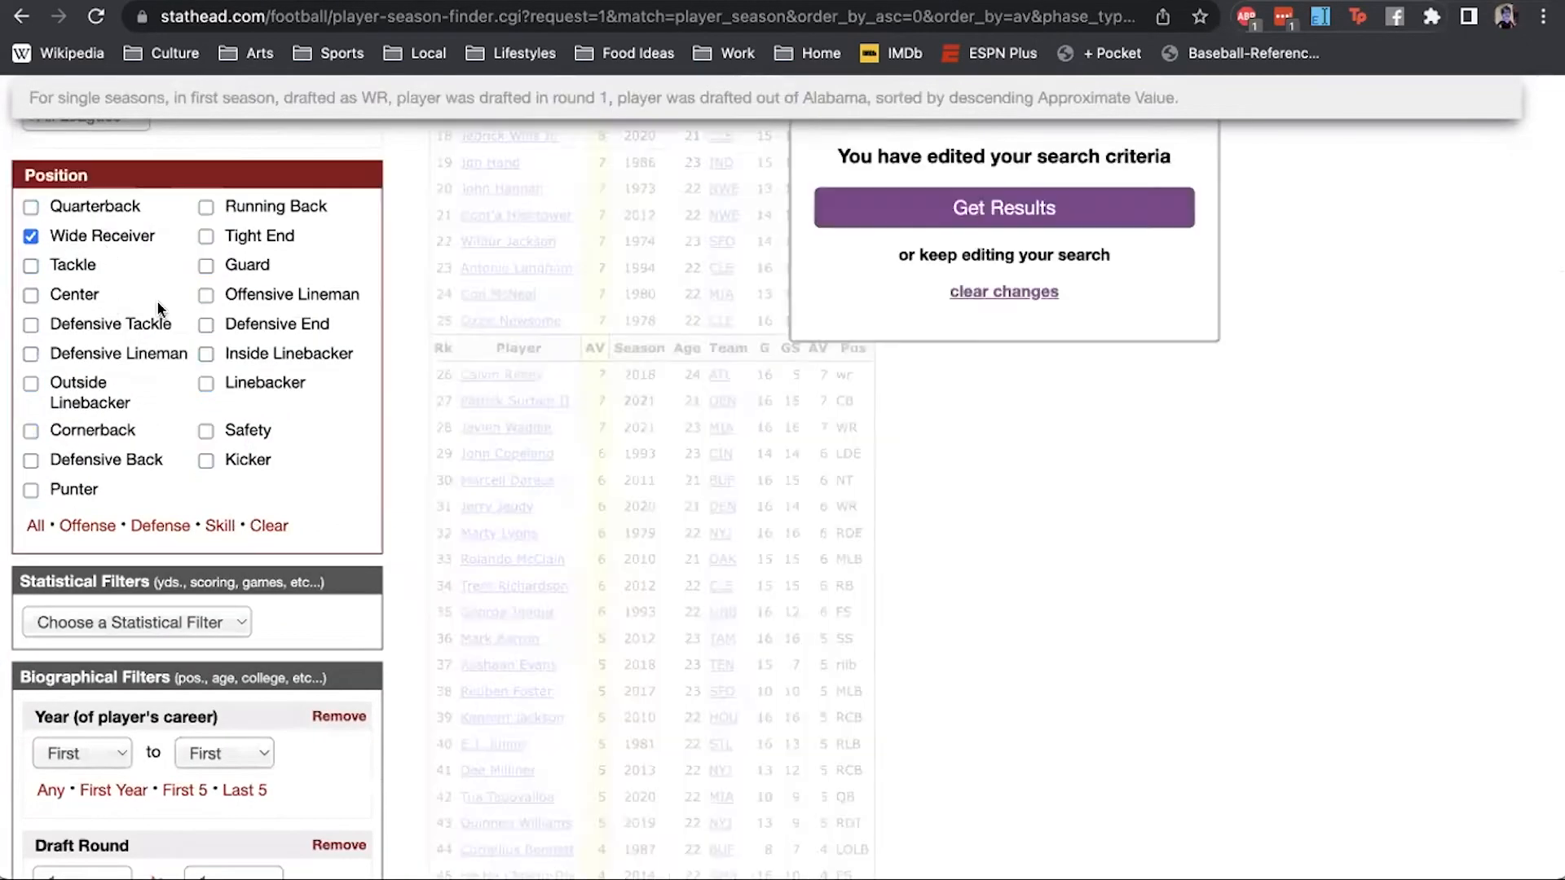
- Sort the search by Receiving Yds and get the results for Alabama first-round receivers
scroll(156, 300, up, 6)
click(151, 265)
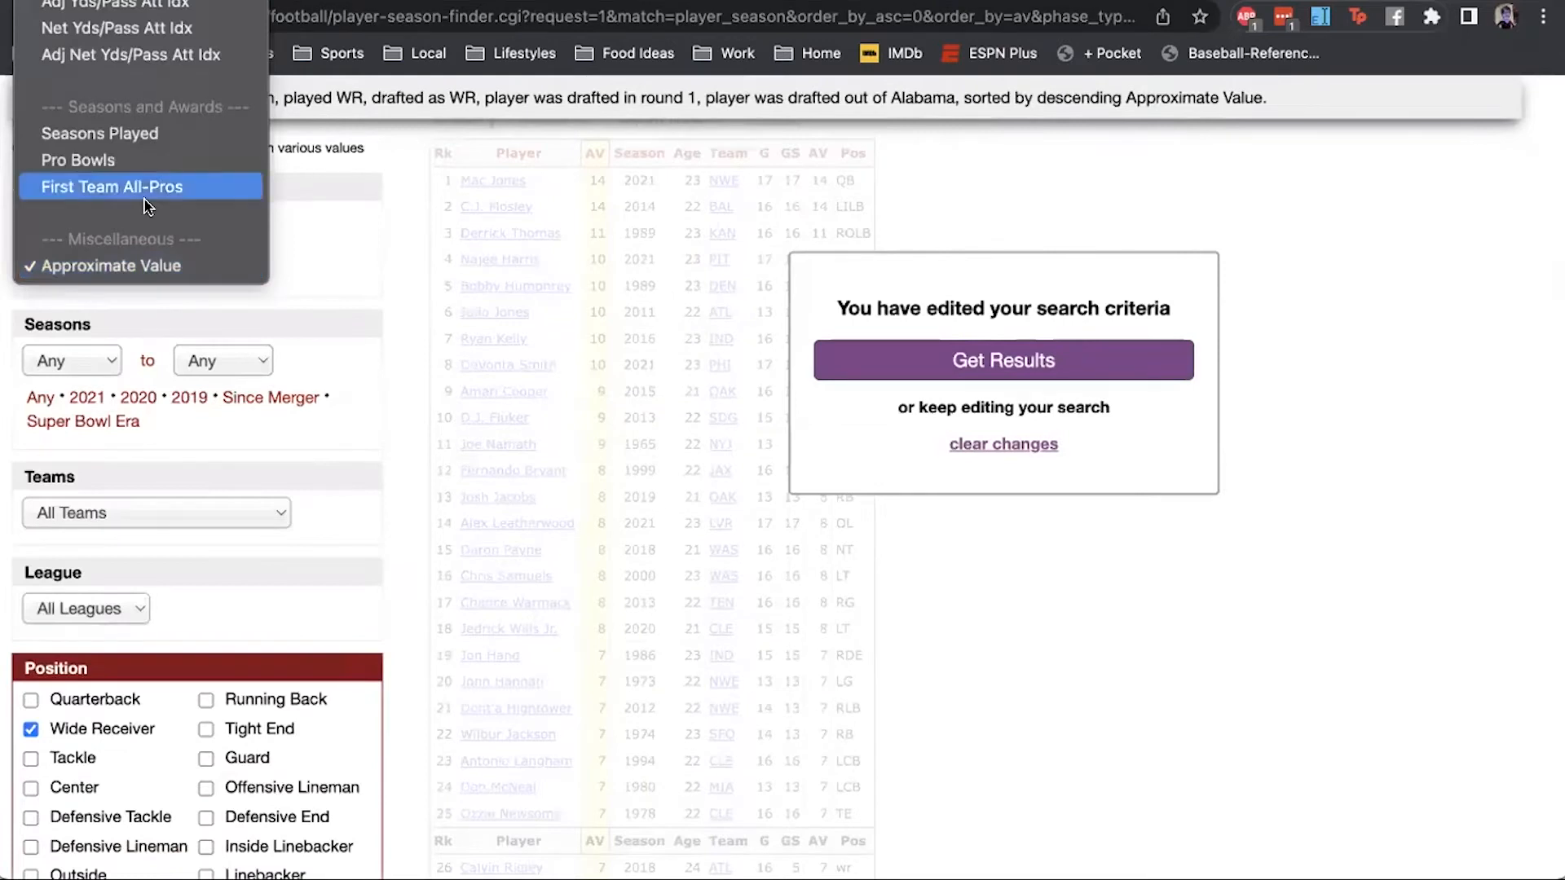
scroll(144, 141, up, 10)
scroll(145, 141, up, 5)
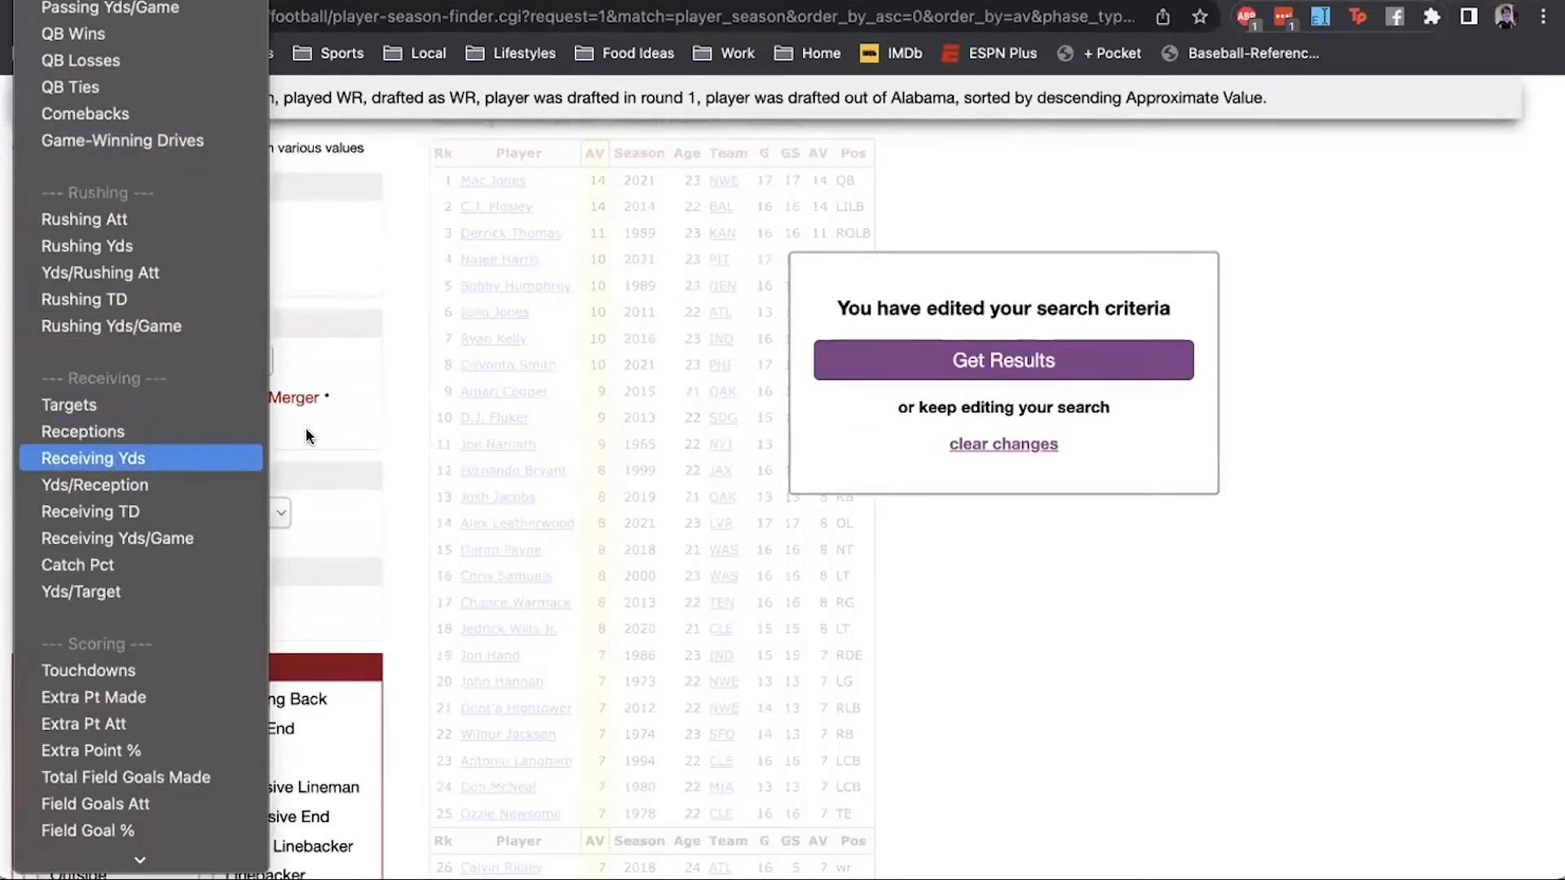
click(146, 458)
click(943, 366)
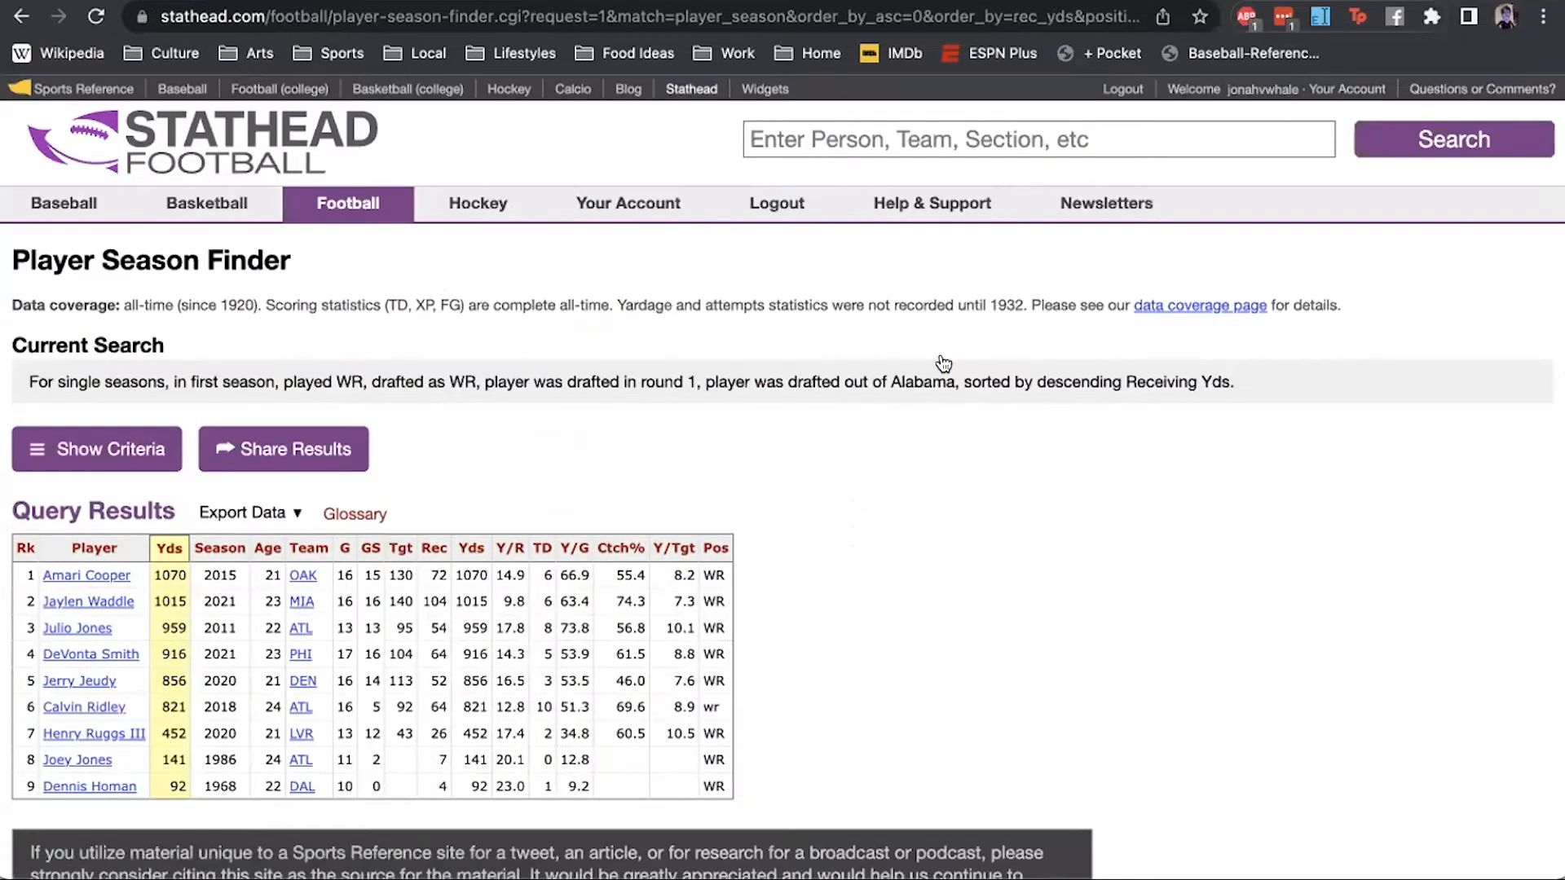
scroll(943, 364, down, 1)
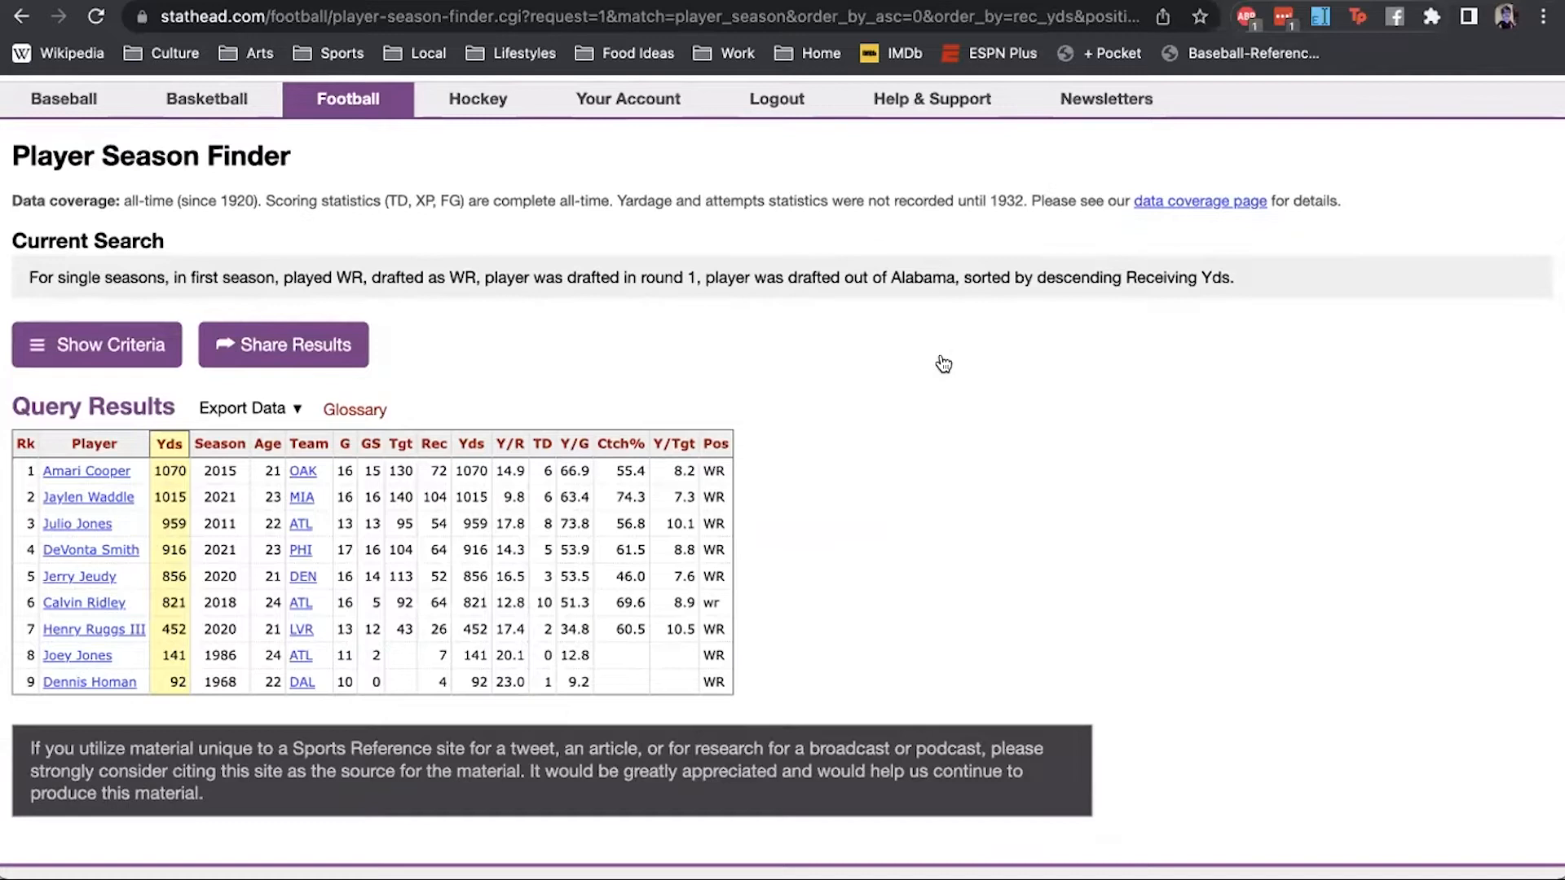
- Reopen the search criteria and remove the Draft College filter
click(145, 355)
scroll(137, 352, down, 10)
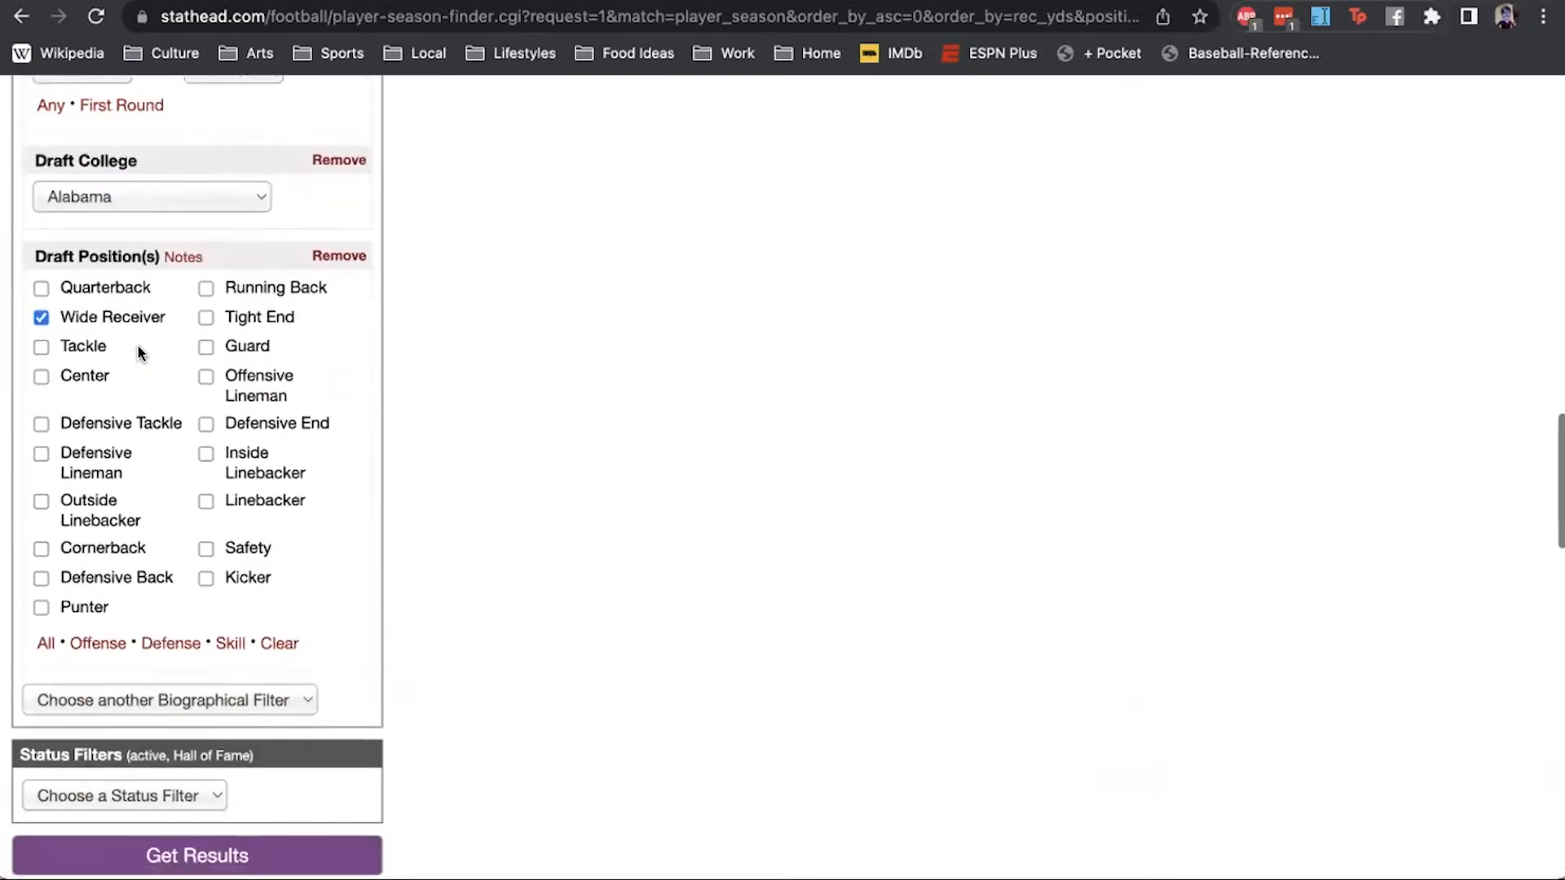
scroll(140, 350, up, 4)
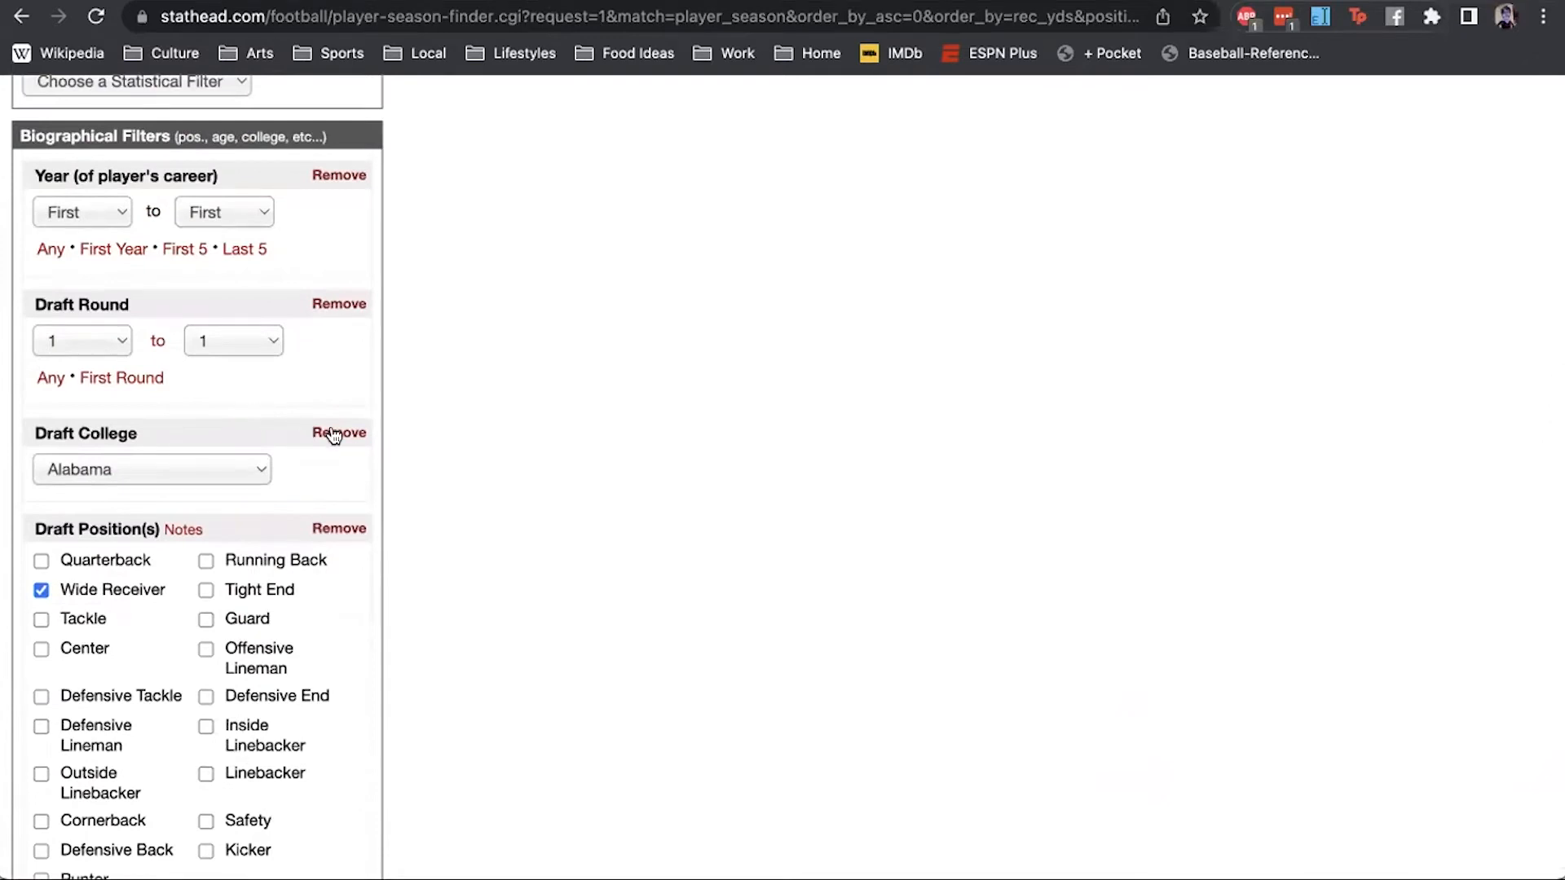
click(339, 432)
- Add a Draft Conference filter set to SEC, get the results, and look over the receiver list
scroll(318, 429, down, 3)
click(181, 603)
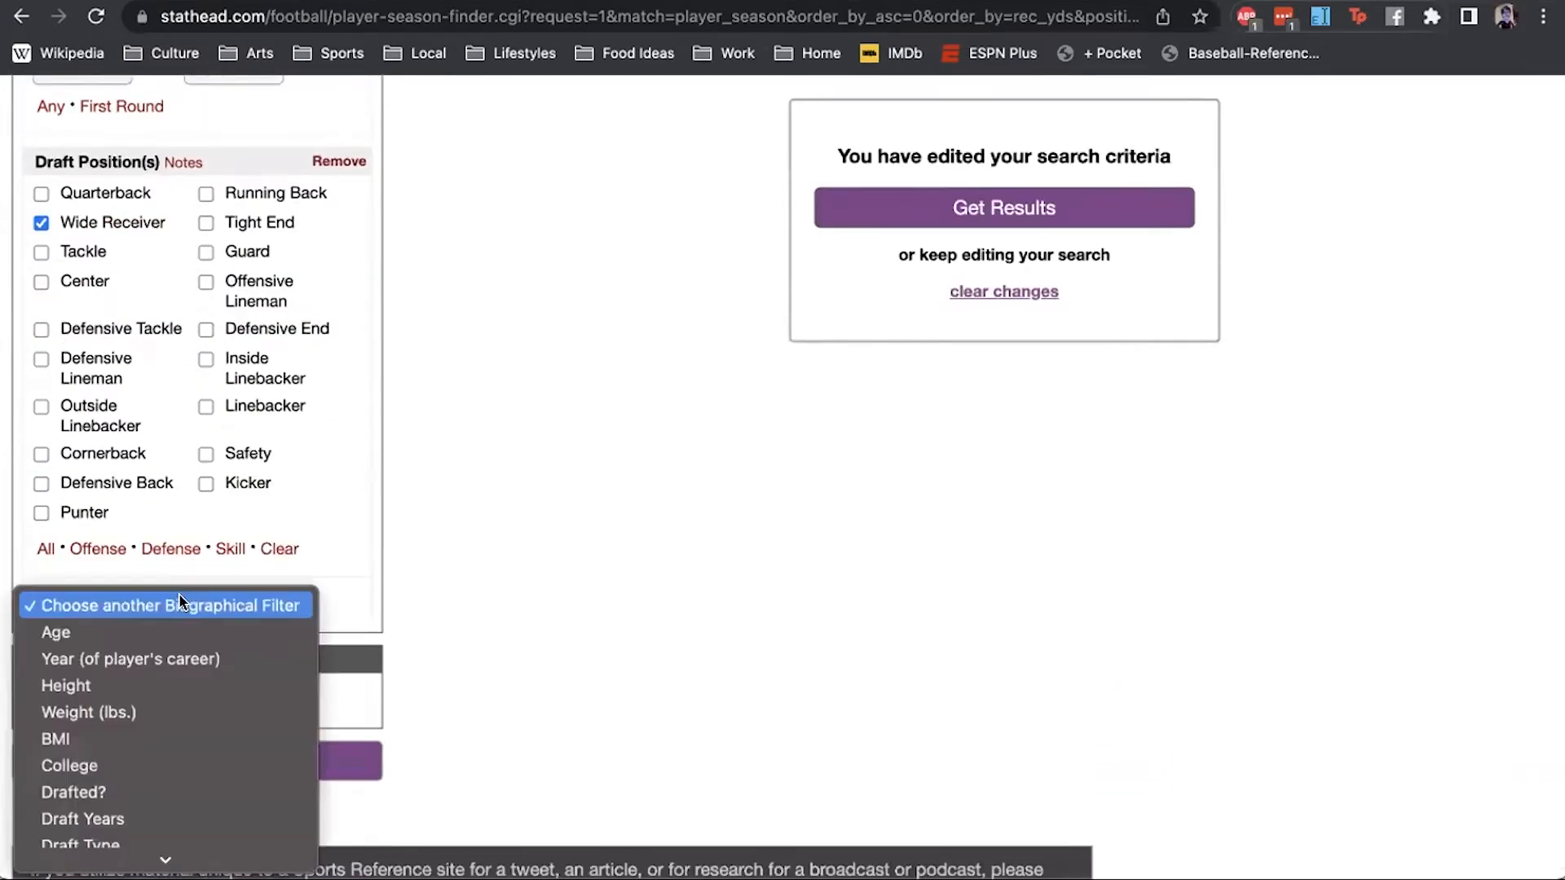
click(217, 776)
scroll(228, 517, down, 2)
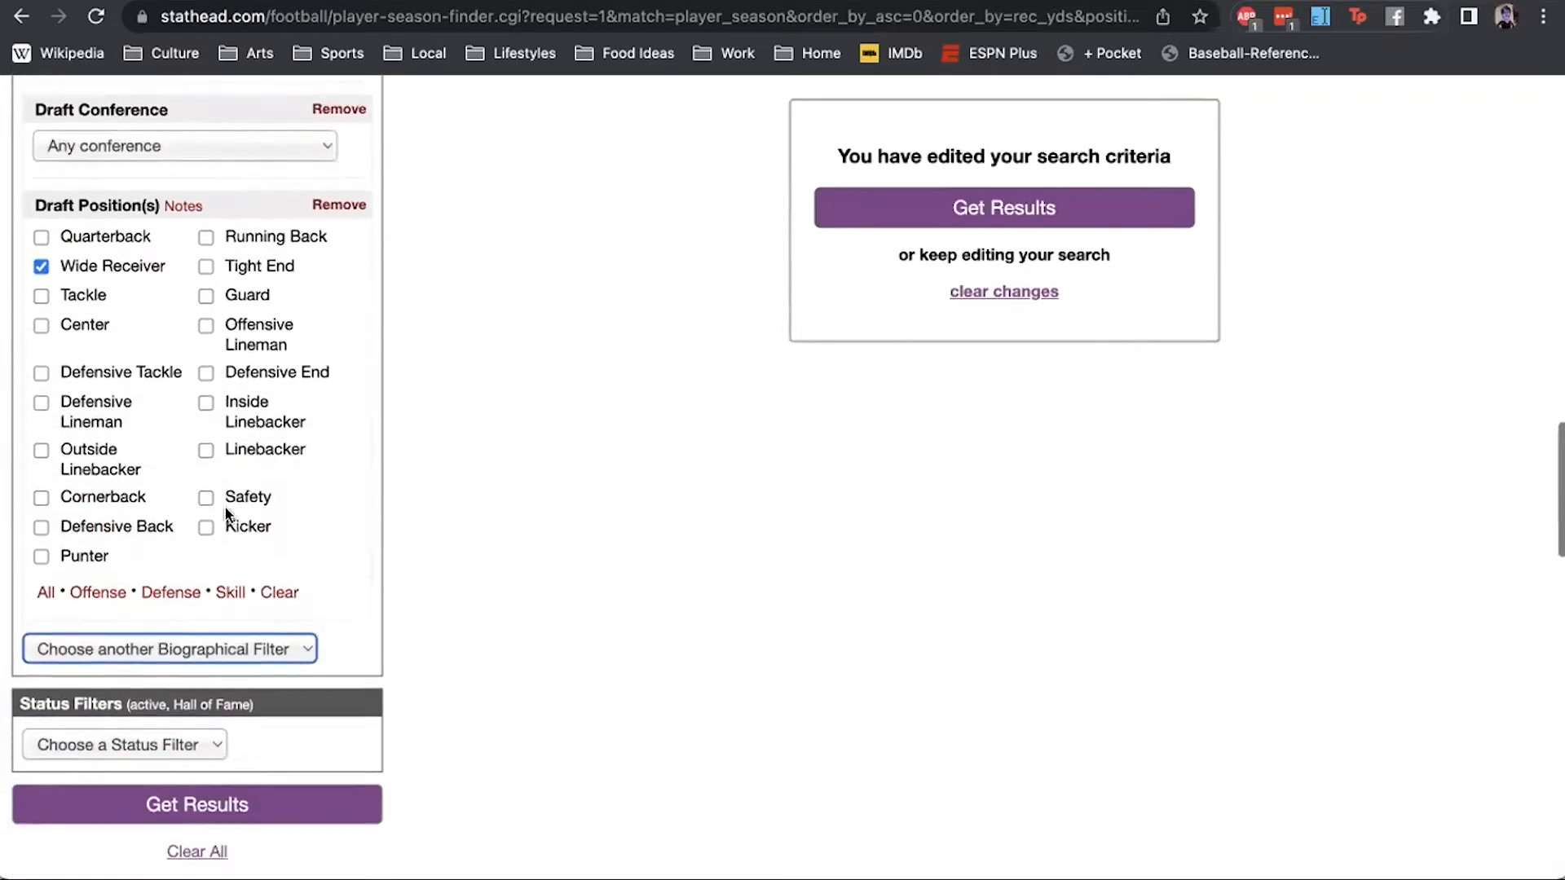
scroll(217, 491, up, 2)
click(220, 243)
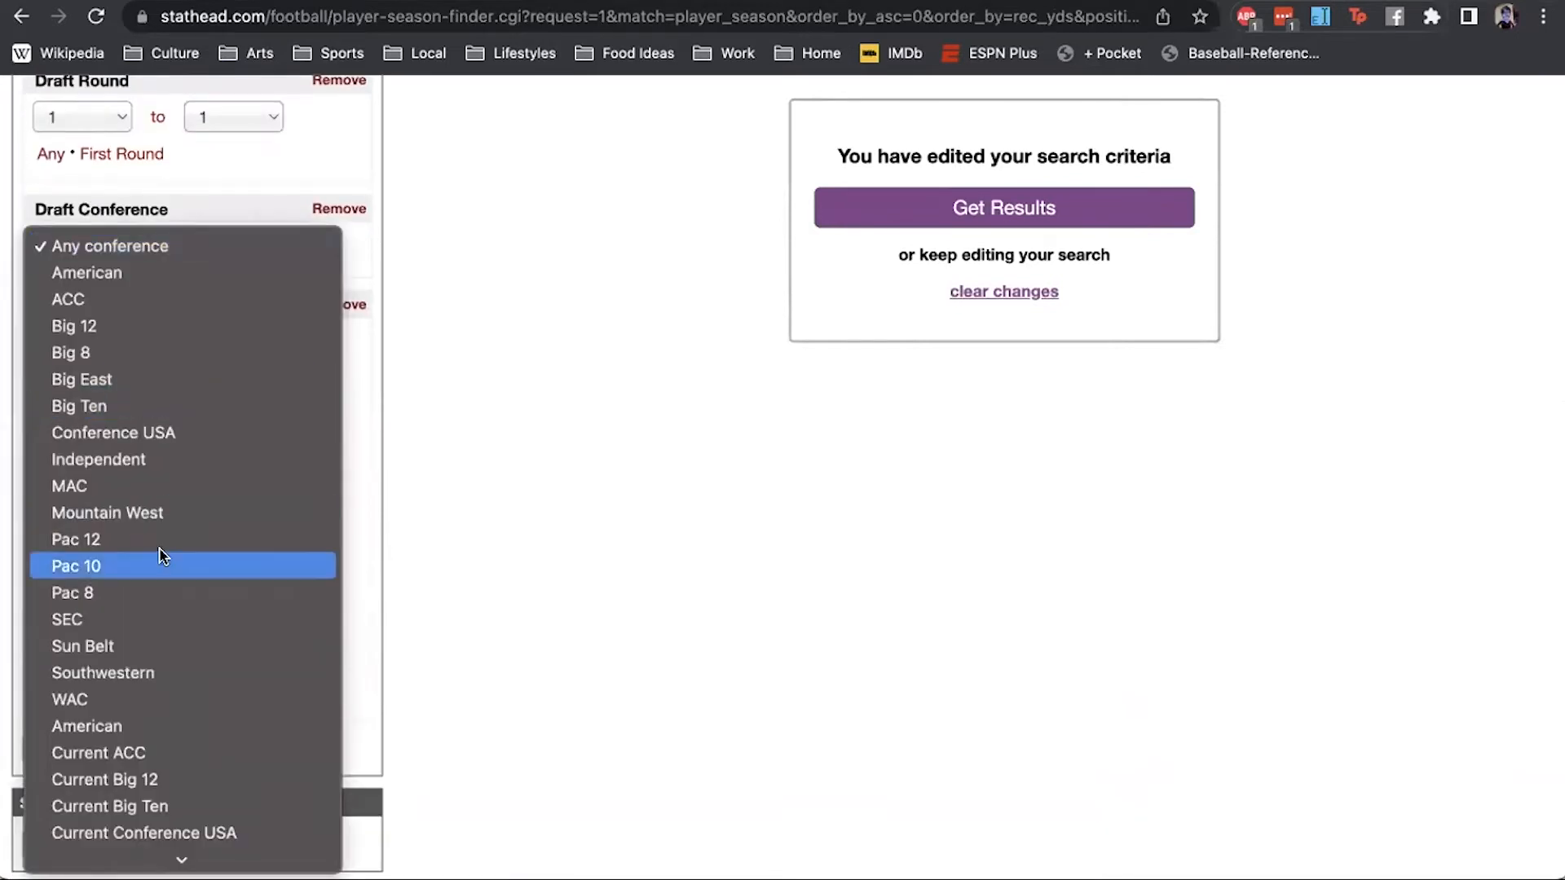
click(140, 619)
click(871, 208)
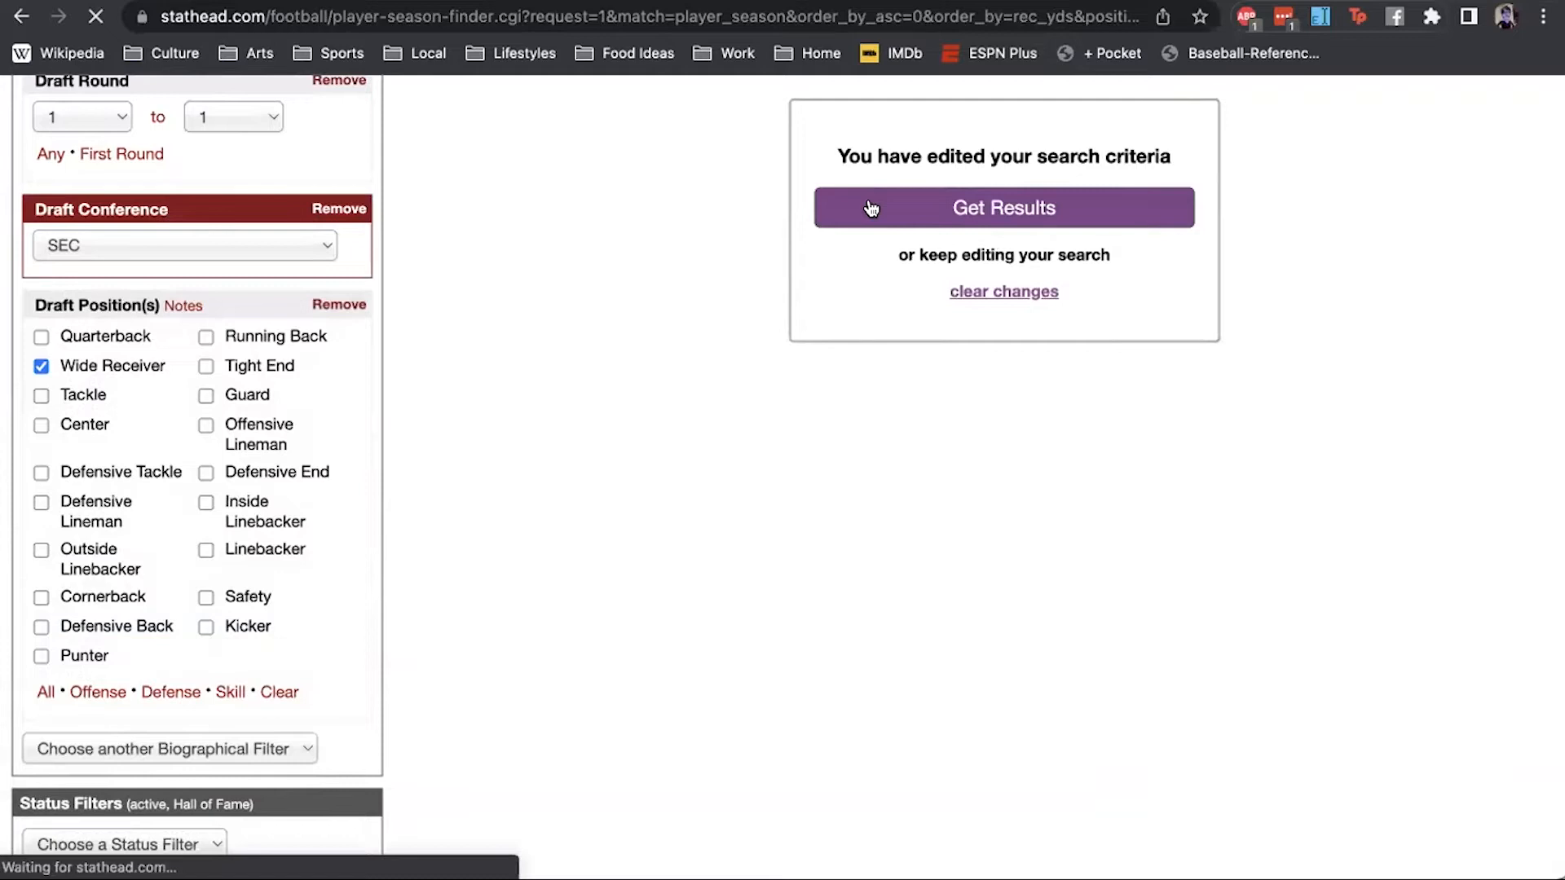
scroll(871, 209, down, 7)
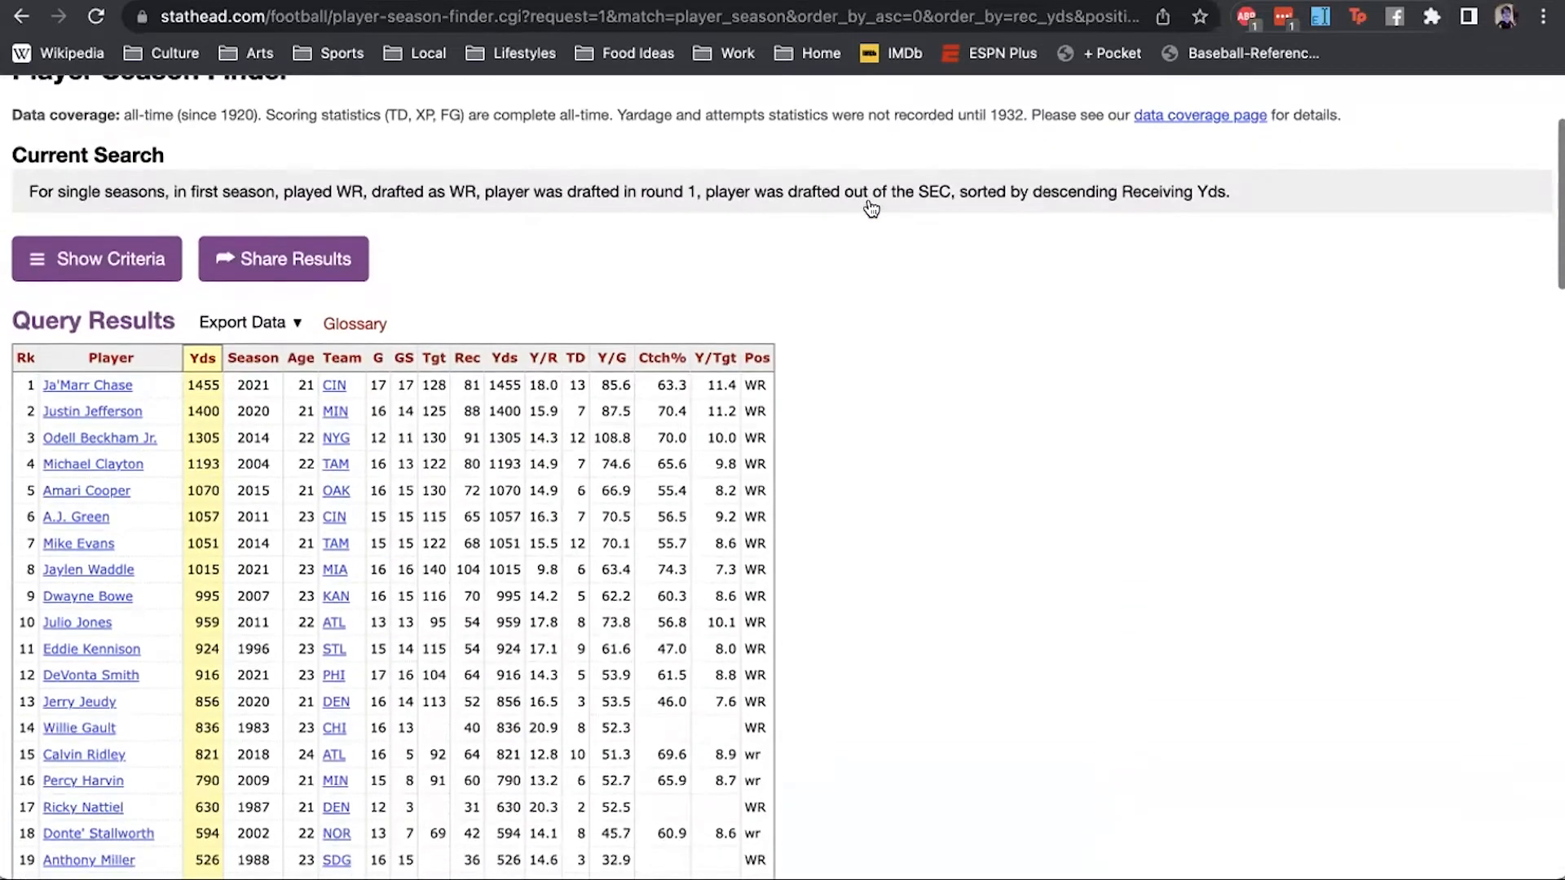
scroll(868, 197, up, 7)
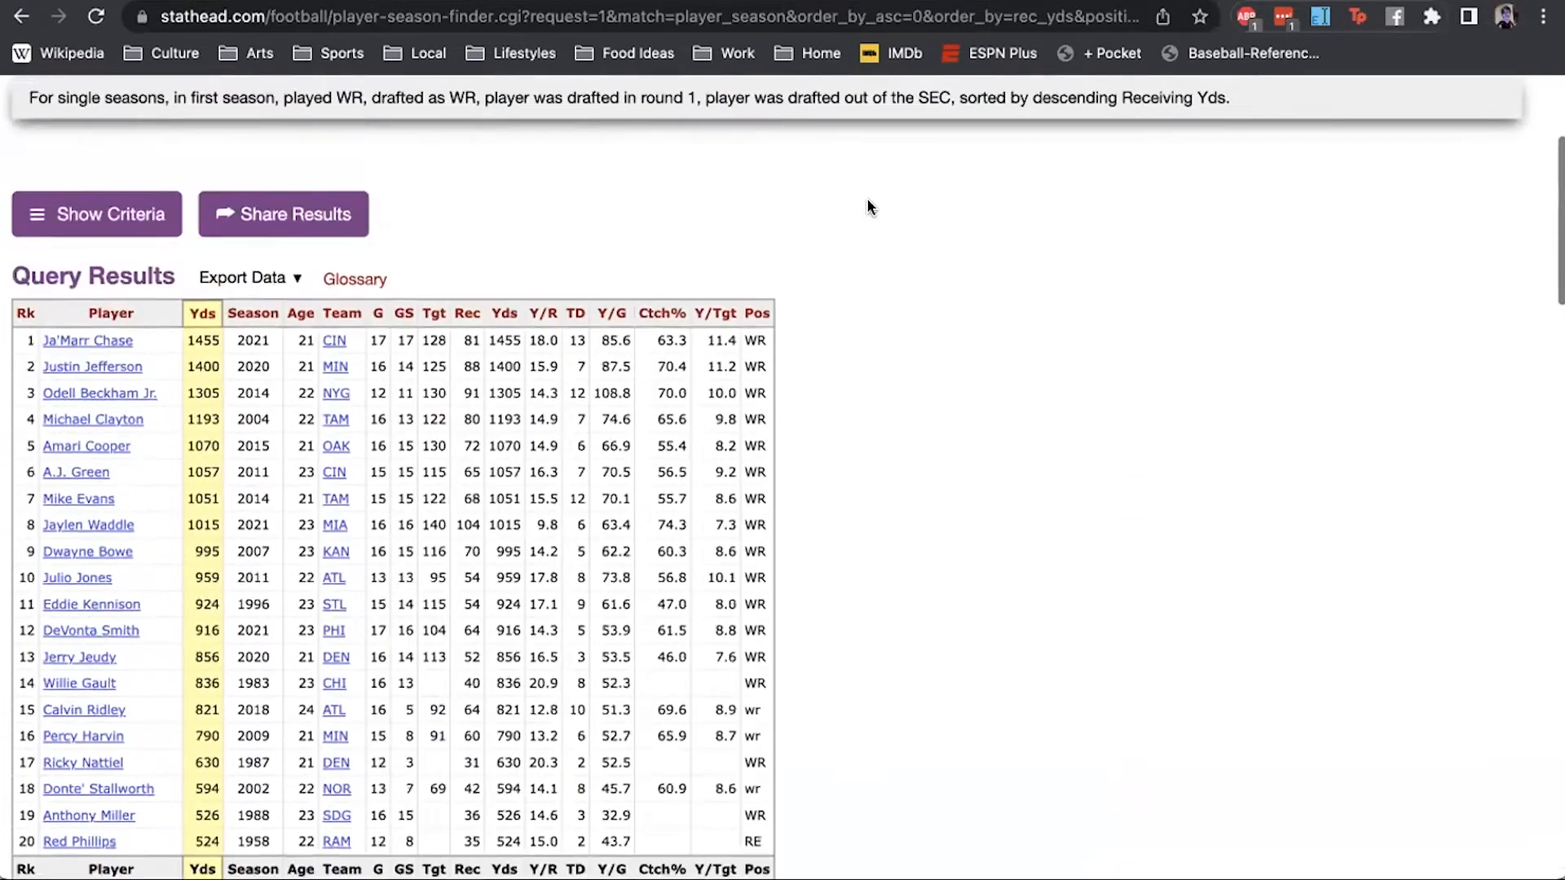
- Reopen the search criteria and switch the search type to finding the most players in a season matching criteria
click(145, 199)
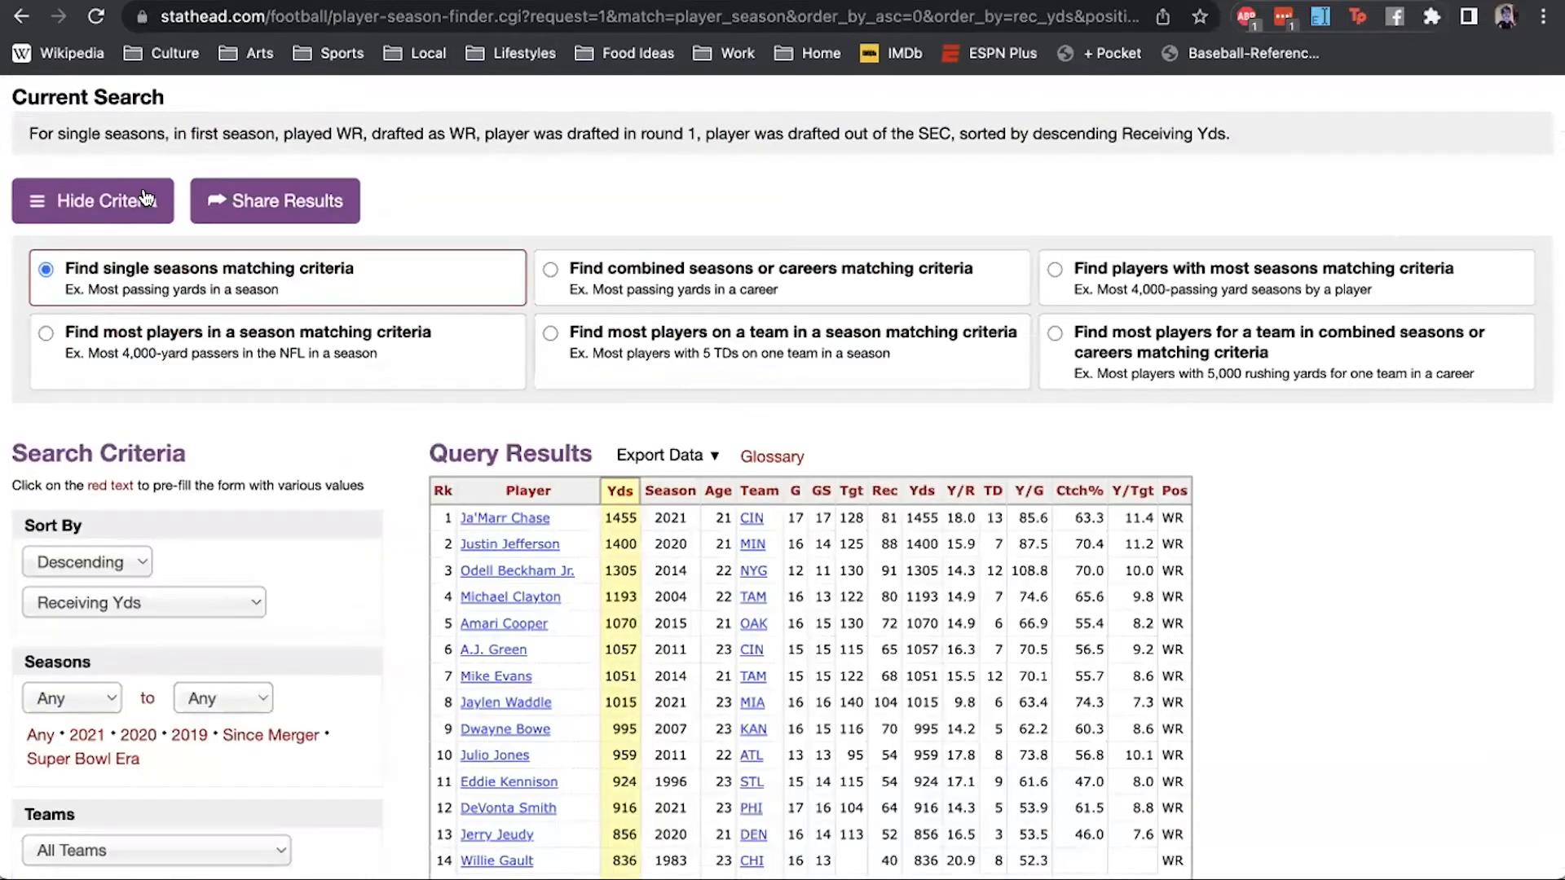
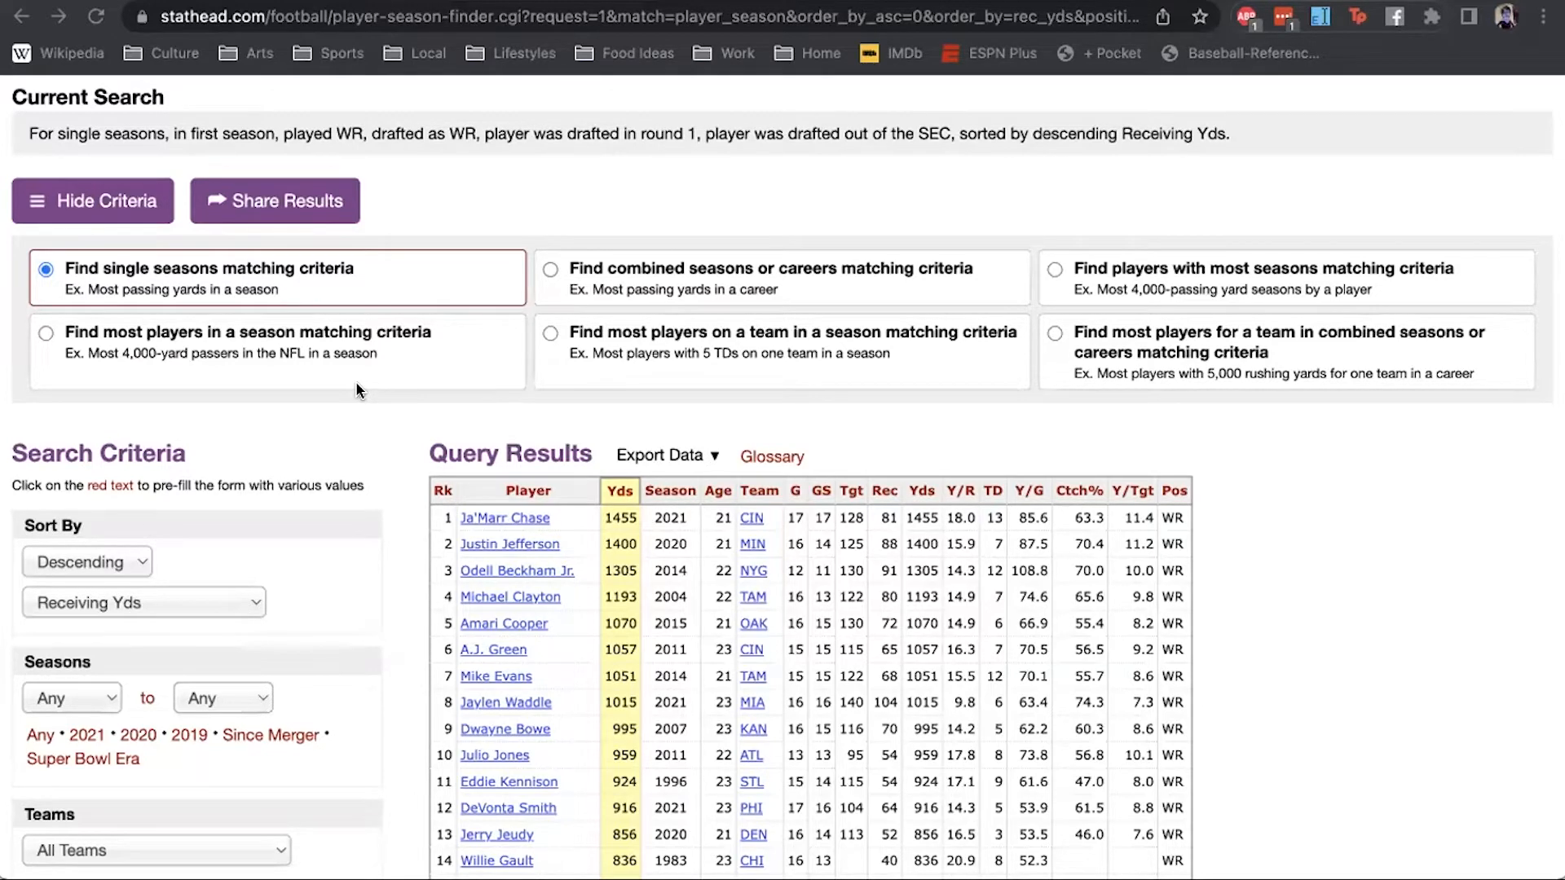
scroll(340, 371, down, 1)
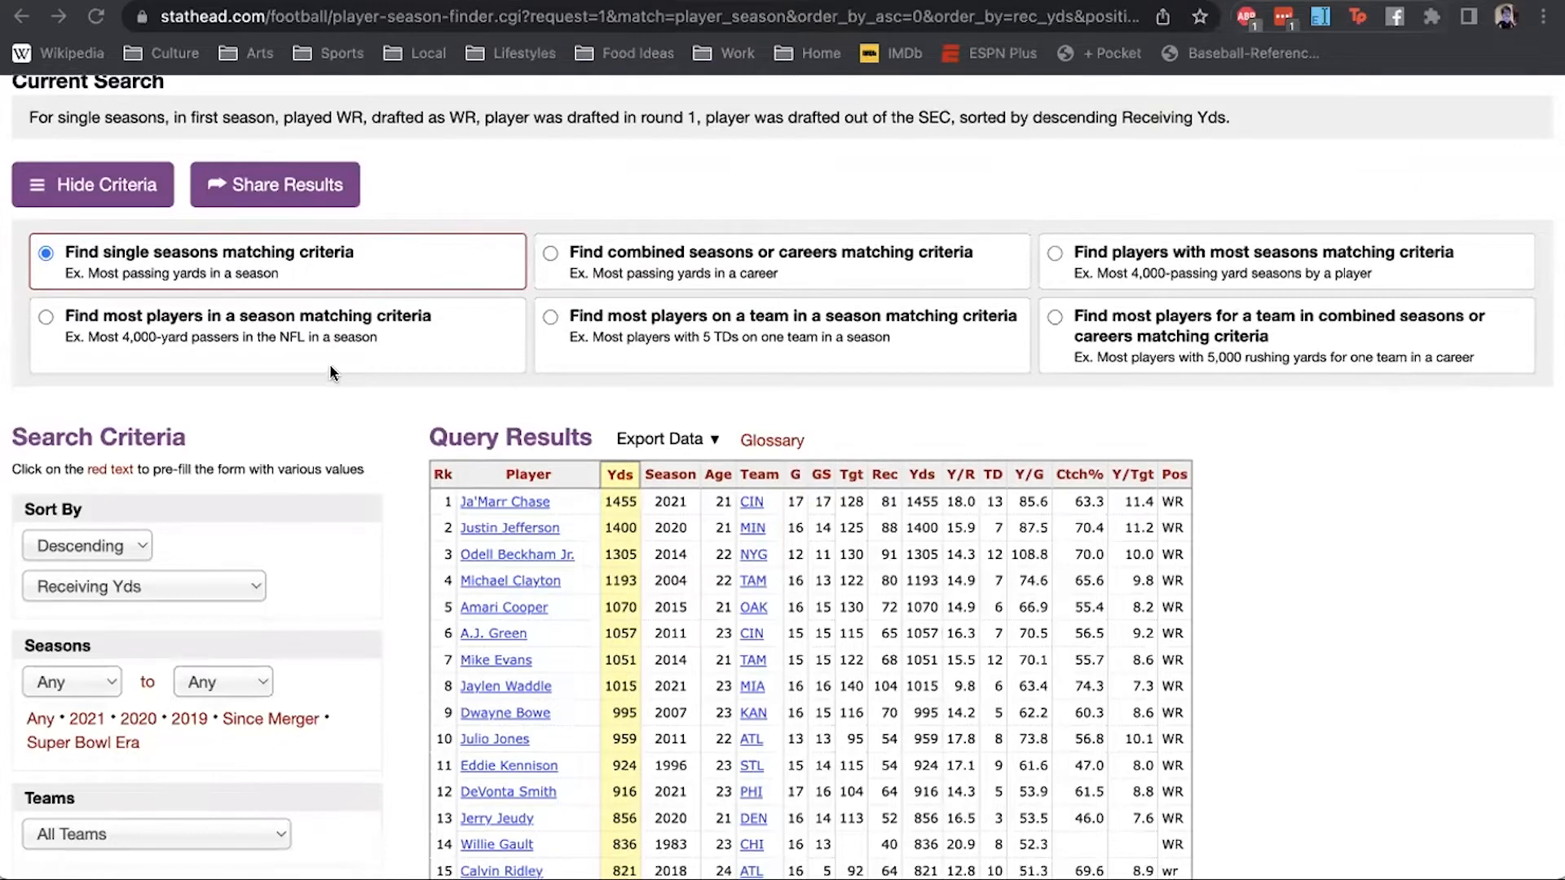
click(314, 318)
- Remove the Draft Conference filter and get the results for first-year, first-round wide receivers by season
scroll(326, 395, down, 10)
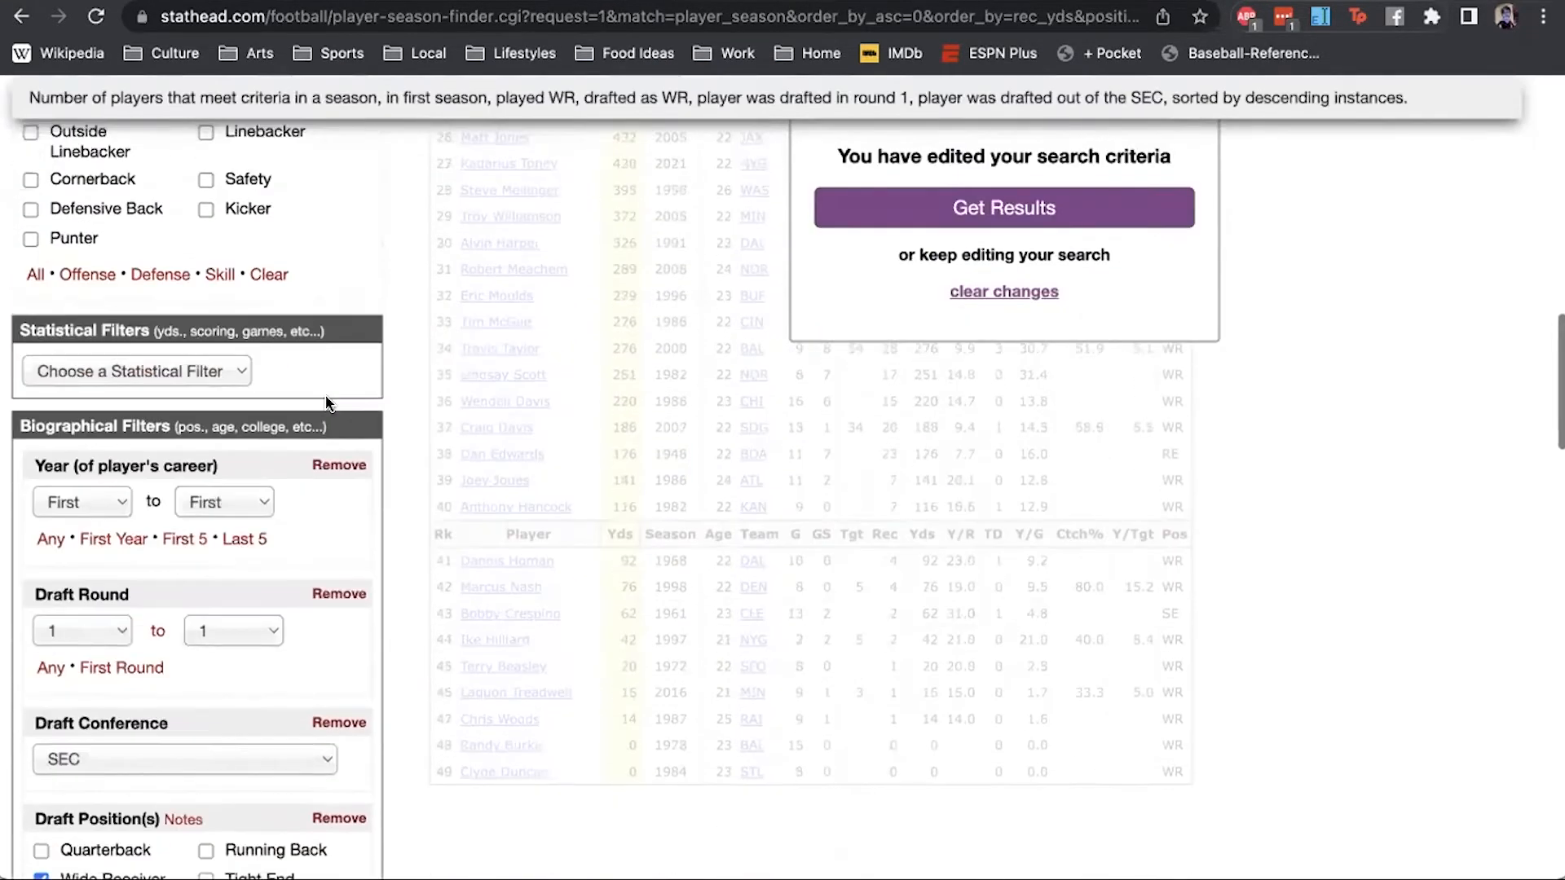
scroll(325, 394, down, 3)
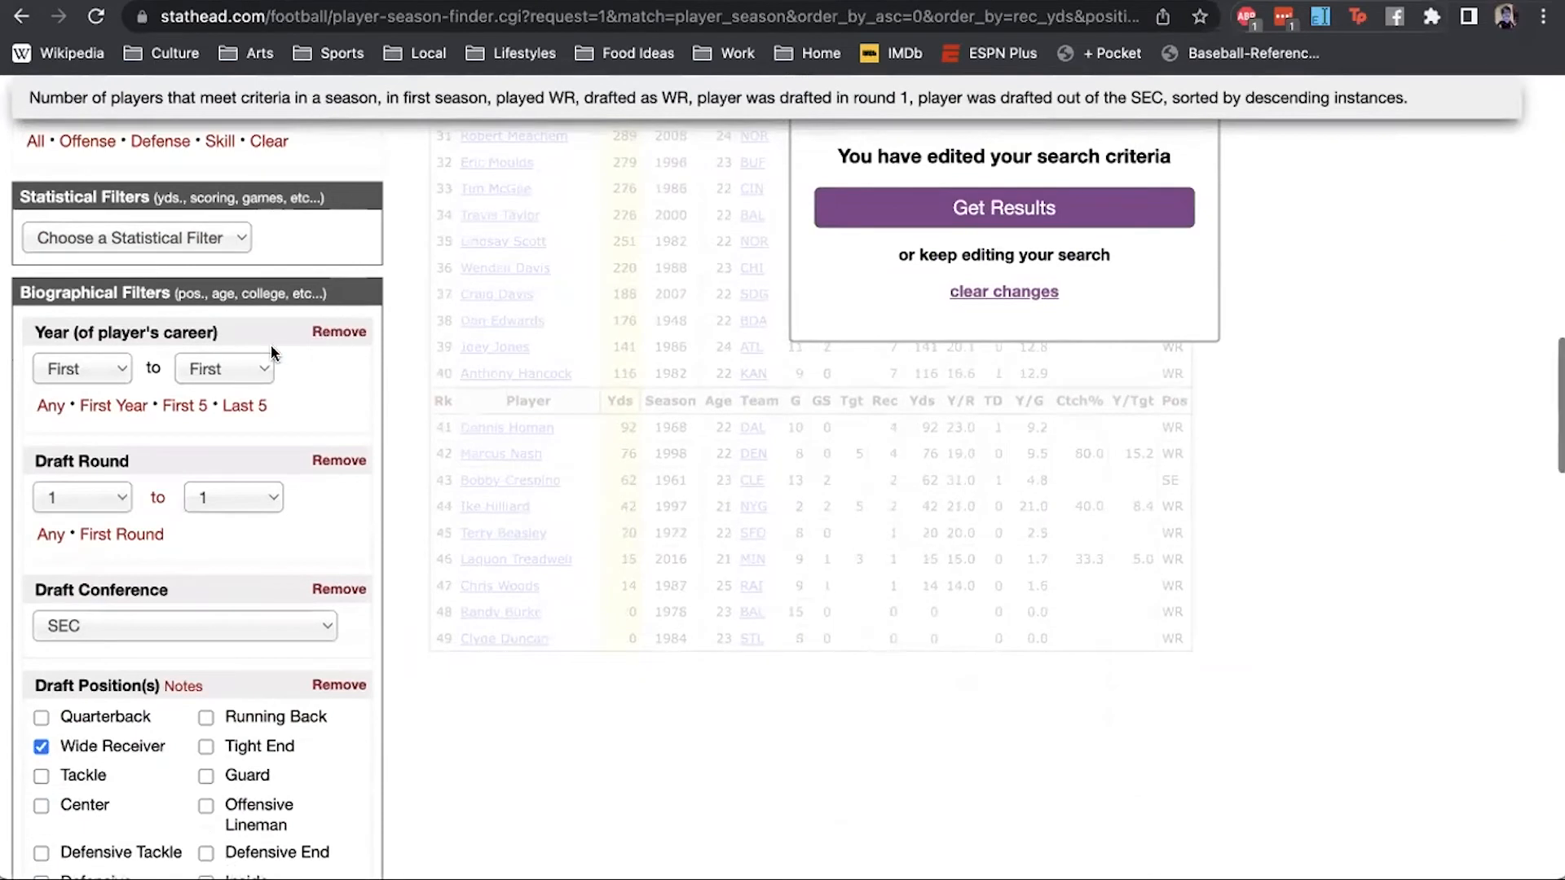
scroll(272, 349, down, 1)
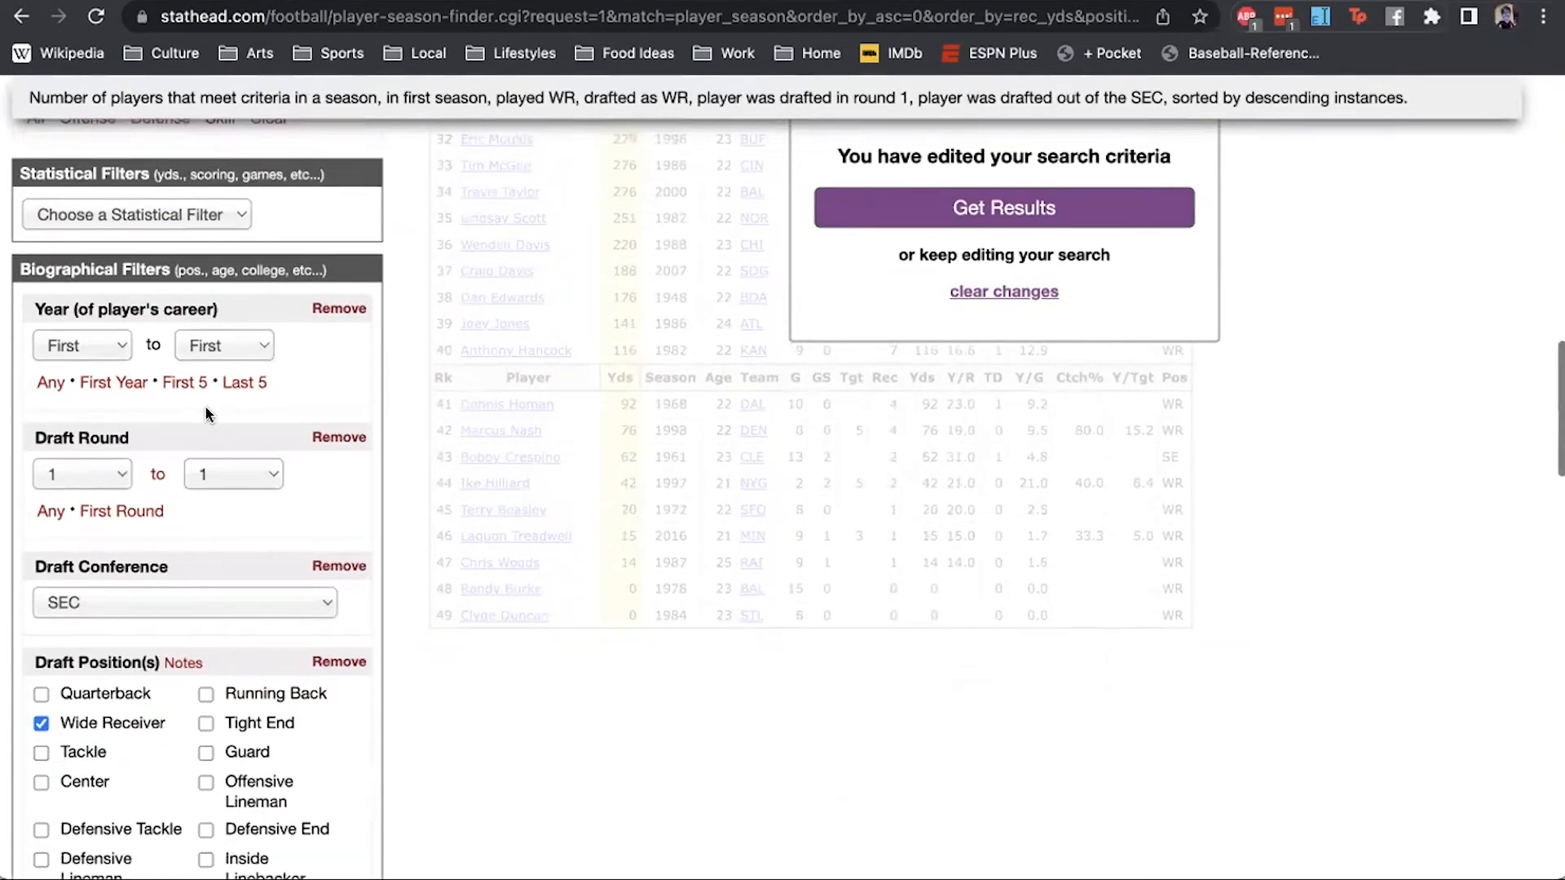
click(340, 567)
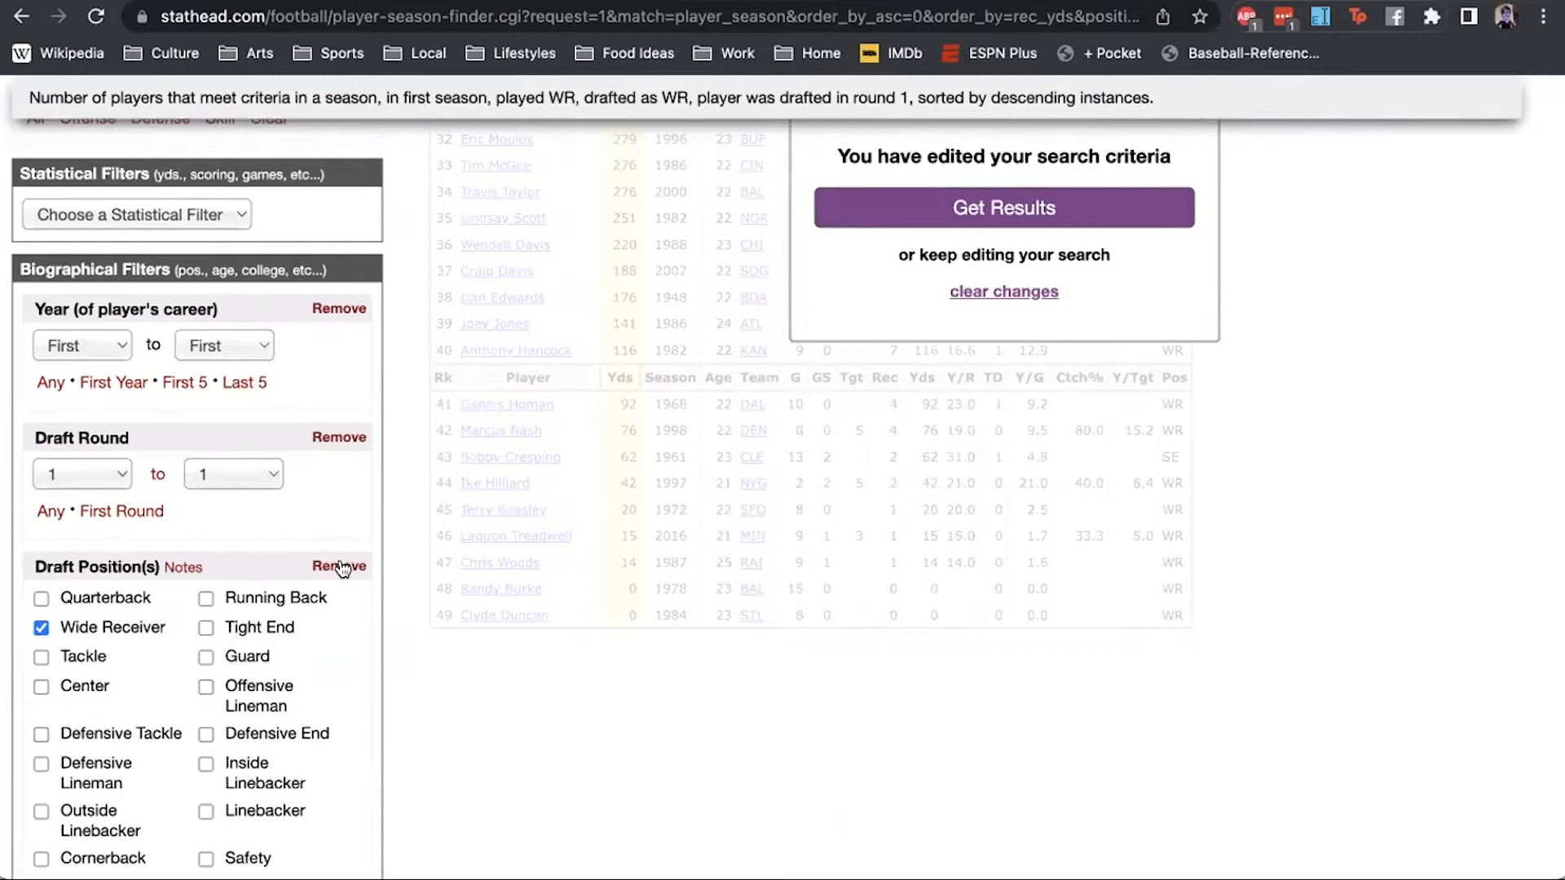
scroll(340, 566, up, 10)
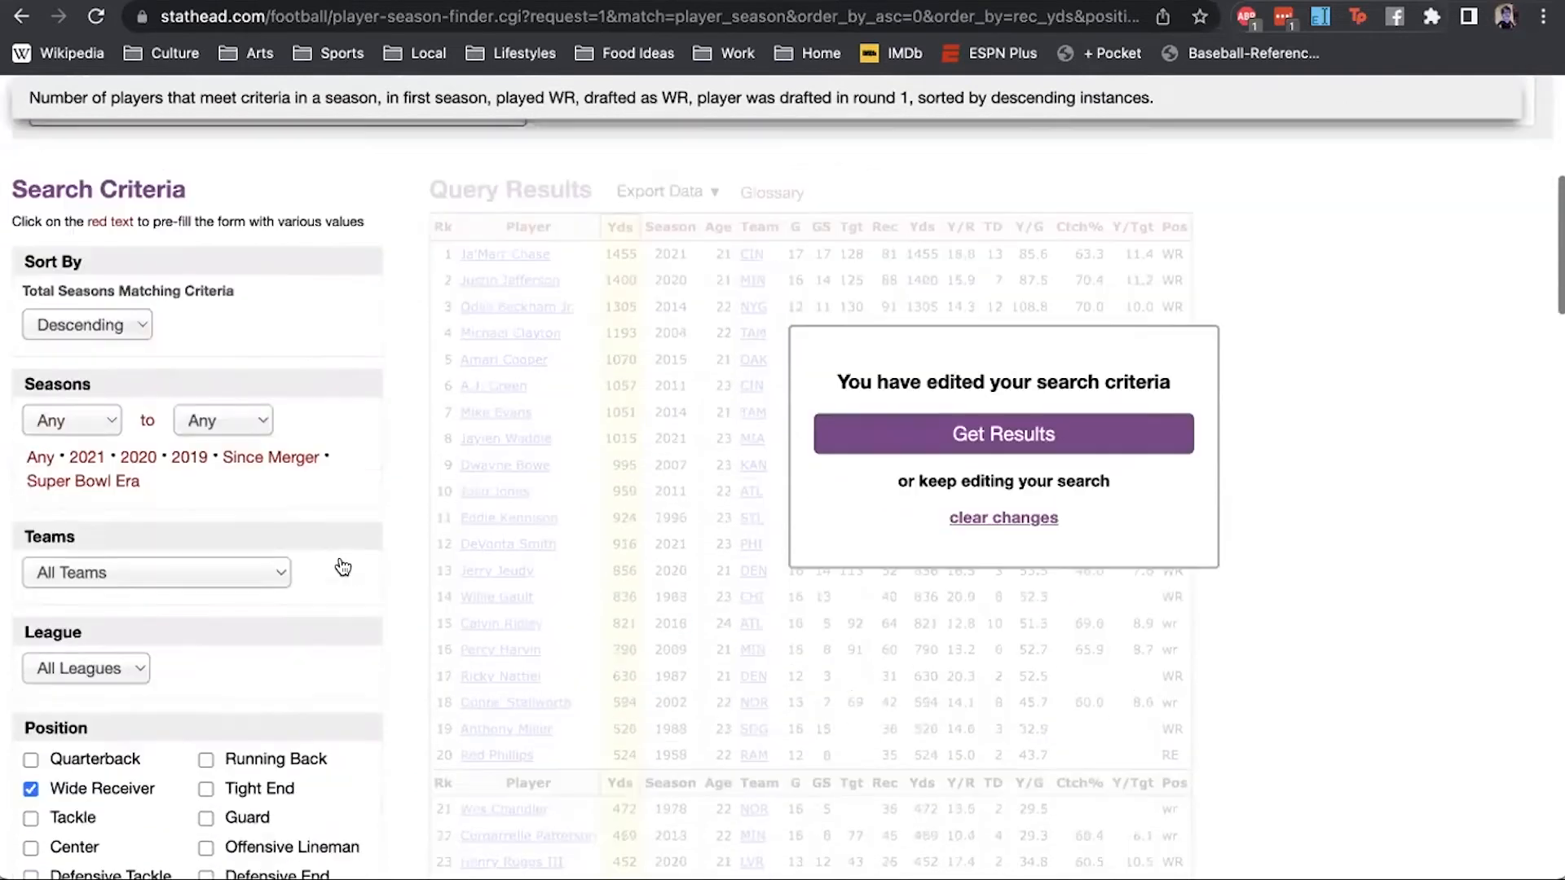
scroll(343, 567, up, 2)
click(951, 487)
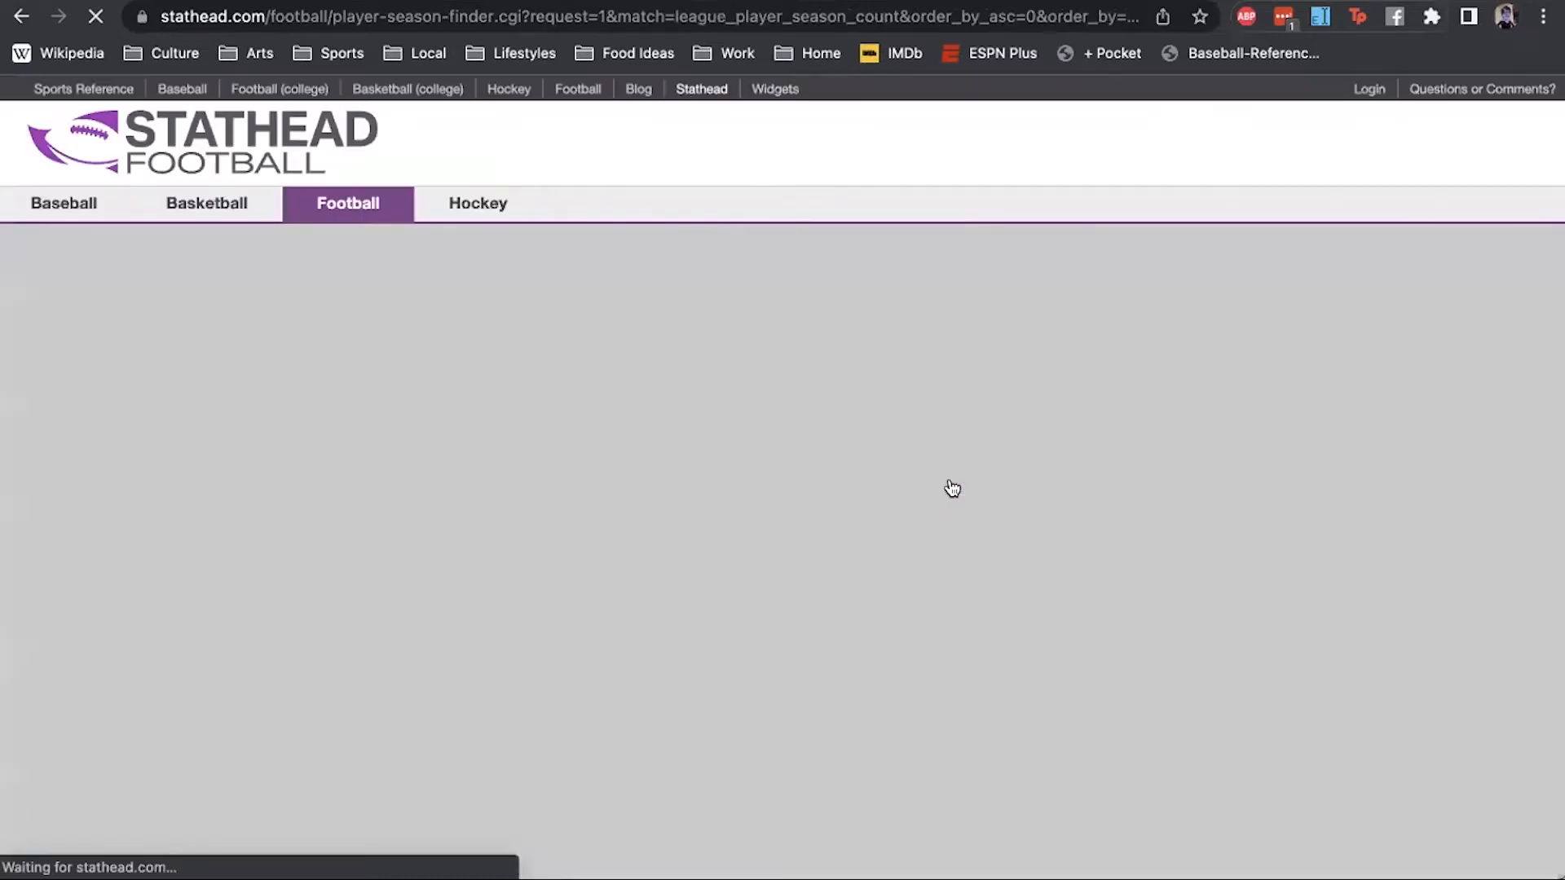
- Show the search criteria for the wide receiver query and remove the Draft Round filter
scroll(750, 456, down, 2)
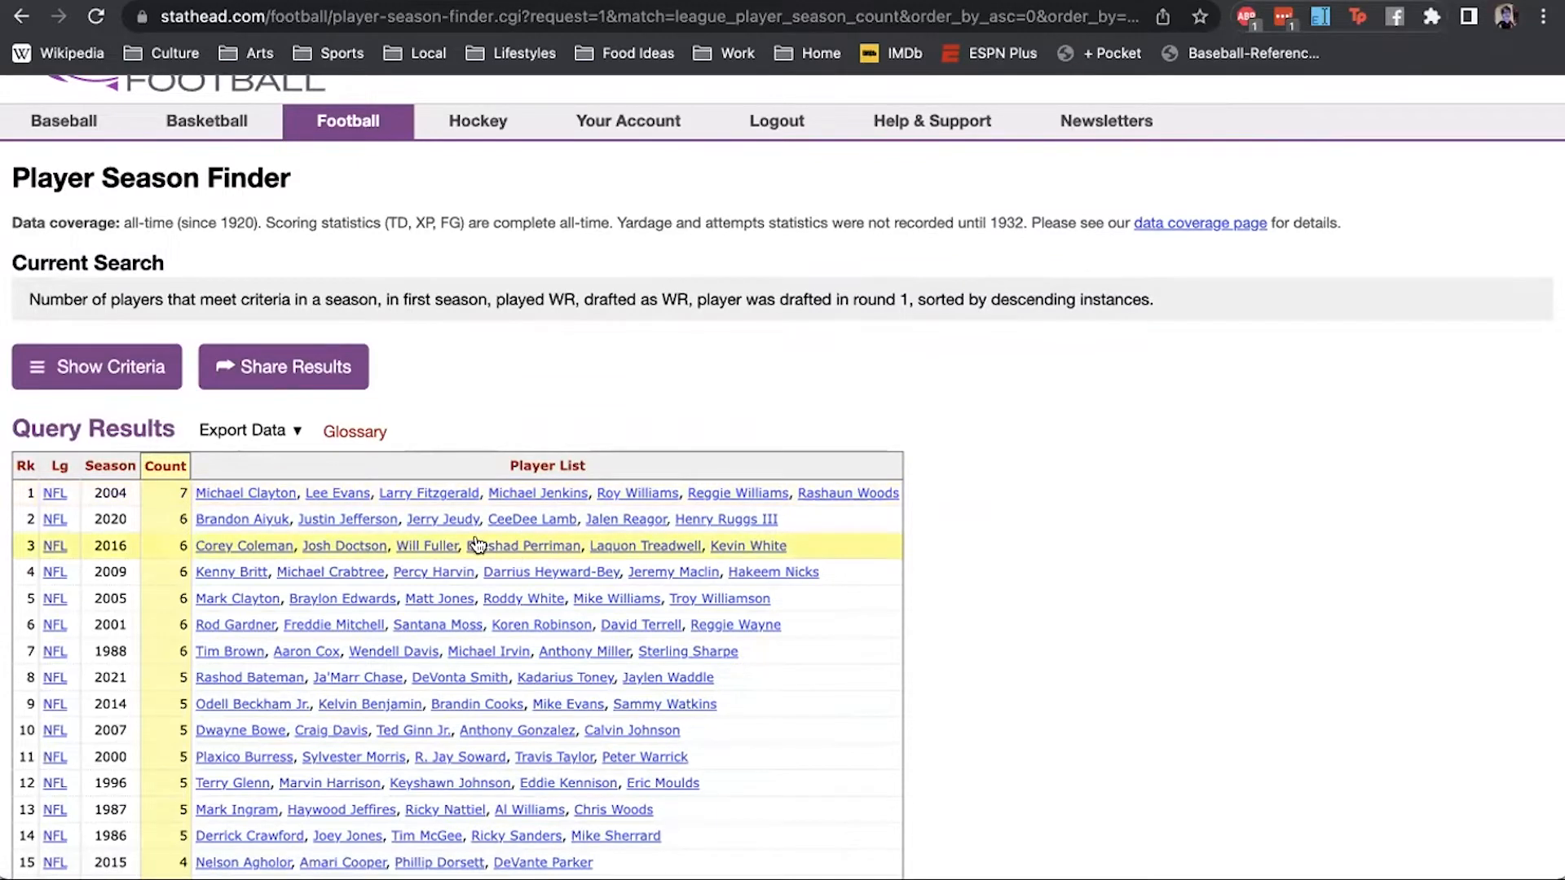
click(82, 359)
scroll(248, 360, down, 4)
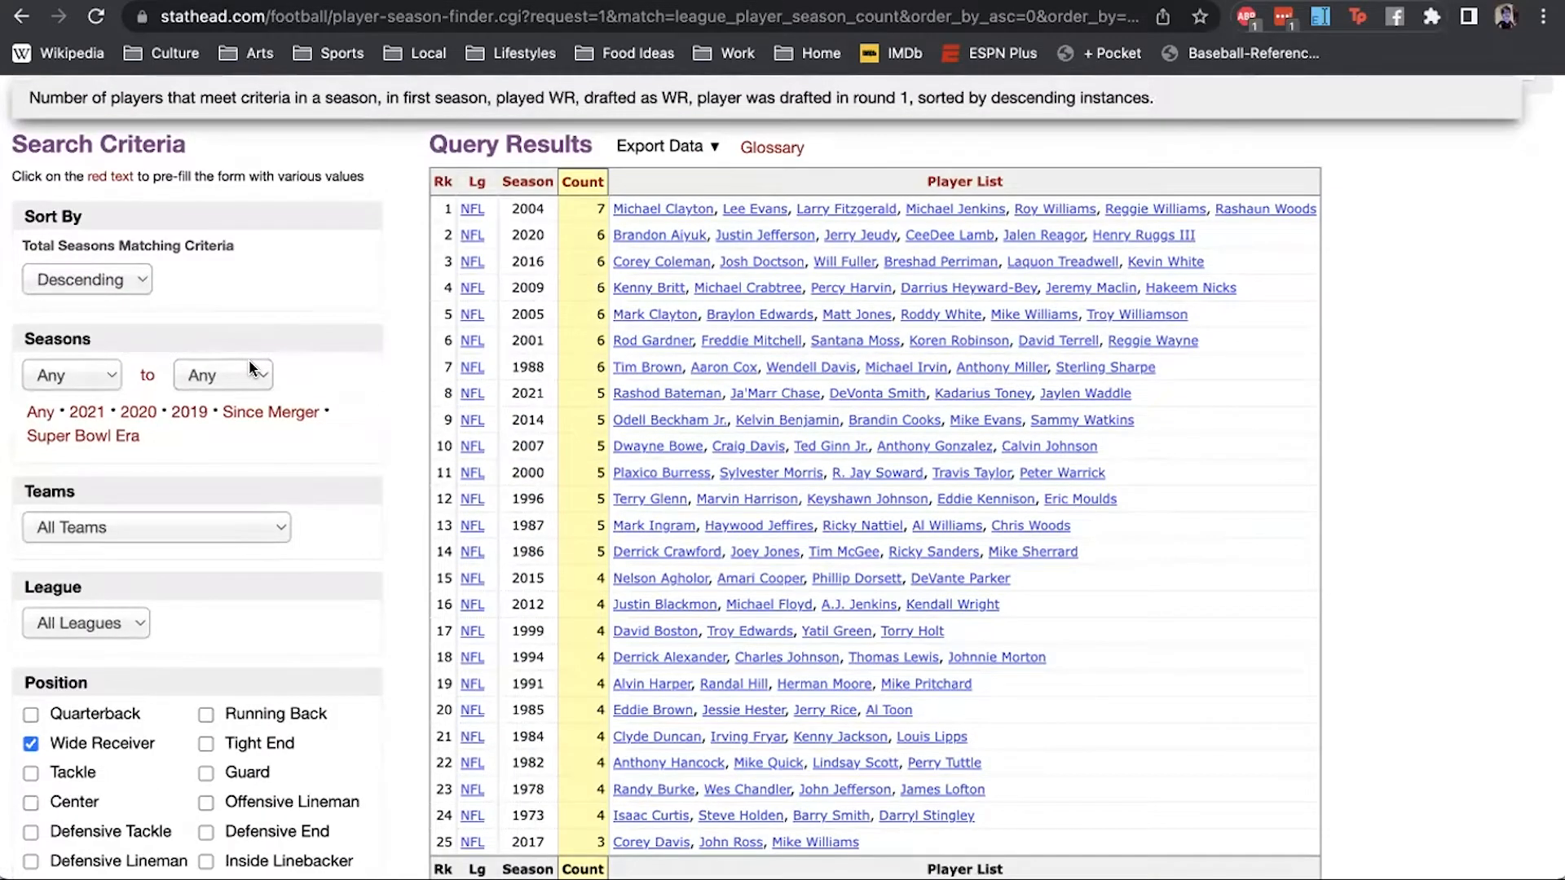
scroll(248, 359, down, 10)
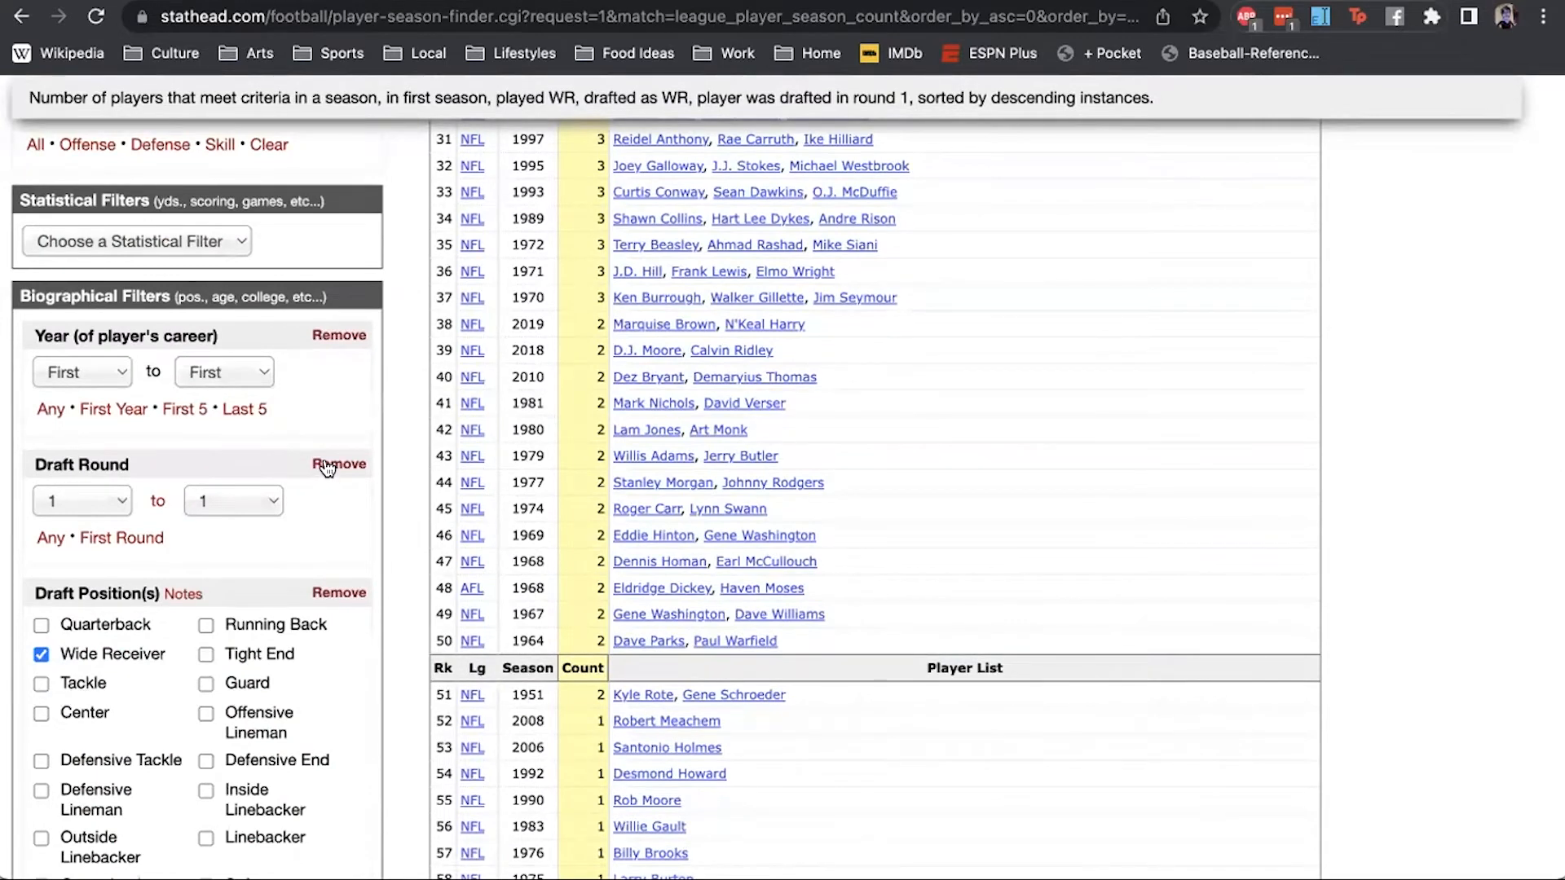
click(327, 469)
- Add a Receiving Yds filter of at least 1000 and get the results
click(185, 238)
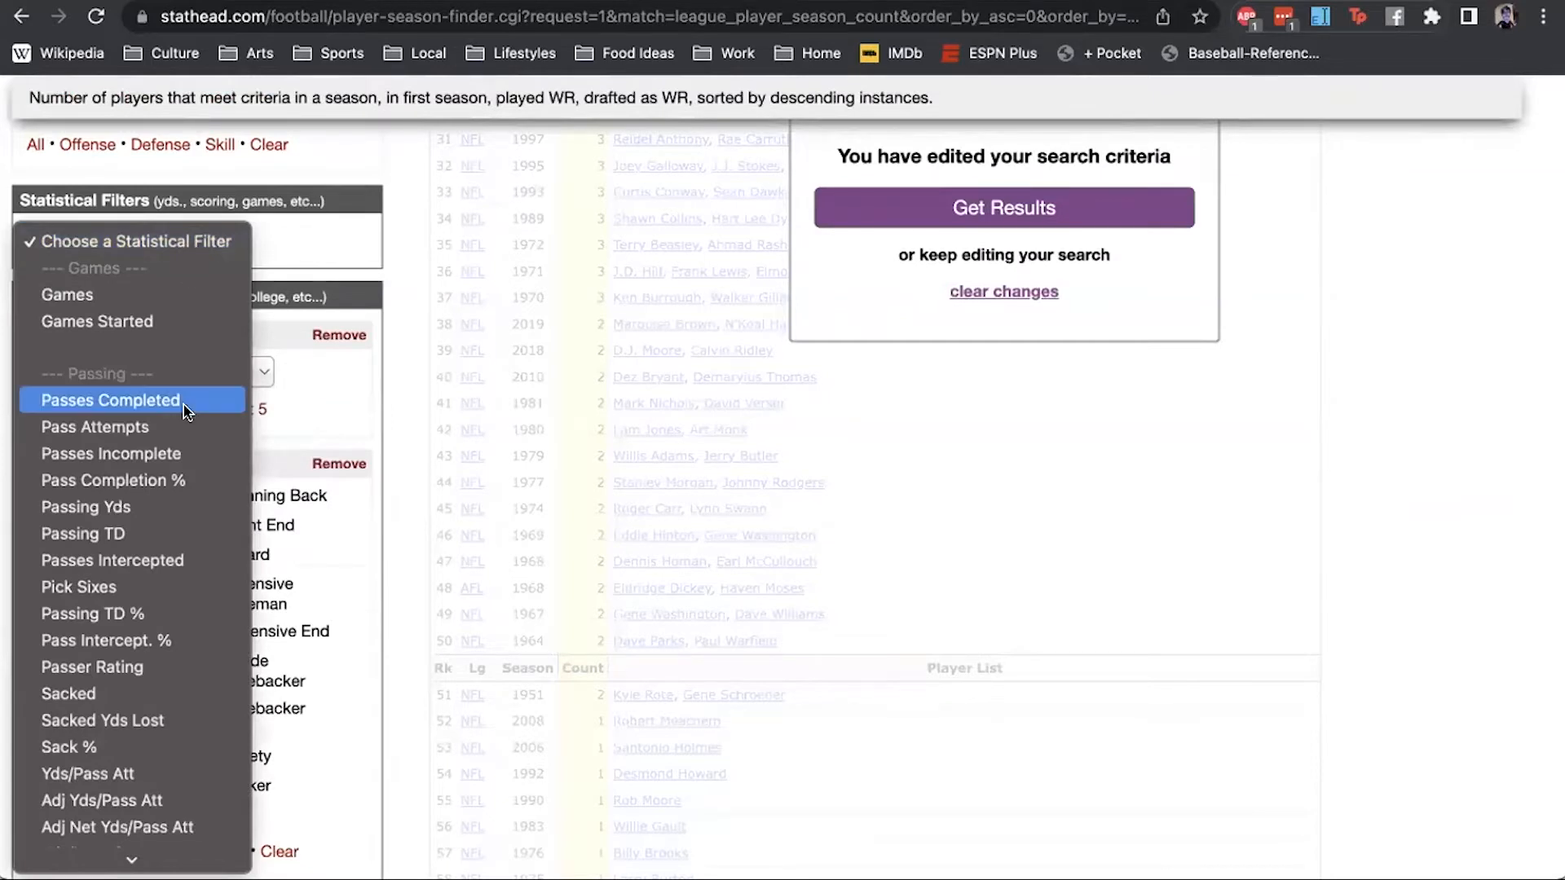
scroll(157, 416, down, 10)
click(154, 416)
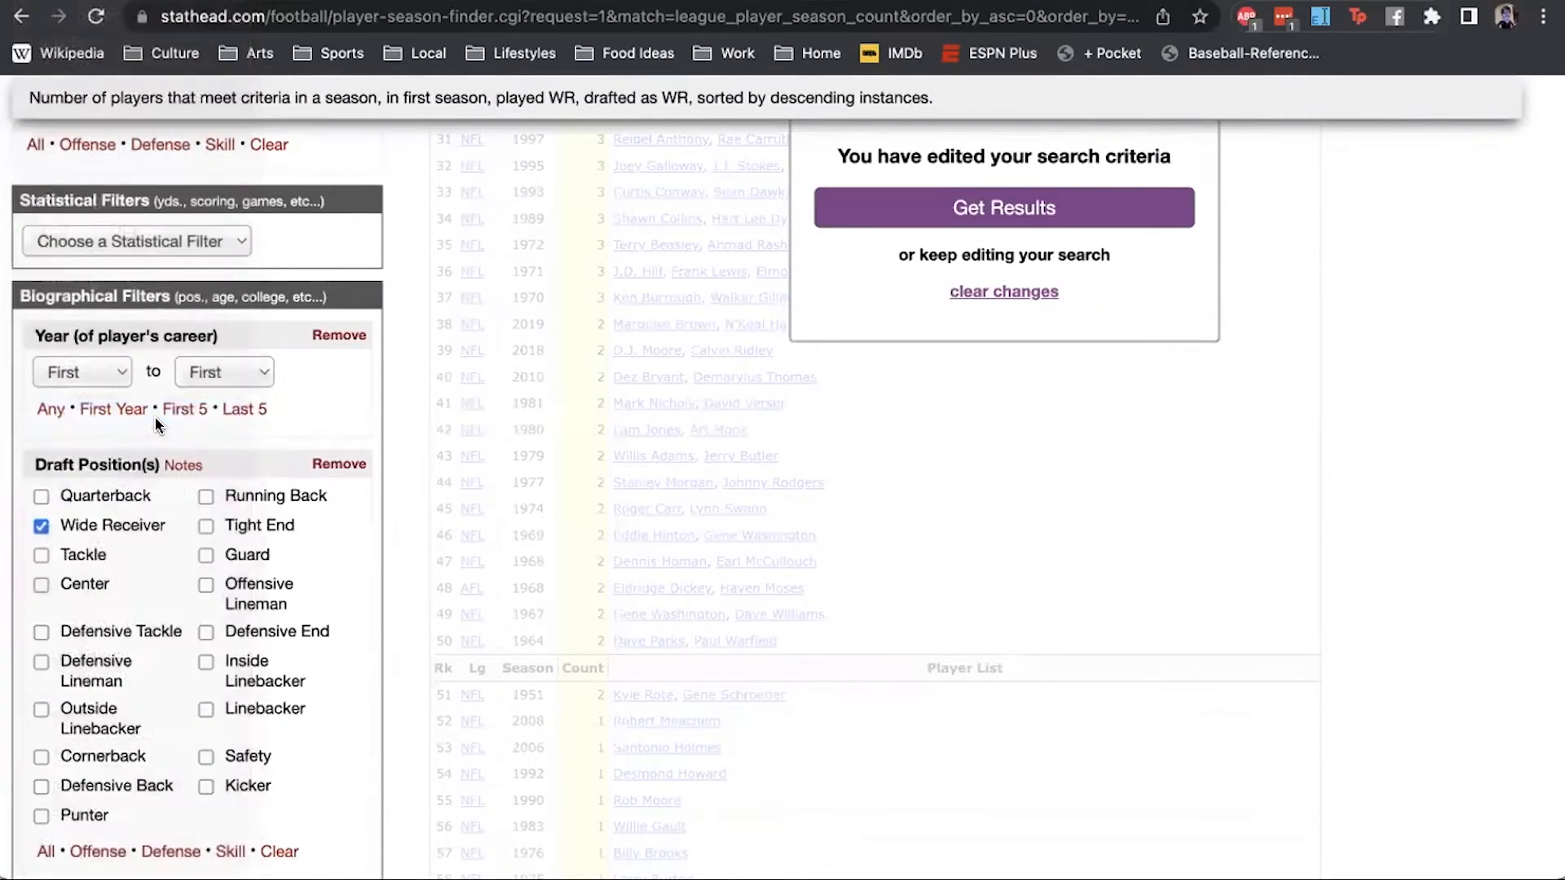
click(143, 276)
text(1000)
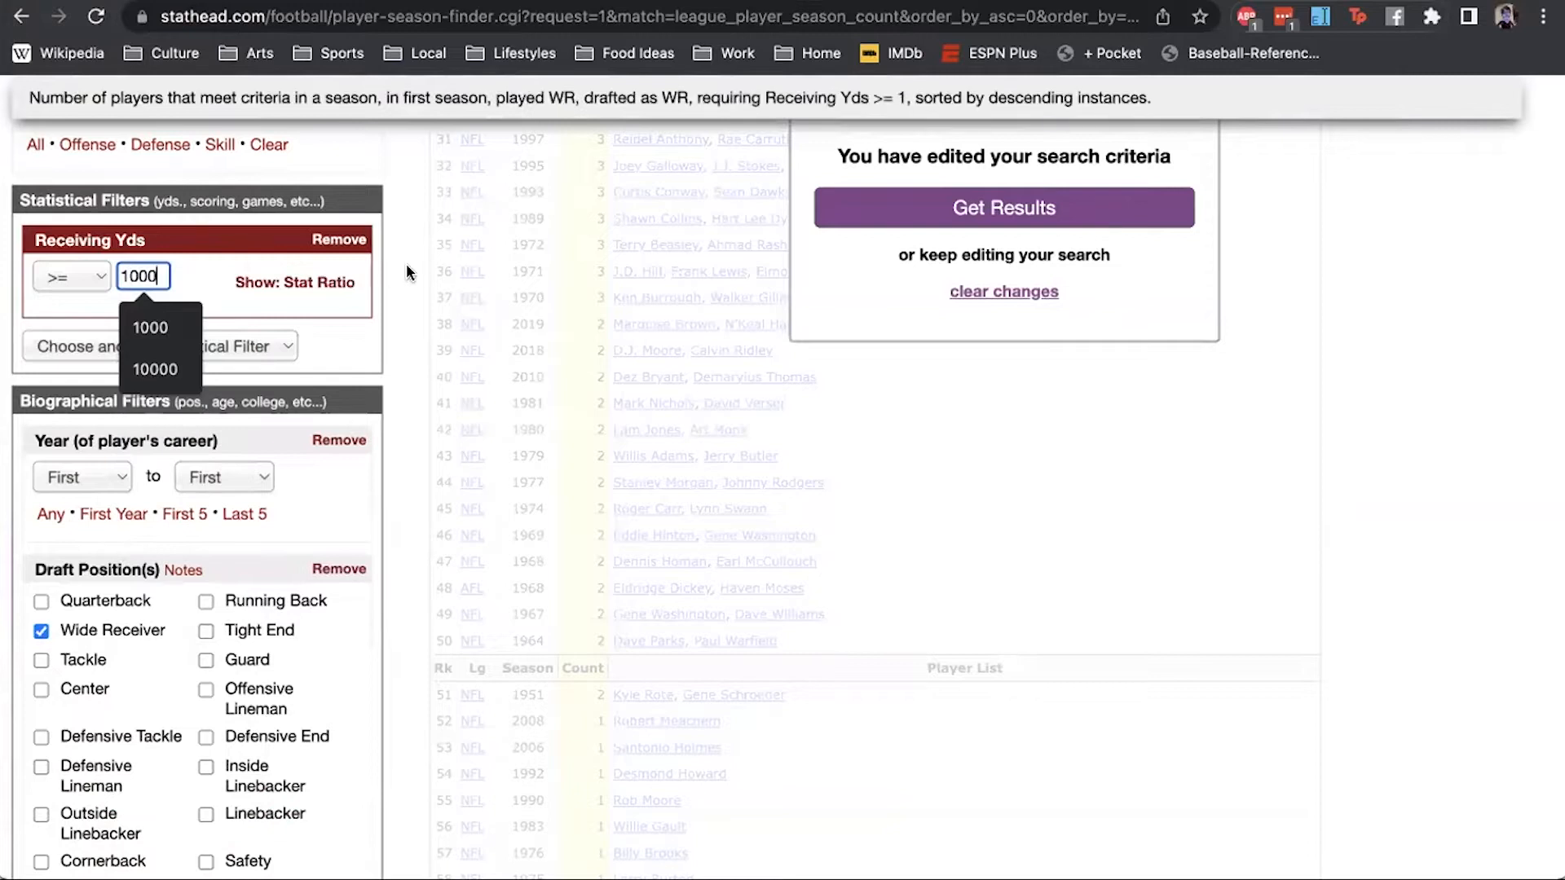
click(936, 217)
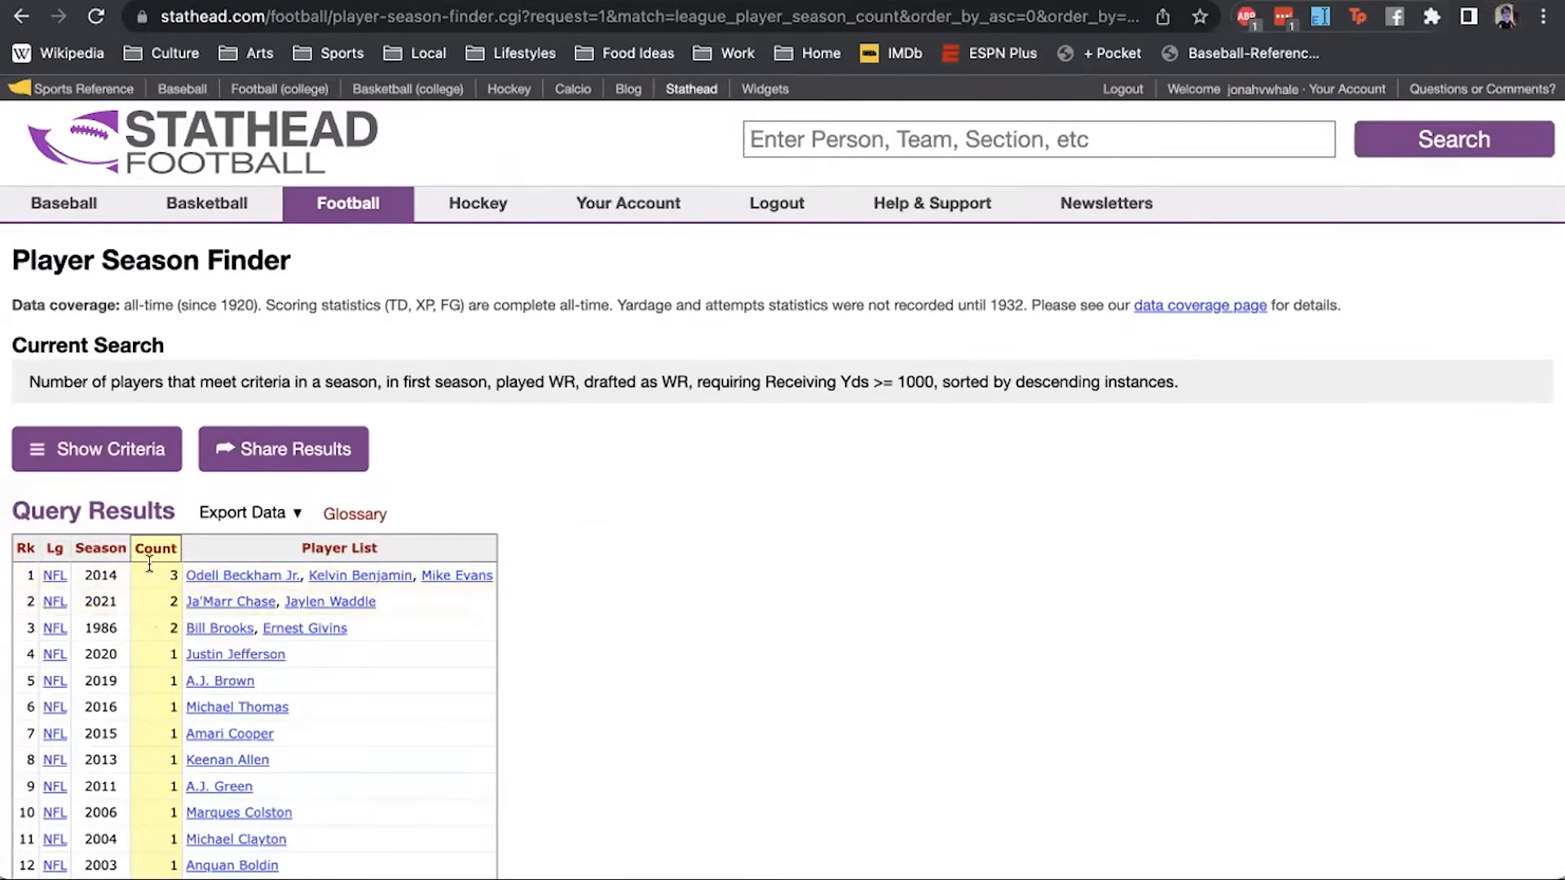
- Lower the minimum in the Receiving Yds filter to 500 and rerun the search
click(128, 451)
scroll(131, 462, down, 6)
scroll(130, 462, down, 3)
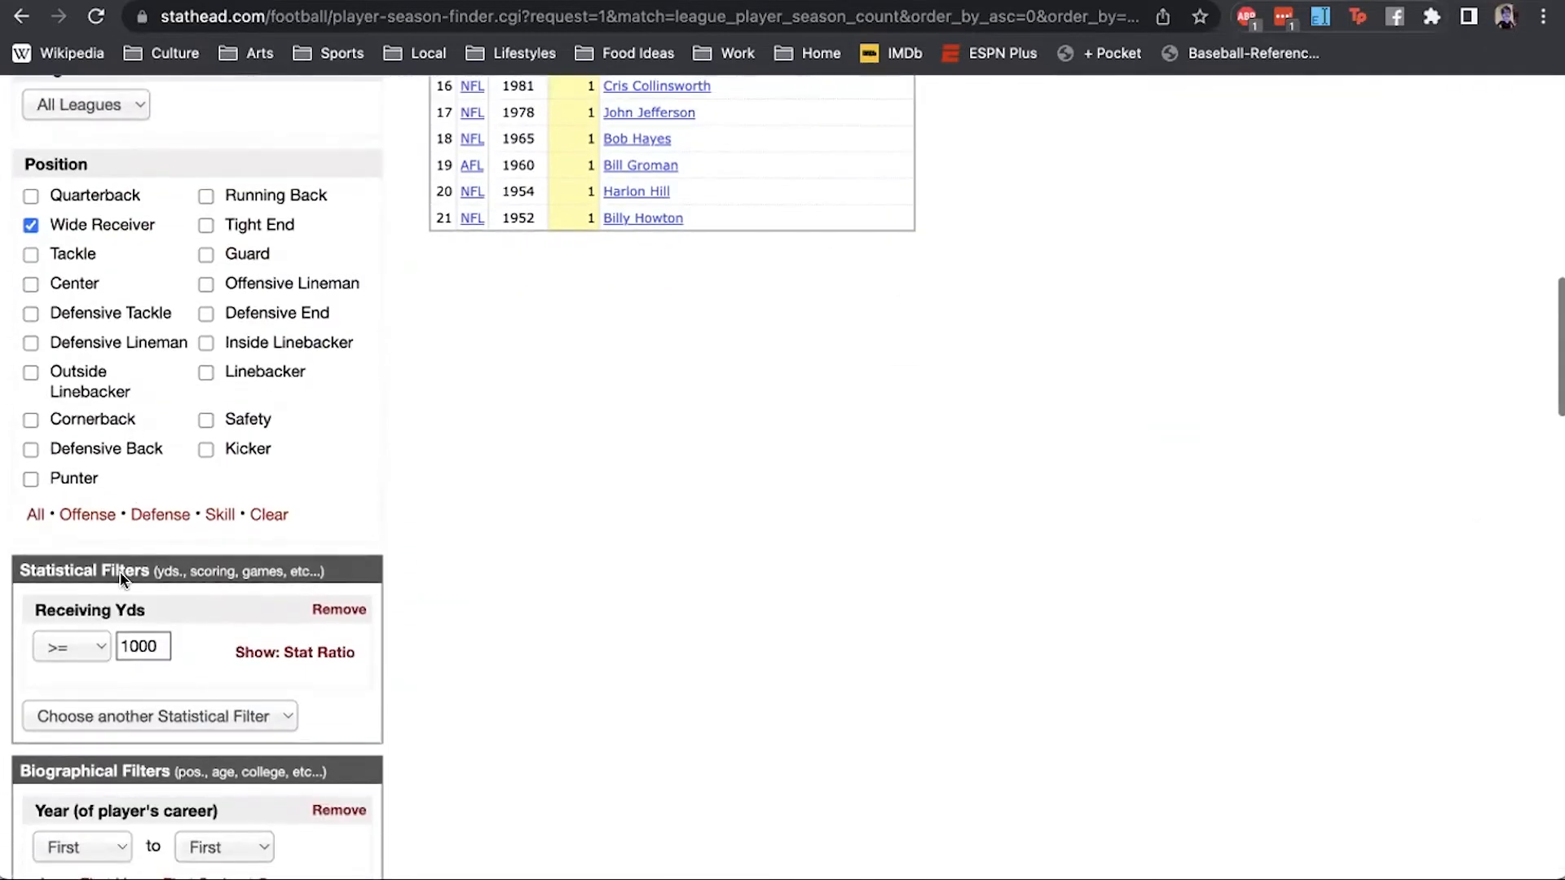
double_click(124, 648)
text(500)
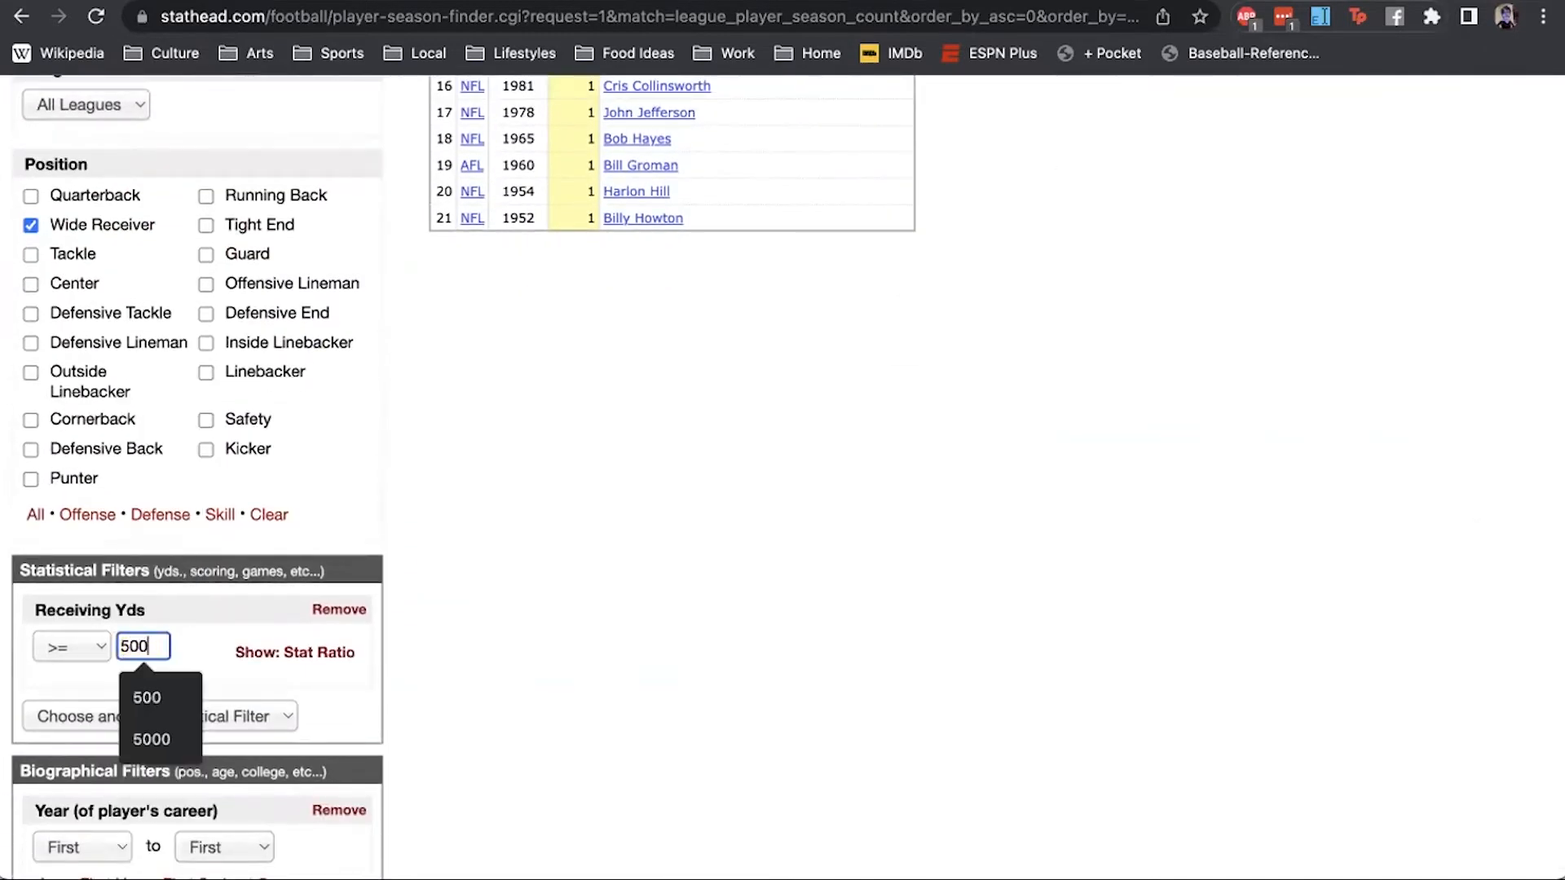
click(589, 556)
click(873, 200)
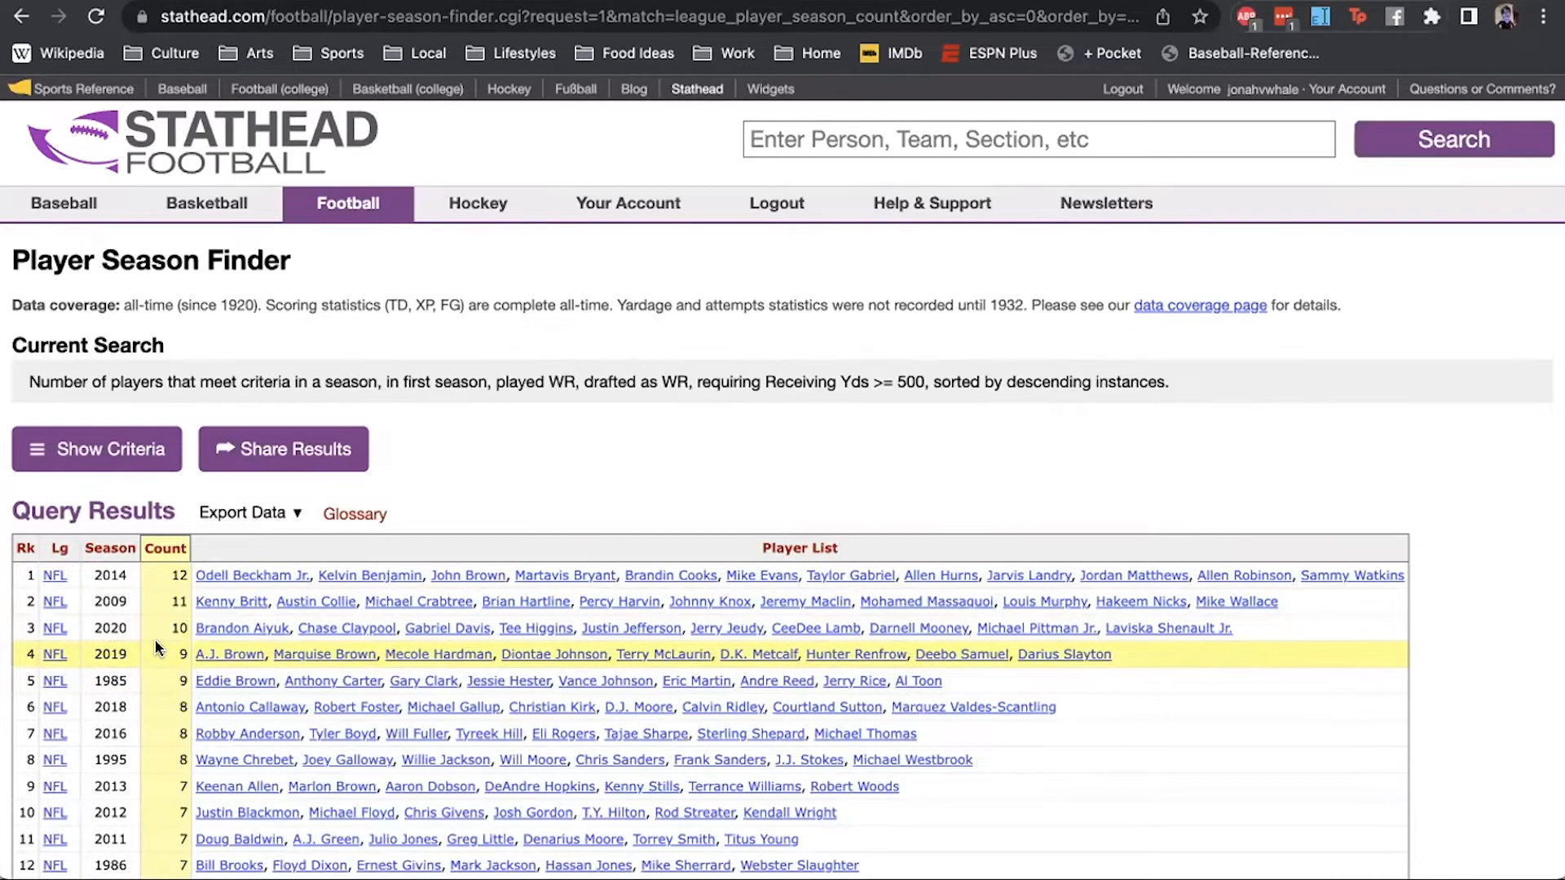
- Add a Draft Round biographical filter limited to the first round
click(85, 447)
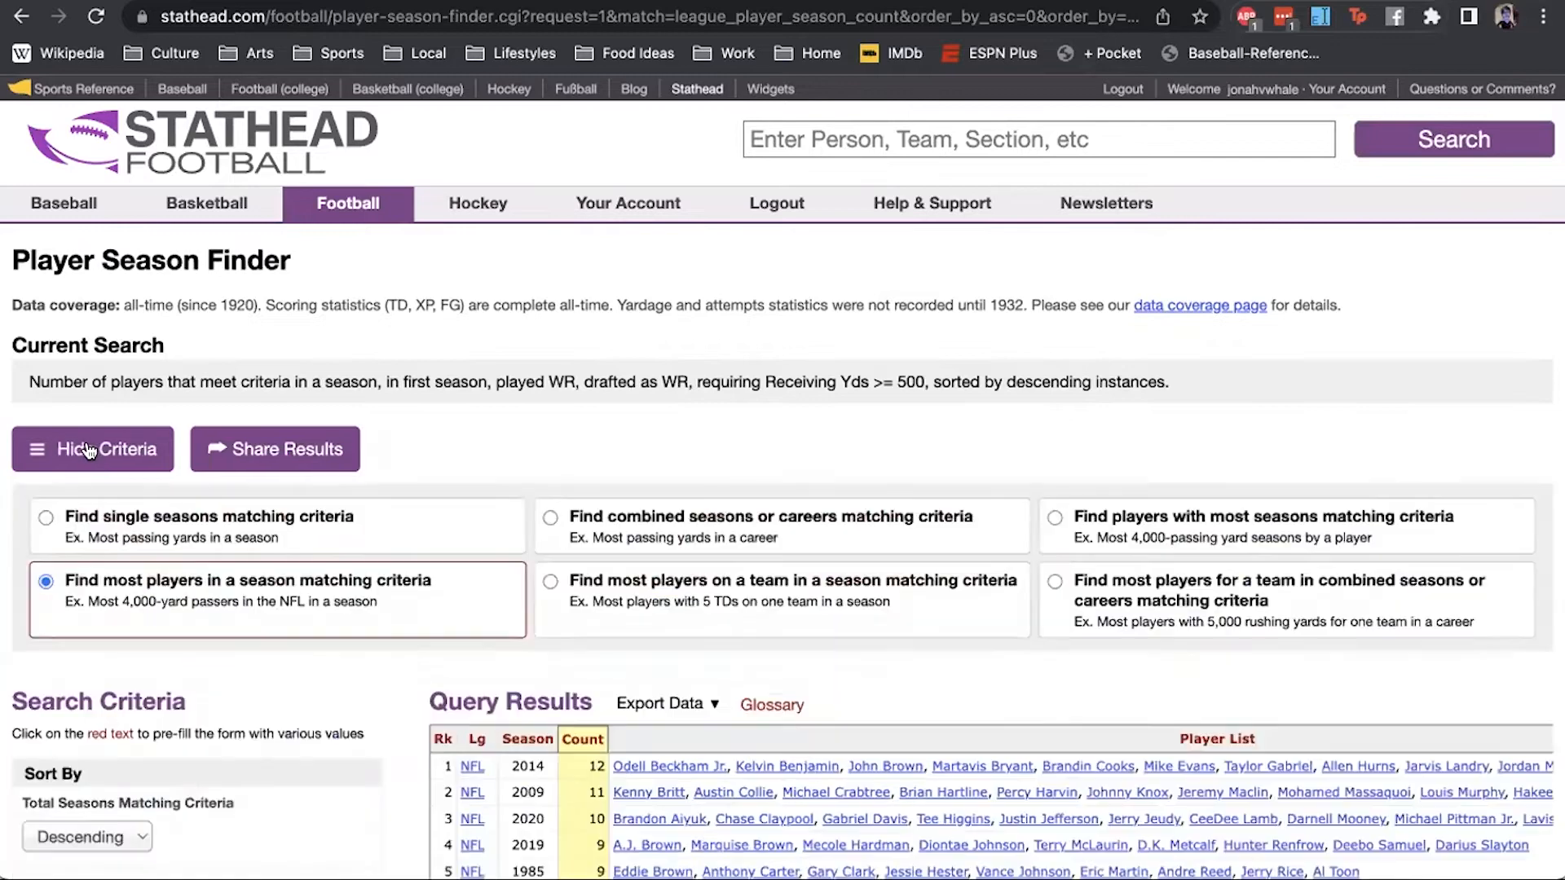
scroll(85, 444, down, 15)
scroll(85, 442, down, 9)
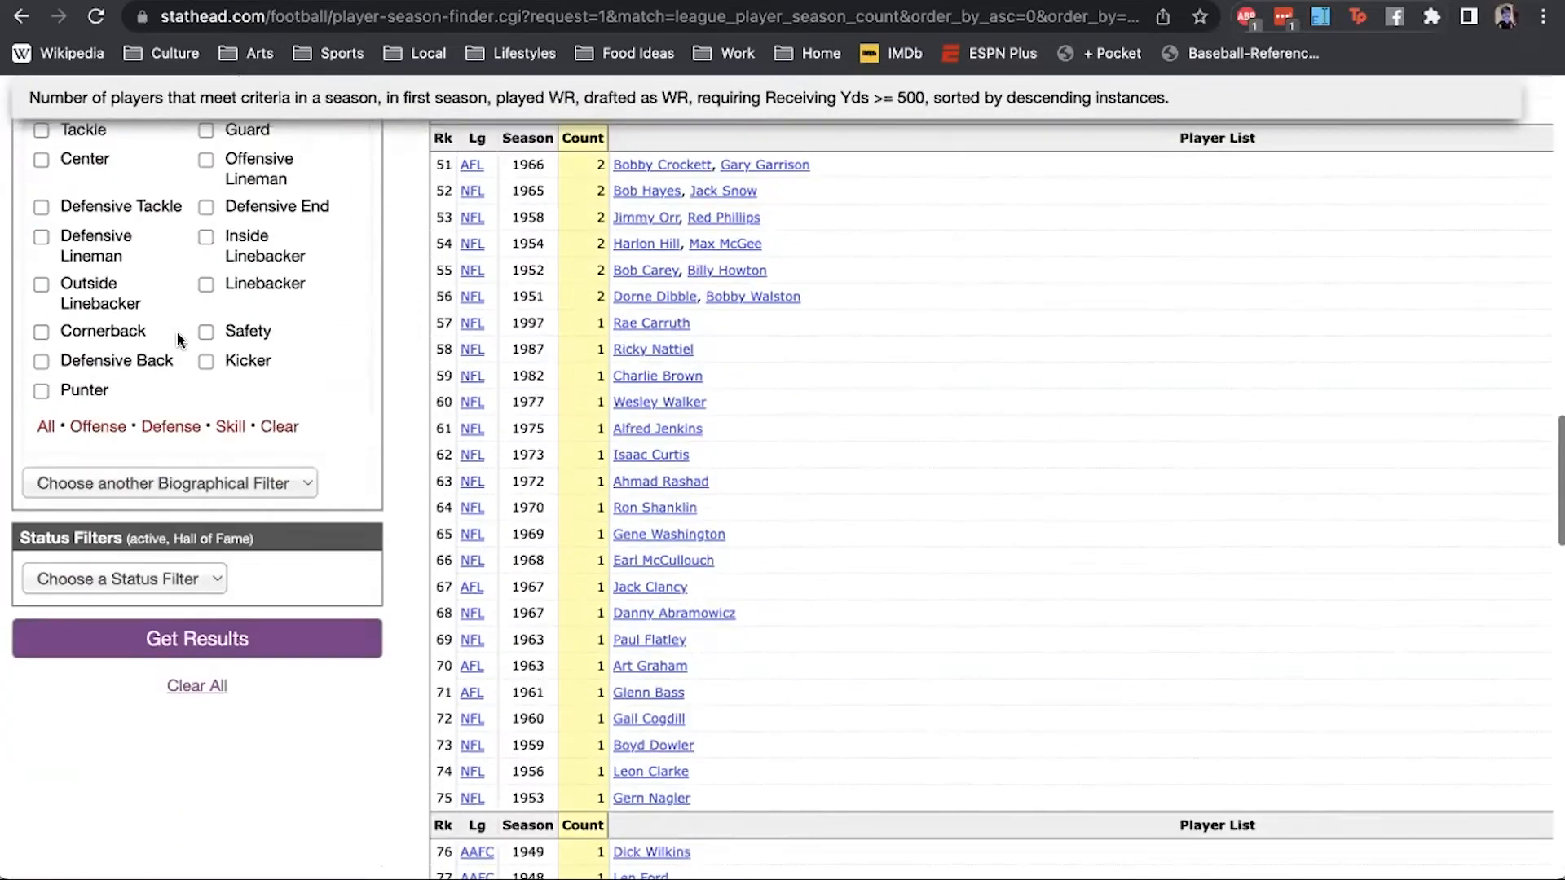
click(155, 479)
scroll(147, 512, down, 1)
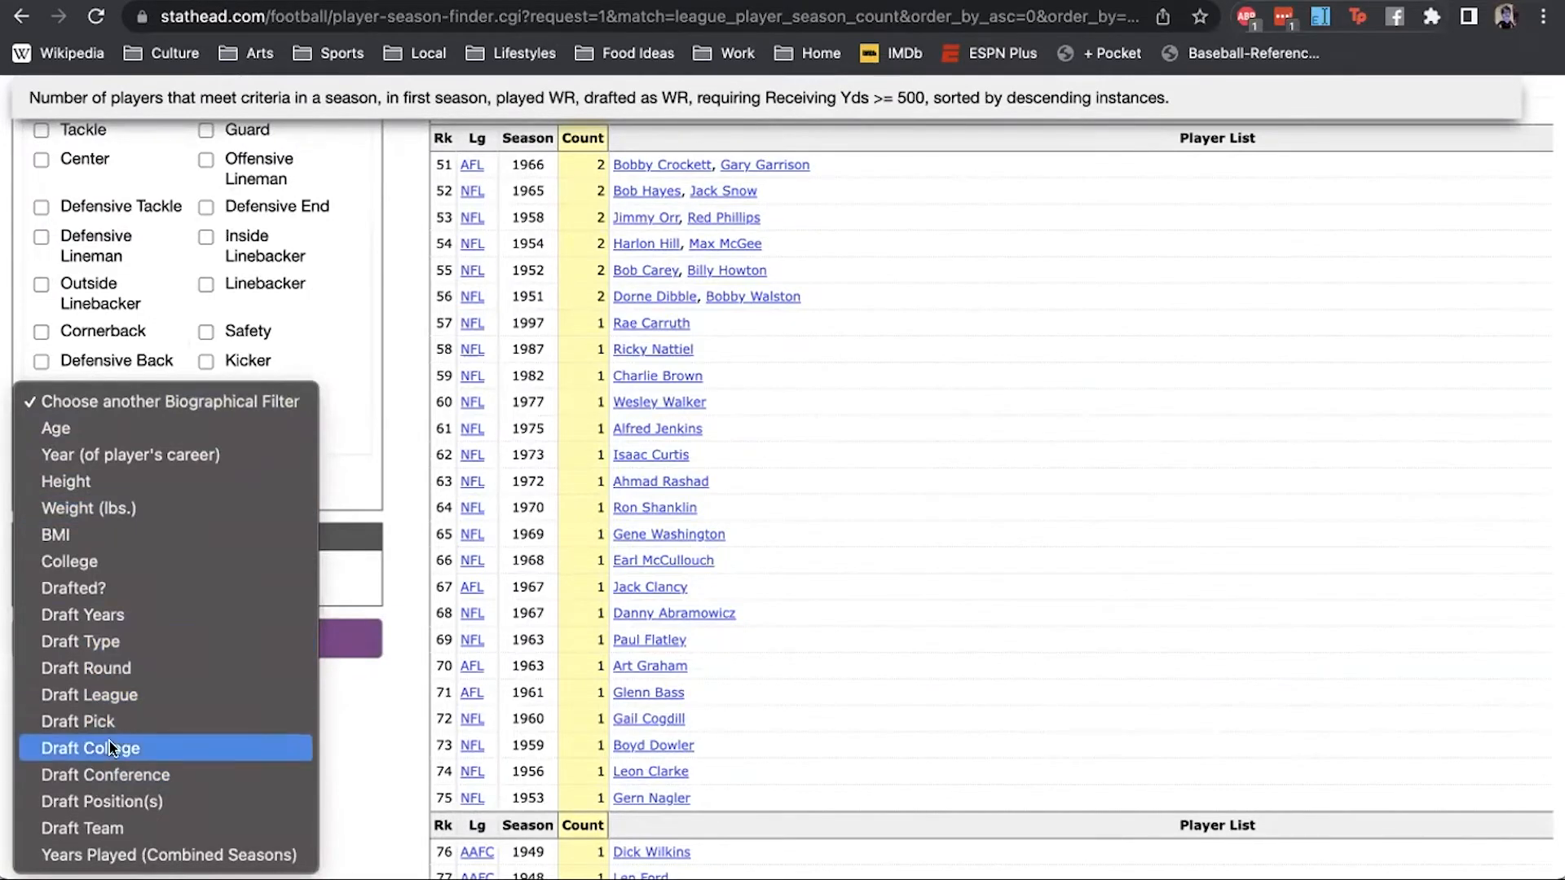
click(118, 673)
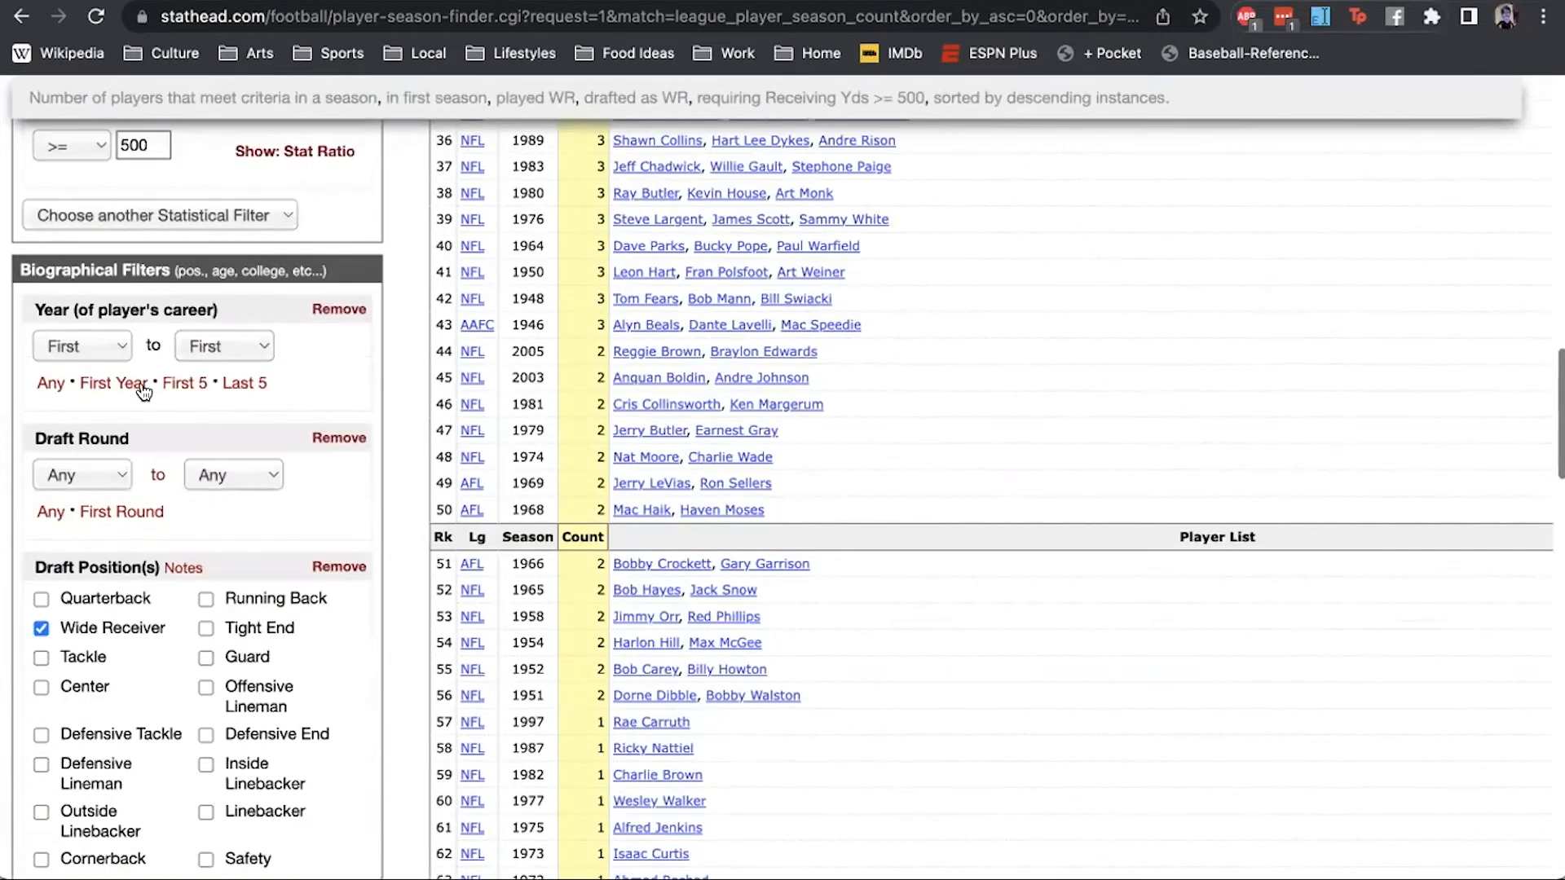
click(93, 514)
- Add a Pro-Bowl status filter and set it to Yes
scroll(163, 453, down, 10)
scroll(163, 453, up, 3)
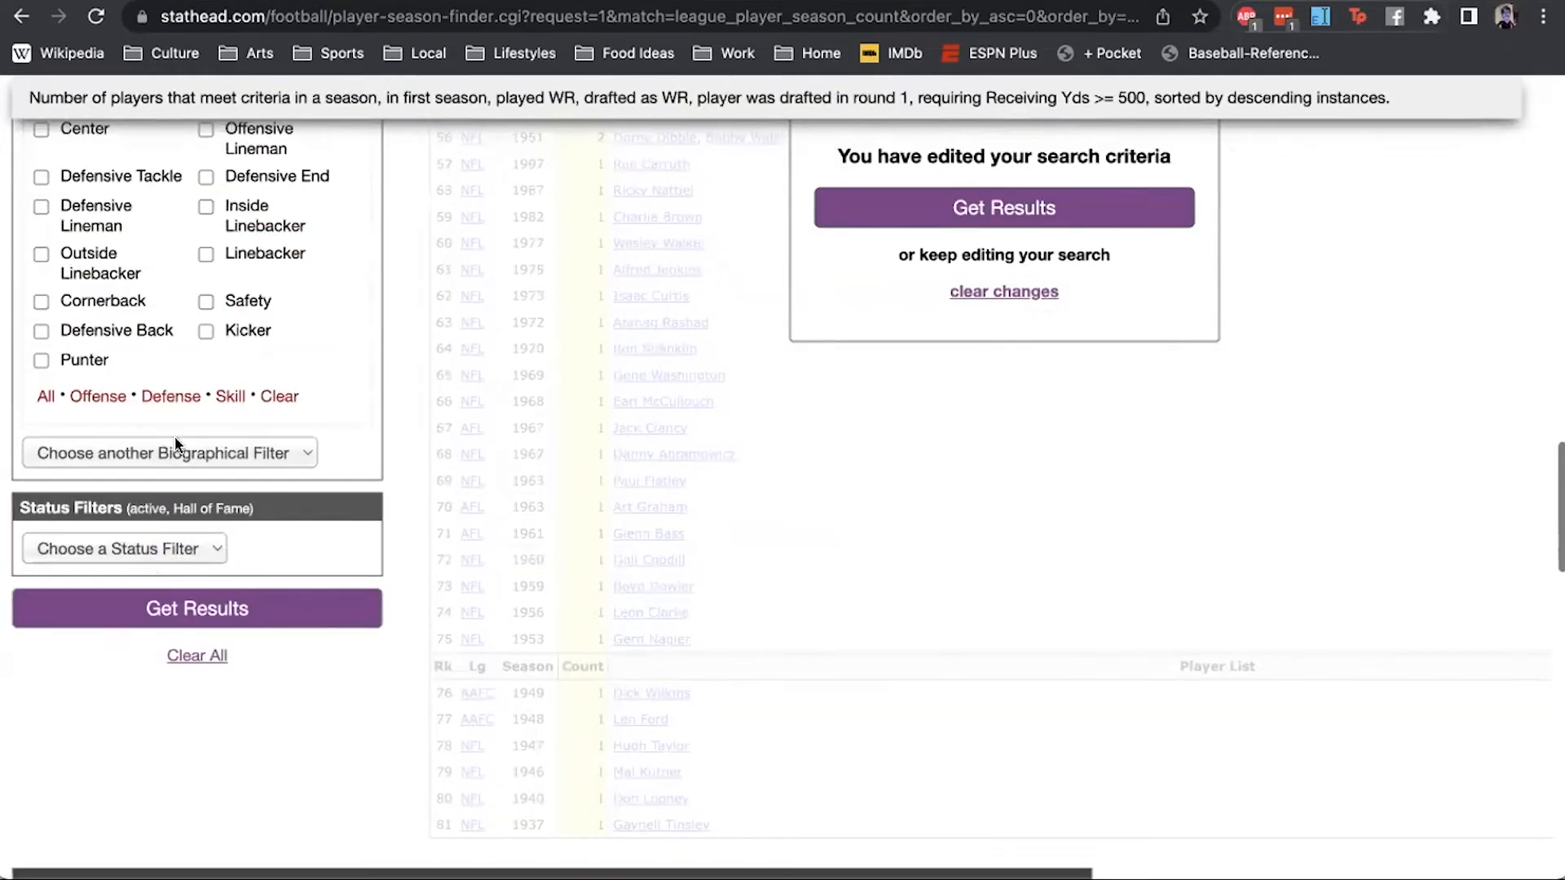
click(150, 556)
click(147, 602)
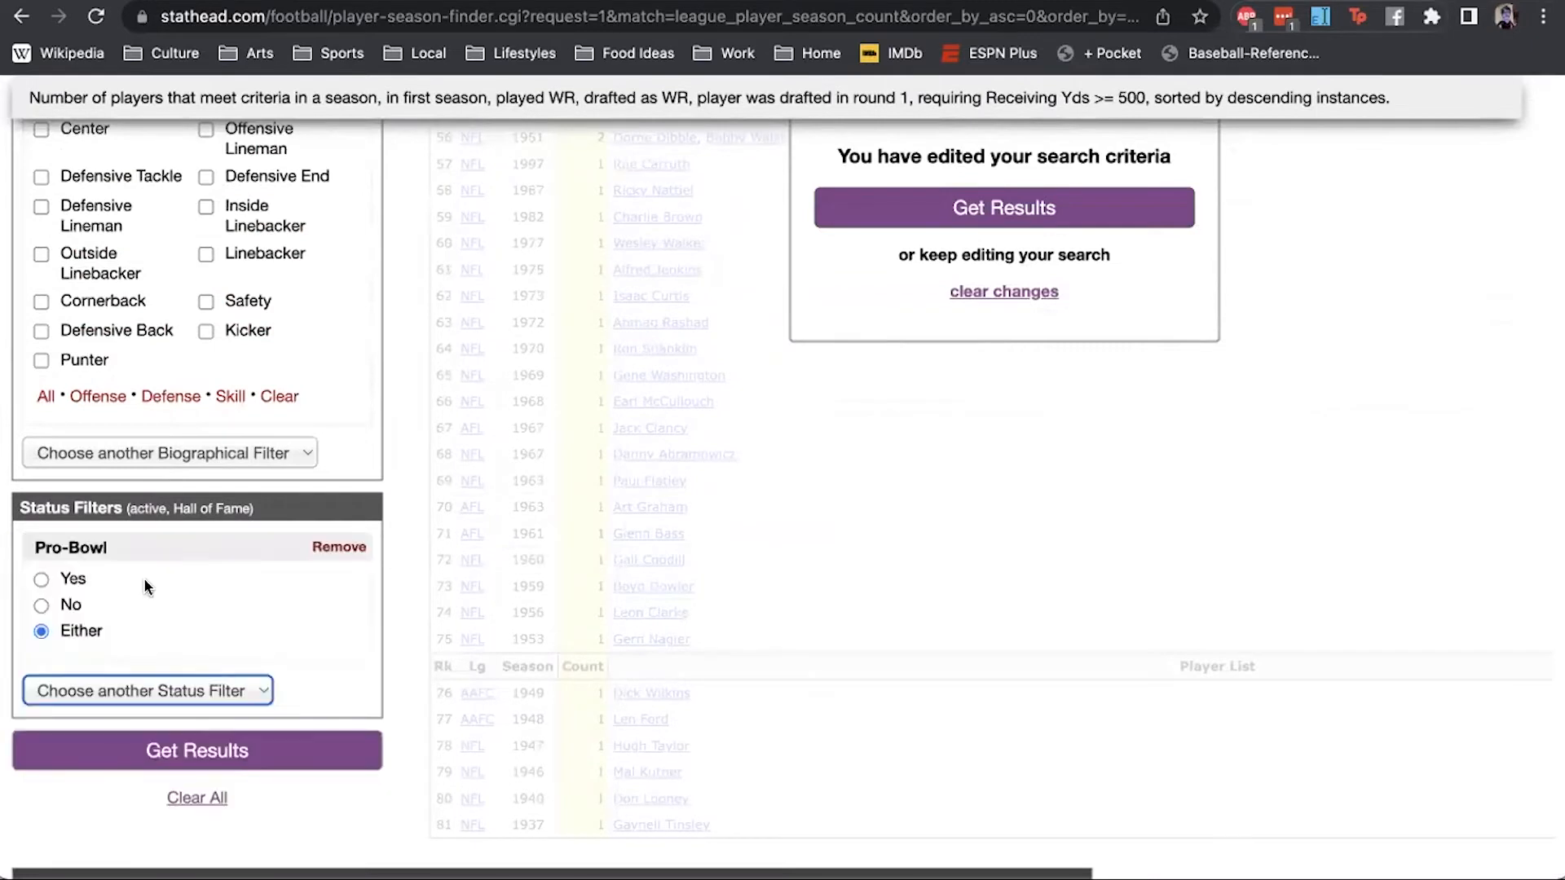
- Remove the filter on the year of the player's career
scroll(179, 592, up, 3)
scroll(180, 592, up, 5)
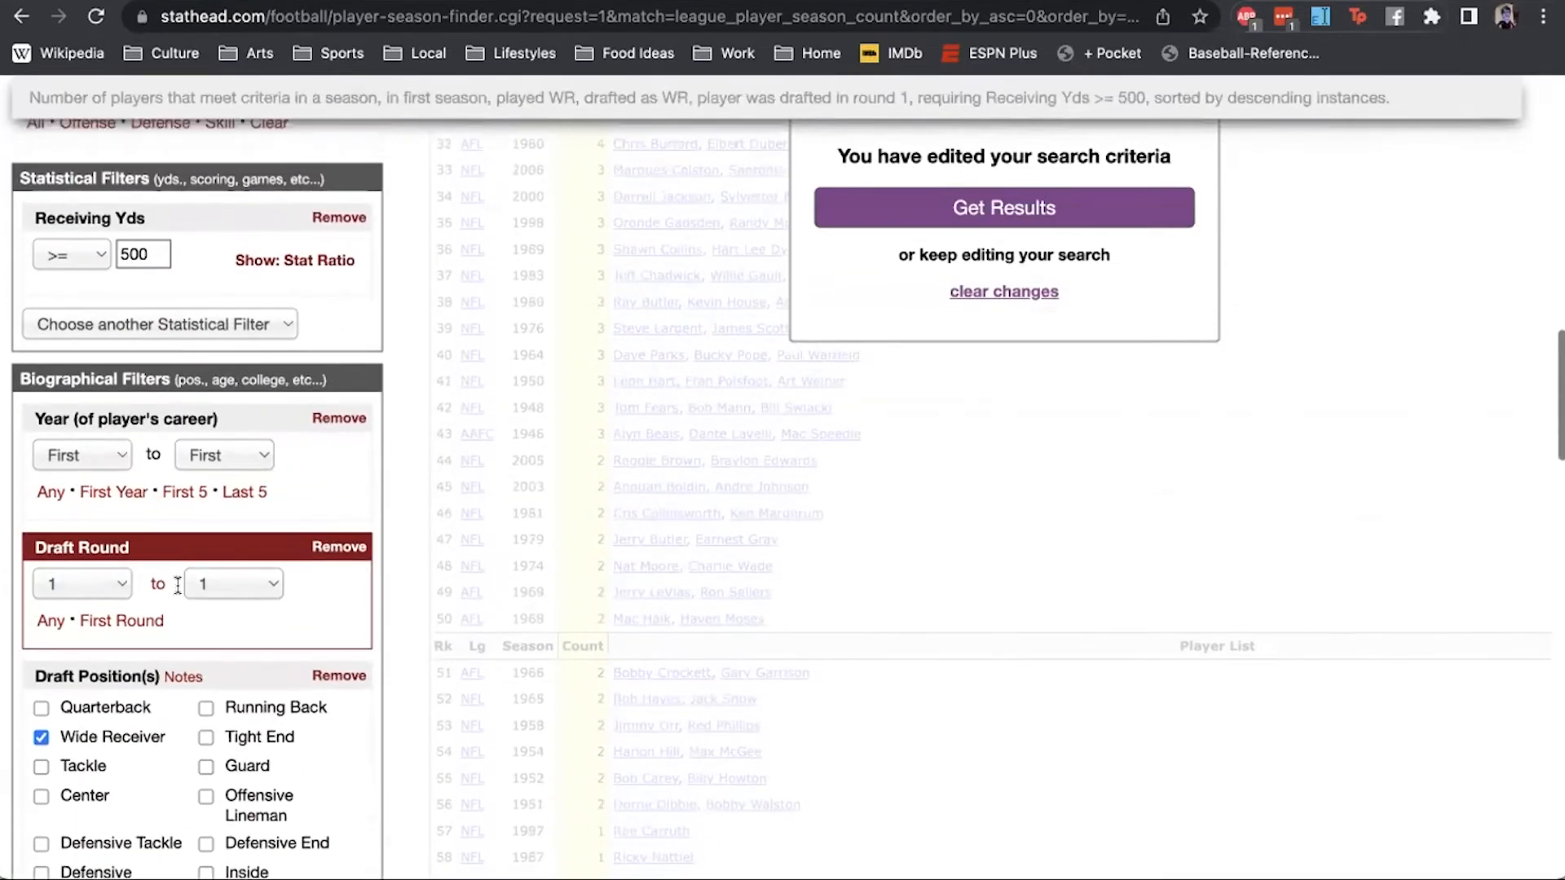
click(339, 418)
- Set the start of the Seasons range to 2017
scroll(315, 469, up, 10)
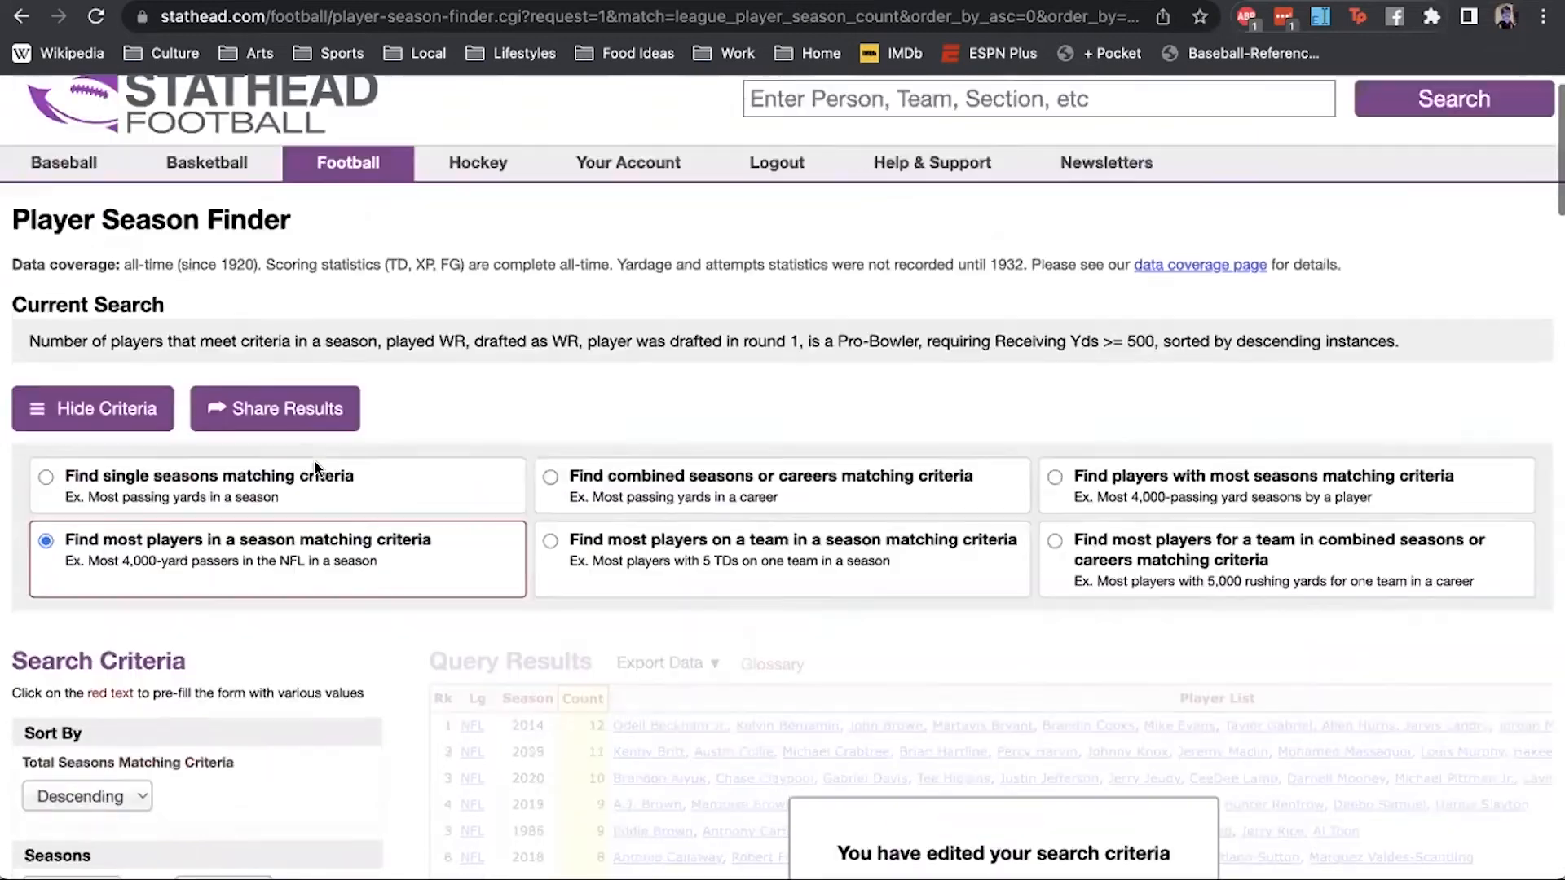
scroll(81, 628, down, 2)
click(84, 627)
scroll(70, 627, down, 10)
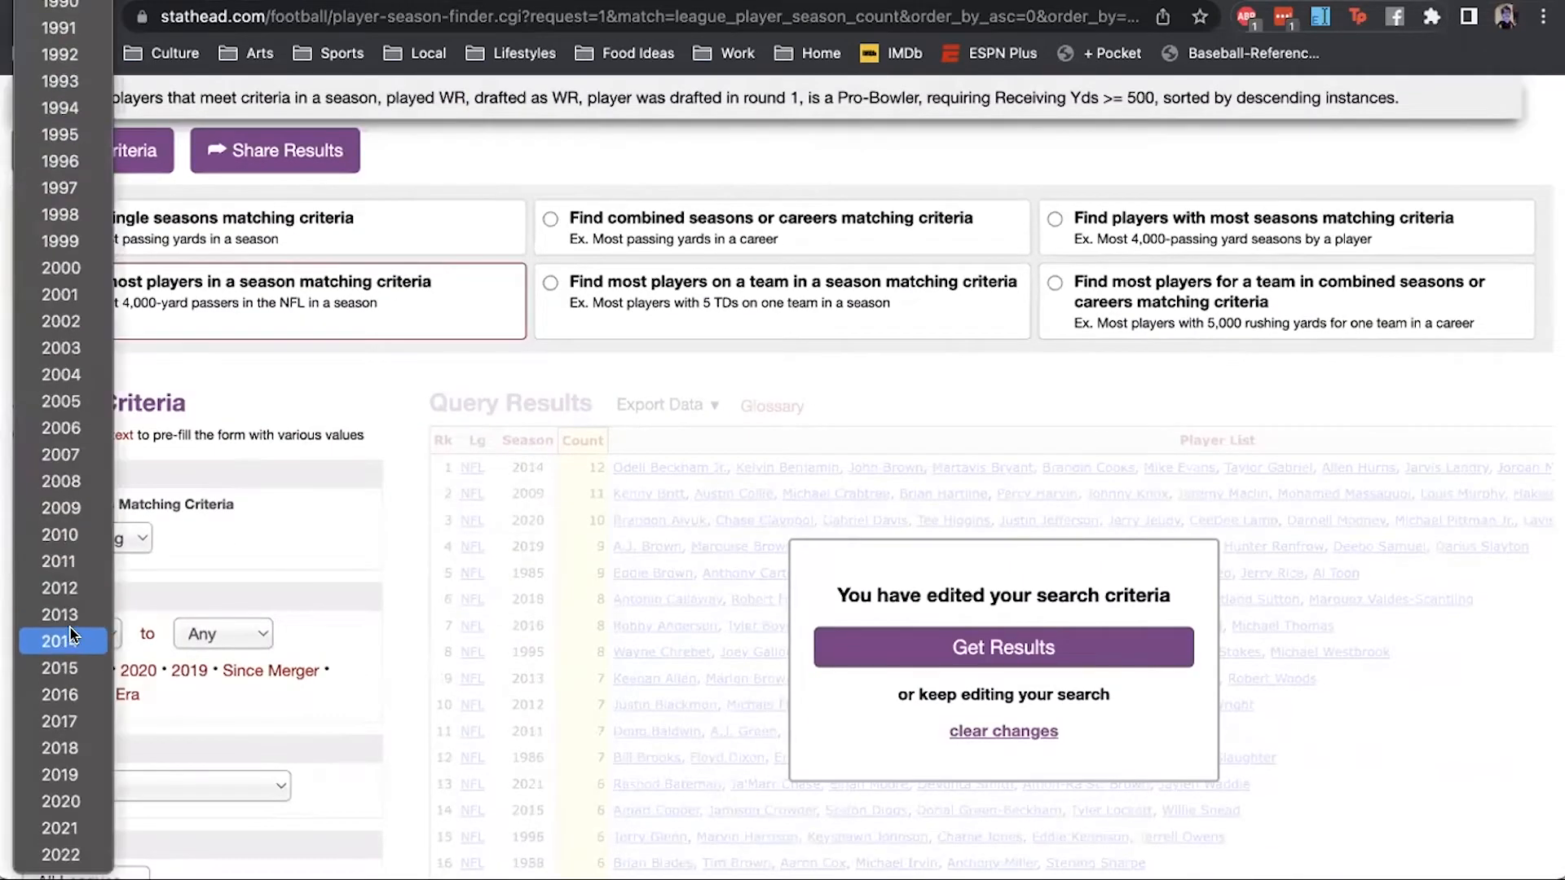
click(52, 722)
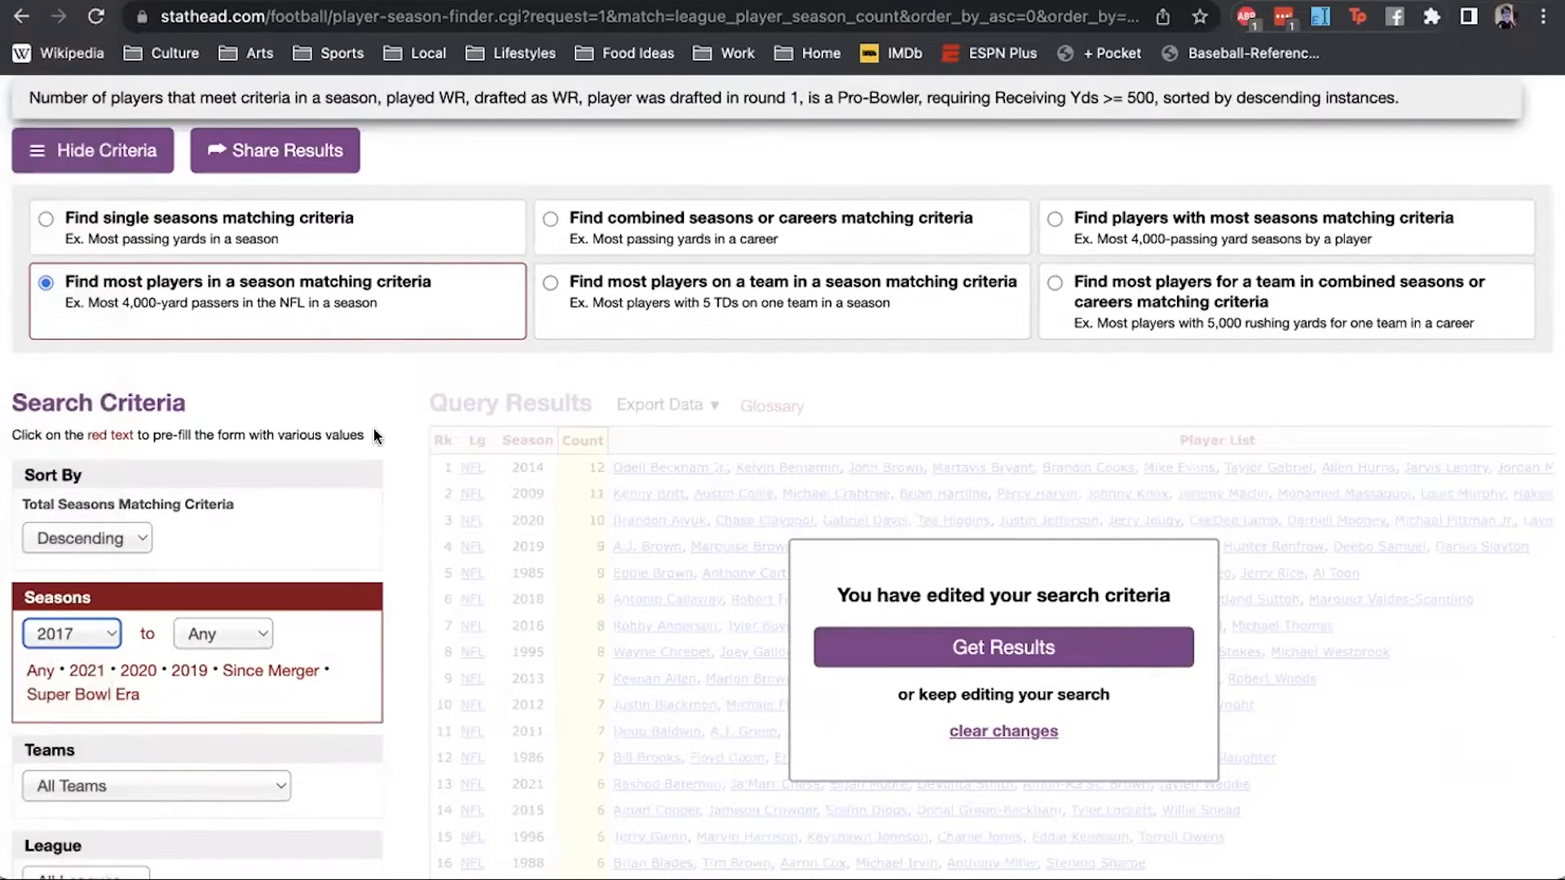
- Switch the search to players with the most seasons matching the criteria and get the results
click(1051, 209)
click(987, 646)
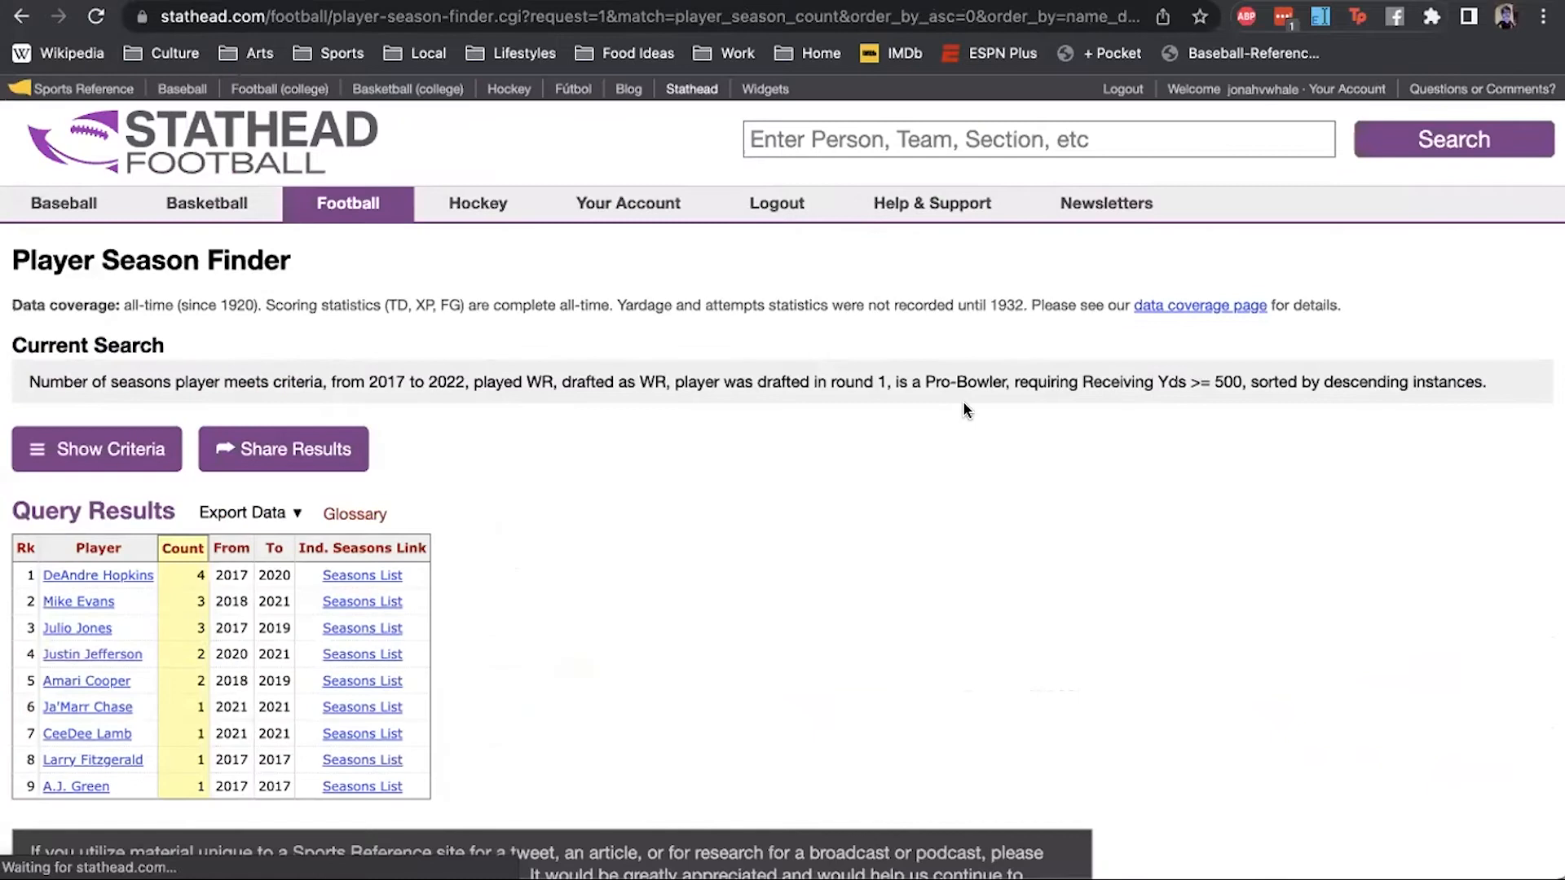
scroll(815, 457, down, 2)
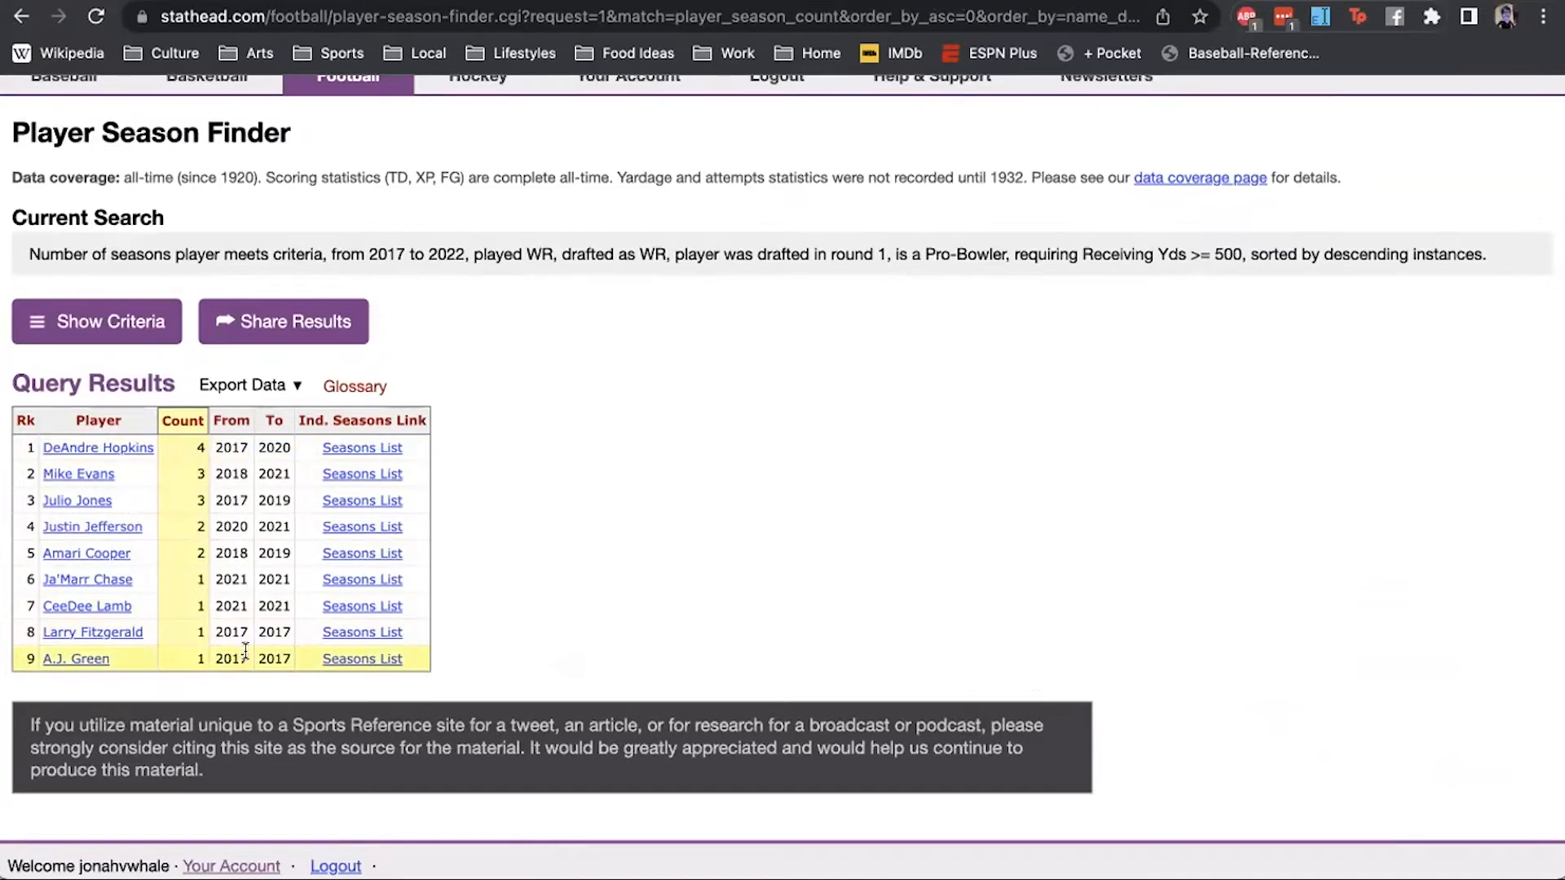
- Leave the Player Season Finder and open the Stathead Football overview of research tools
click(161, 325)
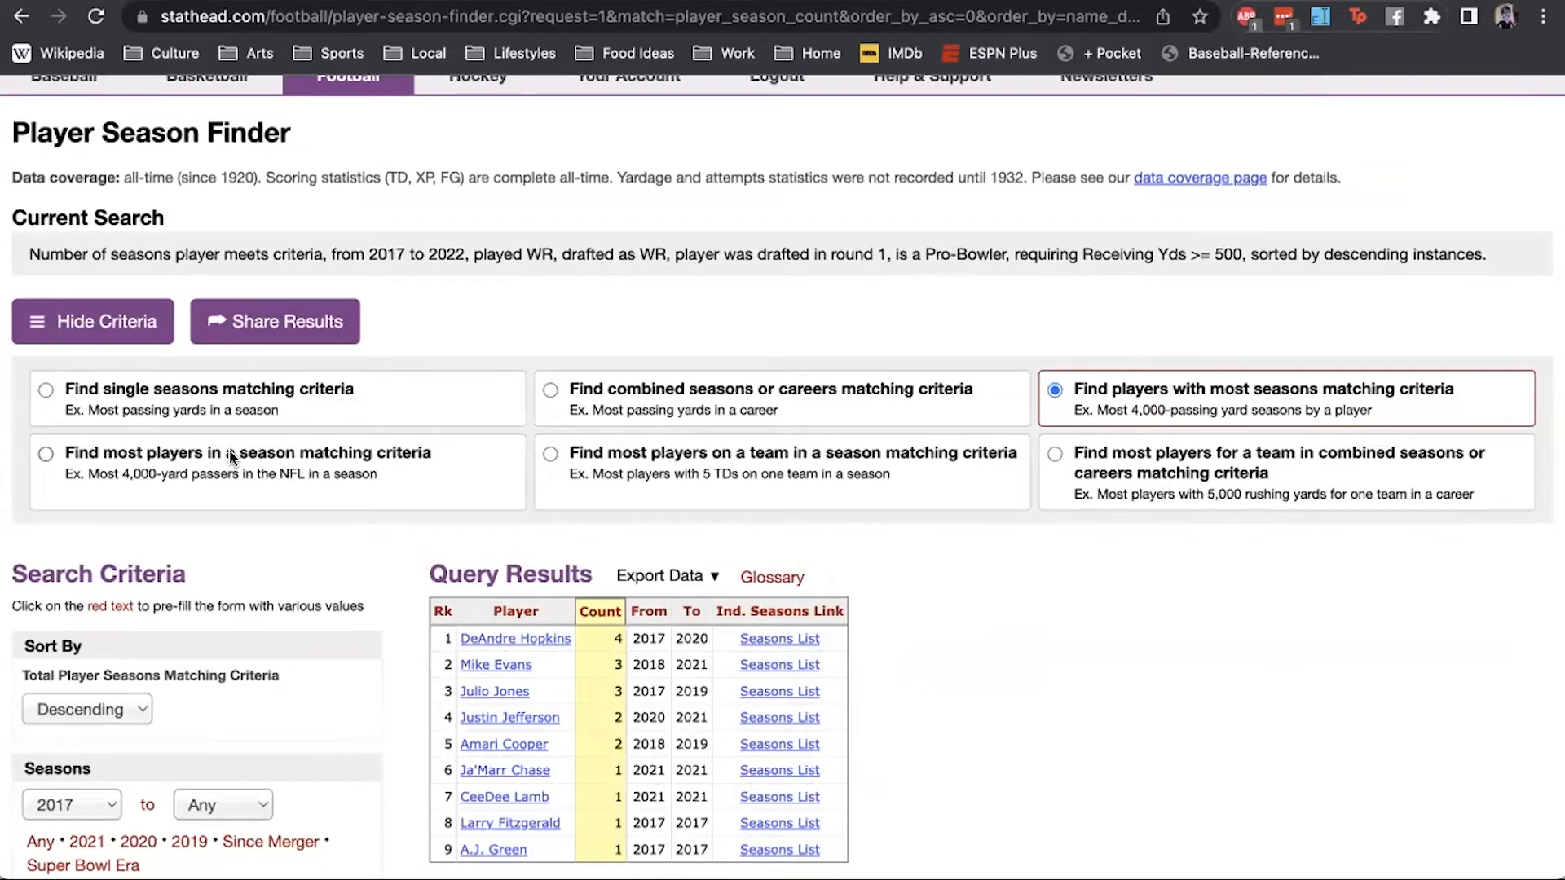
scroll(230, 456, up, 3)
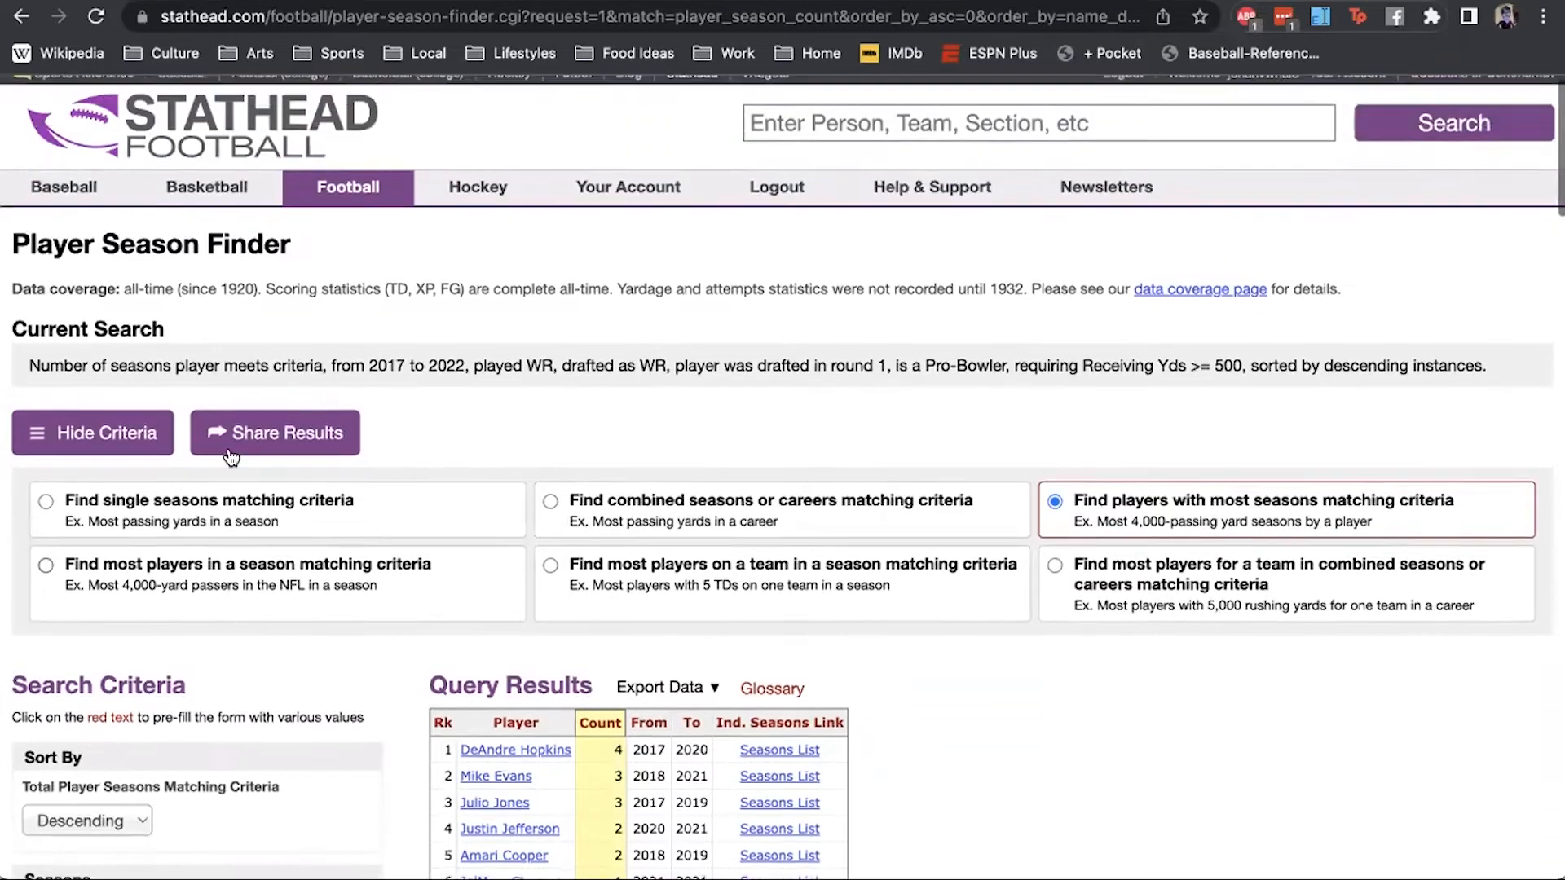
mouse_move(346, 213)
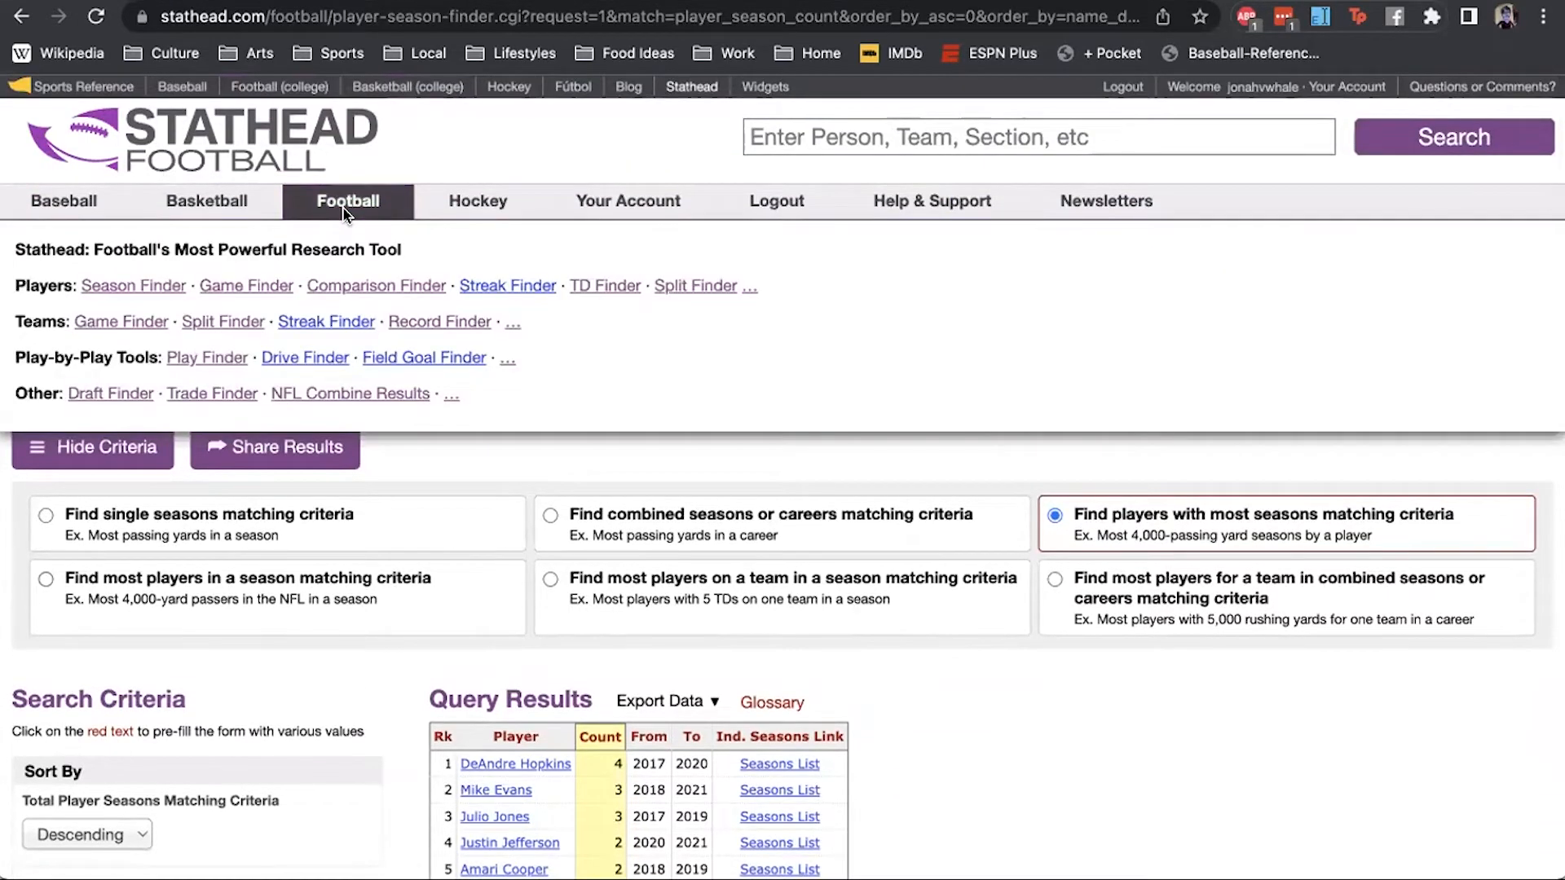
click(346, 214)
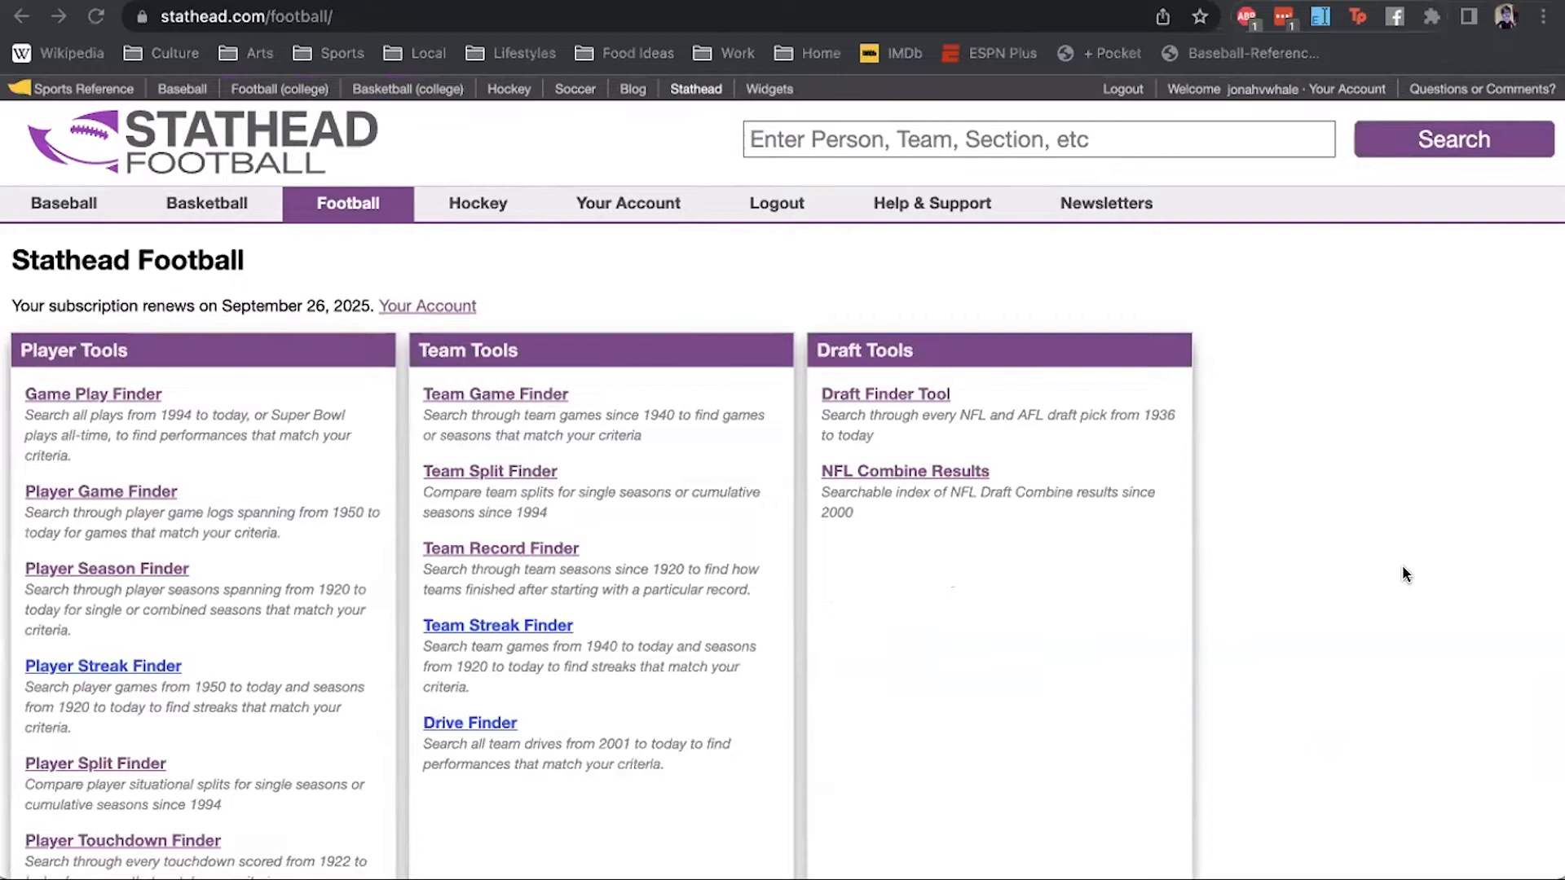
- Review the player, team, trade and college tools, and open NFL Combine Results under Draft Tools
click(254, 459)
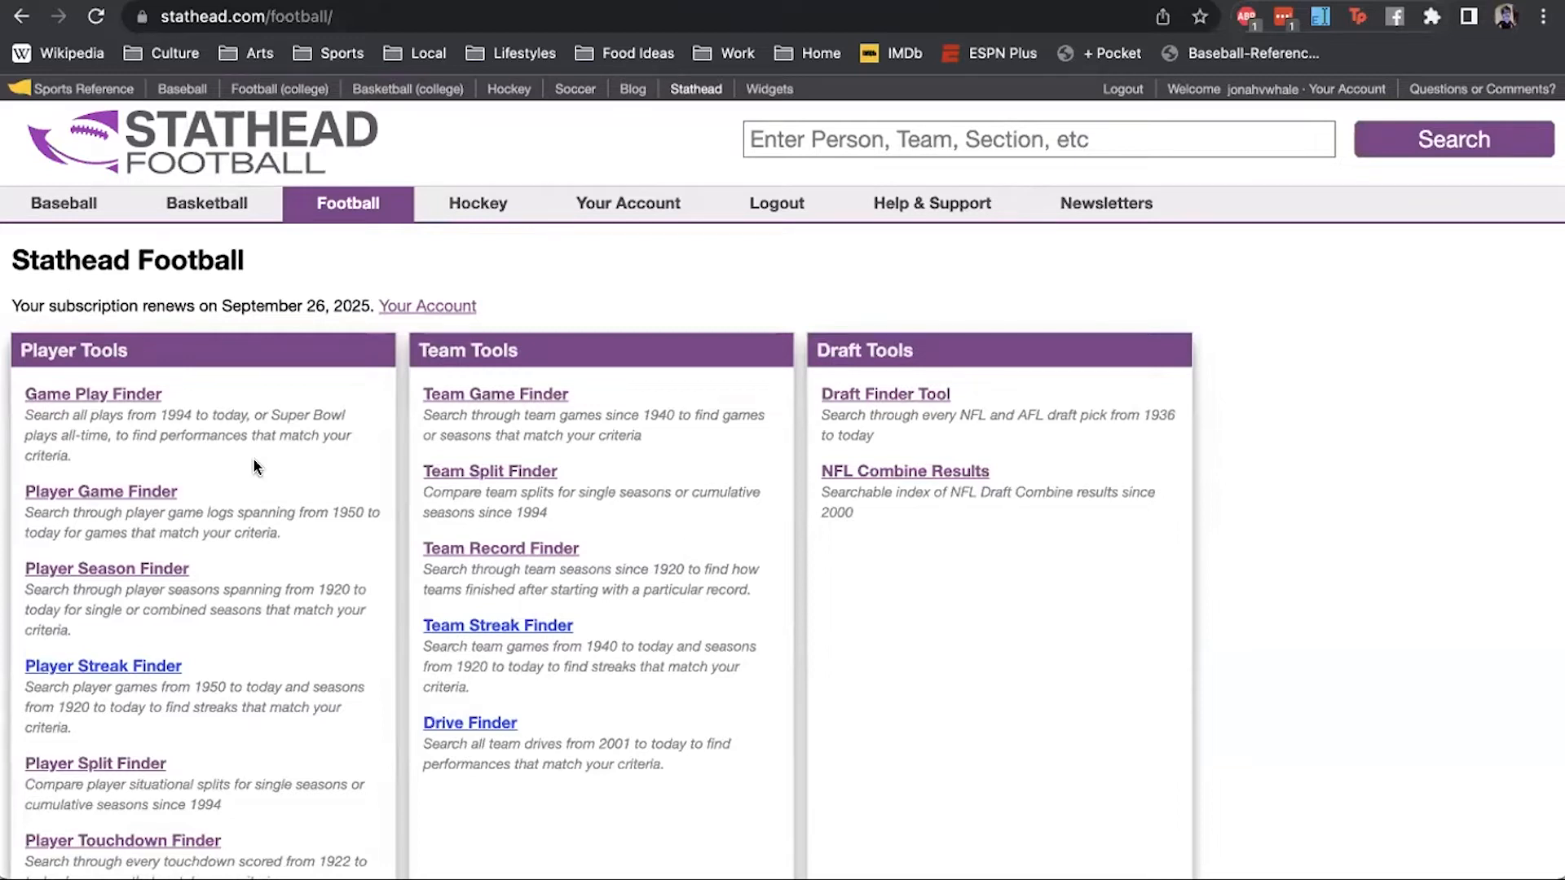
scroll(252, 457, down, 2)
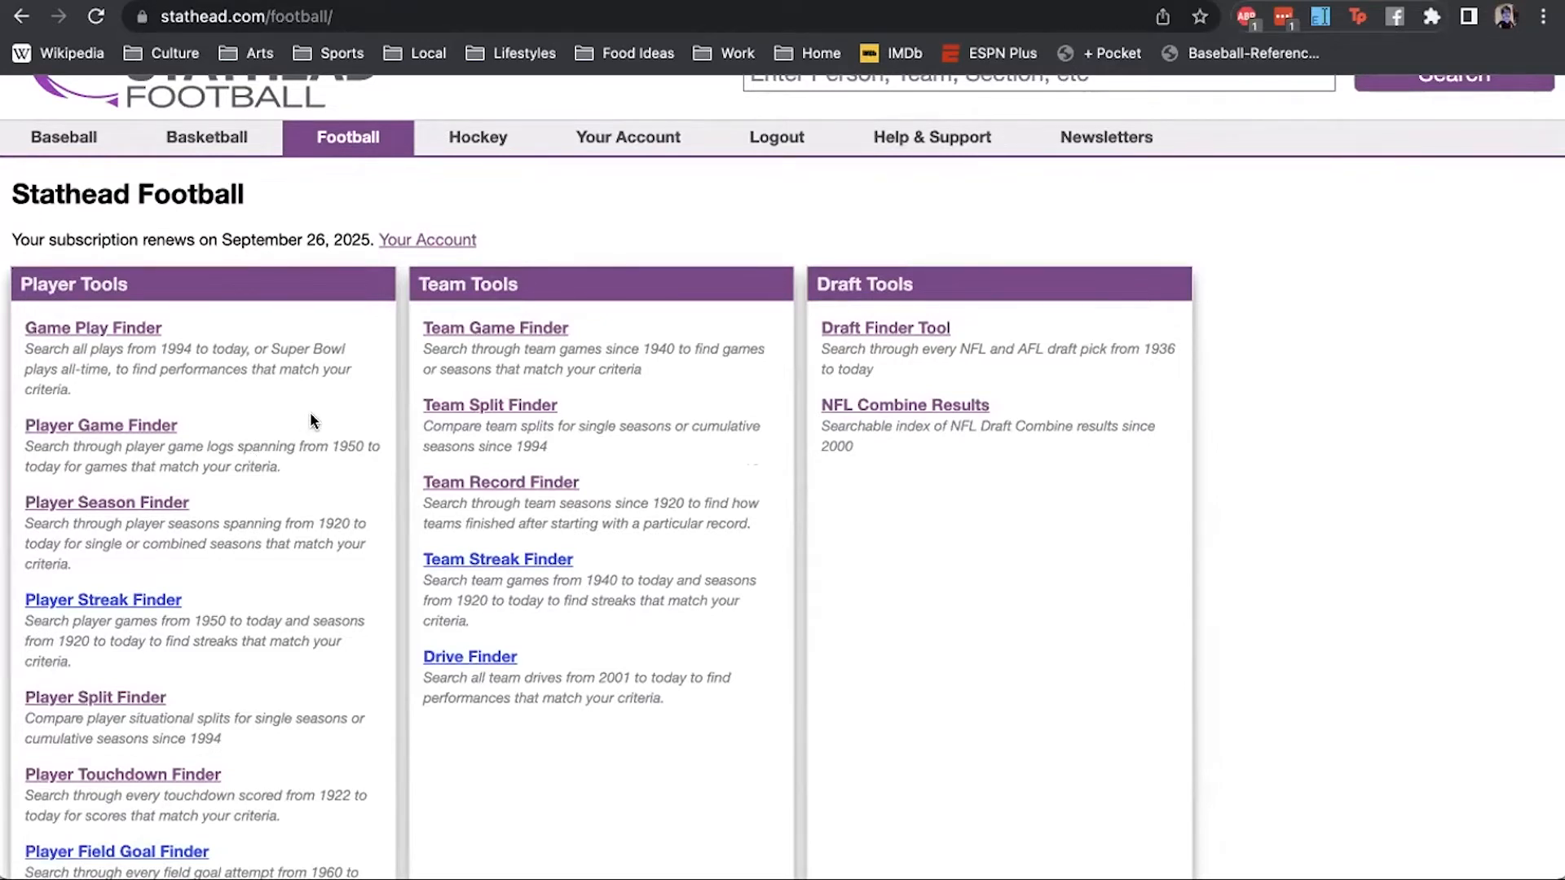
scroll(310, 416, down, 8)
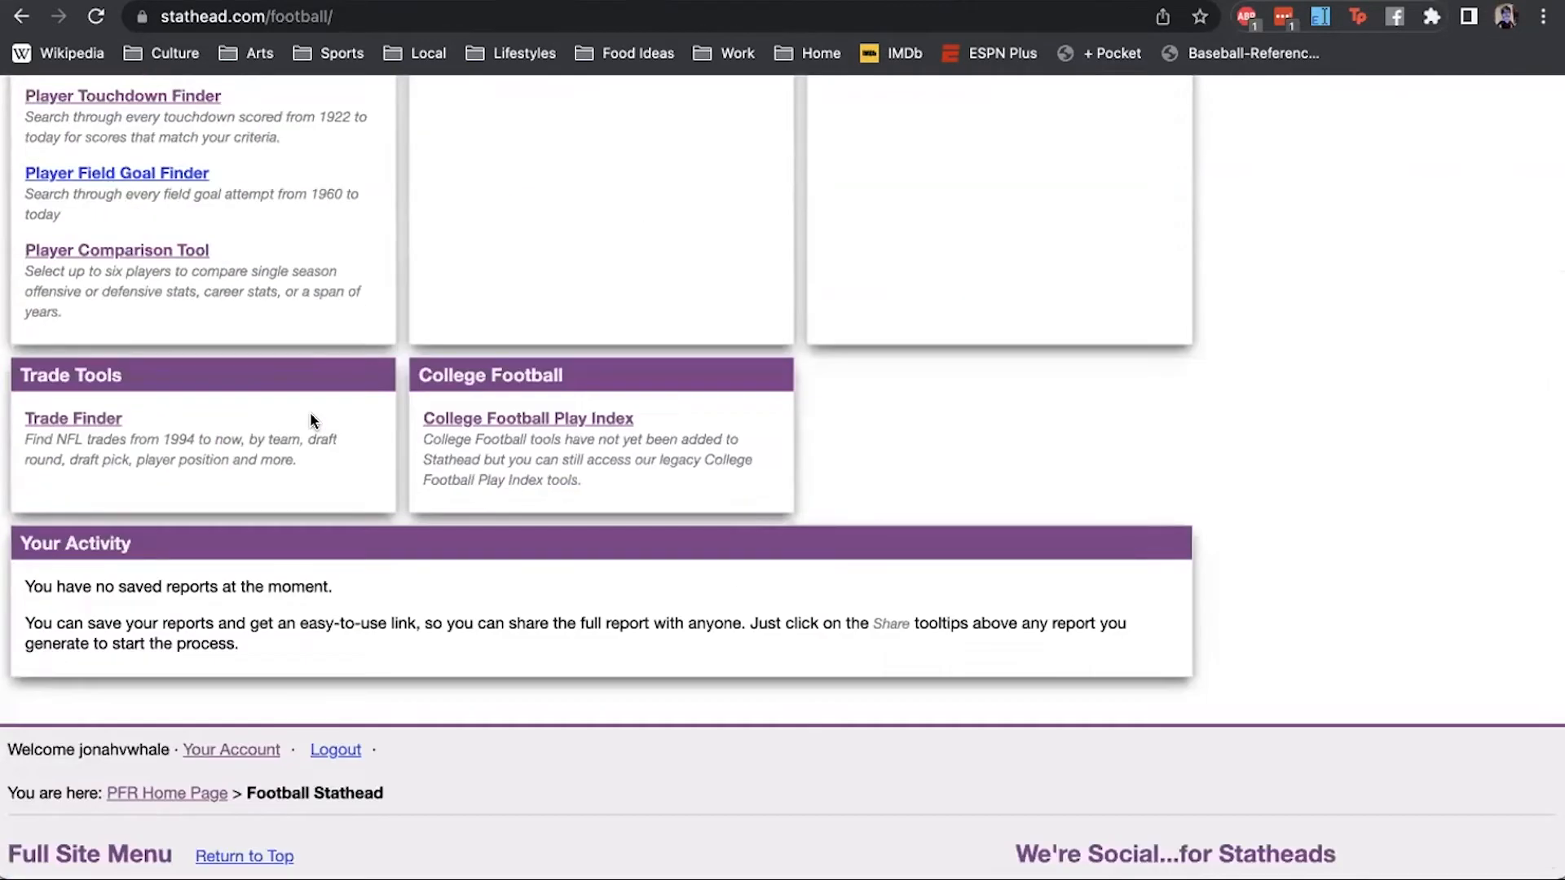
scroll(310, 421, up, 8)
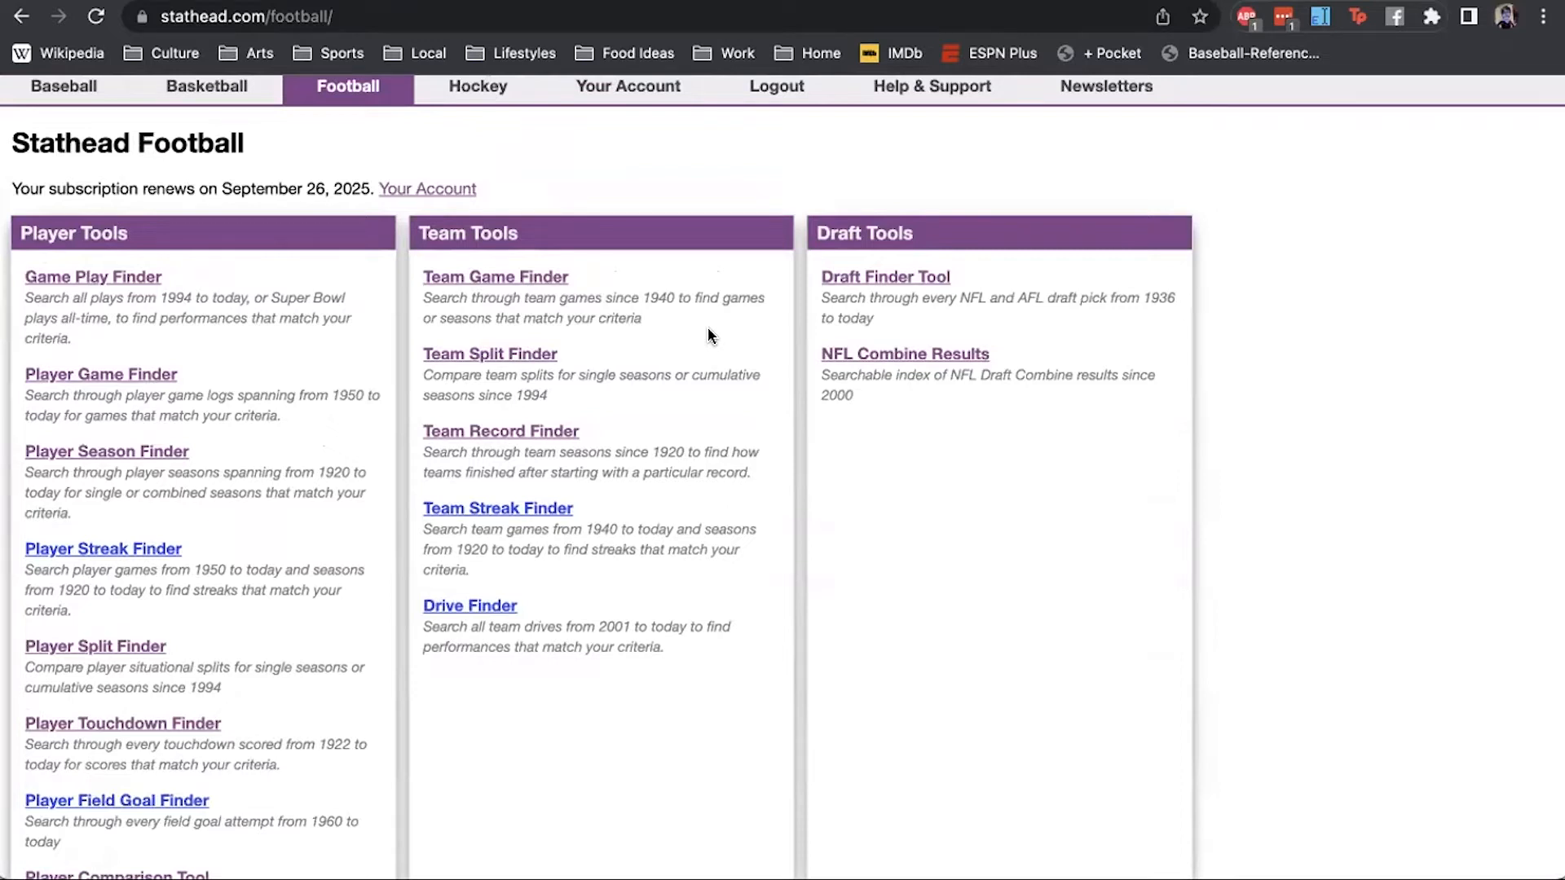
click(874, 352)
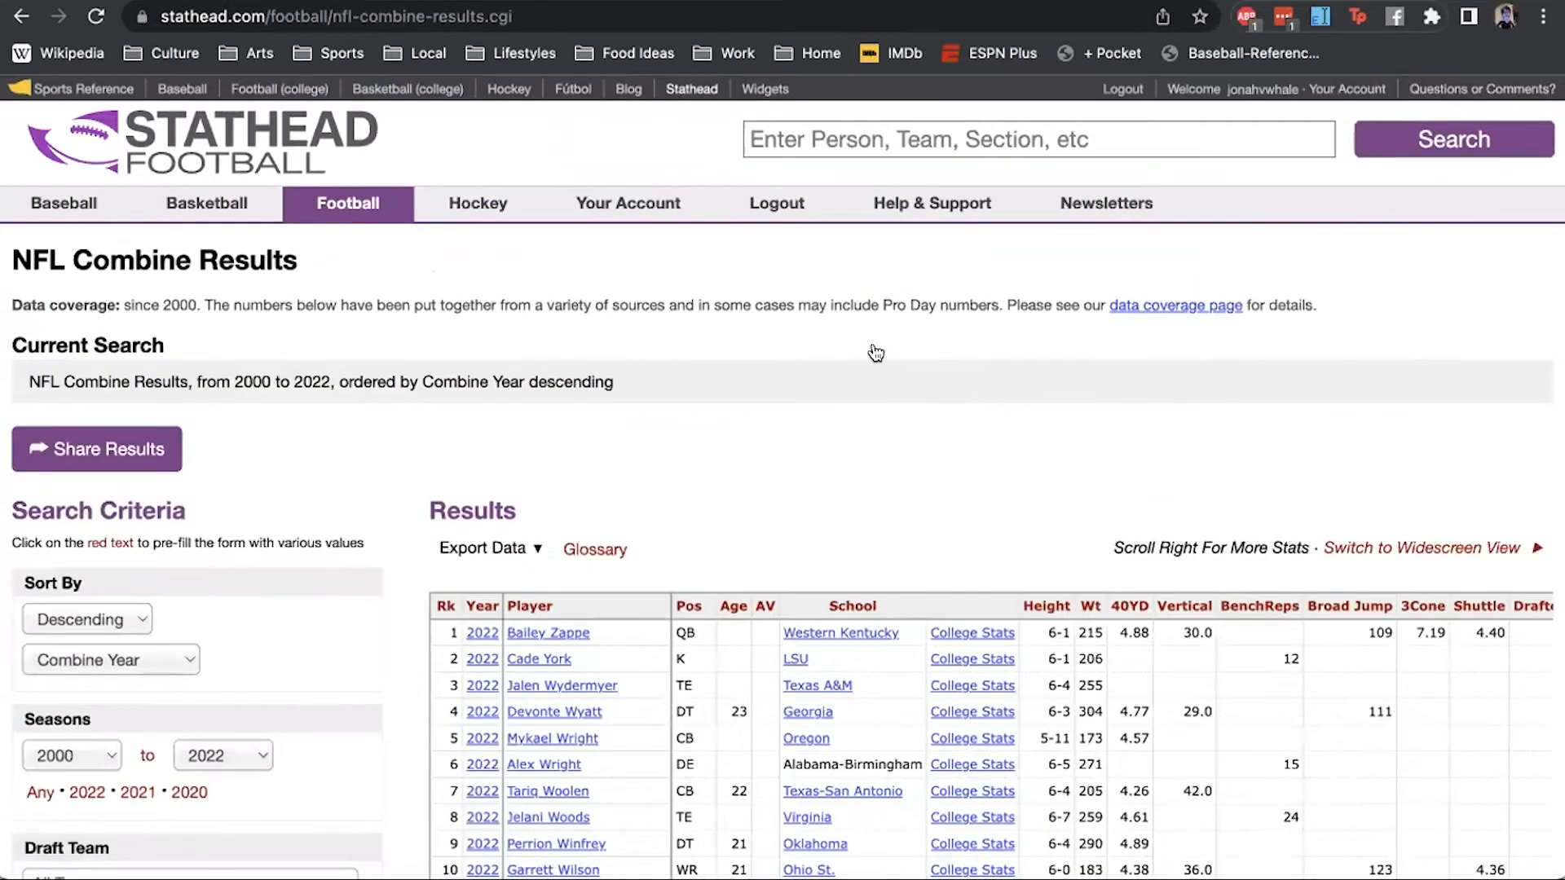
- Examine the columns of the combine results table, from player details to drill results and draft information
scroll(876, 352, down, 5)
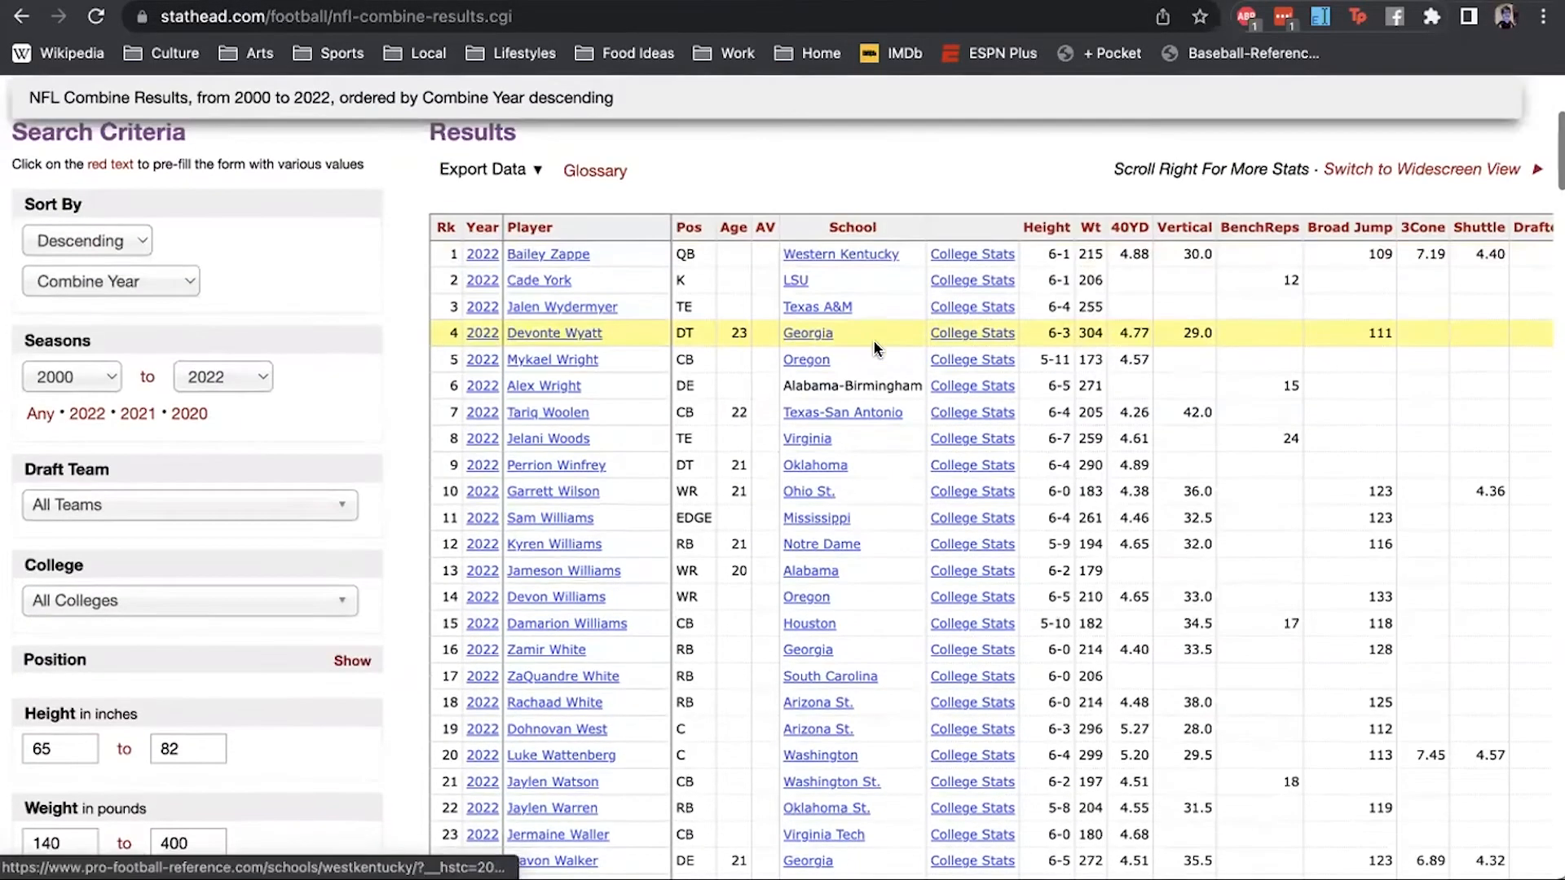
scroll(873, 340, right, 3)
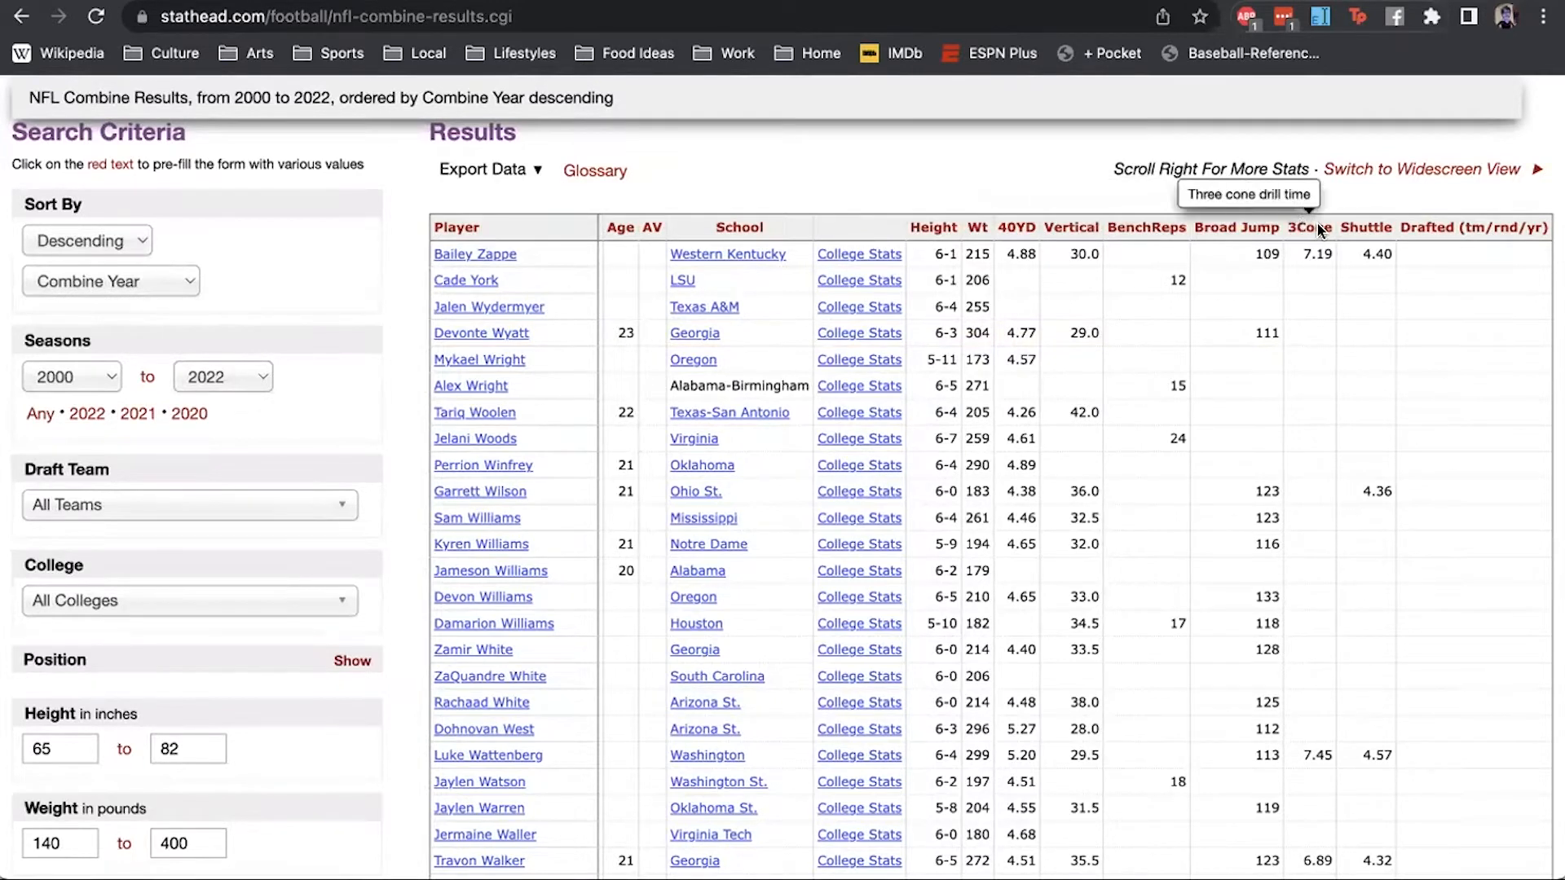
scroll(1065, 333, left, 3)
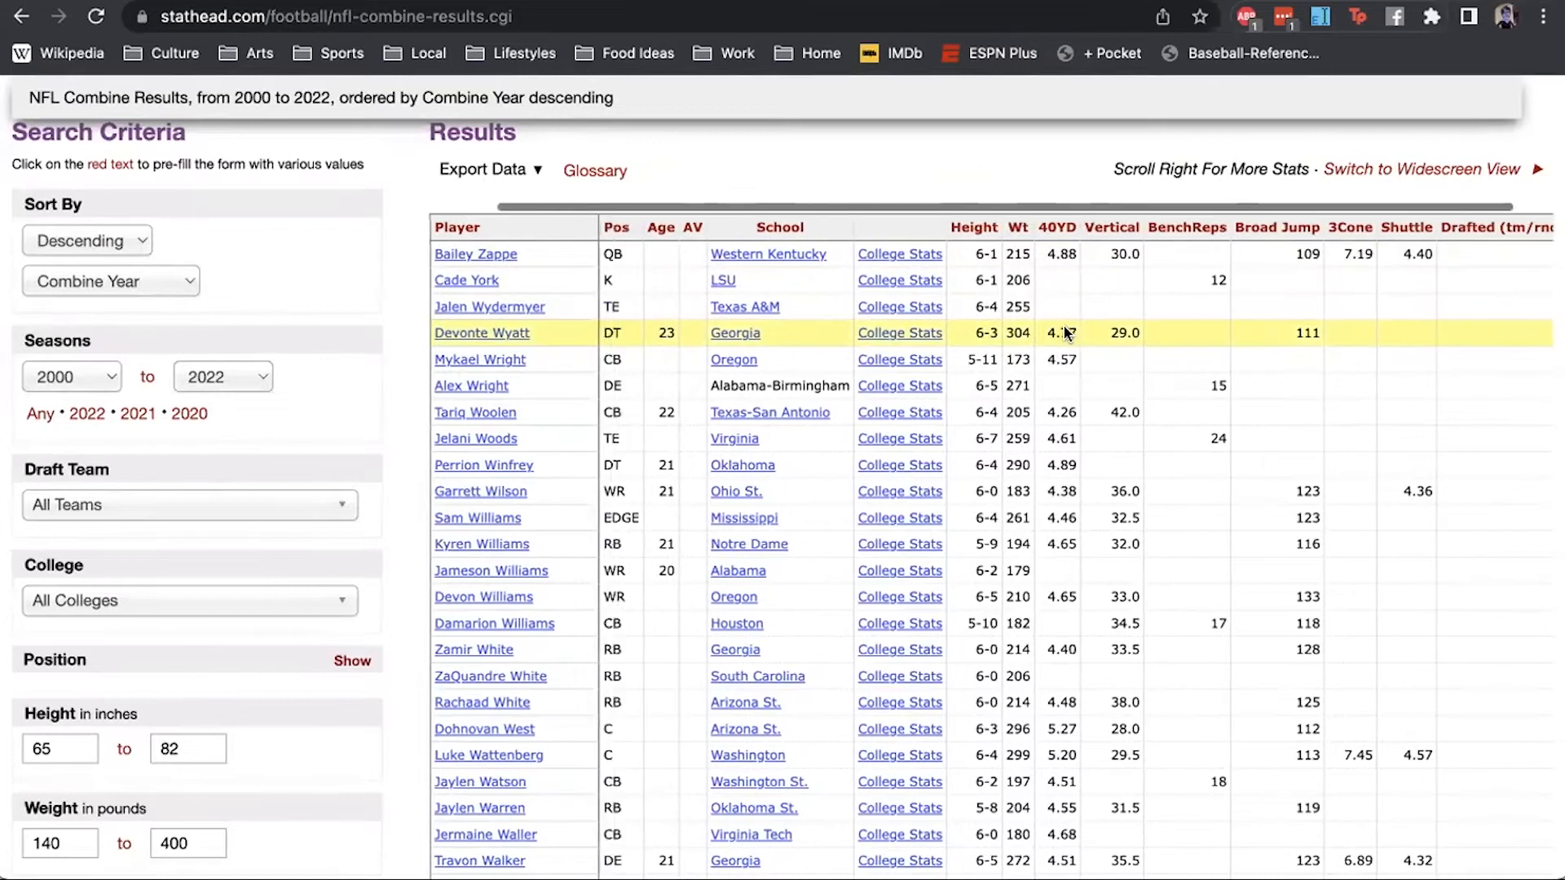
scroll(1065, 332, left, 1)
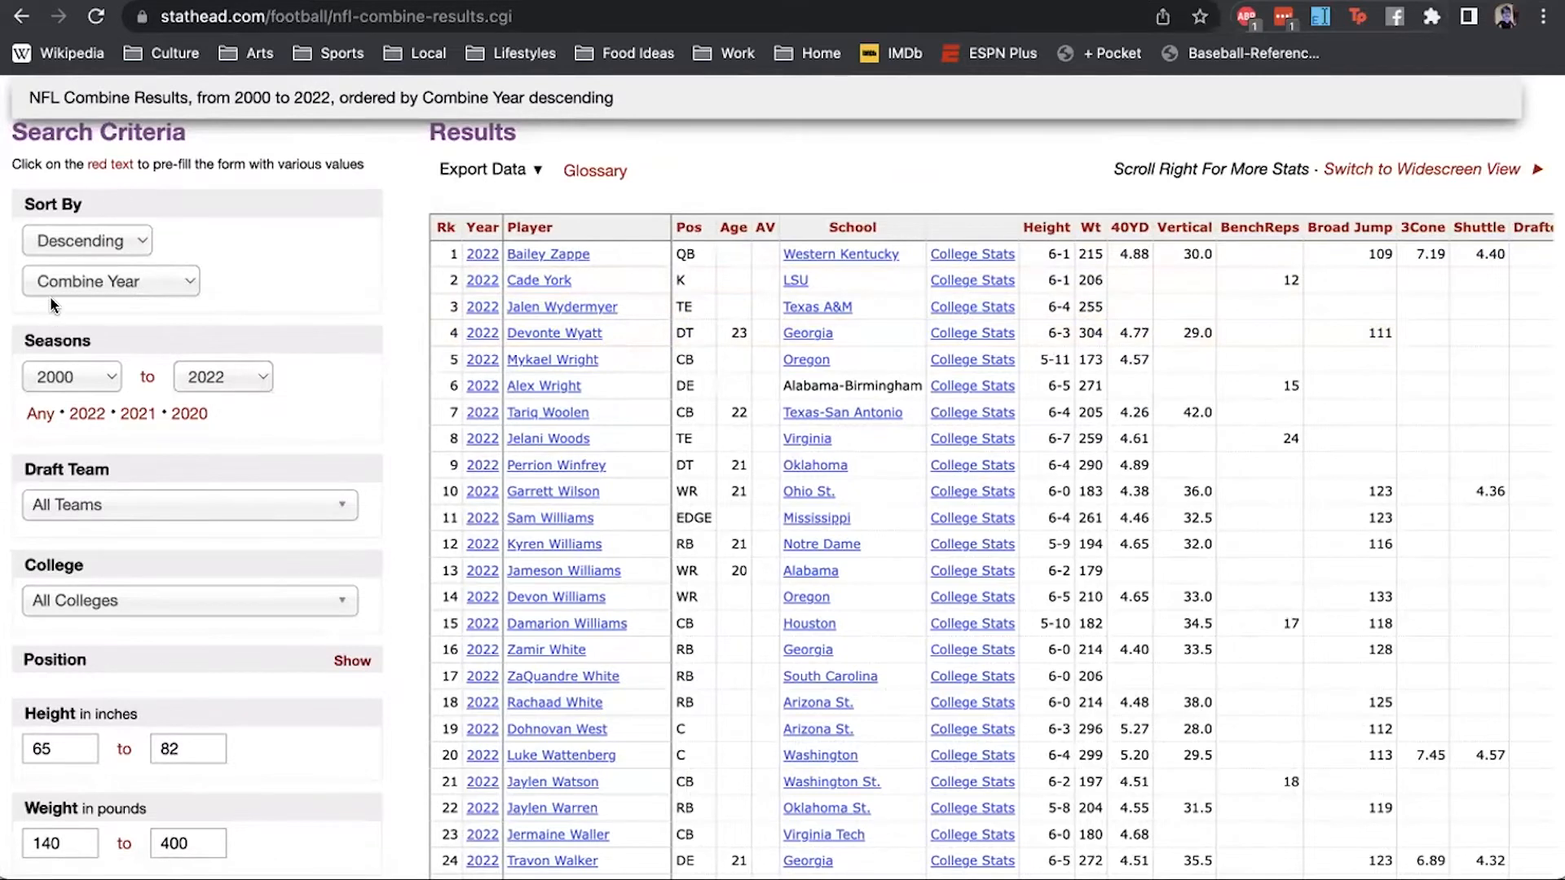
- Review the combine search criteria, including height, weight and player type, and the available result filters
scroll(50, 307, down, 5)
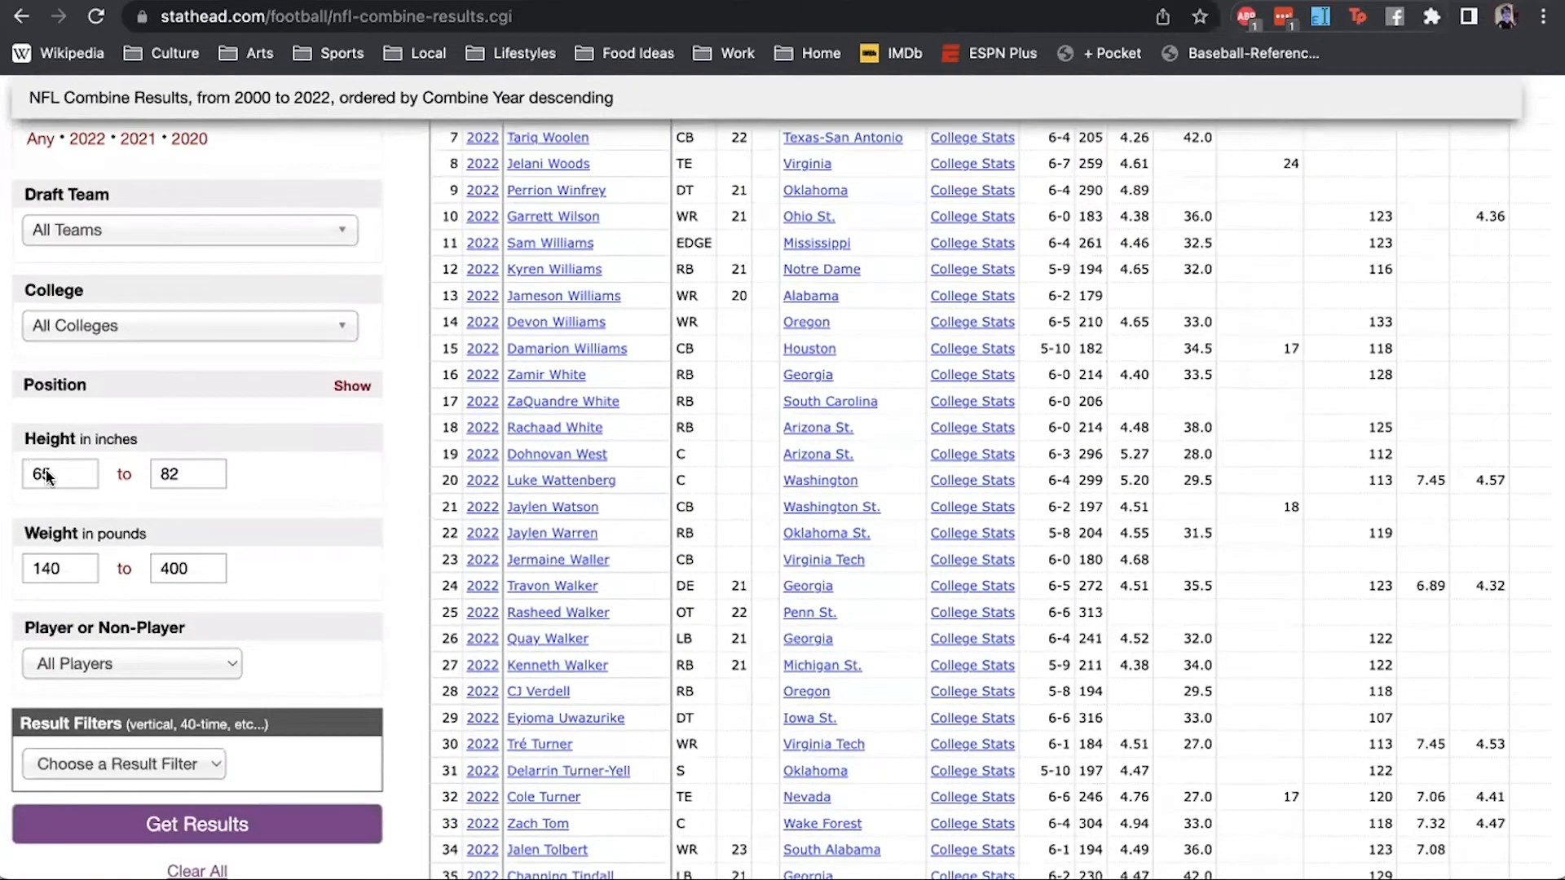
scroll(49, 480, down, 2)
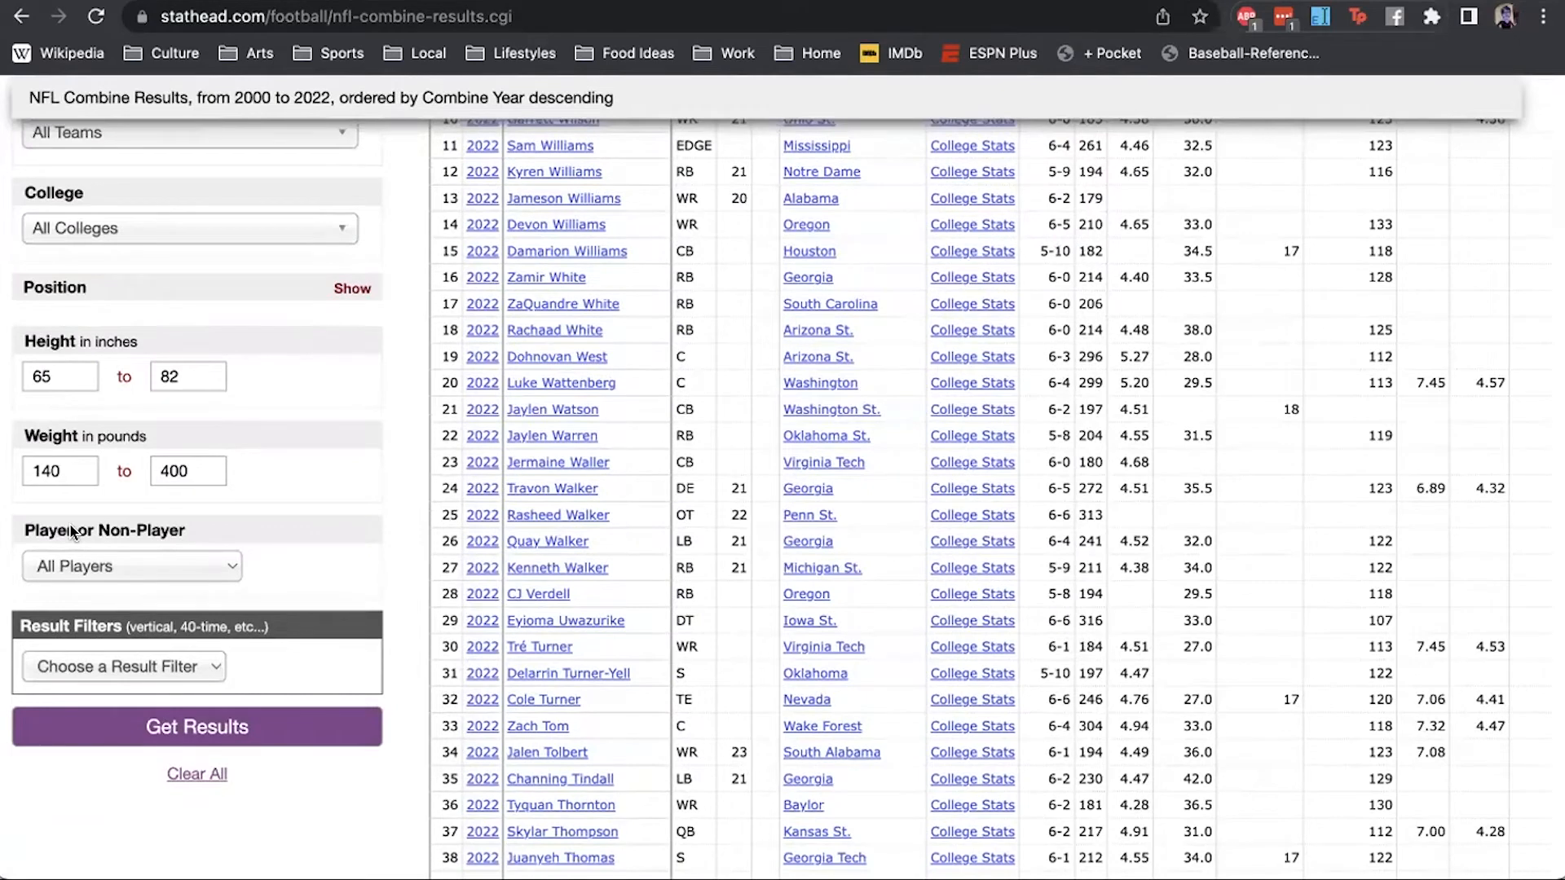
scroll(131, 640, down, 1)
click(122, 645)
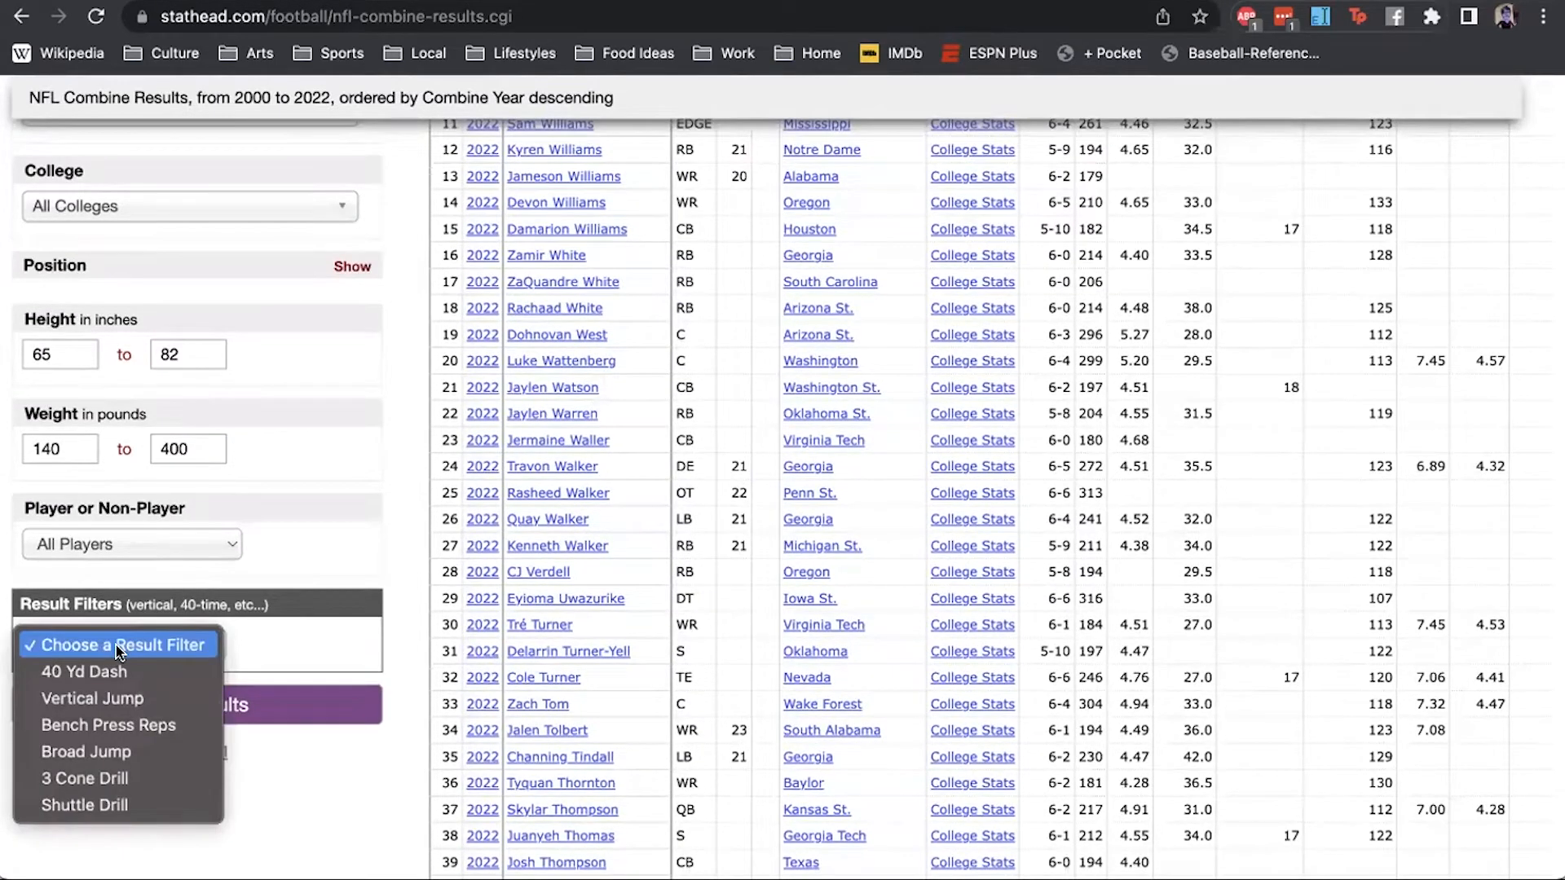
click(265, 508)
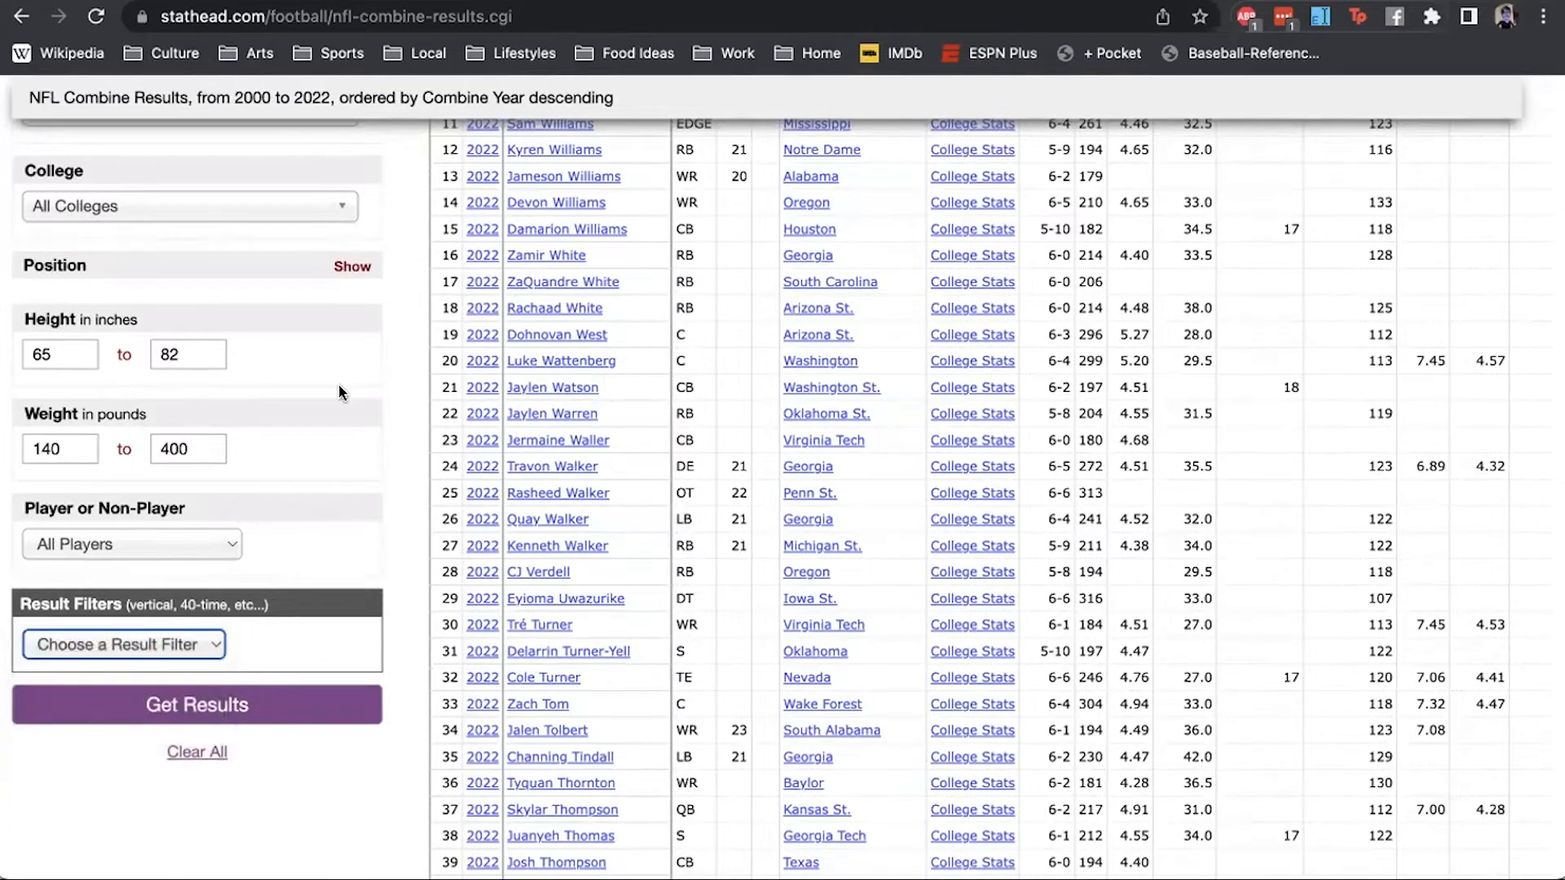
- Sort the combine results by 40 Yd Dash in ascending order and get the results
scroll(339, 391, up, 4)
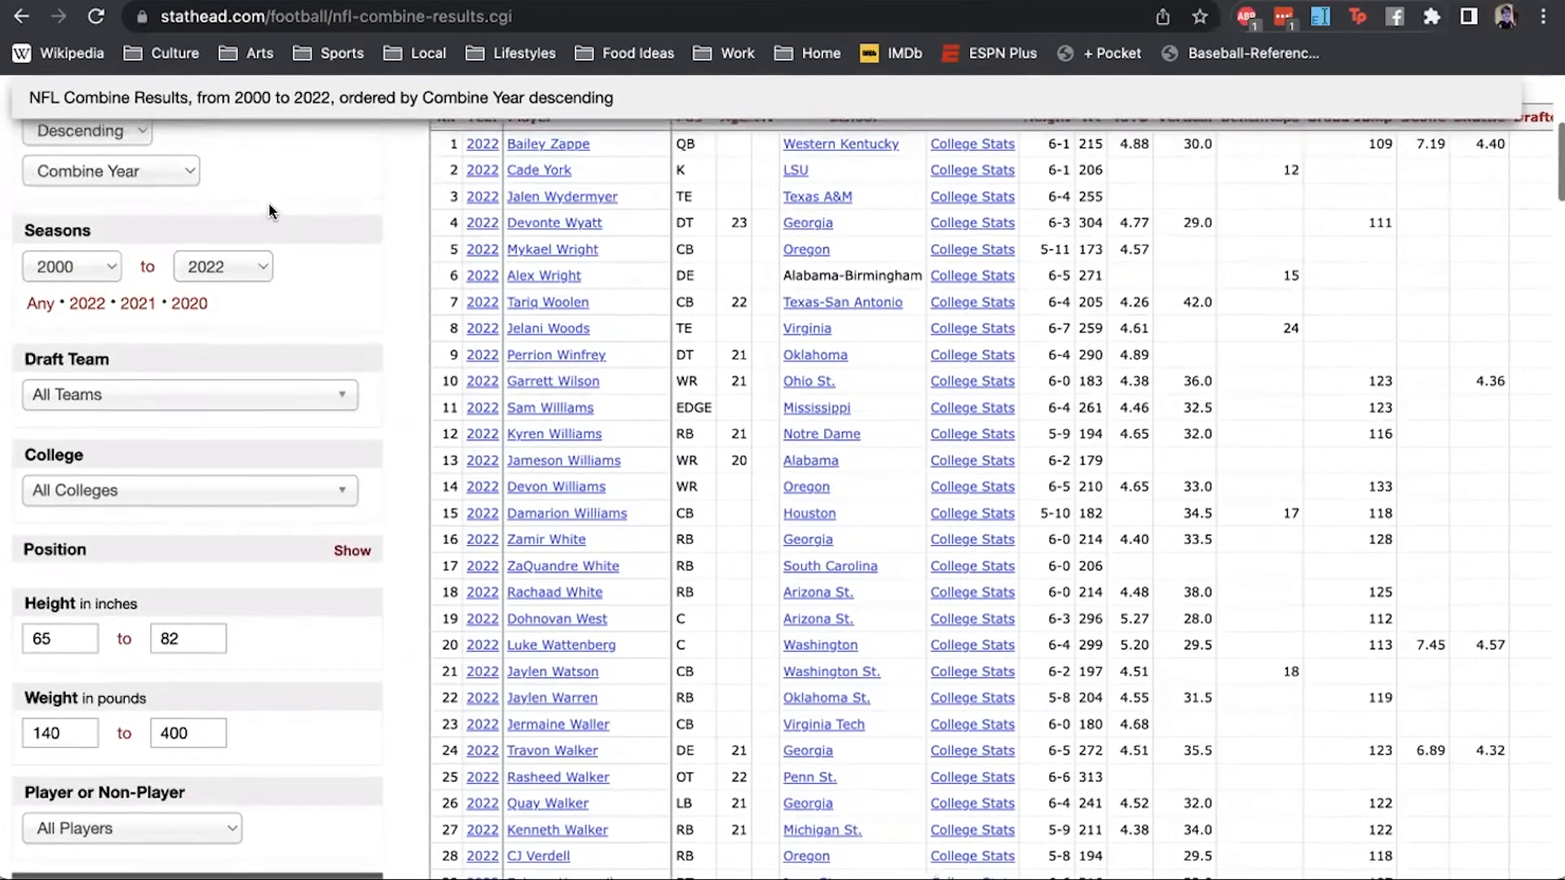
click(151, 213)
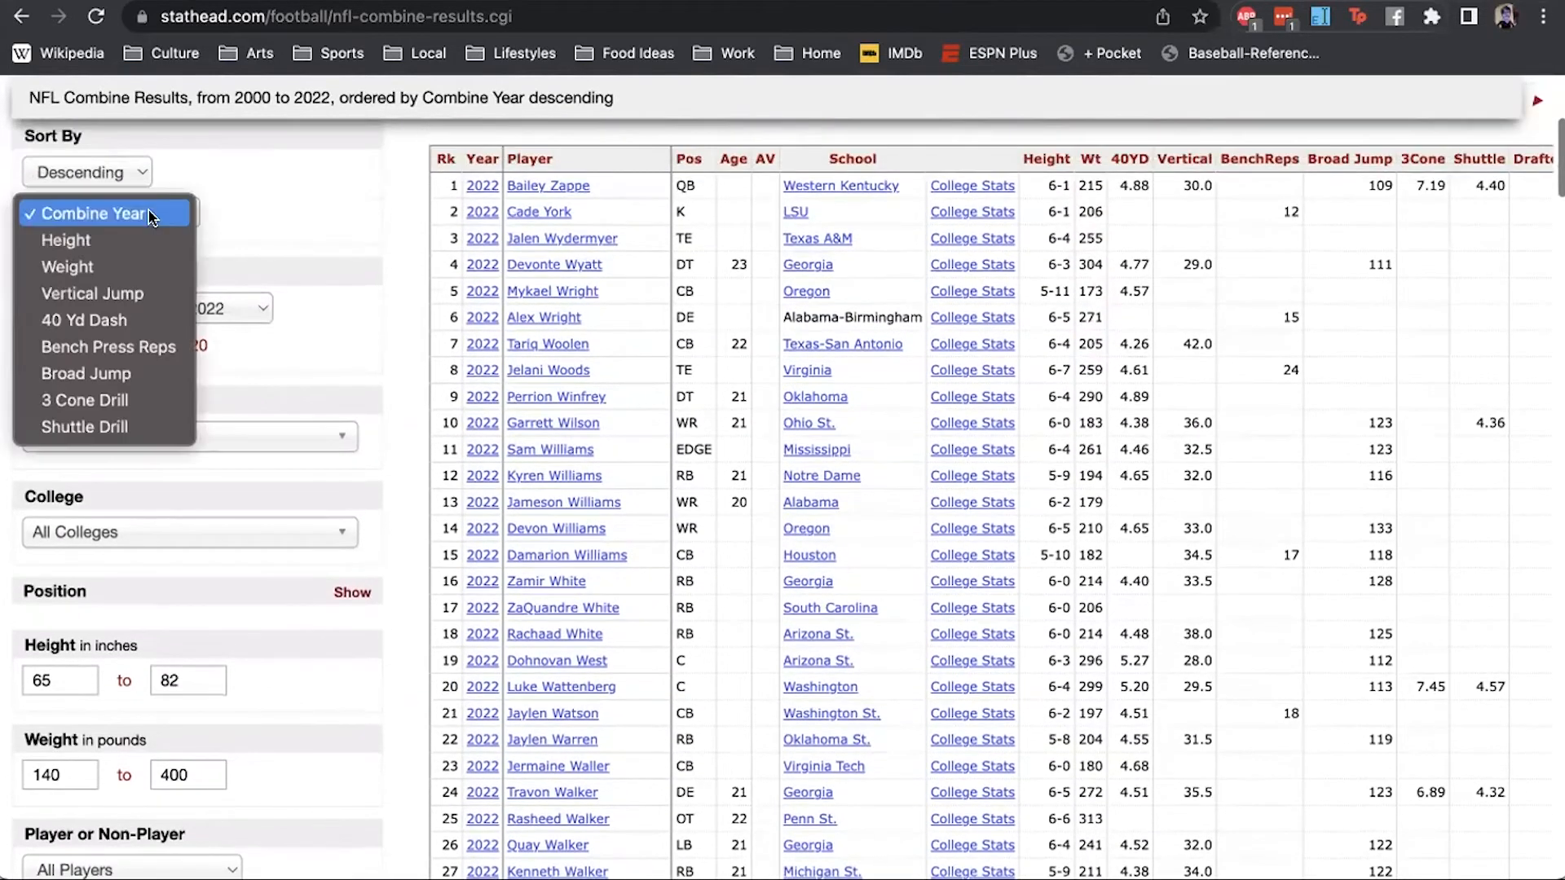
click(133, 319)
click(131, 174)
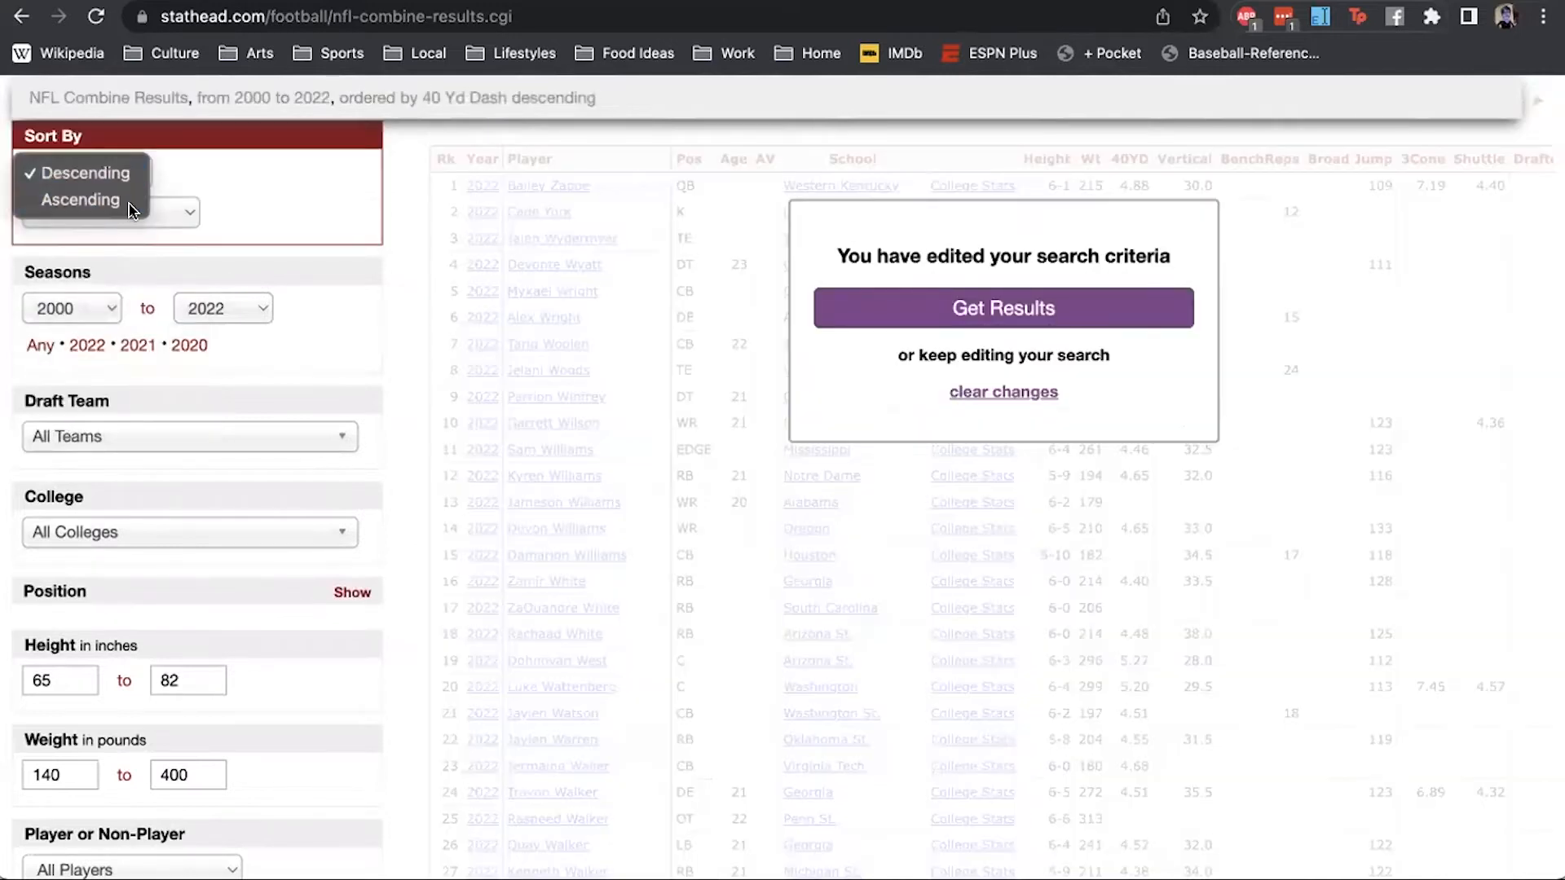
click(77, 197)
click(135, 211)
click(136, 213)
click(104, 171)
click(108, 171)
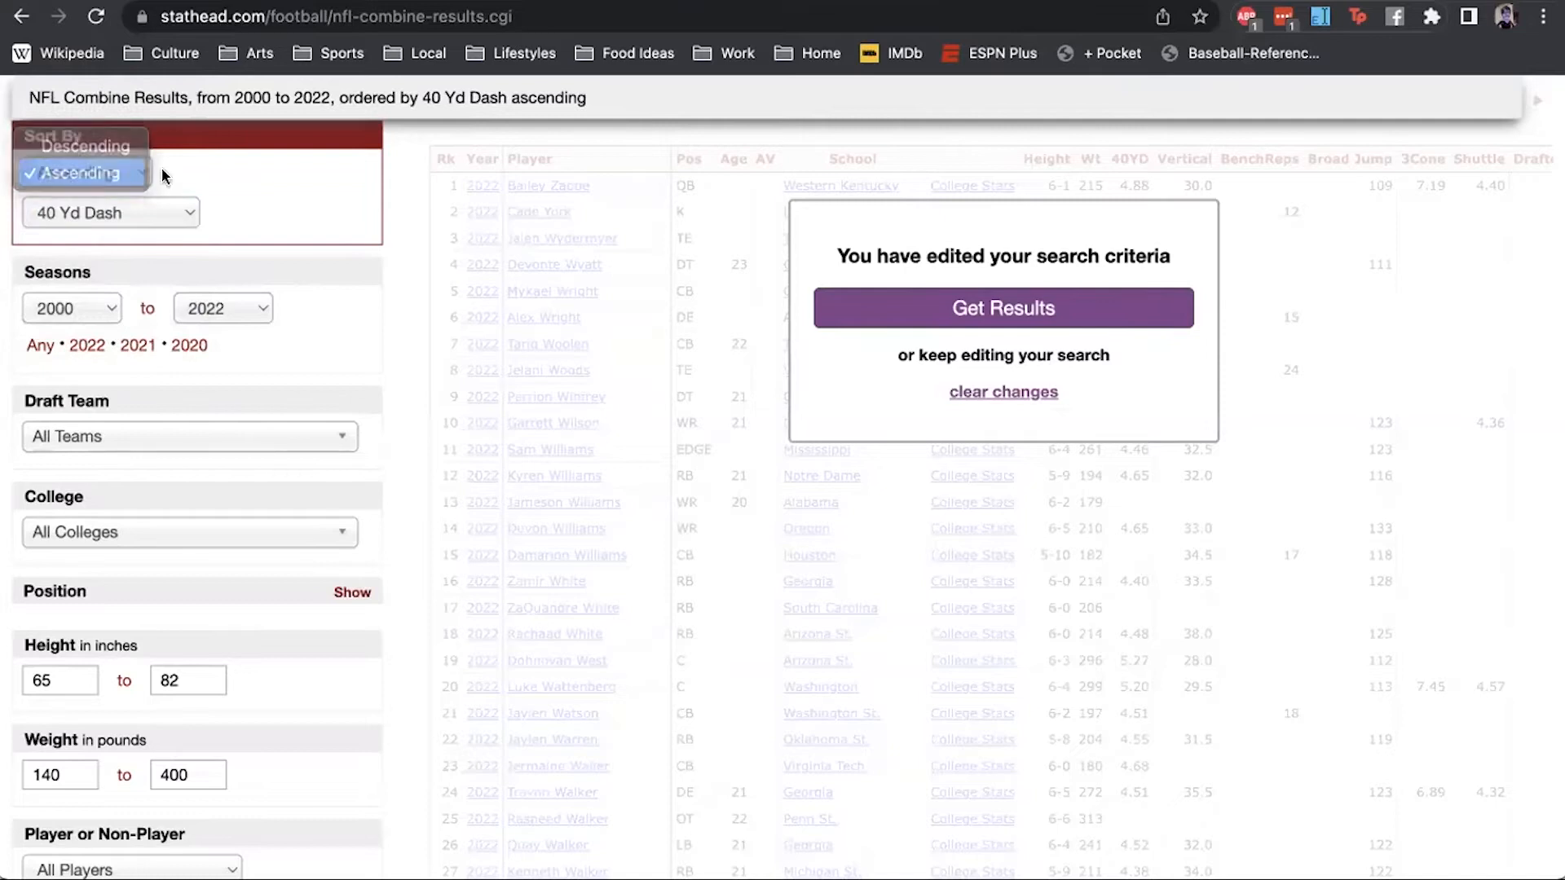
click(930, 308)
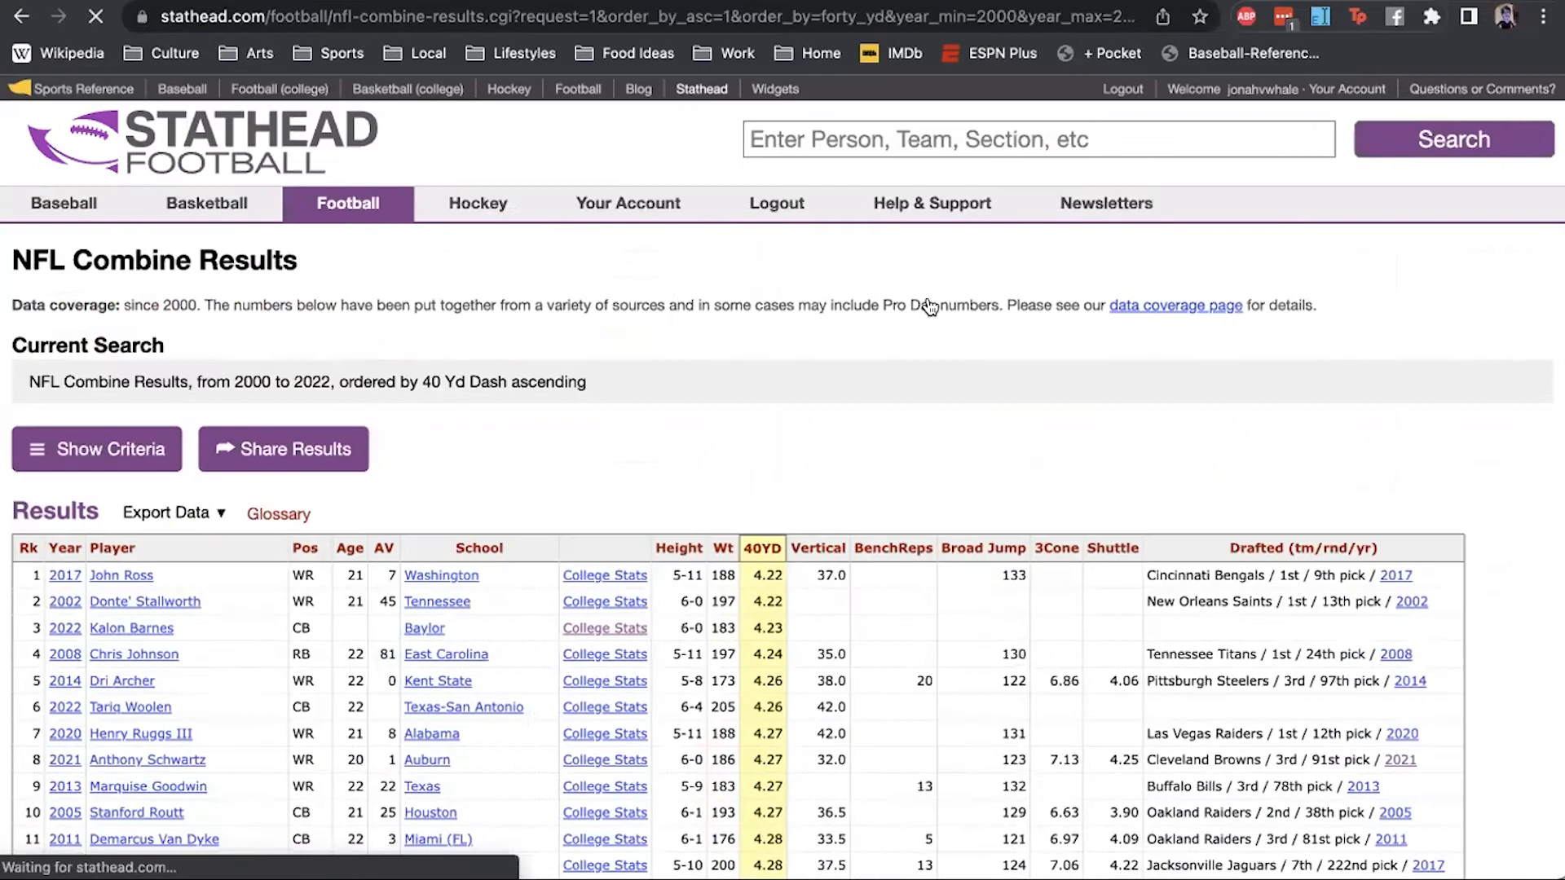
- Look over the fastest 40-yard times, then reopen the search criteria and add a 40 Yd Dash filter of <= 4.5
scroll(766, 370, down, 3)
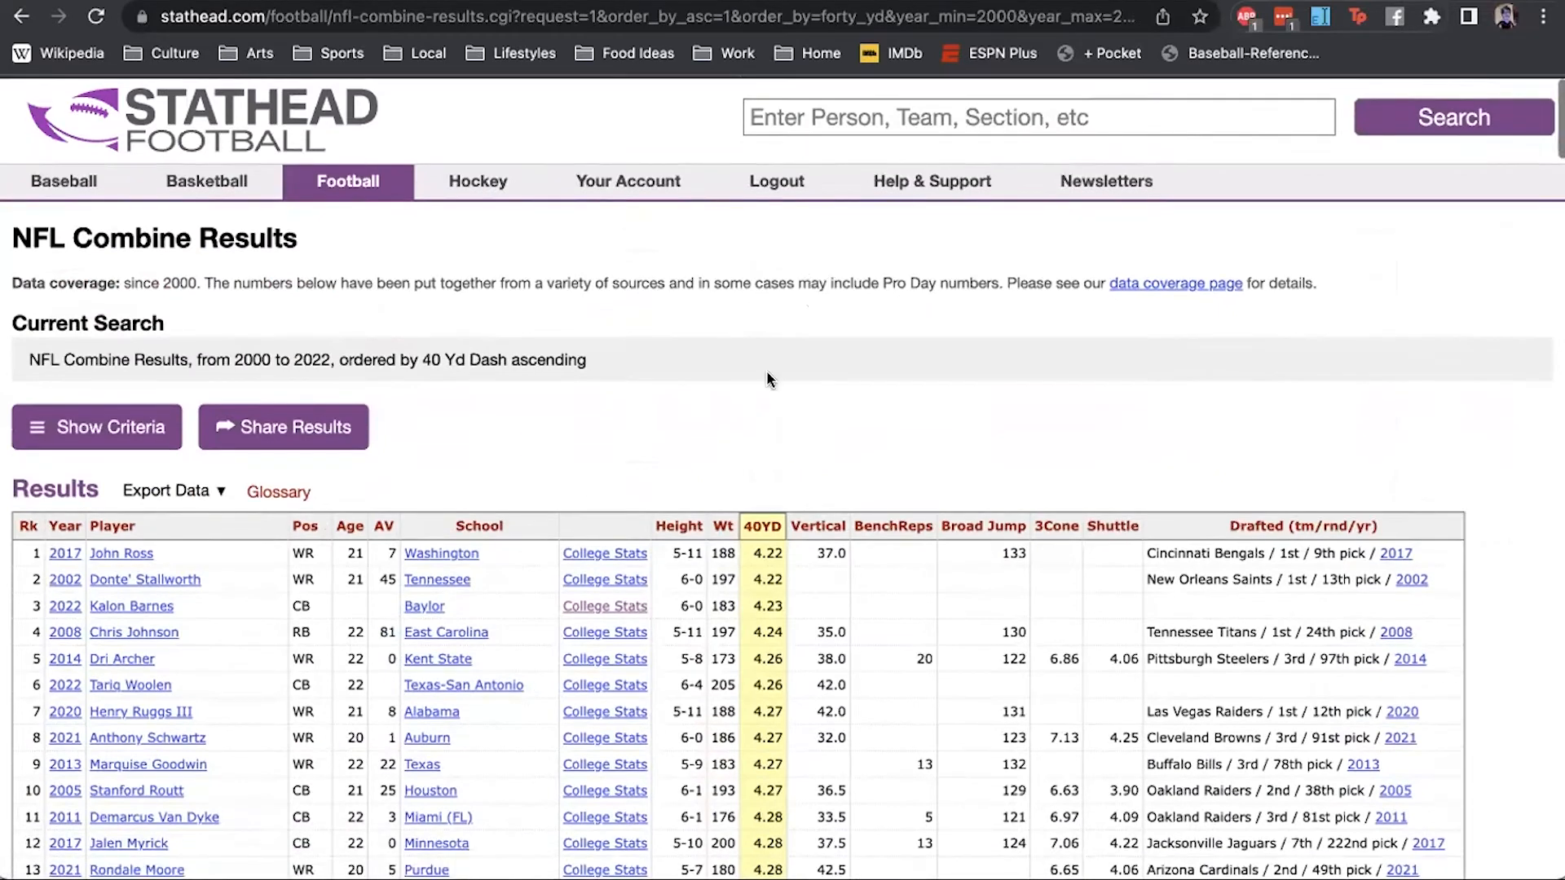
click(752, 458)
scroll(752, 458, down, 2)
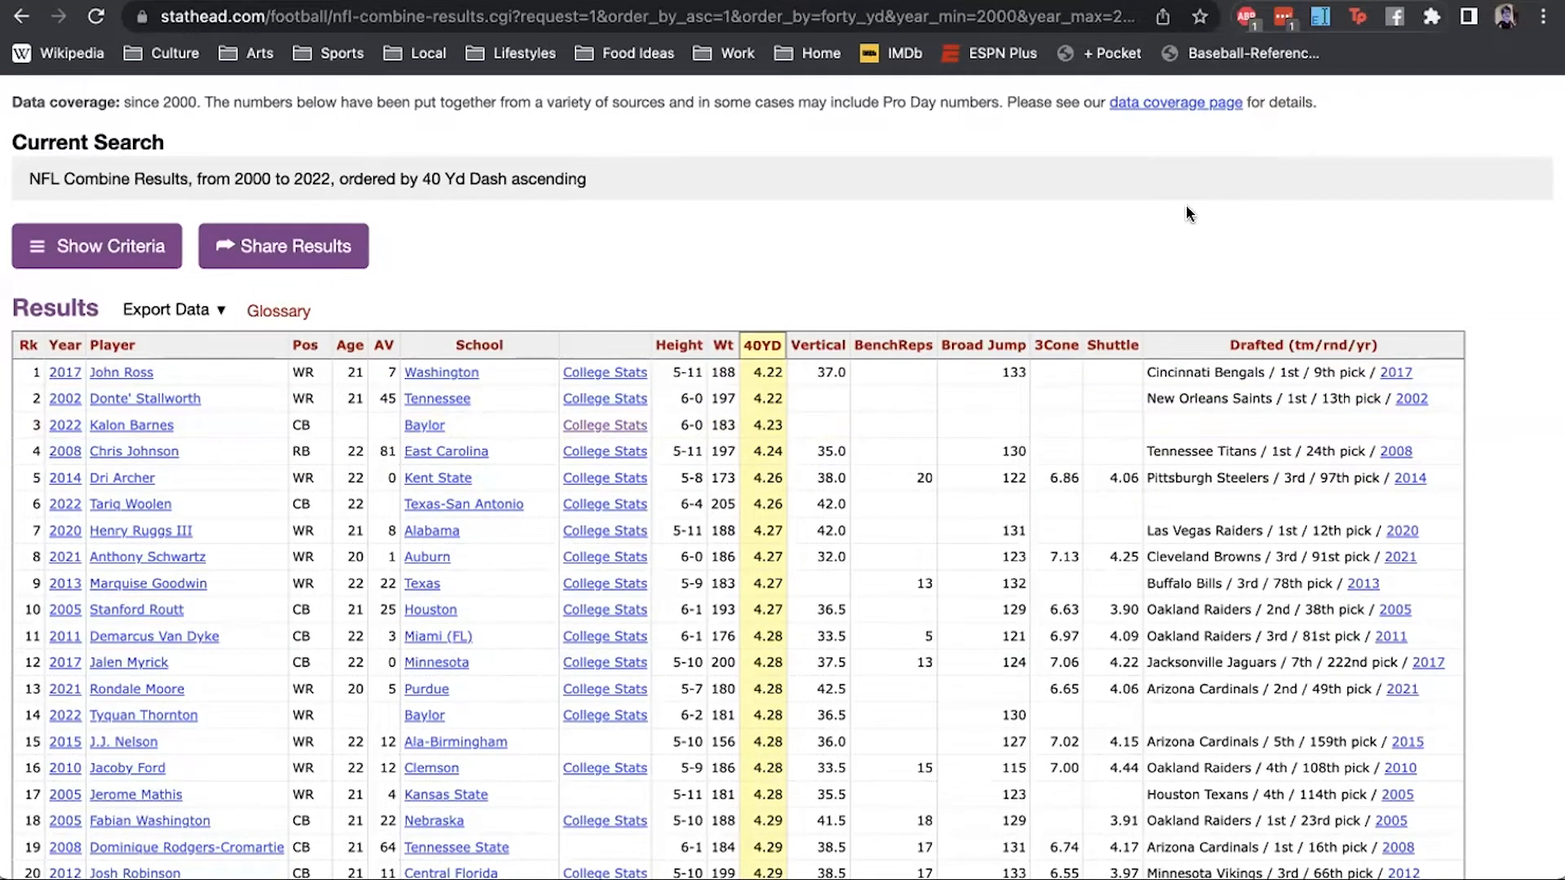
click(126, 243)
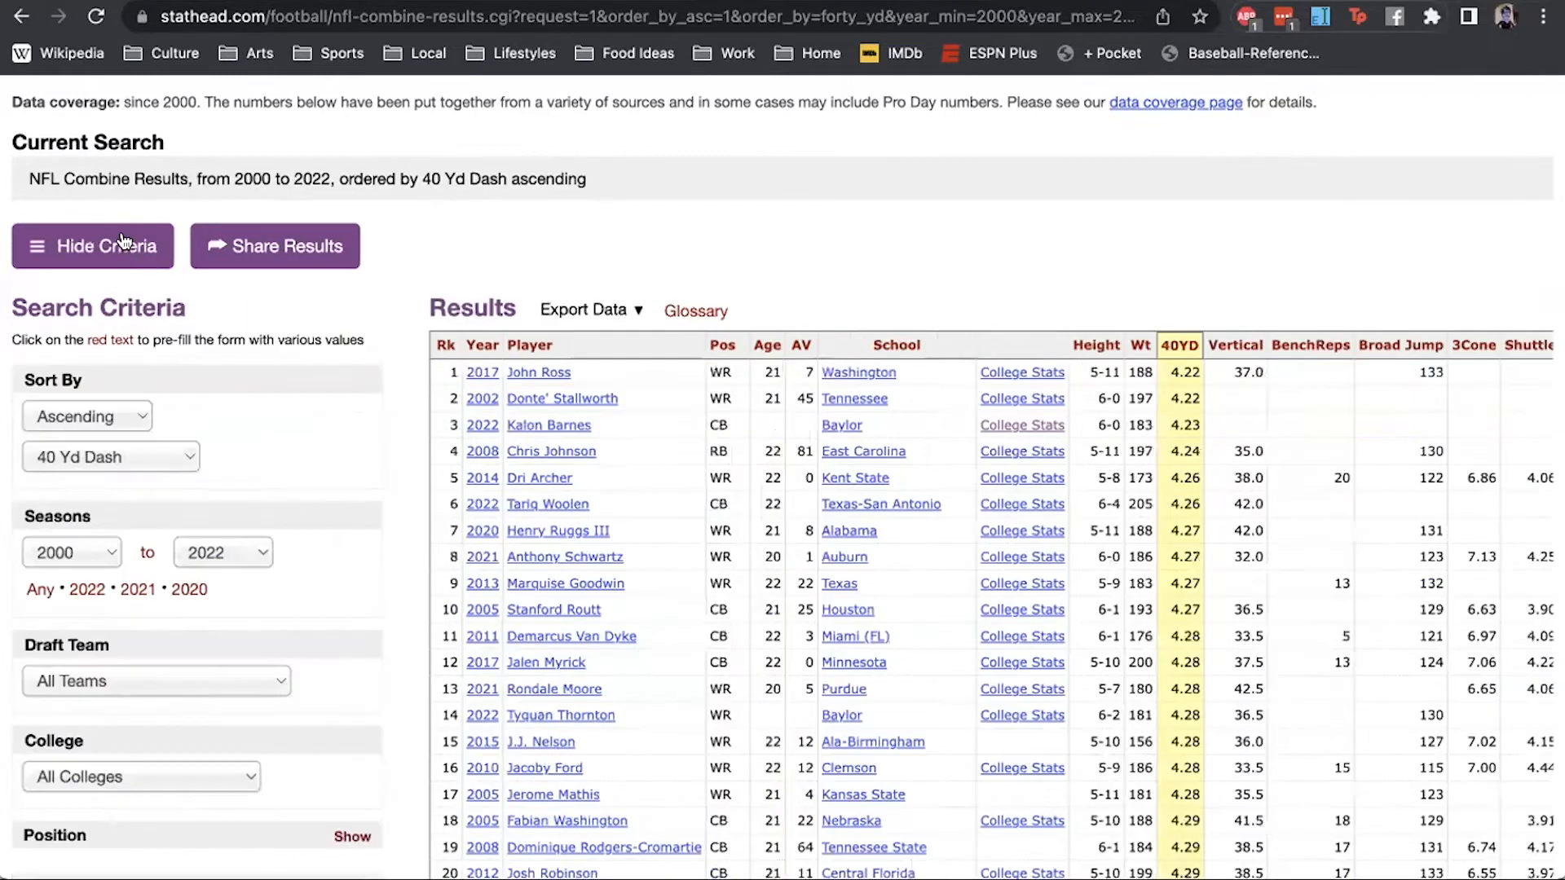
scroll(139, 492, down, 8)
click(122, 584)
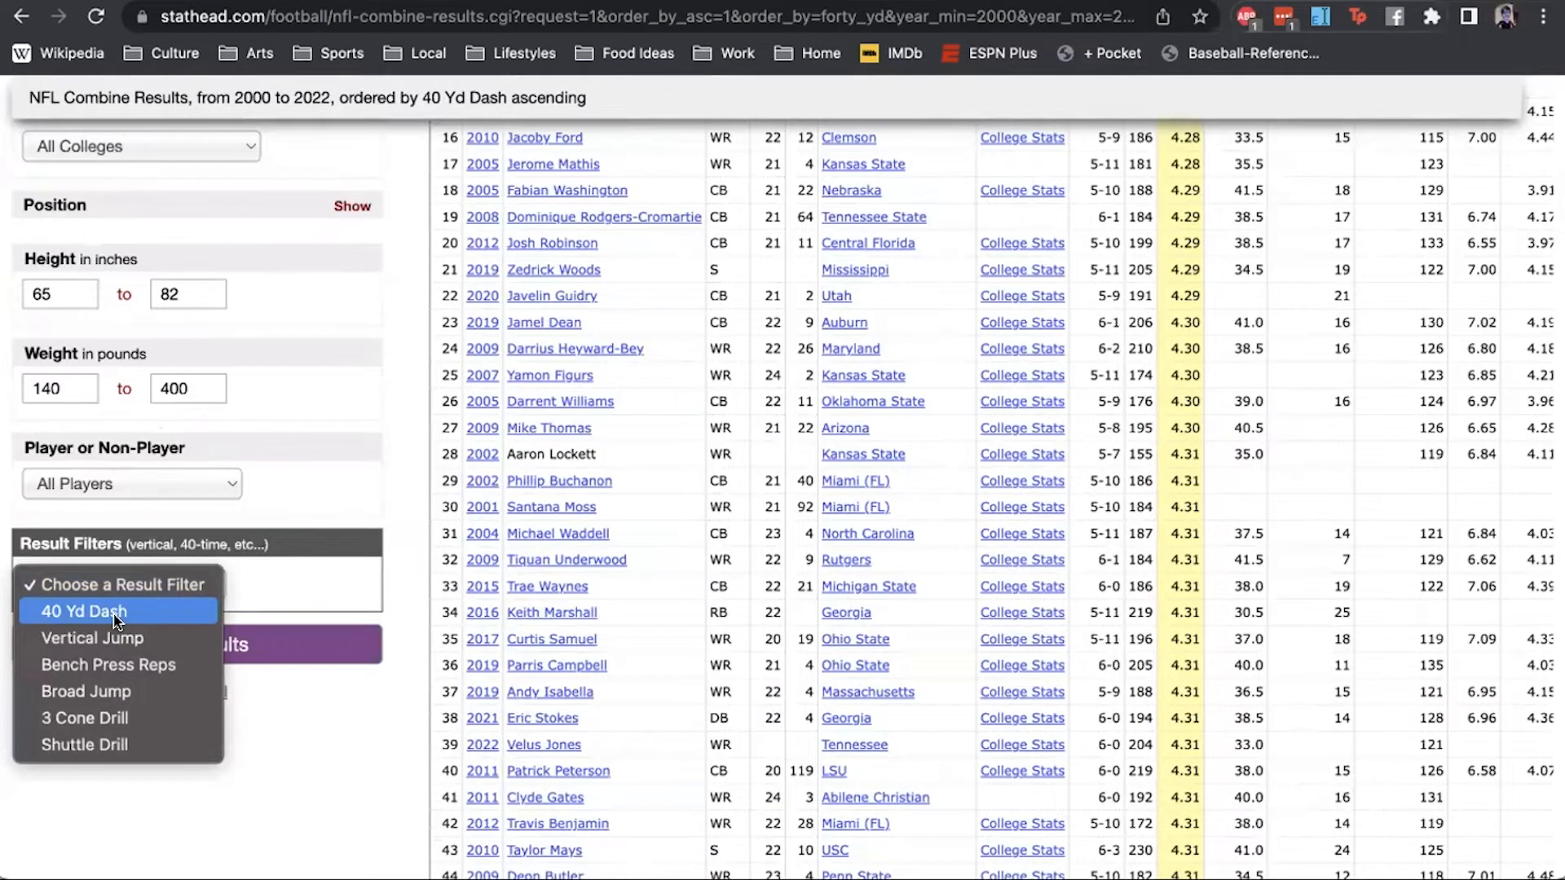
click(226, 528)
click(123, 586)
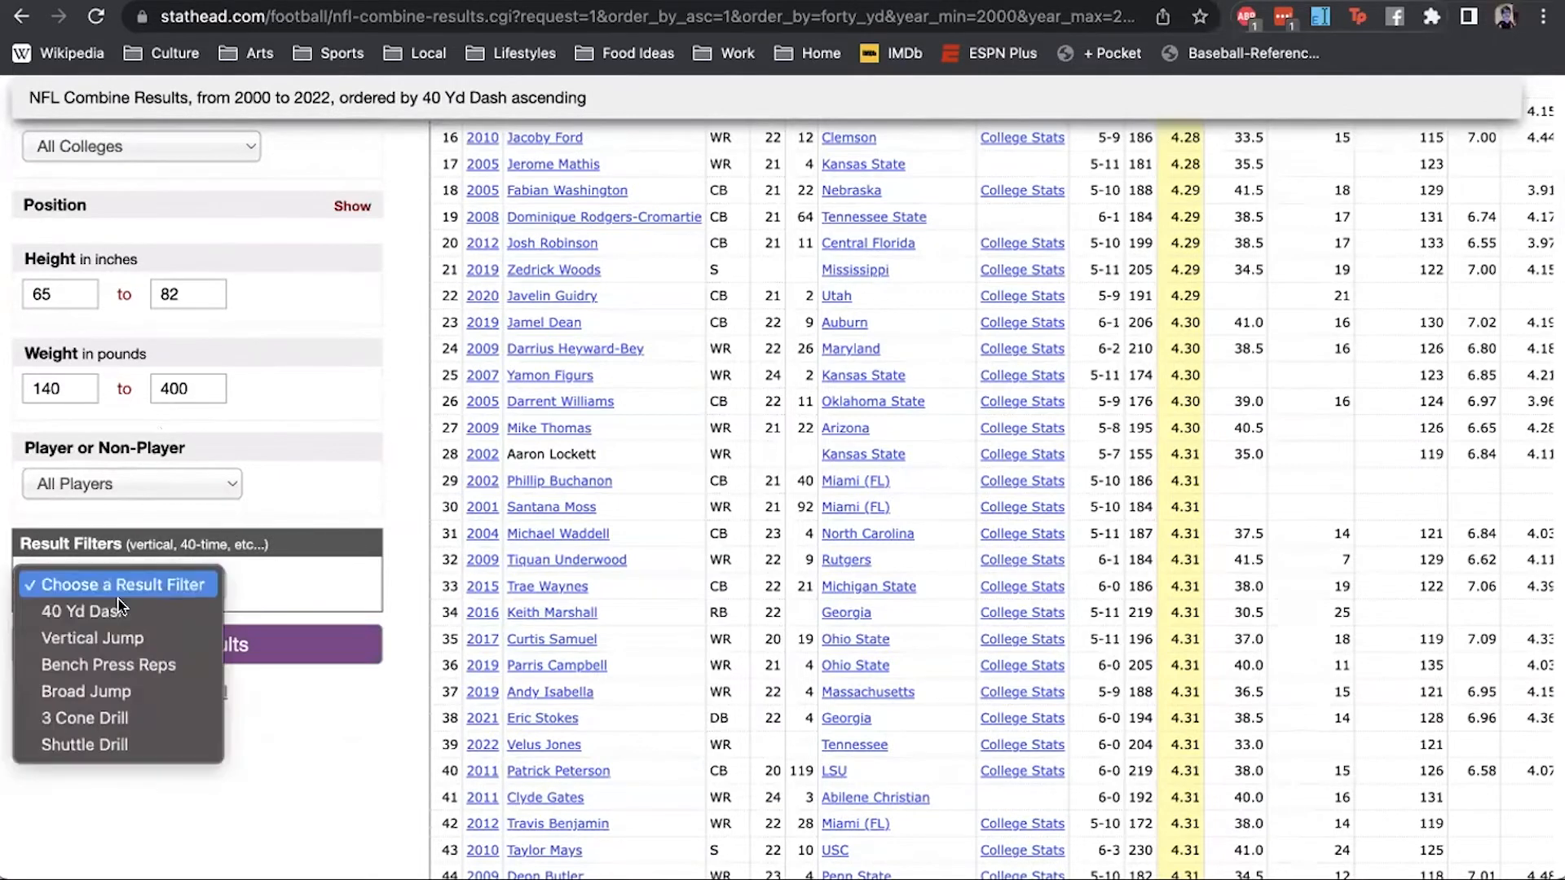
click(118, 613)
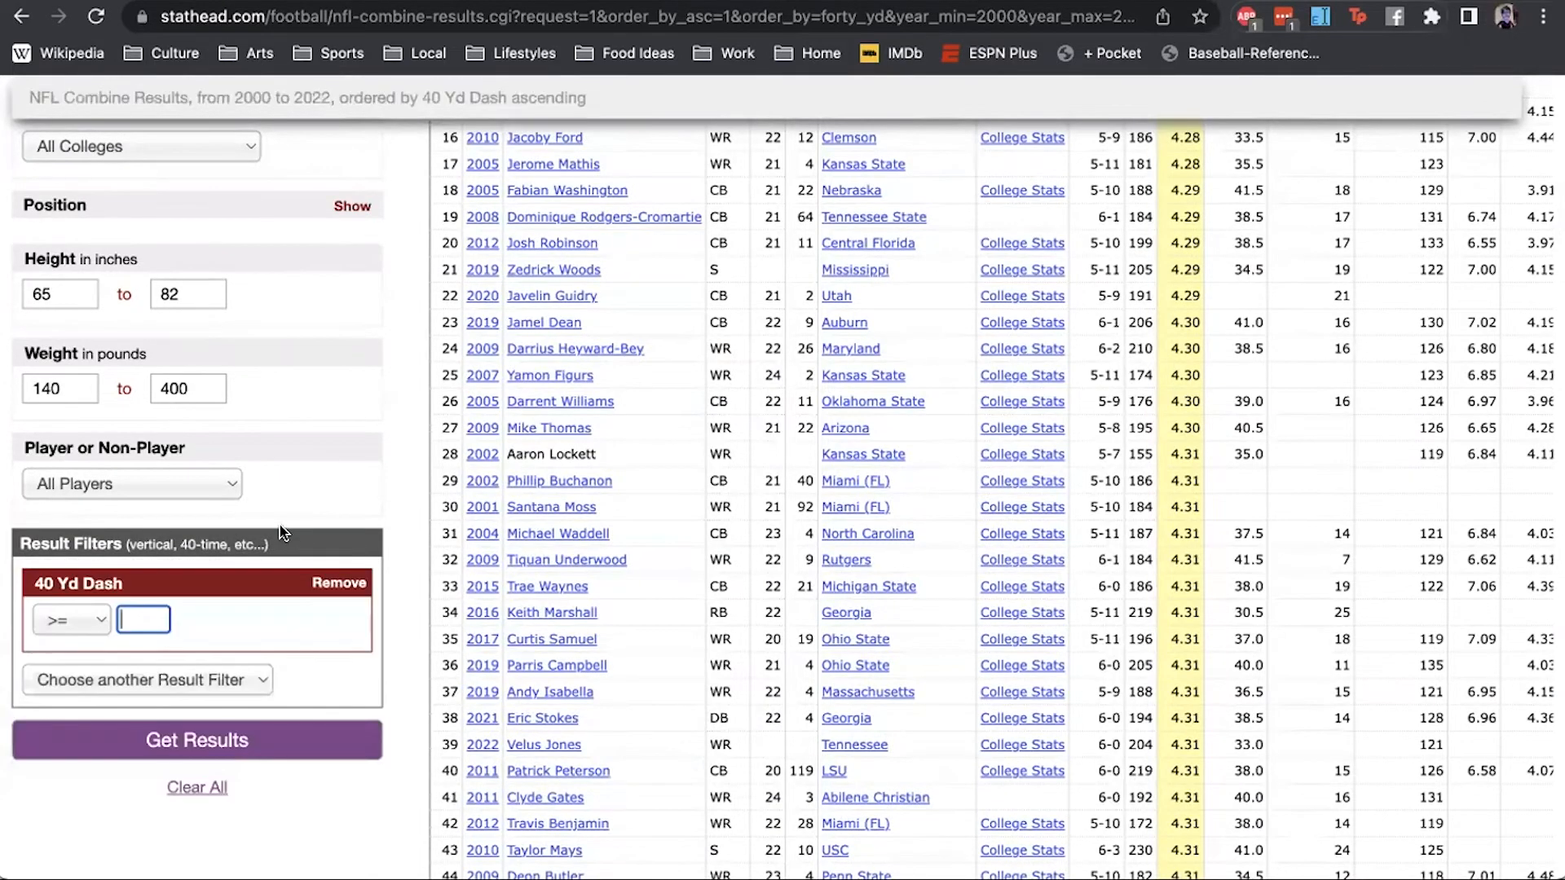
text(4.5)
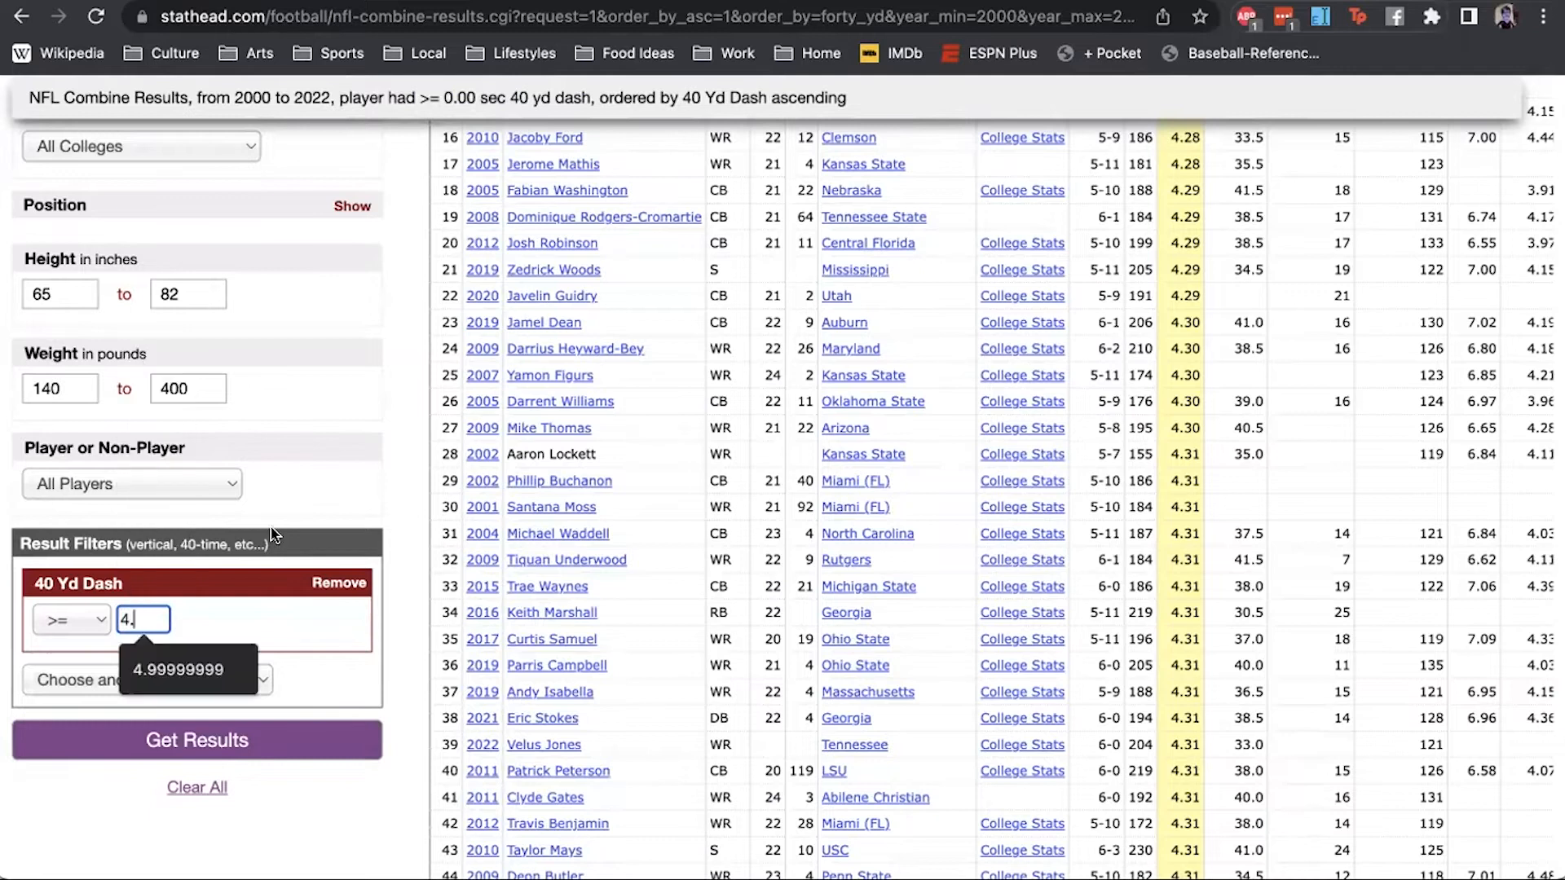
click(50, 616)
click(57, 644)
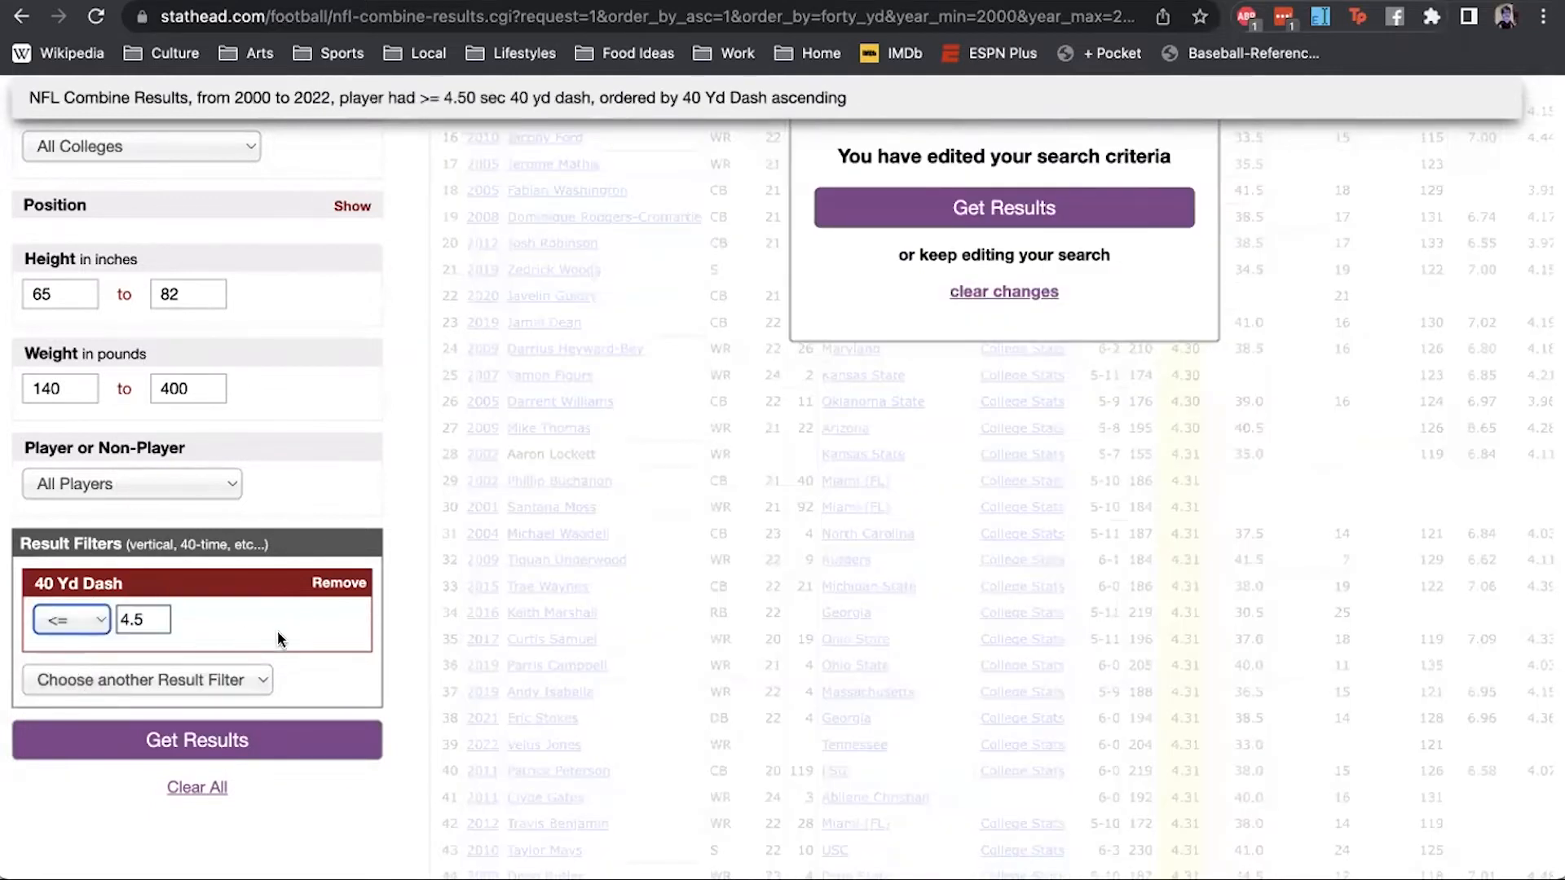
- Add a Bench Press Reps filter of >= 20 and tighten the 40 Yd Dash filter to 4.4
click(241, 680)
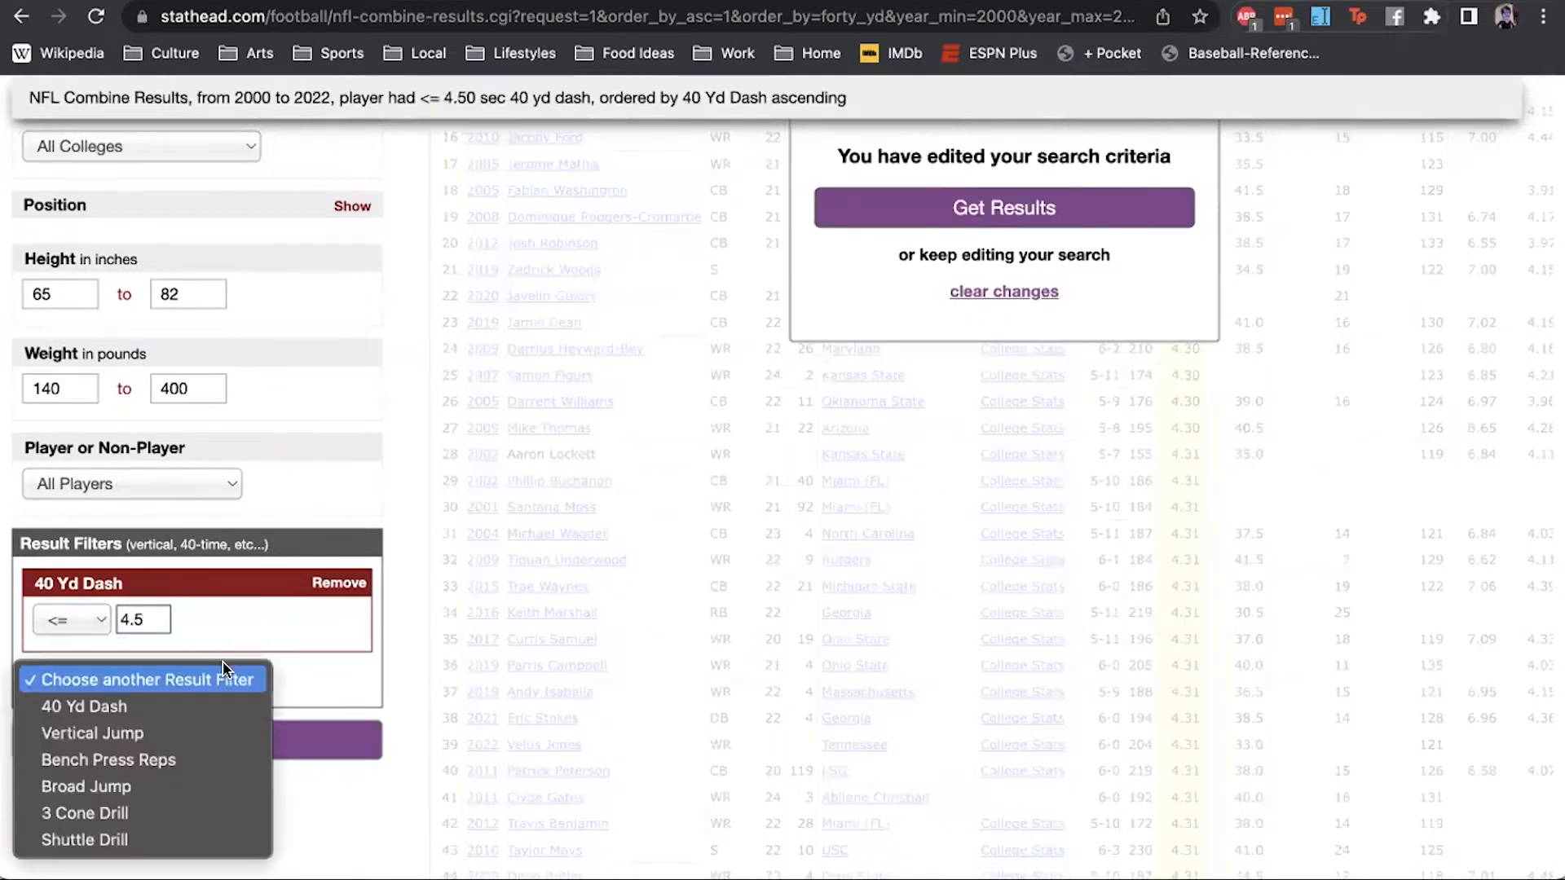
click(186, 760)
text(20)
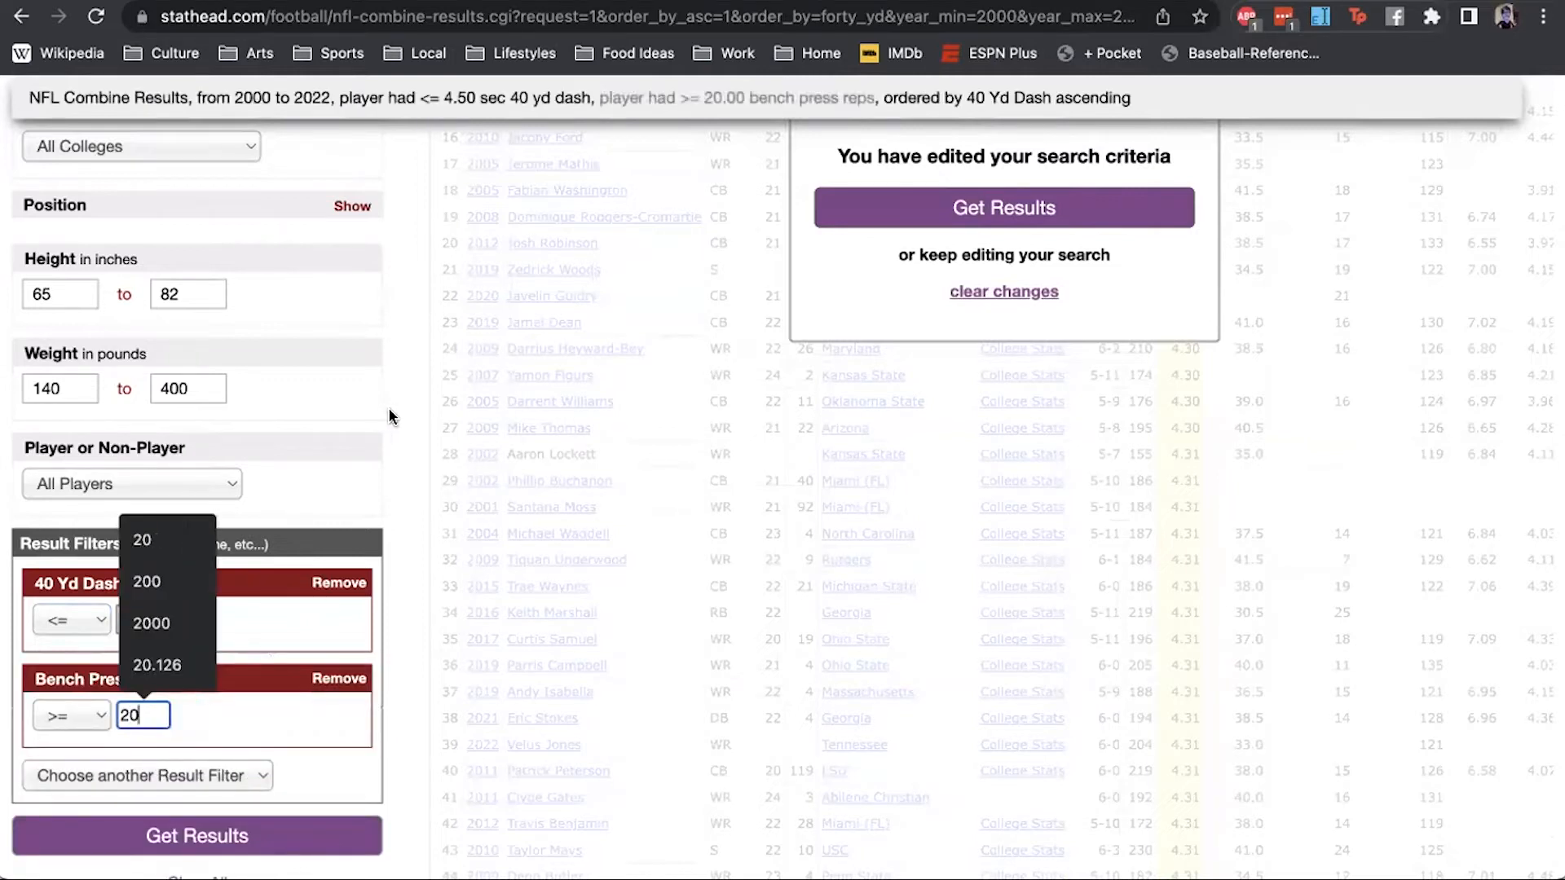
click(167, 624)
key(BackSpace)
text(4.4)
- Order the search by Combine Year descending, limit the seasons to 2022 and get the results
scroll(253, 453, up, 7)
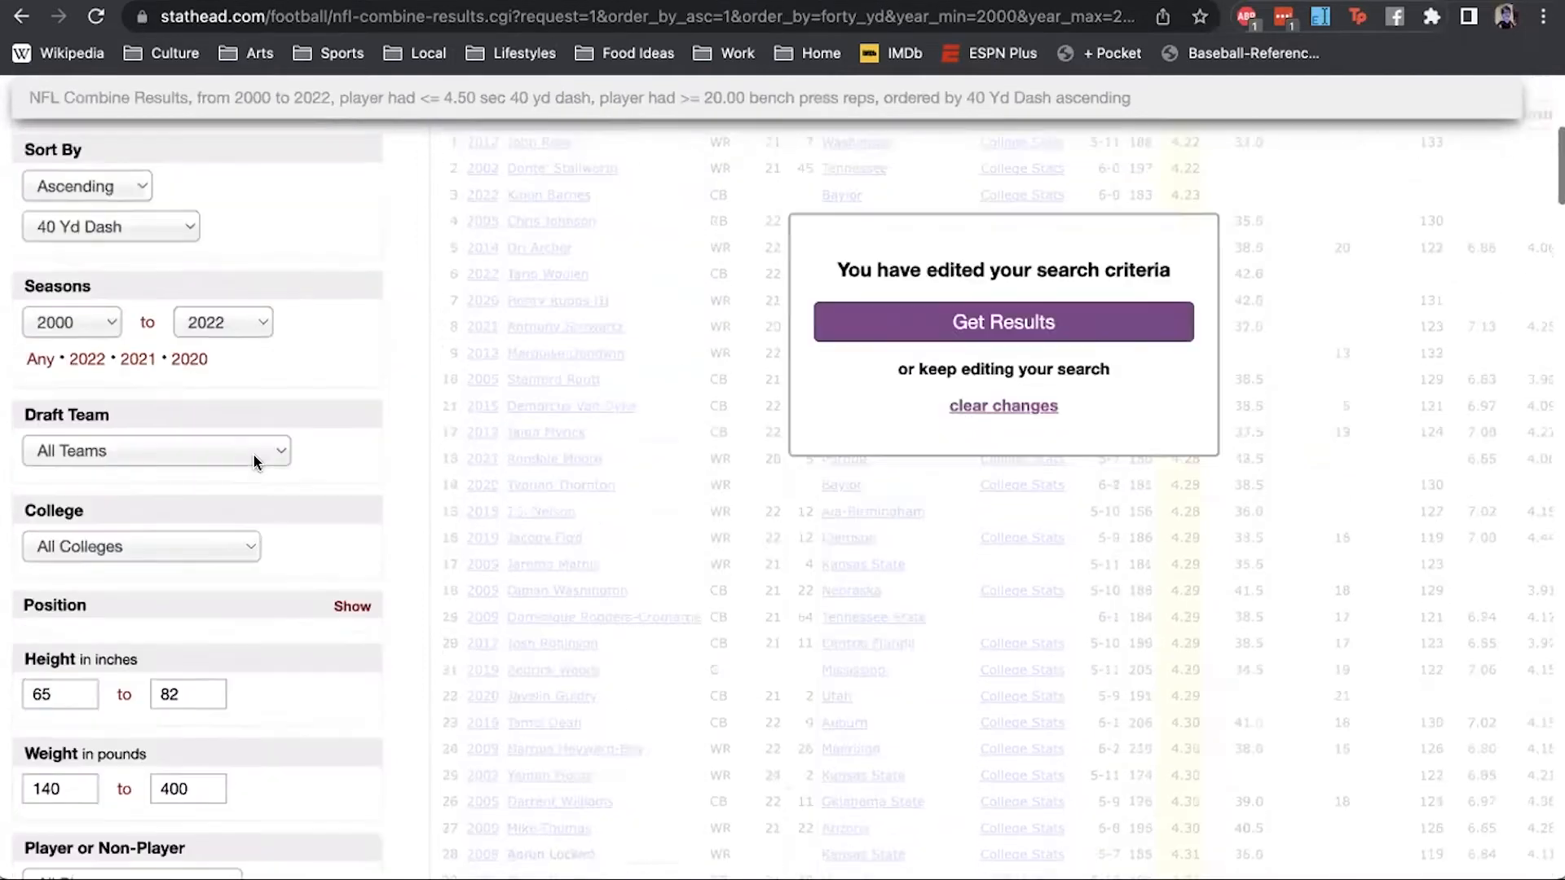
click(144, 422)
click(82, 314)
click(114, 420)
click(116, 376)
click(81, 353)
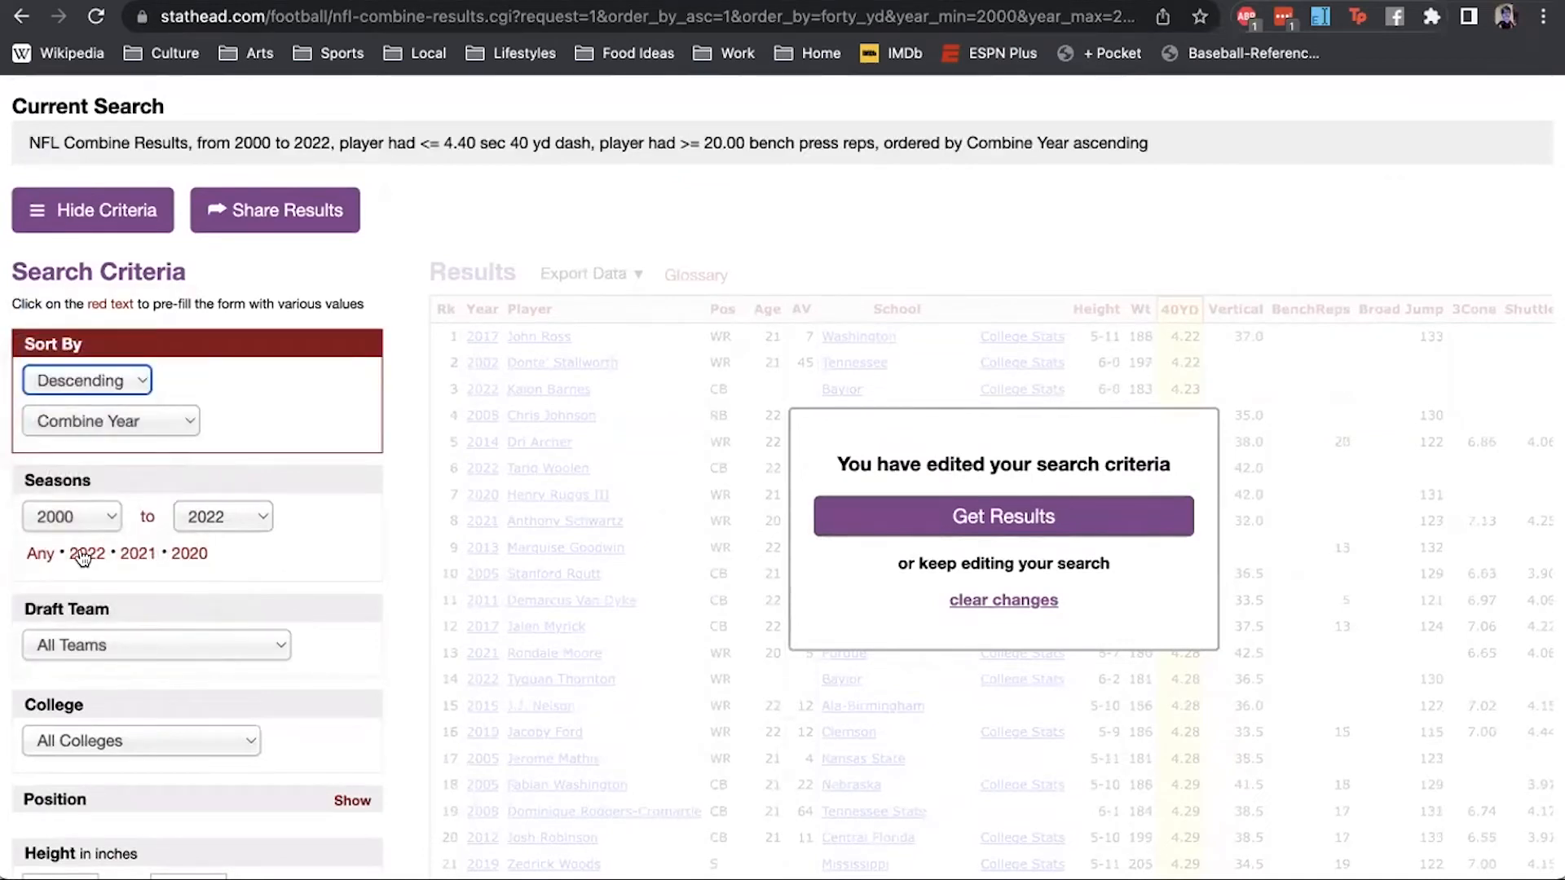
click(87, 553)
click(914, 513)
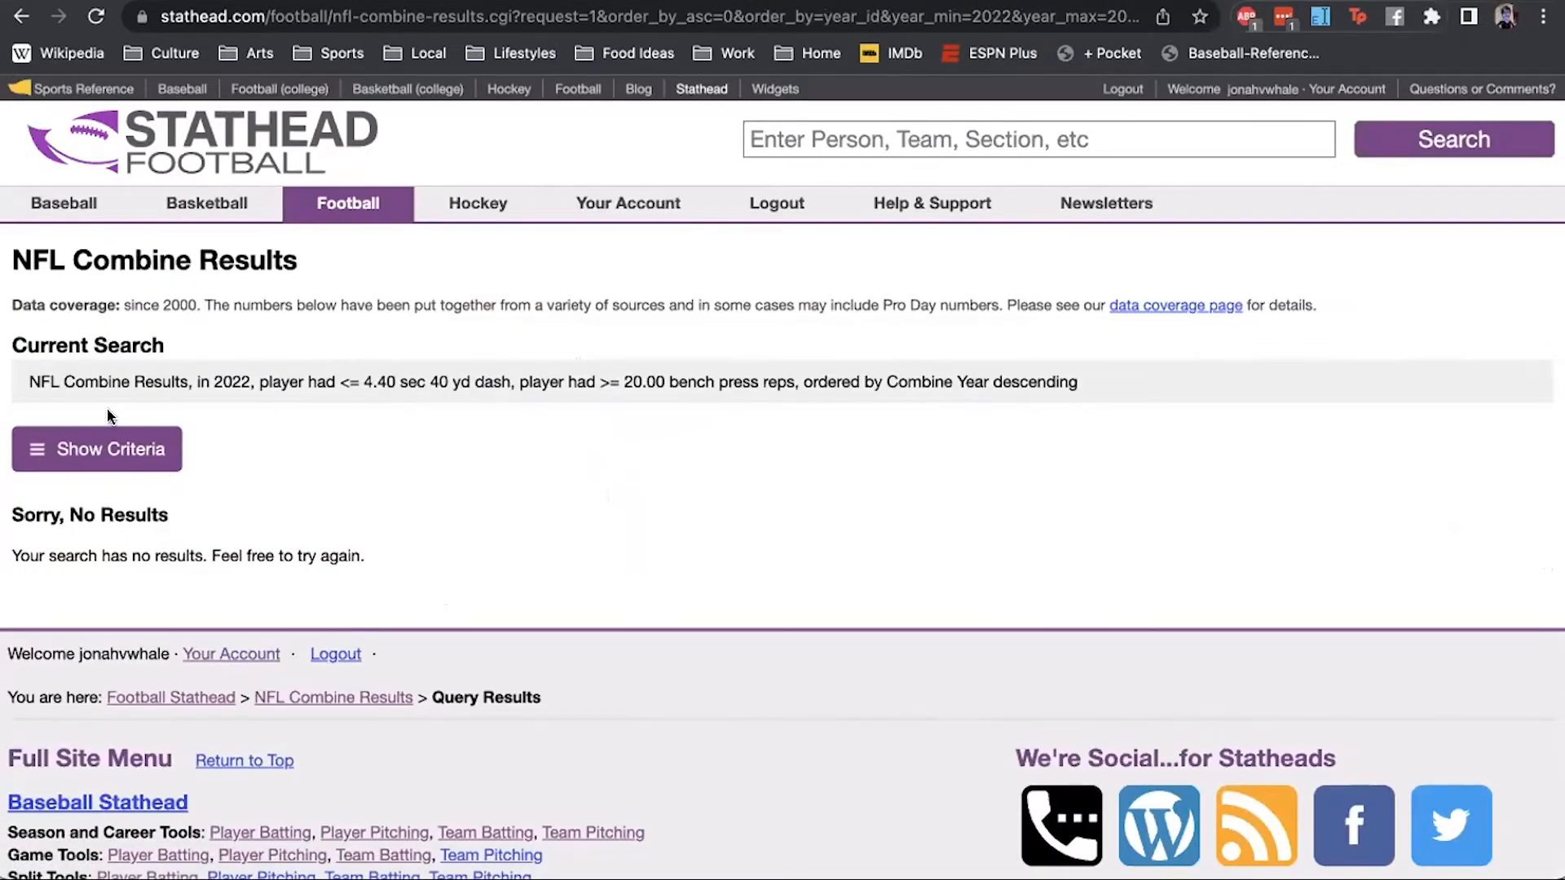
- Loosen the filters to a 40 Yd Dash of <= 4.5 and Bench Press Reps of >= 15, and get the results
click(110, 444)
scroll(246, 420, down, 10)
scroll(246, 421, down, 3)
click(145, 480)
key(BackSpace)
text(5)
click(138, 576)
key(BackSpace)
key(BackSpace)
text(15)
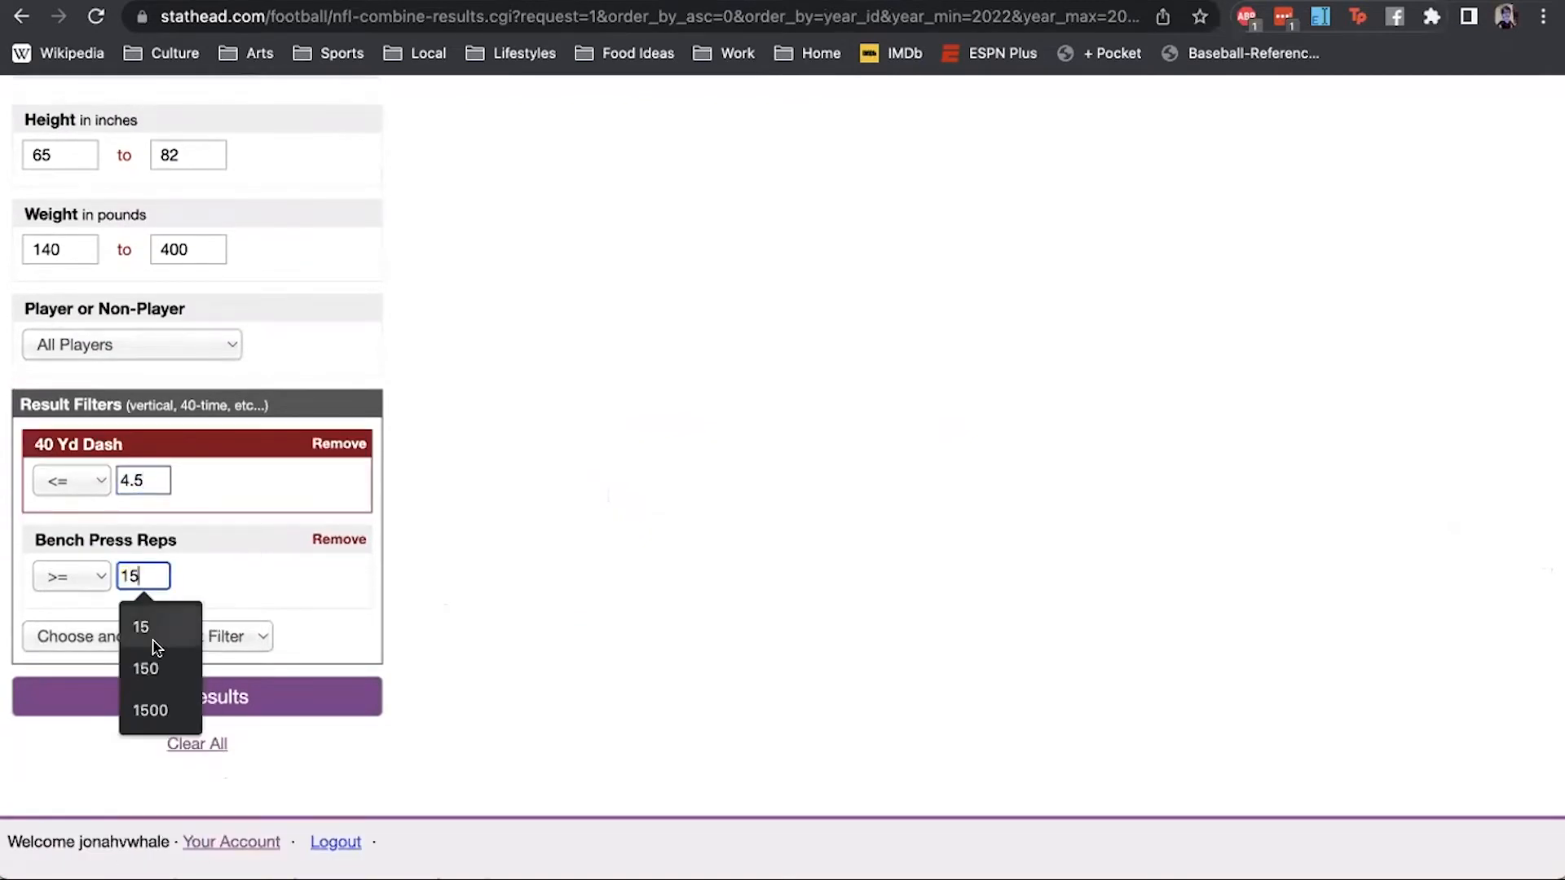
click(72, 711)
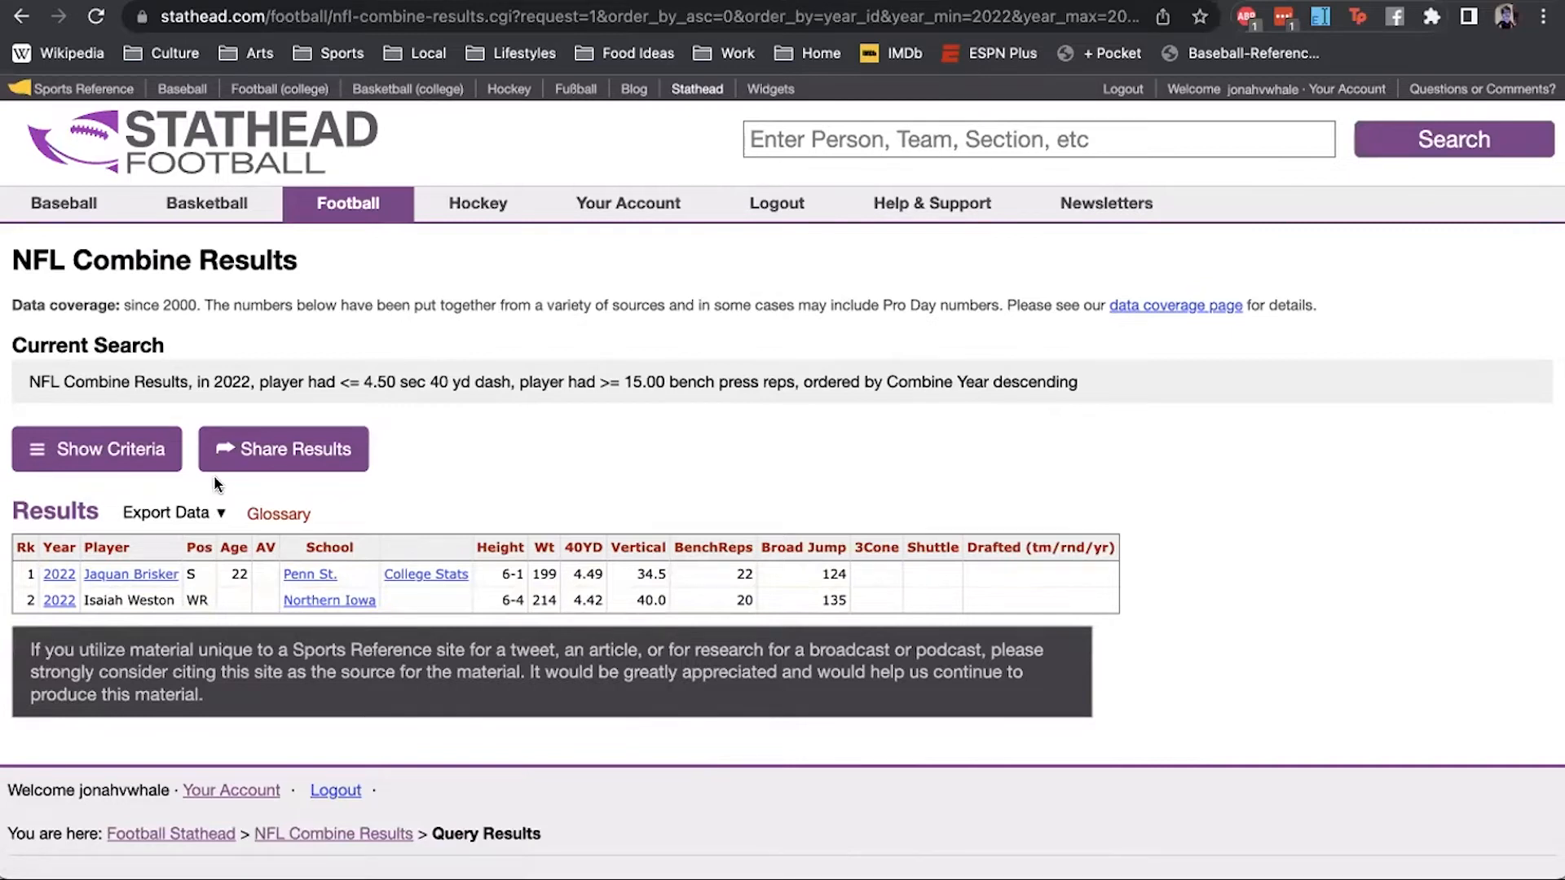
- Show the search criteria again and remove both the 40 Yd Dash and Bench Press Reps filters
click(130, 471)
scroll(234, 476, down, 7)
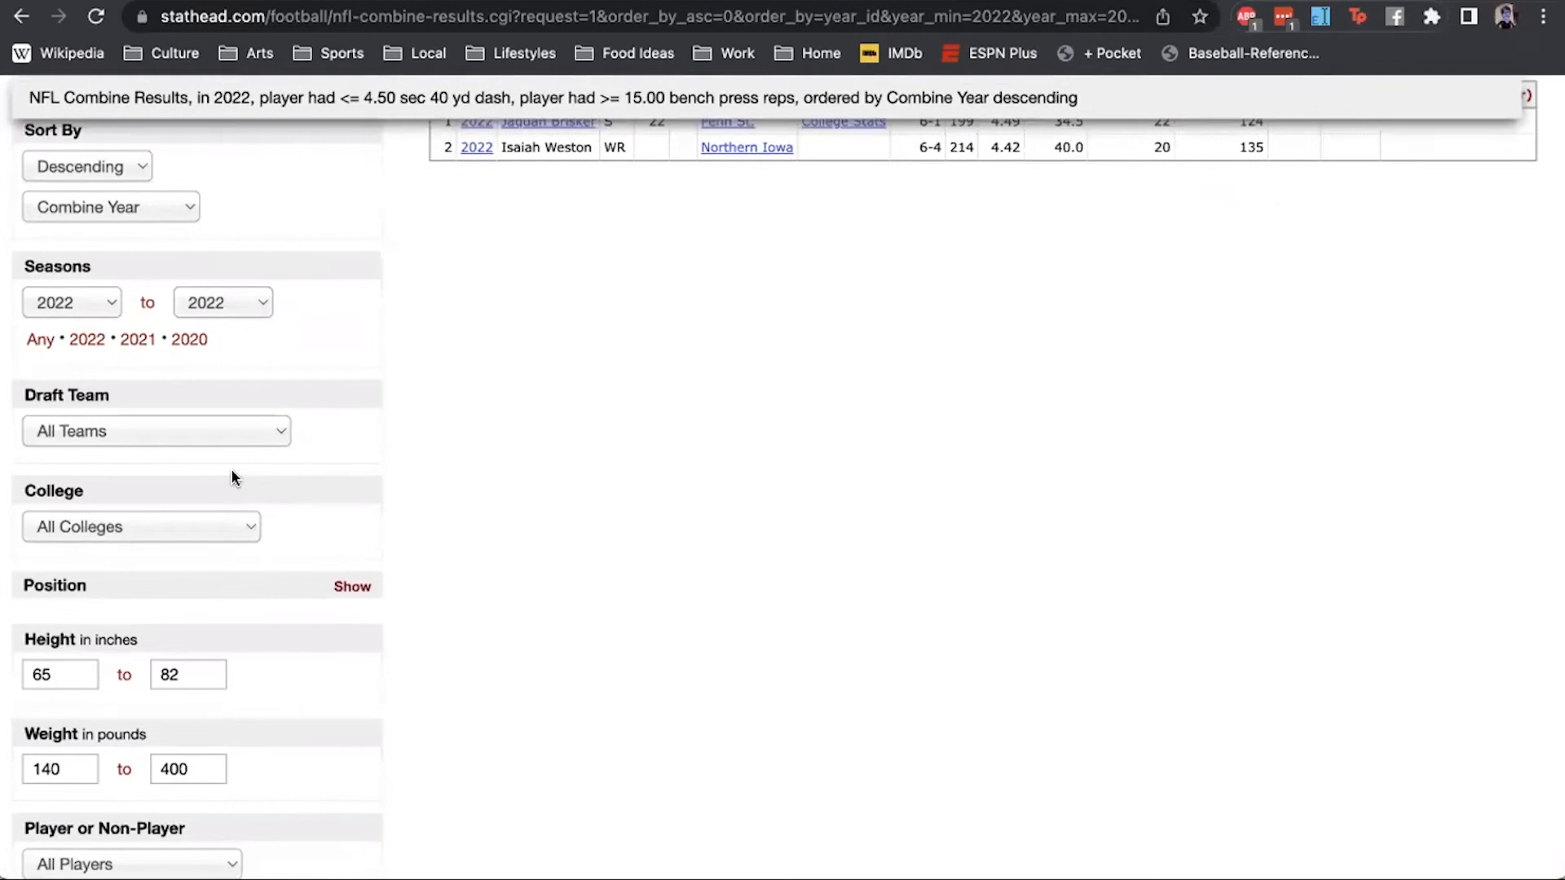
scroll(232, 477, down, 4)
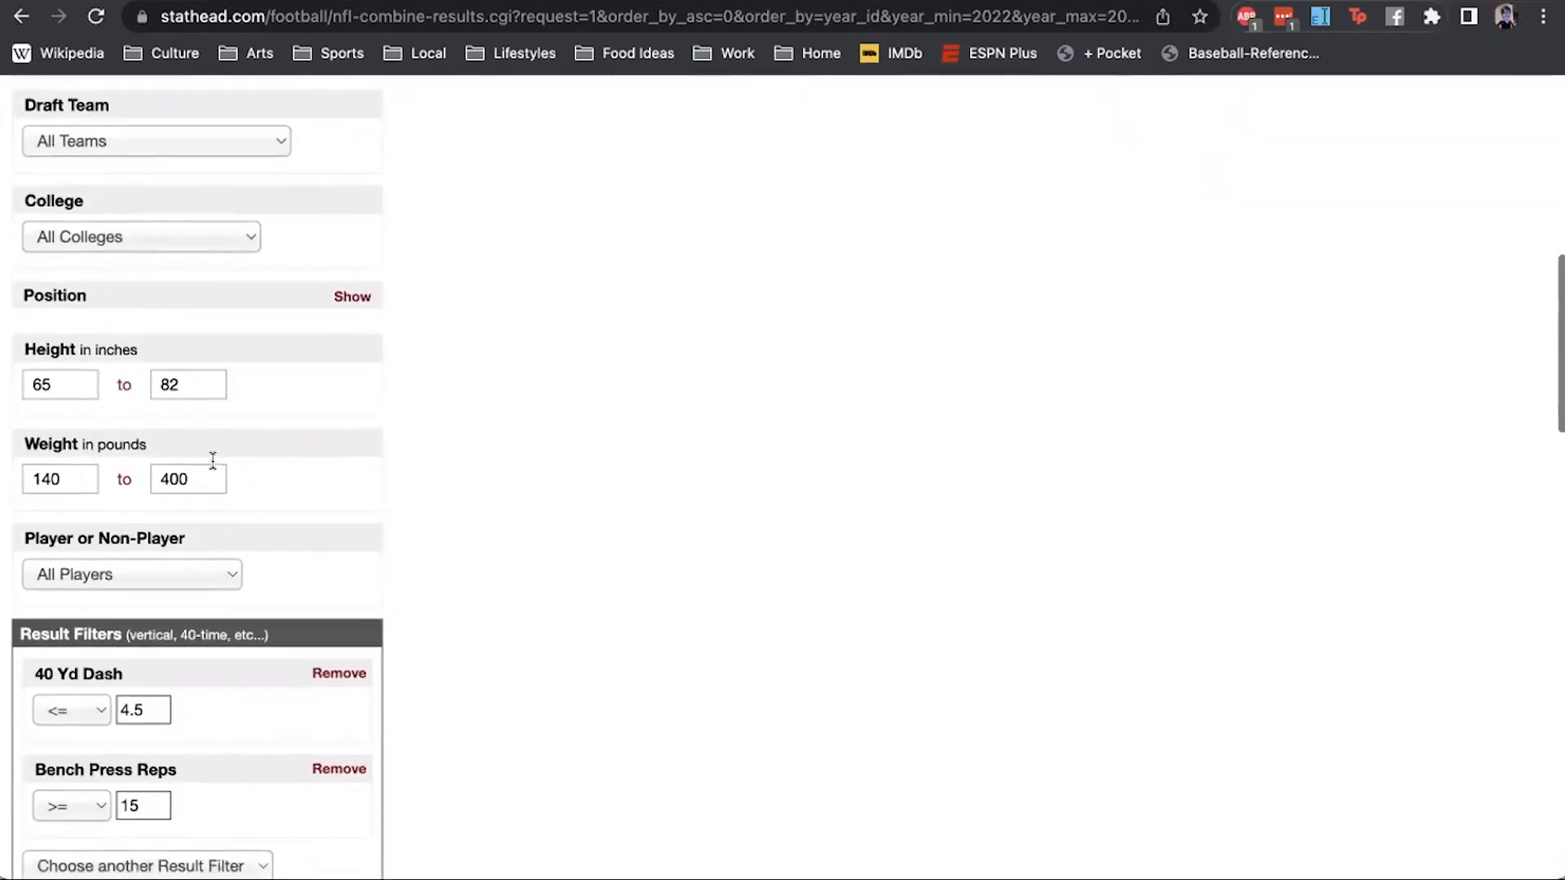
scroll(213, 460, down, 3)
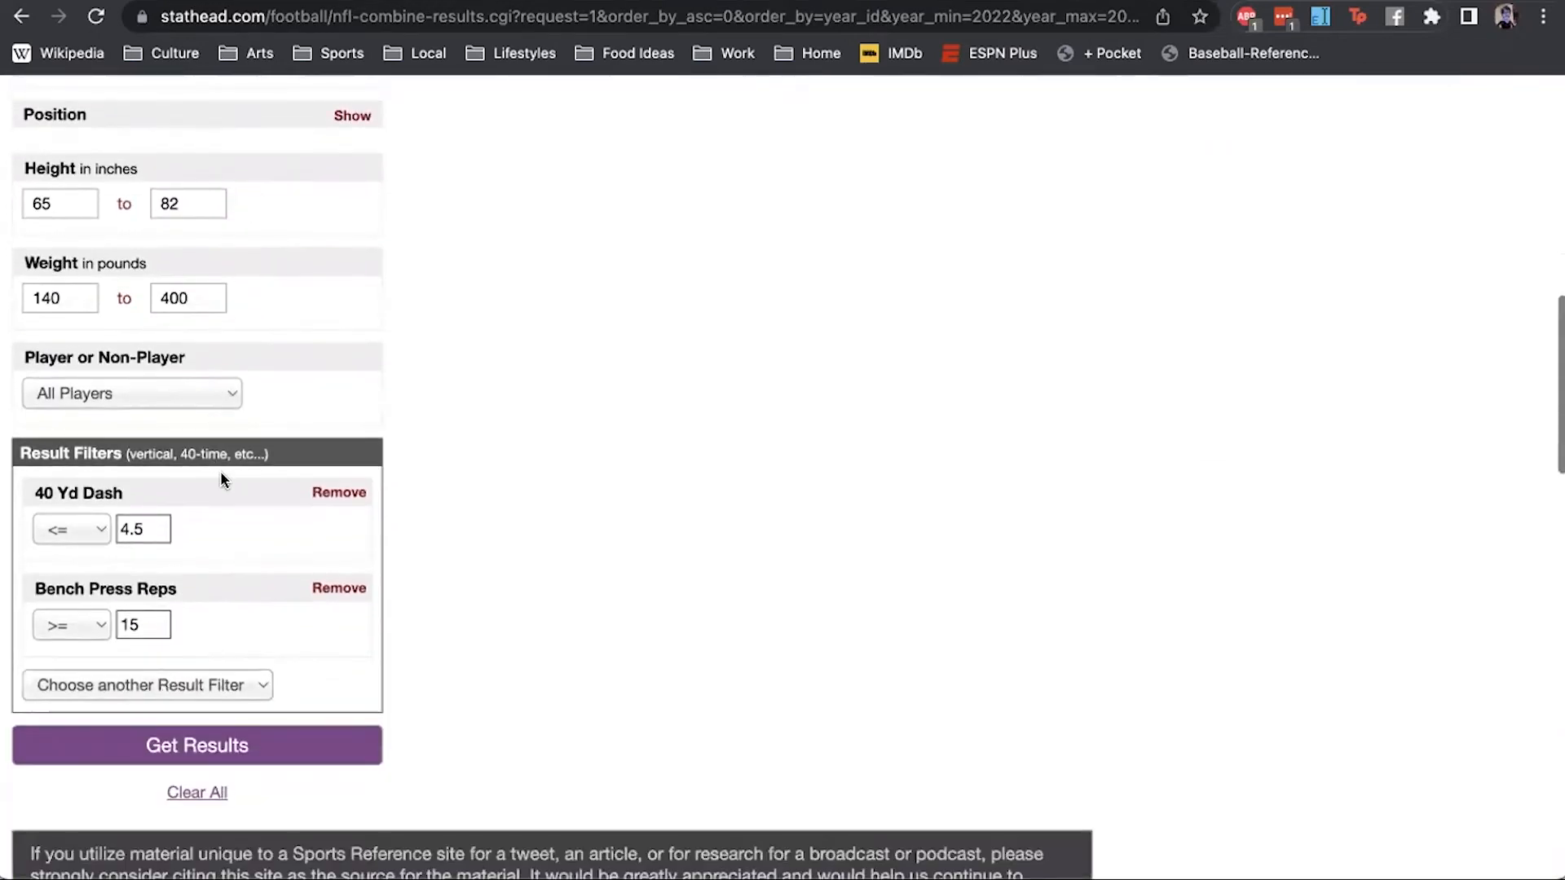
click(336, 492)
click(336, 493)
scroll(337, 456, up, 2)
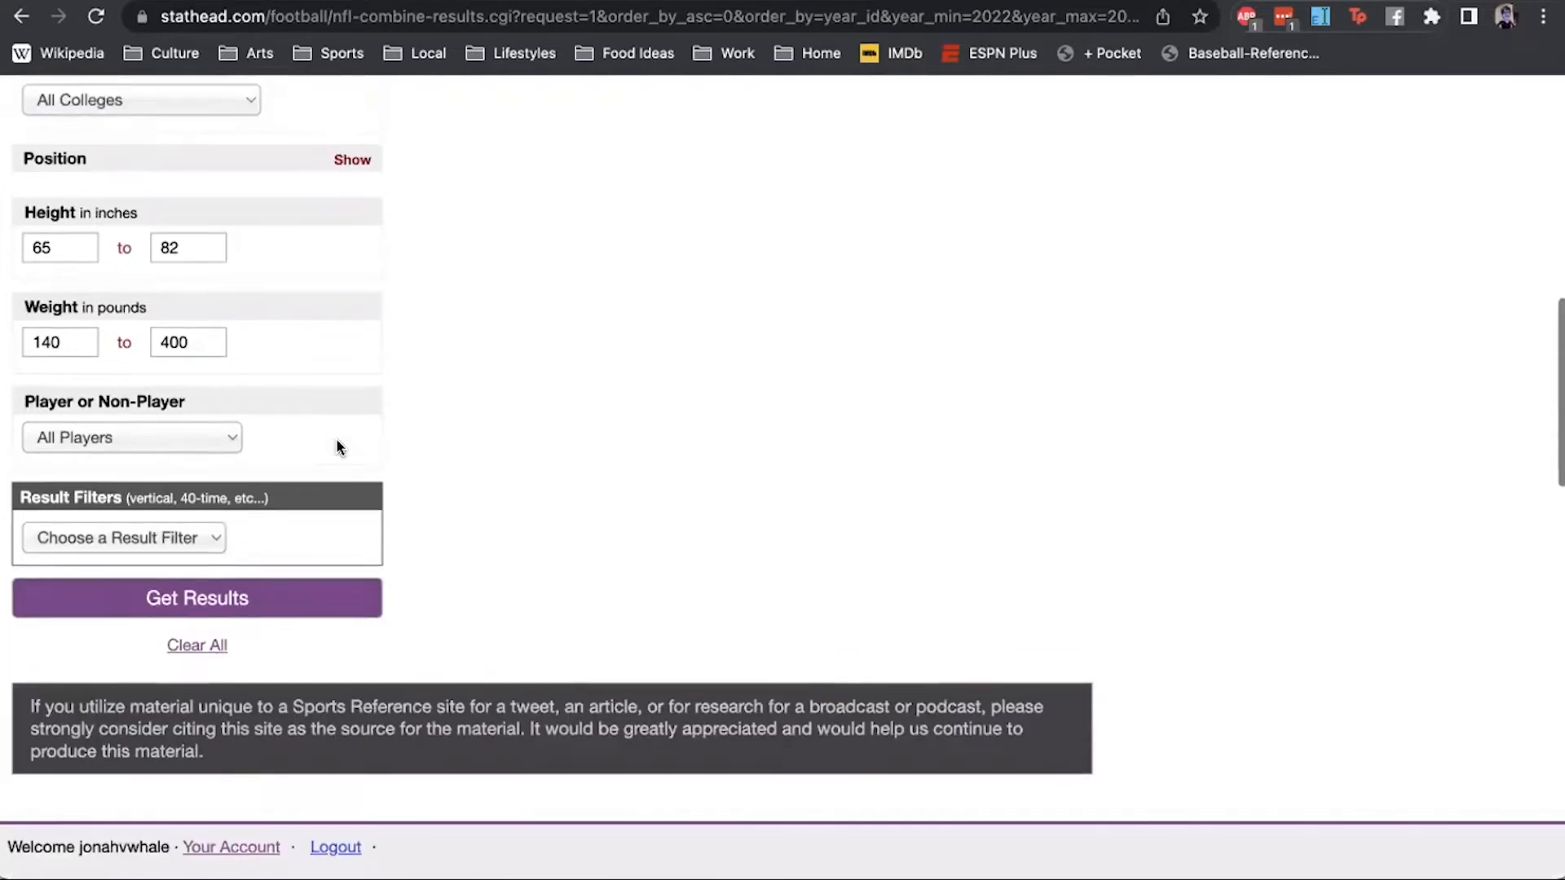
- Look over the weight range criteria and expand the list of player positions
double_click(60, 339)
click(270, 343)
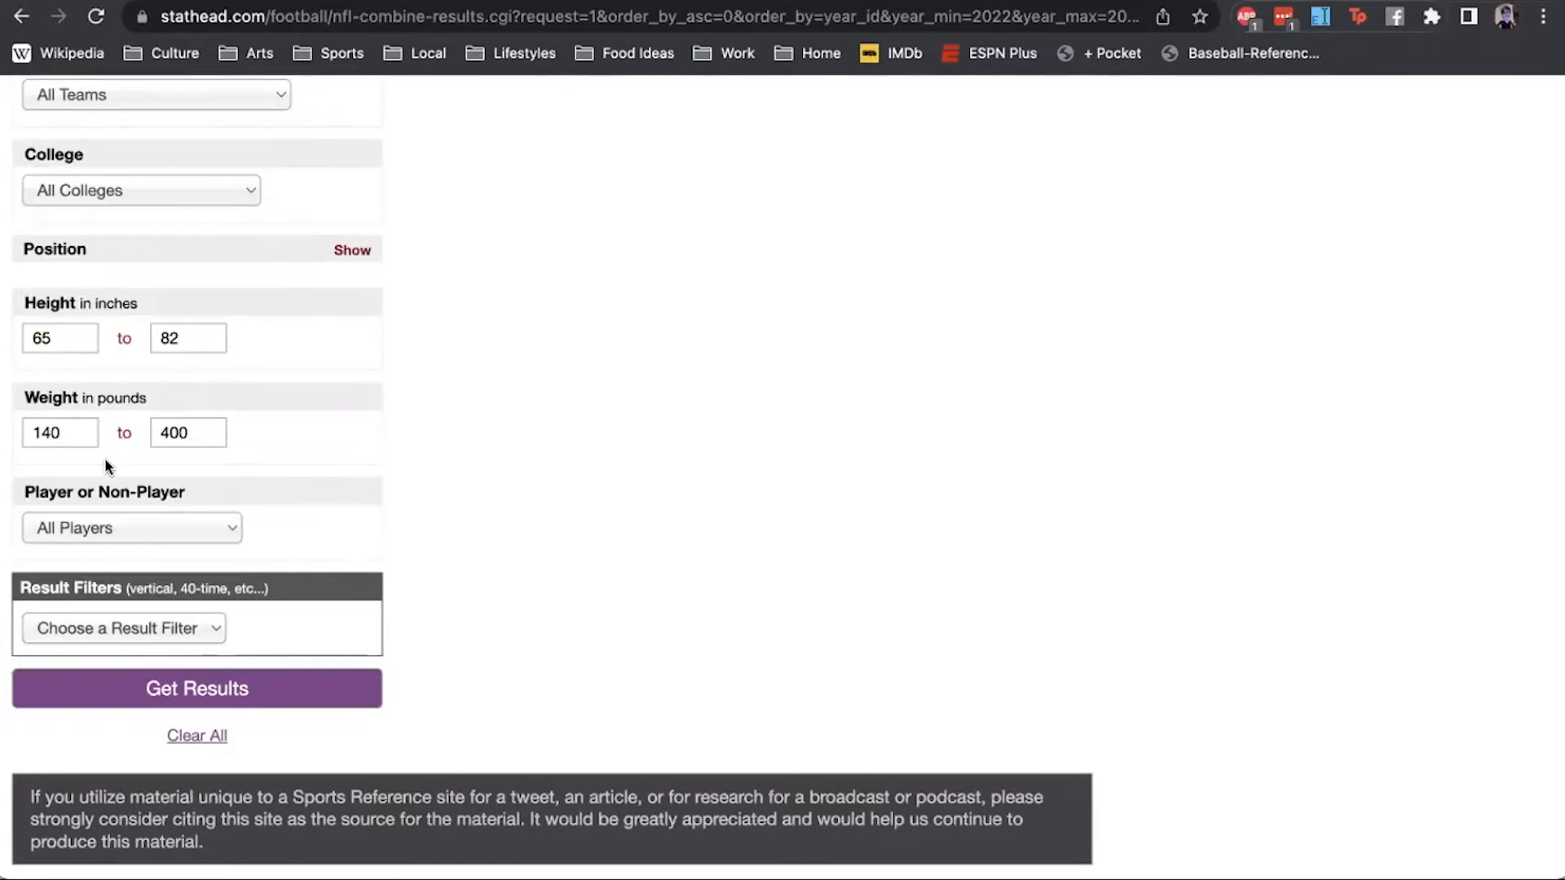
scroll(353, 331, up, 2)
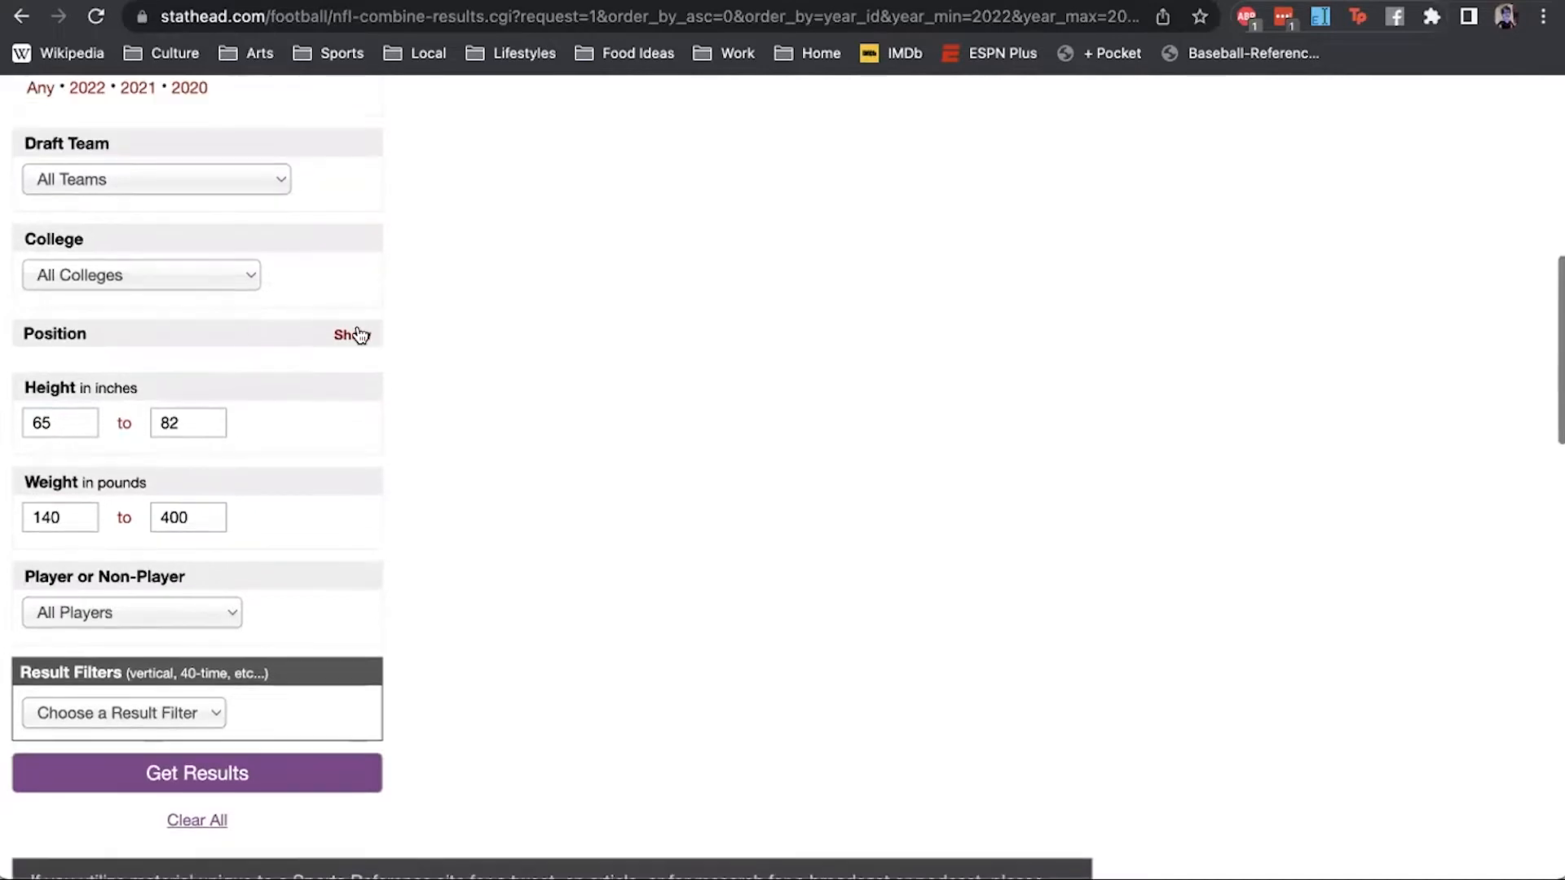
click(353, 333)
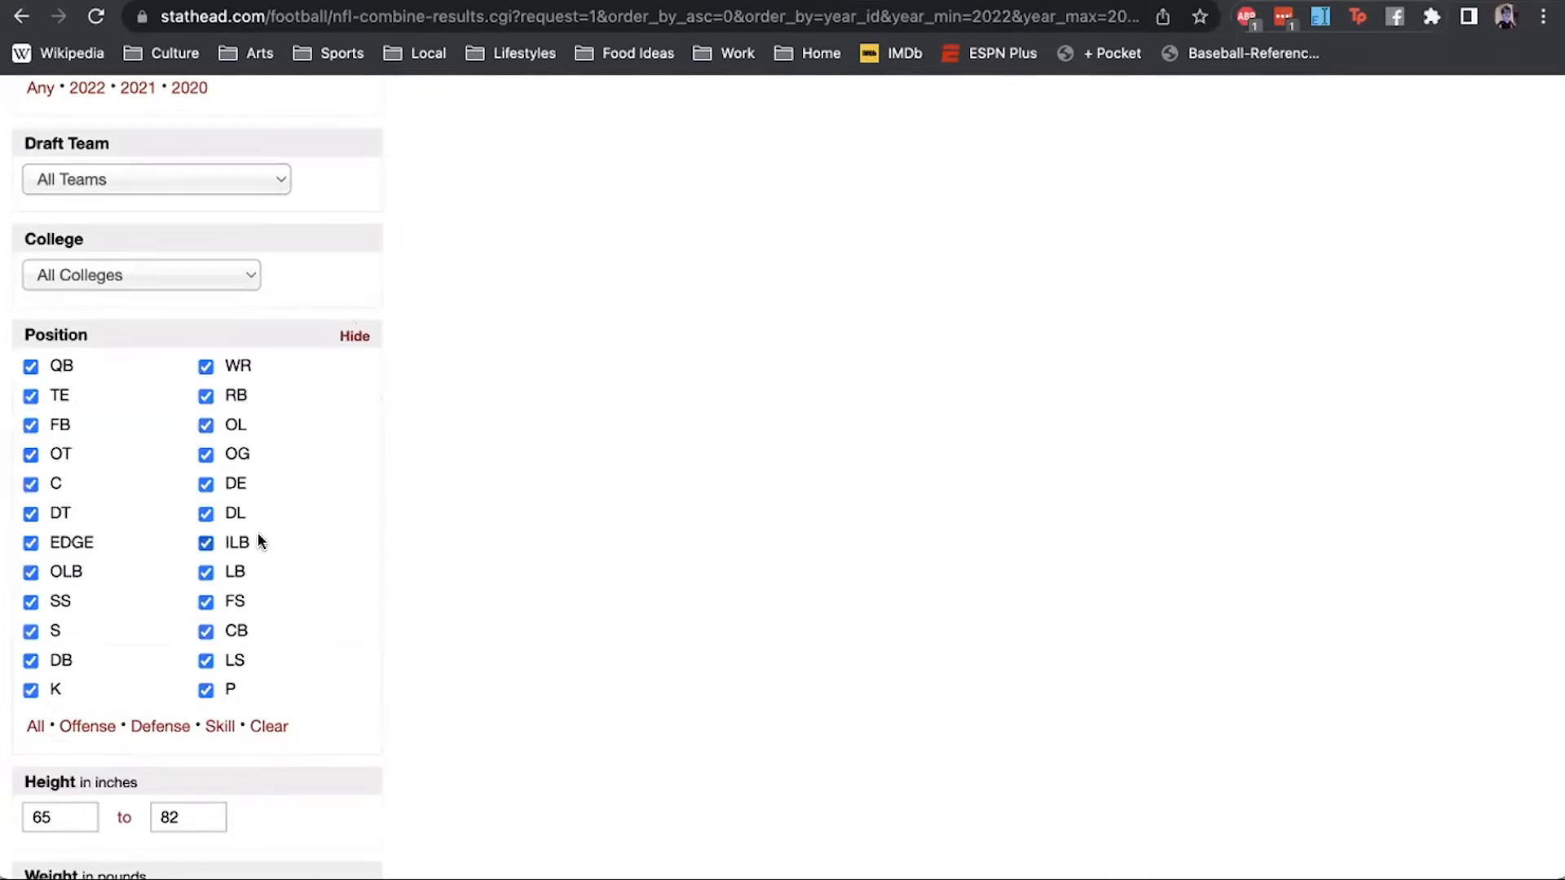
- Open the player page of the Penn St. safety in the results and review the profile and combine measurements
scroll(212, 390, up, 1)
scroll(212, 383, up, 8)
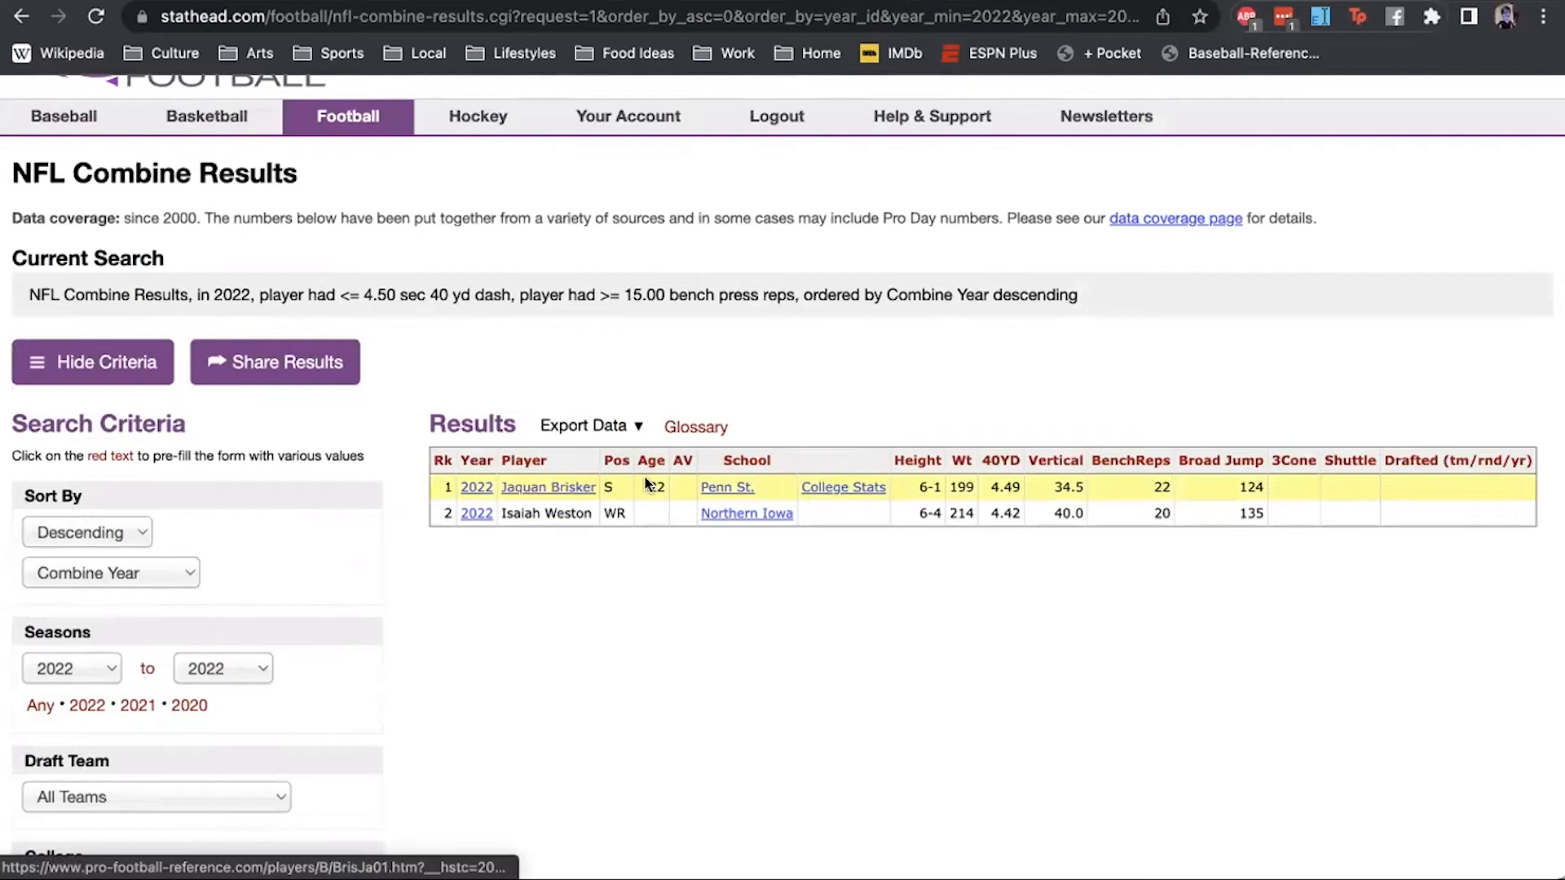
click(553, 489)
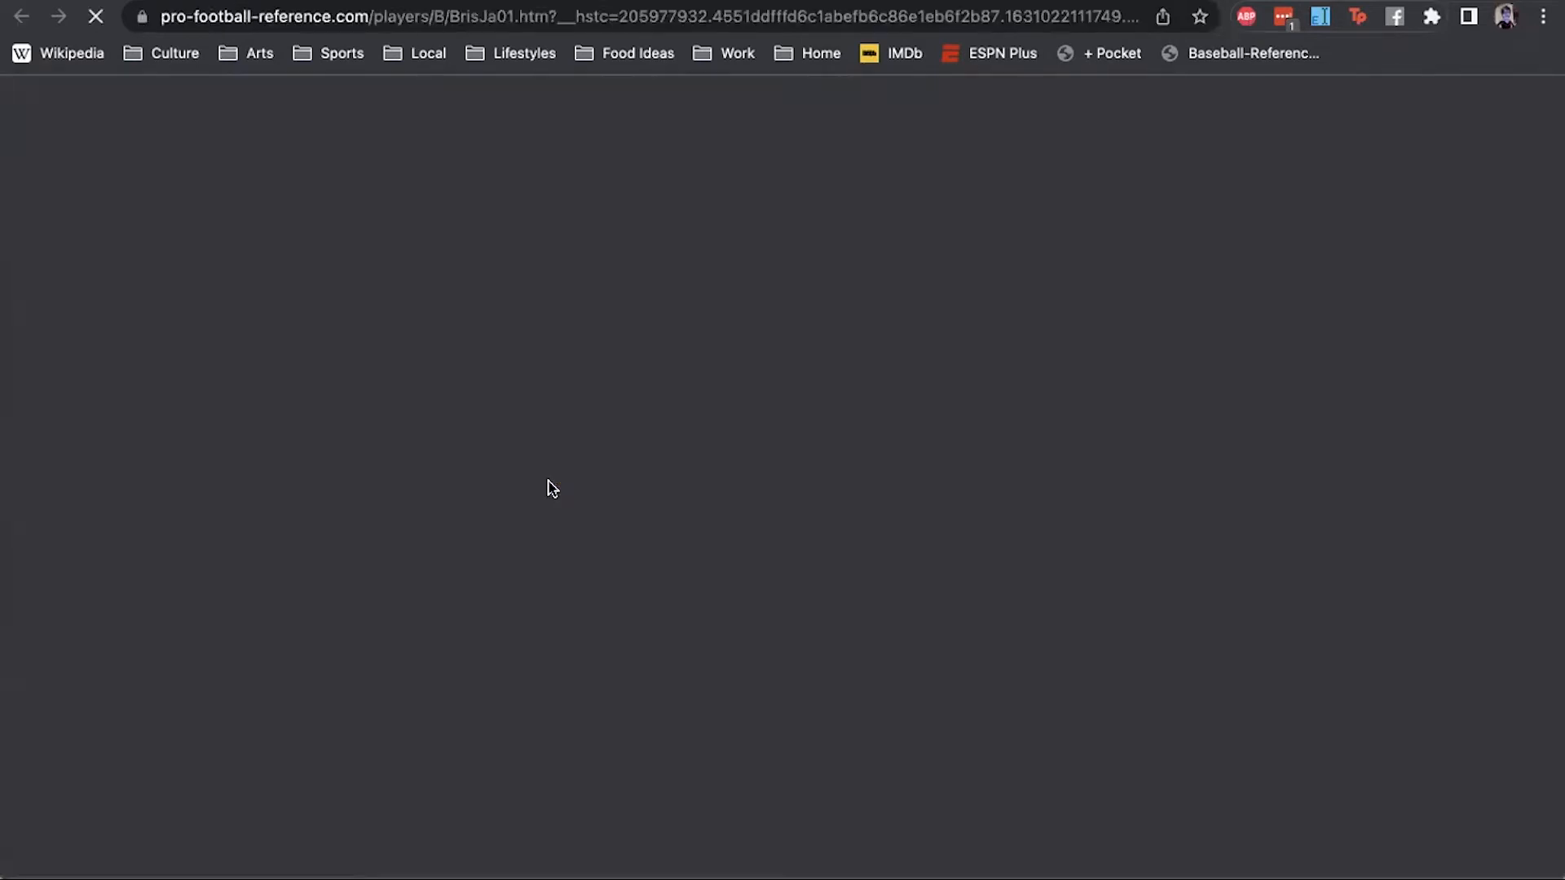
scroll(621, 408, down, 6)
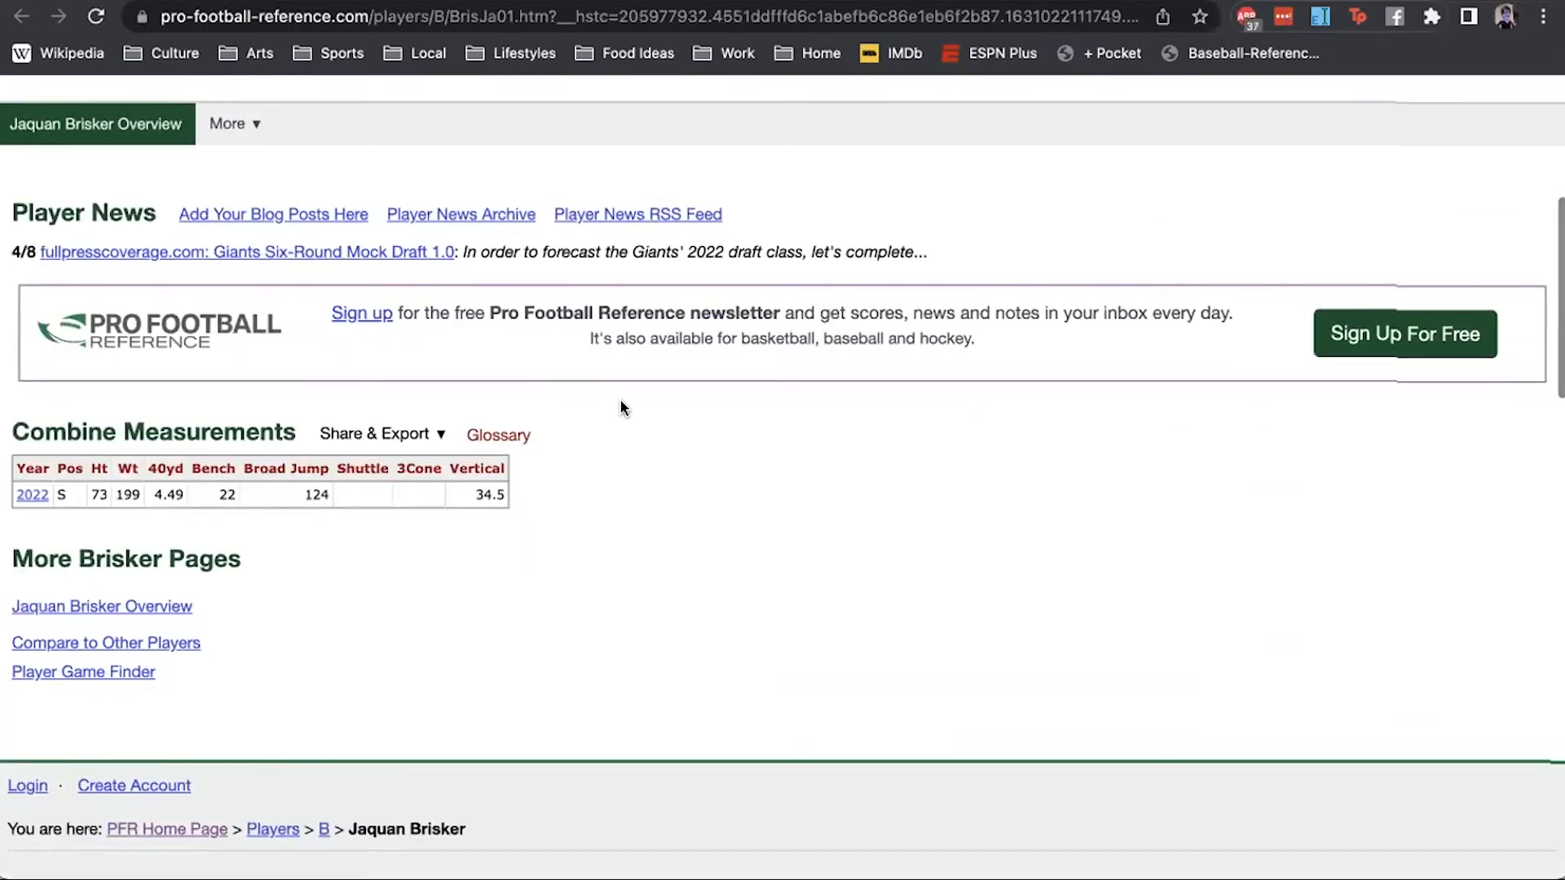
scroll(619, 399, up, 4)
scroll(363, 200, down, 3)
scroll(364, 199, up, 3)
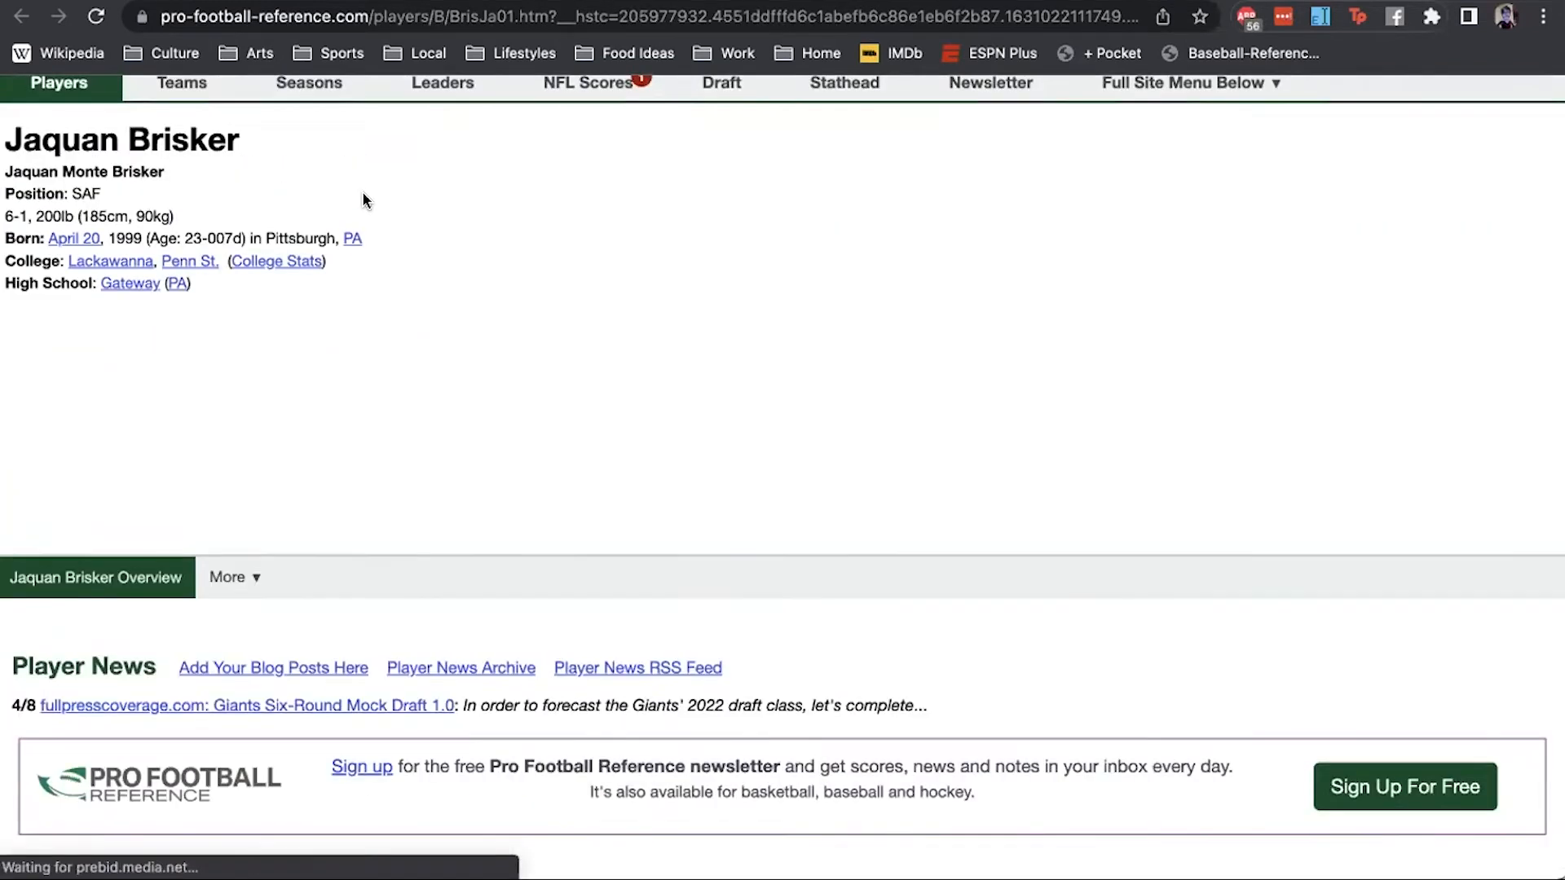
- Examine the safety's player page from the profile header down to the combine measurements and the related player pages
scroll(364, 199, down, 3)
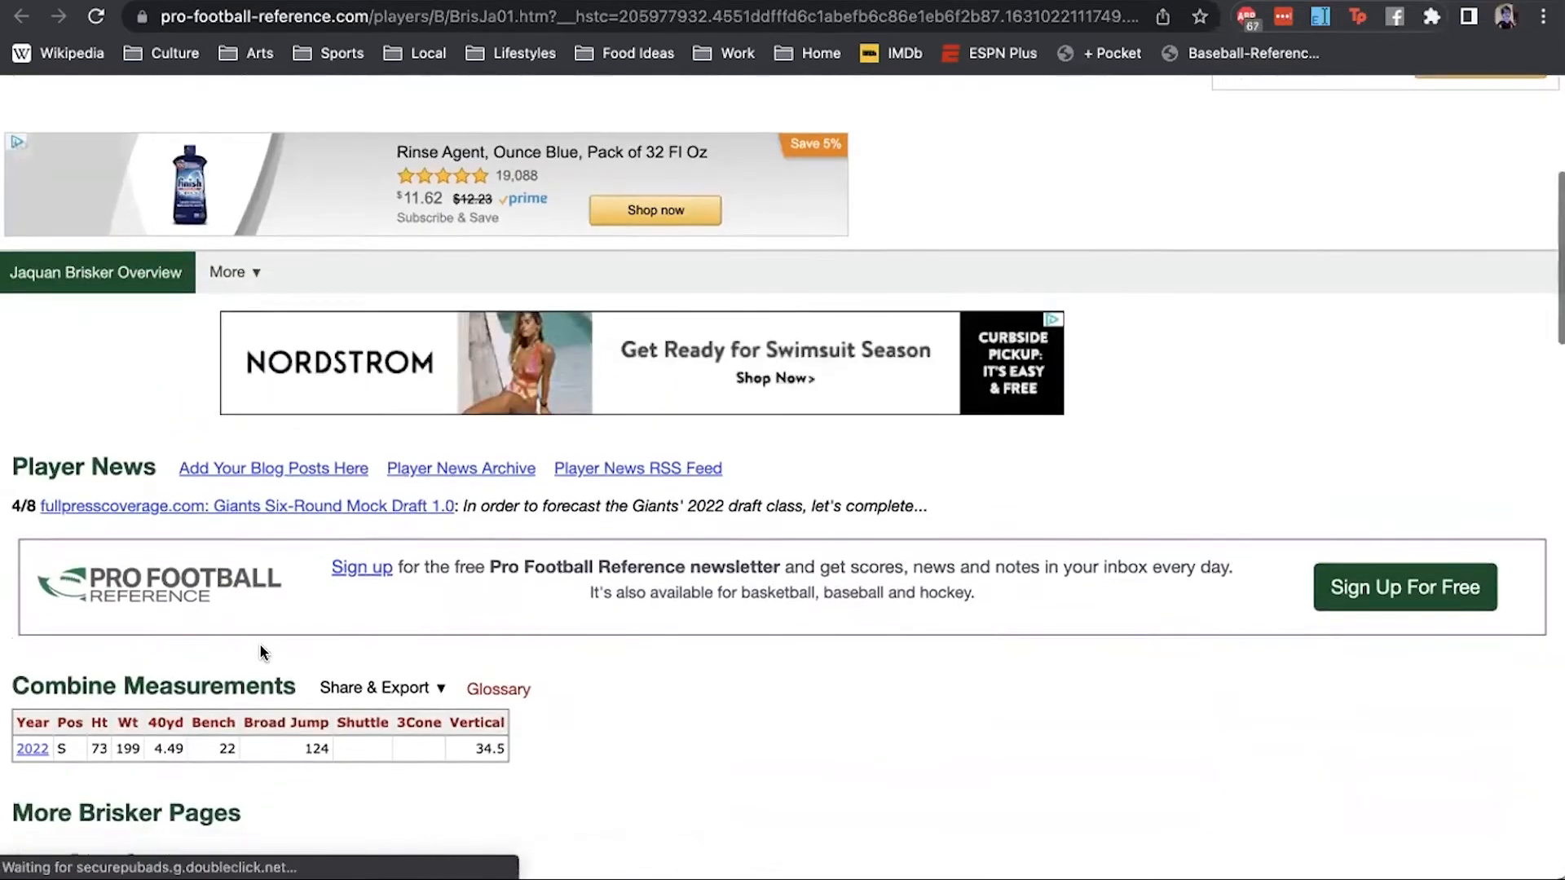
scroll(261, 652, down, 4)
scroll(293, 594, up, 9)
click(853, 142)
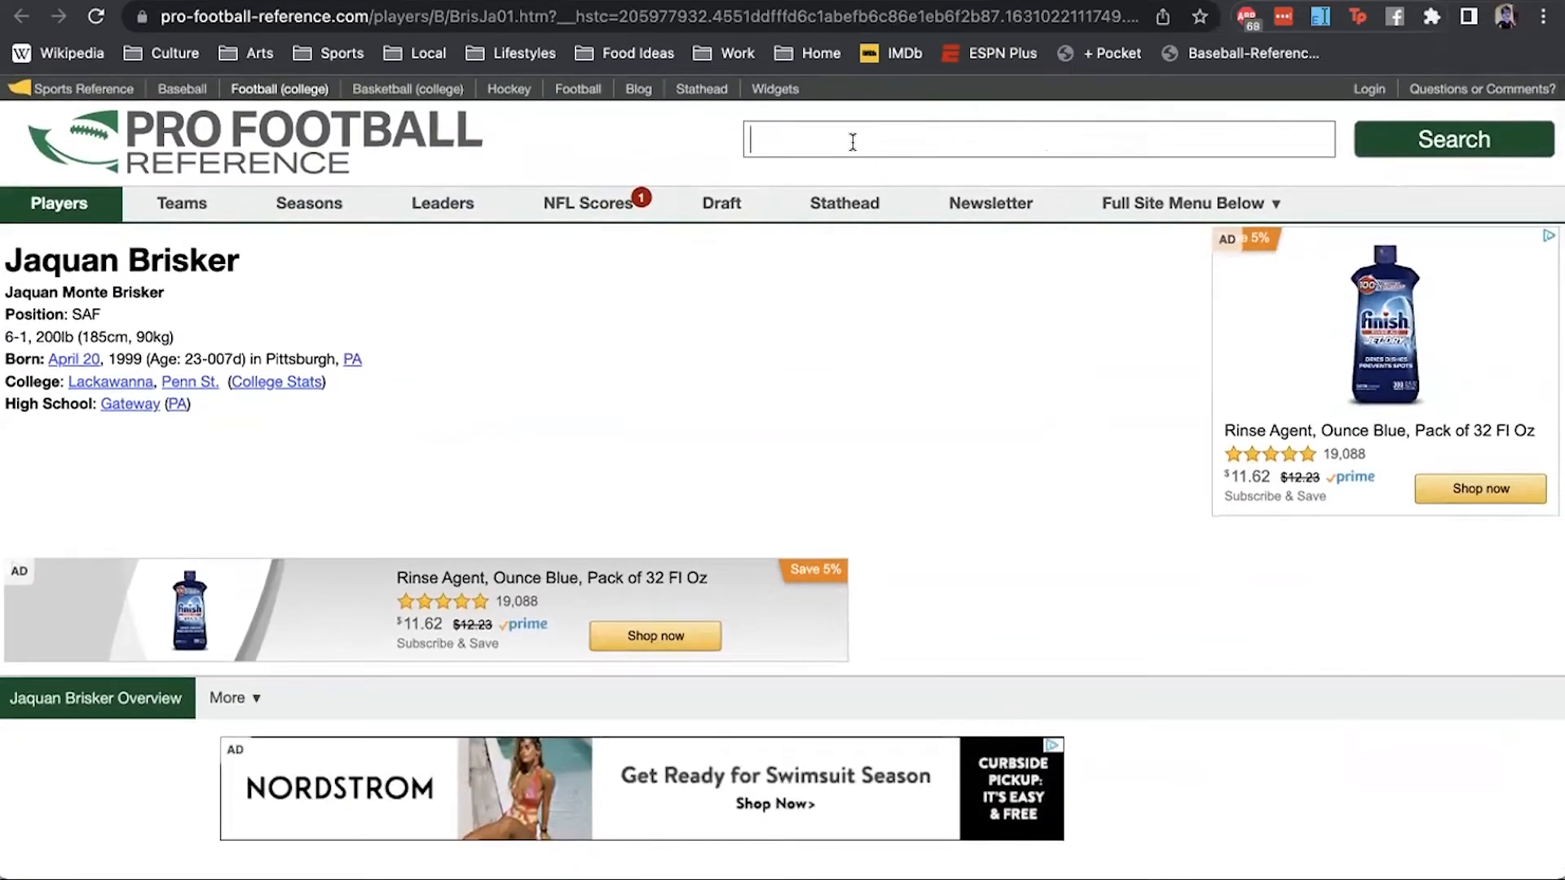
scroll(852, 142, down, 5)
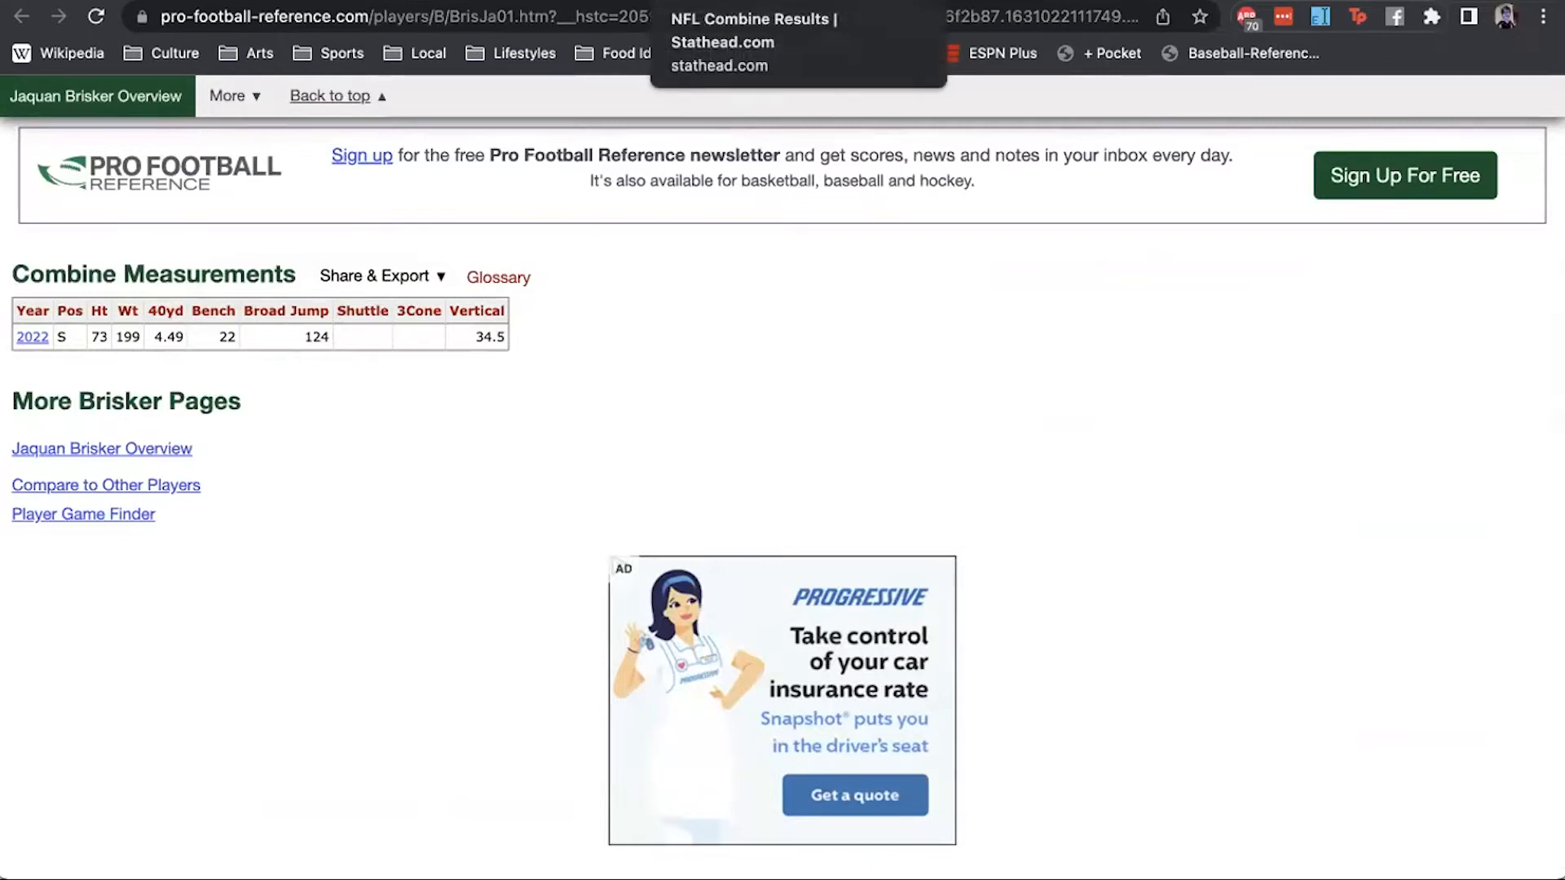
- Return to Stathead's NFL Combine Results search and set the Seasons range to Any
click(733, 1)
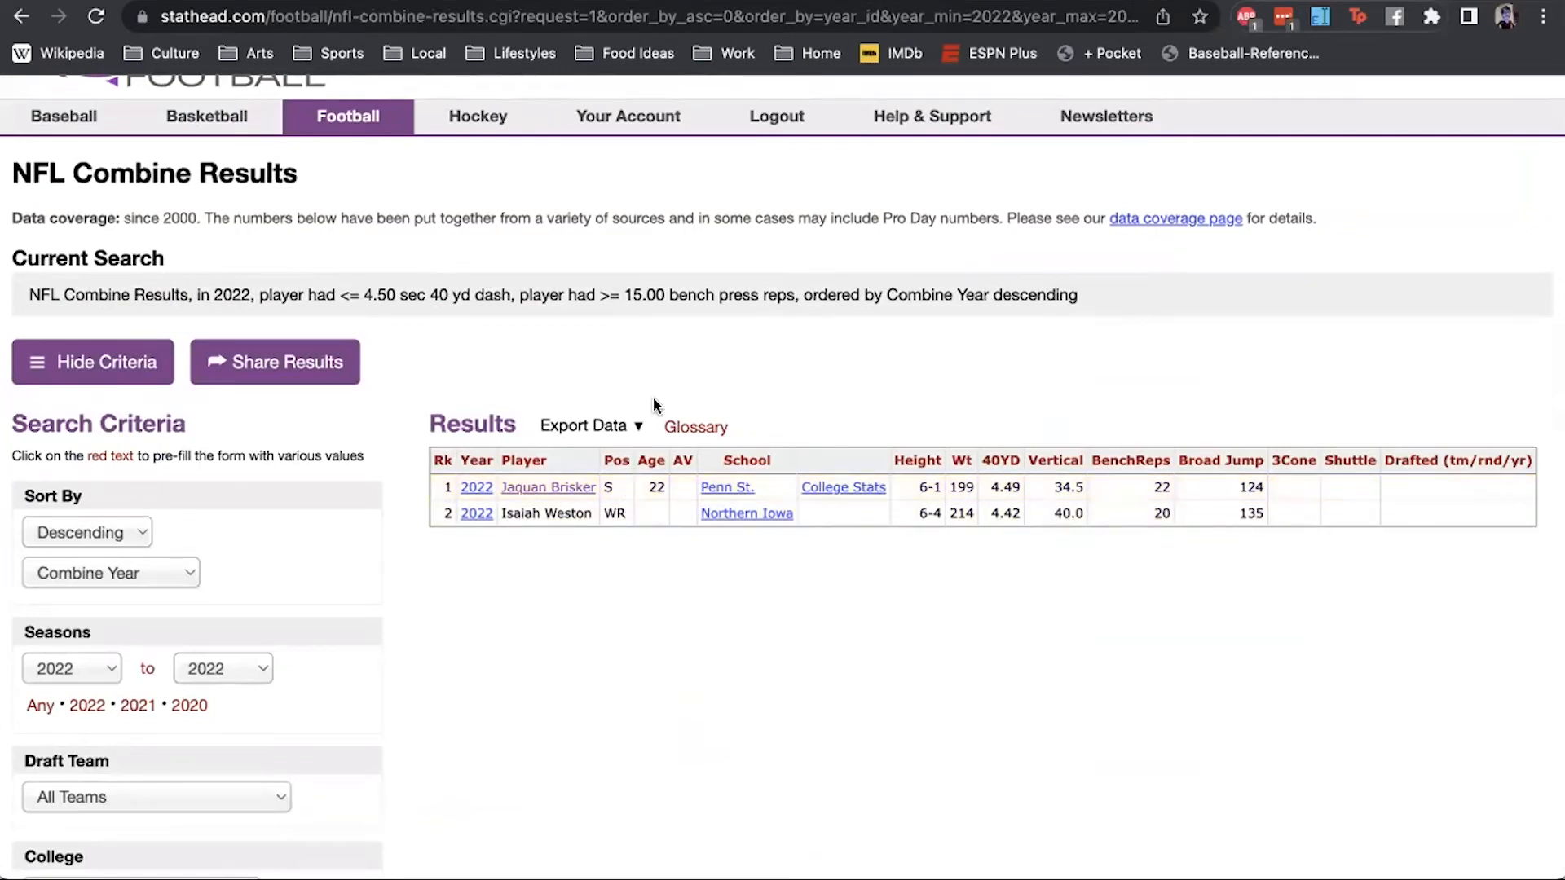
click(41, 705)
scroll(409, 526, down, 1)
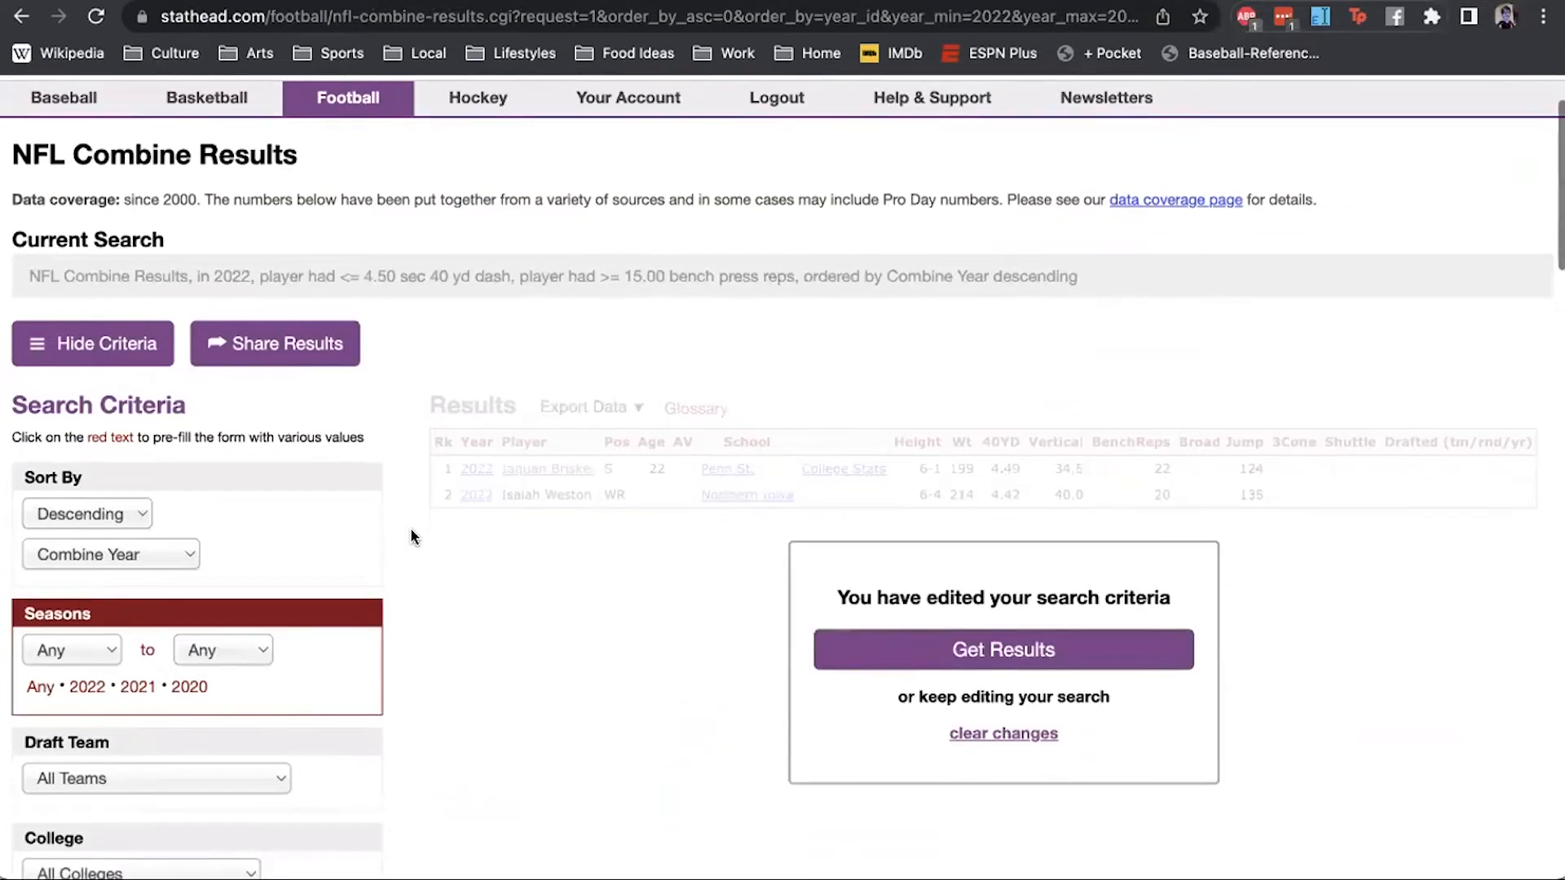
scroll(411, 536, down, 3)
scroll(409, 526, down, 2)
scroll(409, 527, up, 3)
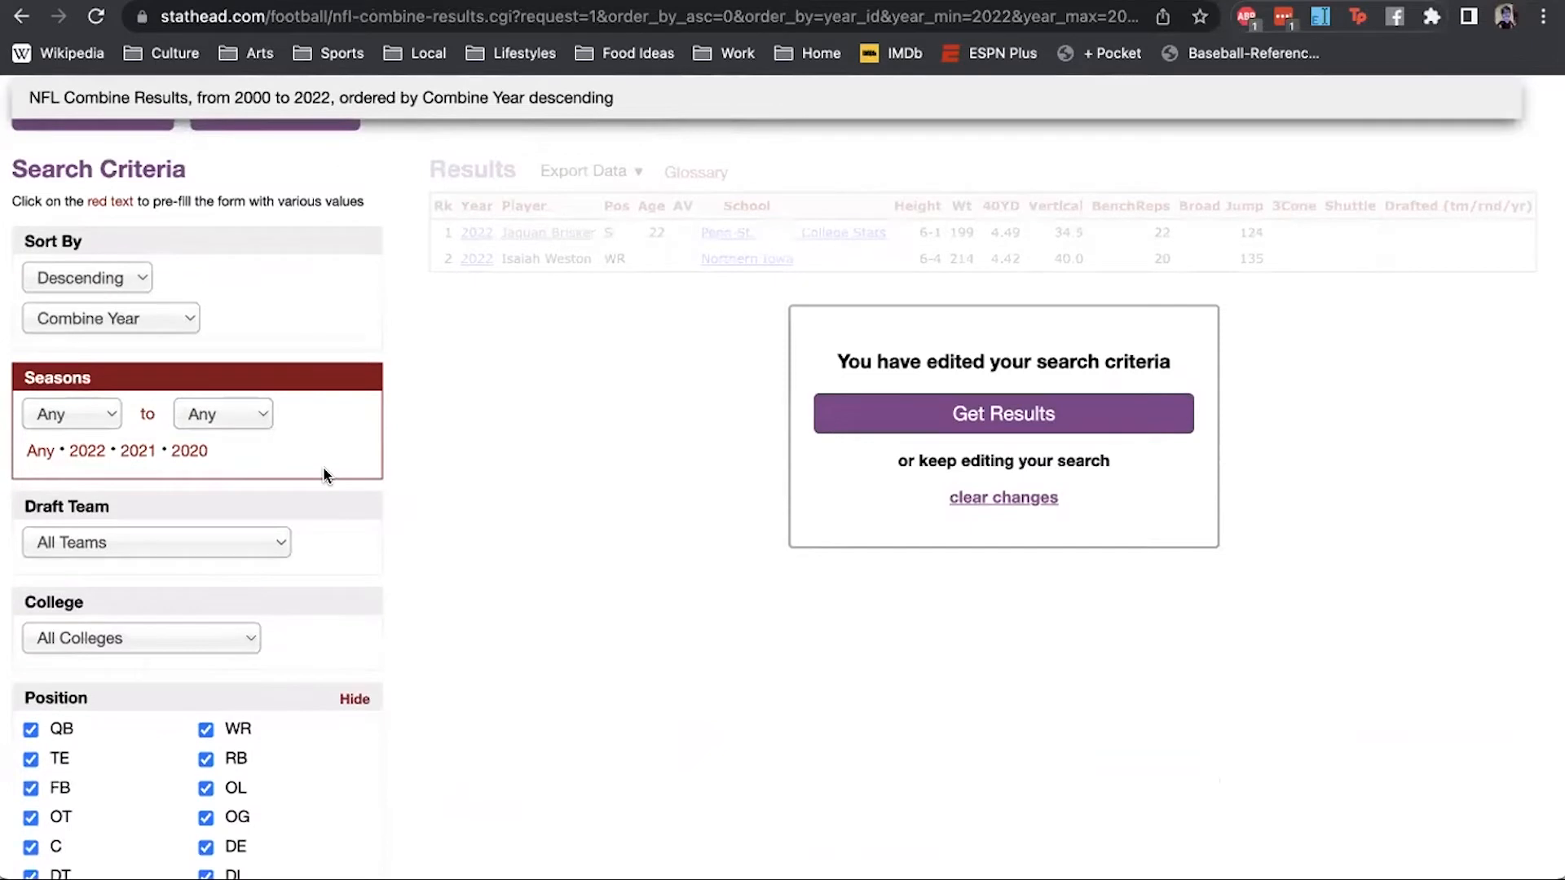
- Clear all selected positions and select only S
scroll(133, 412, down, 5)
scroll(134, 419, down, 3)
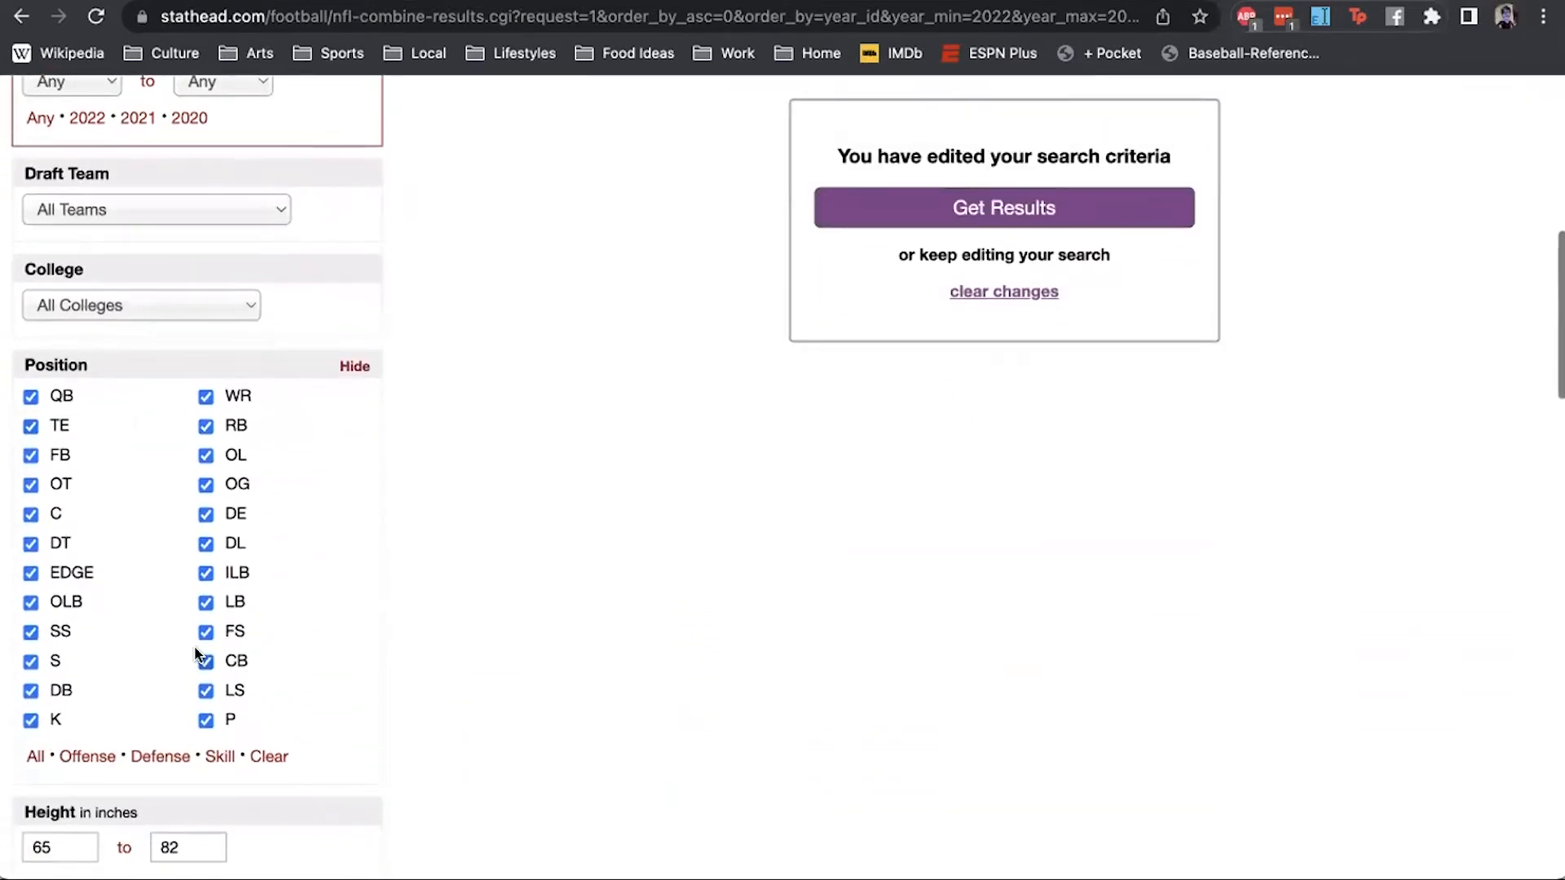
click(265, 758)
click(36, 655)
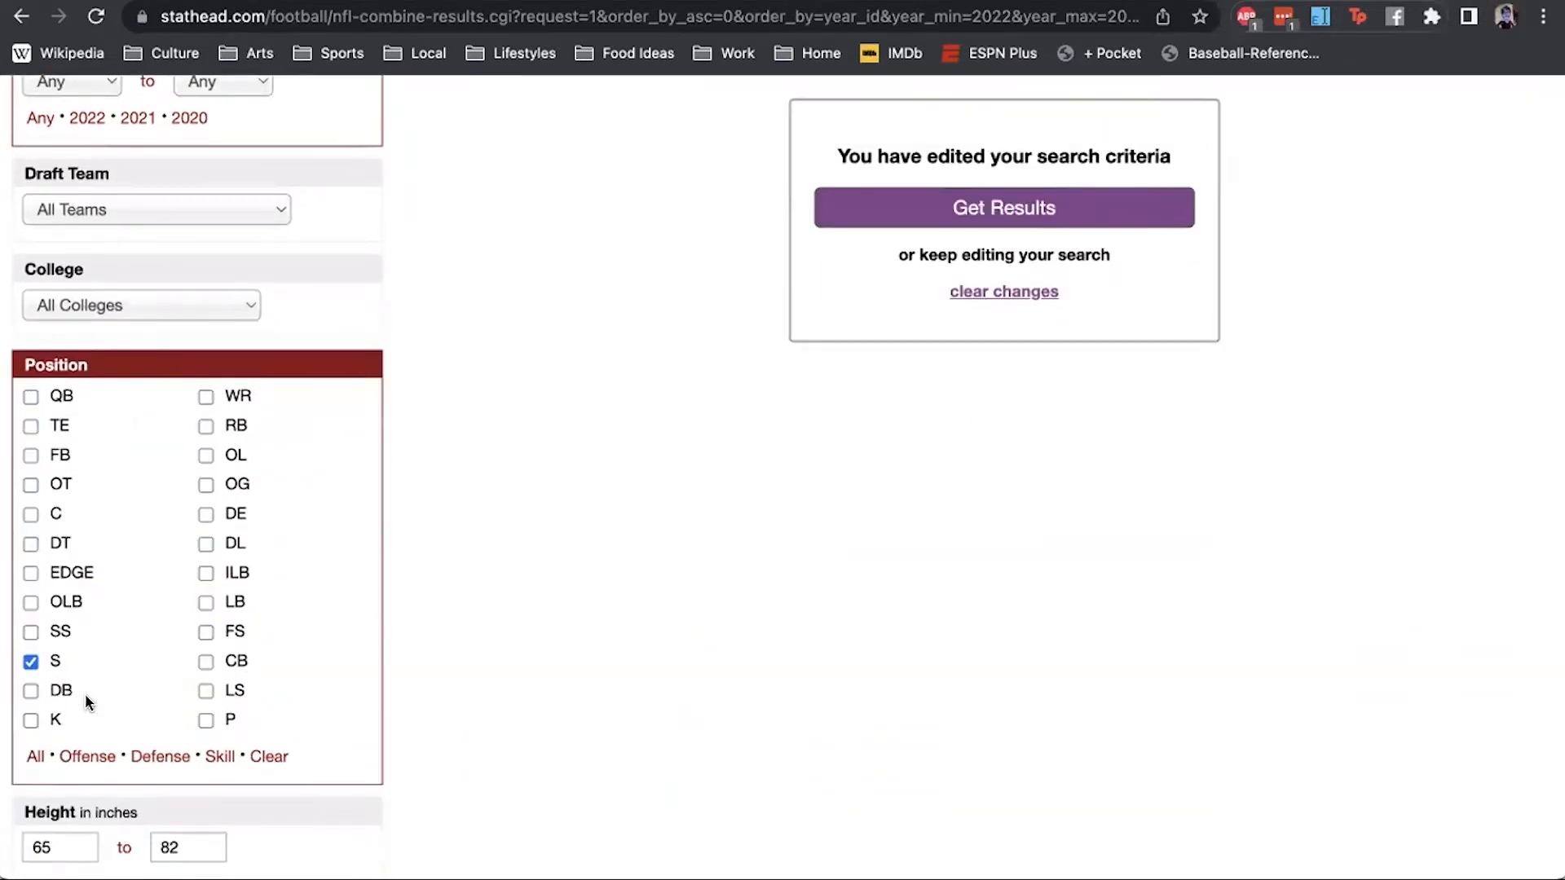
- Set the height range to 72 to 74 inches
scroll(85, 692, up, 8)
scroll(85, 693, down, 12)
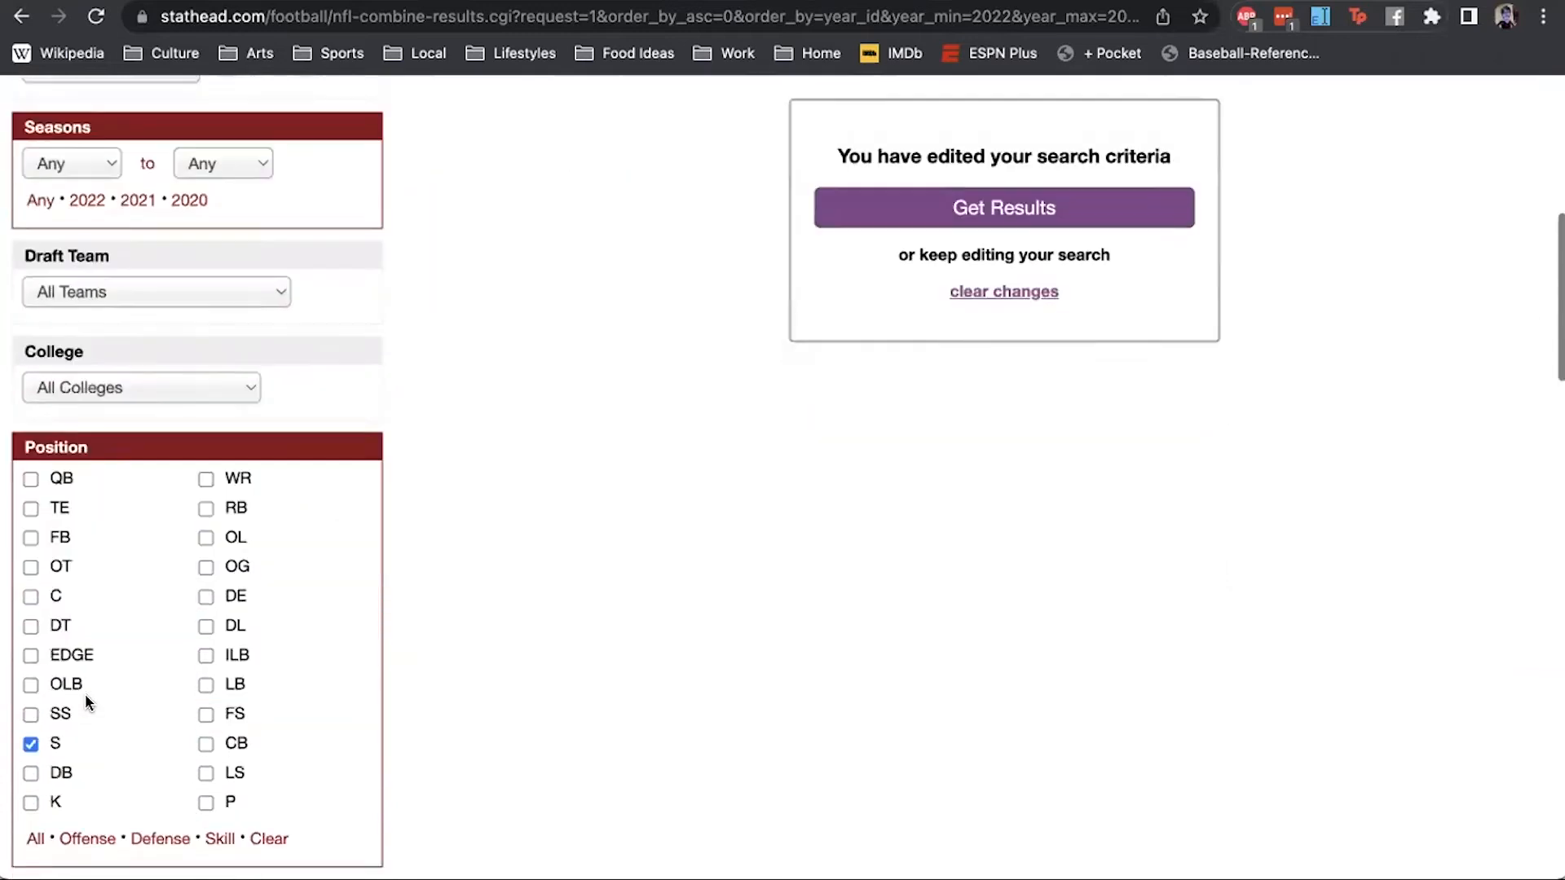
double_click(71, 681)
text(72)
key(Tab)
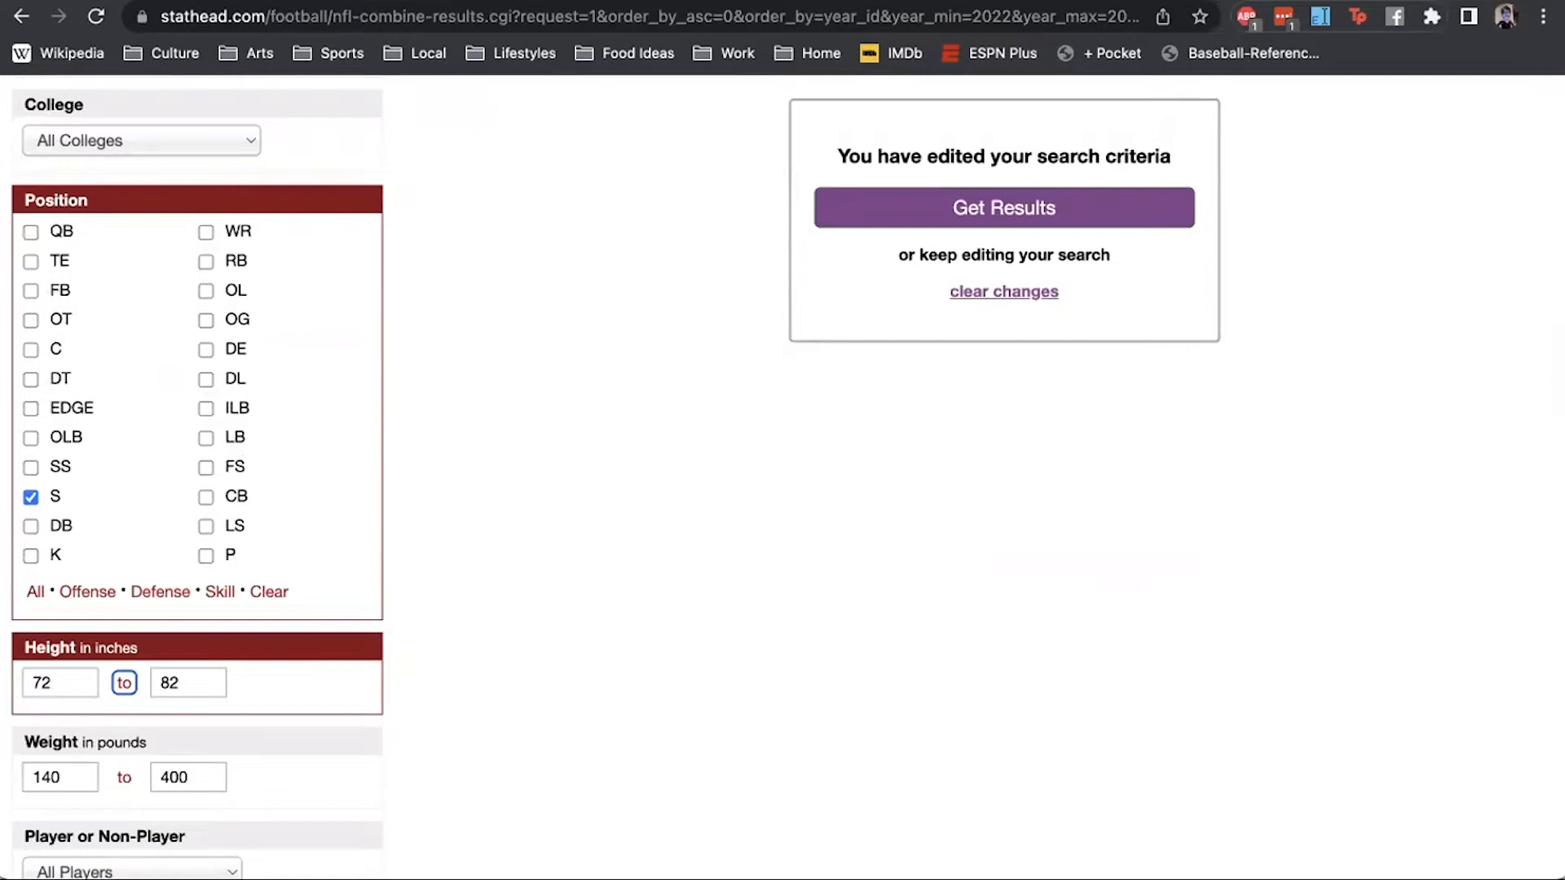
key(Tab)
text(74)
- Set the weight range to 195 to 205 pounds and get the results
double_click(80, 775)
scroll(79, 775, up, 15)
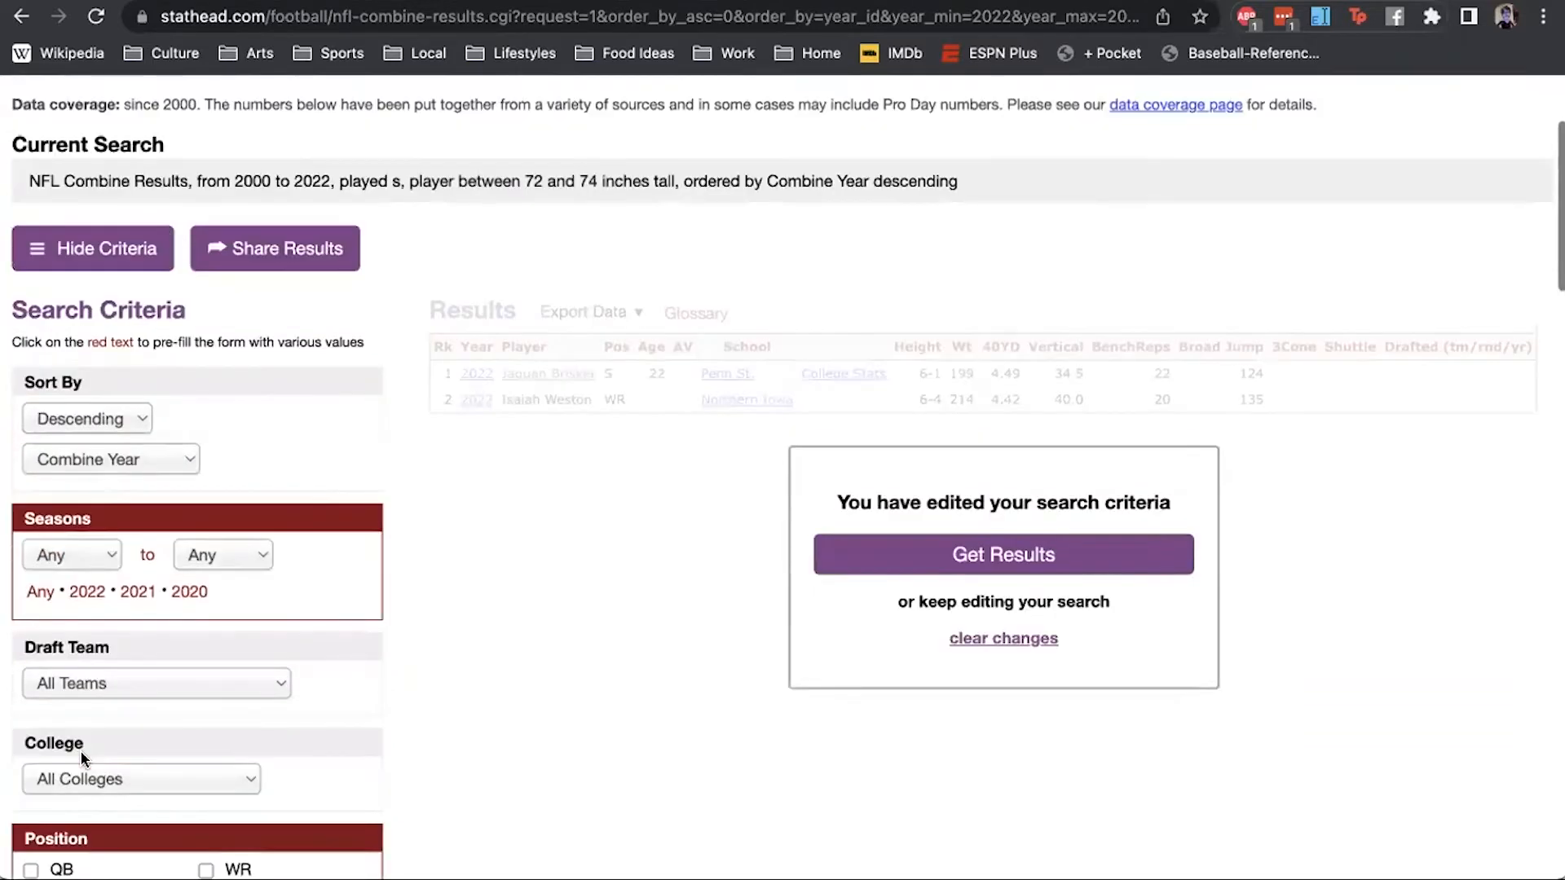
scroll(79, 750, down, 15)
text(195)
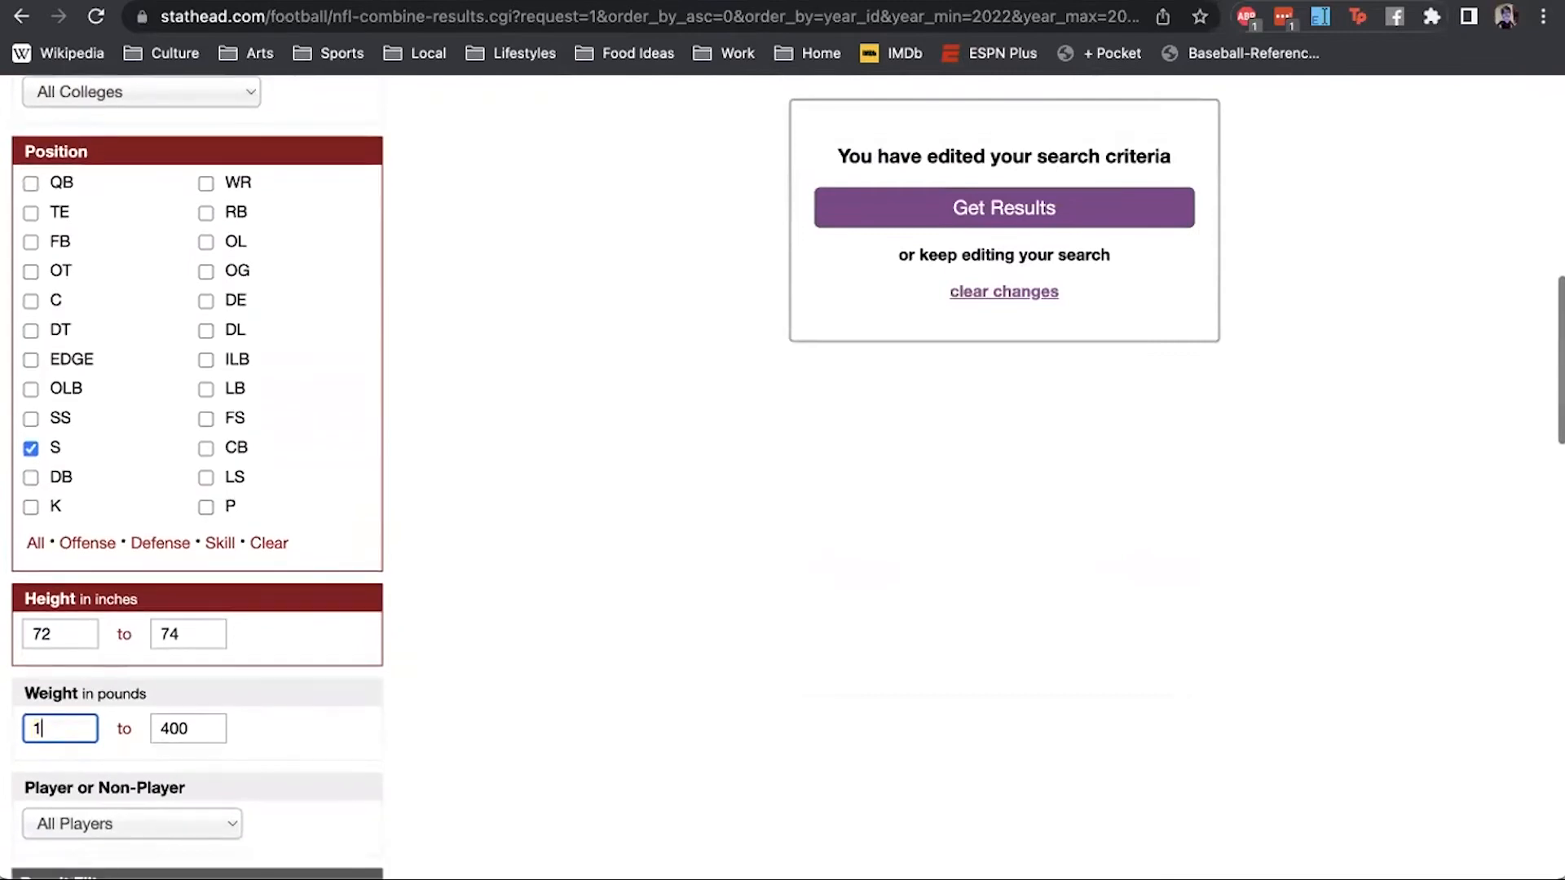
key(Tab)
key(Tab)
text(205)
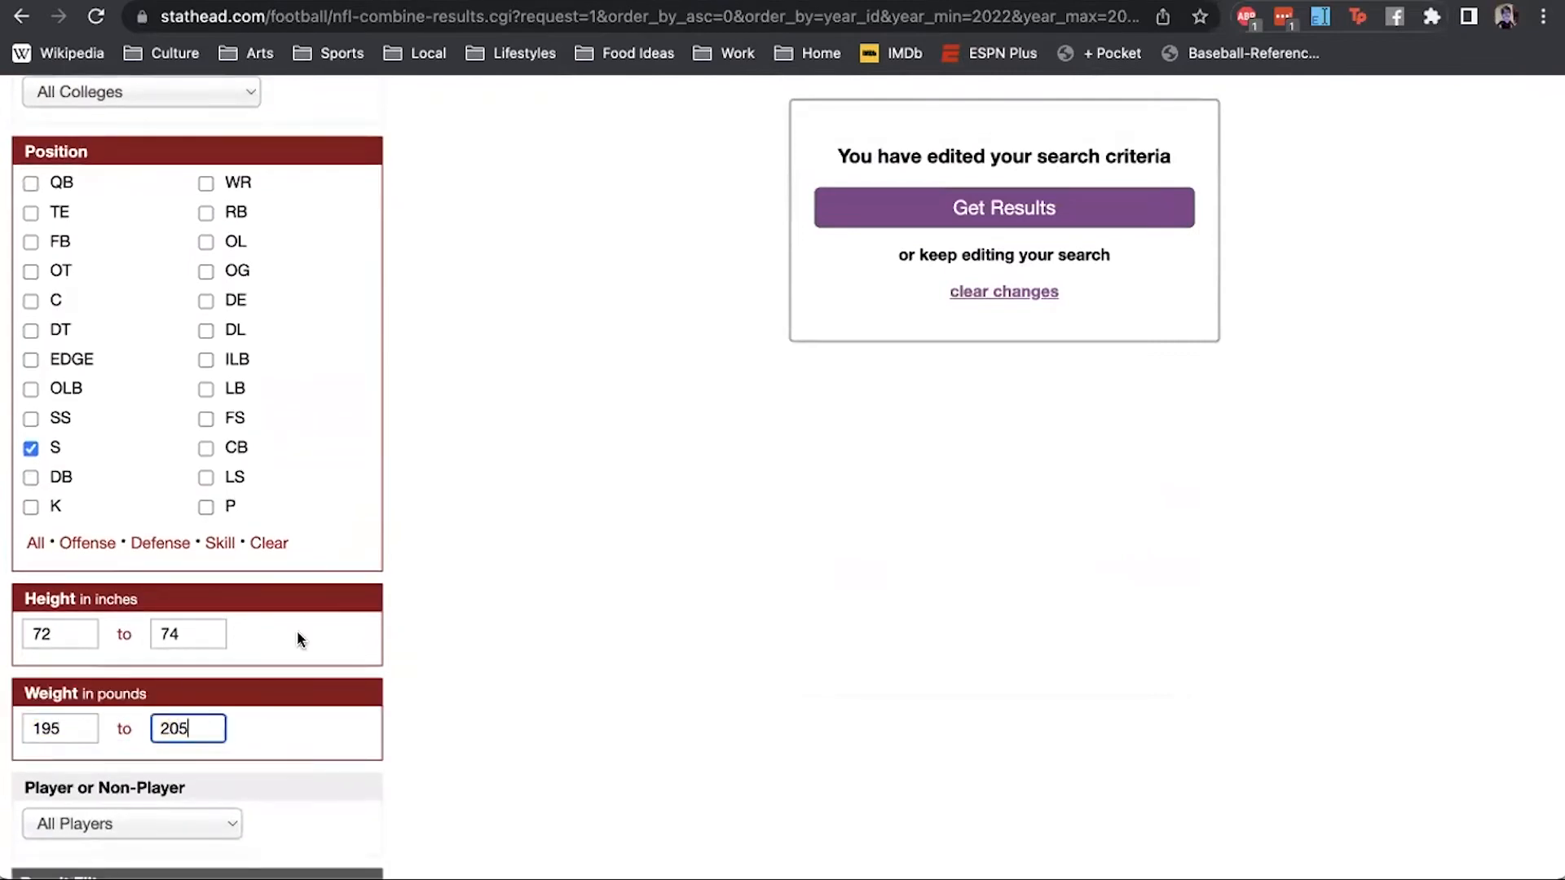
scroll(471, 585, up, 10)
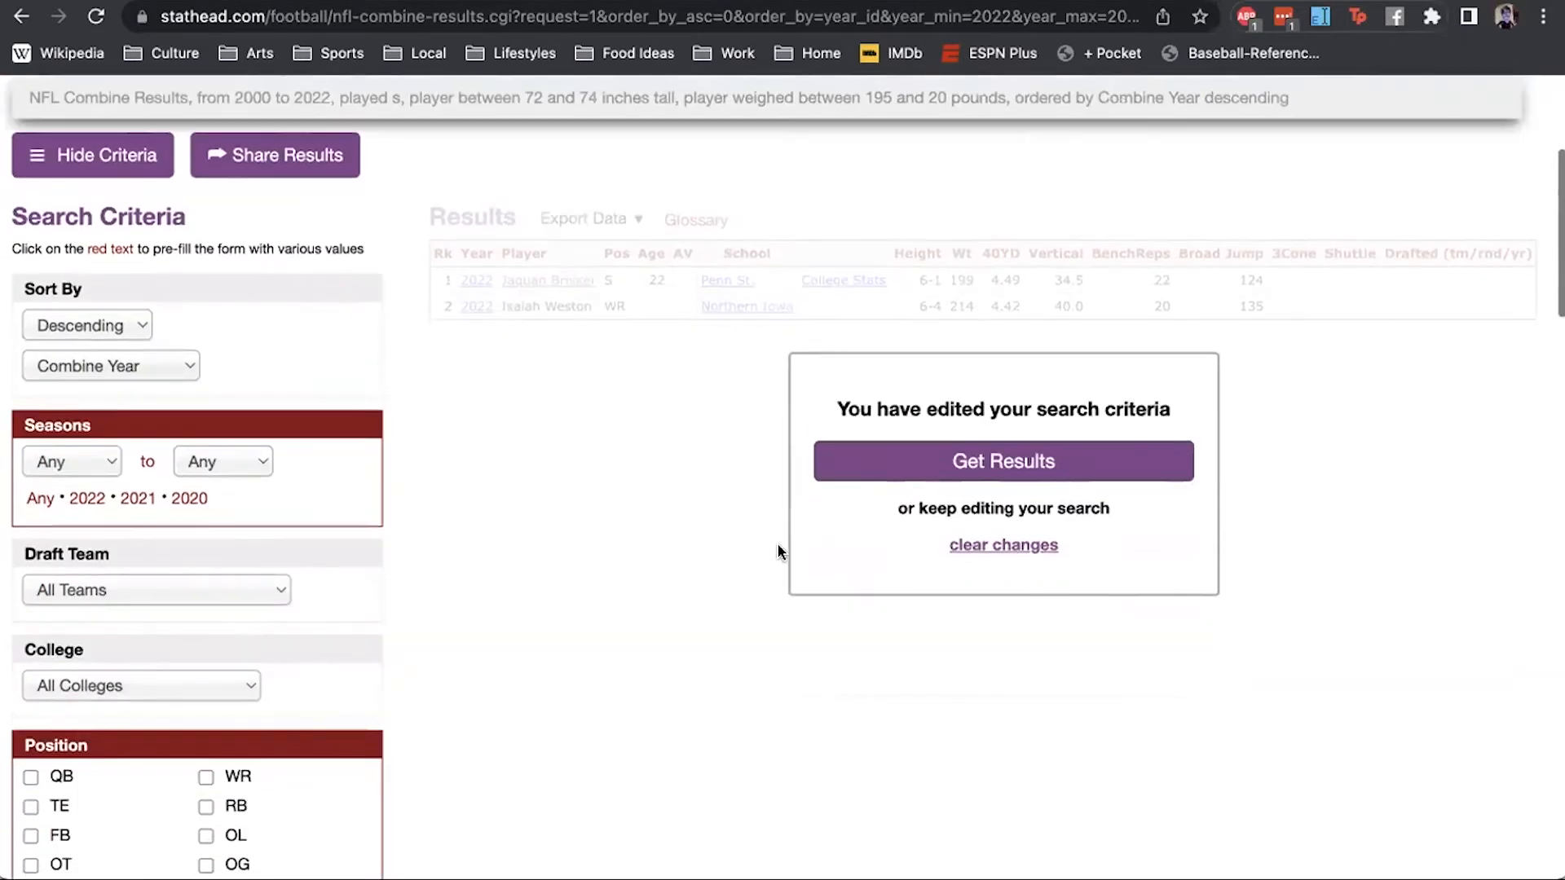
click(892, 444)
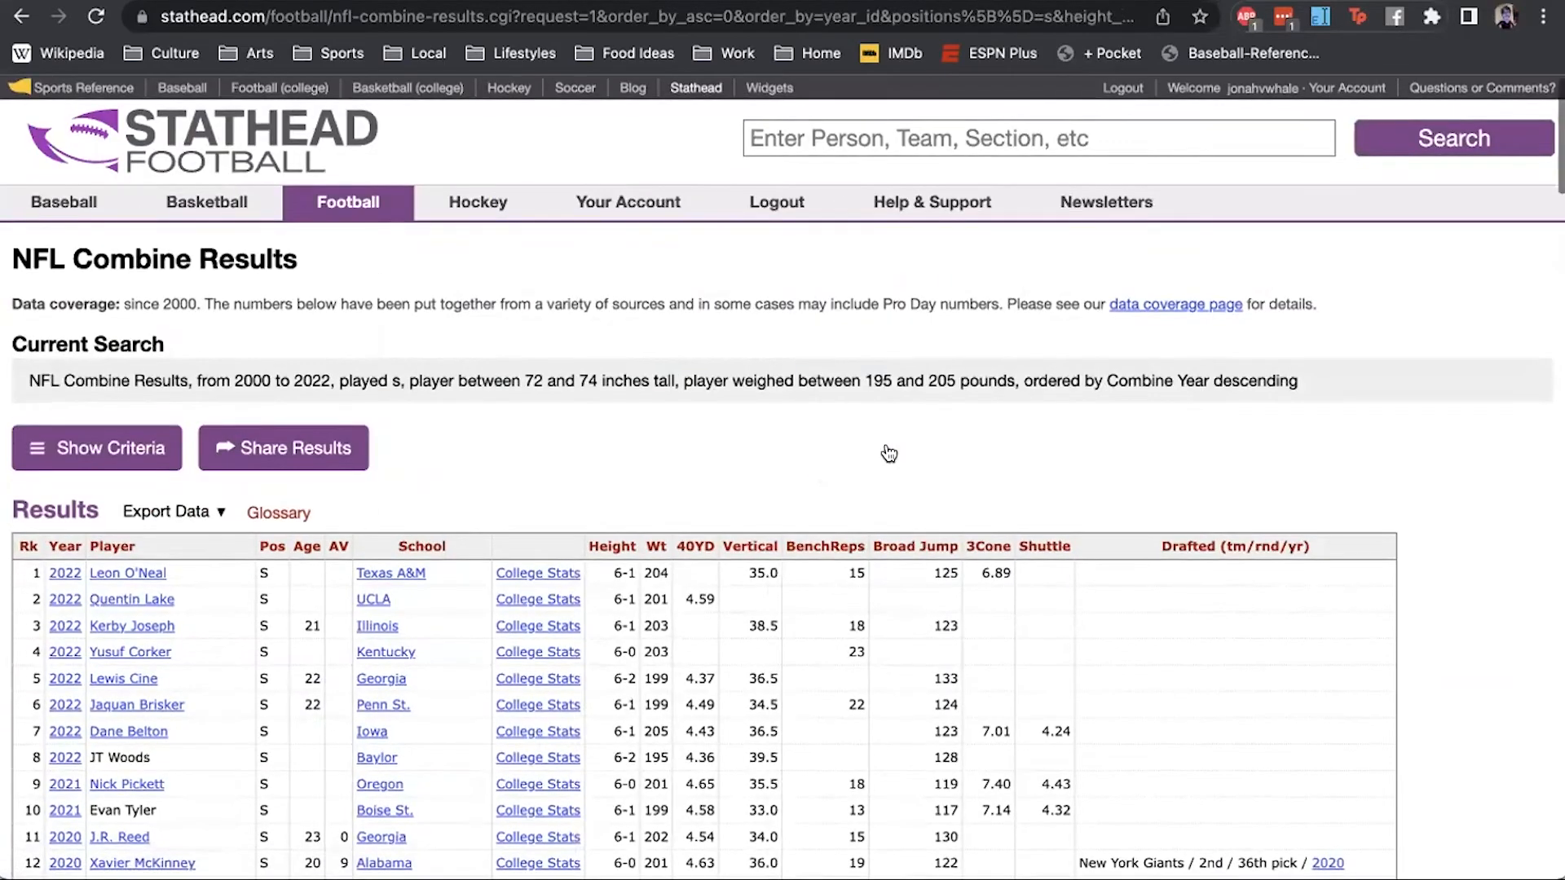
- Look through the results table for the safeties' combine numbers, career value and draft details across the years
scroll(889, 453, down, 5)
scroll(888, 453, down, 15)
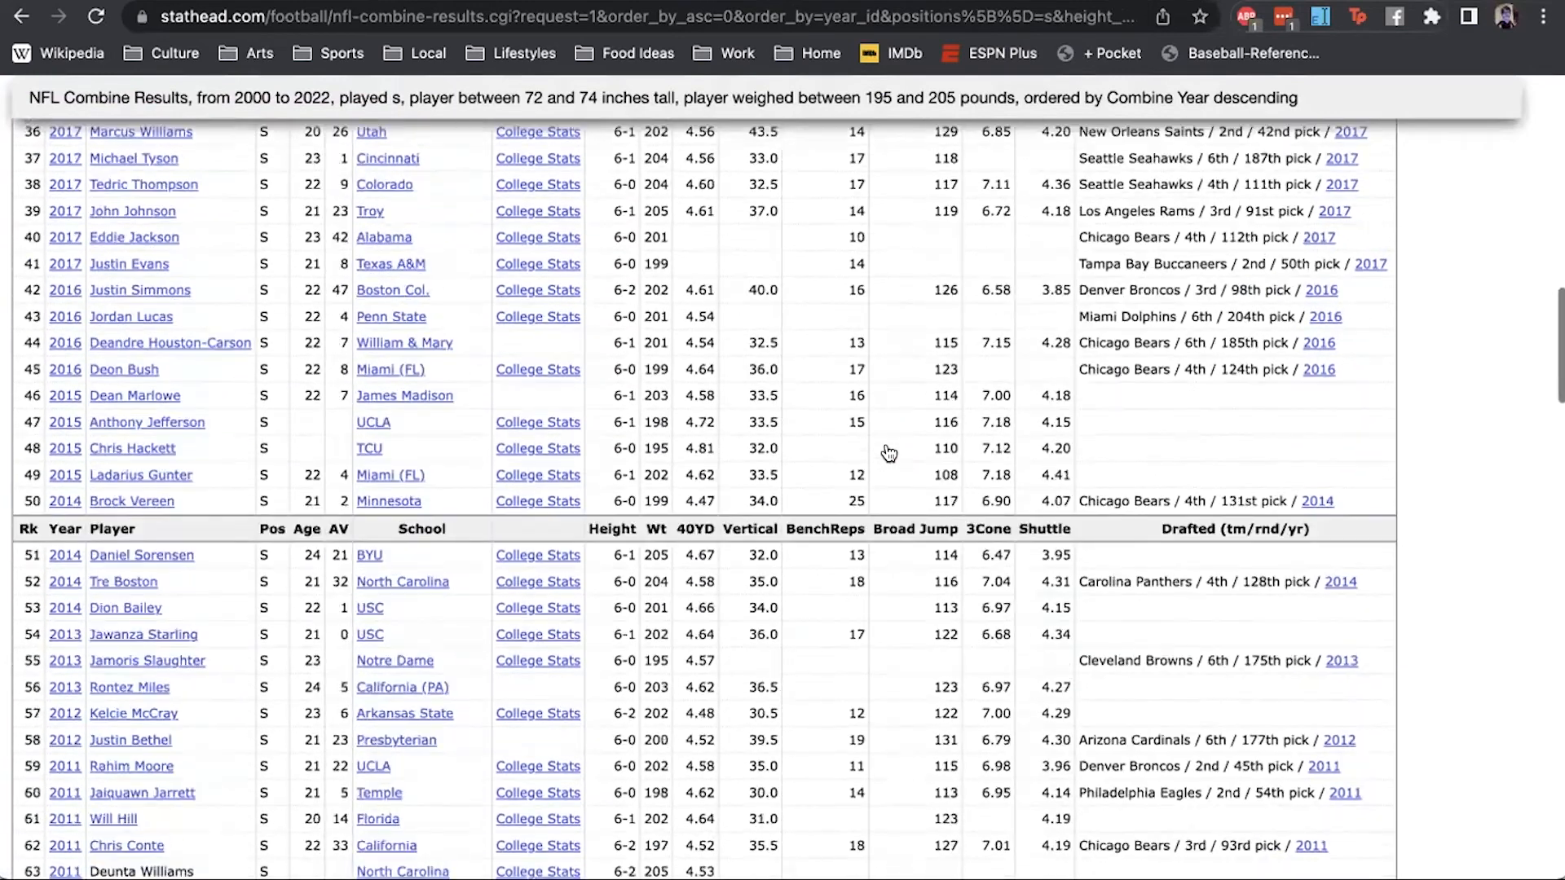
scroll(888, 453, up, 5)
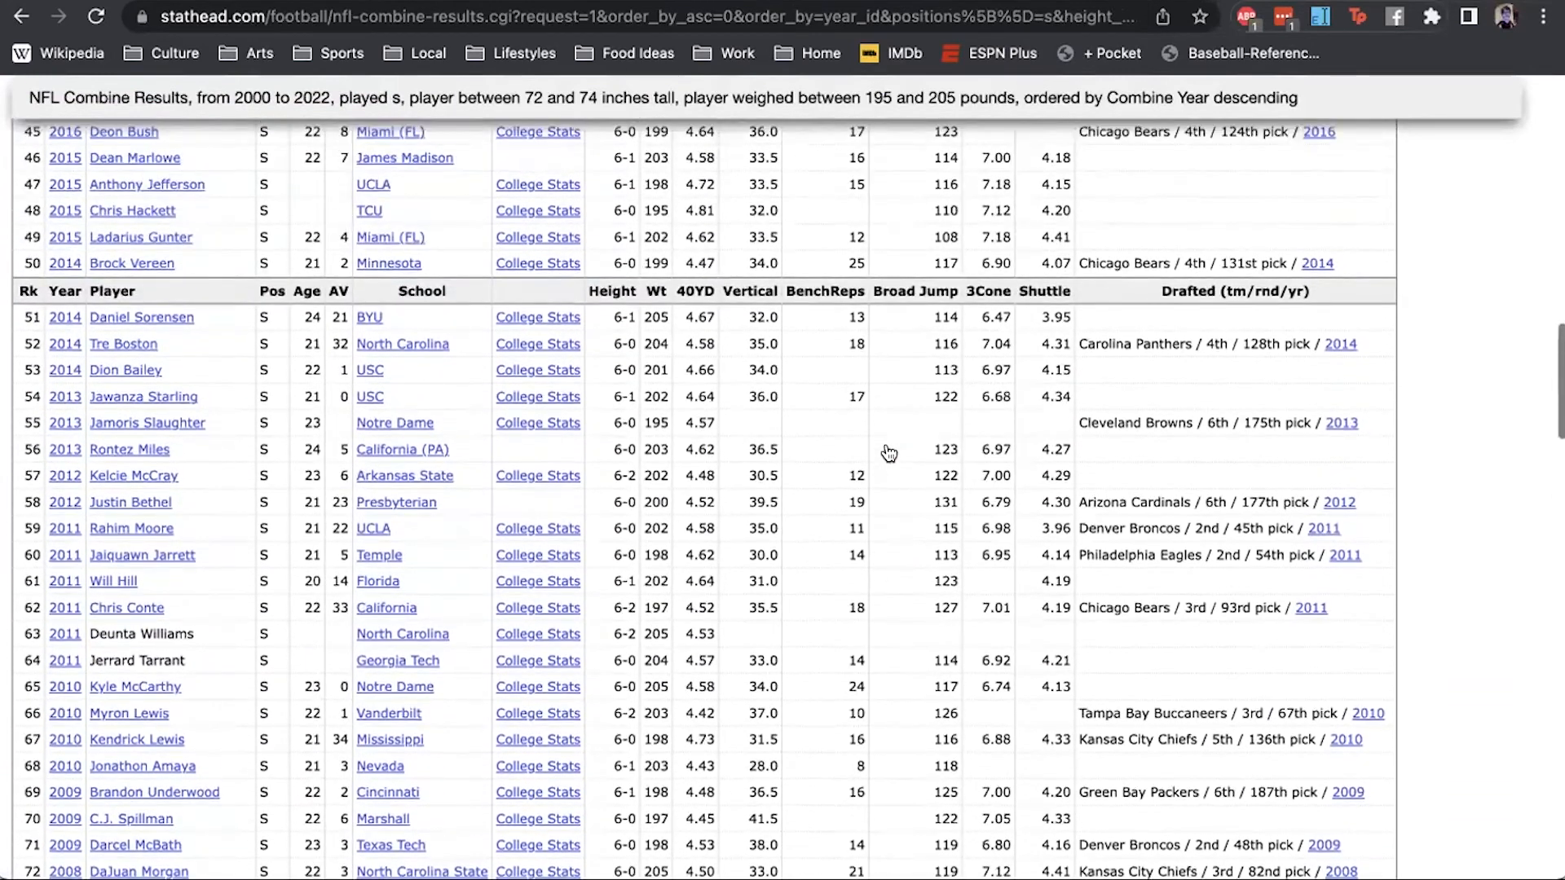
scroll(889, 453, up, 3)
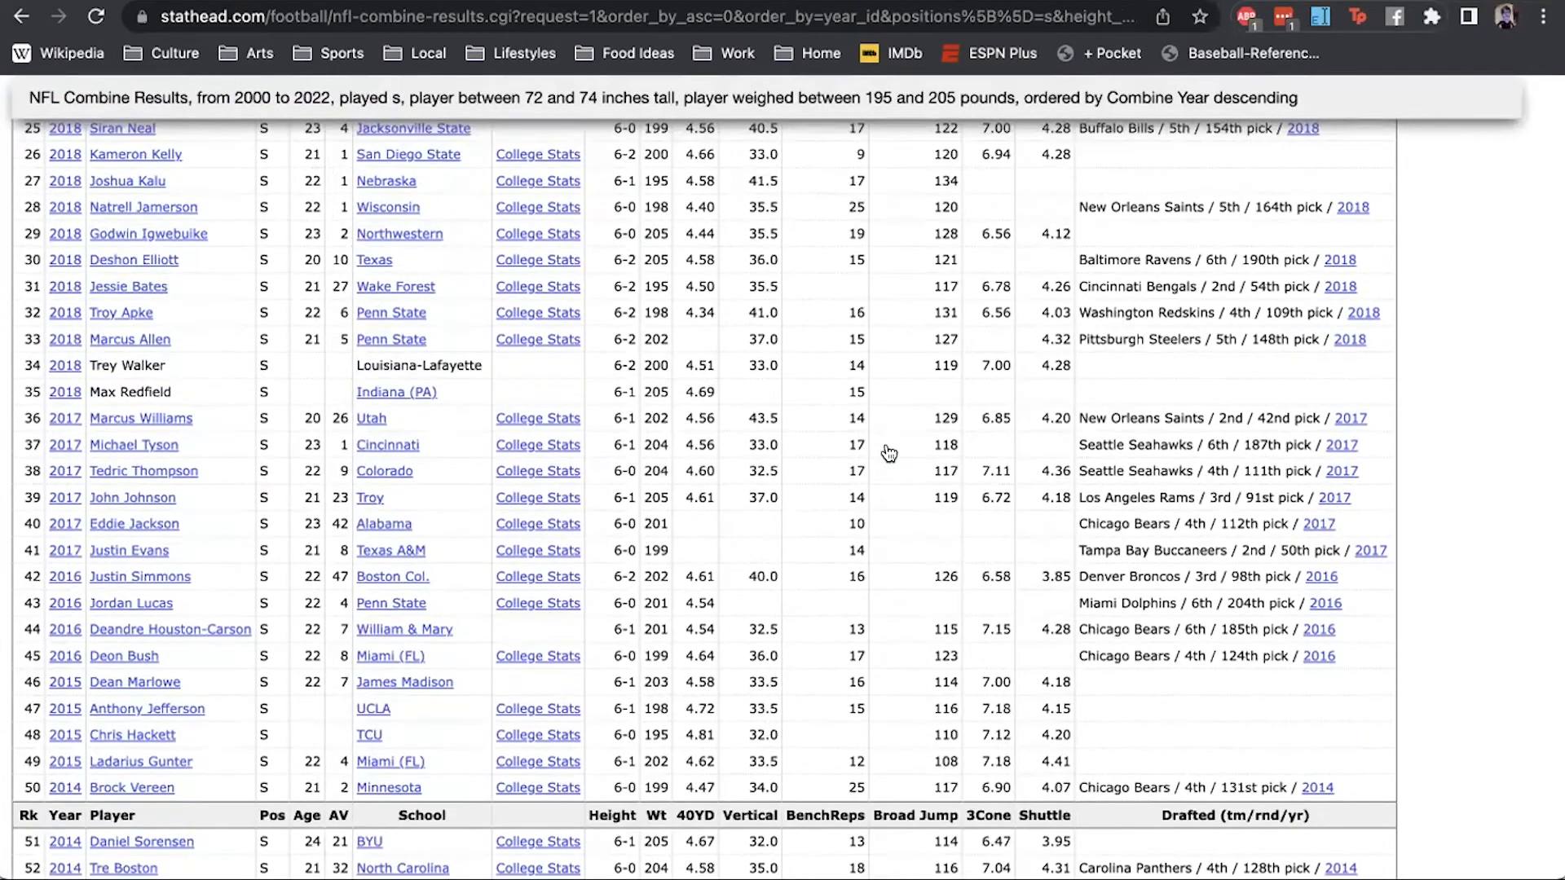
scroll(888, 454, up, 12)
scroll(884, 454, down, 1)
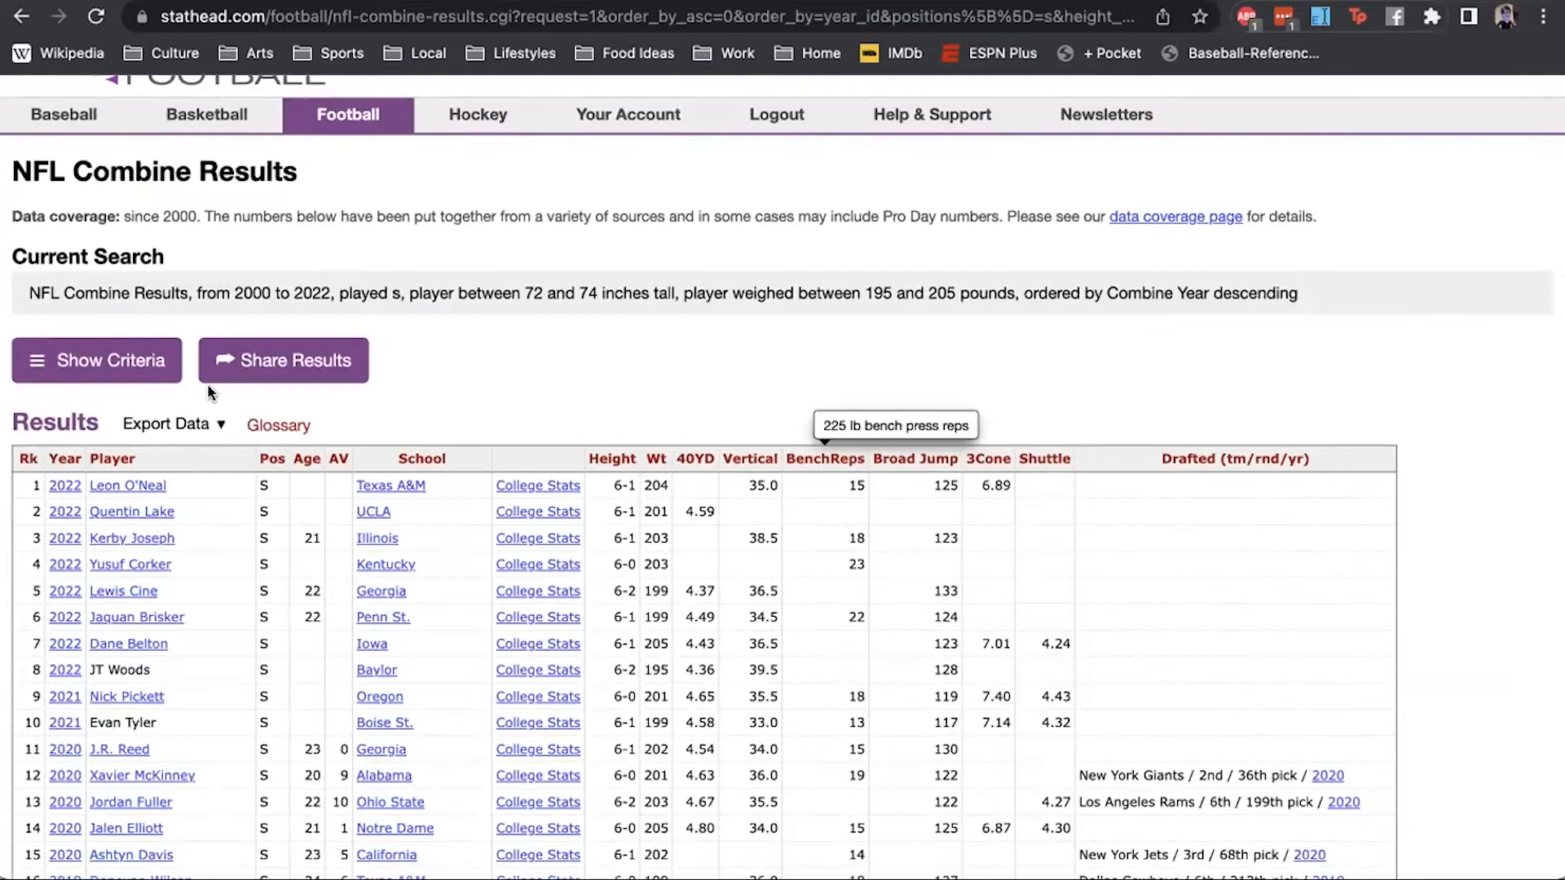
- Show the search criteria again and add a 40 Yd Dash result filter of <= 4.5
click(143, 361)
scroll(148, 413, down, 10)
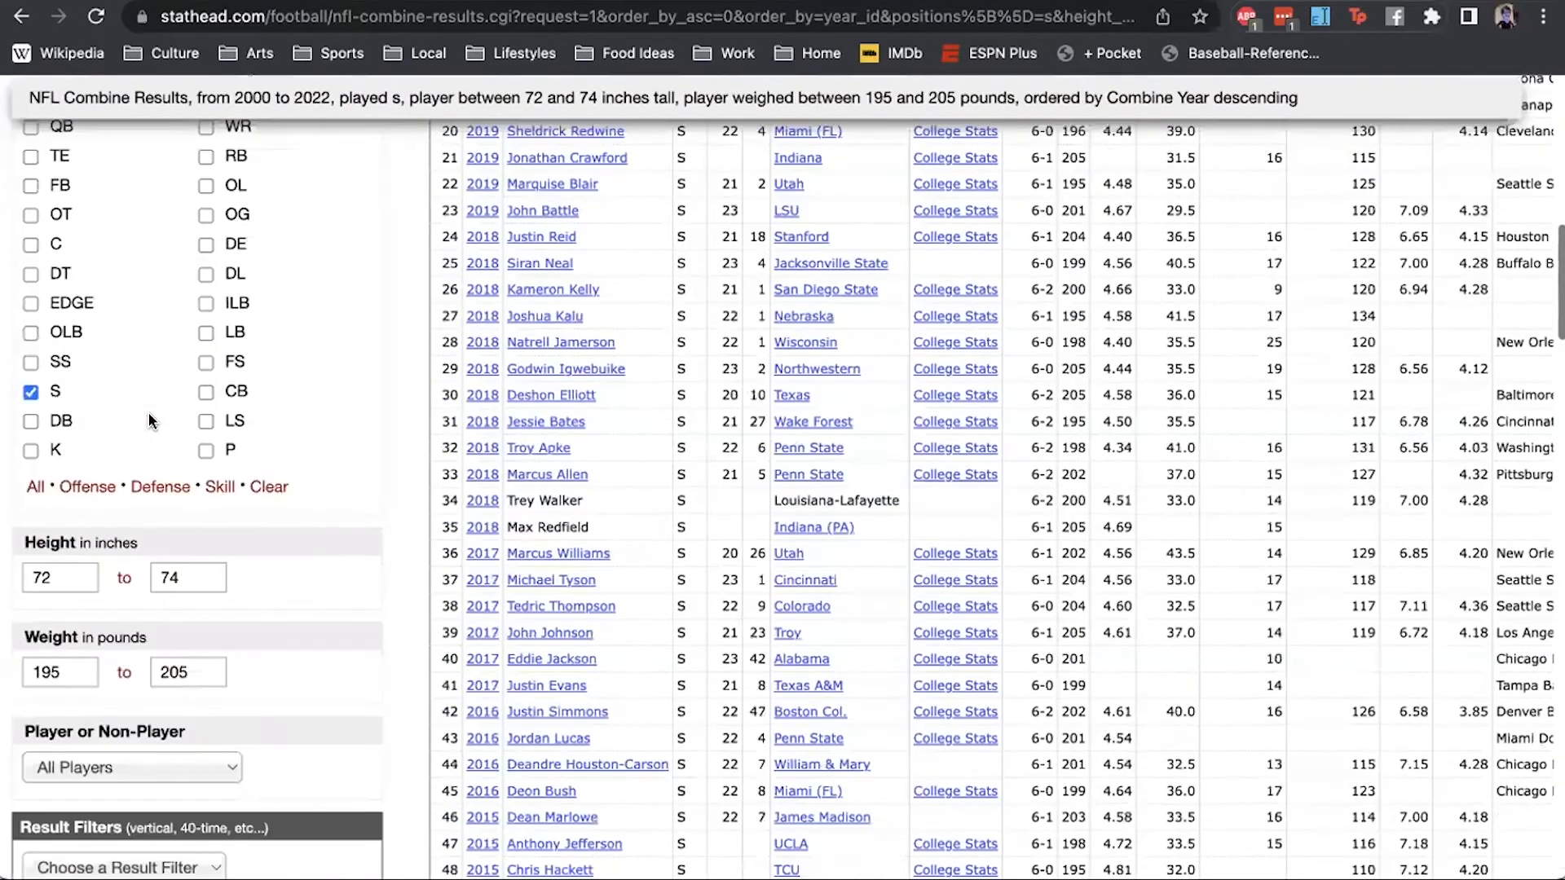
scroll(148, 412, down, 6)
click(142, 397)
click(120, 415)
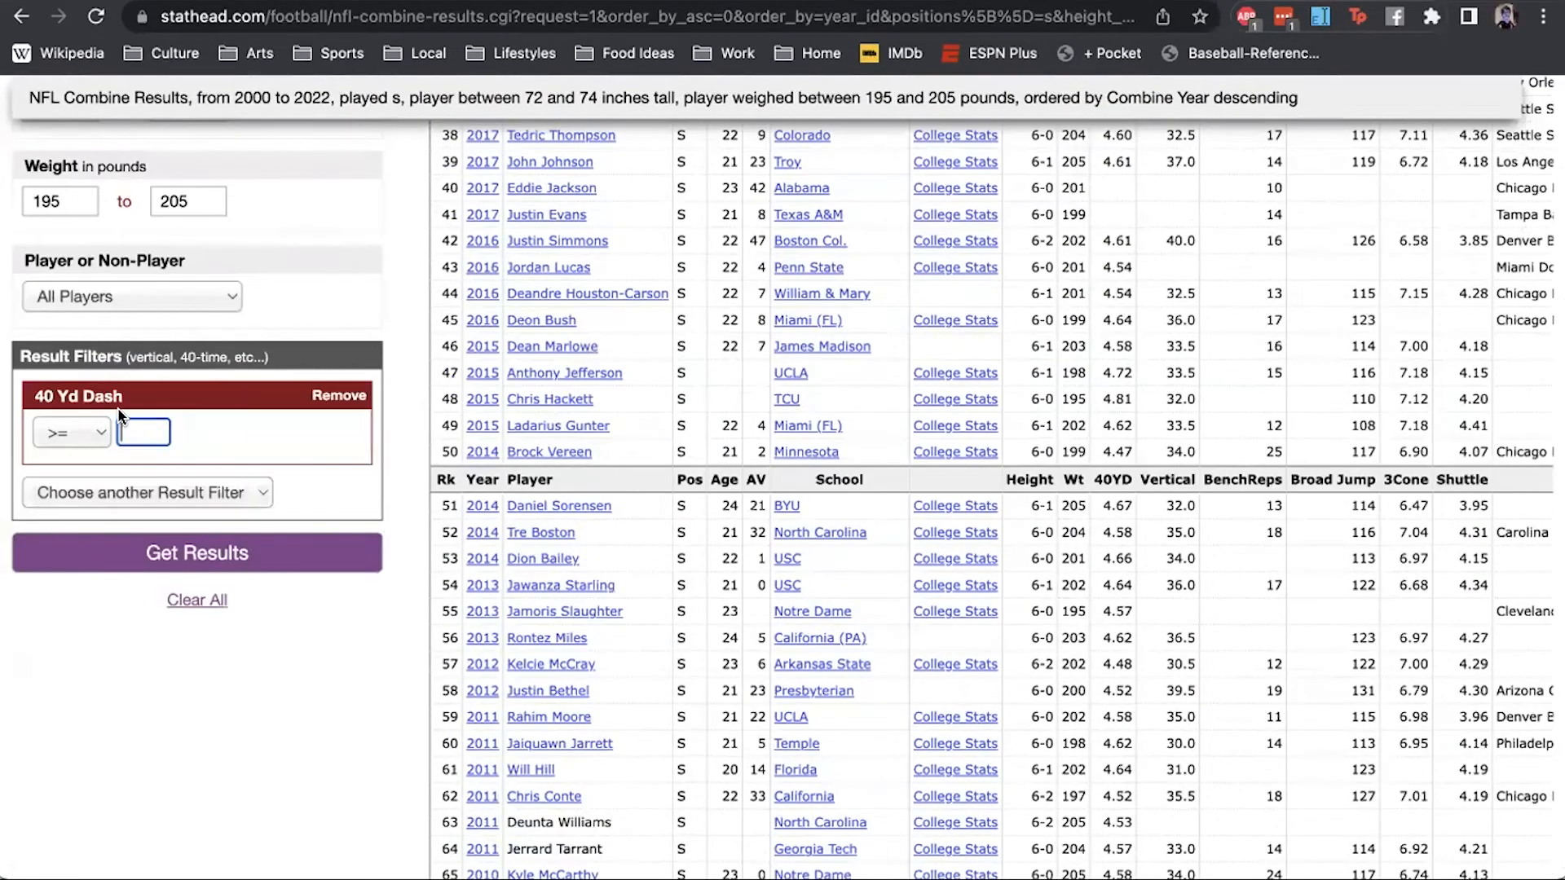
click(84, 432)
click(85, 437)
click(85, 440)
click(75, 459)
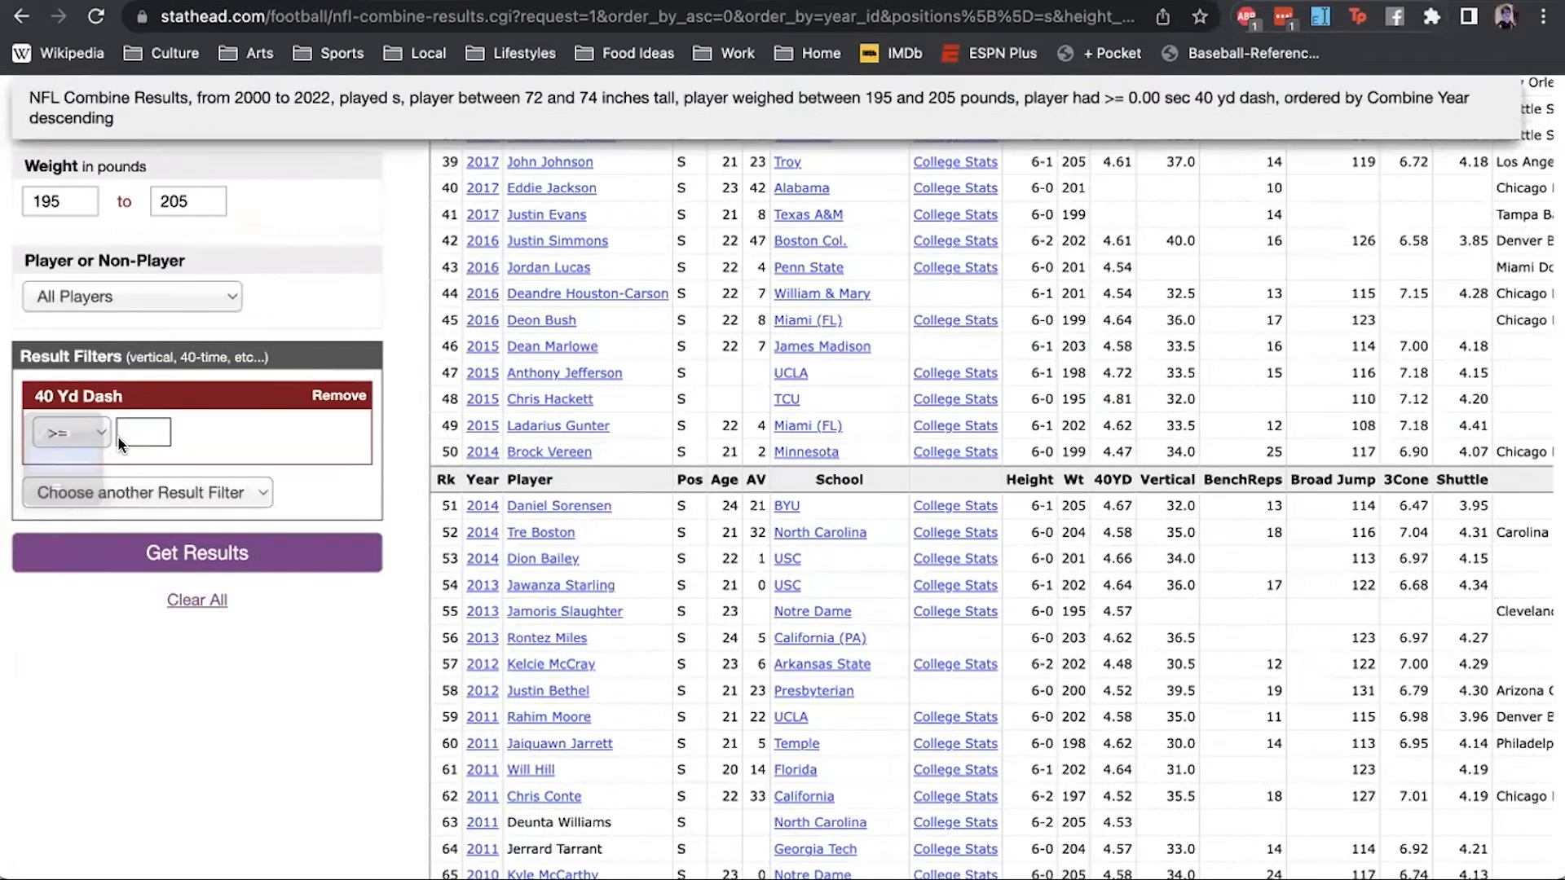
click(130, 434)
text(4.5)
- Add a Bench Press Reps result filter of >= 20 and get the results
click(59, 491)
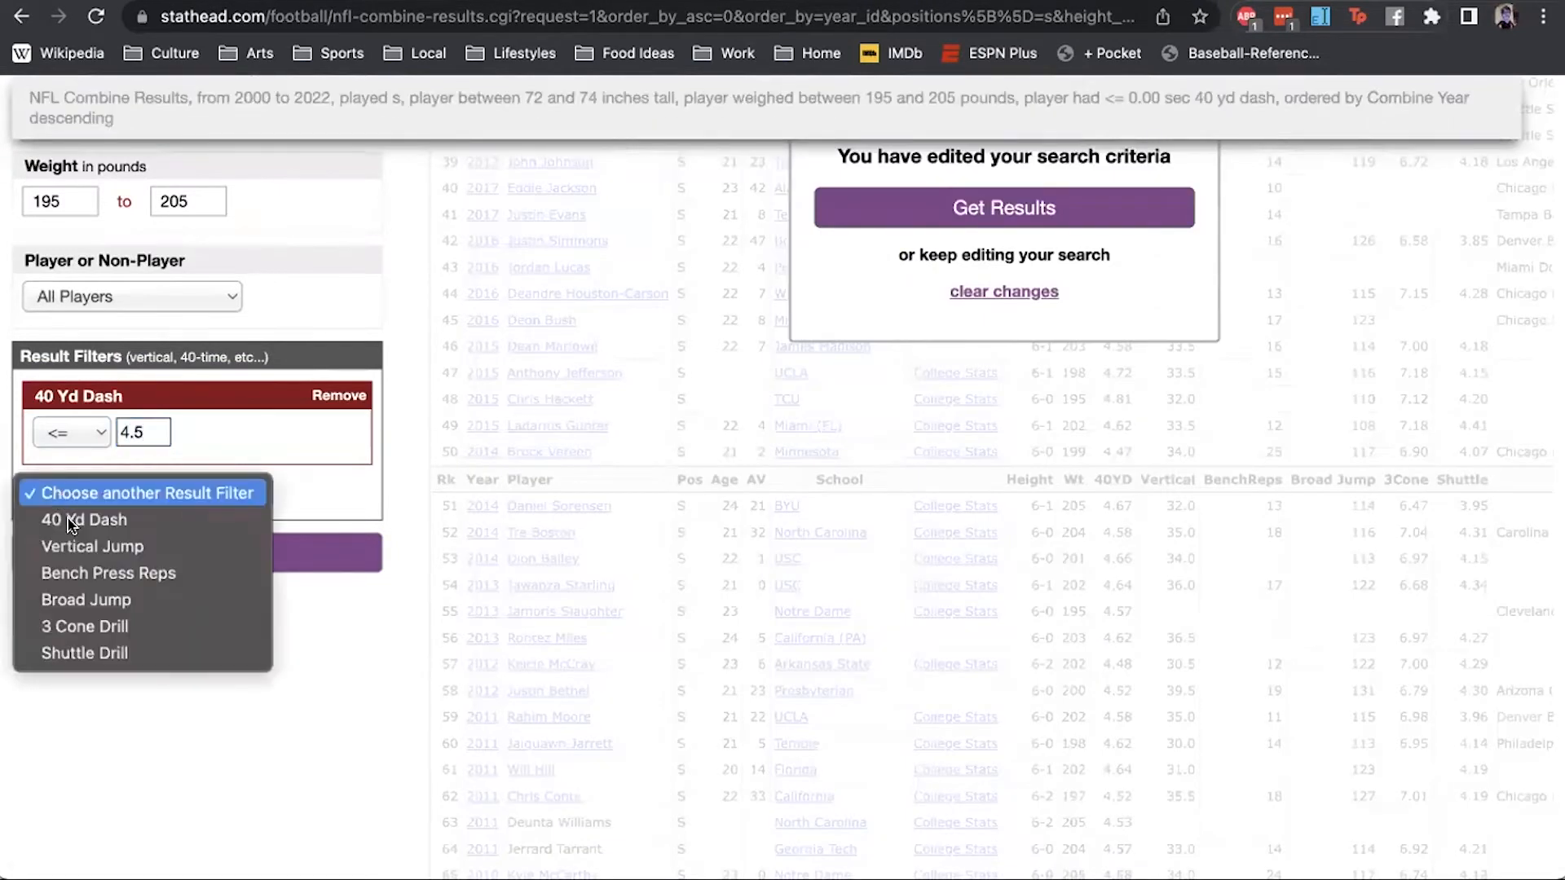
click(109, 573)
text(15)
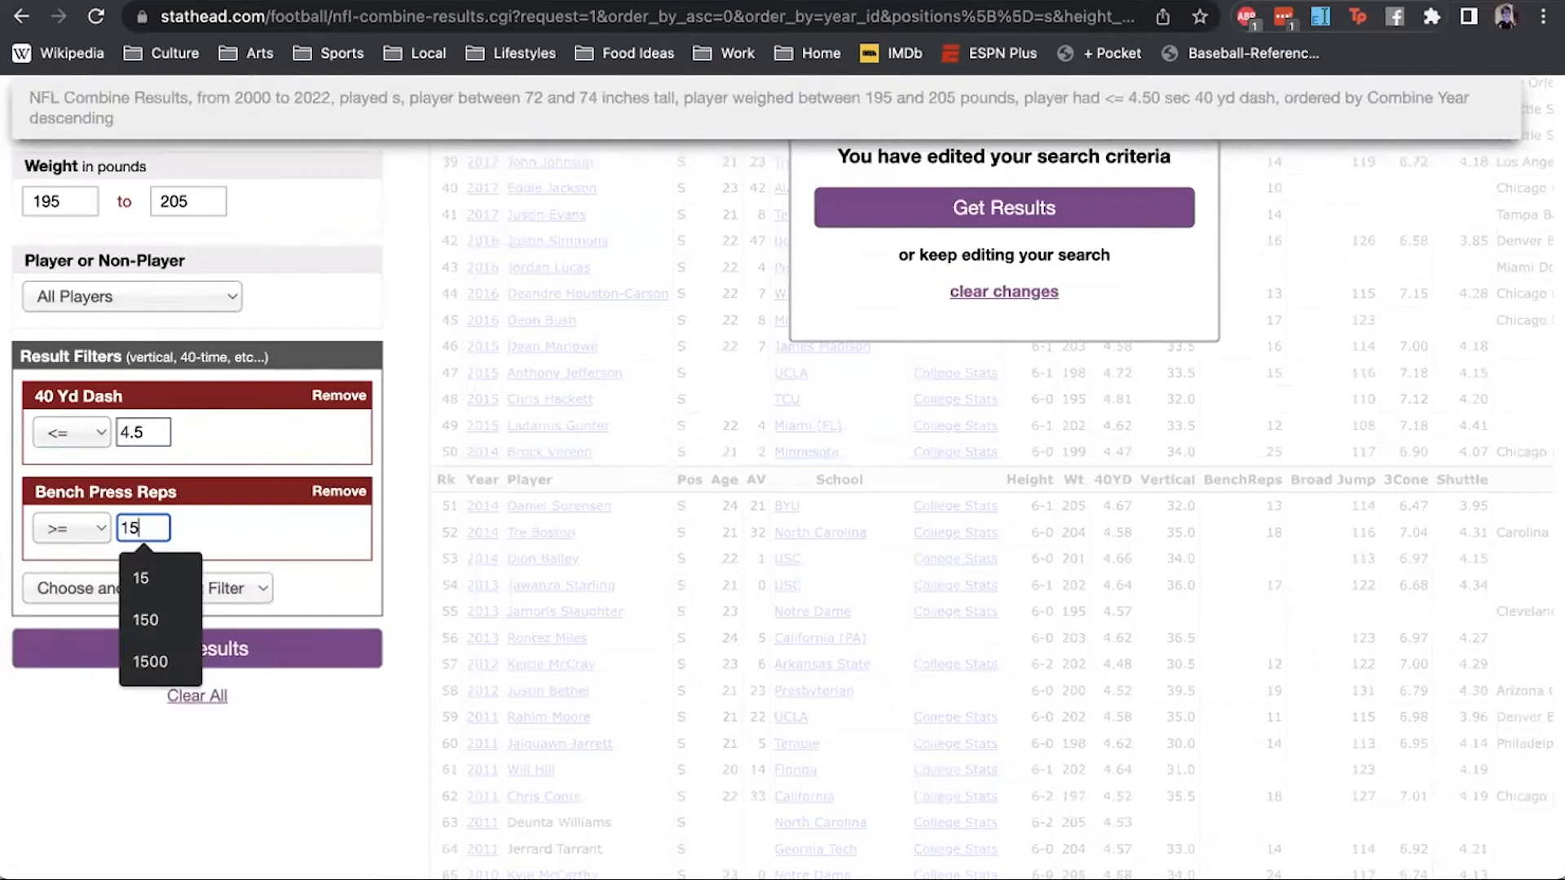
key(BackSpace)
key(BackSpace)
text(2)
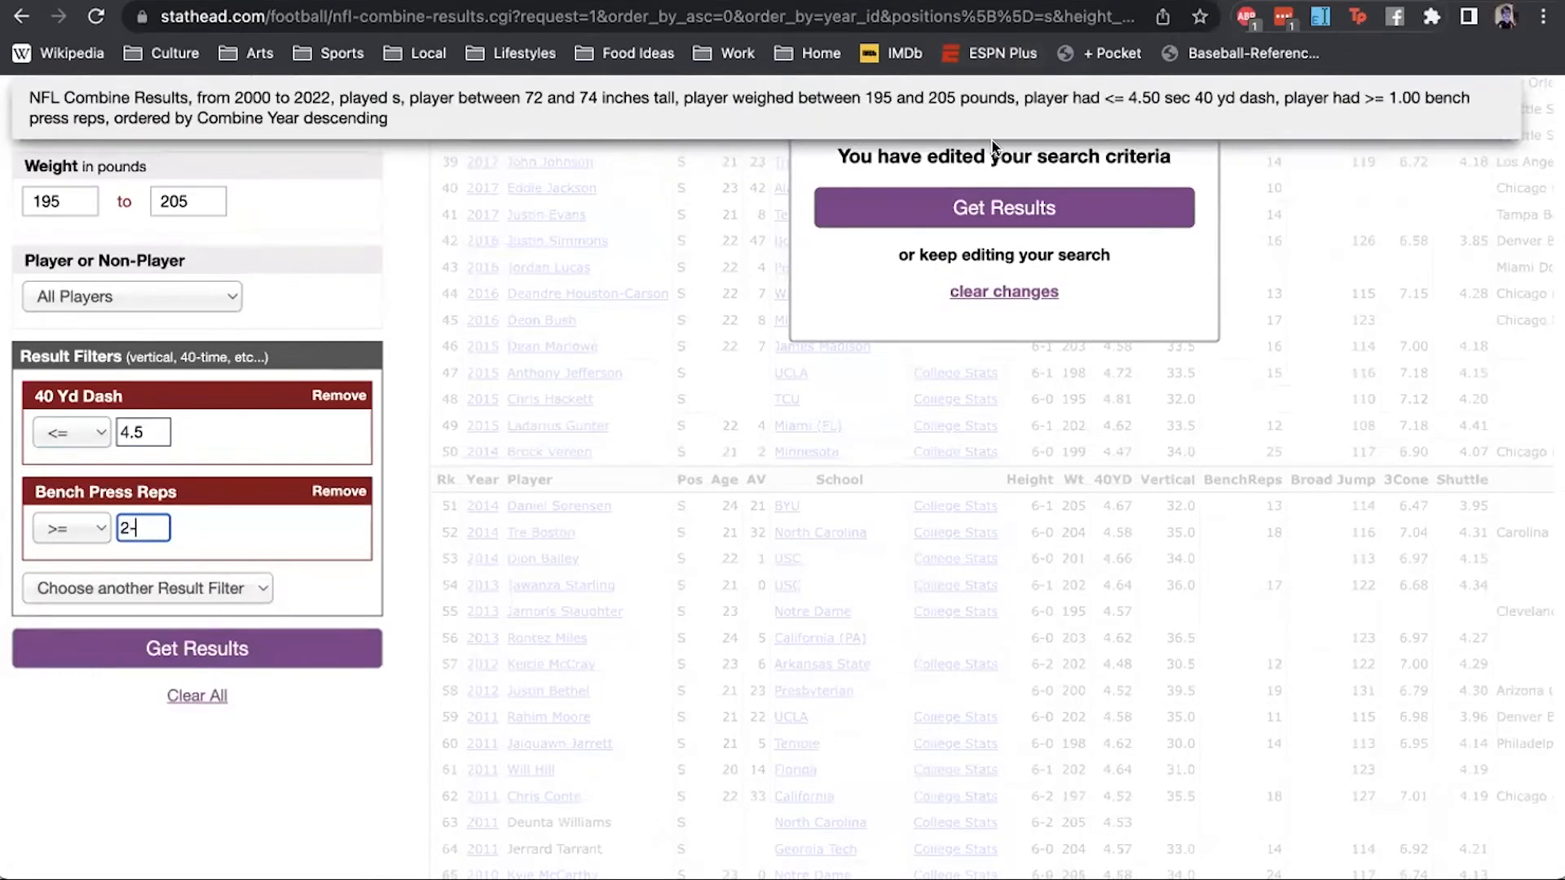
text(0)
click(925, 199)
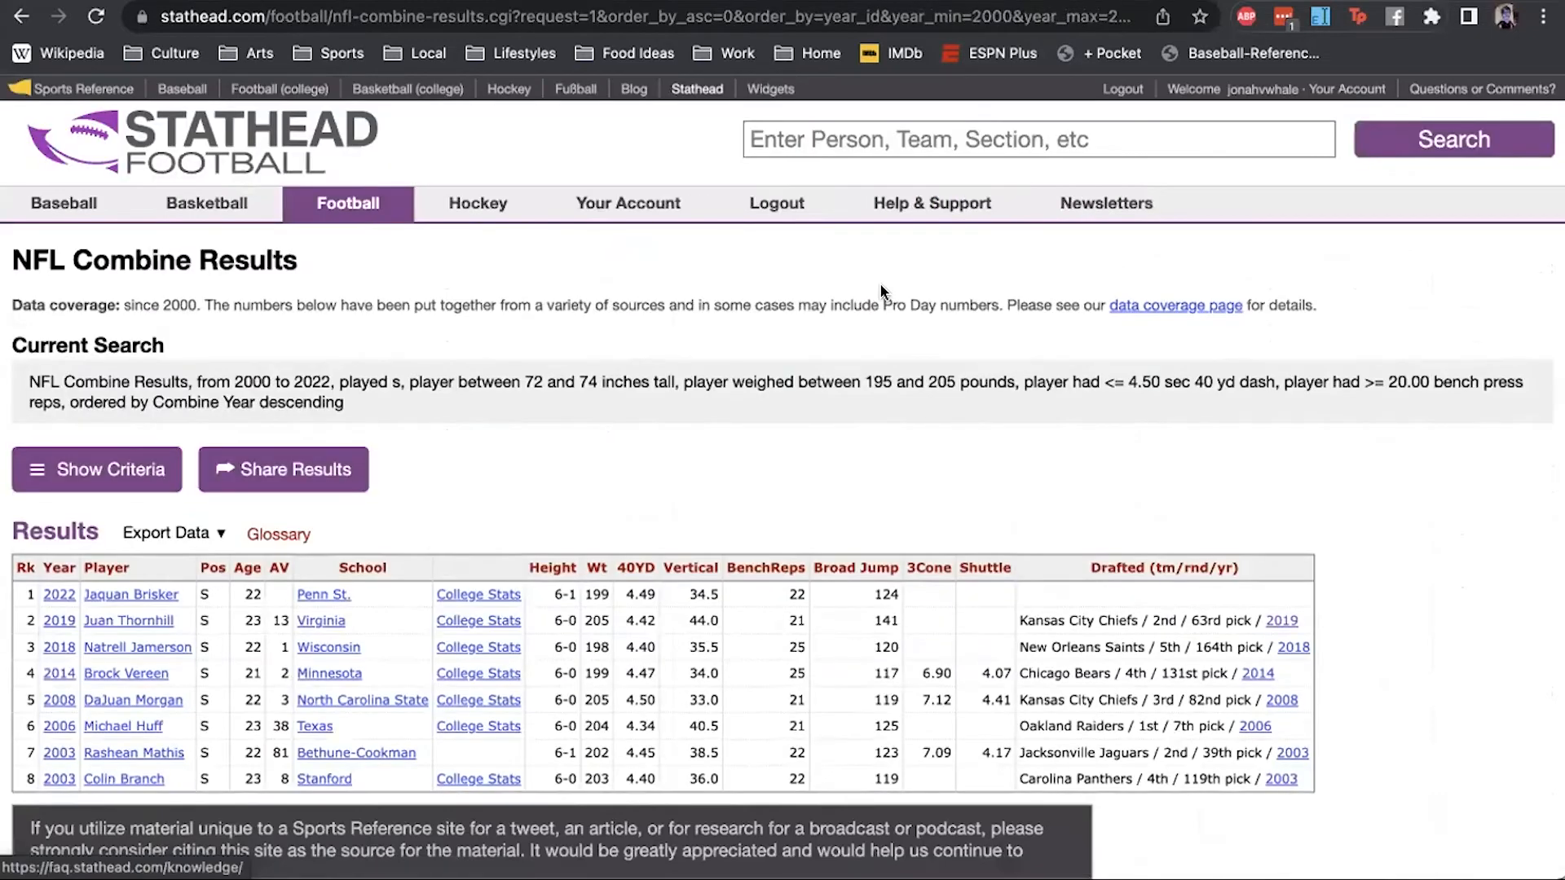
- Open the College Stats page of the Penn St. safety in the filtered results
scroll(880, 285, down, 2)
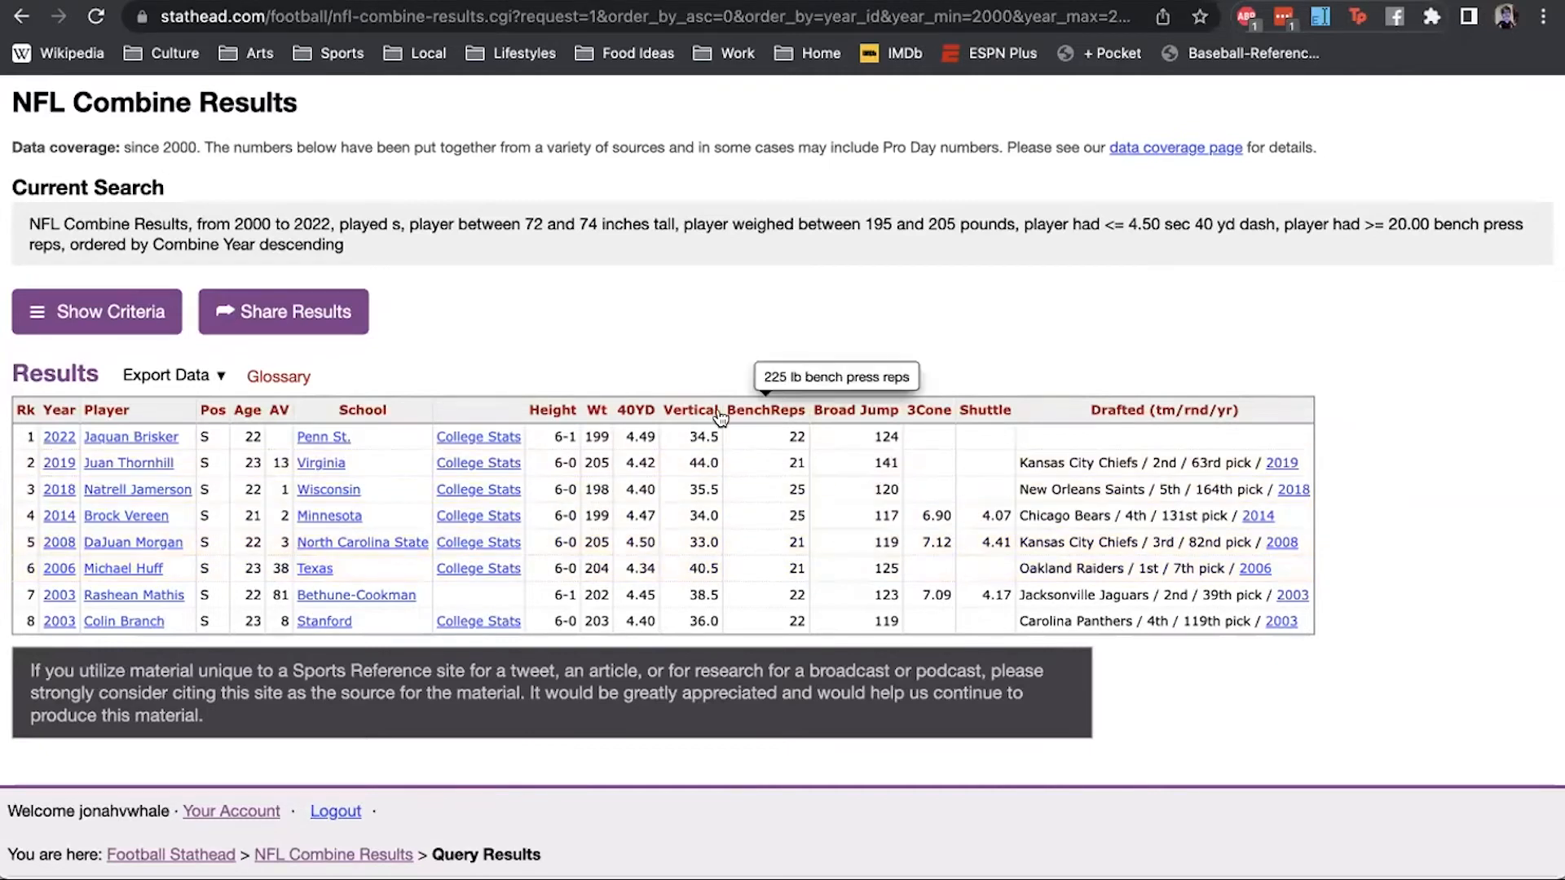
click(458, 435)
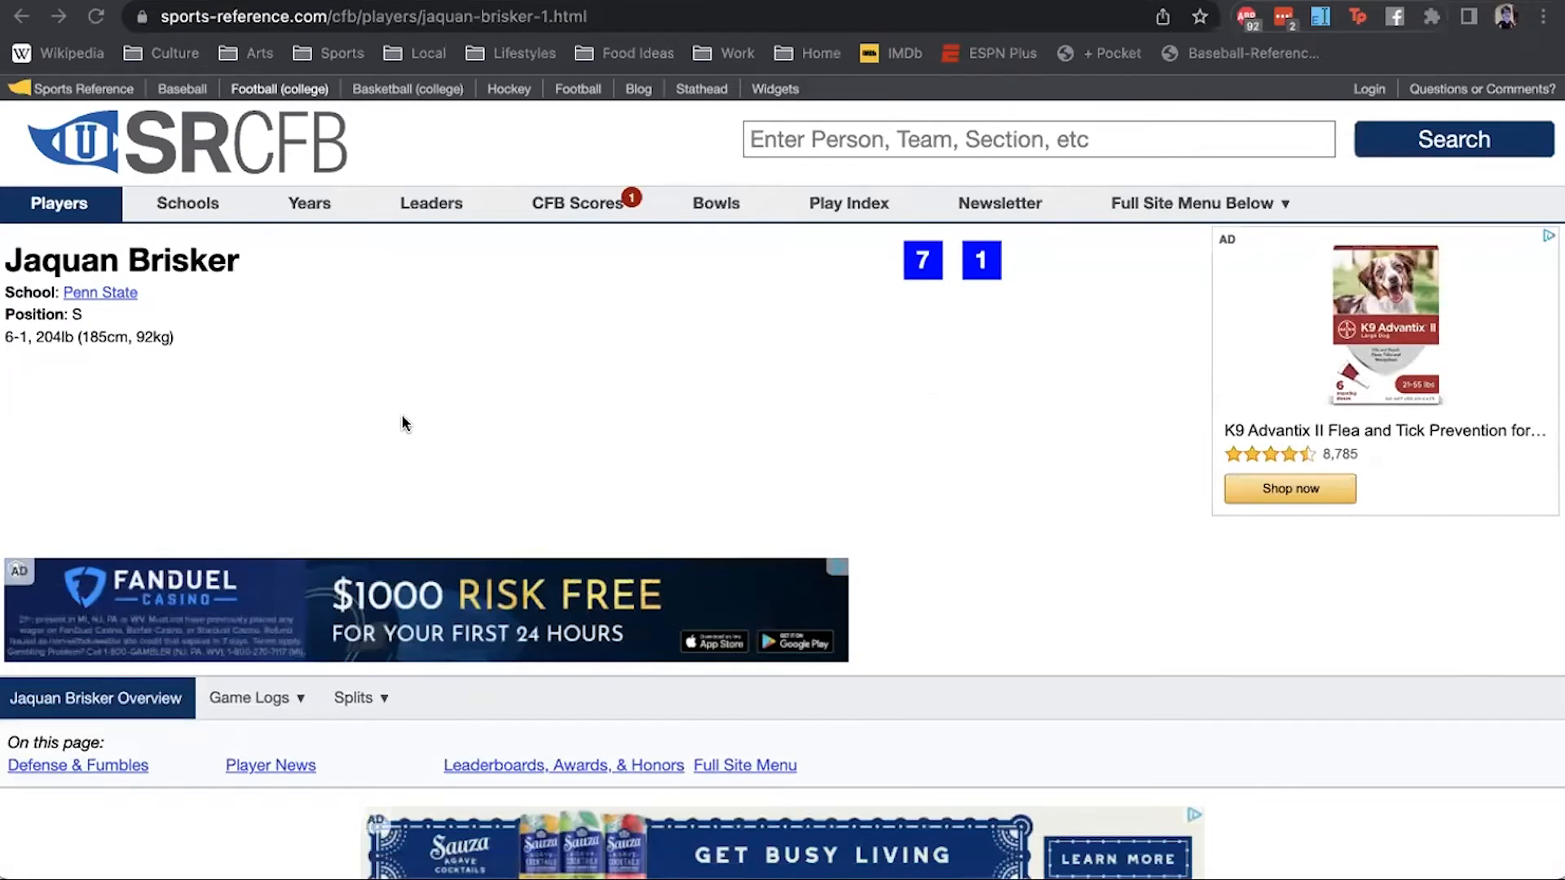
click(402, 424)
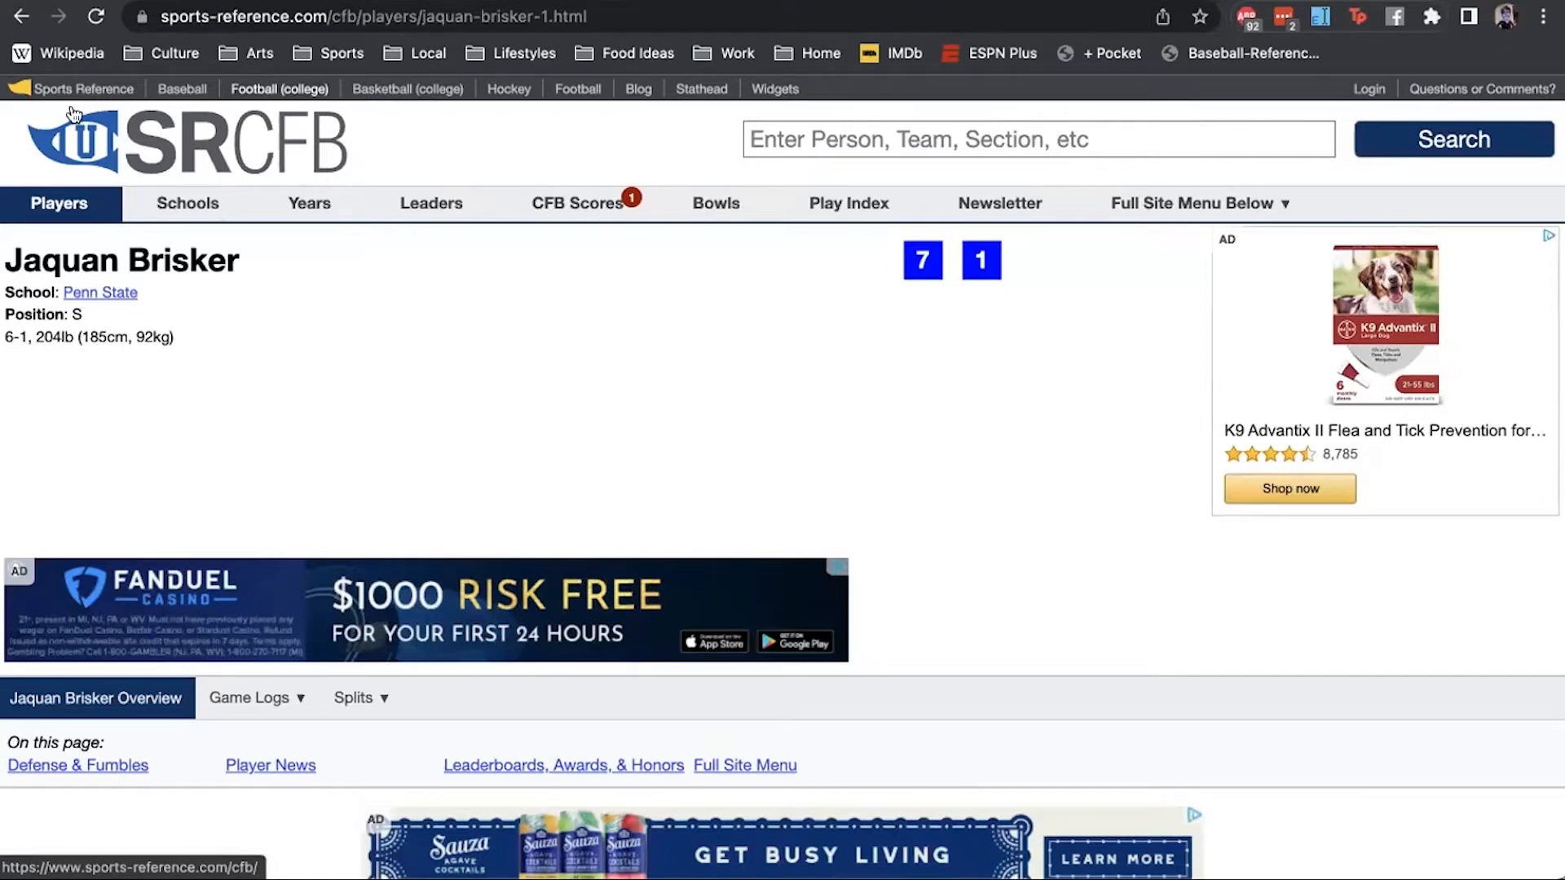
scroll(306, 287, down, 8)
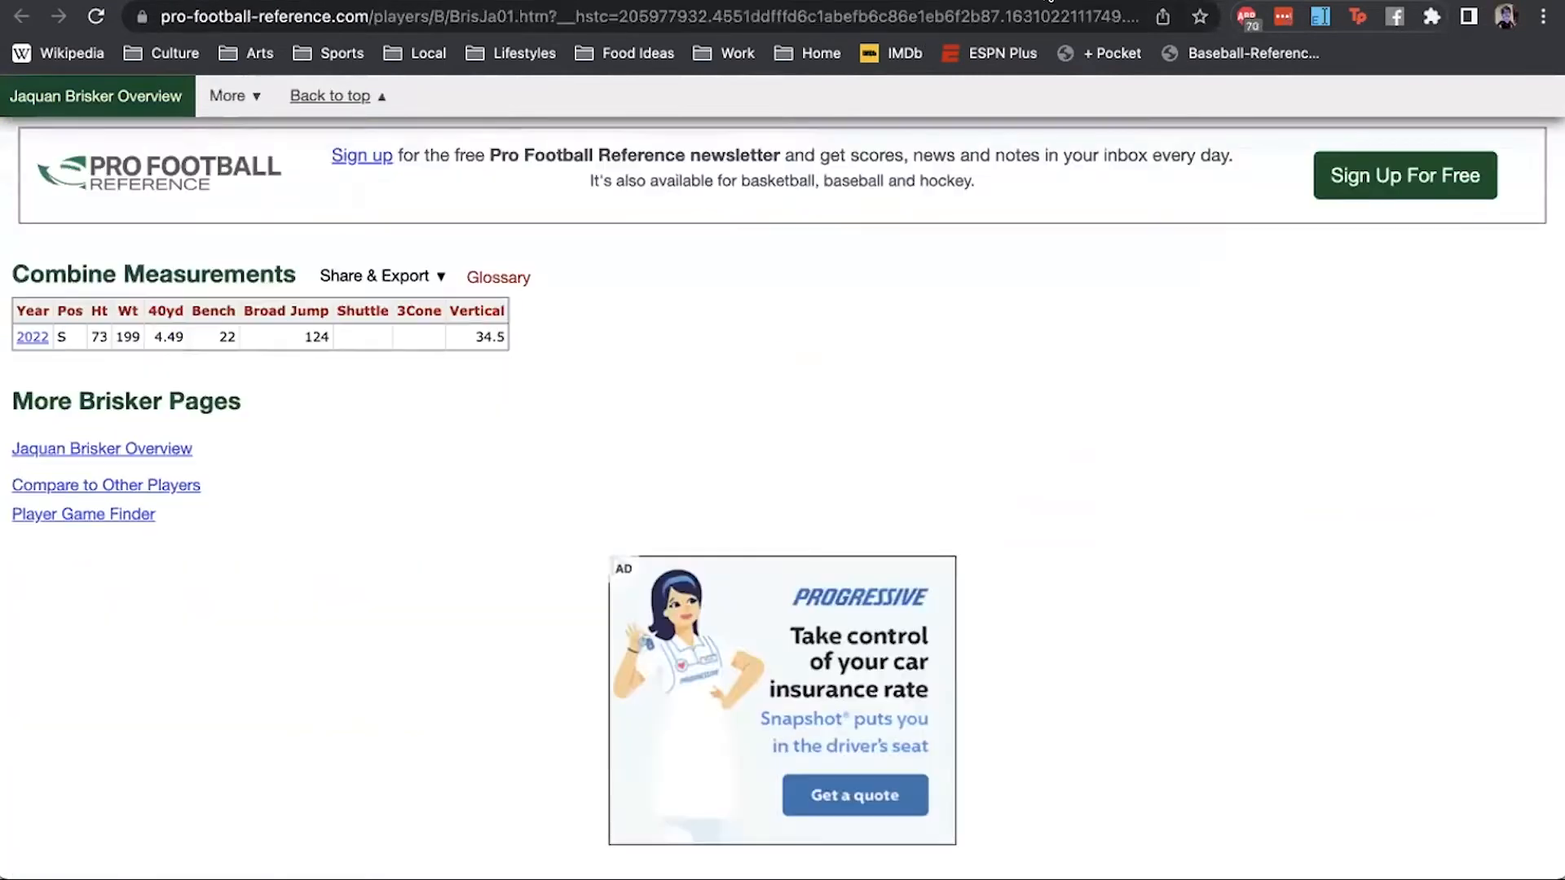
- Switch to the safety's Pro Football Reference page and locate the College Stats link in the profile
scroll(564, 346, up, 6)
scroll(564, 347, down, 1)
scroll(564, 344, up, 2)
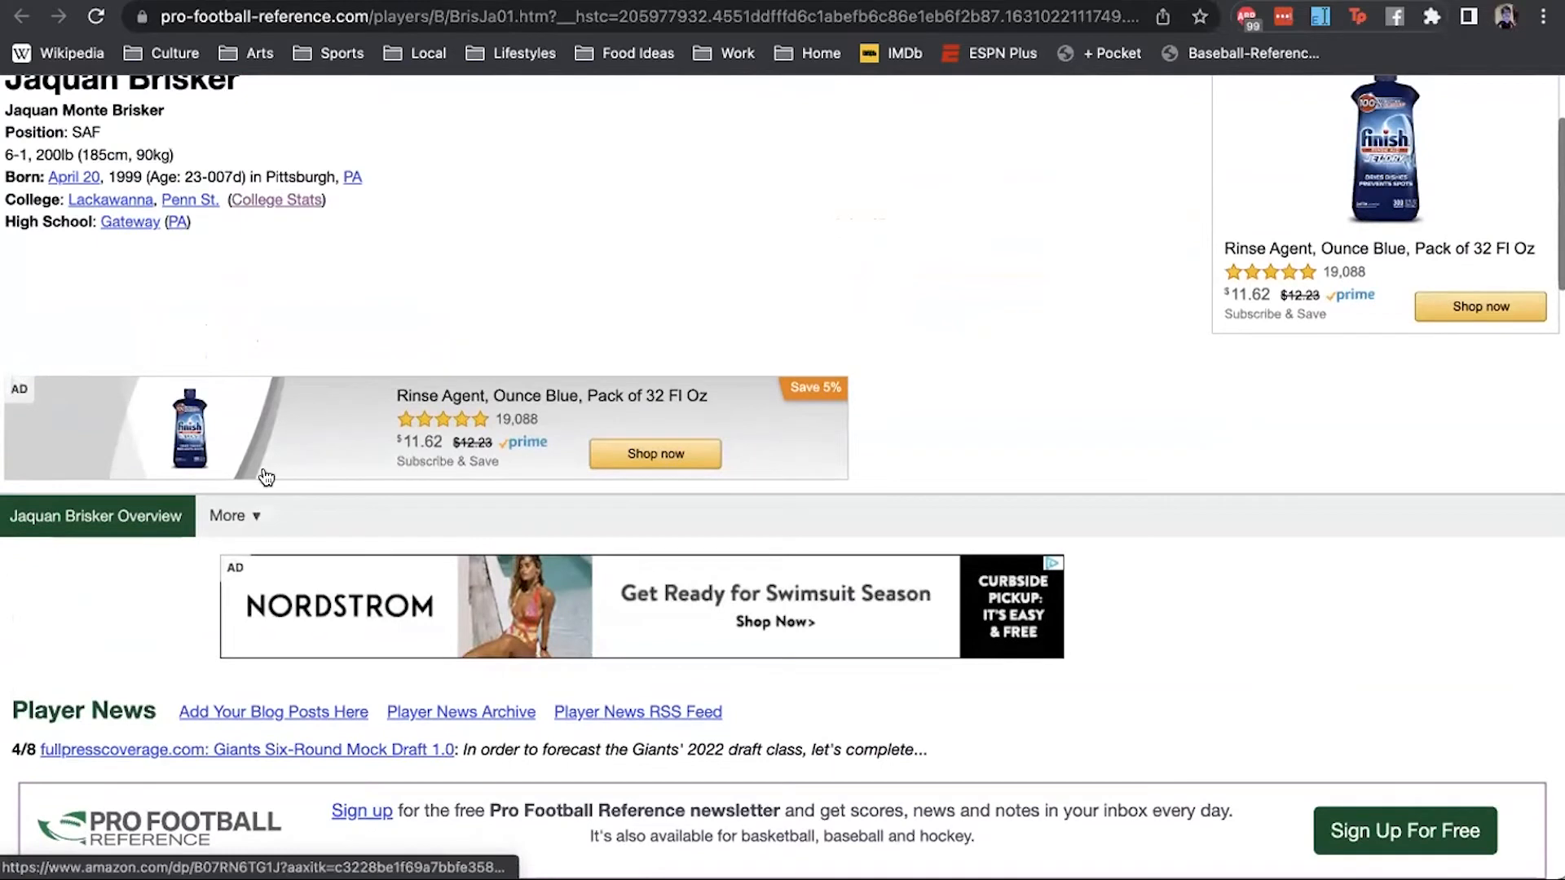
scroll(345, 385, down, 1)
scroll(346, 384, up, 3)
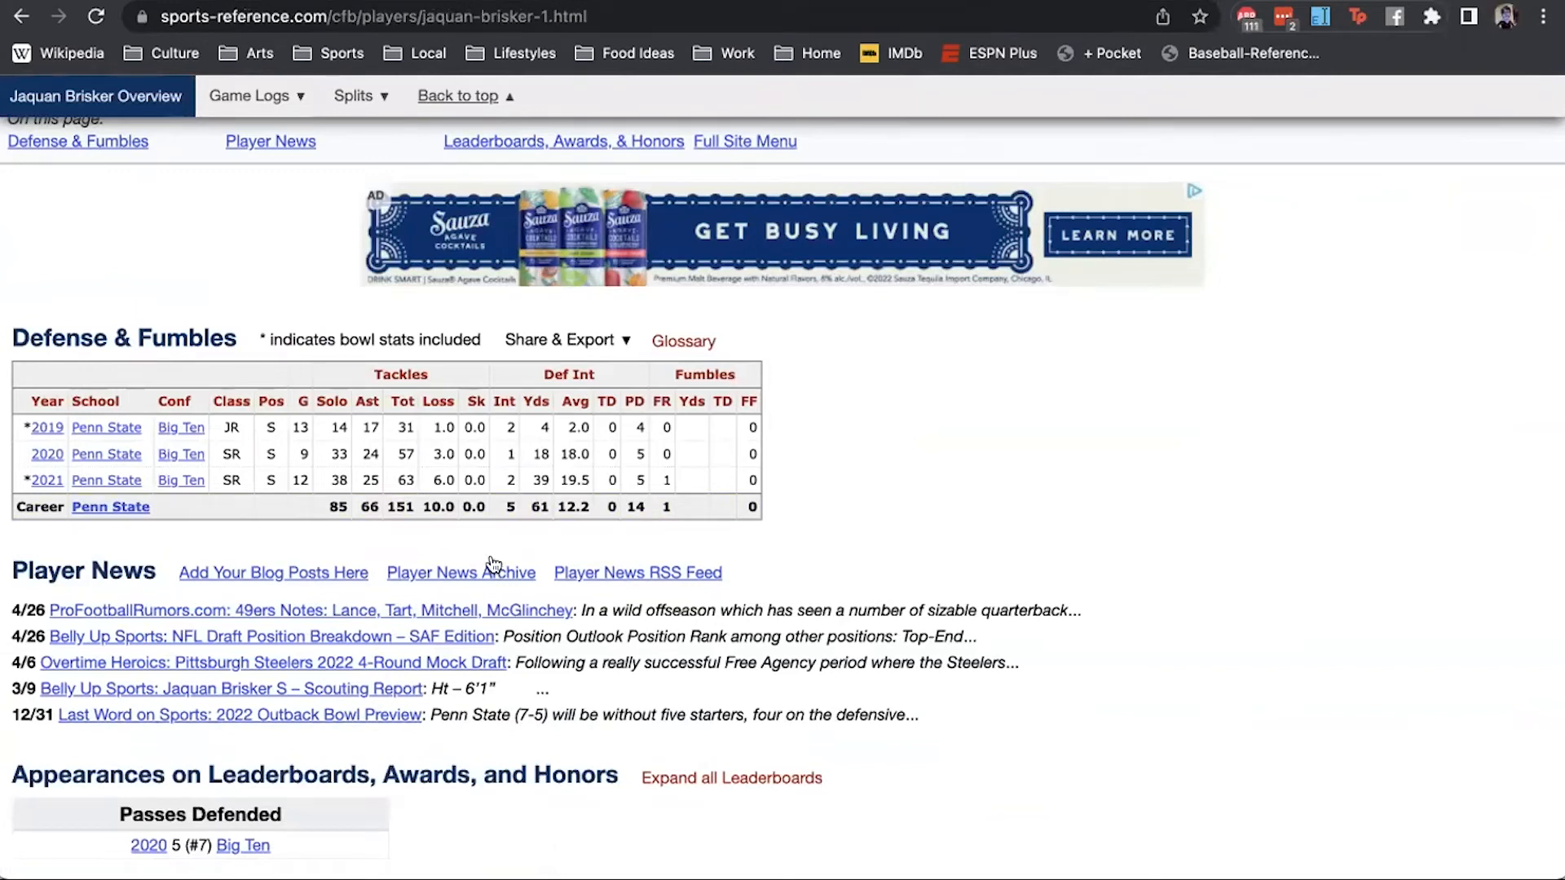
- Examine the Defense & Fumbles table, player news and leaderboard appearances on the safety's college football page
click(383, 471)
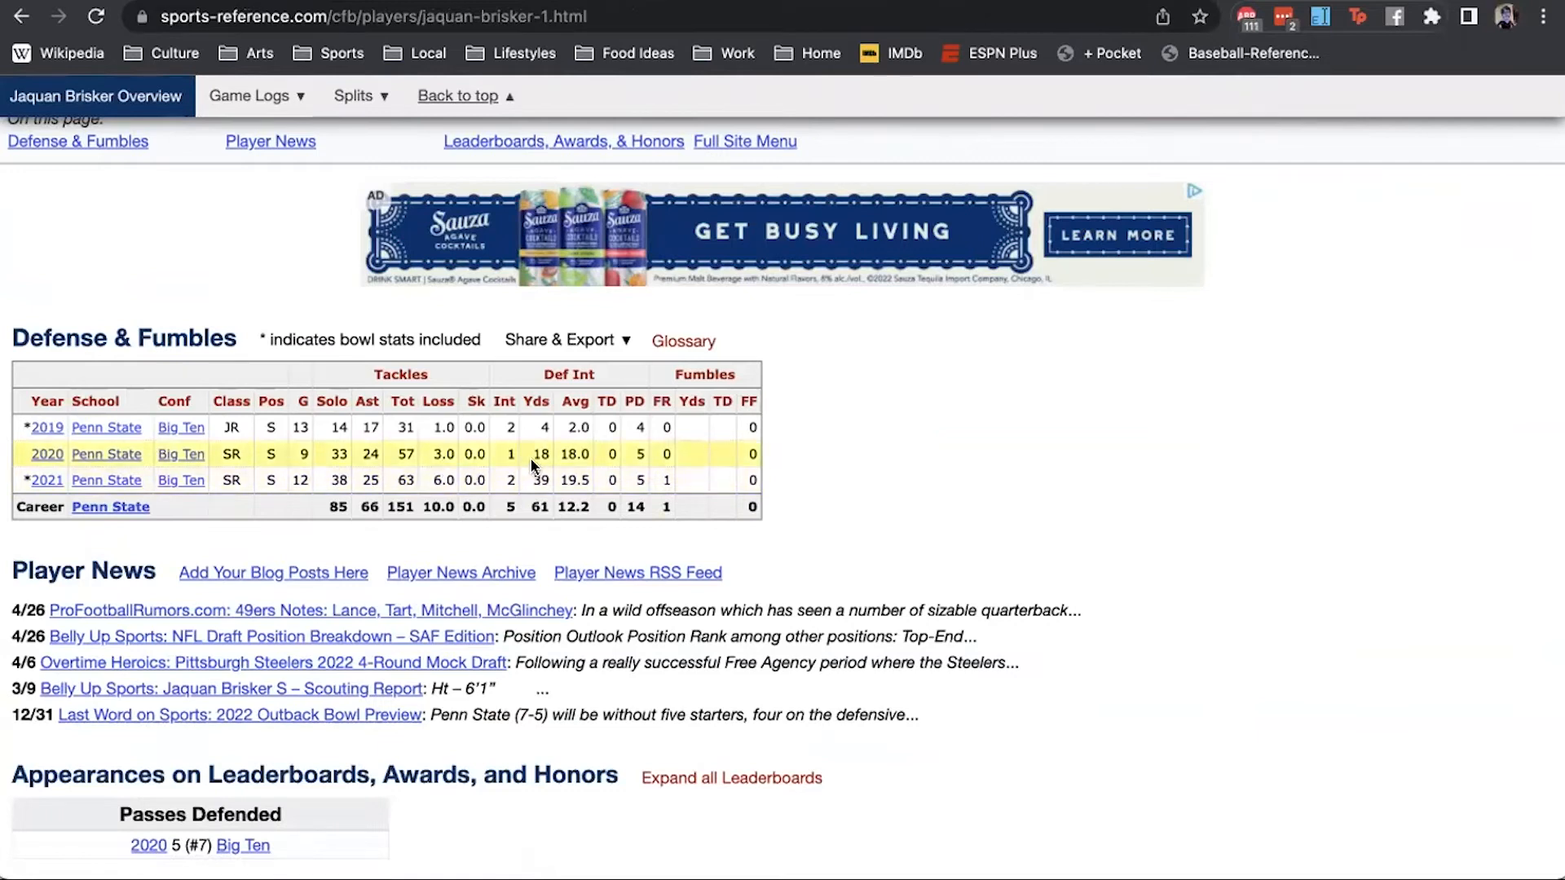
scroll(543, 444, down, 3)
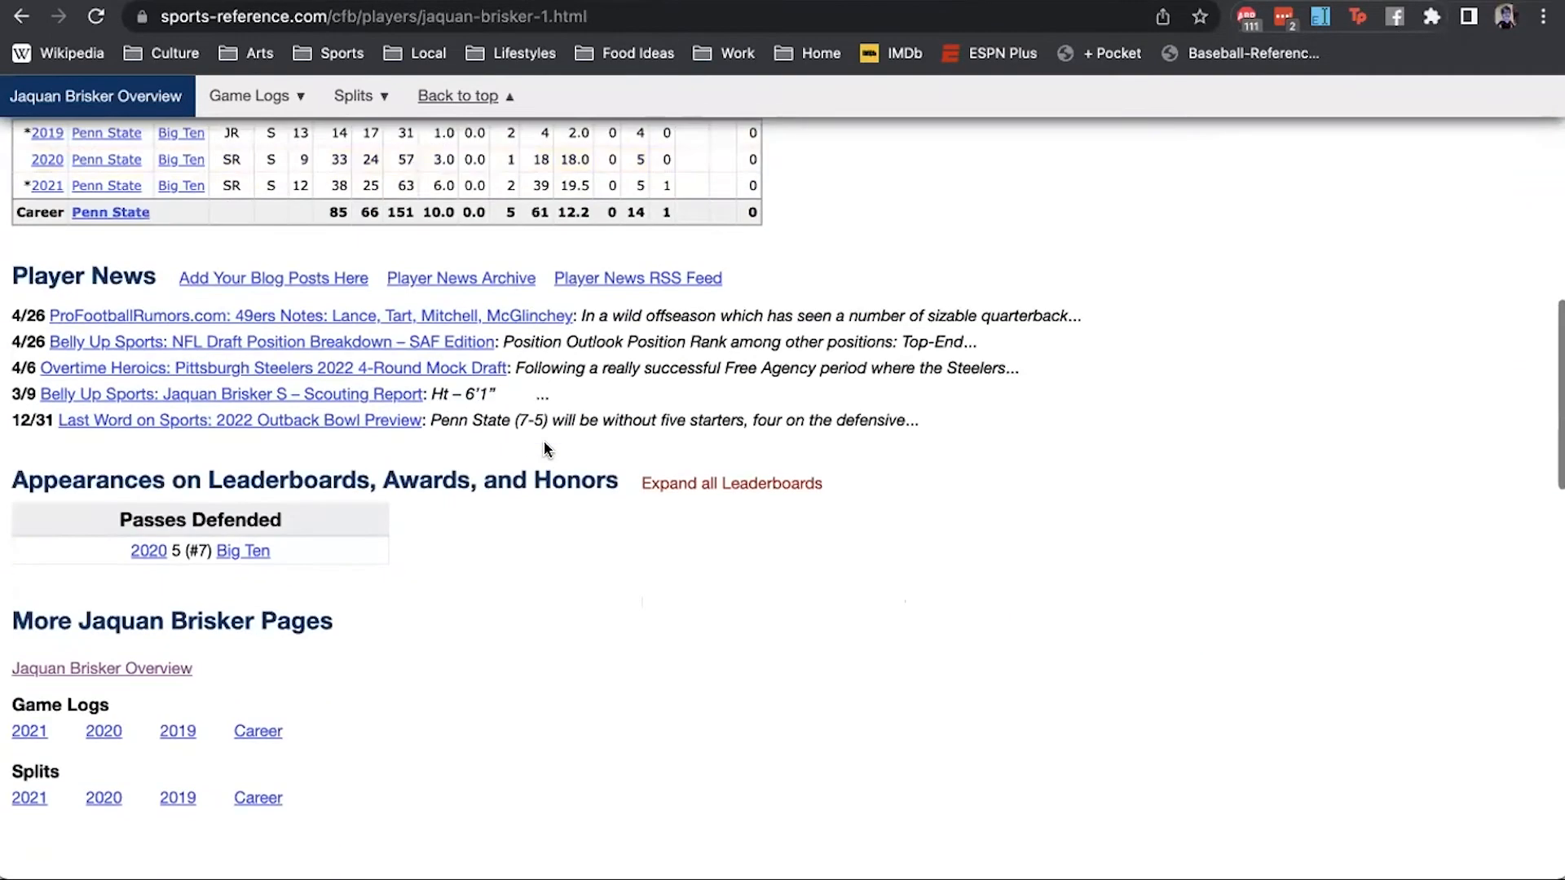
scroll(527, 459, up, 2)
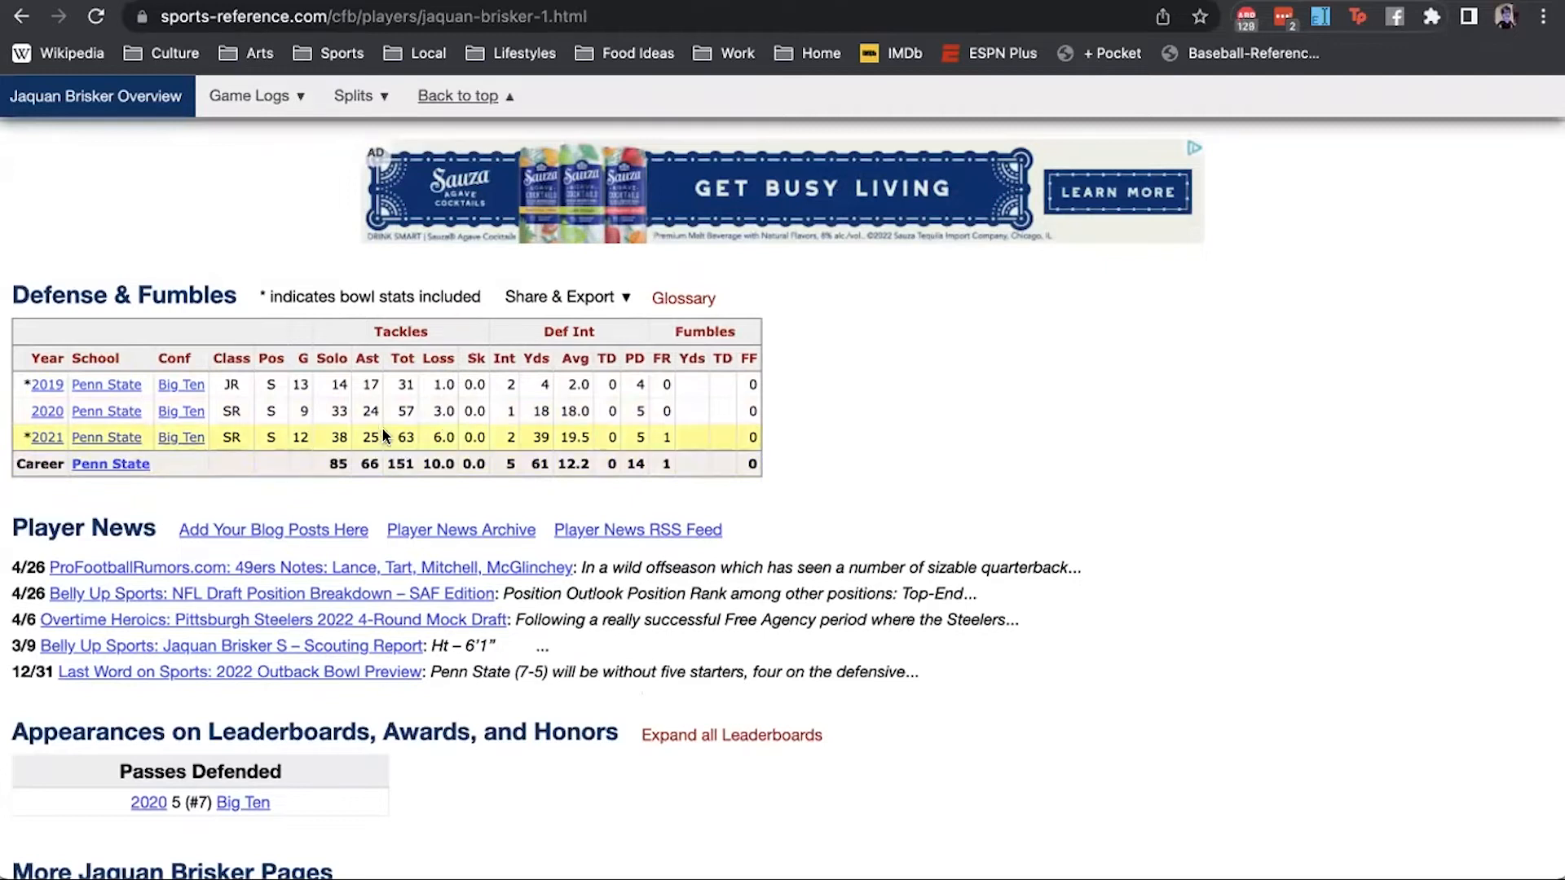
- Open the 2021 Penn State team page from the safety's 2021 season row and review the team's record and stats
scroll(396, 429, down, 3)
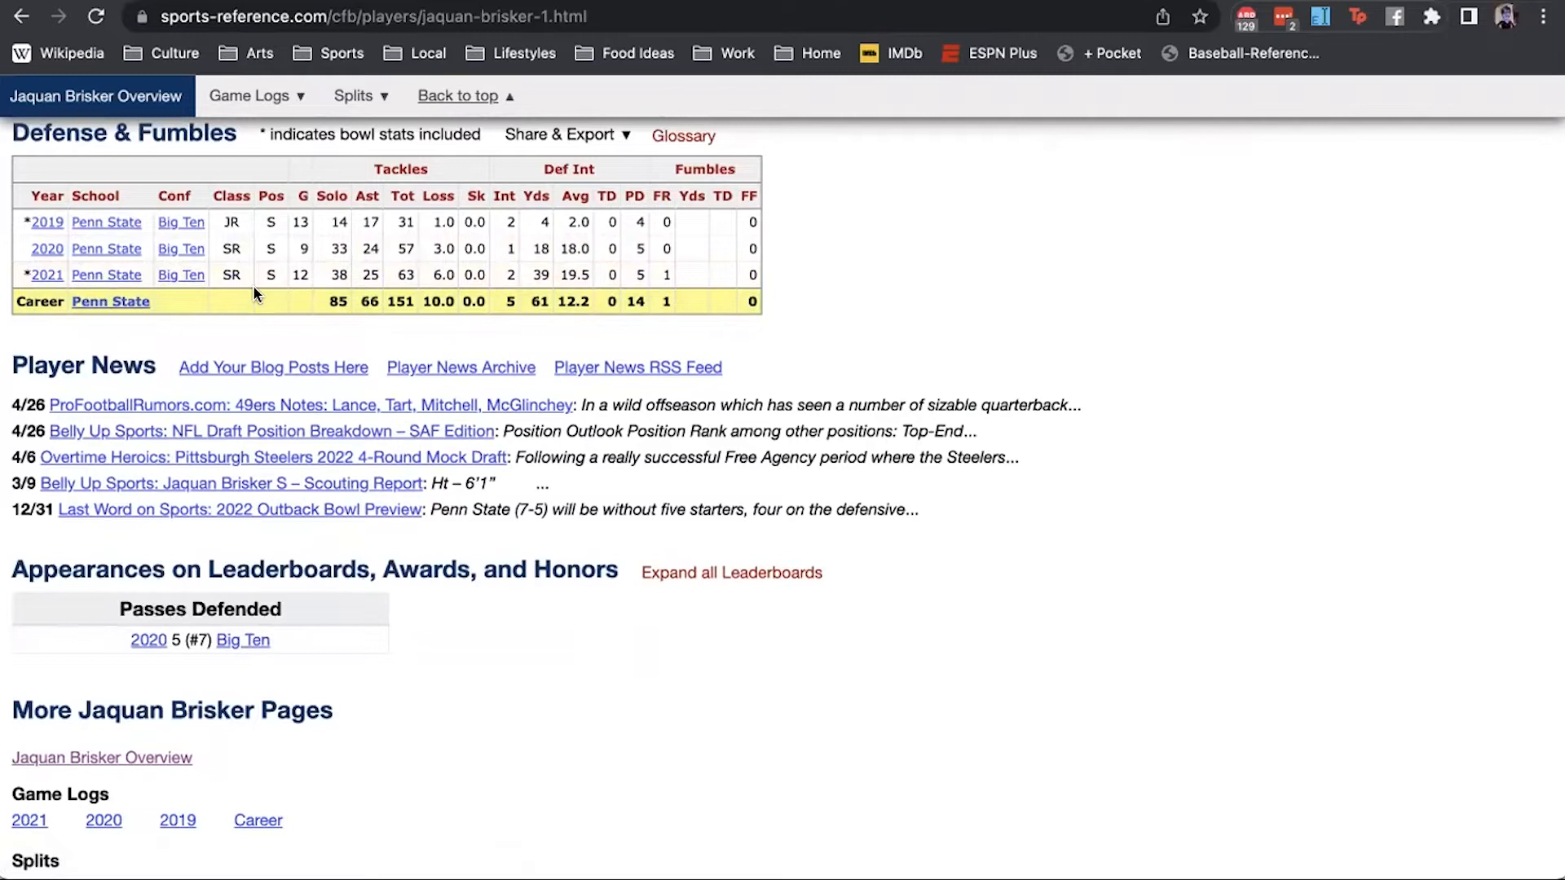
click(115, 278)
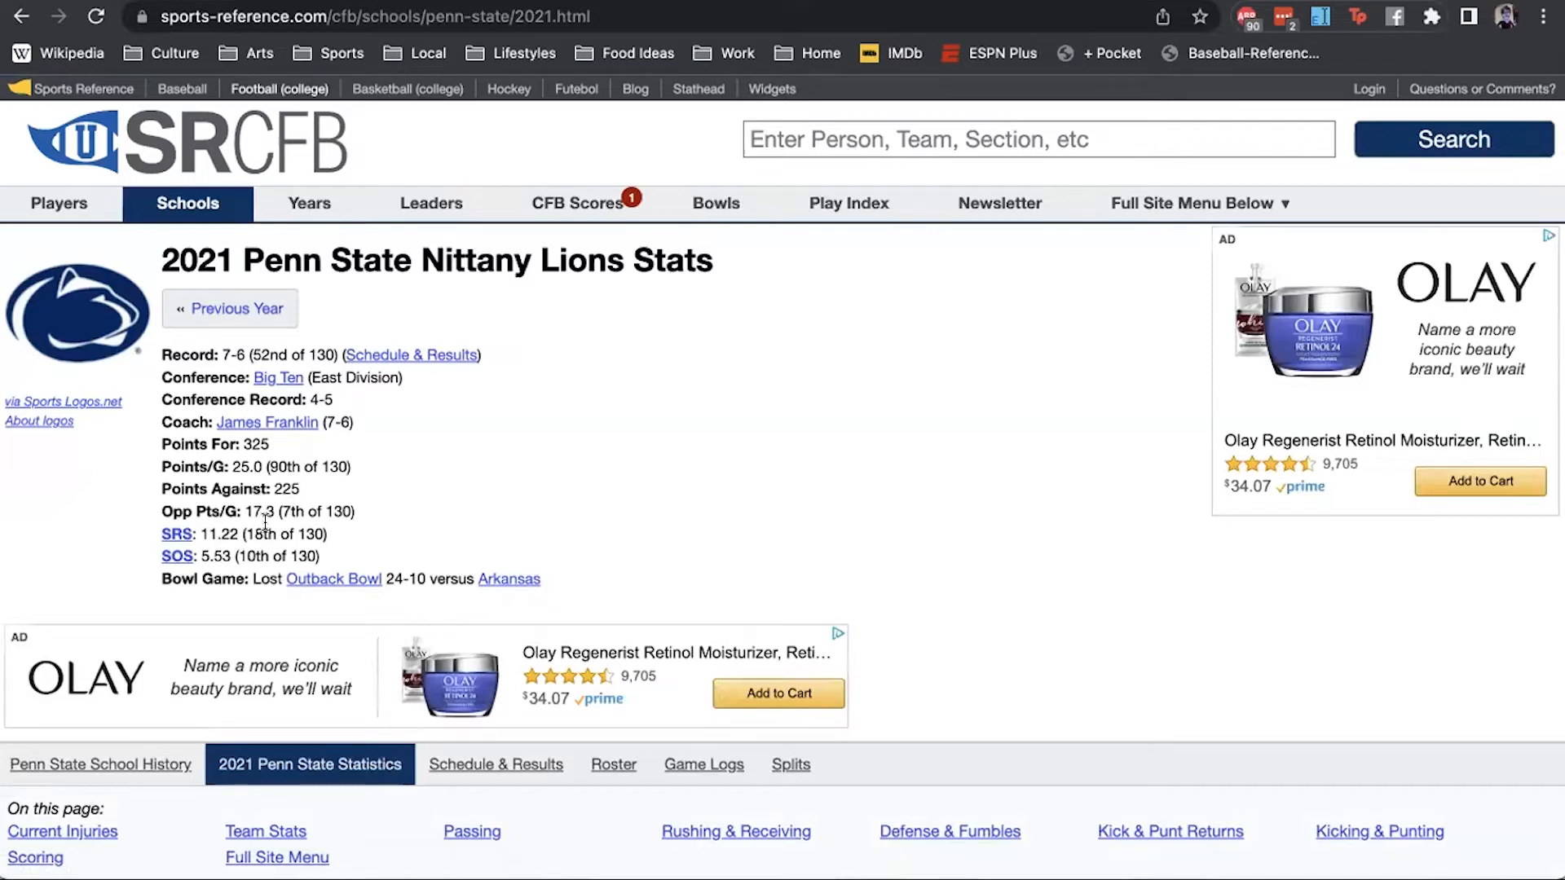
scroll(319, 544, down, 5)
scroll(319, 544, down, 5)
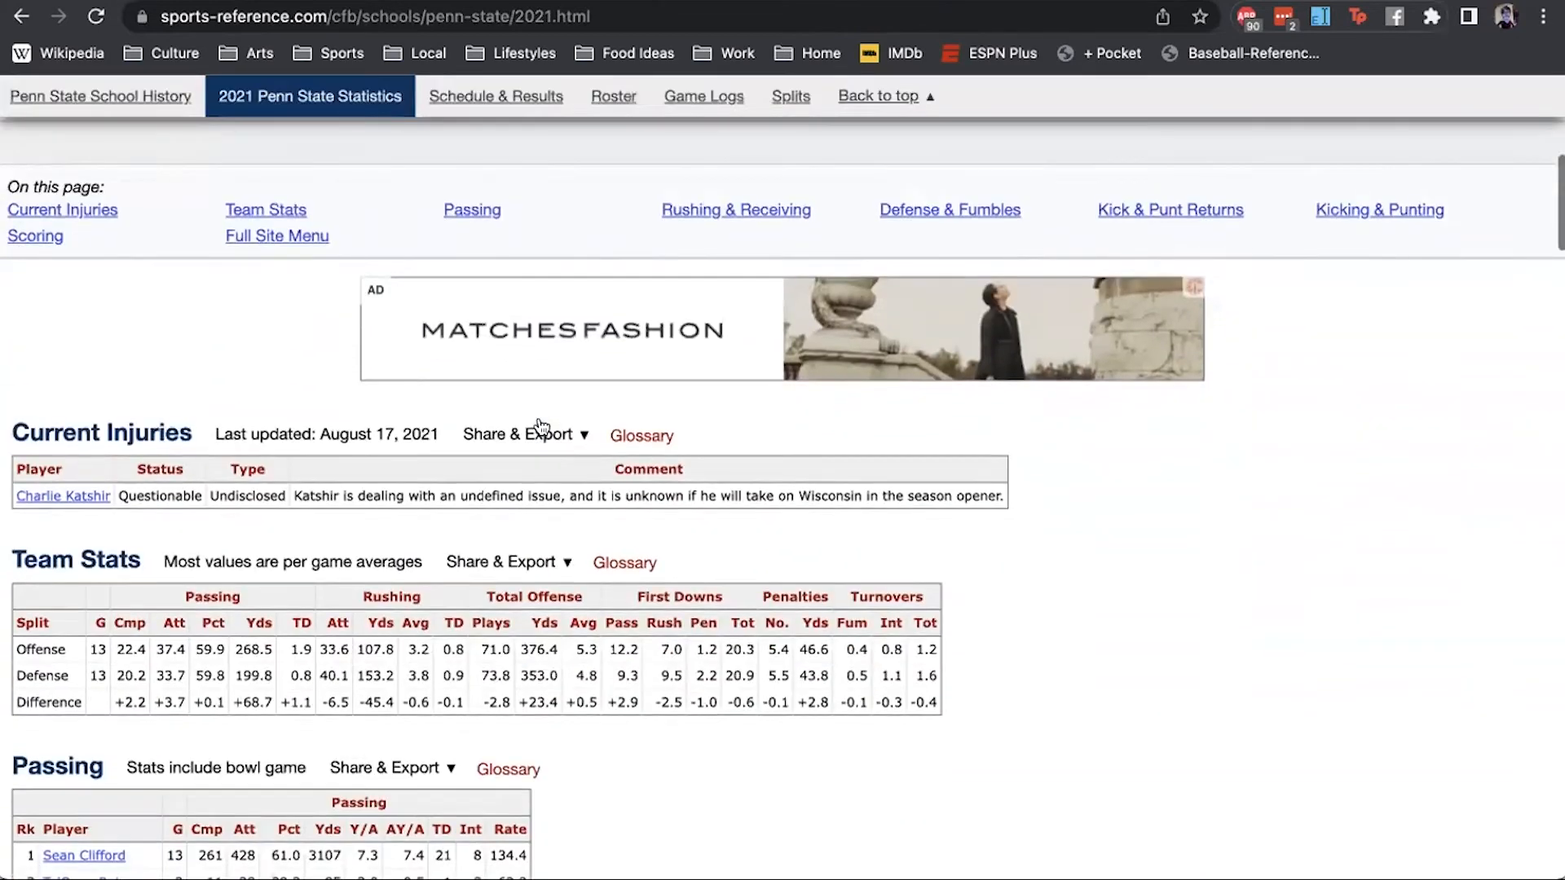
click(526, 271)
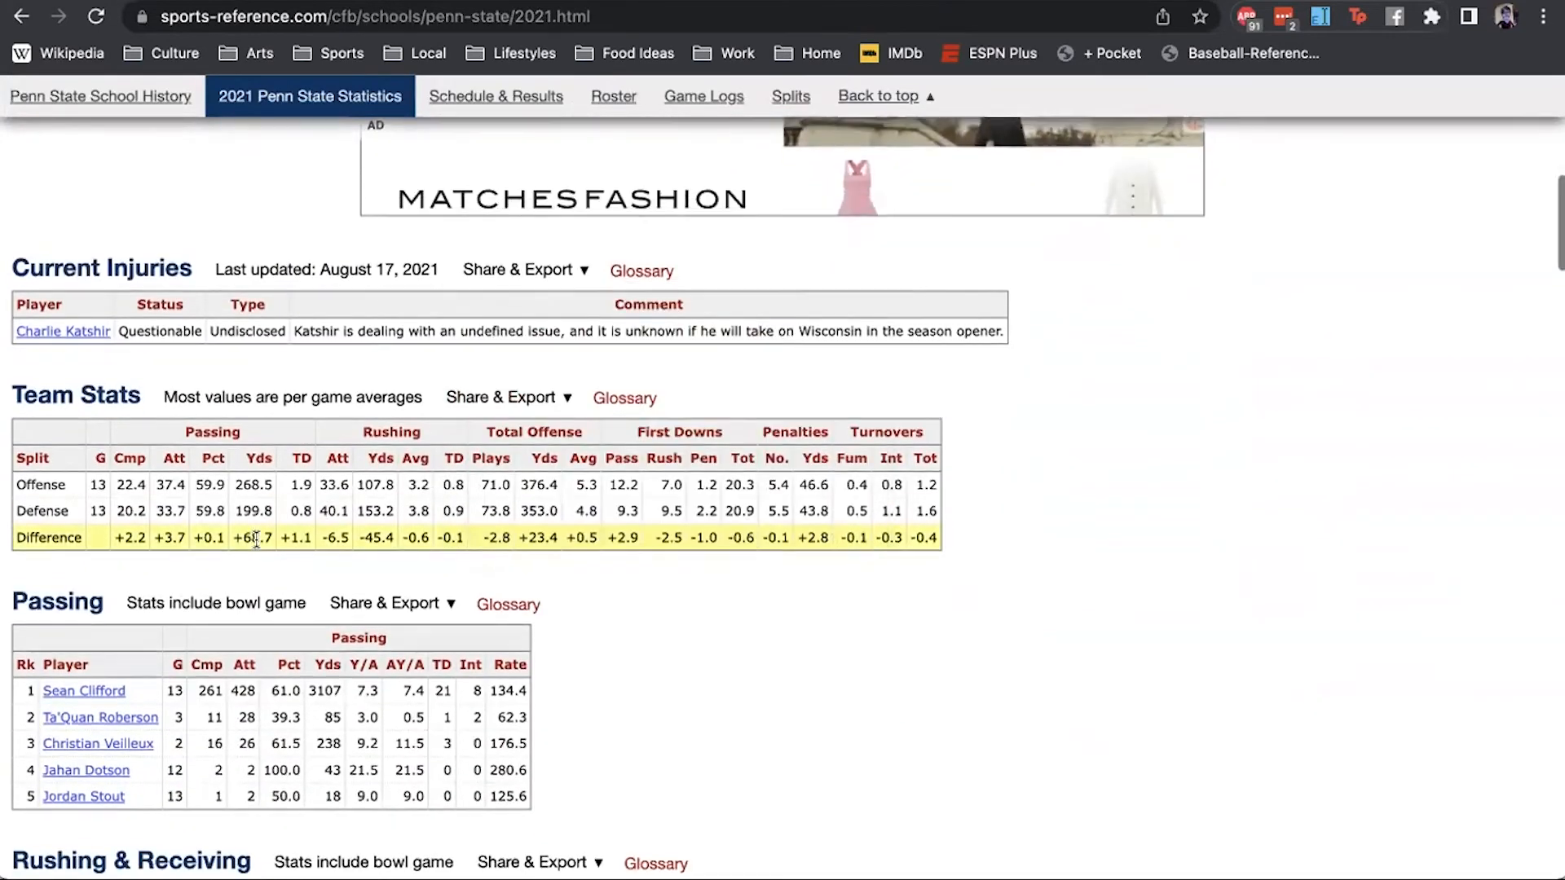
scroll(256, 538, down, 3)
scroll(256, 538, up, 10)
scroll(256, 538, up, 2)
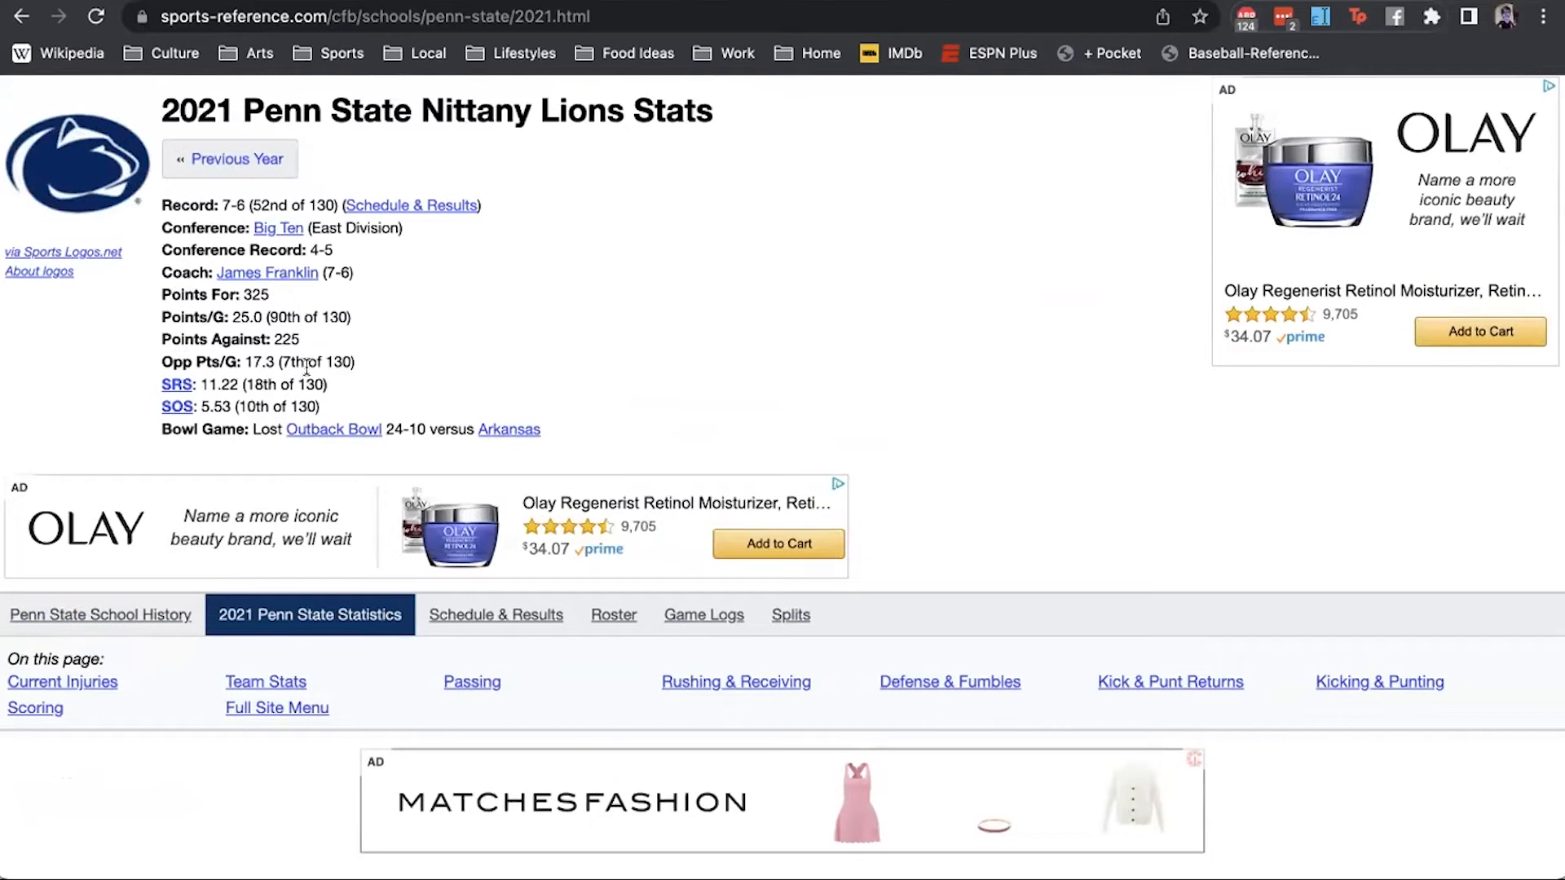
- Sort the 2021 Penn State Defense & Fumbles table by tackles for loss
scroll(307, 367, down, 20)
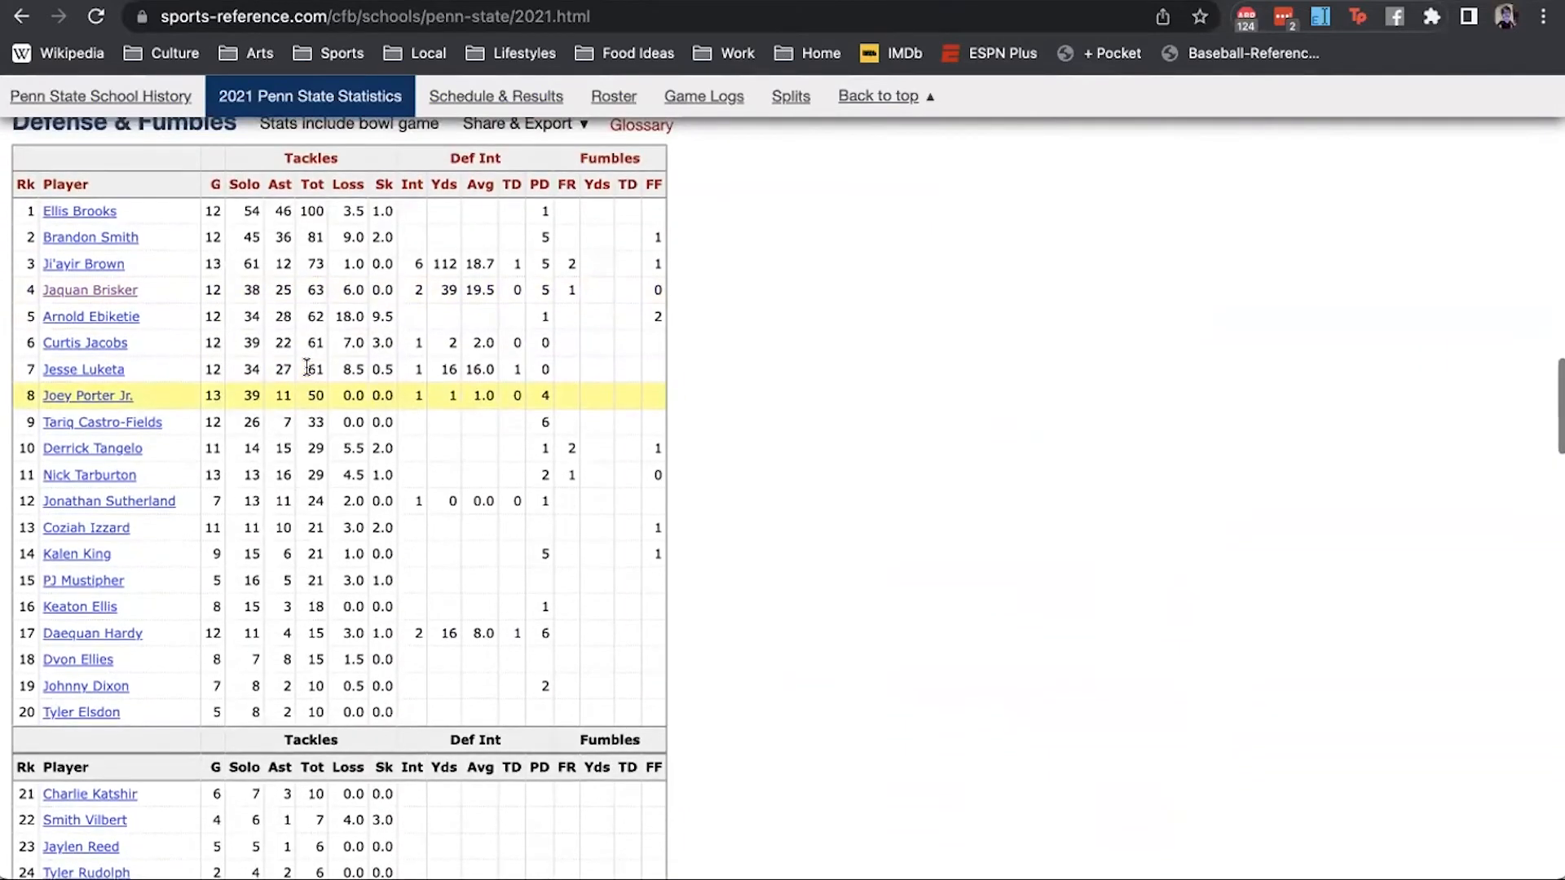
scroll(306, 367, up, 1)
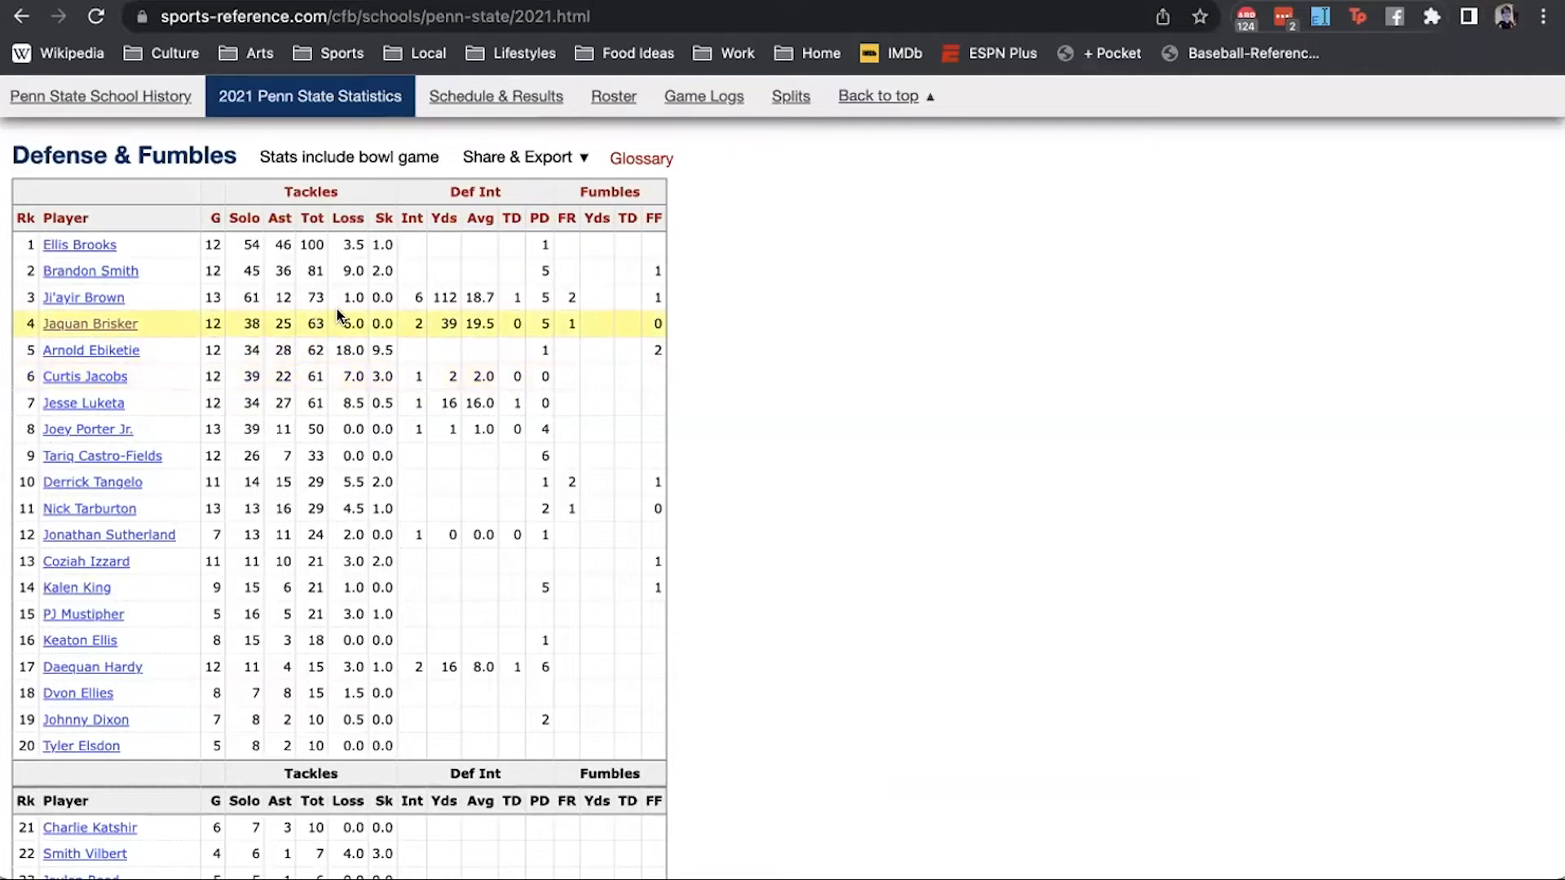
mouse_move(543, 222)
scroll(526, 319, down, 14)
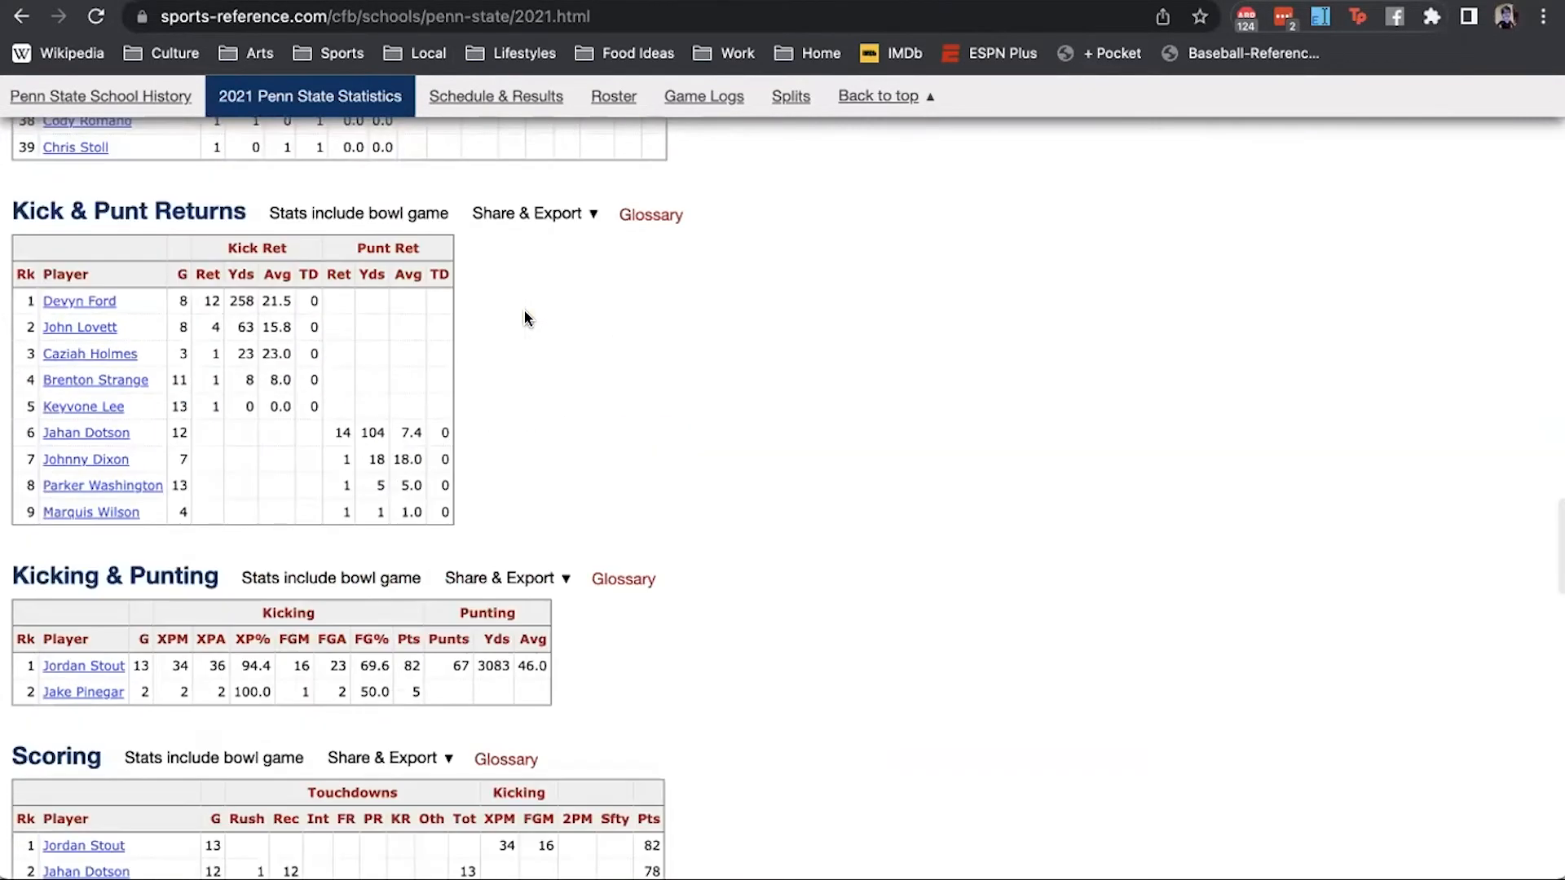
scroll(524, 318, up, 15)
scroll(526, 318, up, 5)
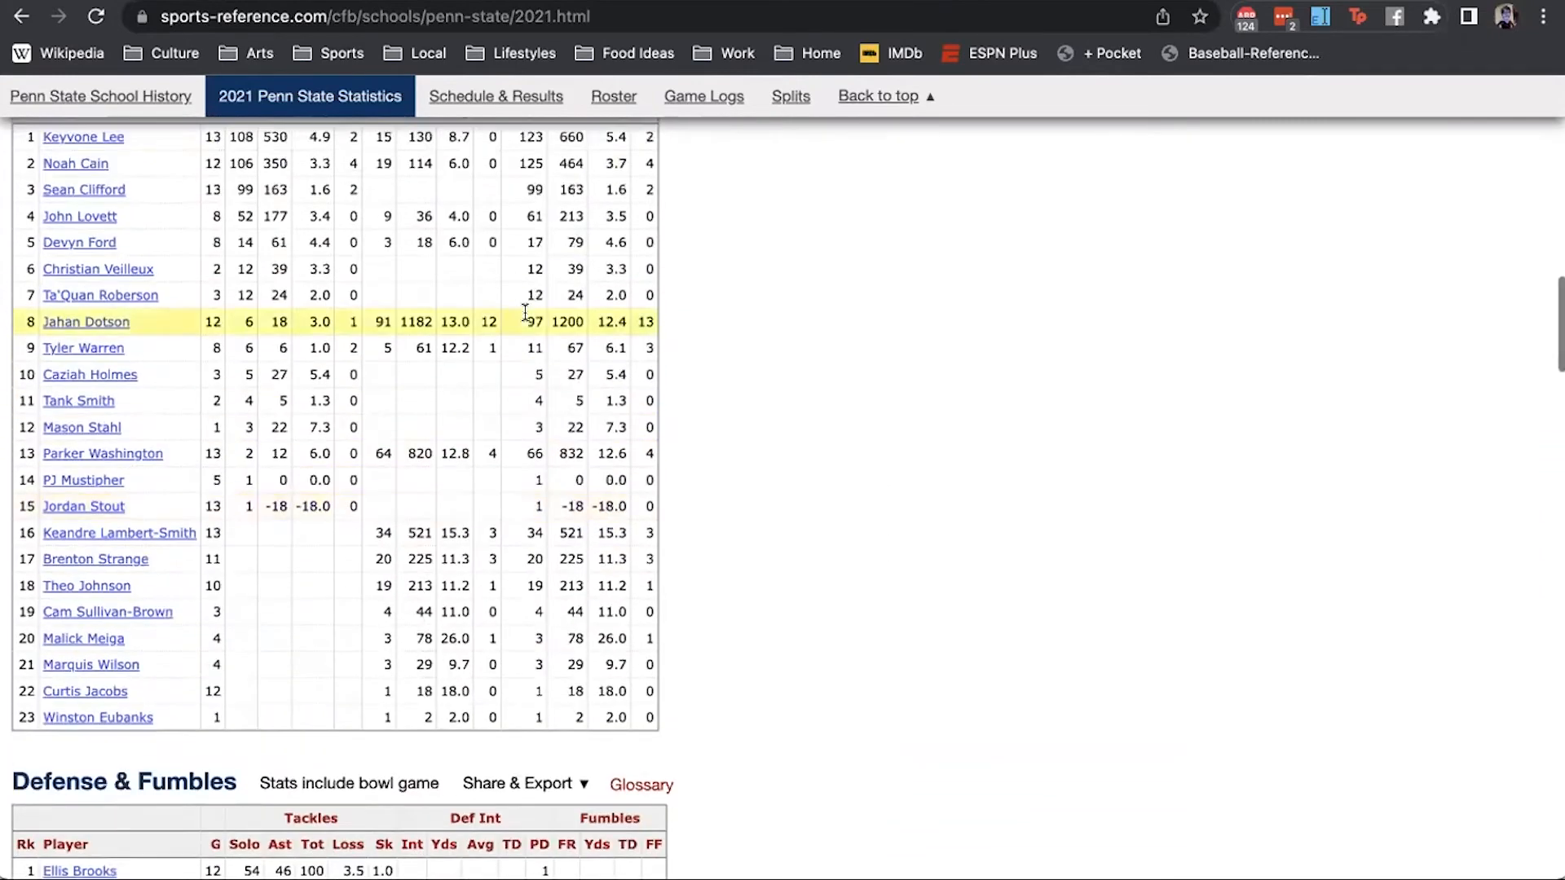
scroll(526, 318, down, 7)
scroll(525, 317, down, 3)
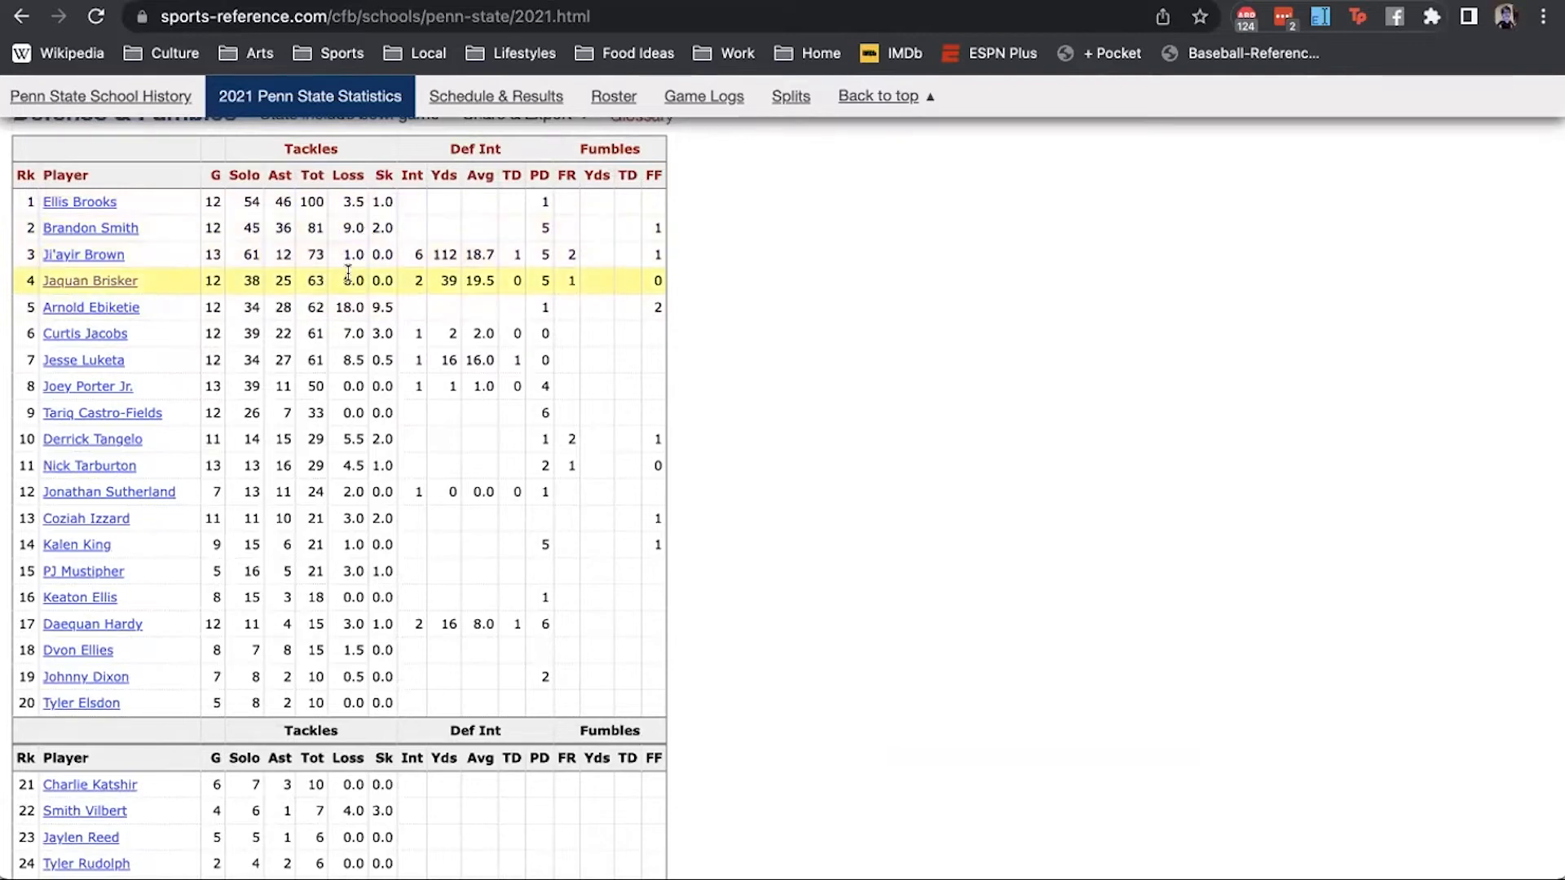
click(348, 175)
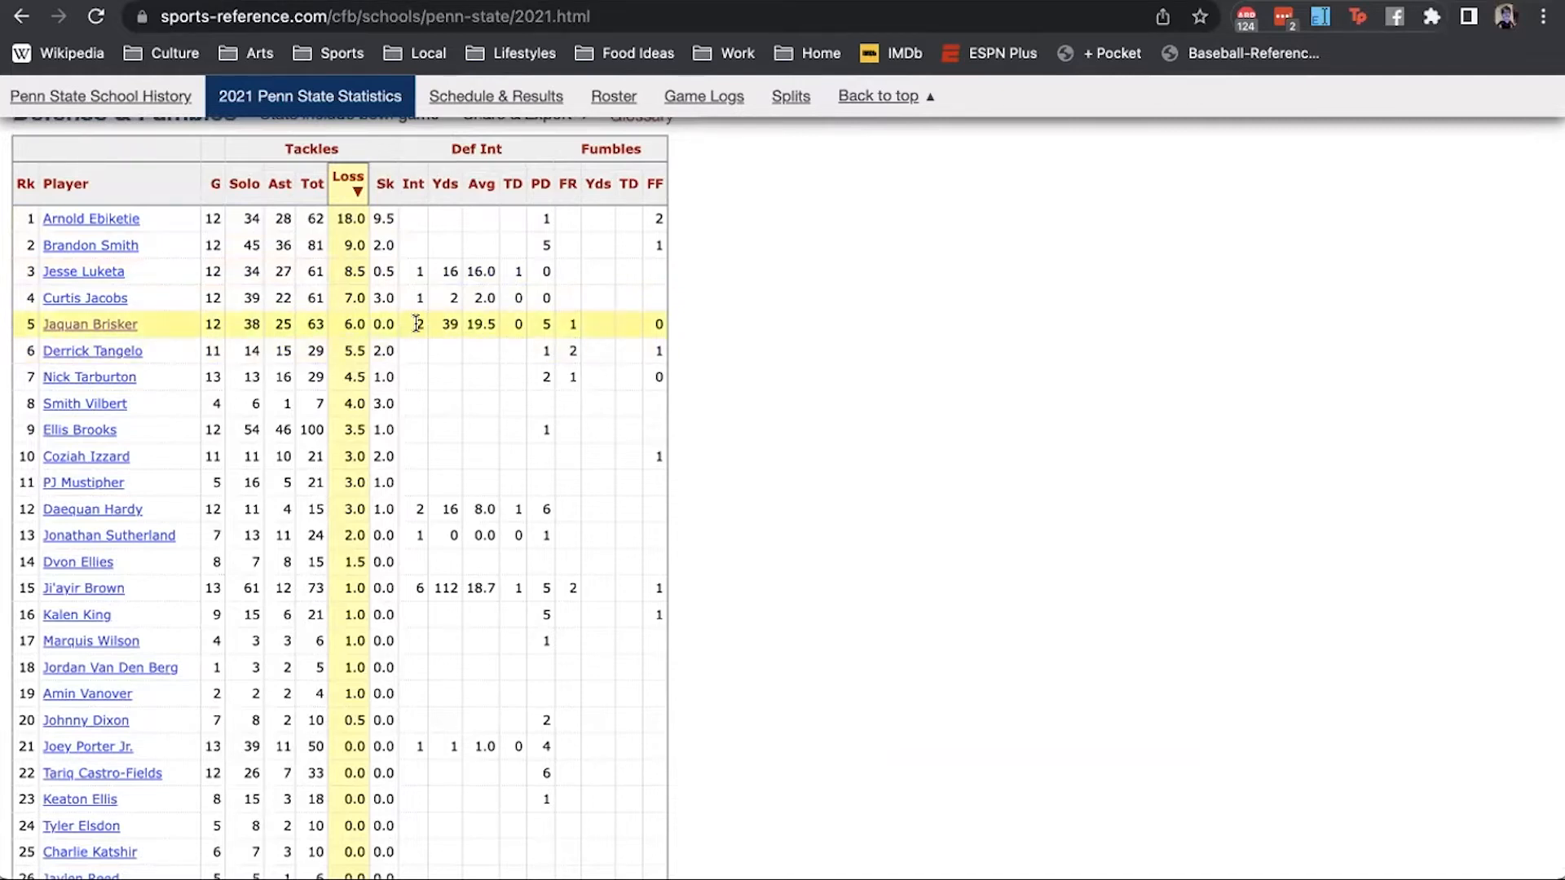
- Open the Player Game Finder from the college football site's Play Index
scroll(419, 326, up, 15)
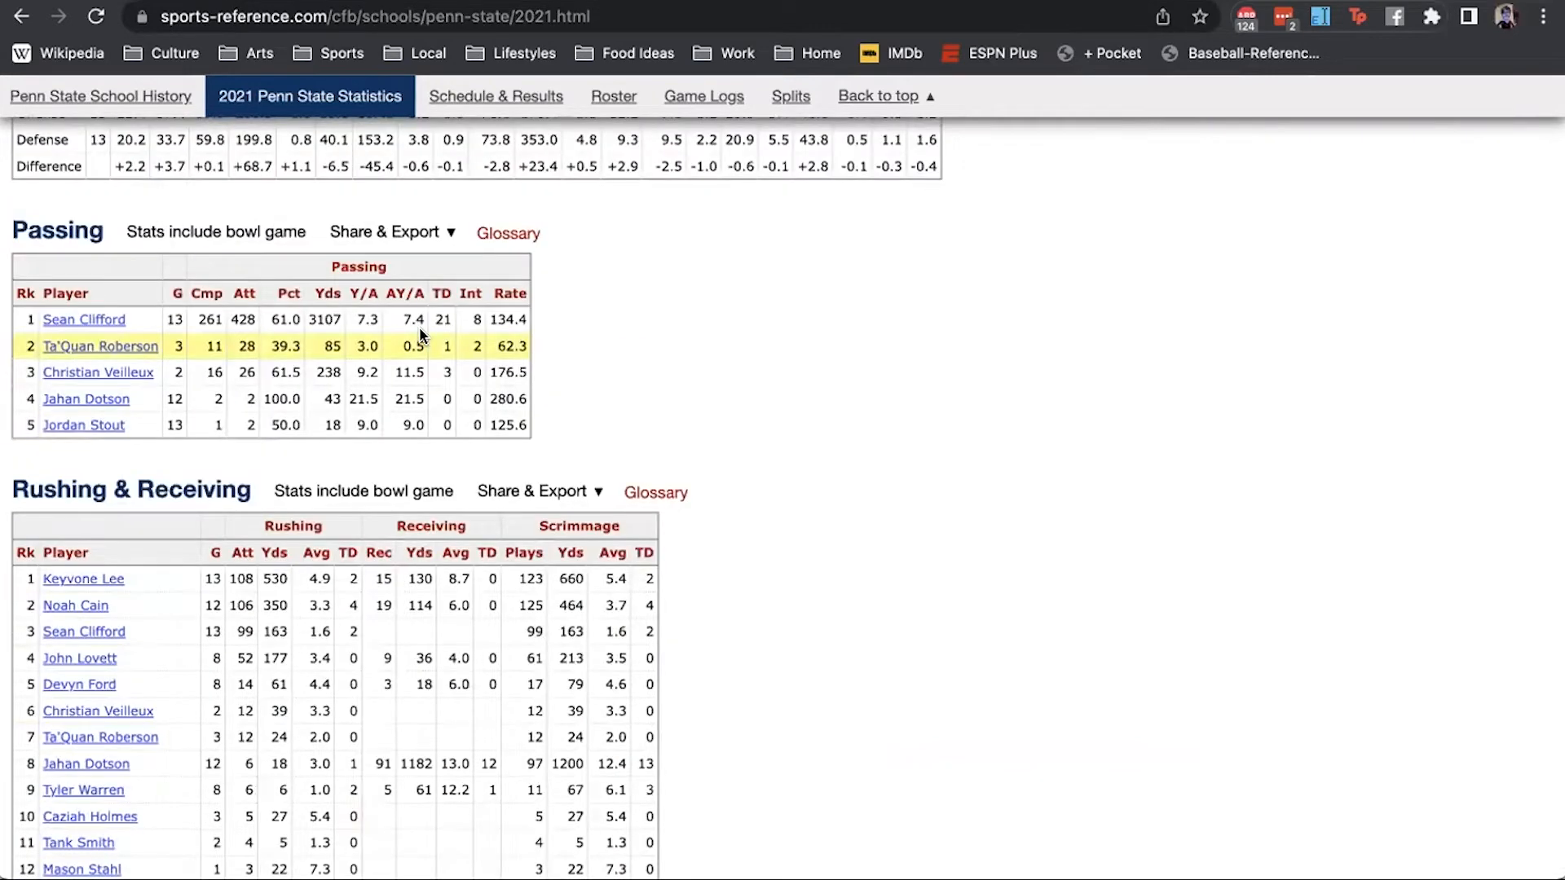
scroll(419, 326, up, 7)
scroll(428, 341, up, 8)
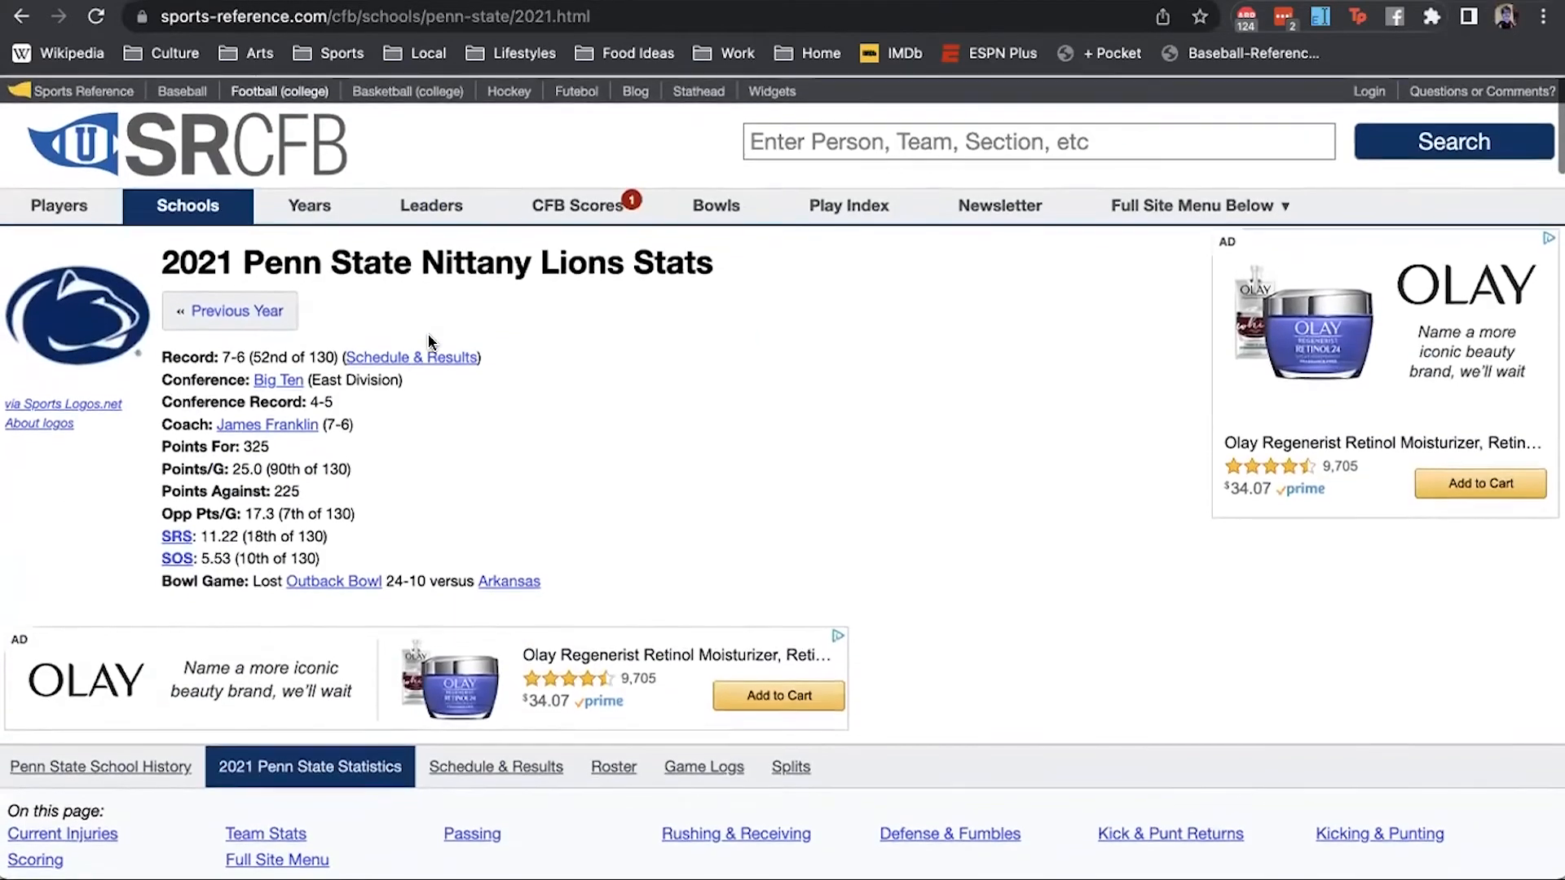
mouse_move(819, 212)
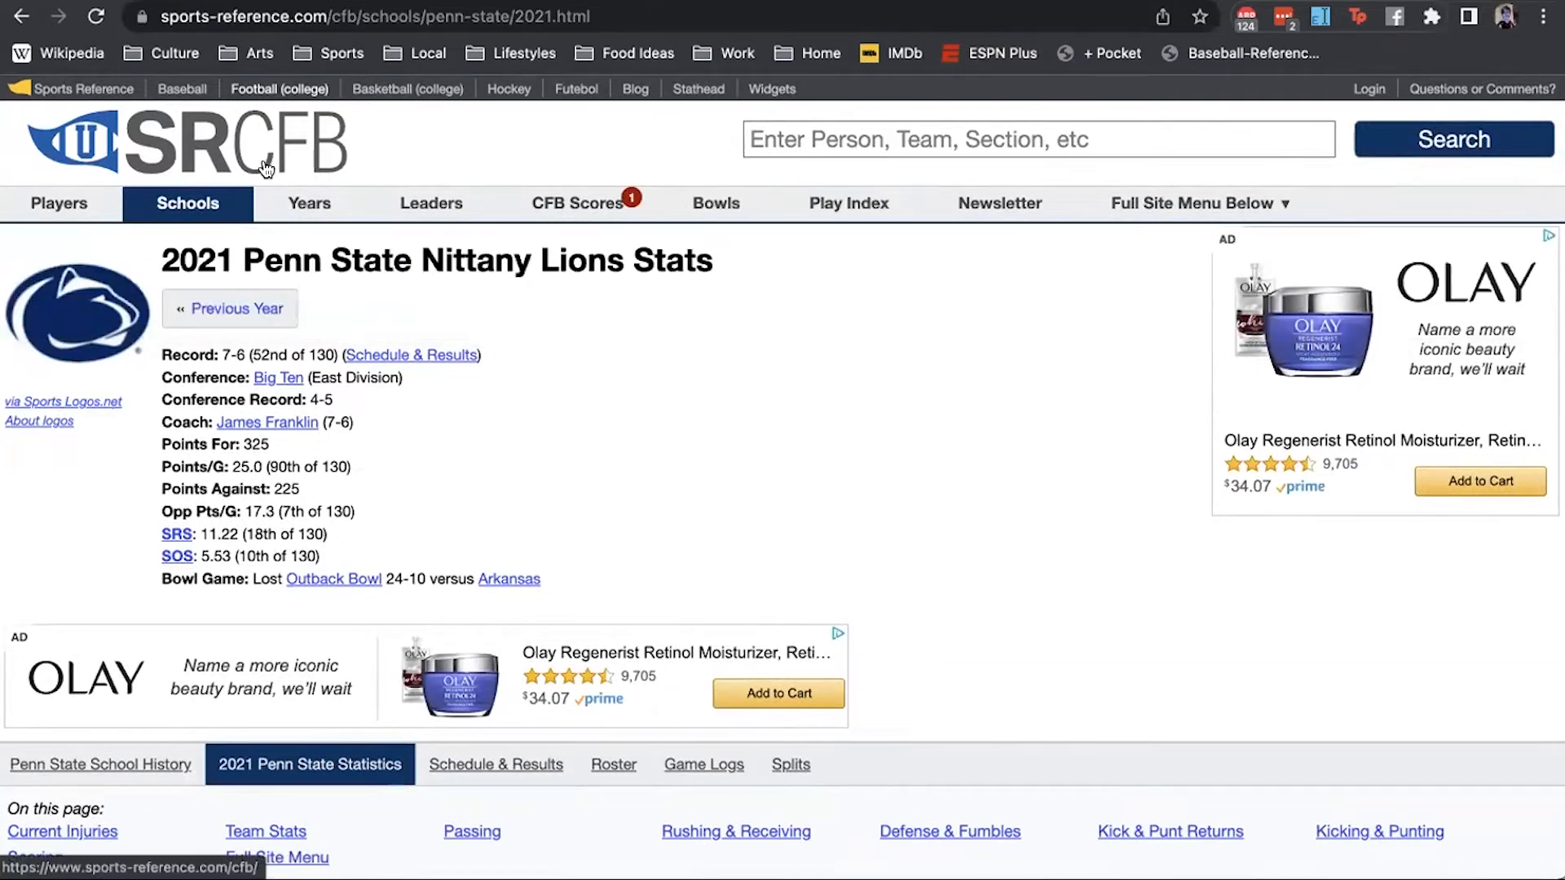
click(852, 206)
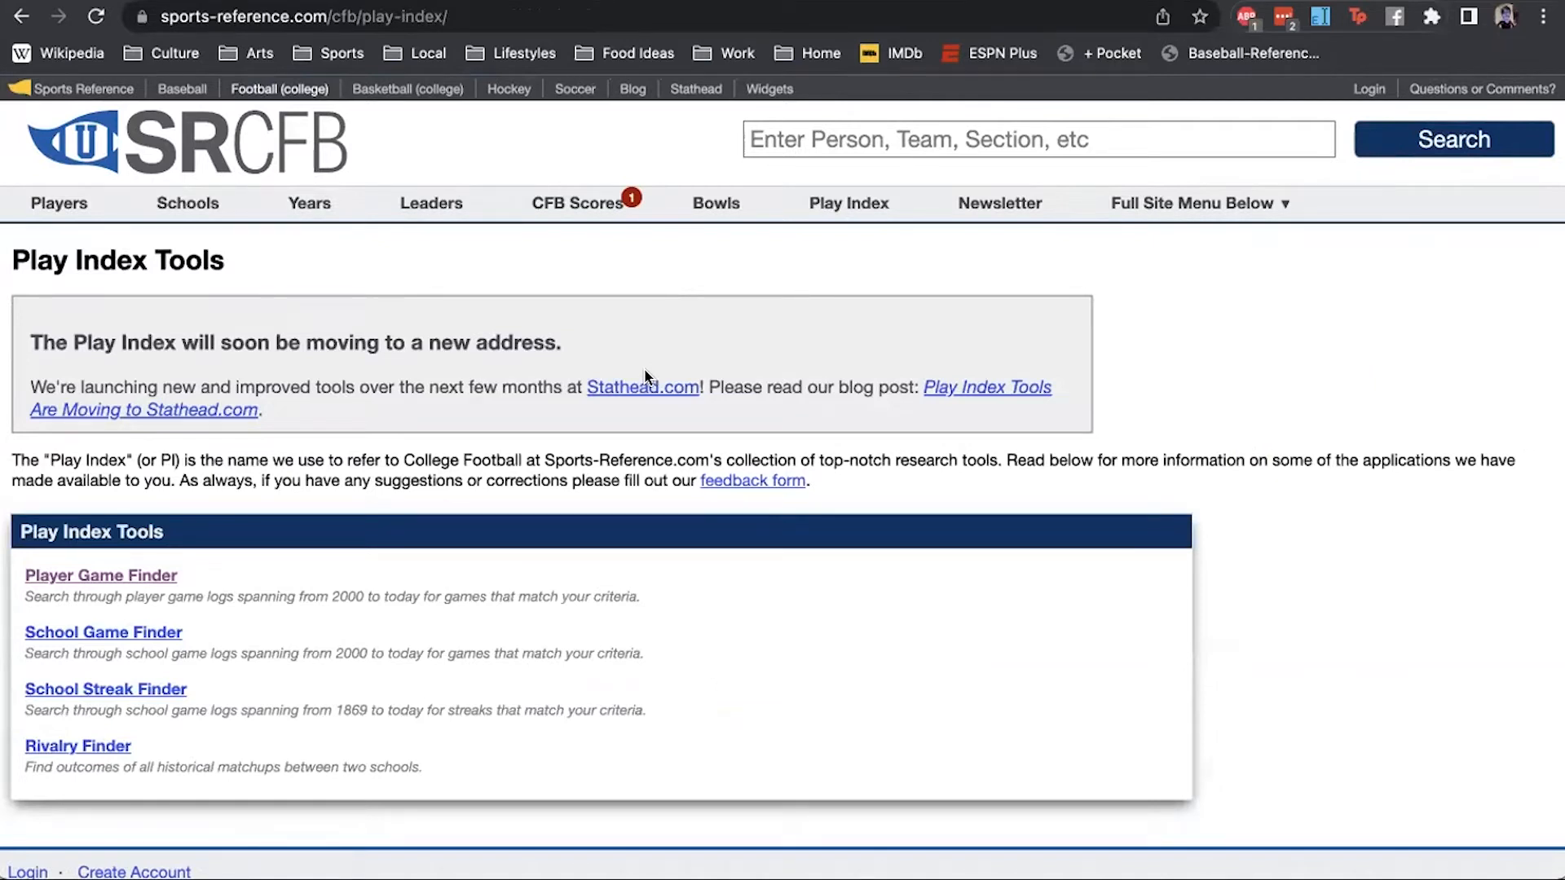
scroll(644, 375, down, 2)
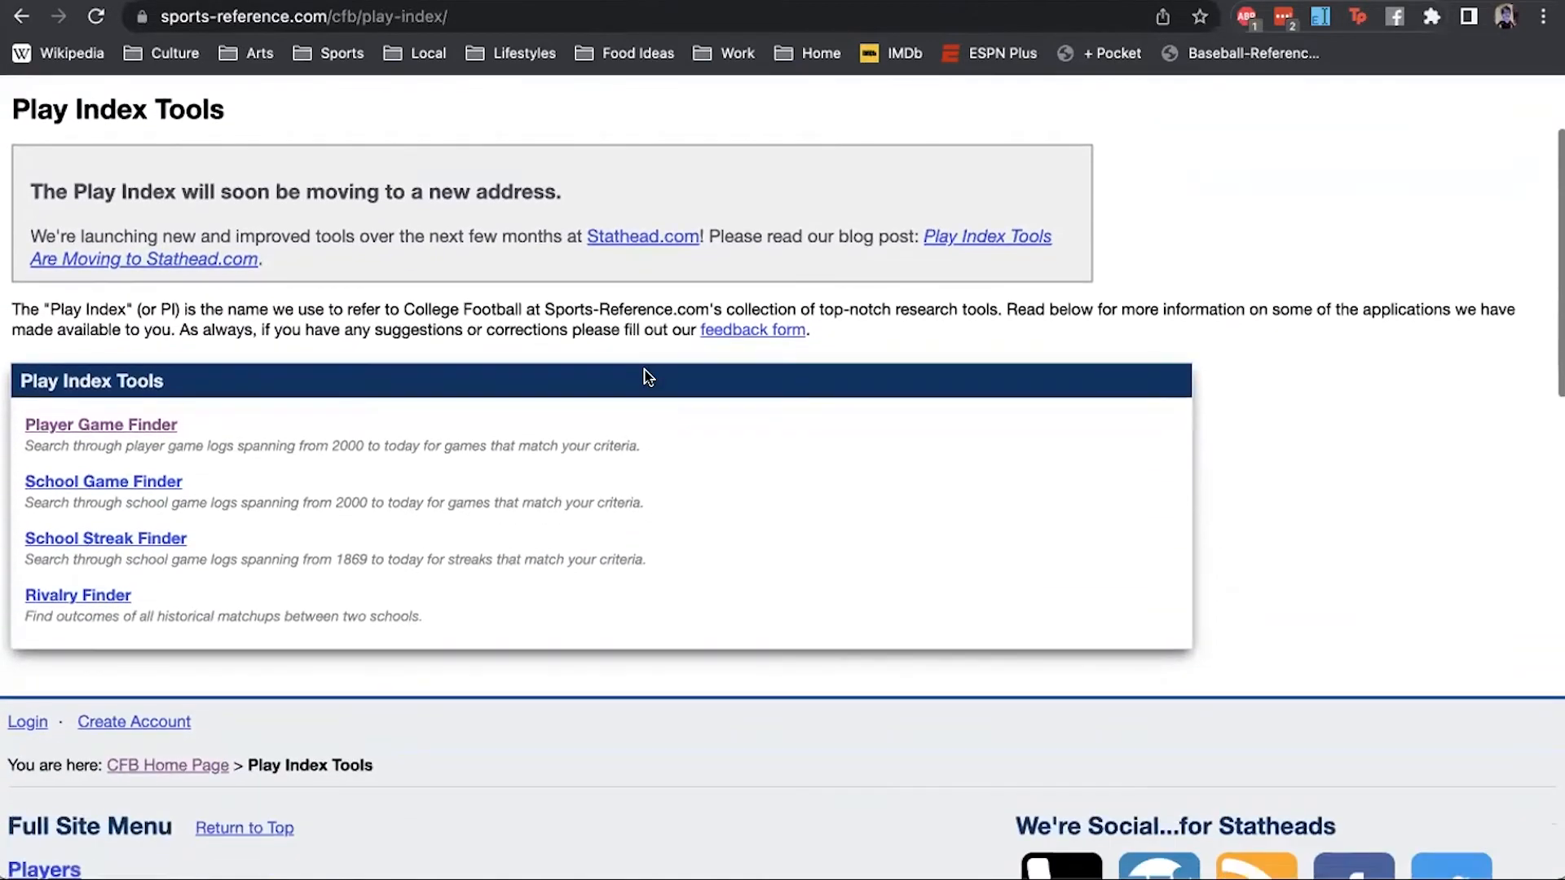
click(155, 432)
- Set the finder to Cumulative Season Games and add a Tackles for Loss >= 6 criterion
scroll(445, 413, down, 4)
click(574, 383)
scroll(873, 421, down, 2)
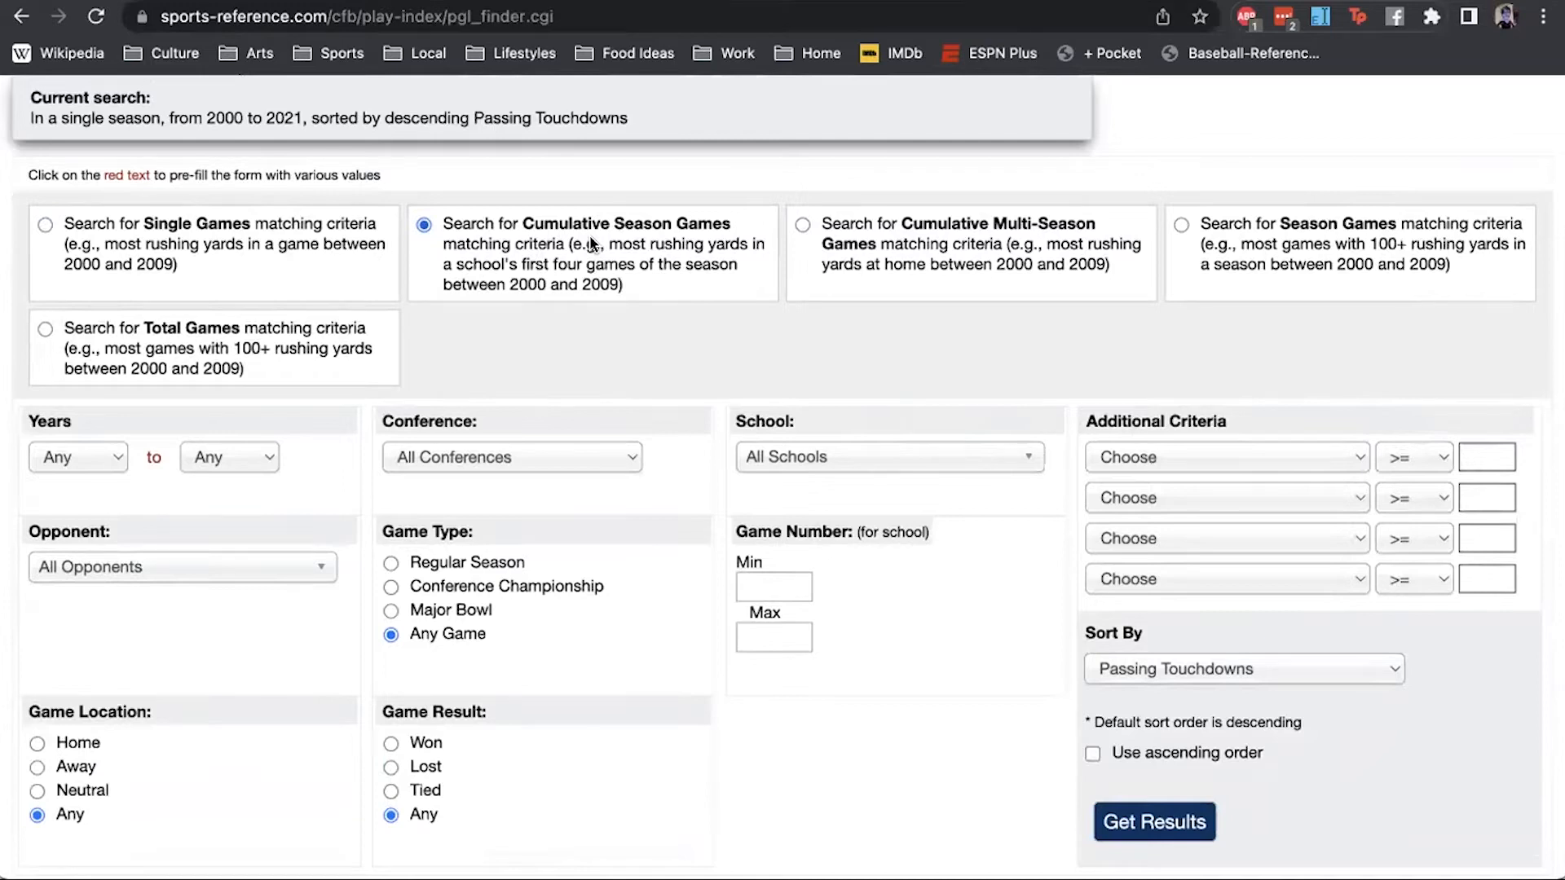
click(1133, 457)
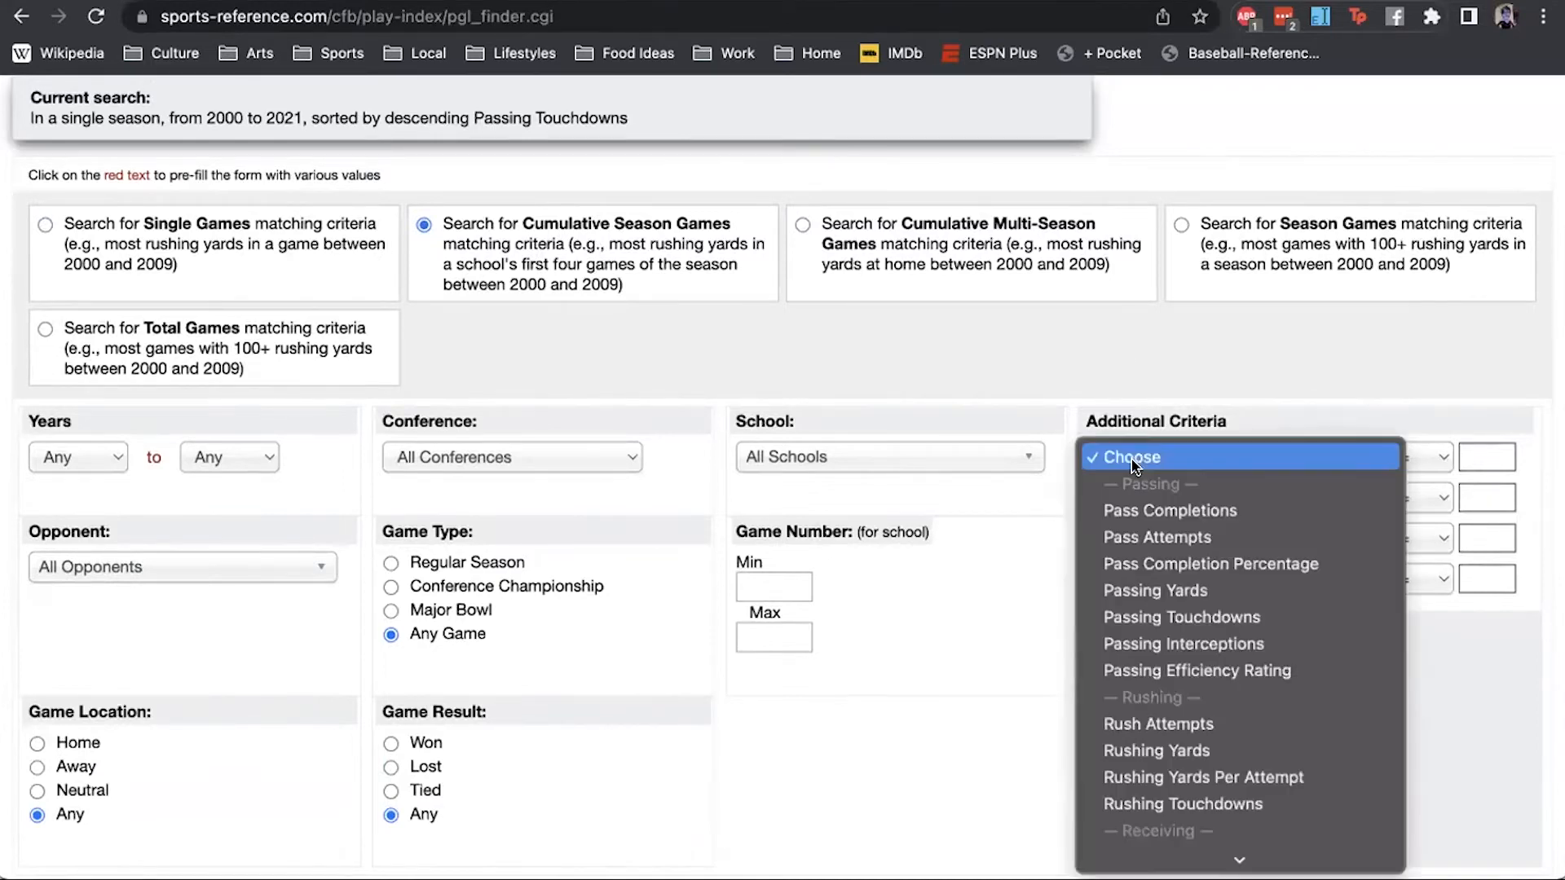
scroll(1133, 460, down, 10)
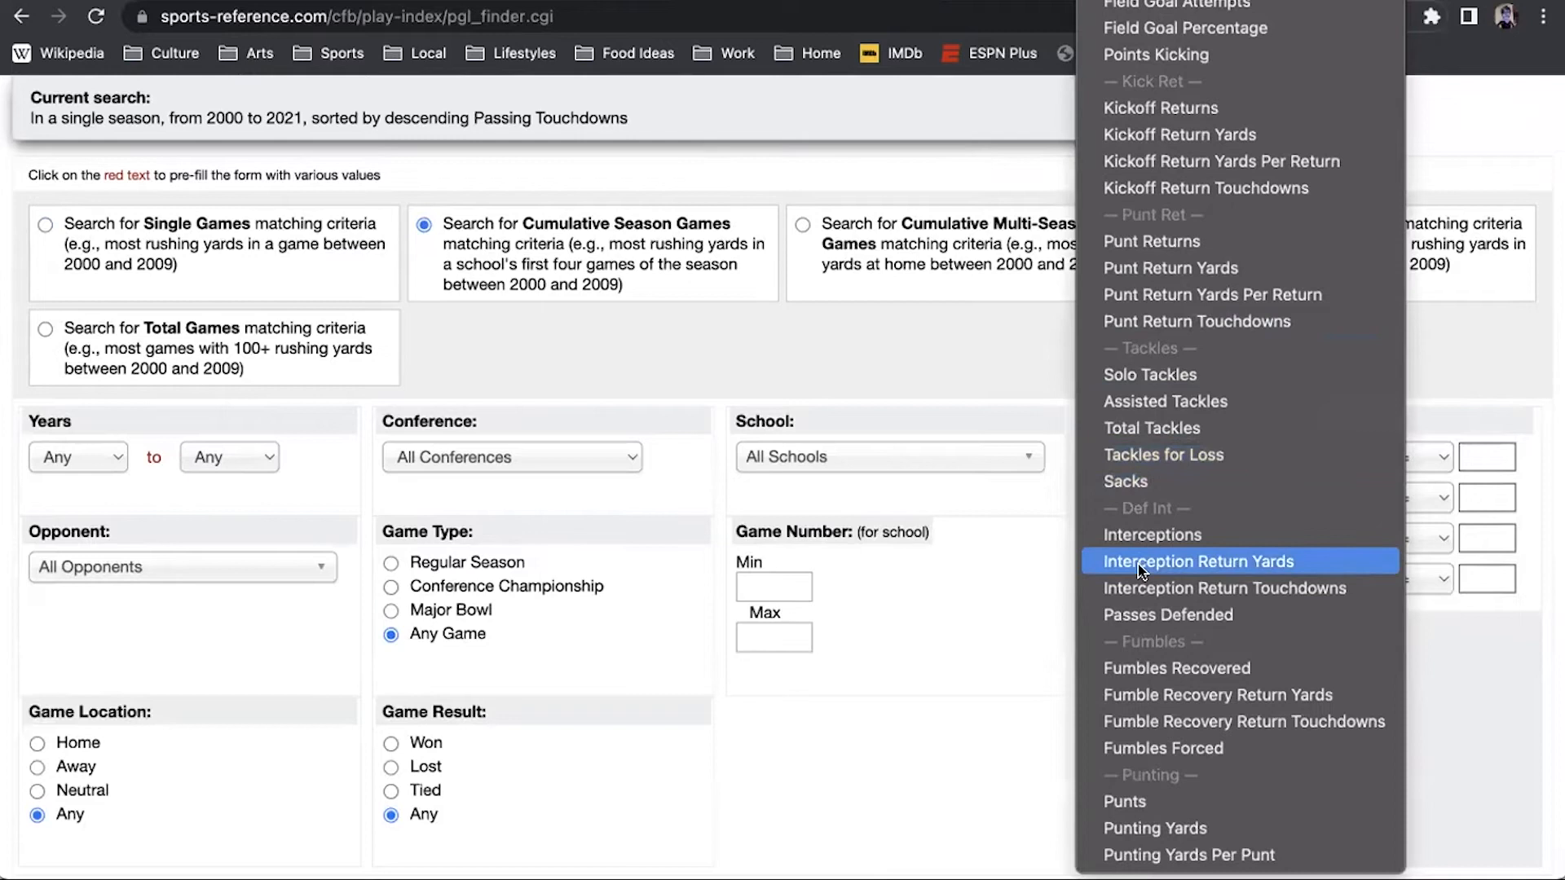
click(1182, 454)
scroll(1420, 501, up, 2)
click(1487, 548)
text(6)
- Add a second criterion of Interceptions >= 2
scroll(1161, 481, down, 2)
click(1157, 465)
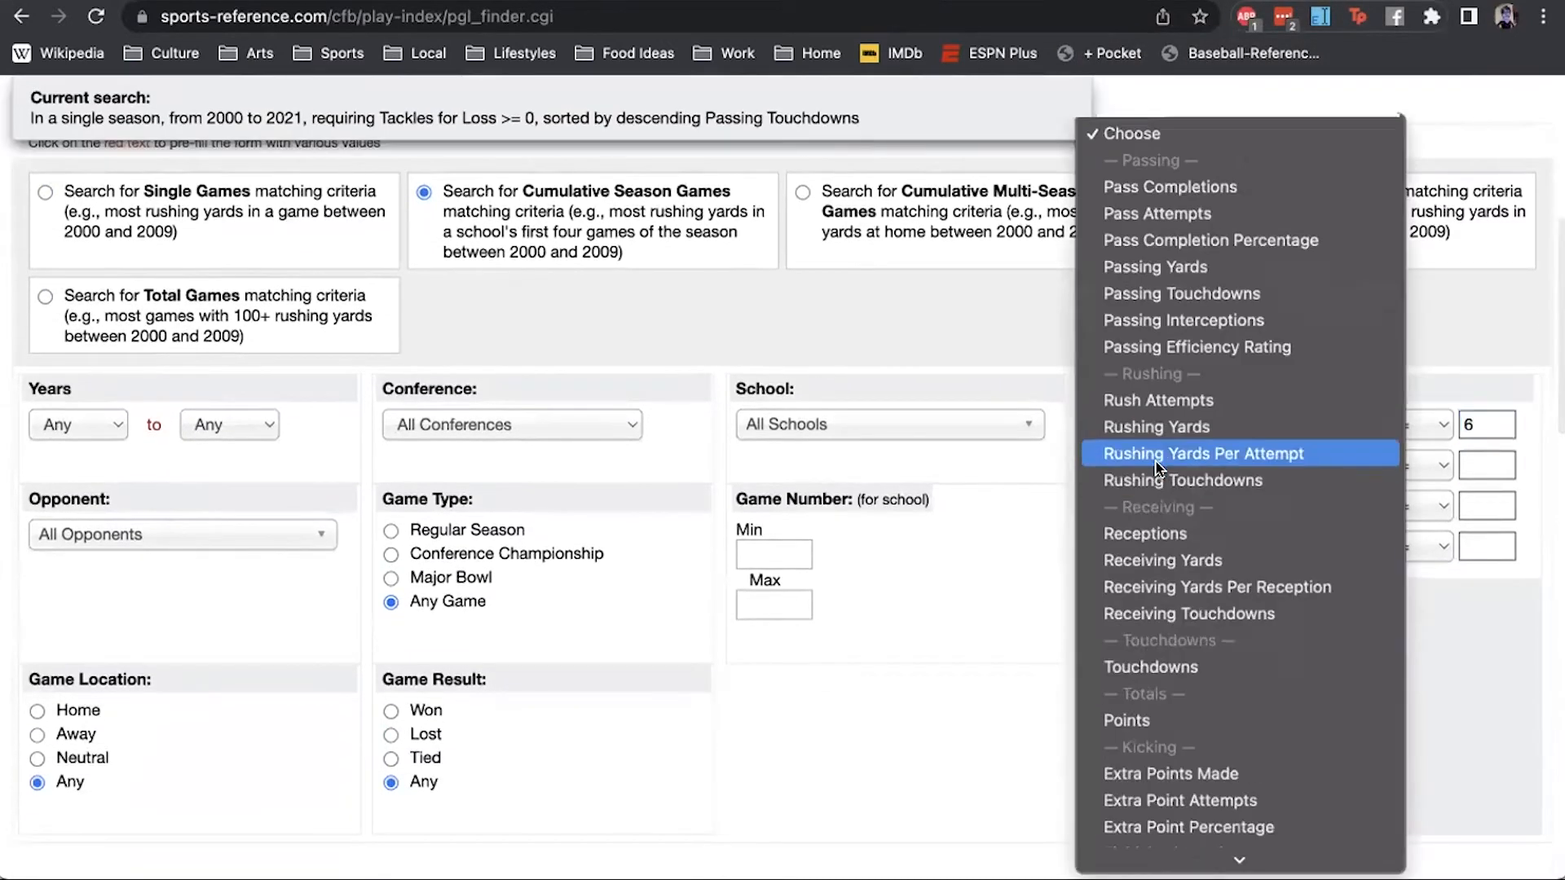
scroll(1158, 467, down, 10)
click(1158, 423)
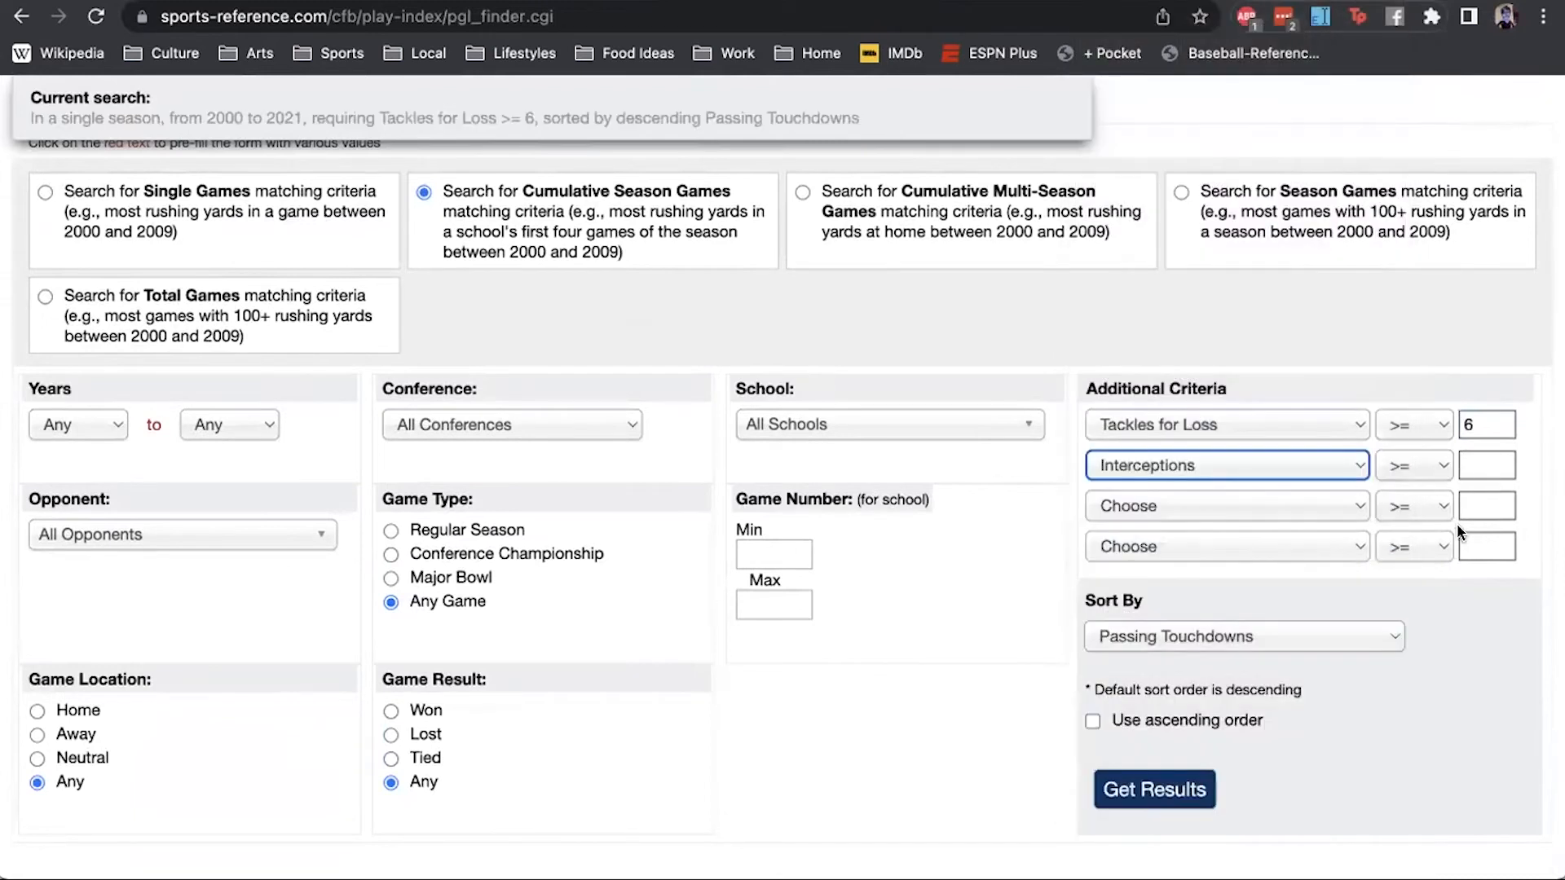
scroll(1472, 554, up, 2)
click(1484, 557)
text(2)
- Limit the search to the Big Ten Conference, sorted by Date (or Year), and get the results
scroll(921, 418, down, 6)
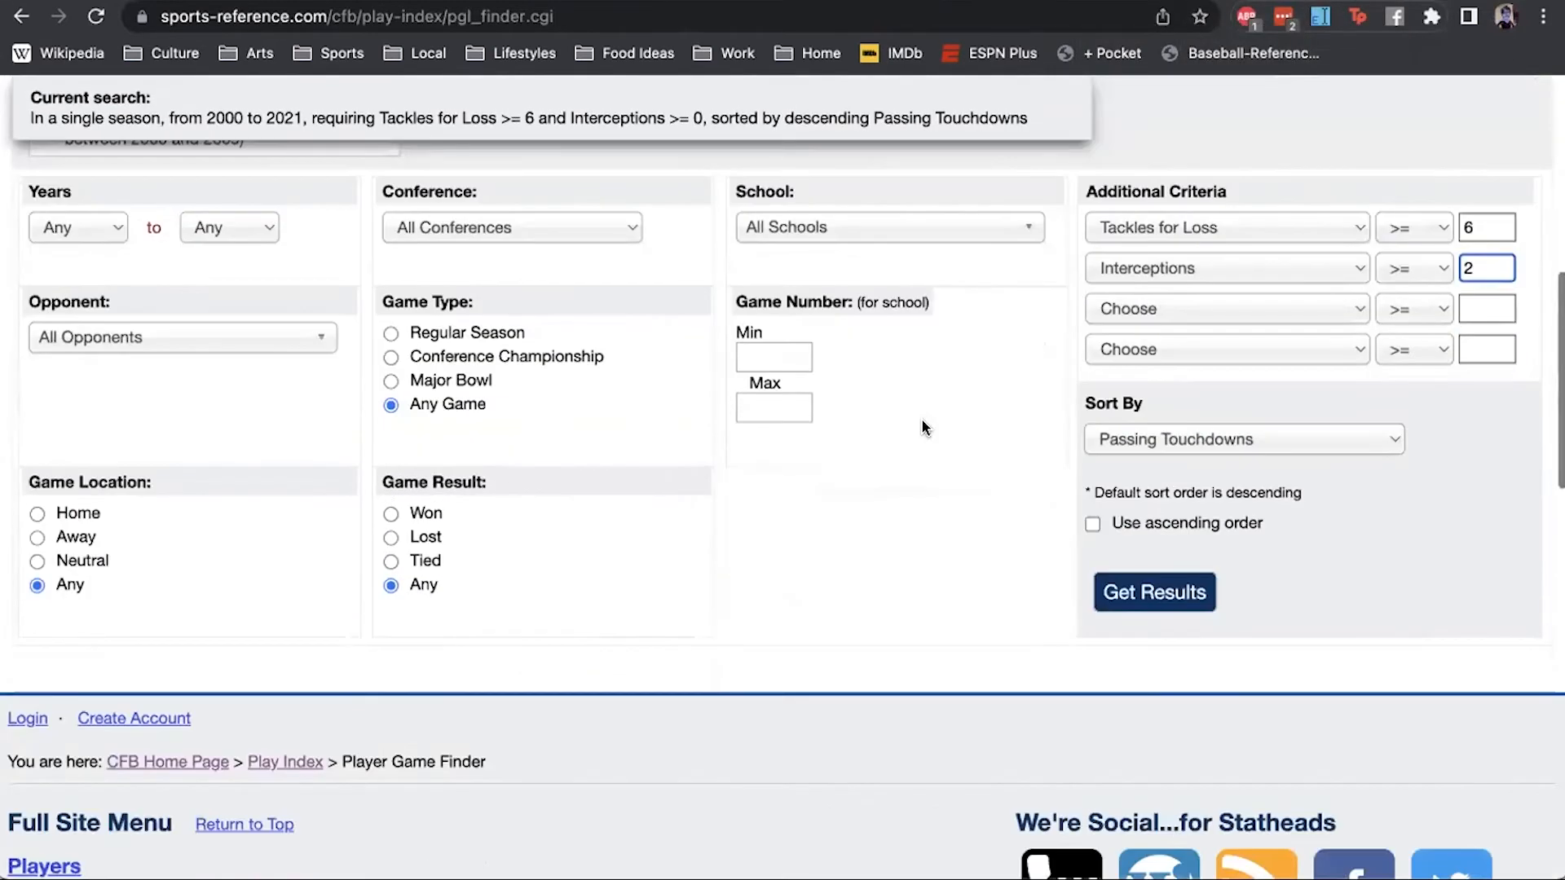
scroll(921, 418, down, 2)
scroll(921, 418, up, 4)
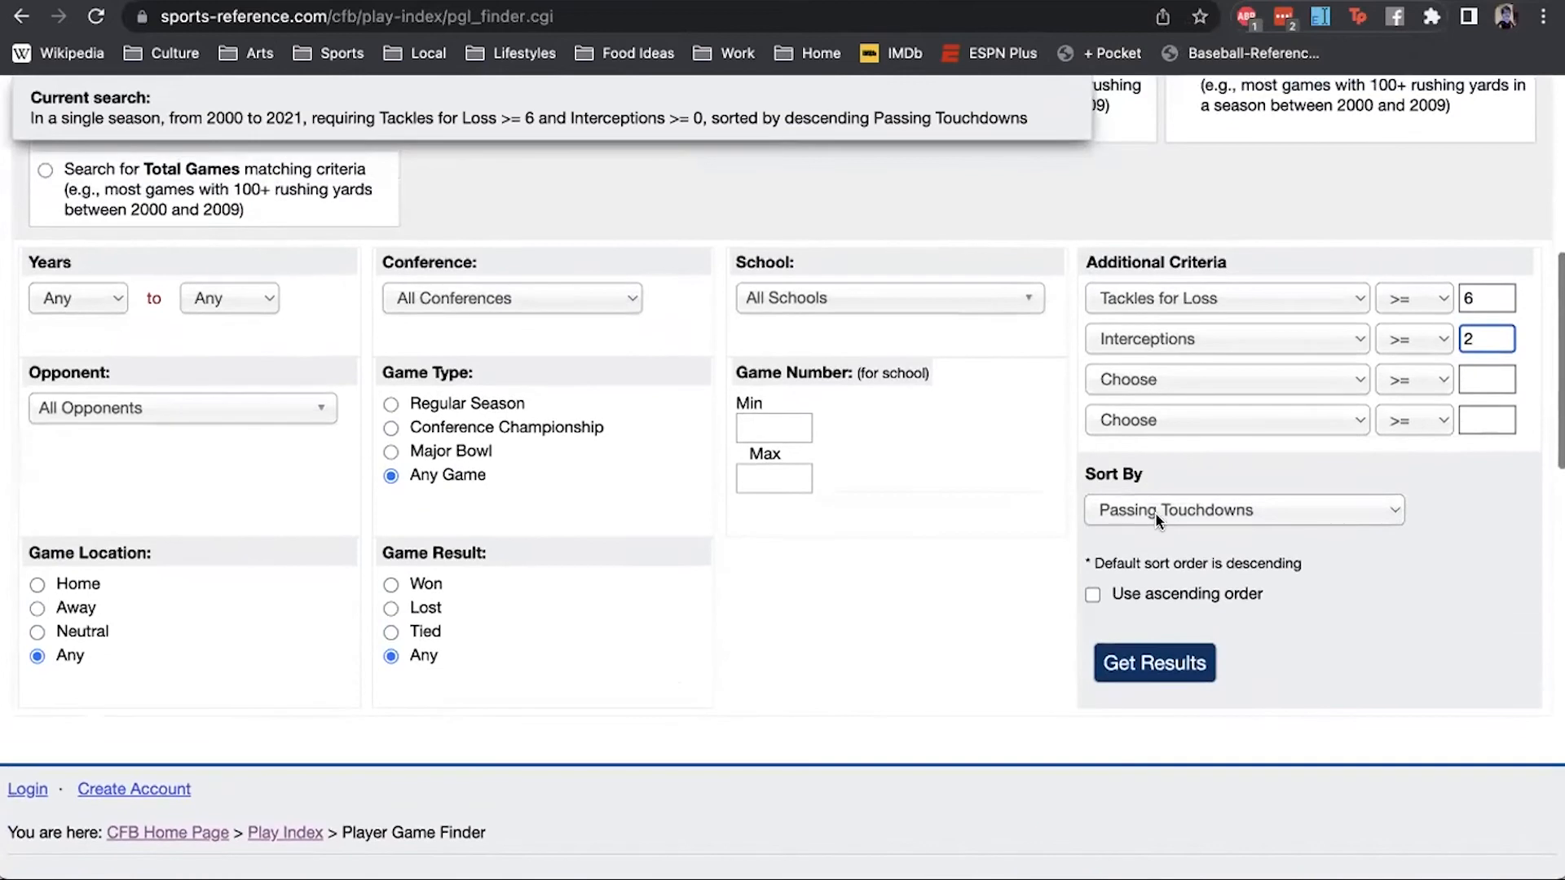
click(545, 295)
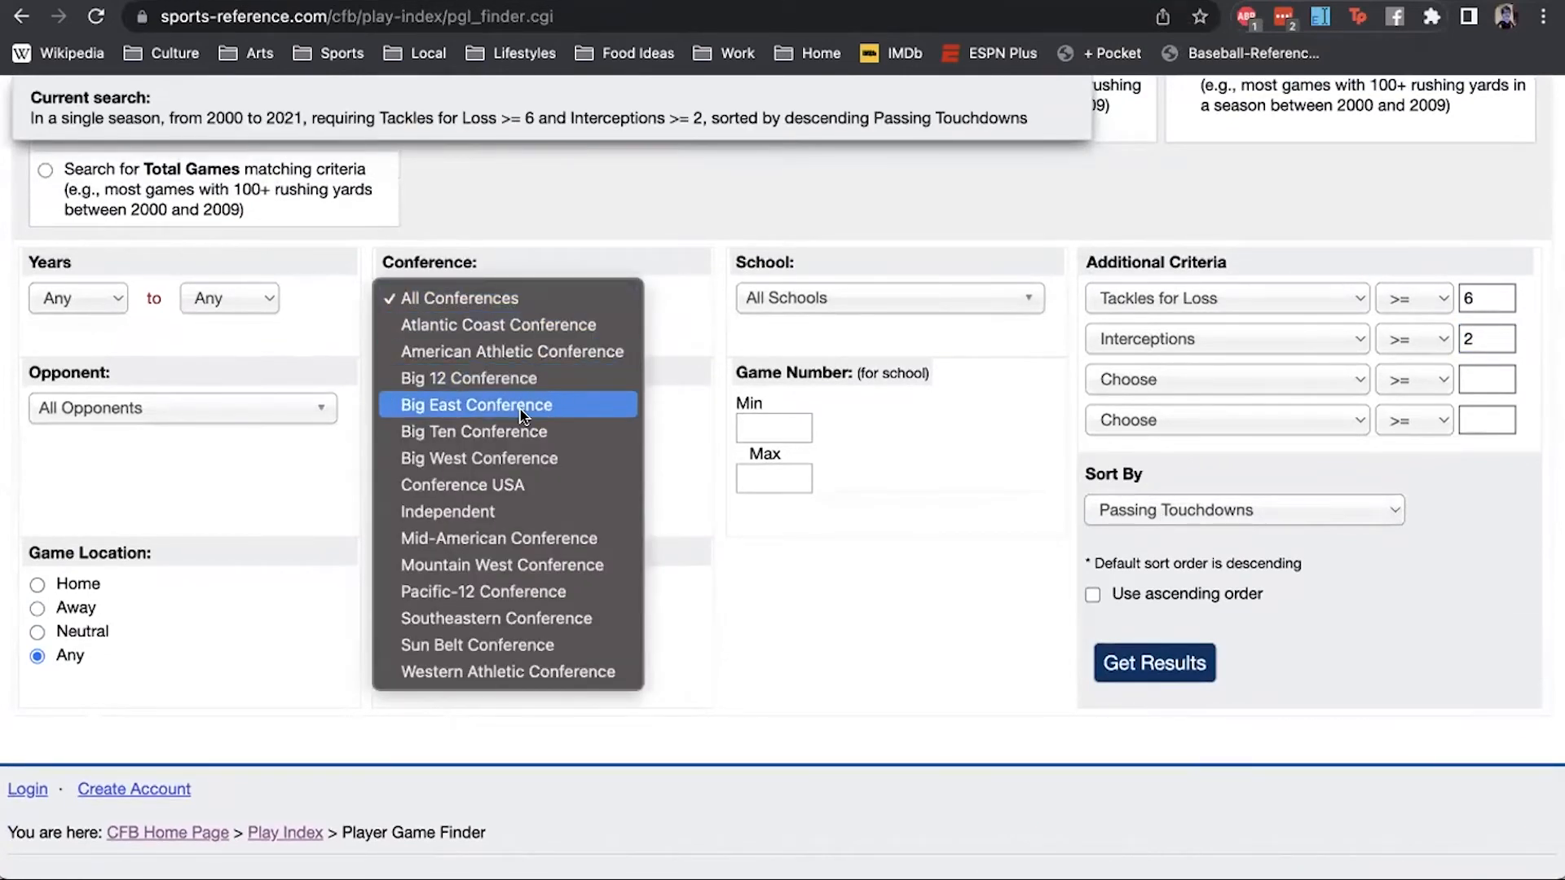
click(473, 432)
click(1179, 511)
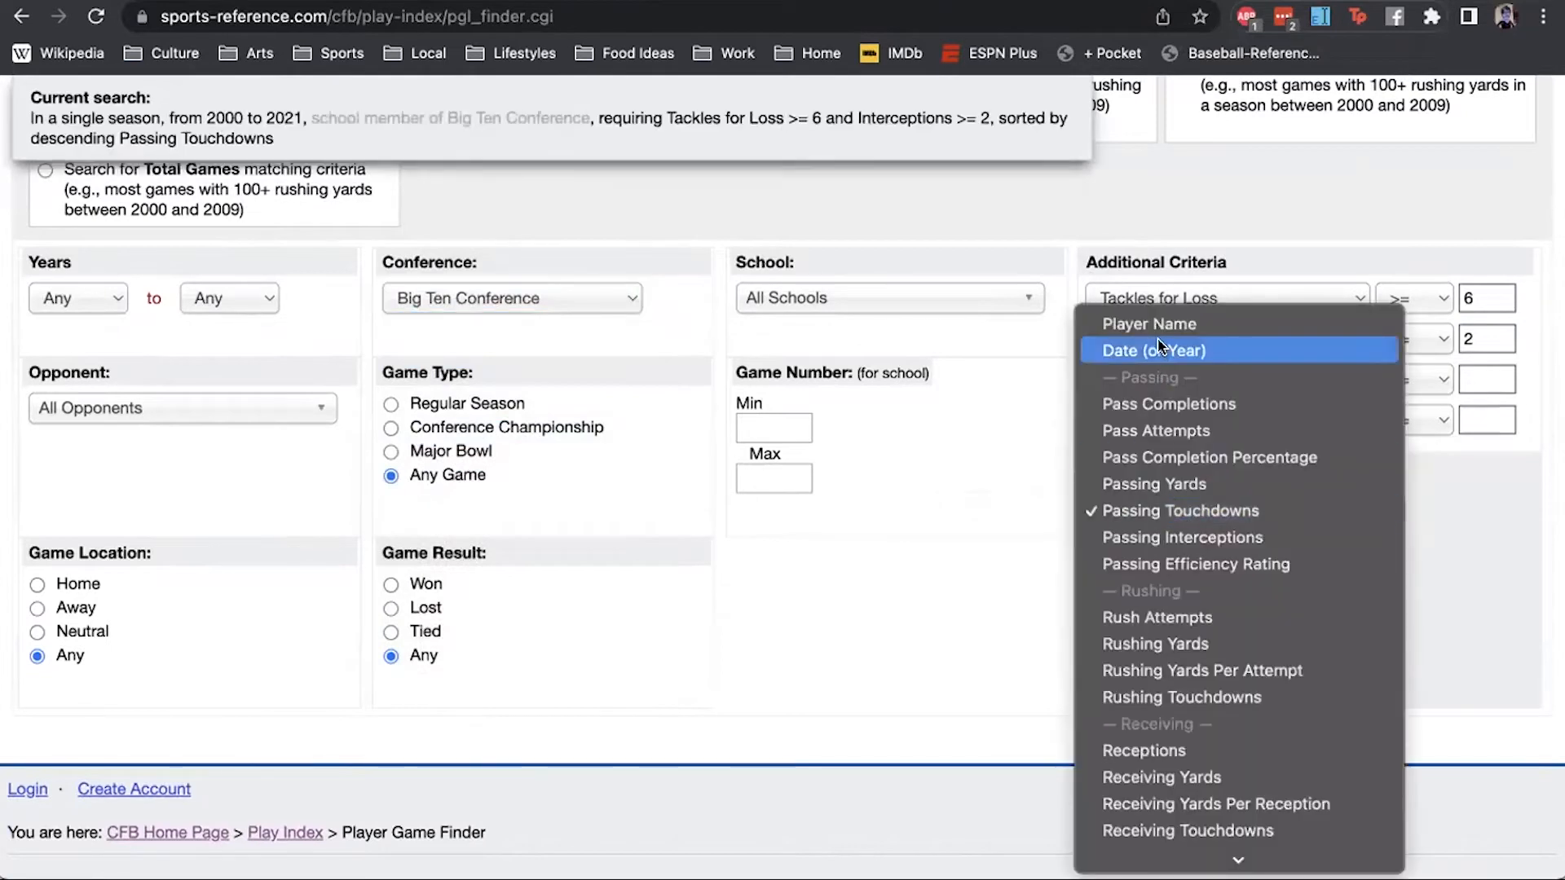
click(1158, 349)
click(1154, 662)
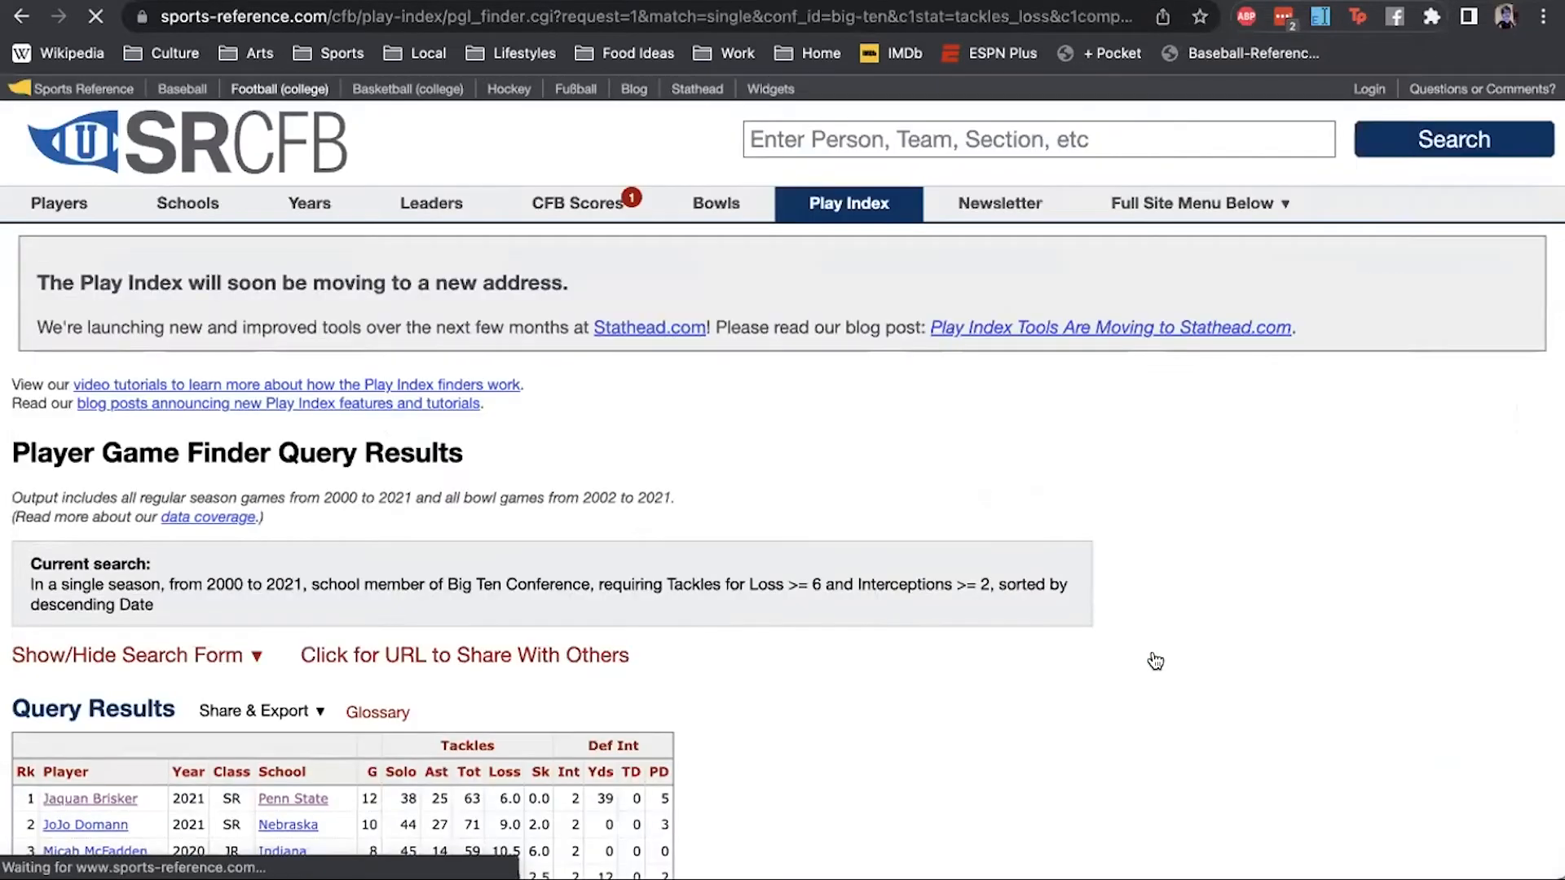
- Examine the full list of Big Ten player seasons in the Query Results table
scroll(1122, 588, down, 4)
scroll(1123, 588, down, 4)
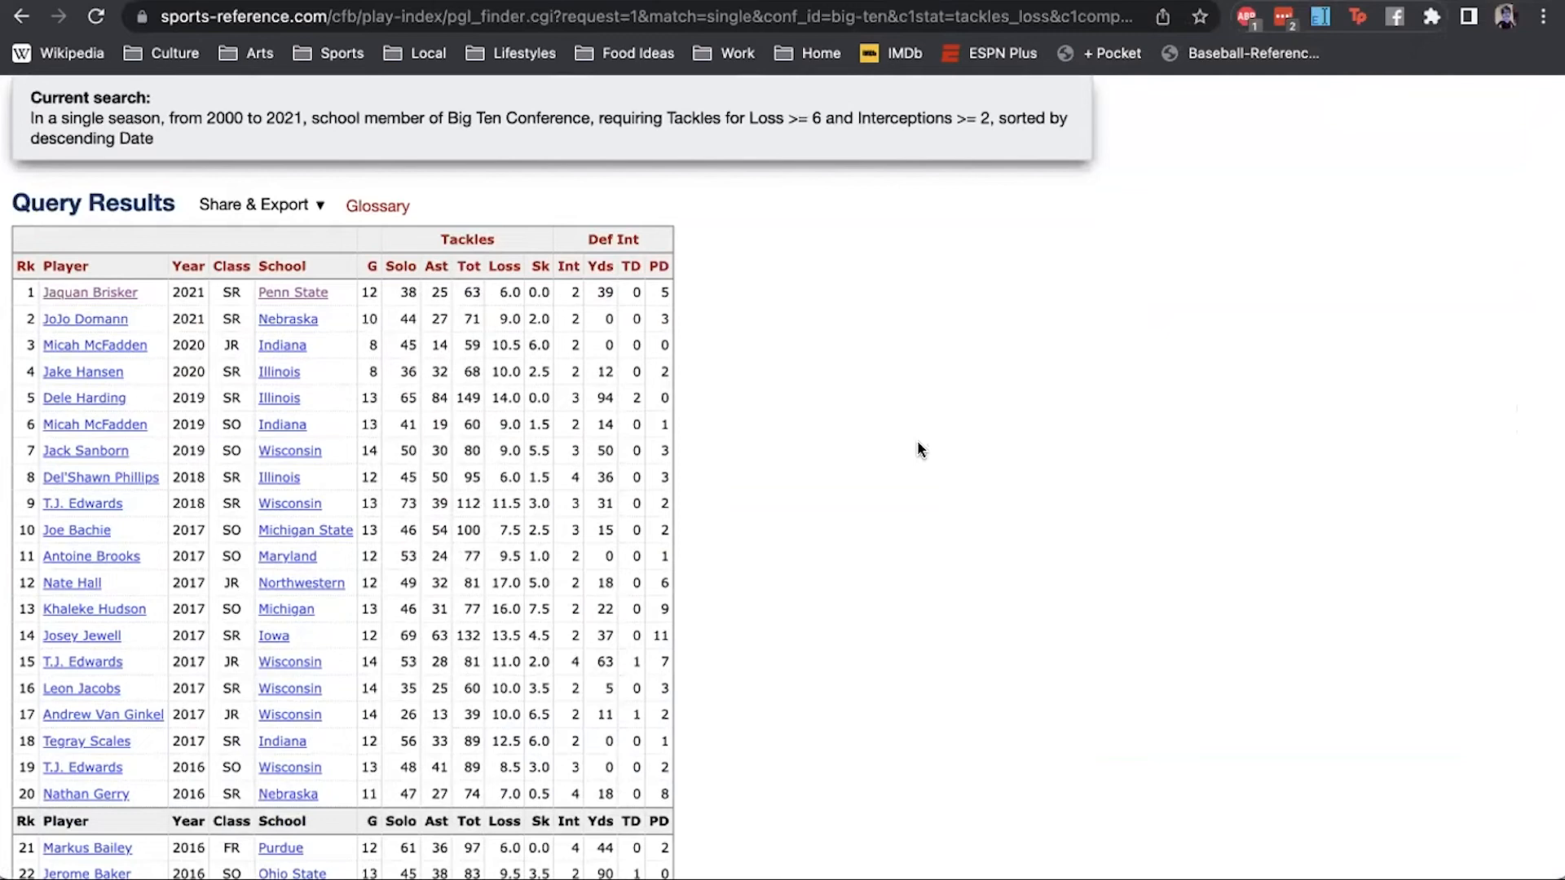
scroll(412, 505, down, 9)
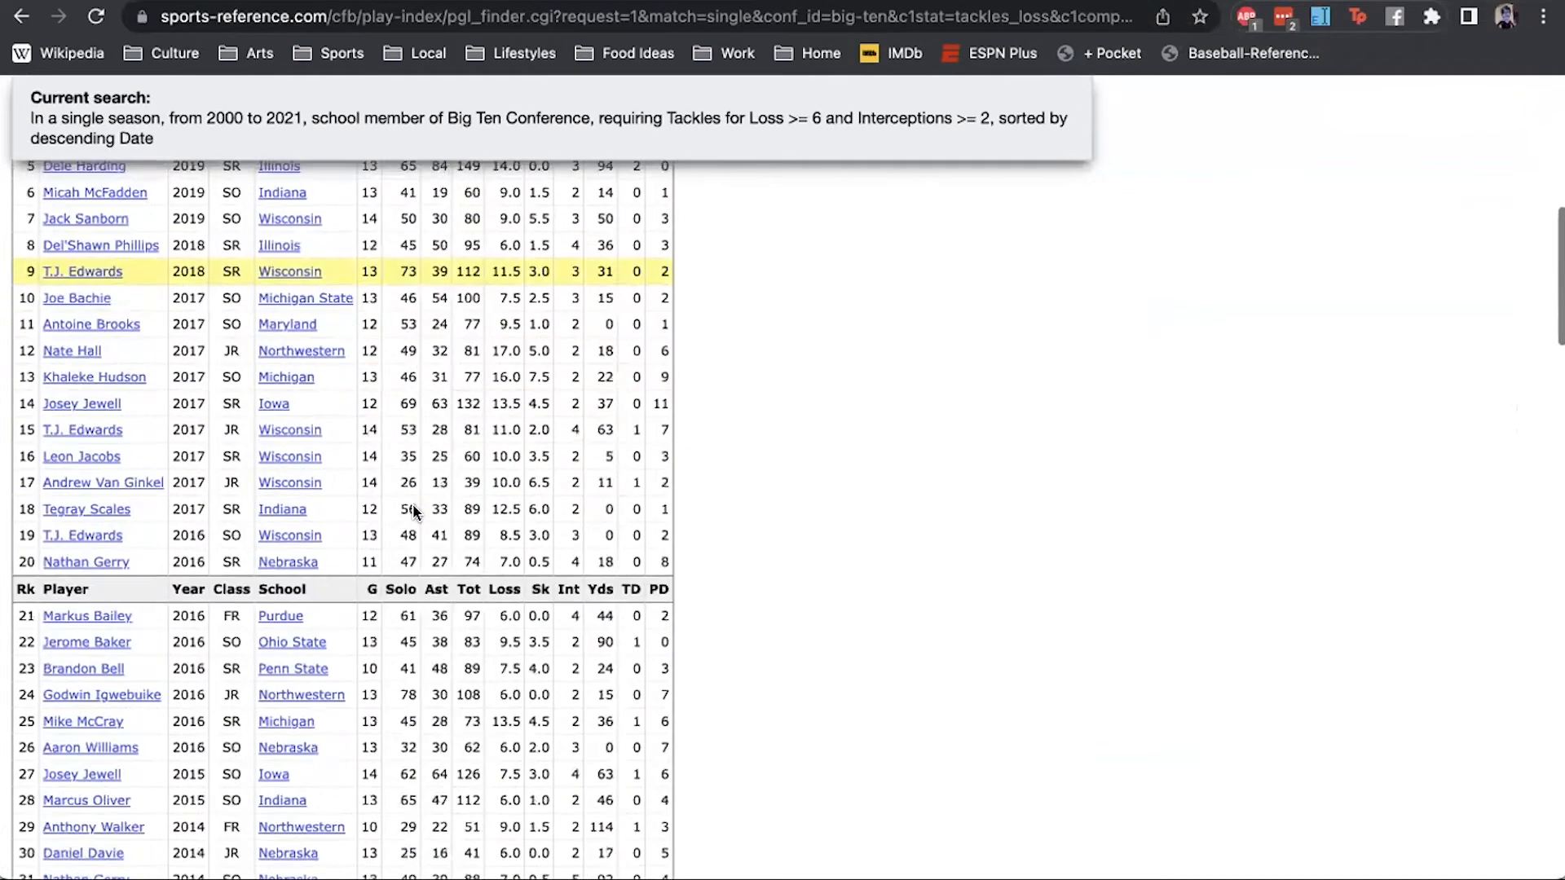
scroll(414, 511, down, 7)
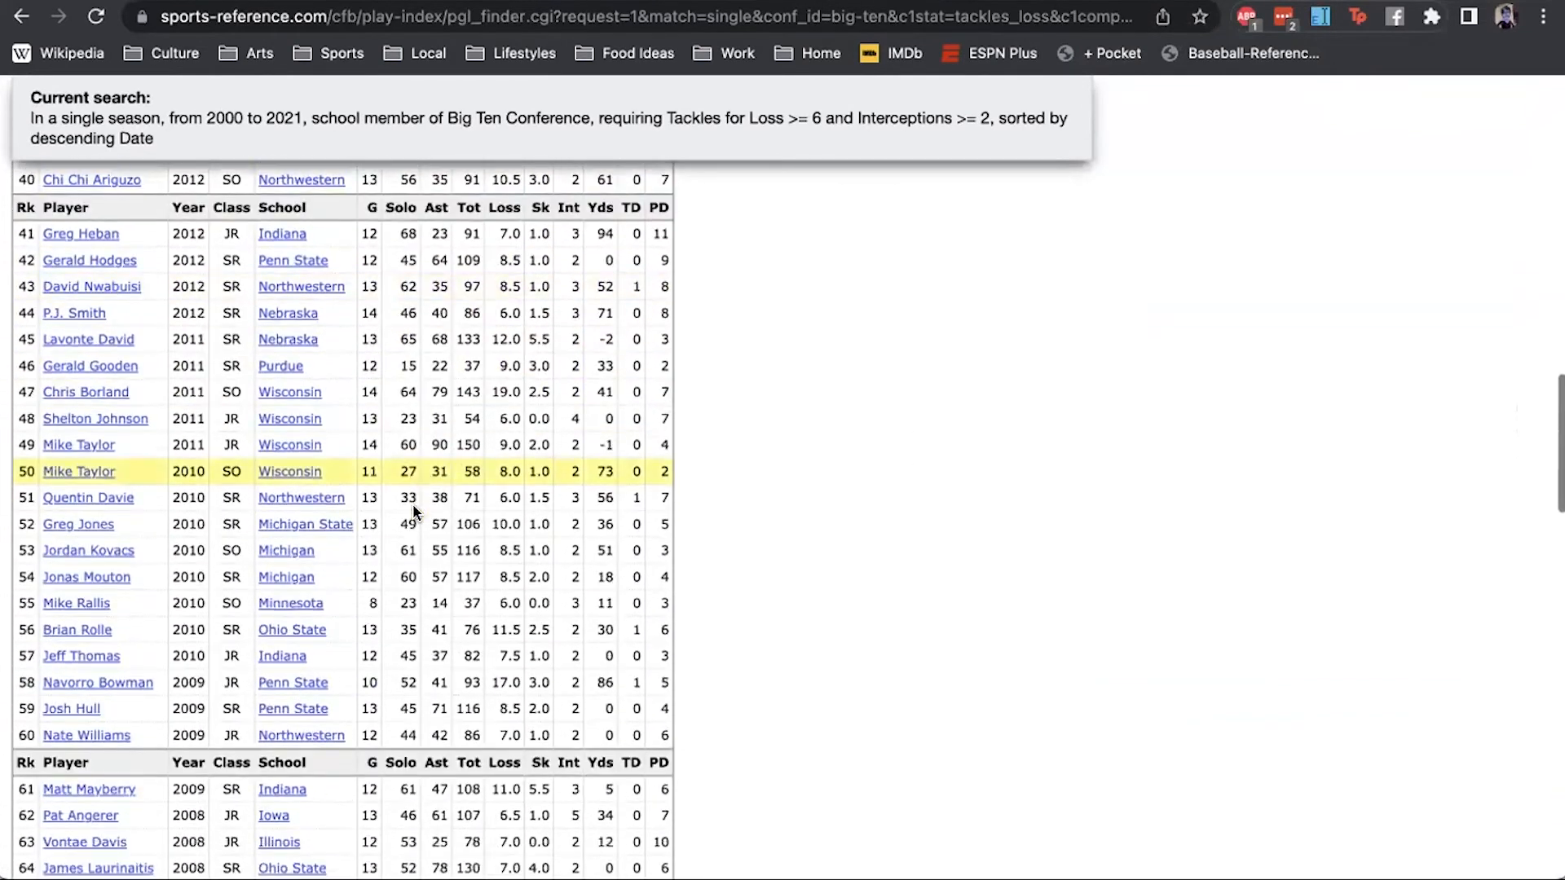
scroll(413, 502, down, 4)
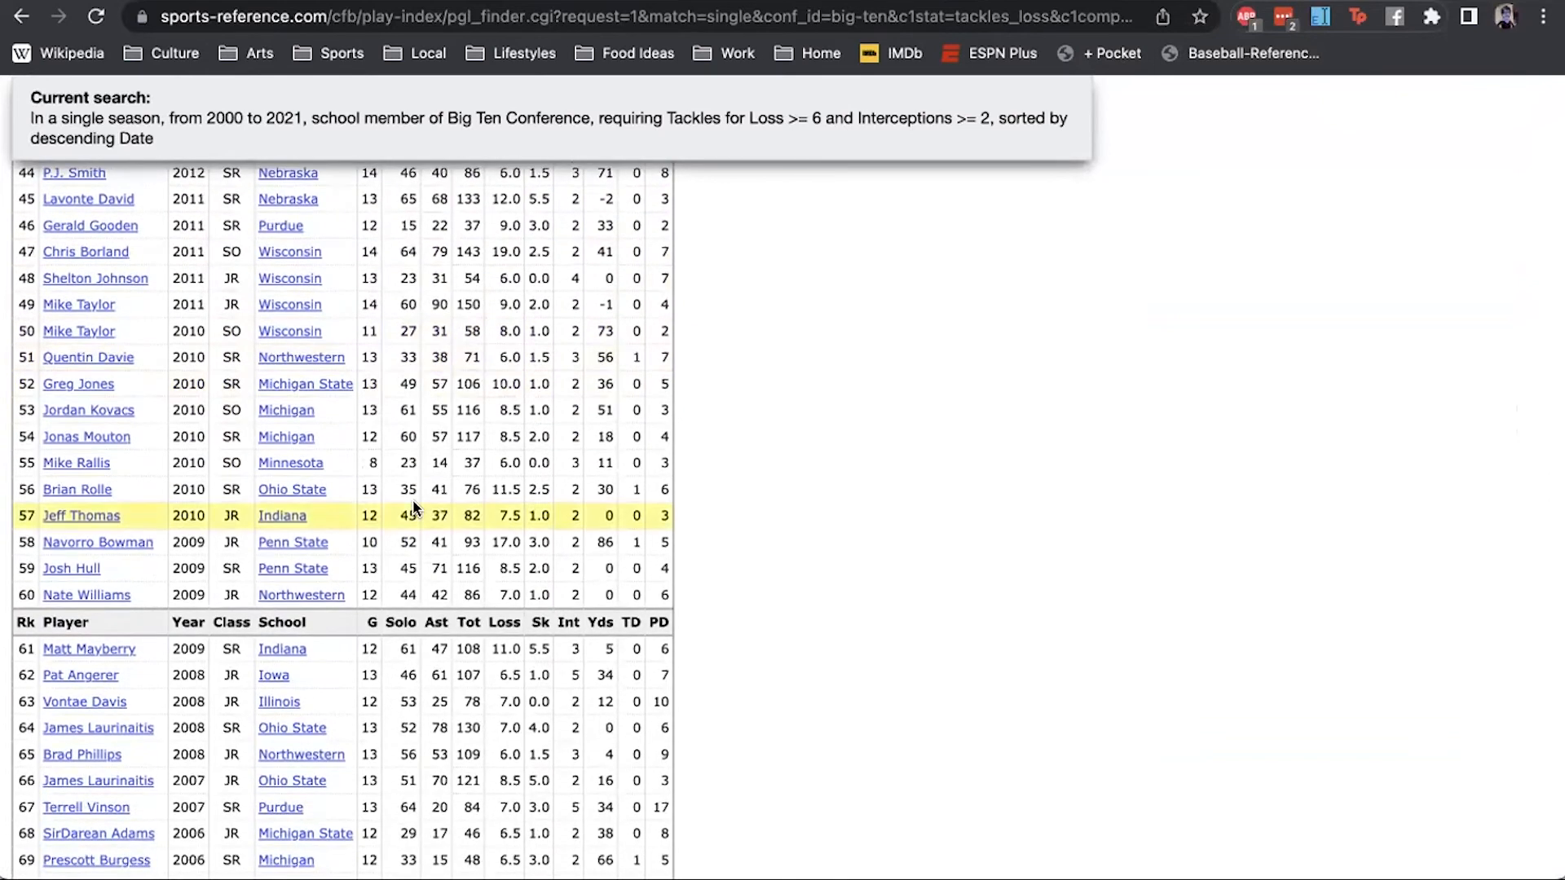
scroll(412, 505, down, 5)
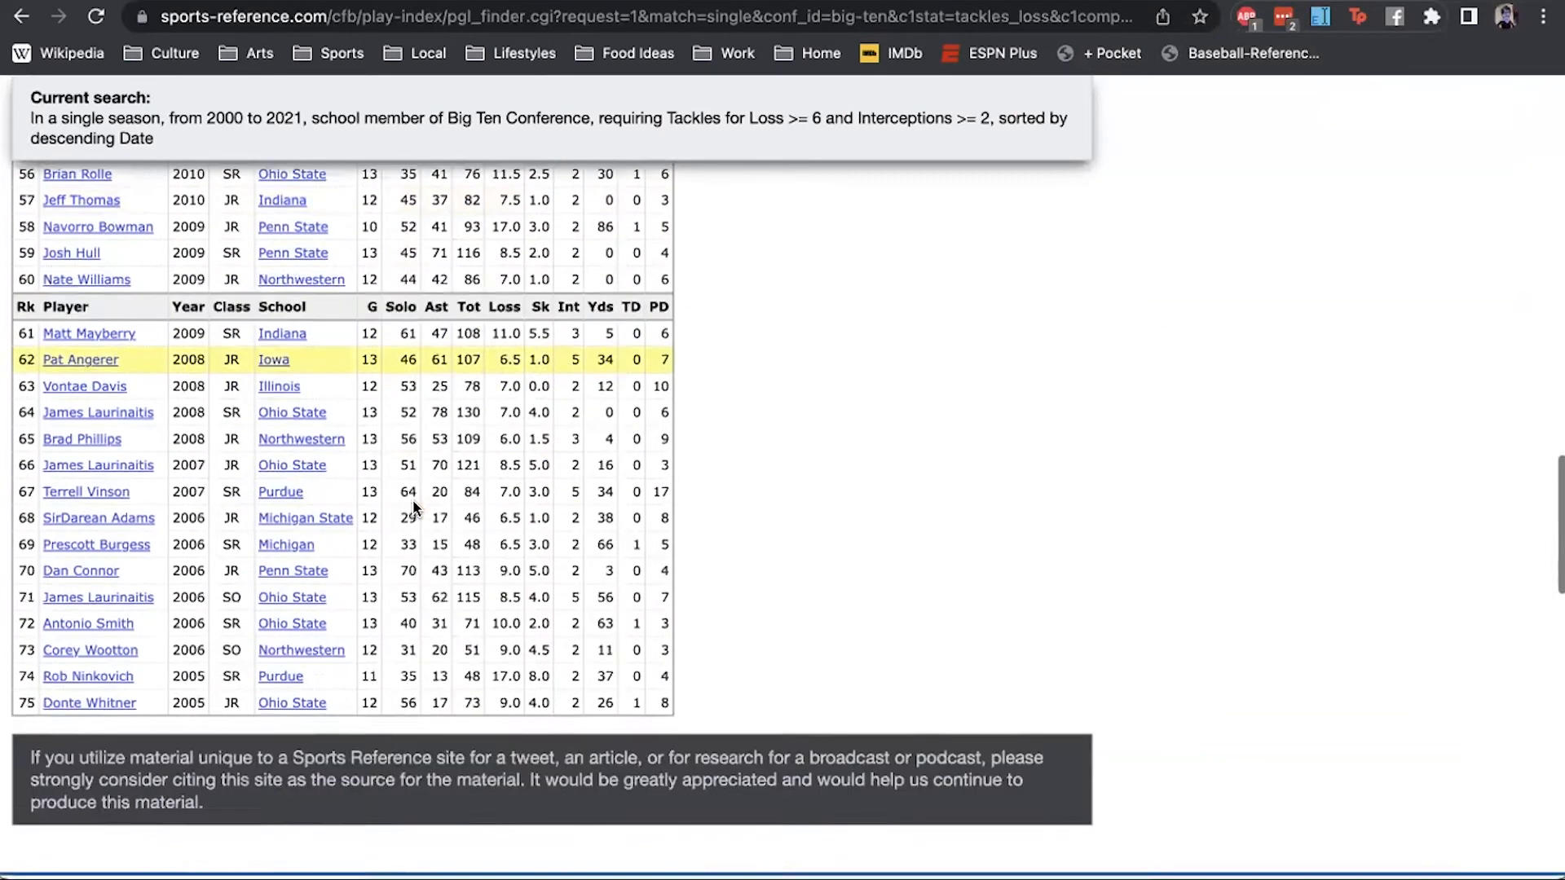
scroll(417, 424, up, 20)
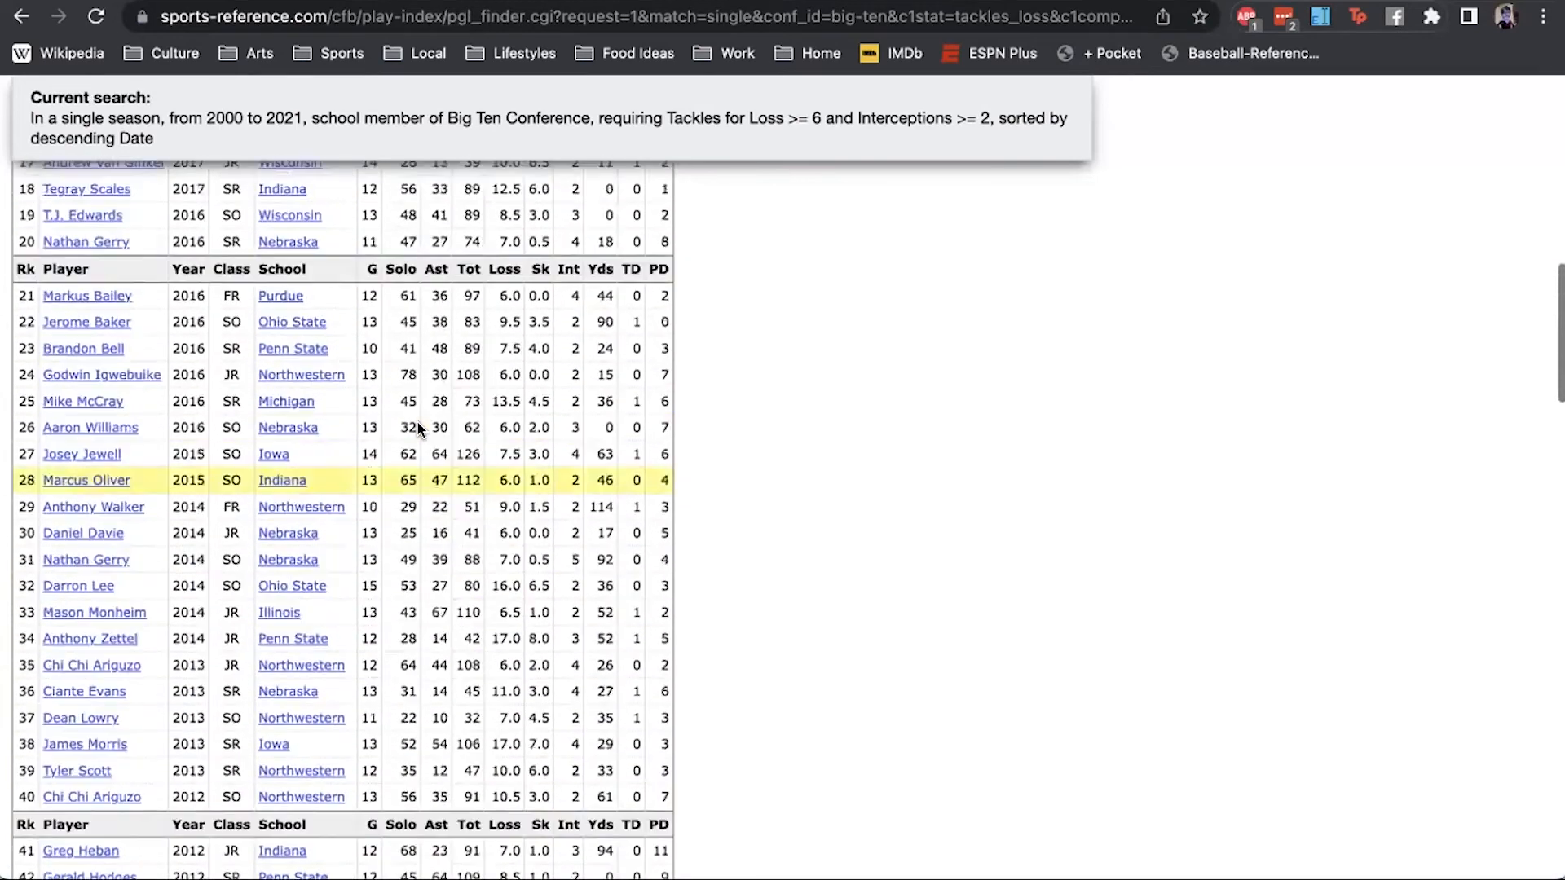
scroll(417, 423, up, 1)
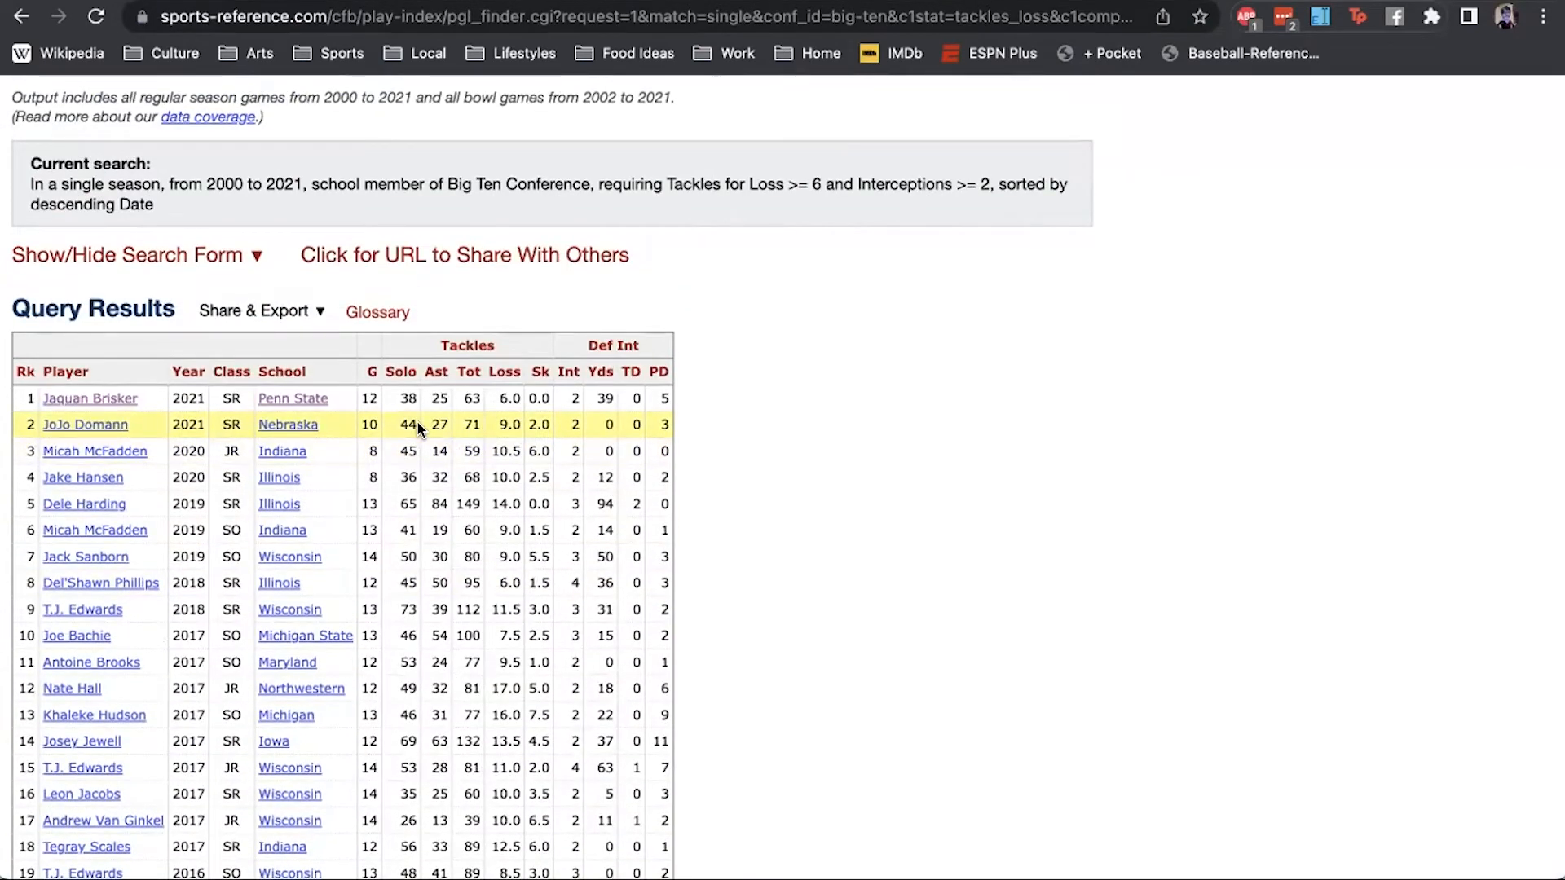
- Sort the Query Results table by passes defended and look over the top-ranked players
click(659, 373)
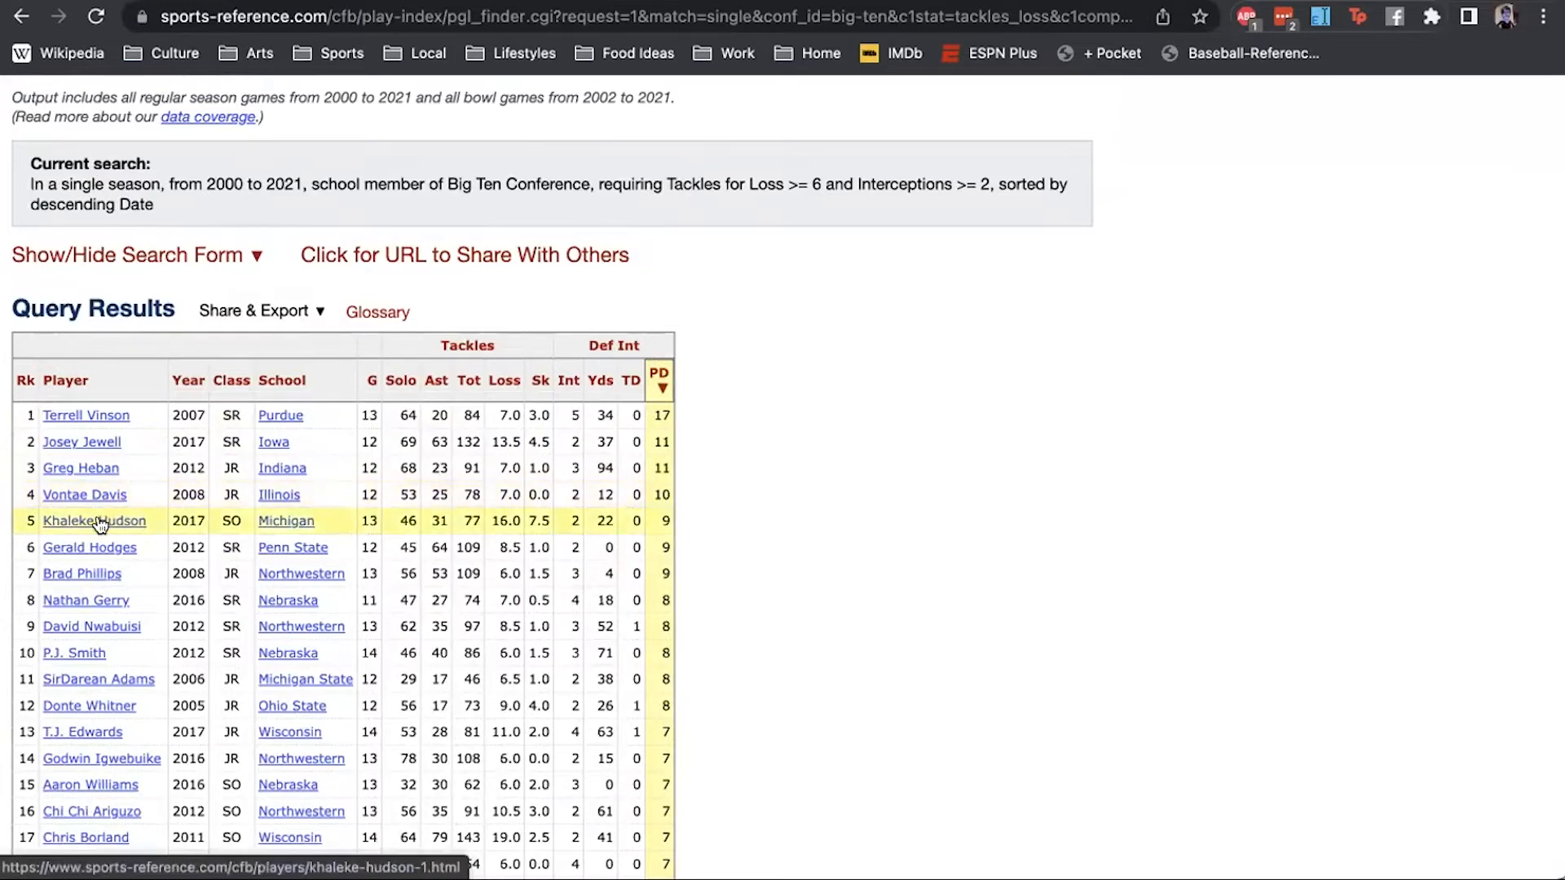
scroll(98, 574, down, 3)
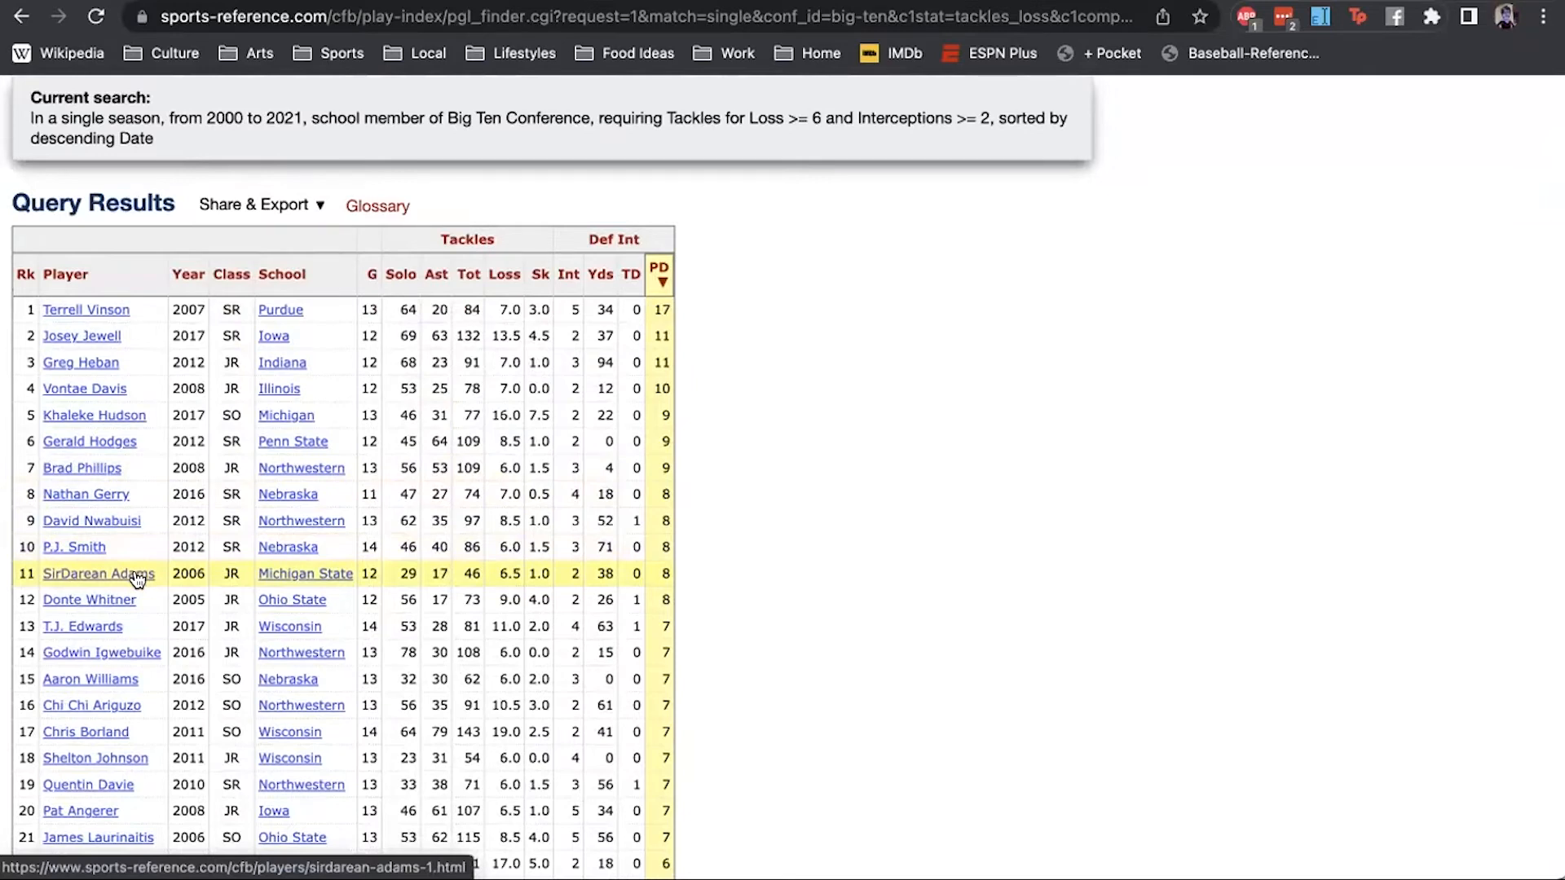
- View T.J. Edwards's college stats page from the sorted results, and return to the Player Game Finder query results
click(95, 629)
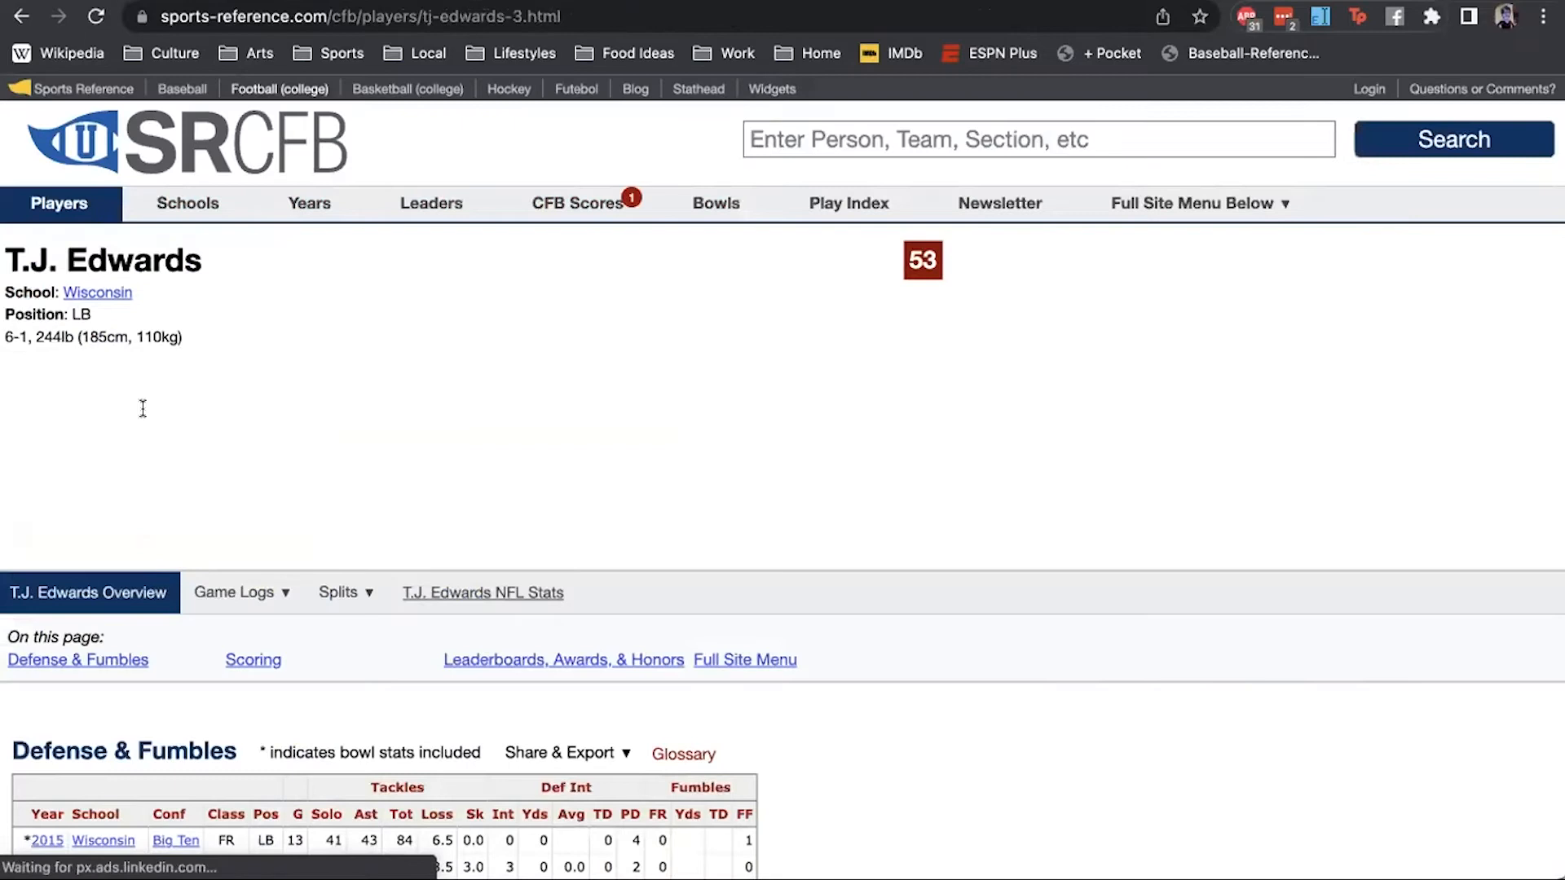
click(50, 16)
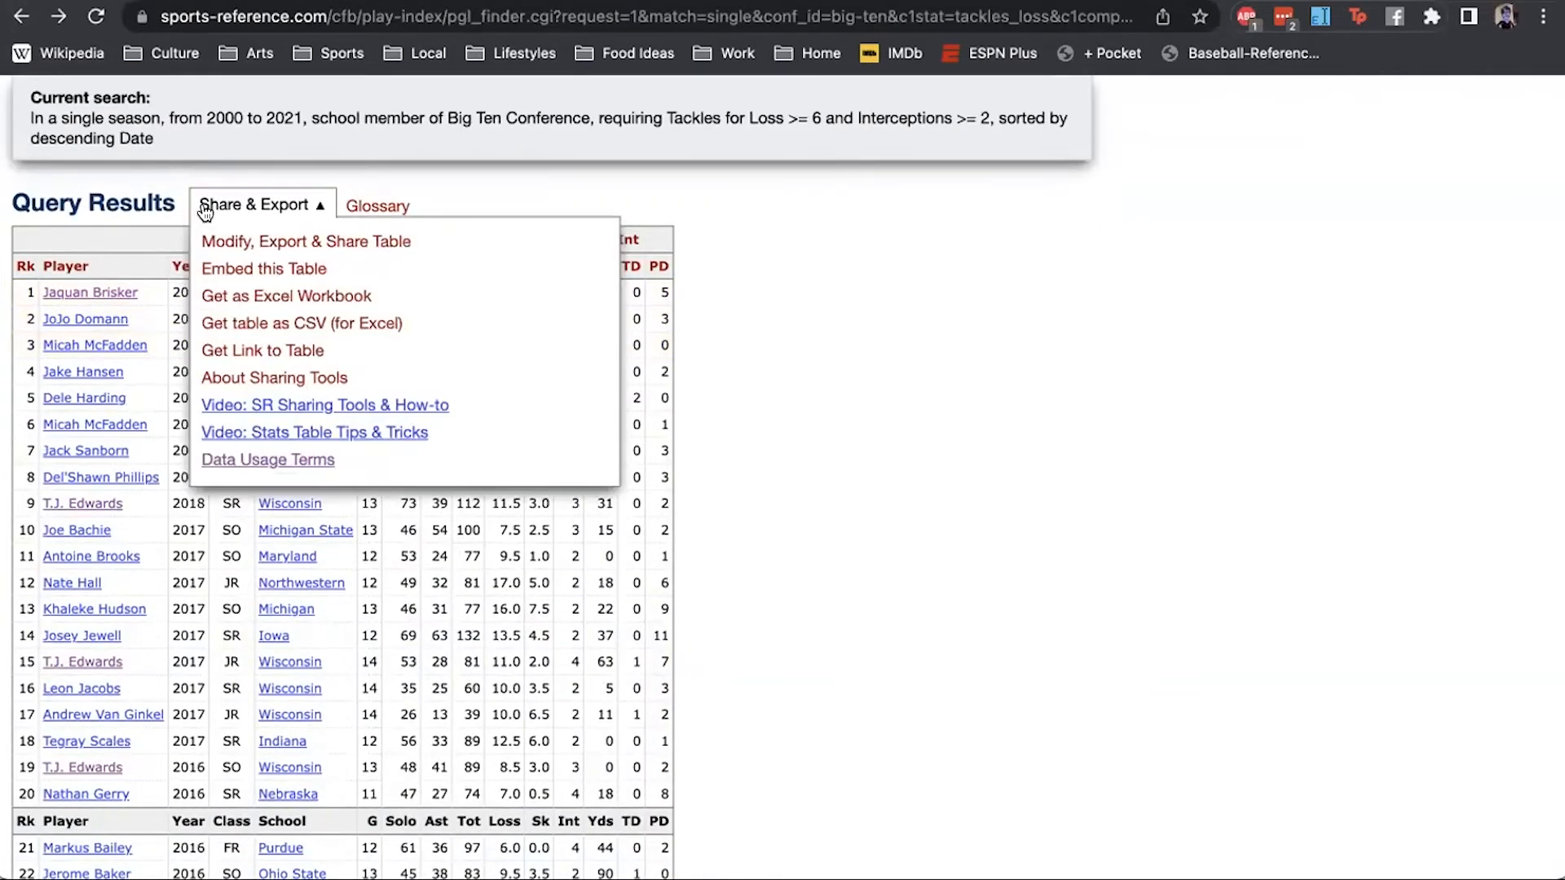
scroll(98, 195, up, 1)
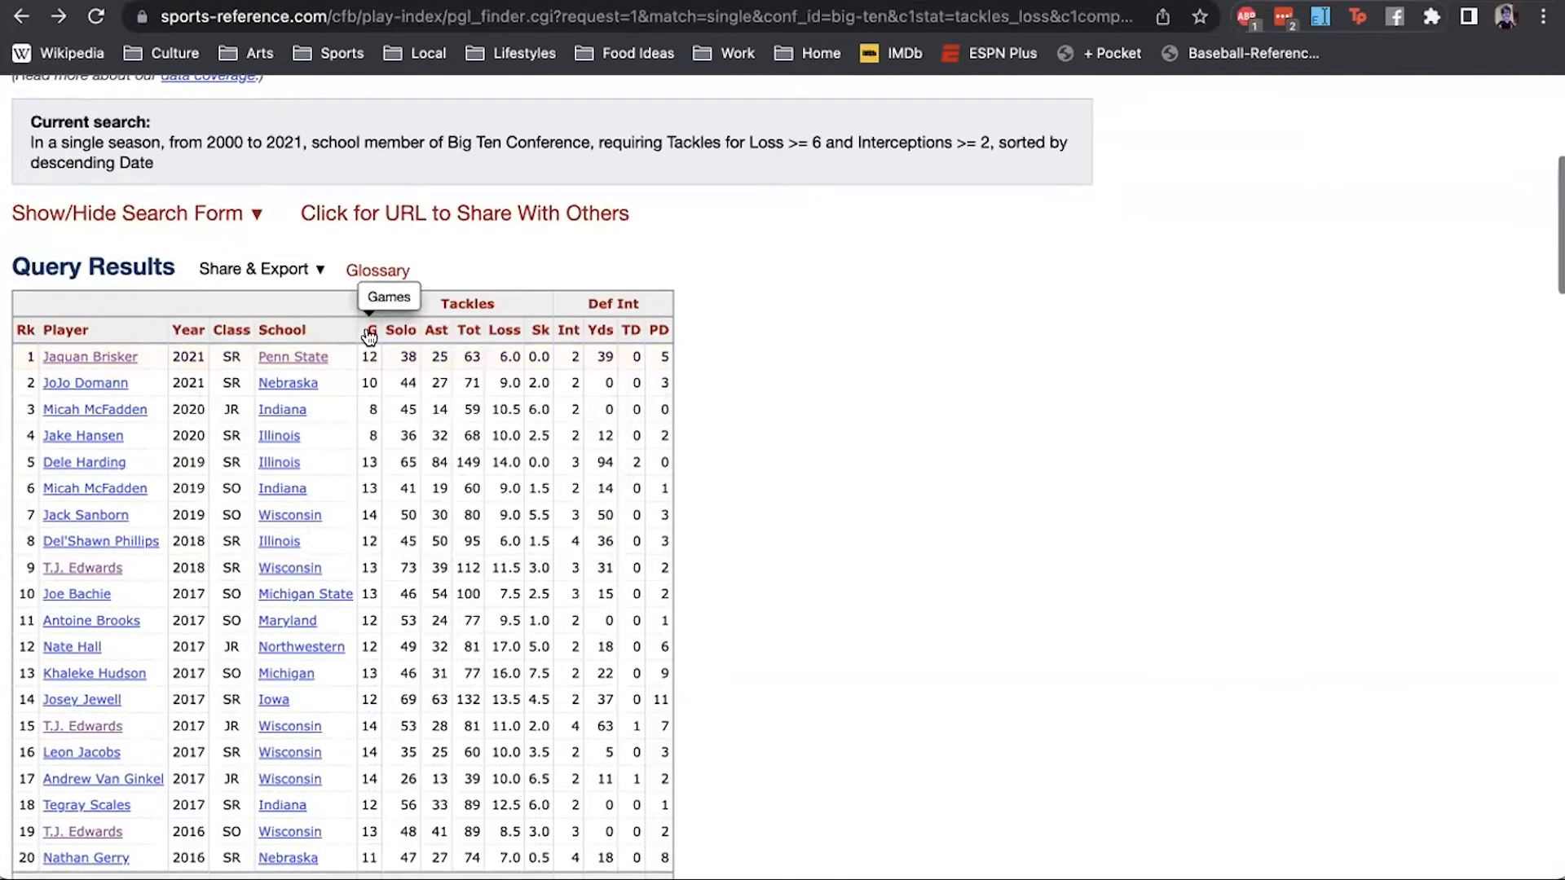
scroll(366, 329, up, 5)
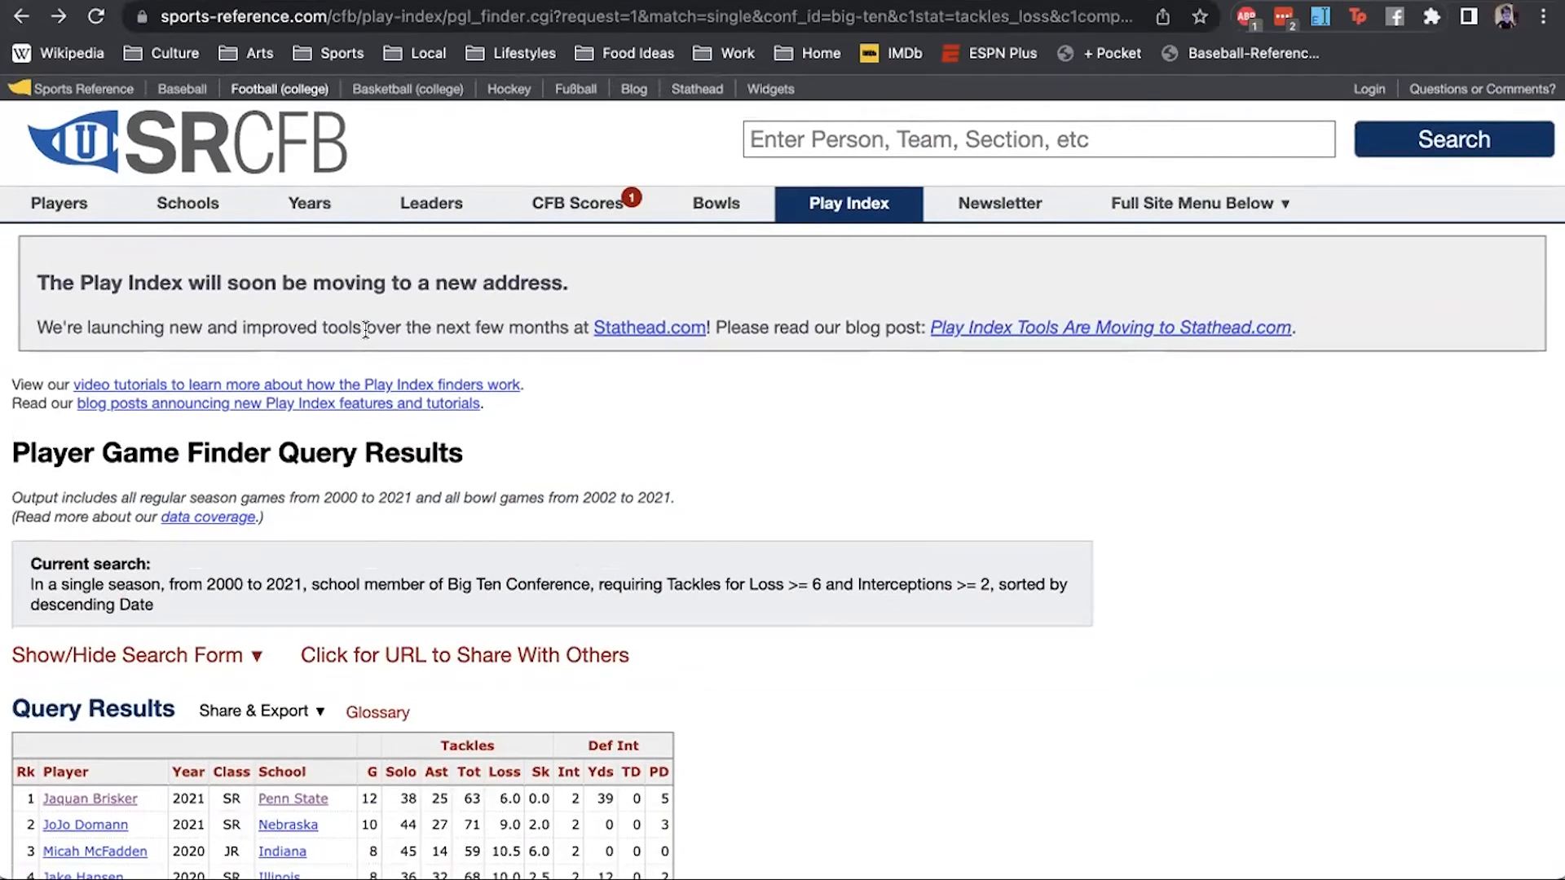
- Go to the college football home page and view trending player Chris Olave's page, including his Receiving & Rushing stats
click(1554, 586)
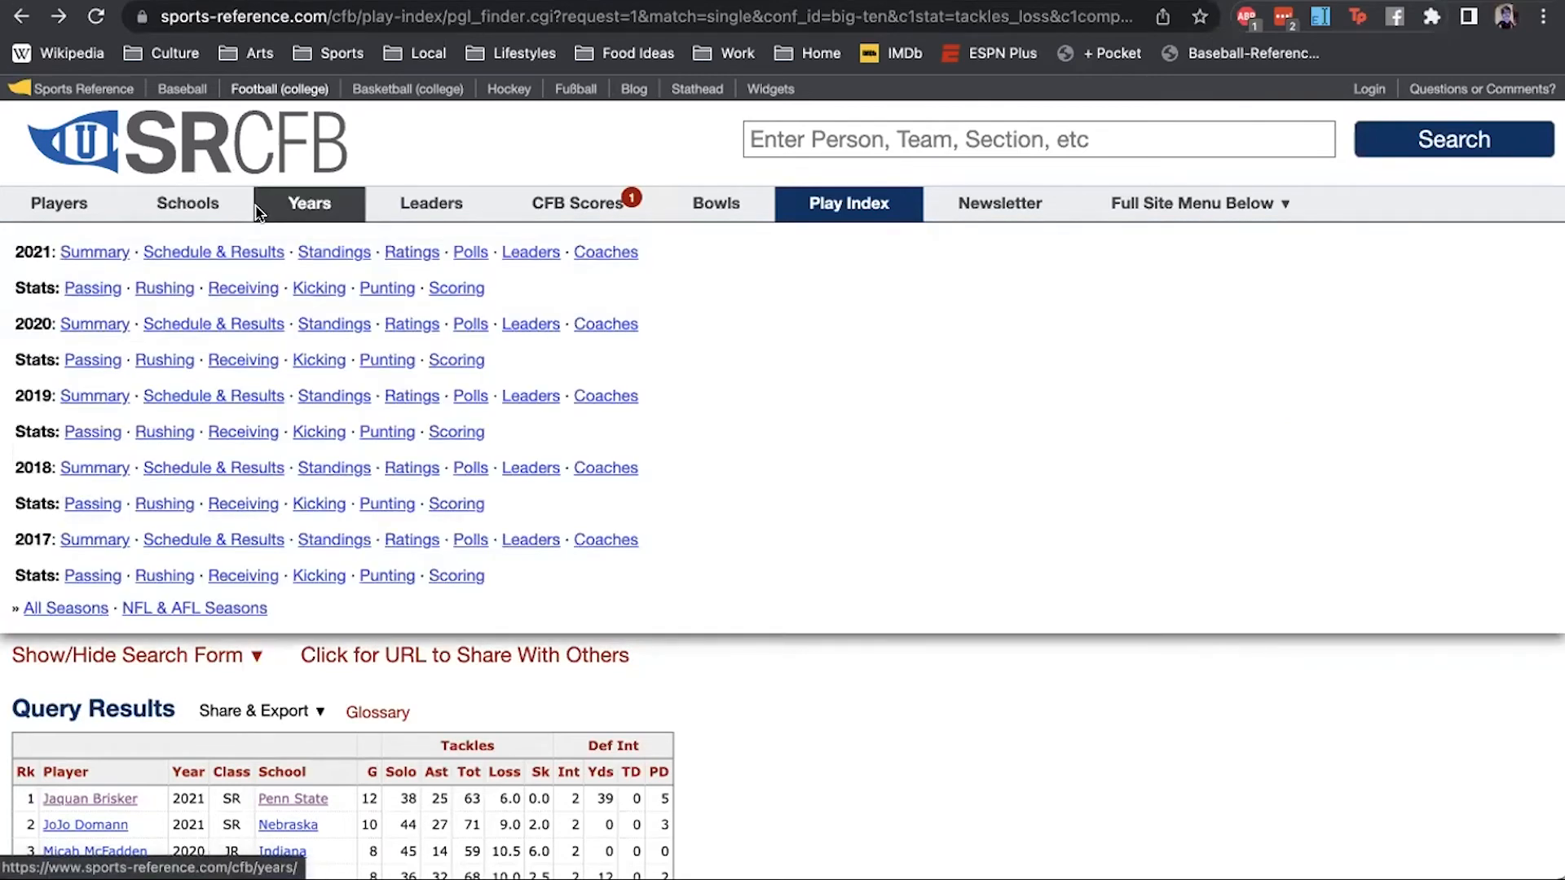
click(196, 152)
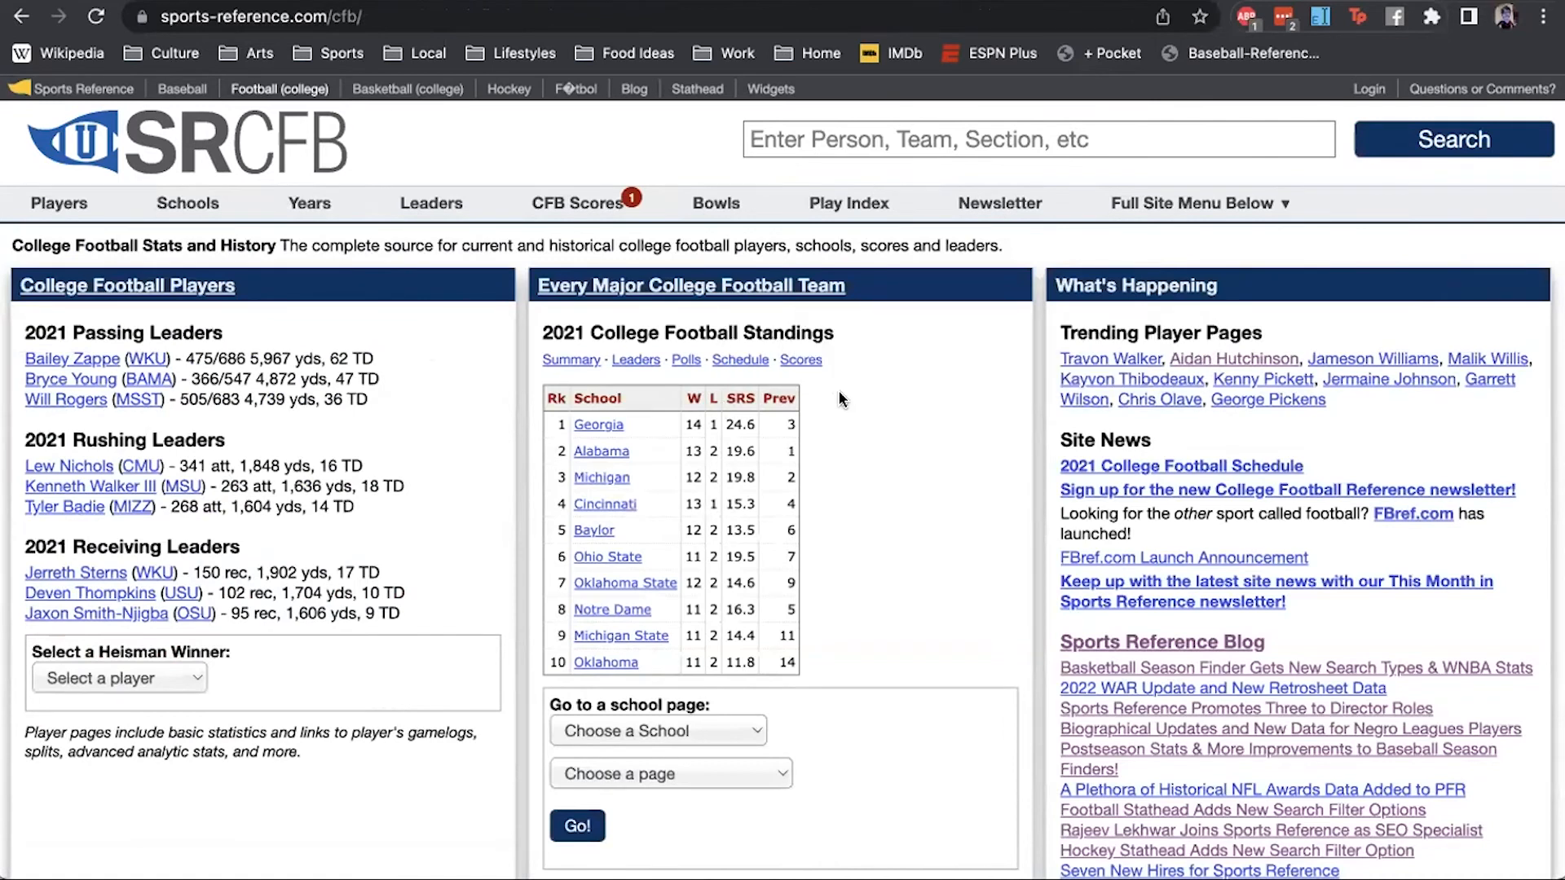
click(1166, 399)
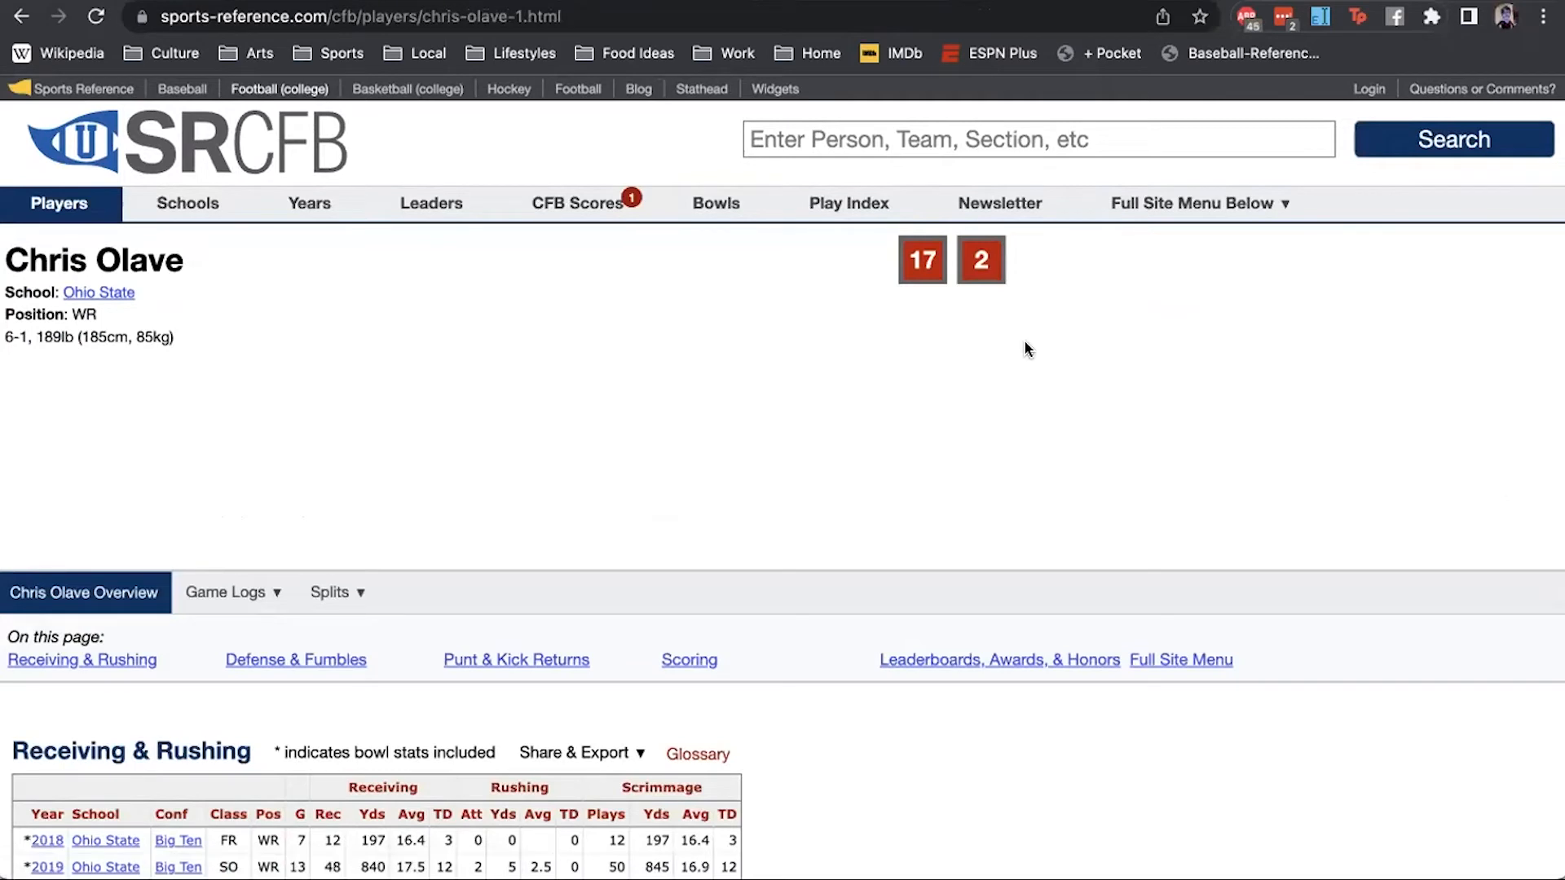
scroll(1025, 349, down, 5)
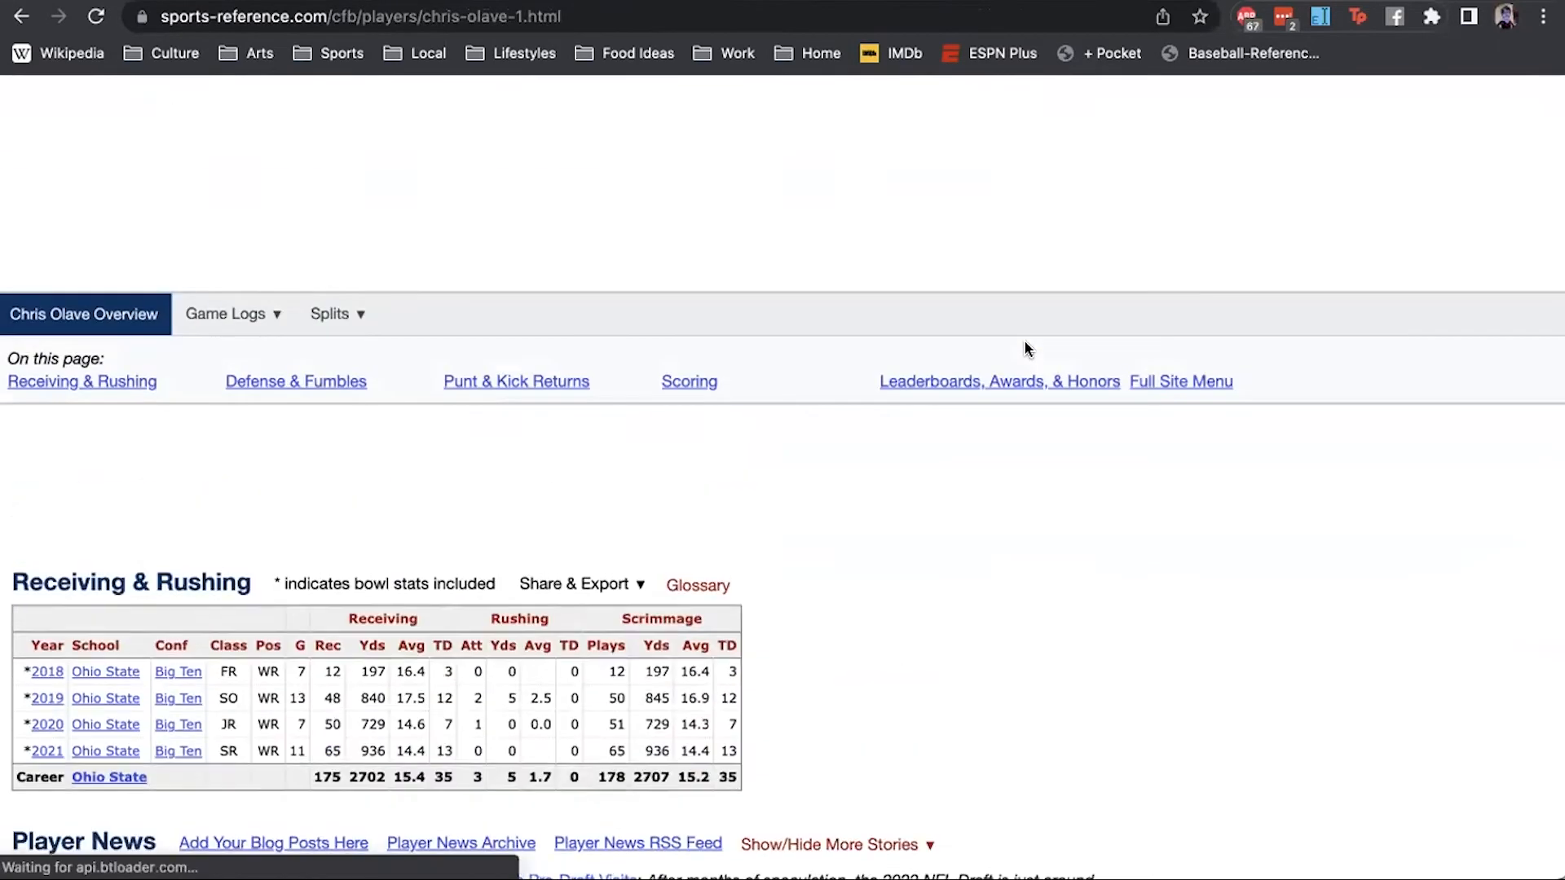
scroll(1024, 349, down, 3)
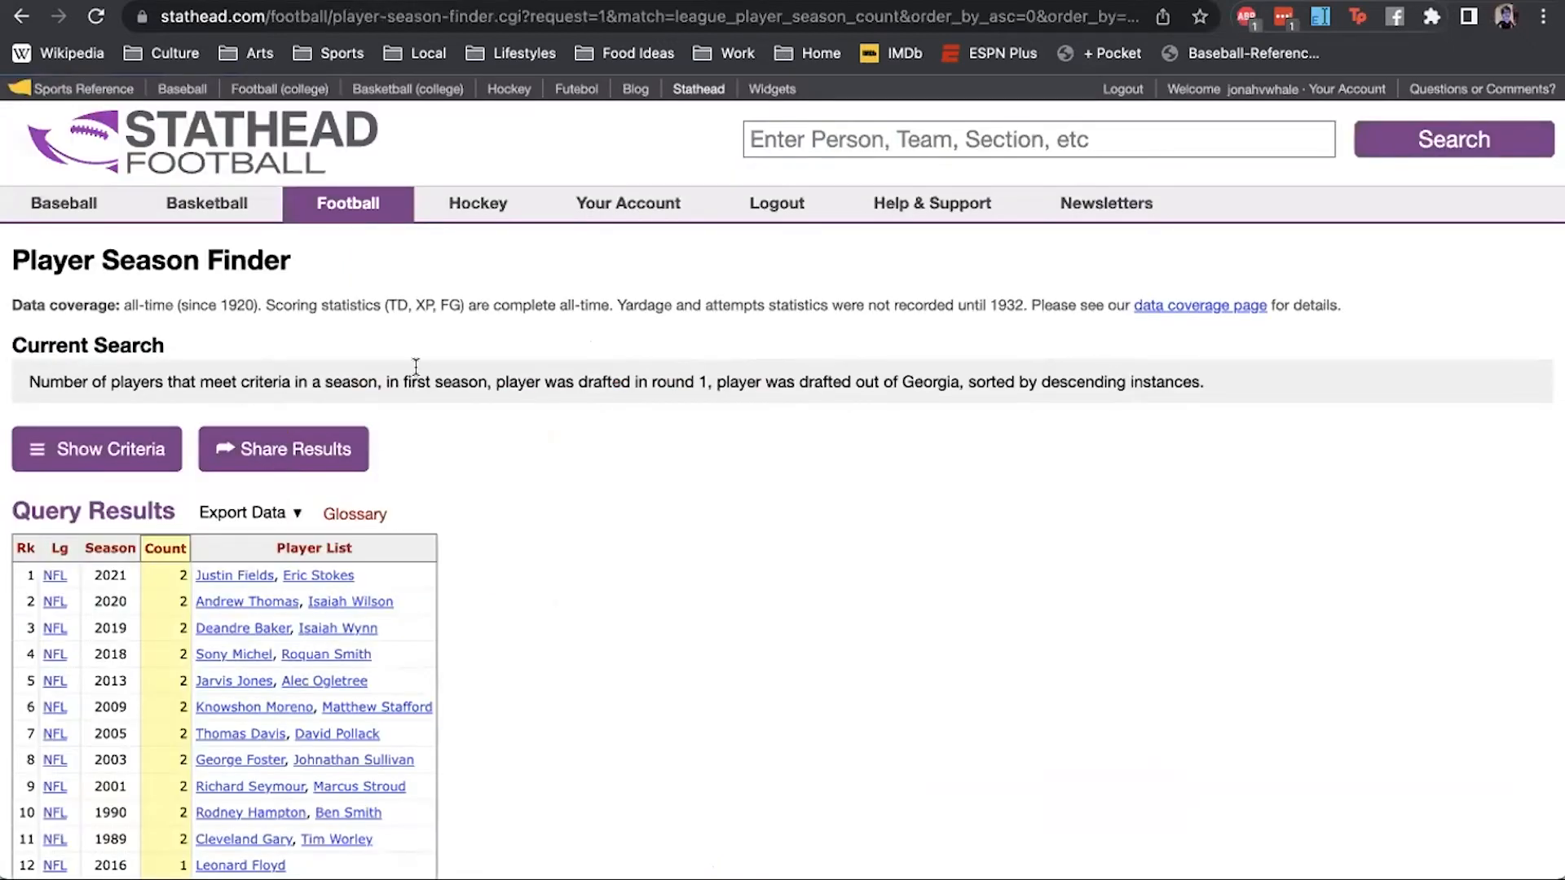
- Show the criteria of the Player Season Finder search for Georgia first-rounders and examine its position, statistical and biographical filters
click(126, 449)
scroll(196, 437, down, 3)
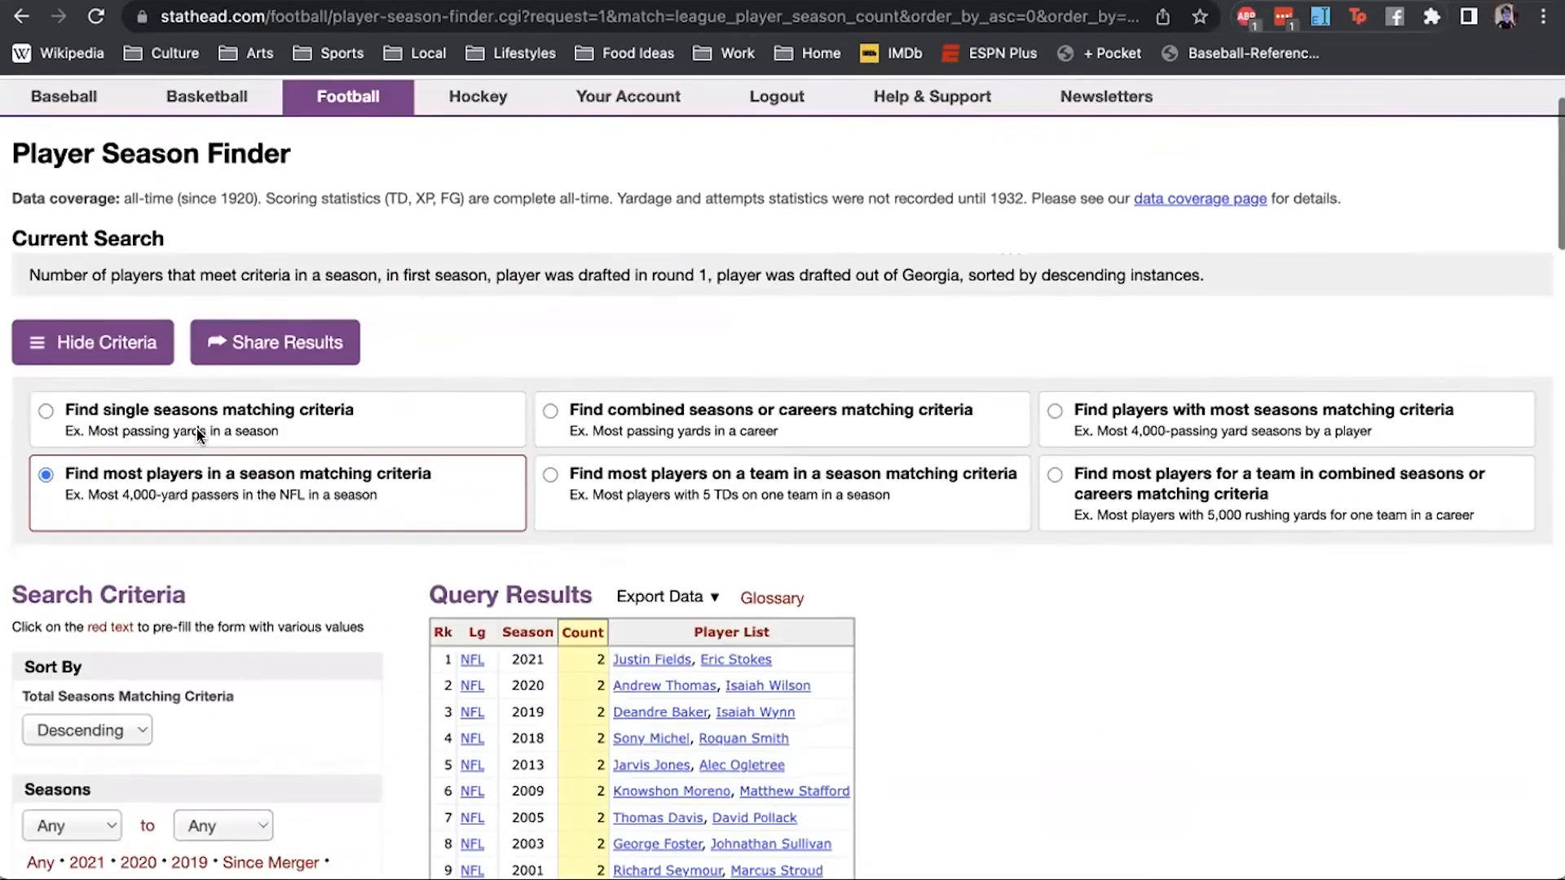
scroll(198, 436, up, 3)
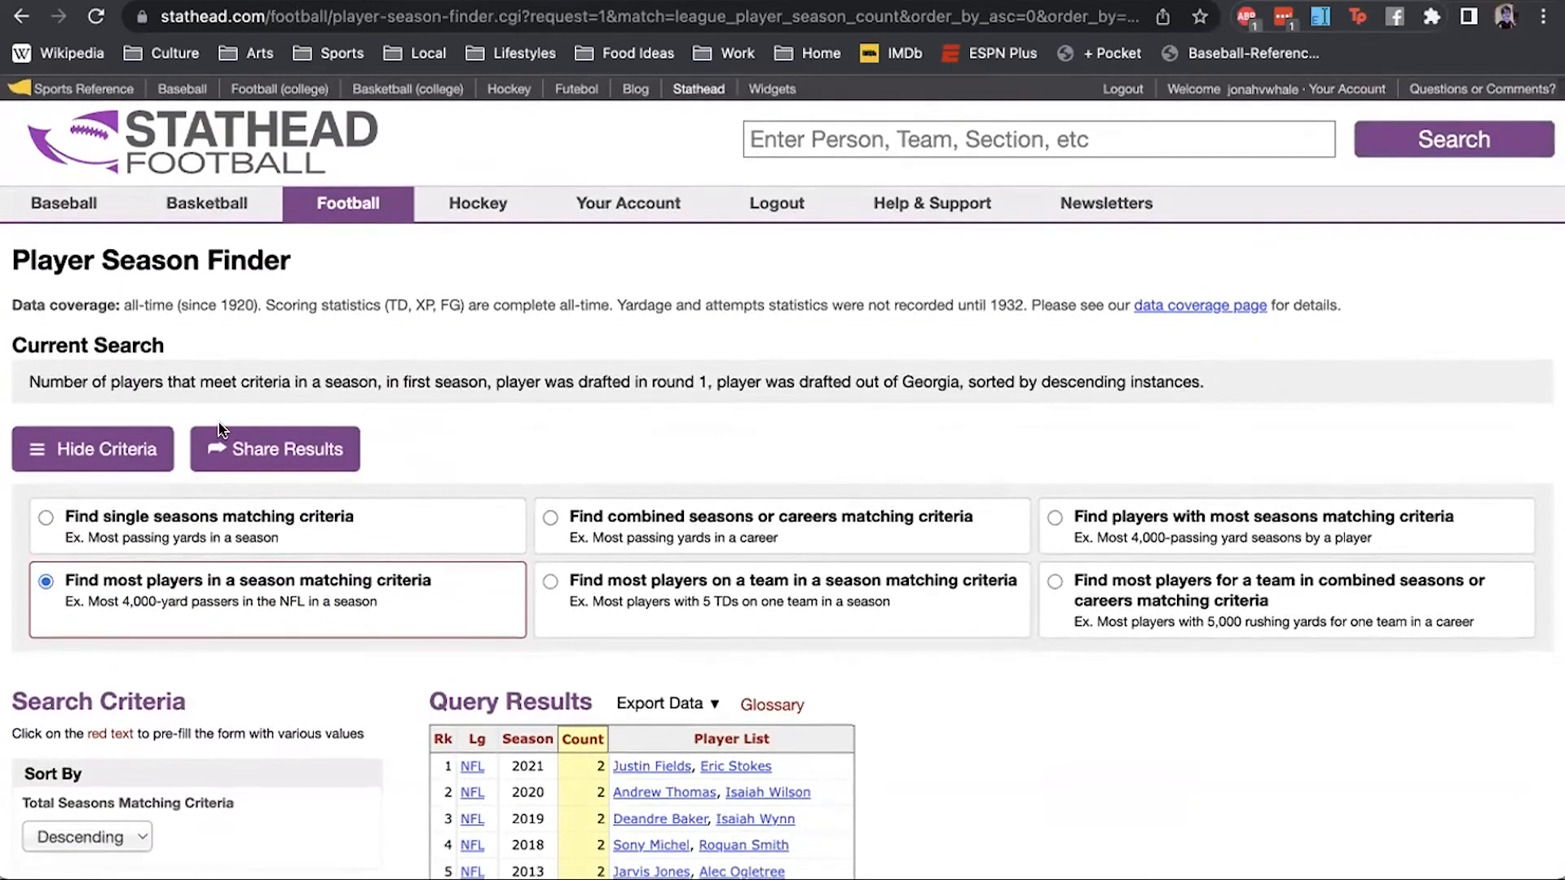
scroll(220, 430, down, 10)
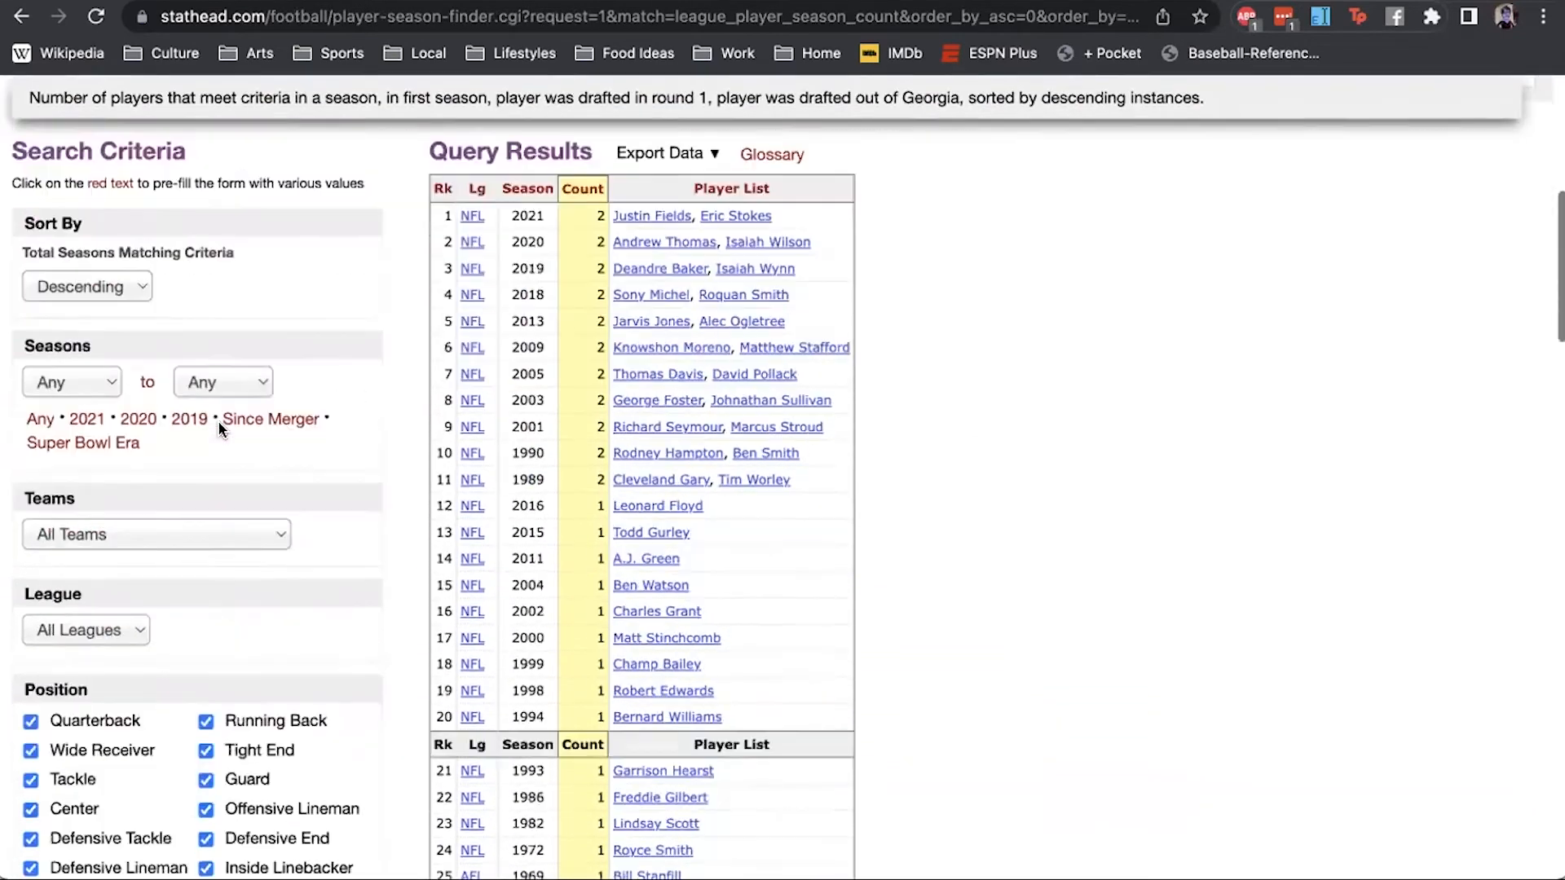
scroll(218, 421, down, 1)
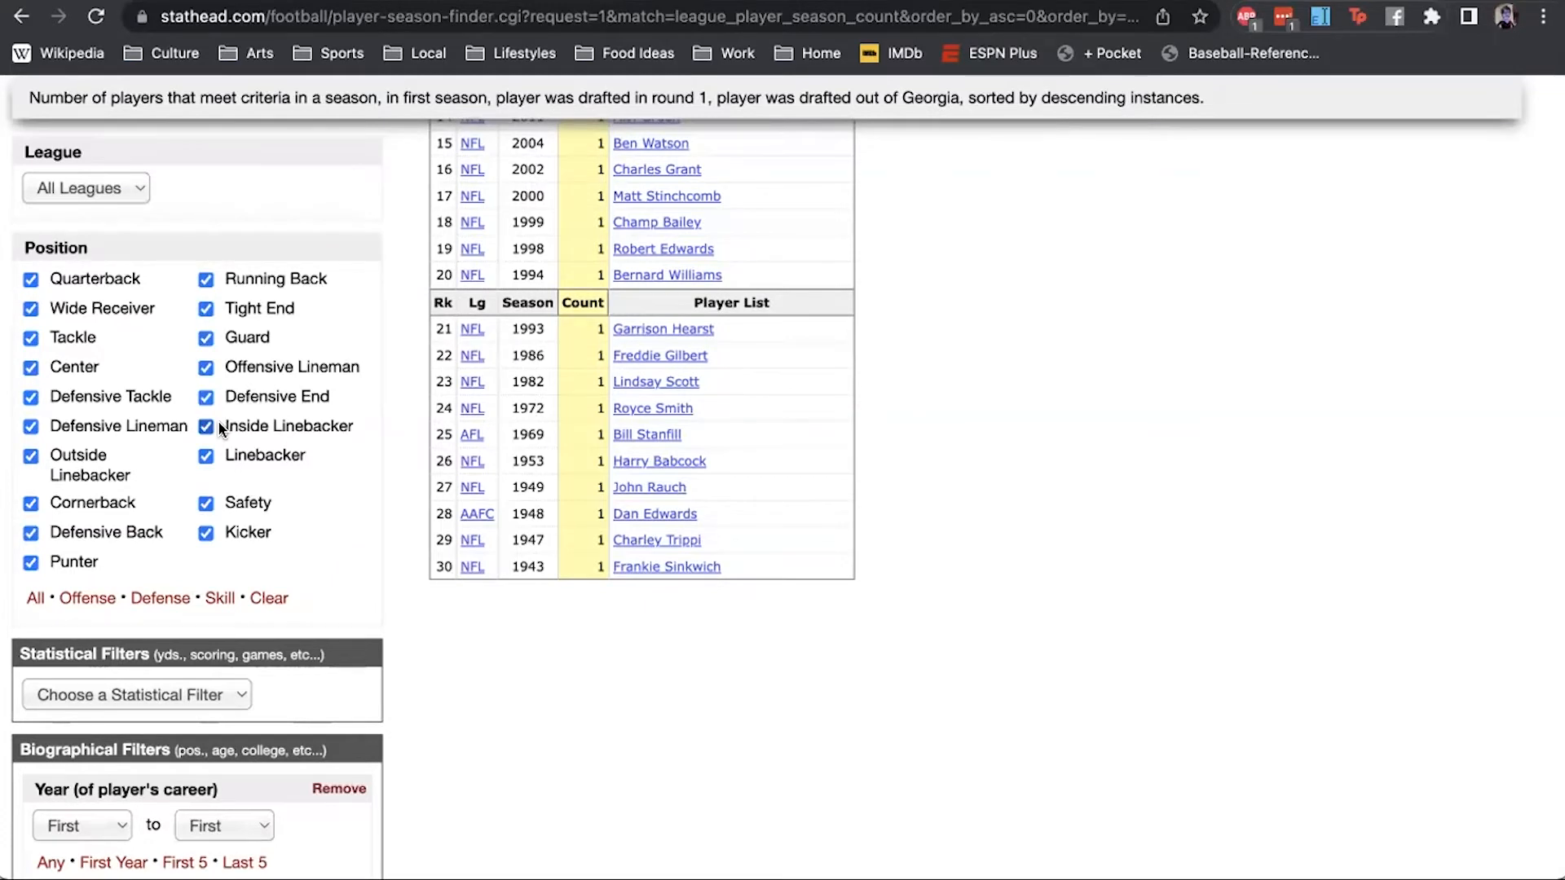
scroll(218, 421, down, 5)
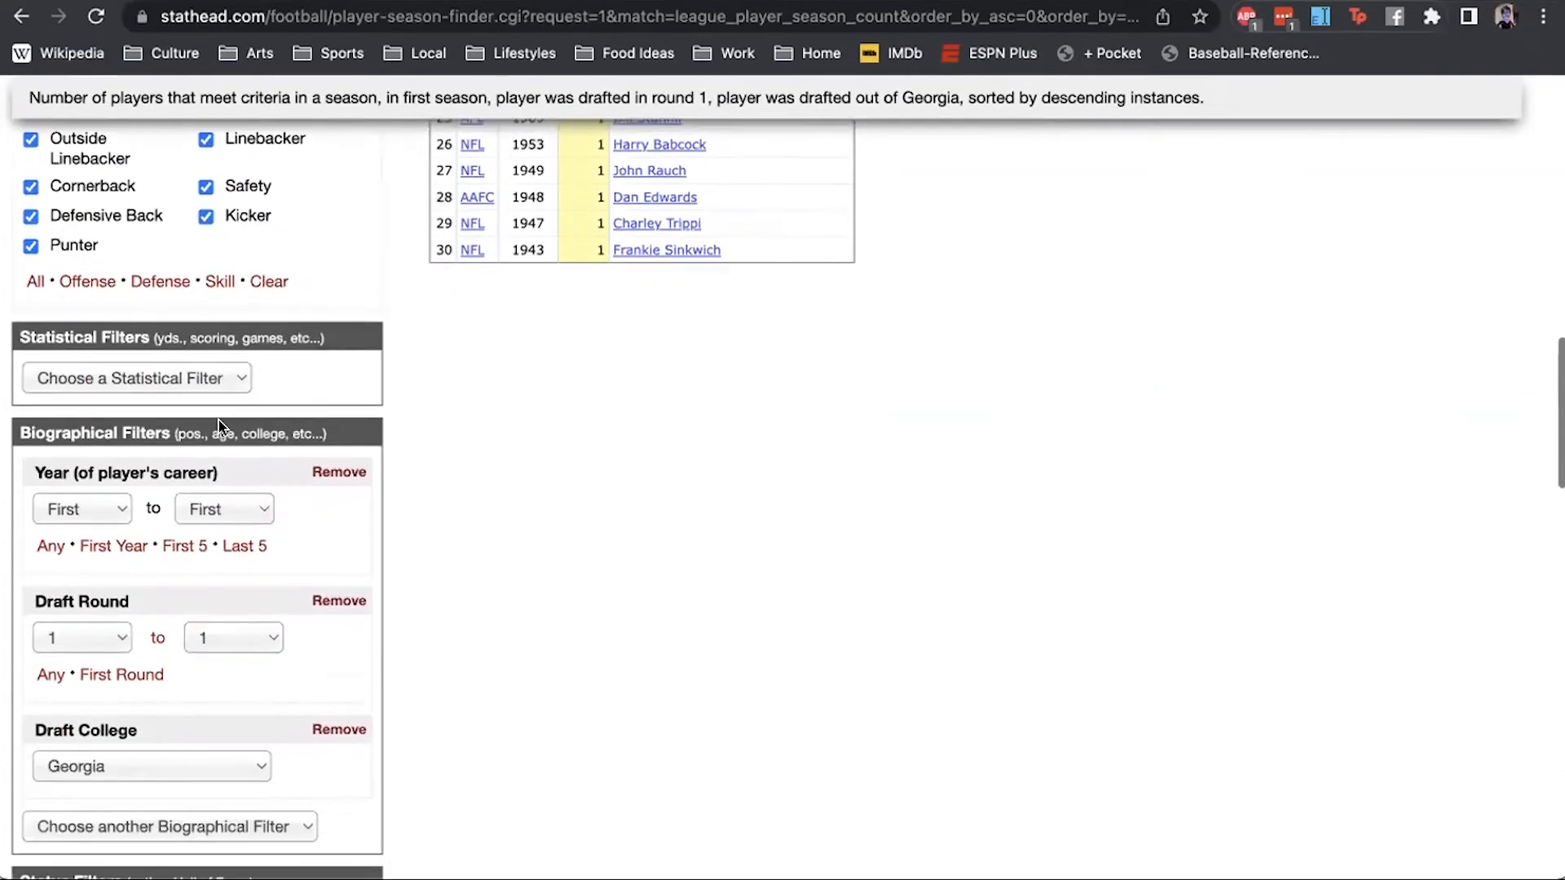
scroll(212, 464, down, 1)
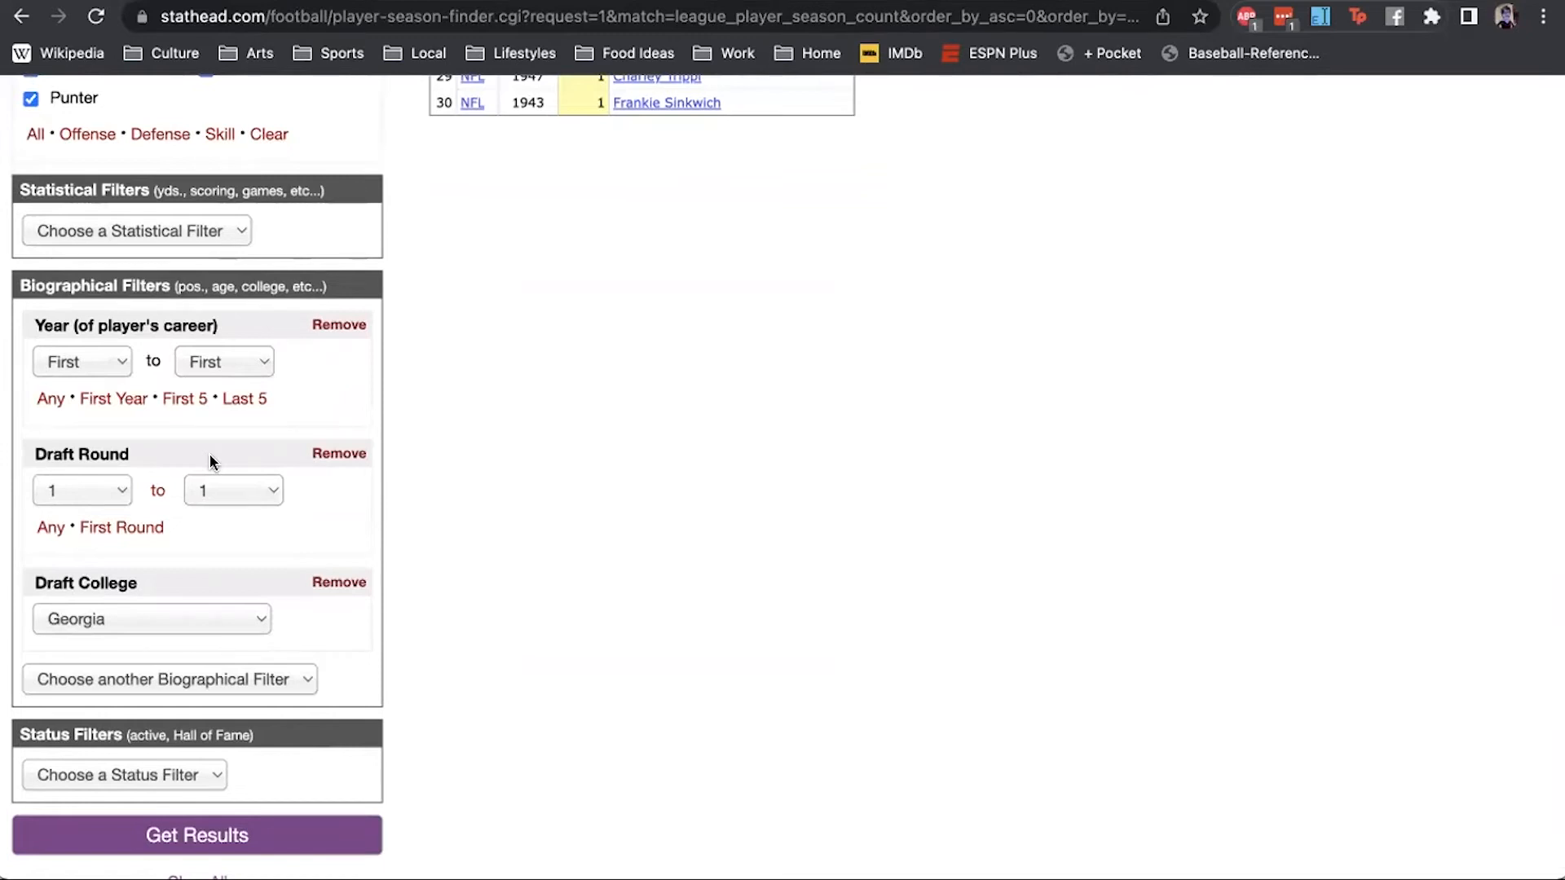
scroll(211, 461, up, 20)
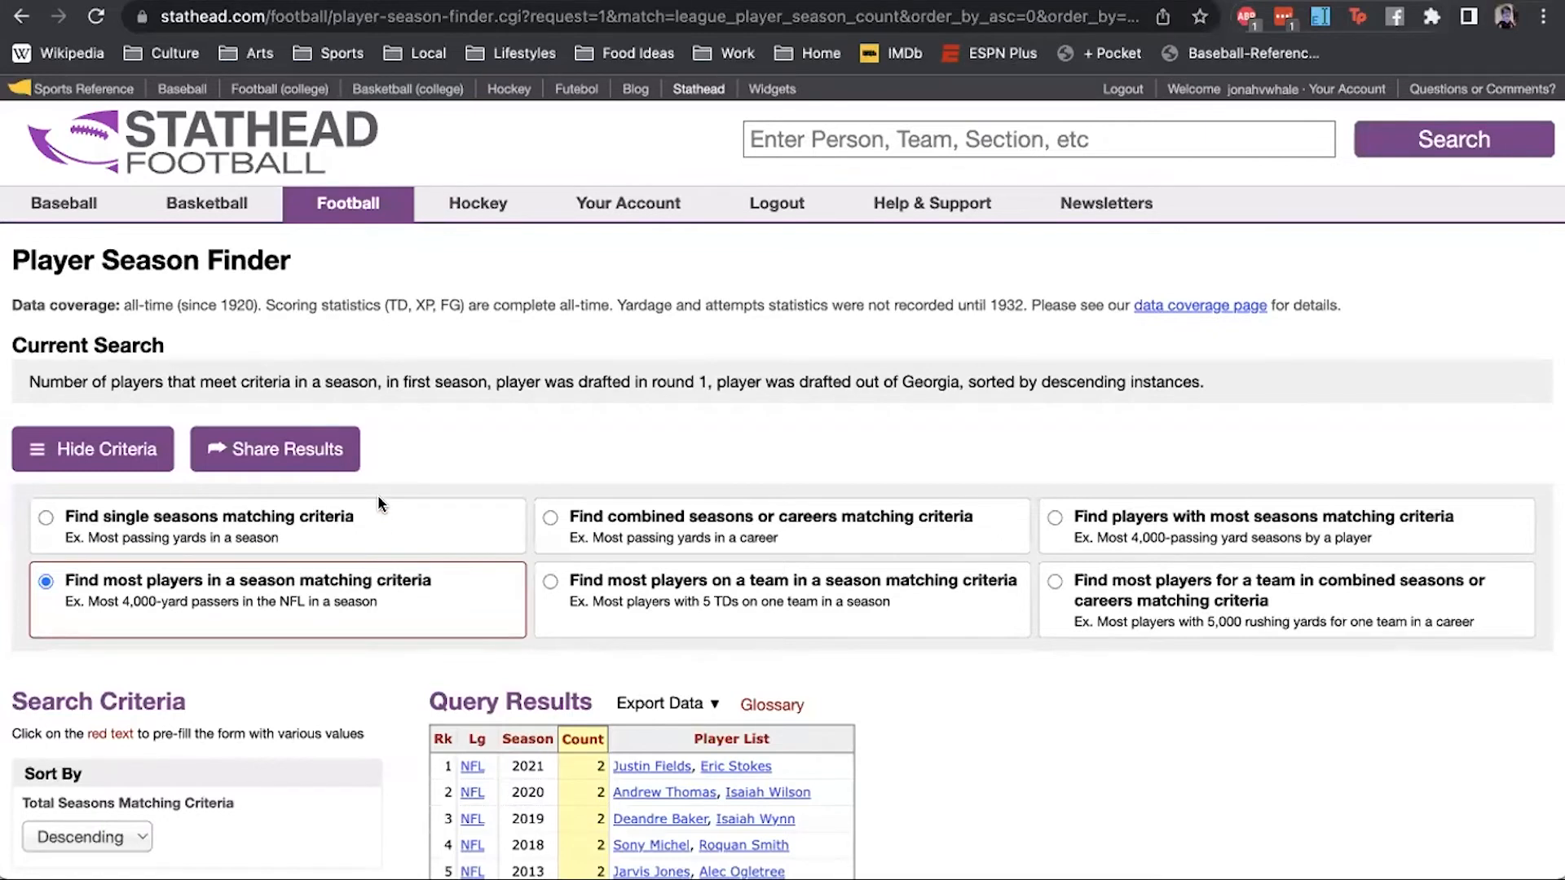
- Open the Modify, Export & Share Table tools for the Player Season Finder query results
scroll(378, 495, down, 3)
scroll(378, 503, down, 2)
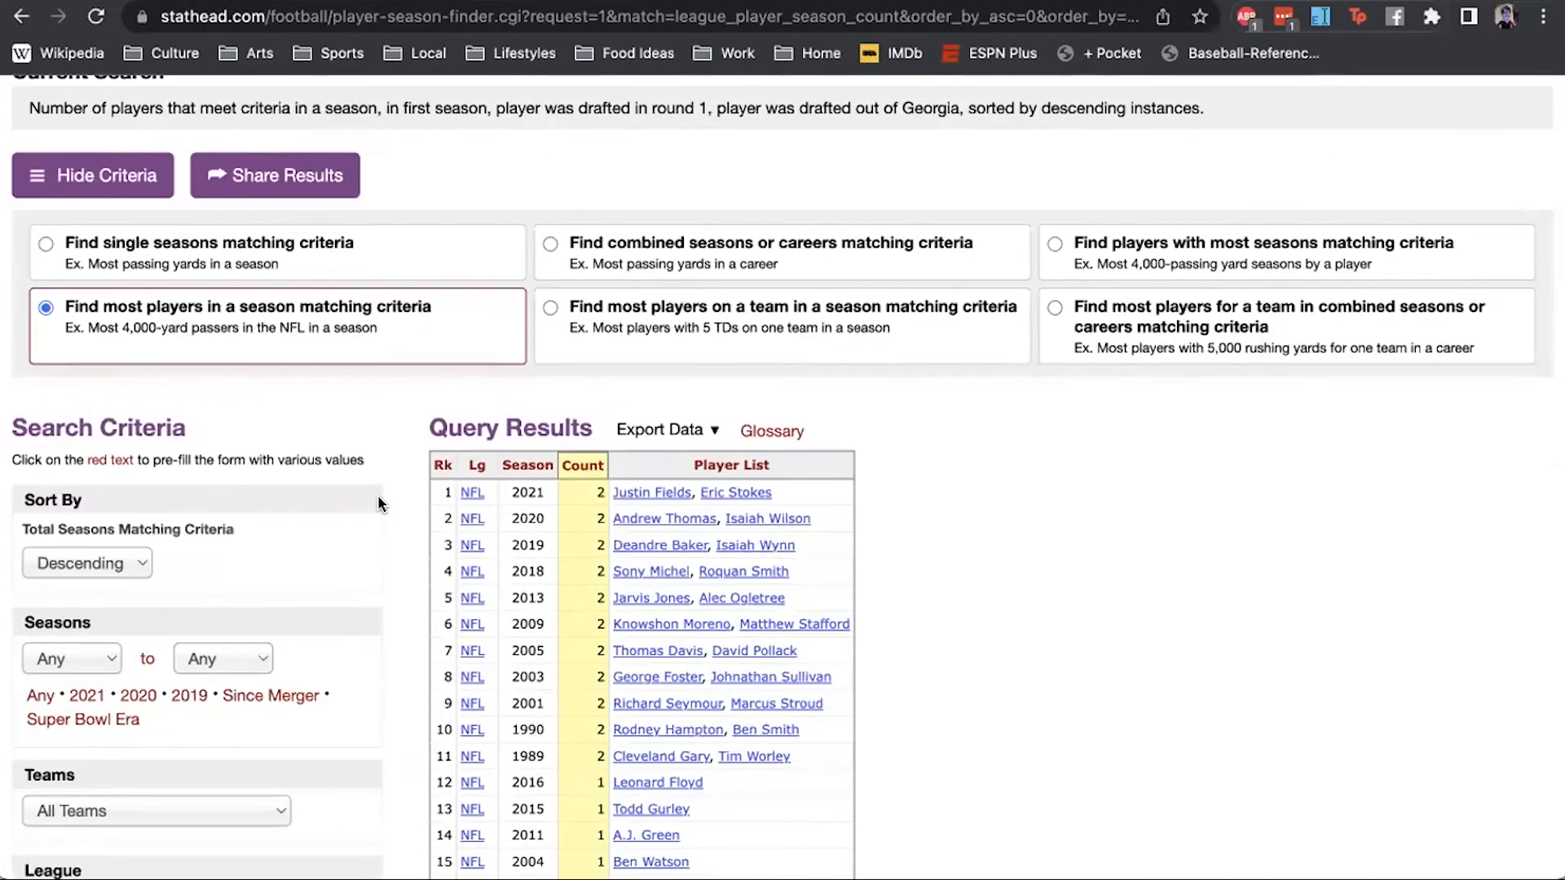
scroll(667, 338, down, 2)
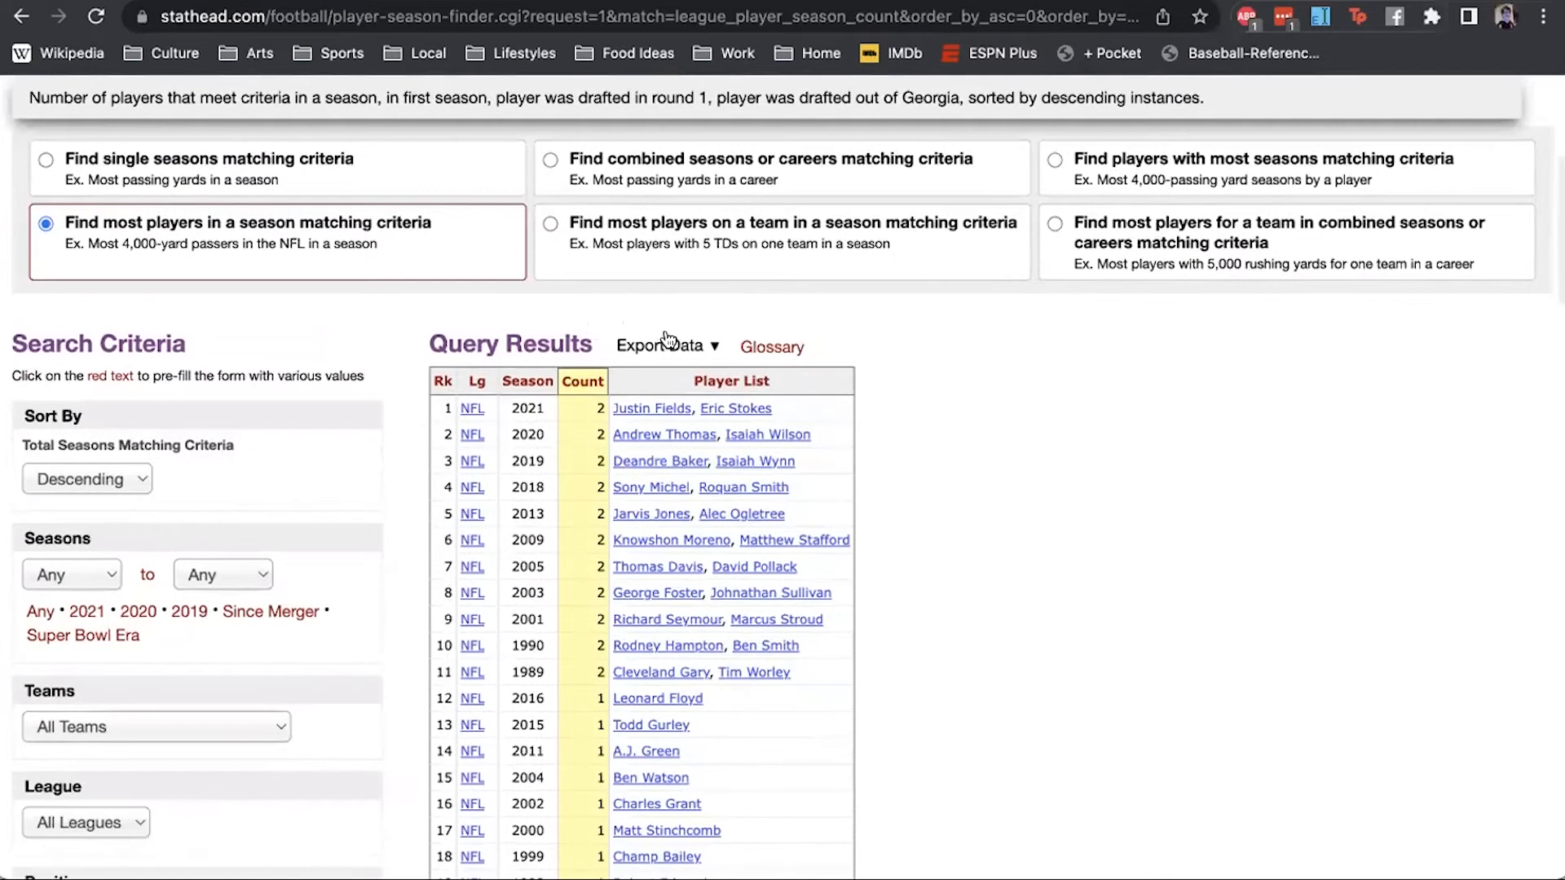
mouse_move(629, 347)
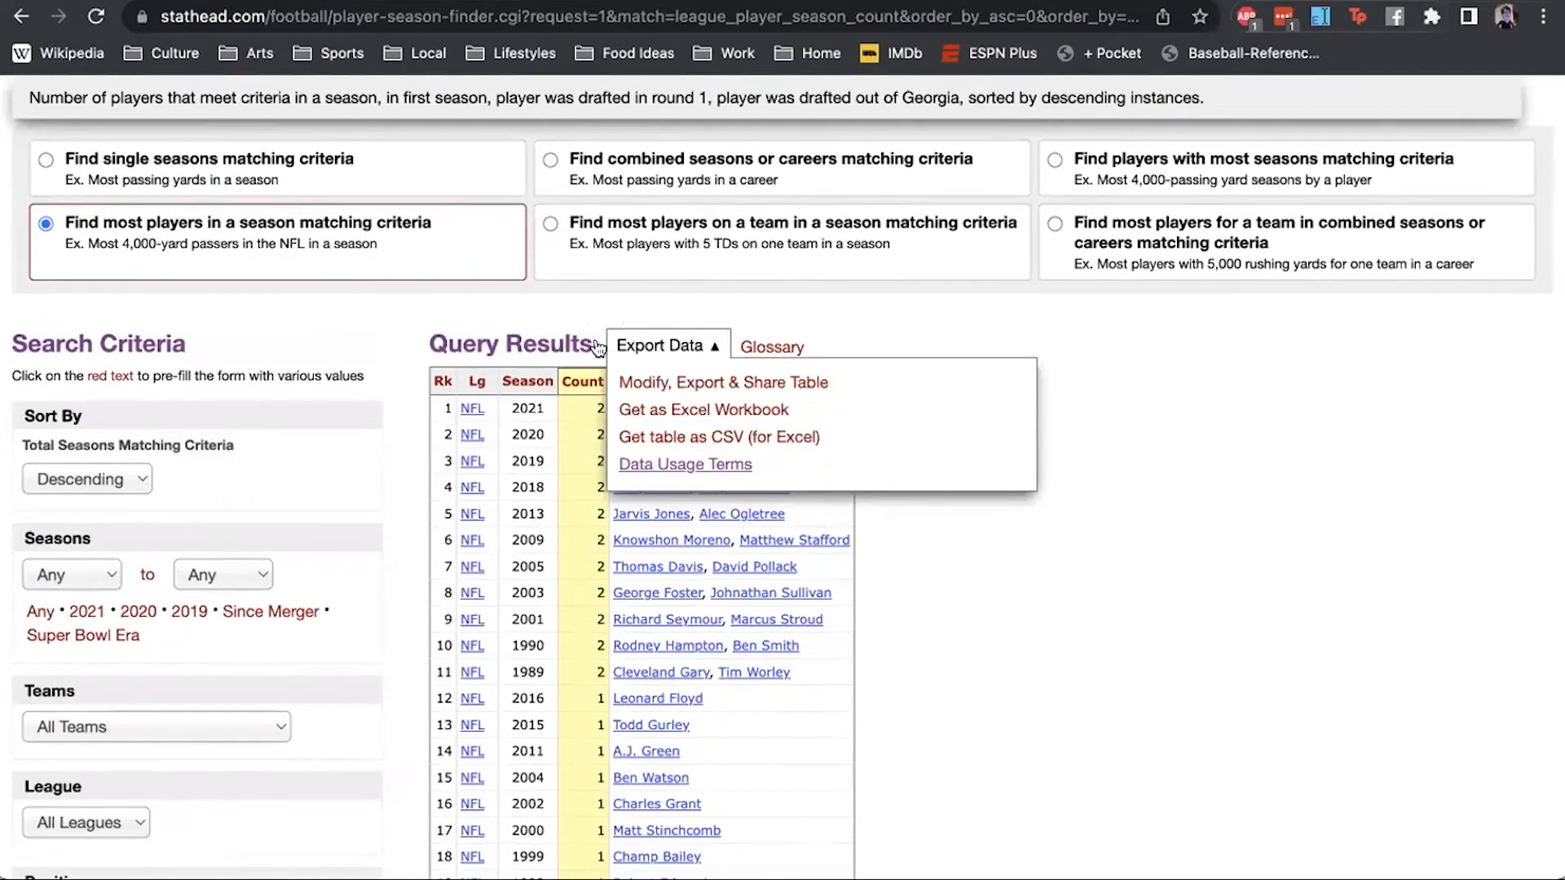
click(668, 380)
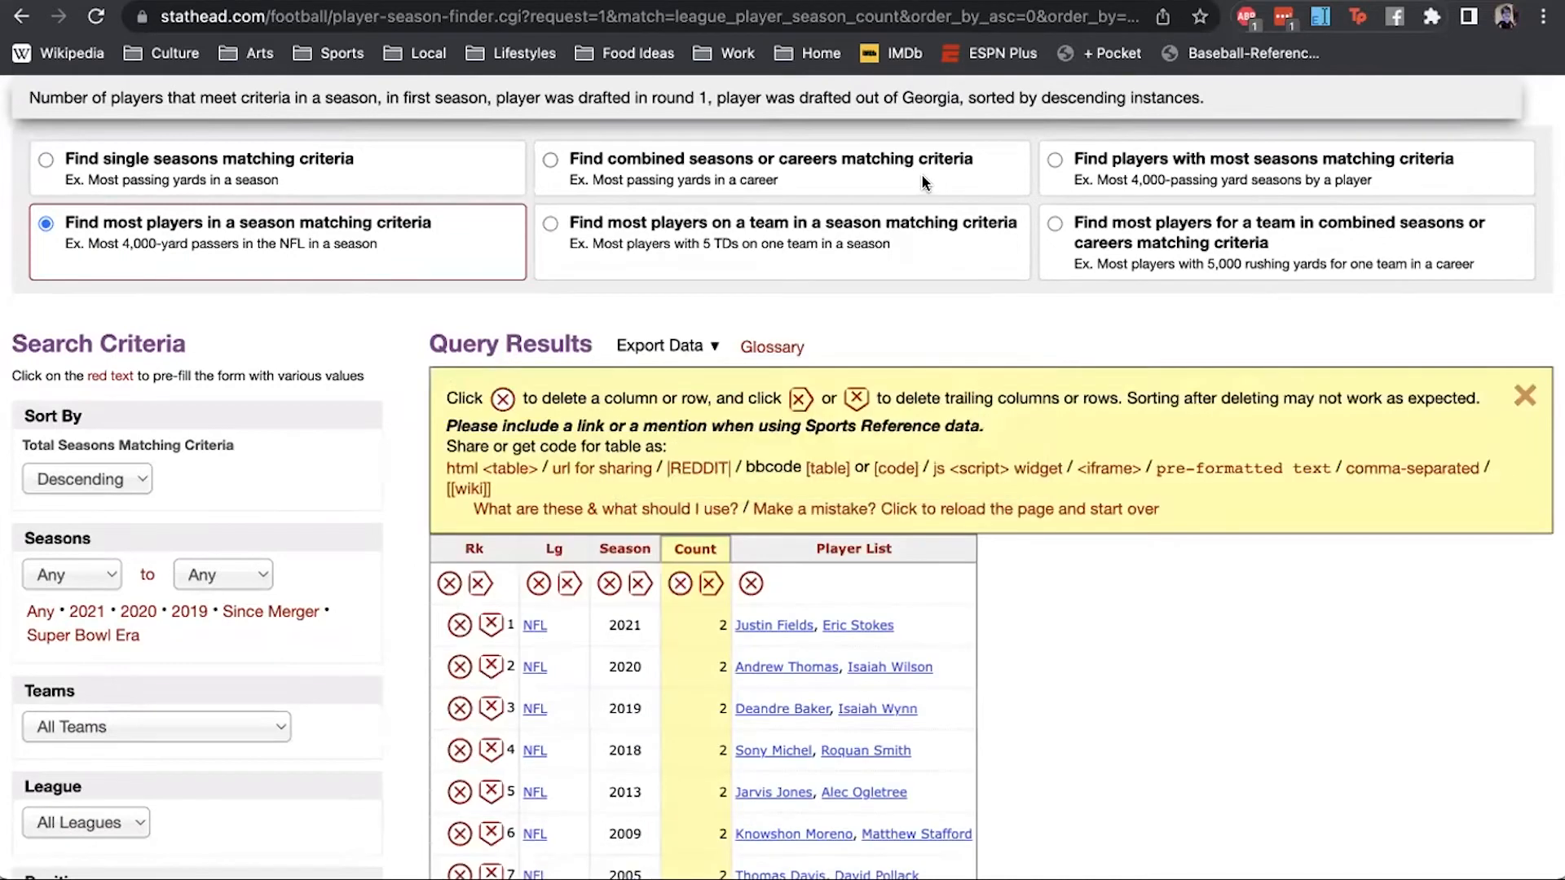
- Delete the Lg column, the 2018 row and all rows below the 2013 season from the results table
scroll(921, 179, down, 1)
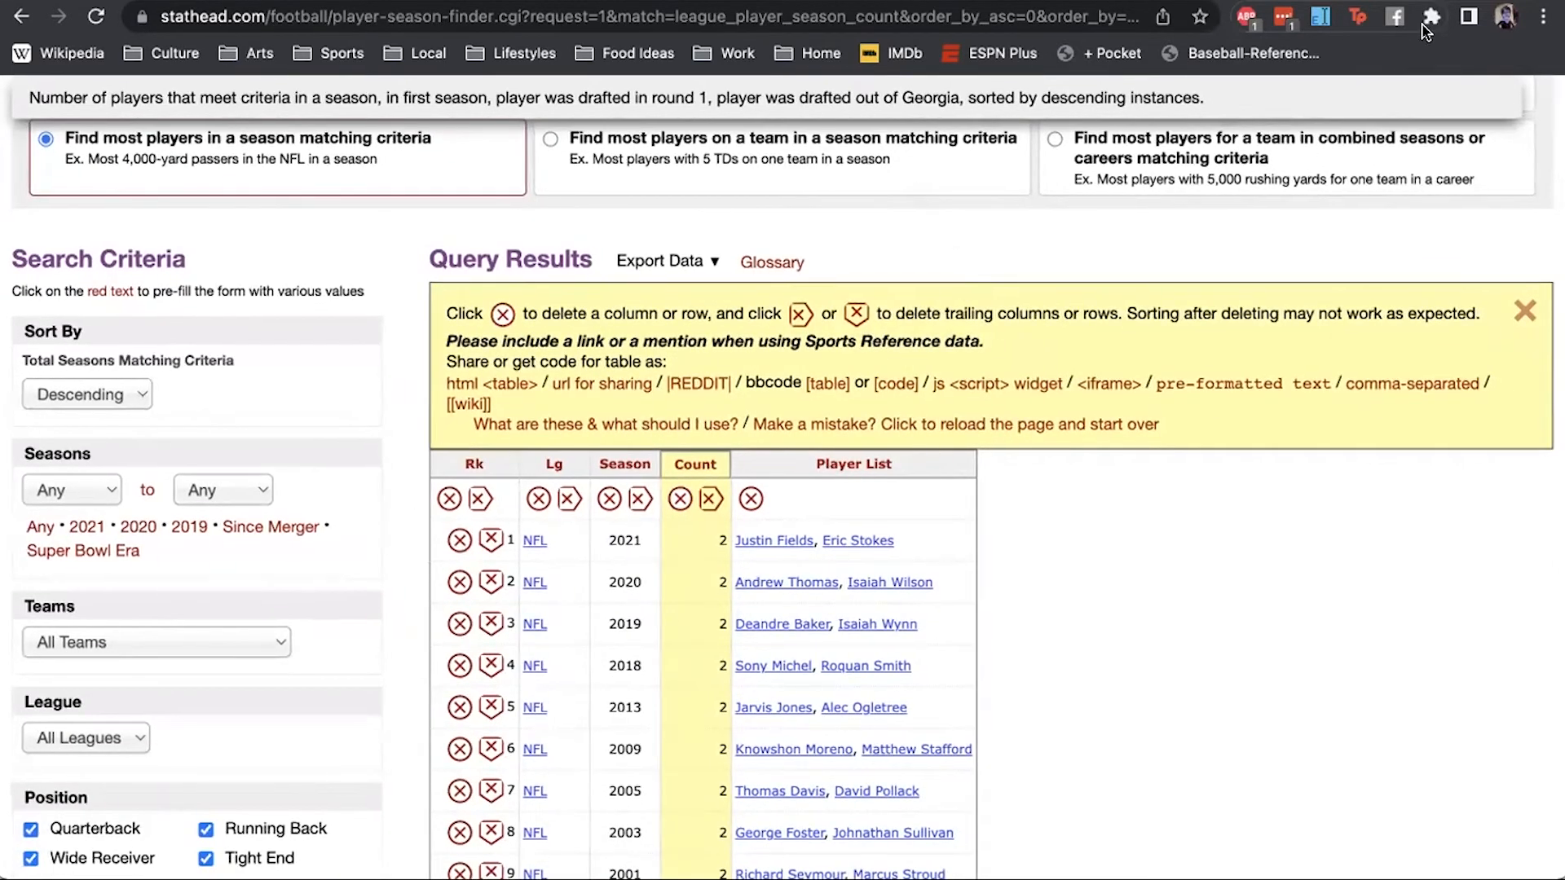
scroll(881, 392, down, 1)
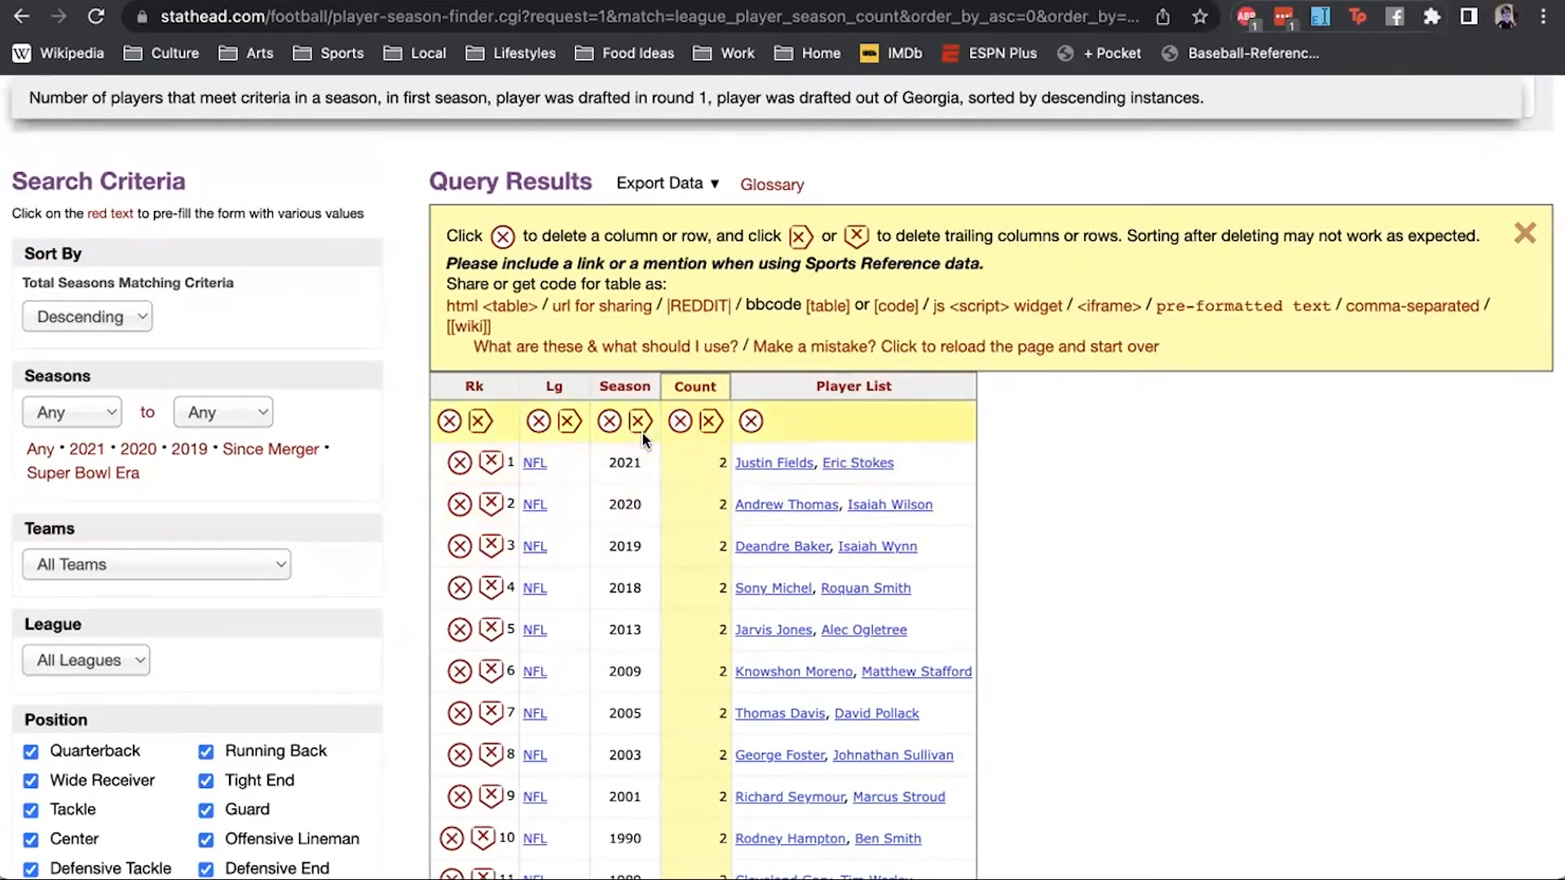
click(531, 420)
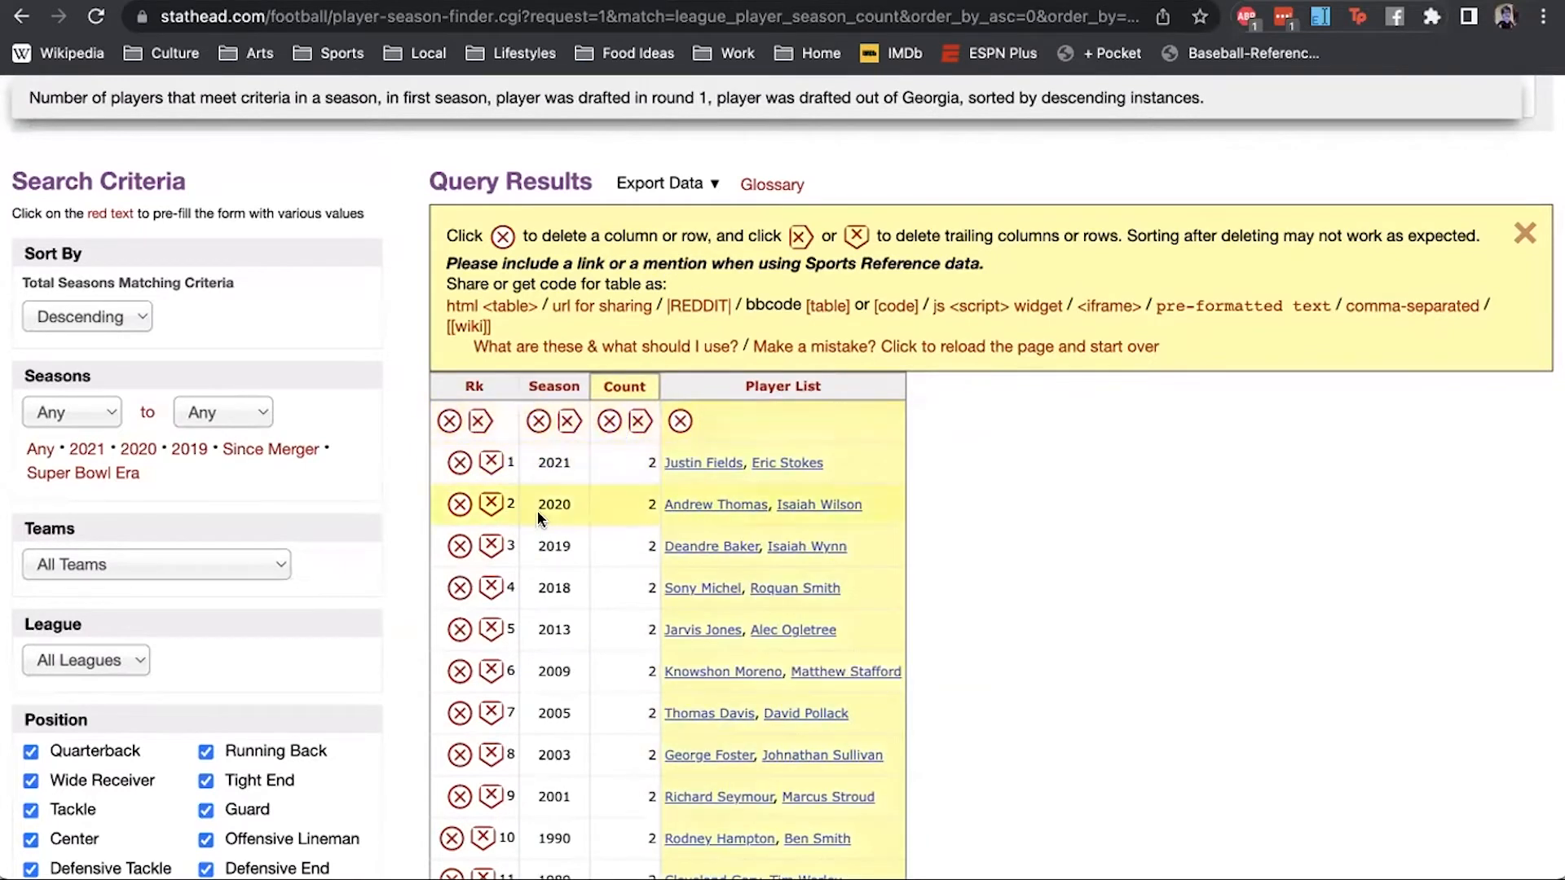
click(459, 587)
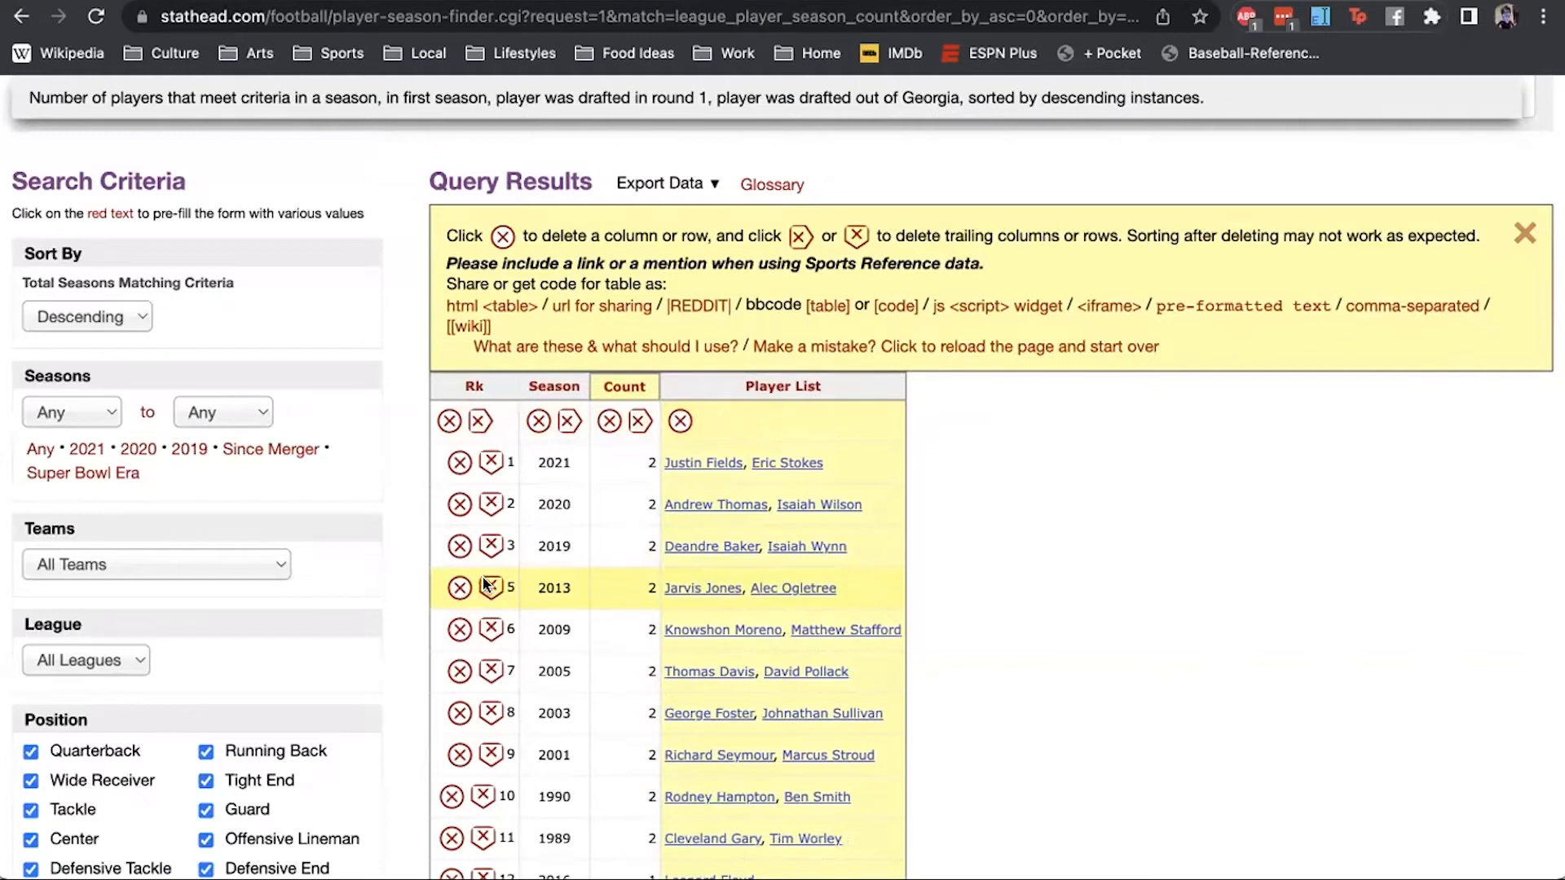
click(489, 586)
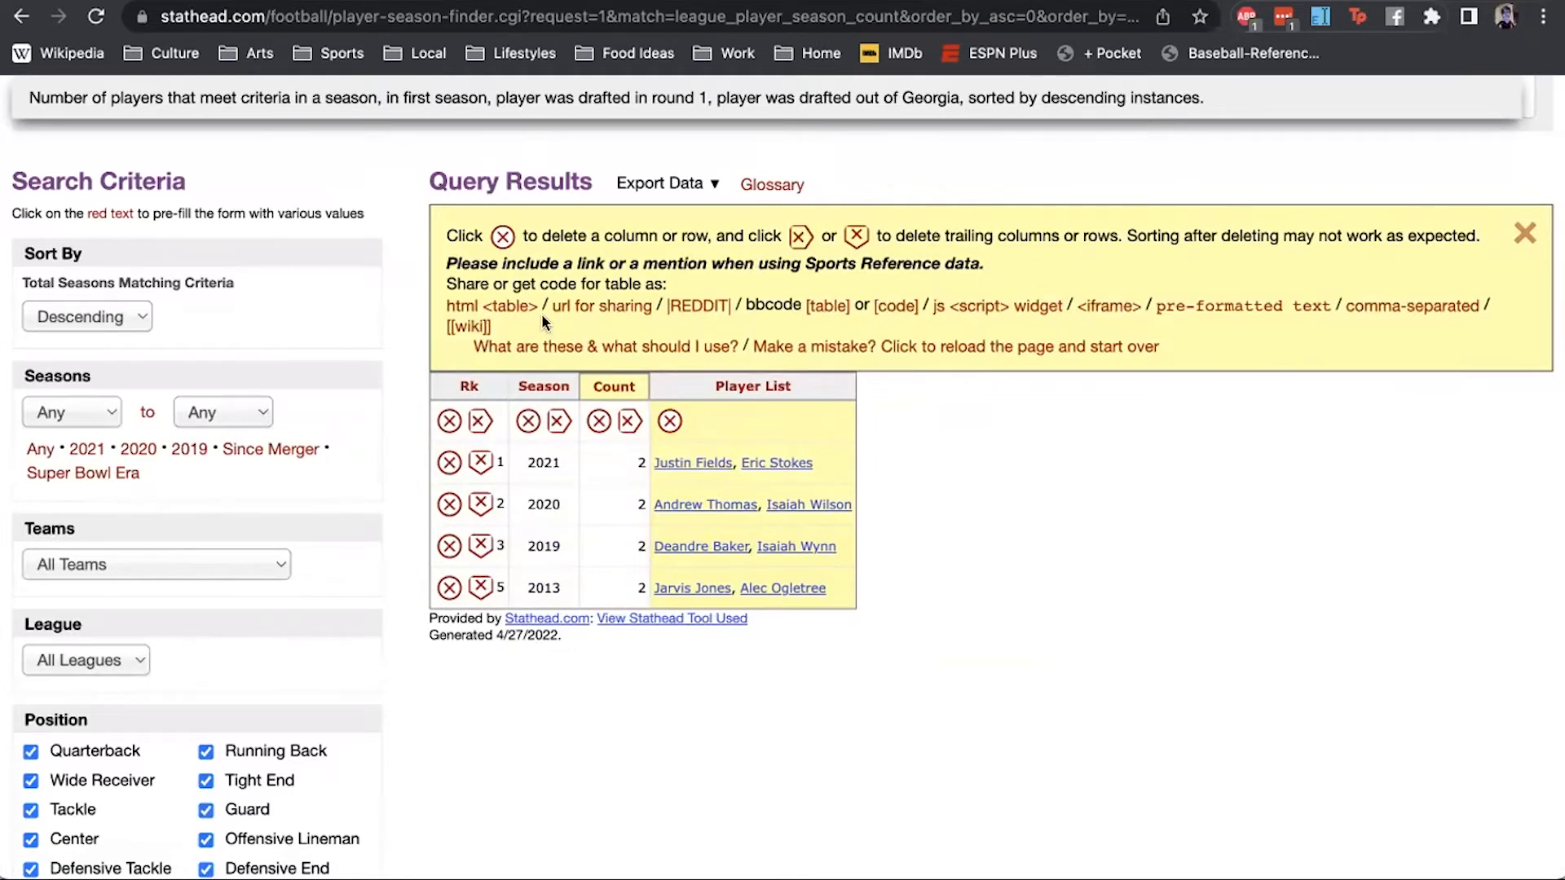
- Generate the trimmed table's HTML code and select all of it, then close the code window and the table-modifying tools
click(514, 306)
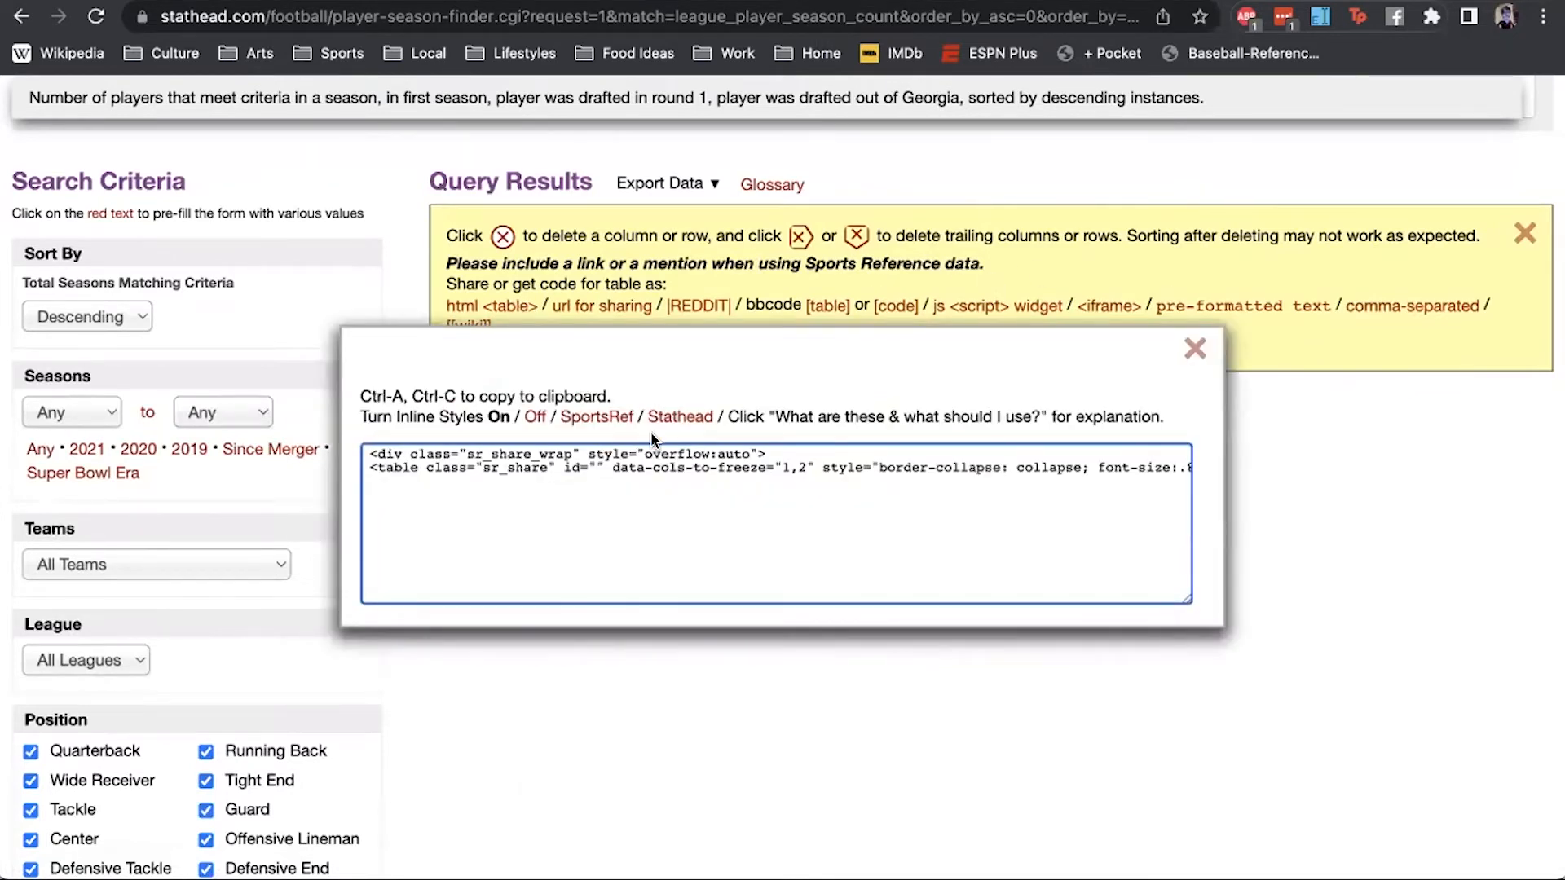
triple_click(432, 465)
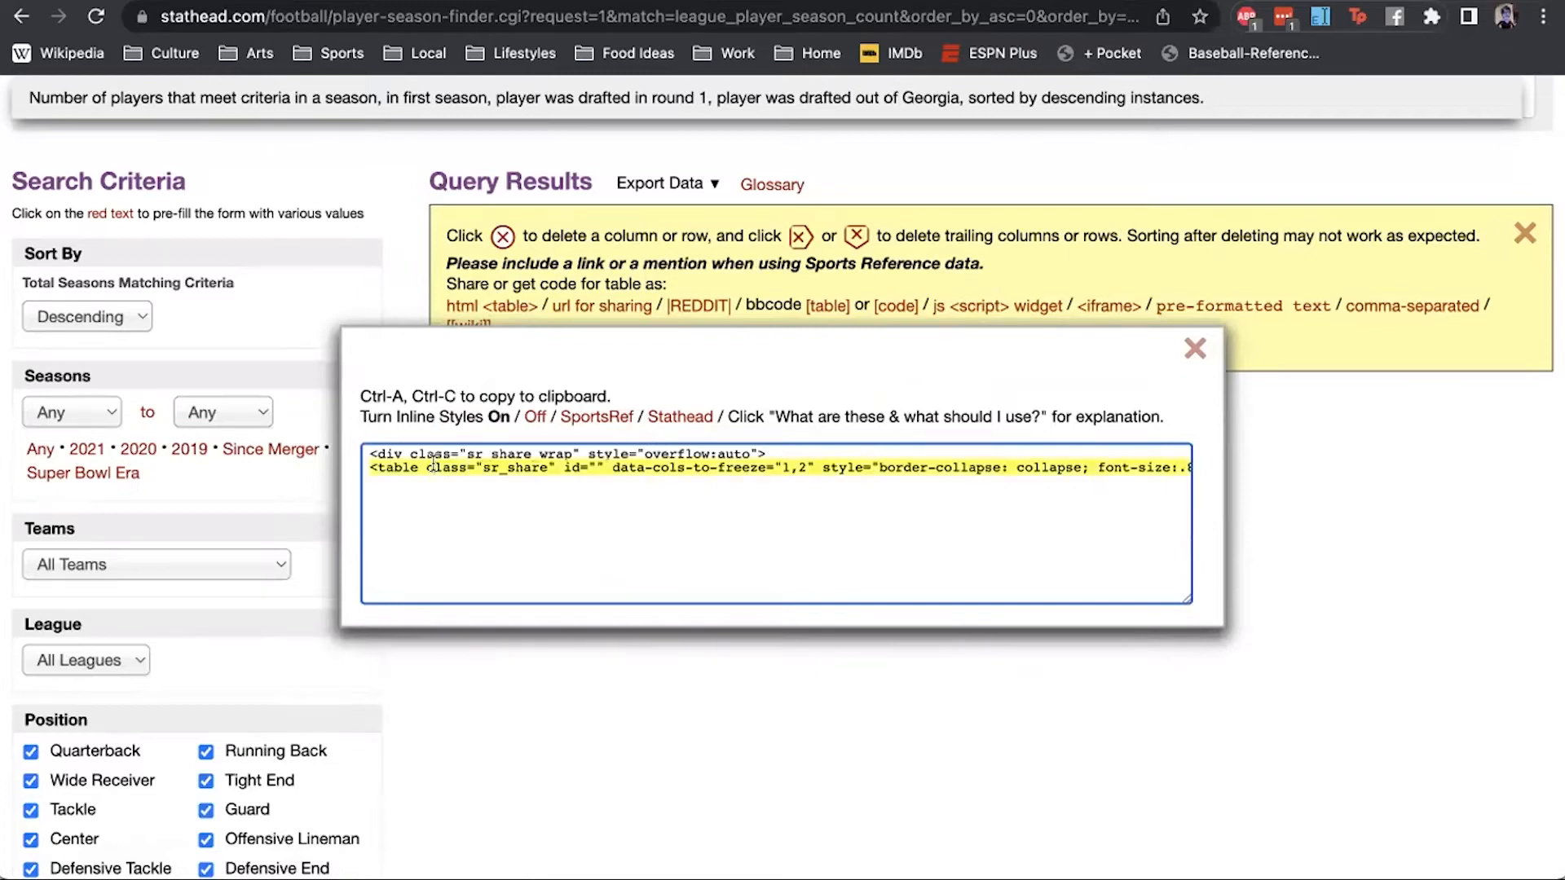
key(ctrl+a)
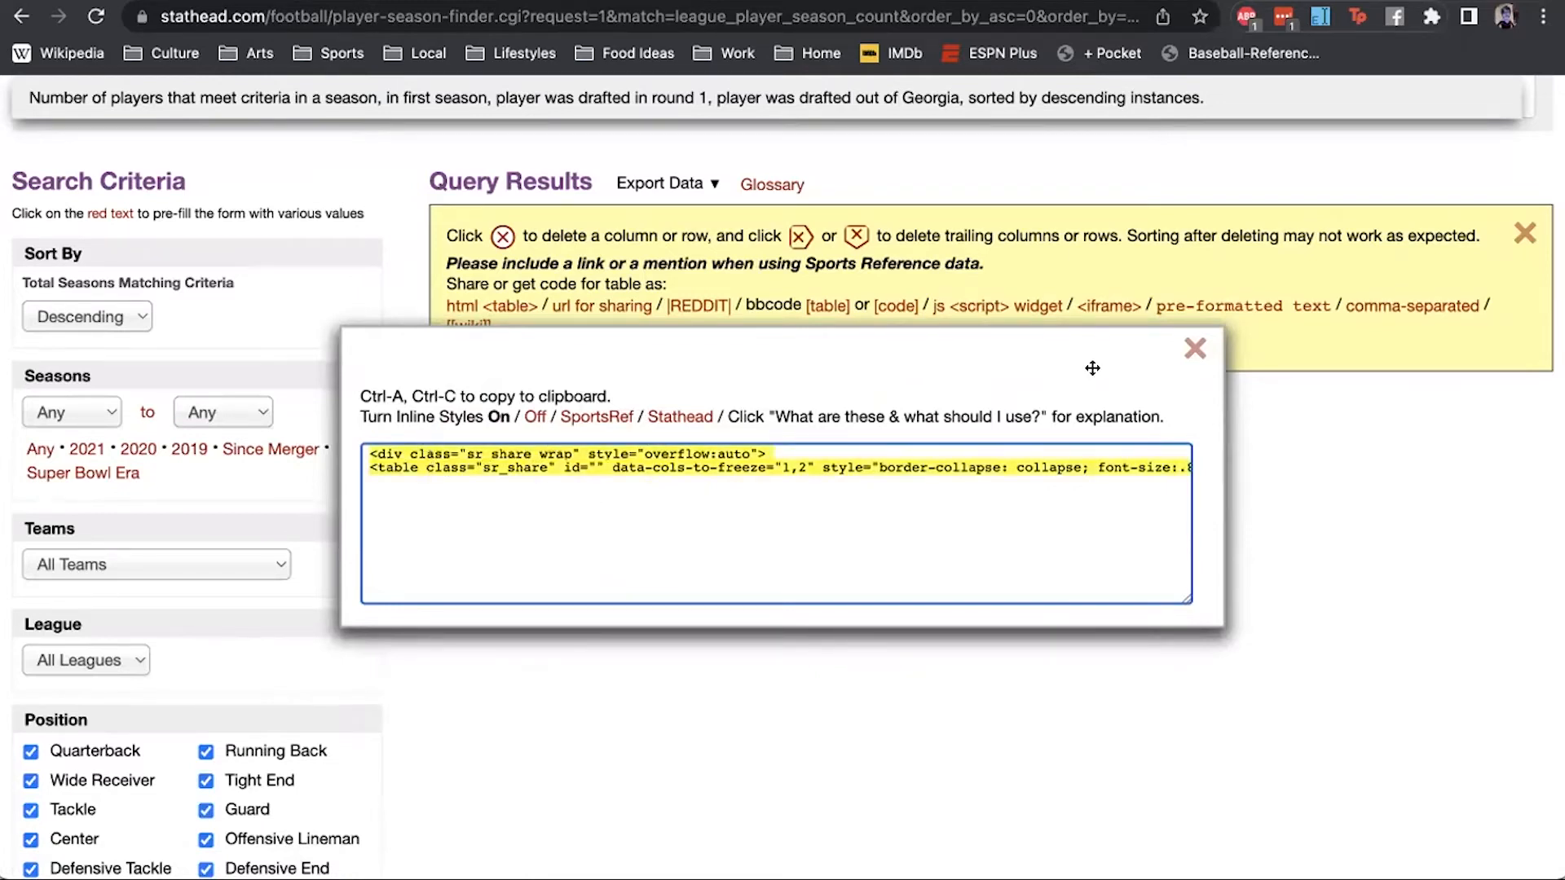
click(1194, 350)
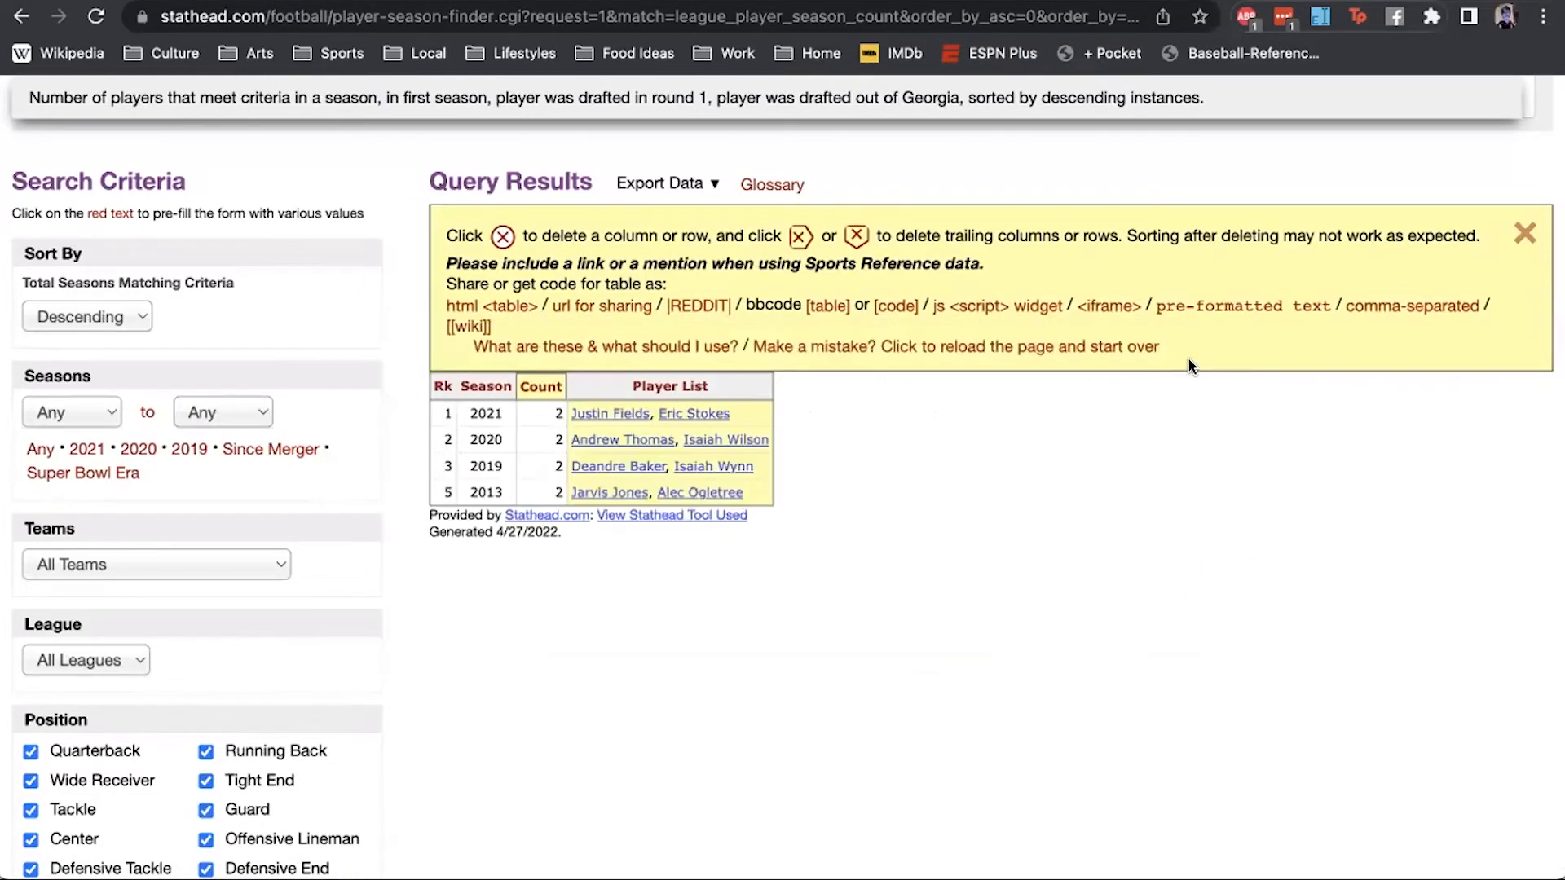
click(1524, 234)
- Convert the trimmed query results table to CSV text for Excel
click(679, 184)
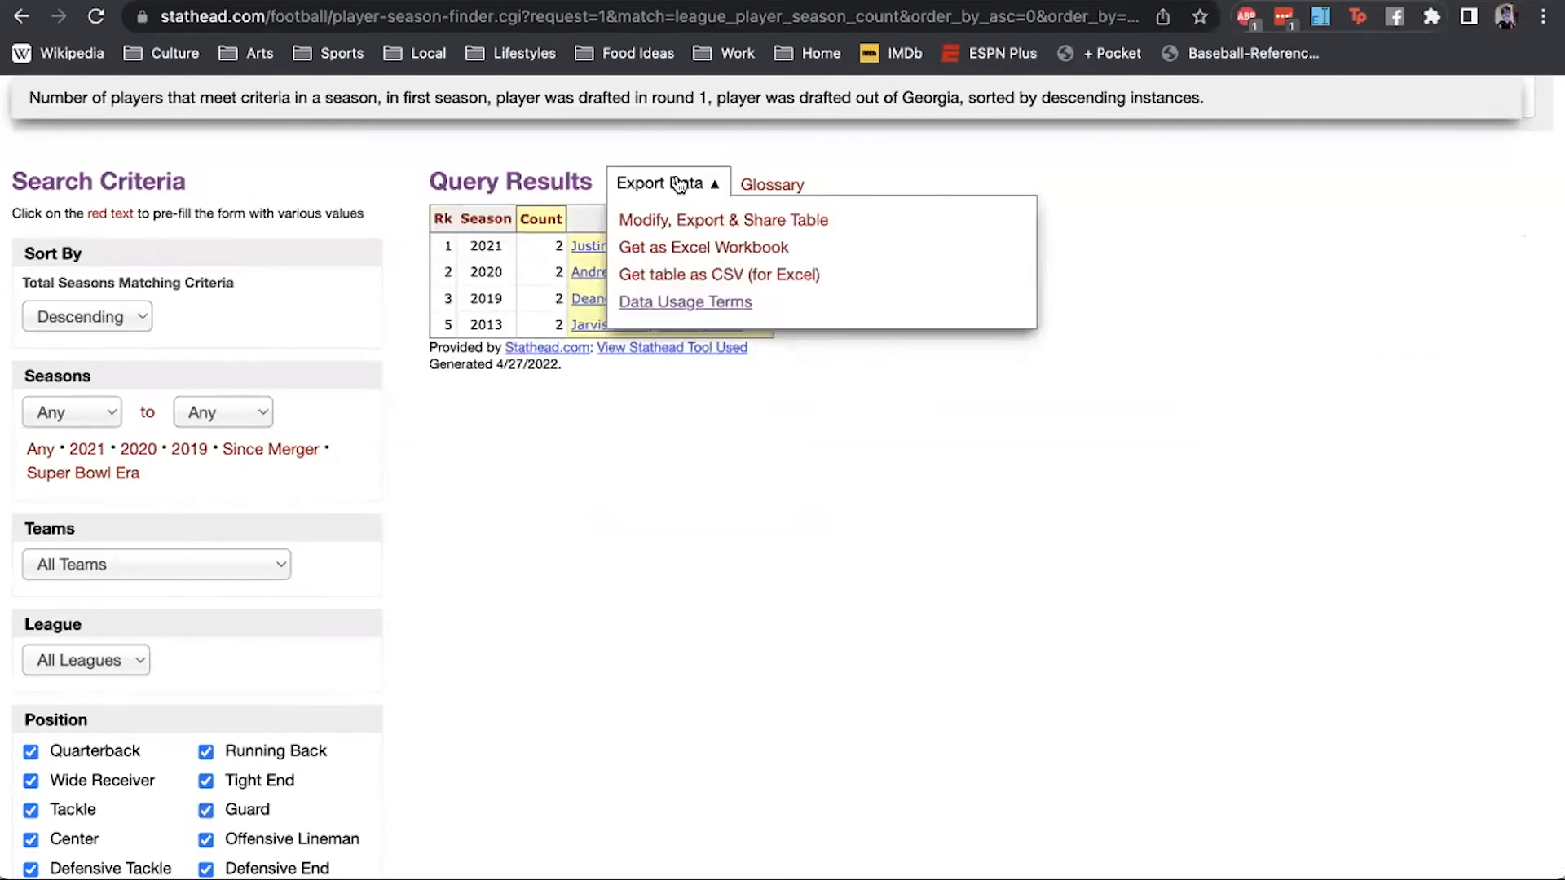
click(675, 277)
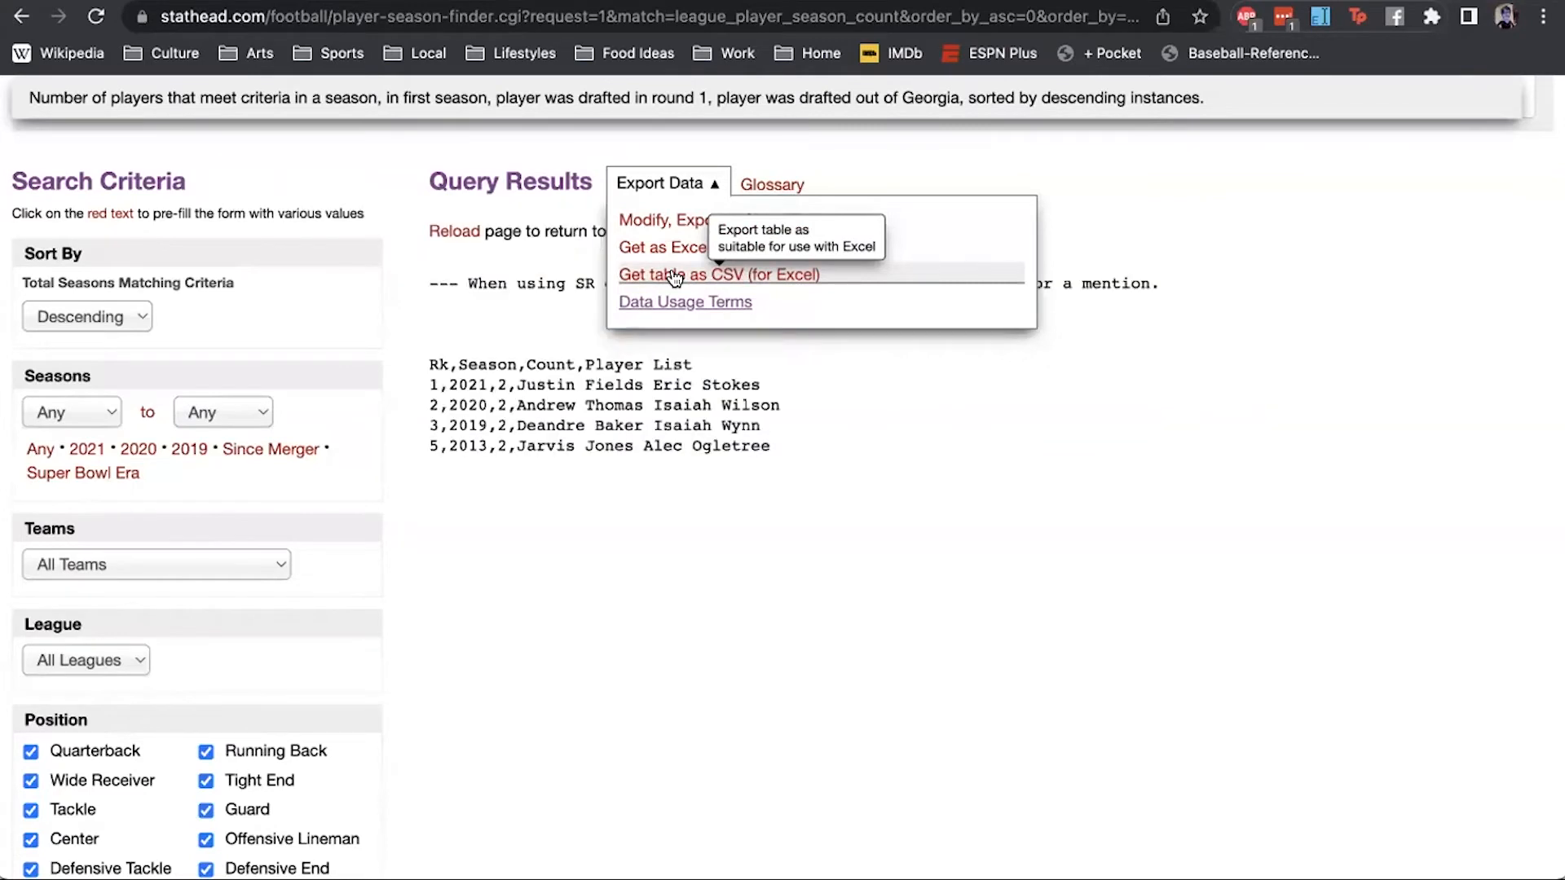
click(656, 183)
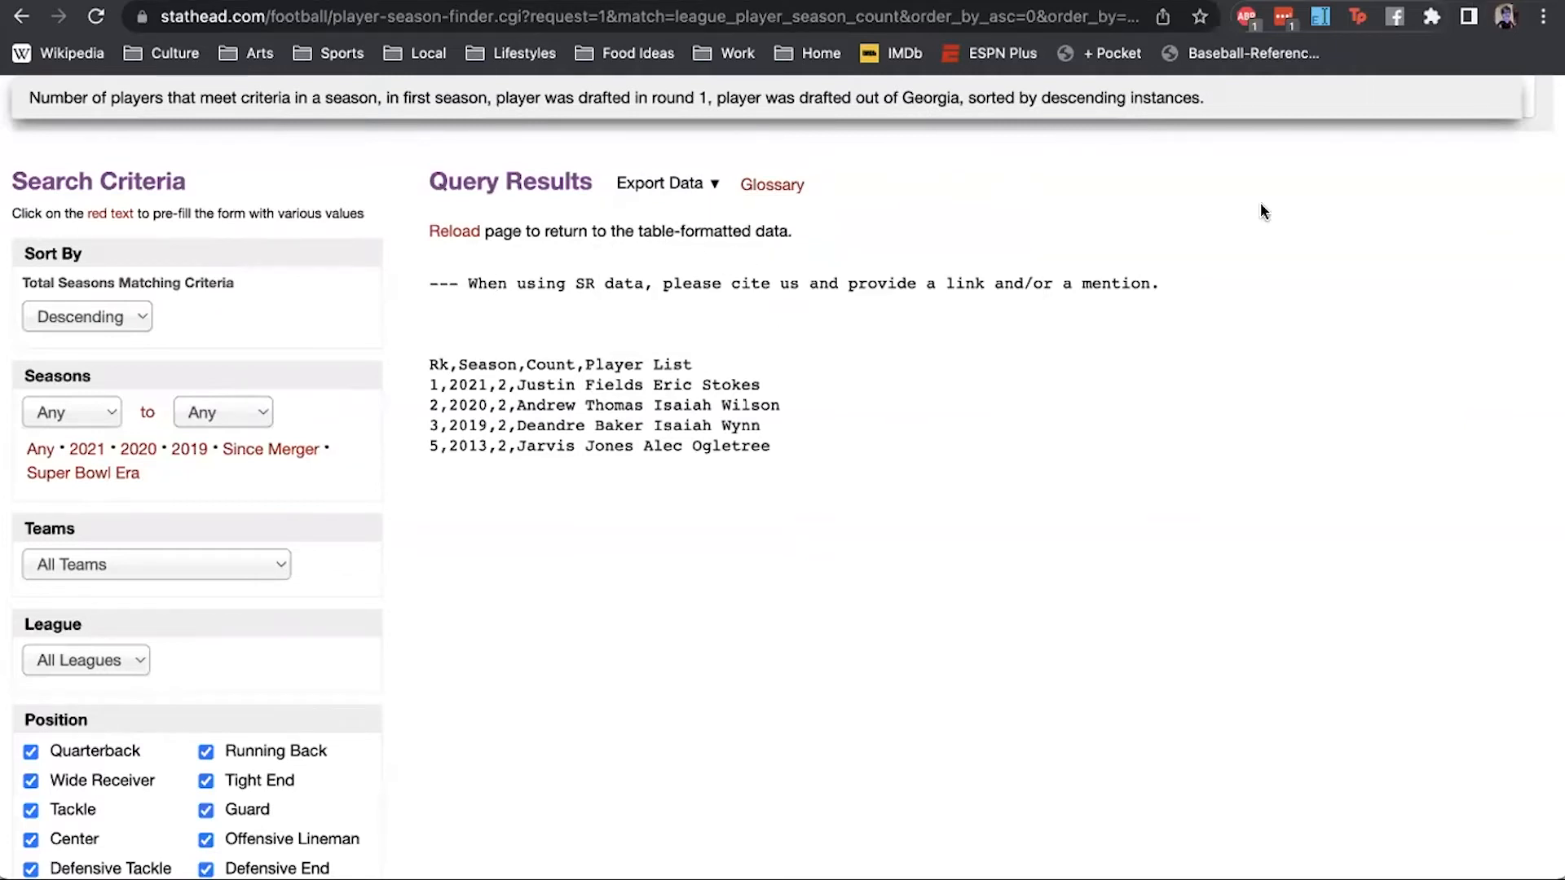
click(649, 179)
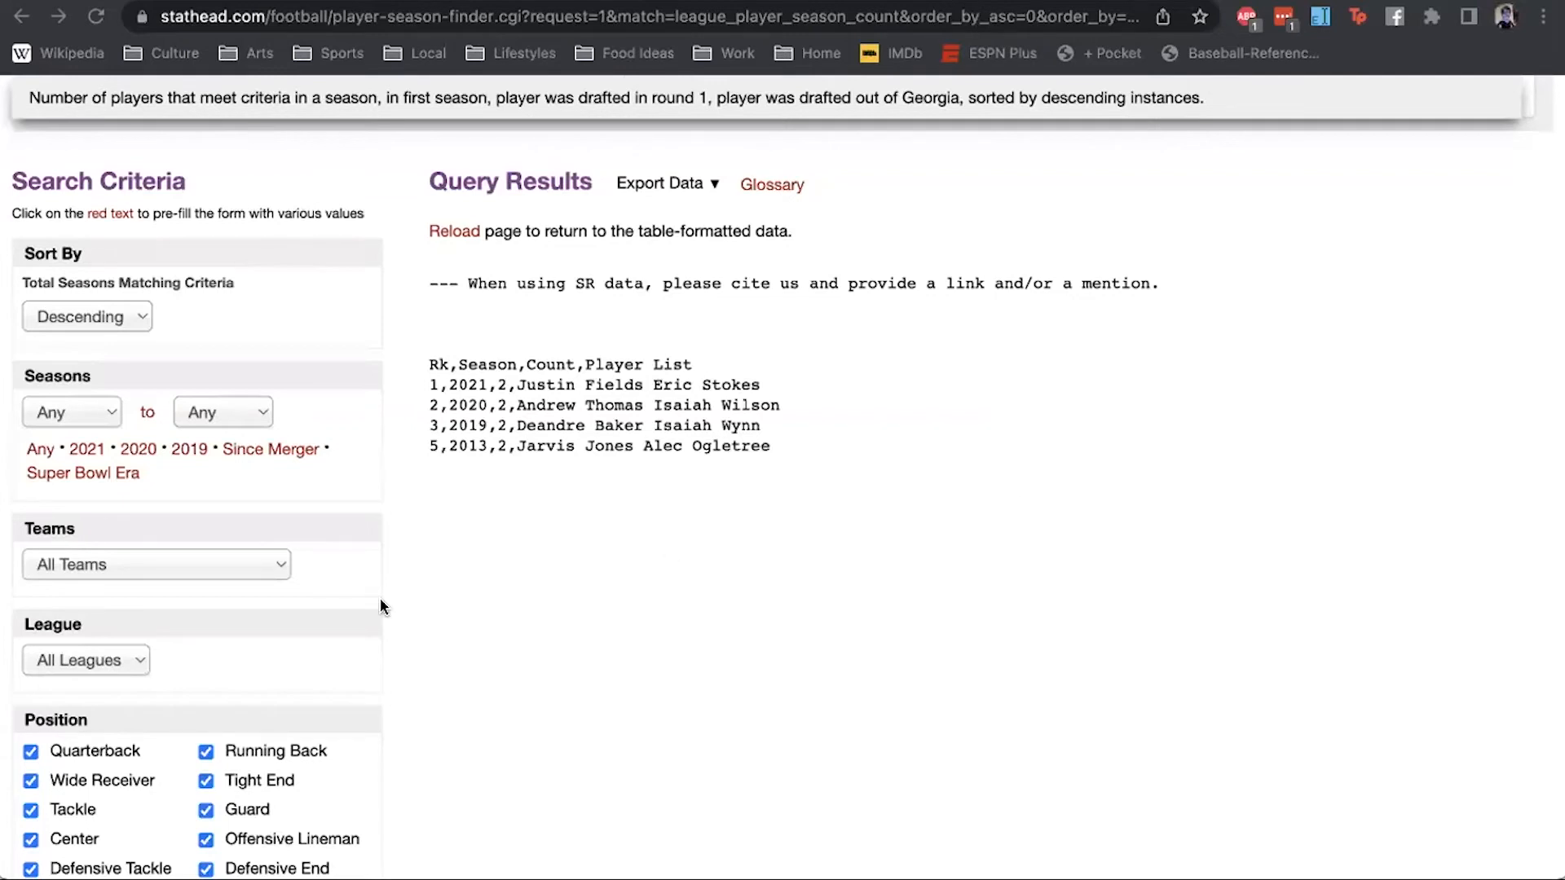
- Return to the Stathead Football tools overview and open the Game Play Finder
scroll(380, 598, up, 6)
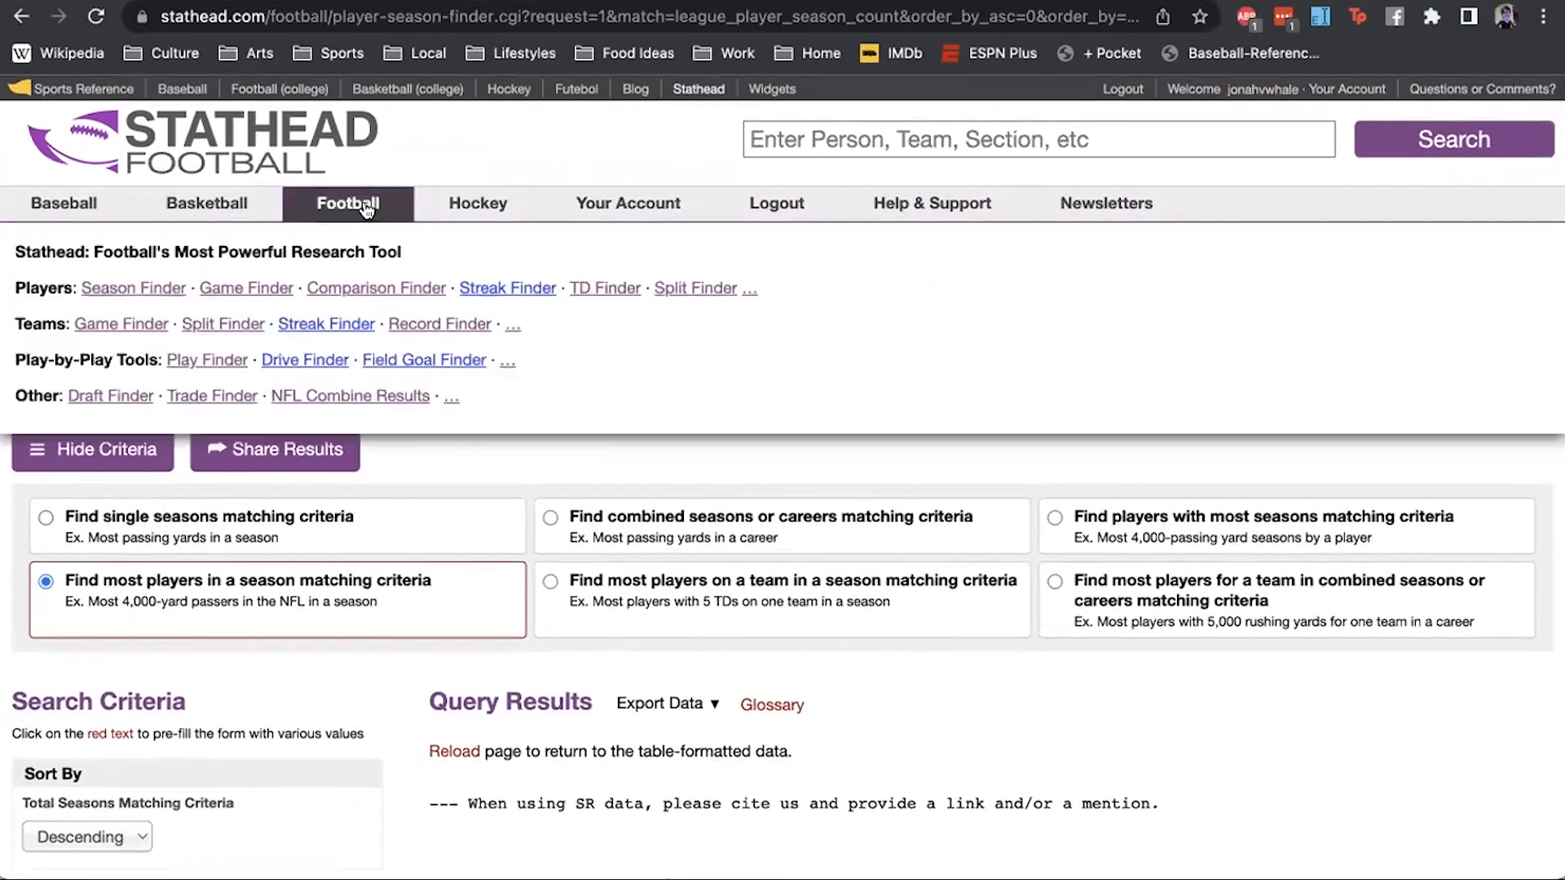
click(358, 208)
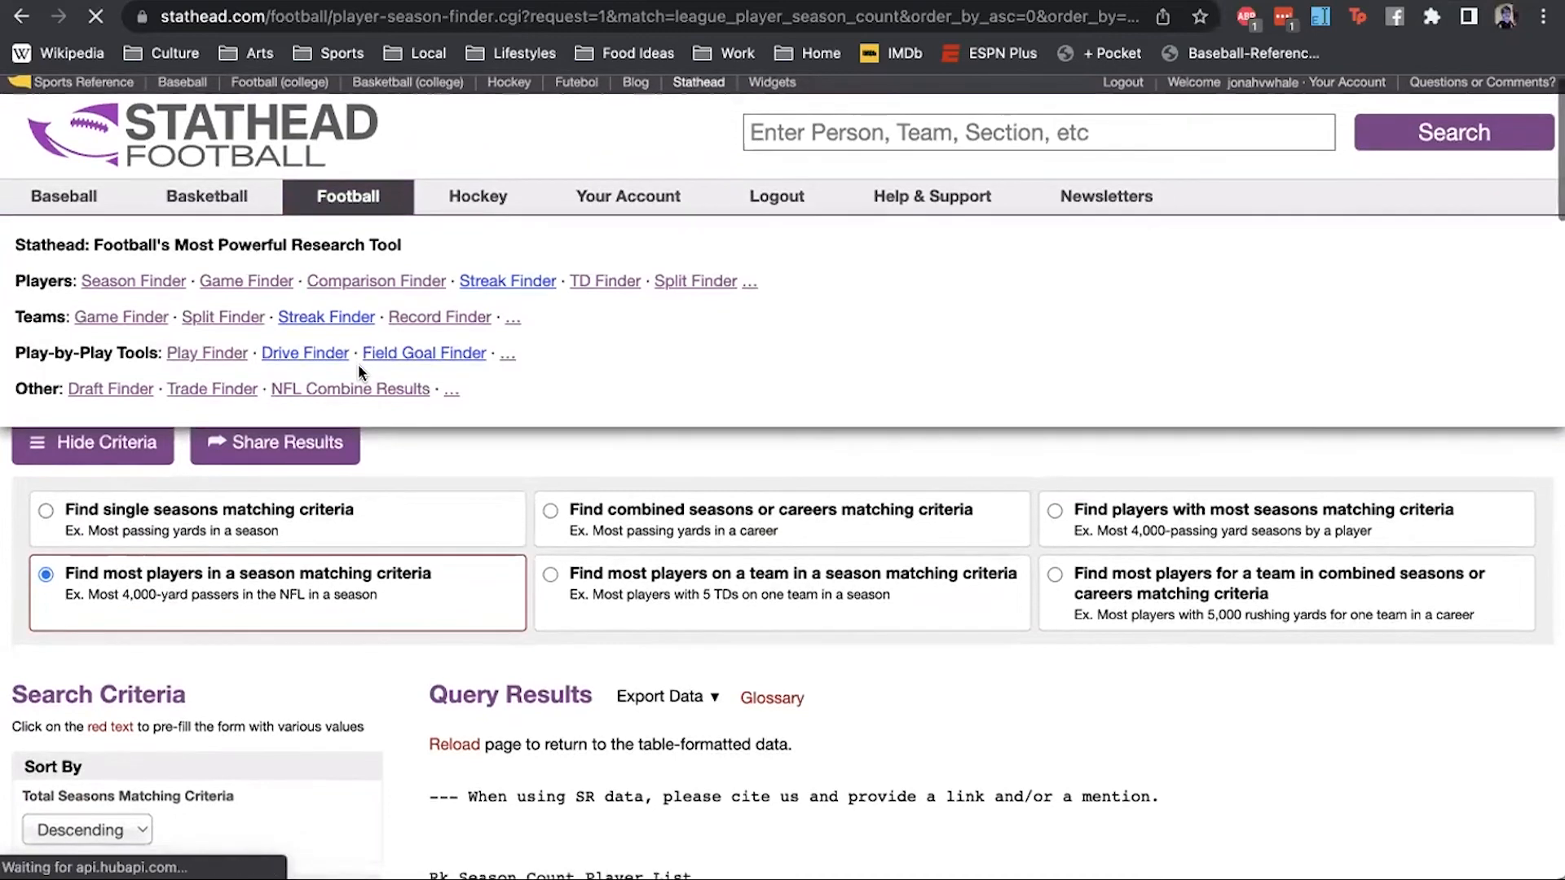
scroll(310, 318, down, 4)
scroll(310, 318, up, 1)
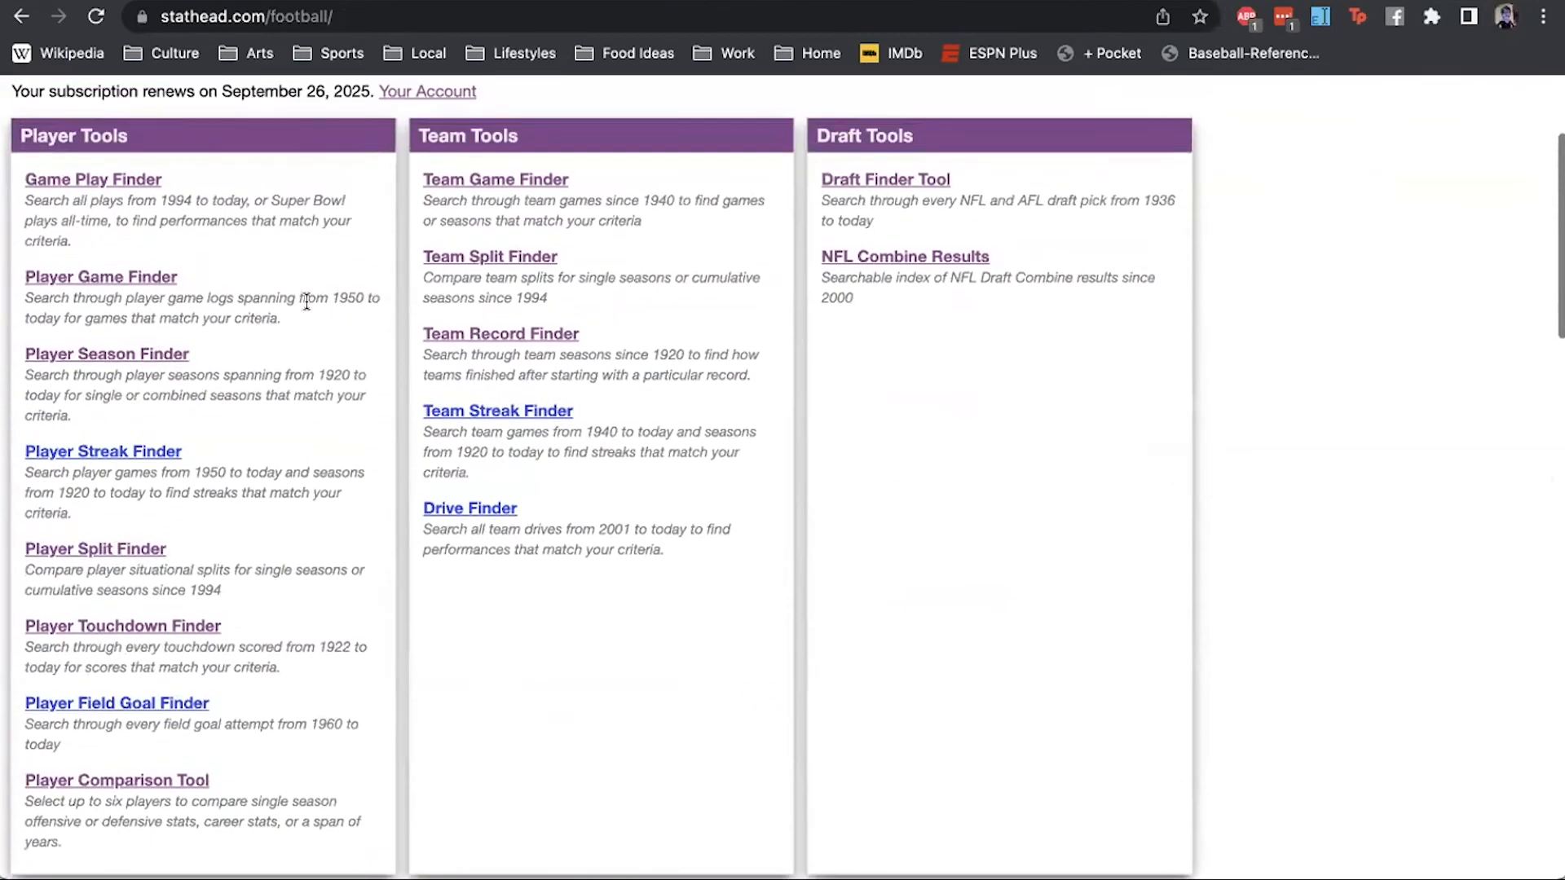
click(132, 179)
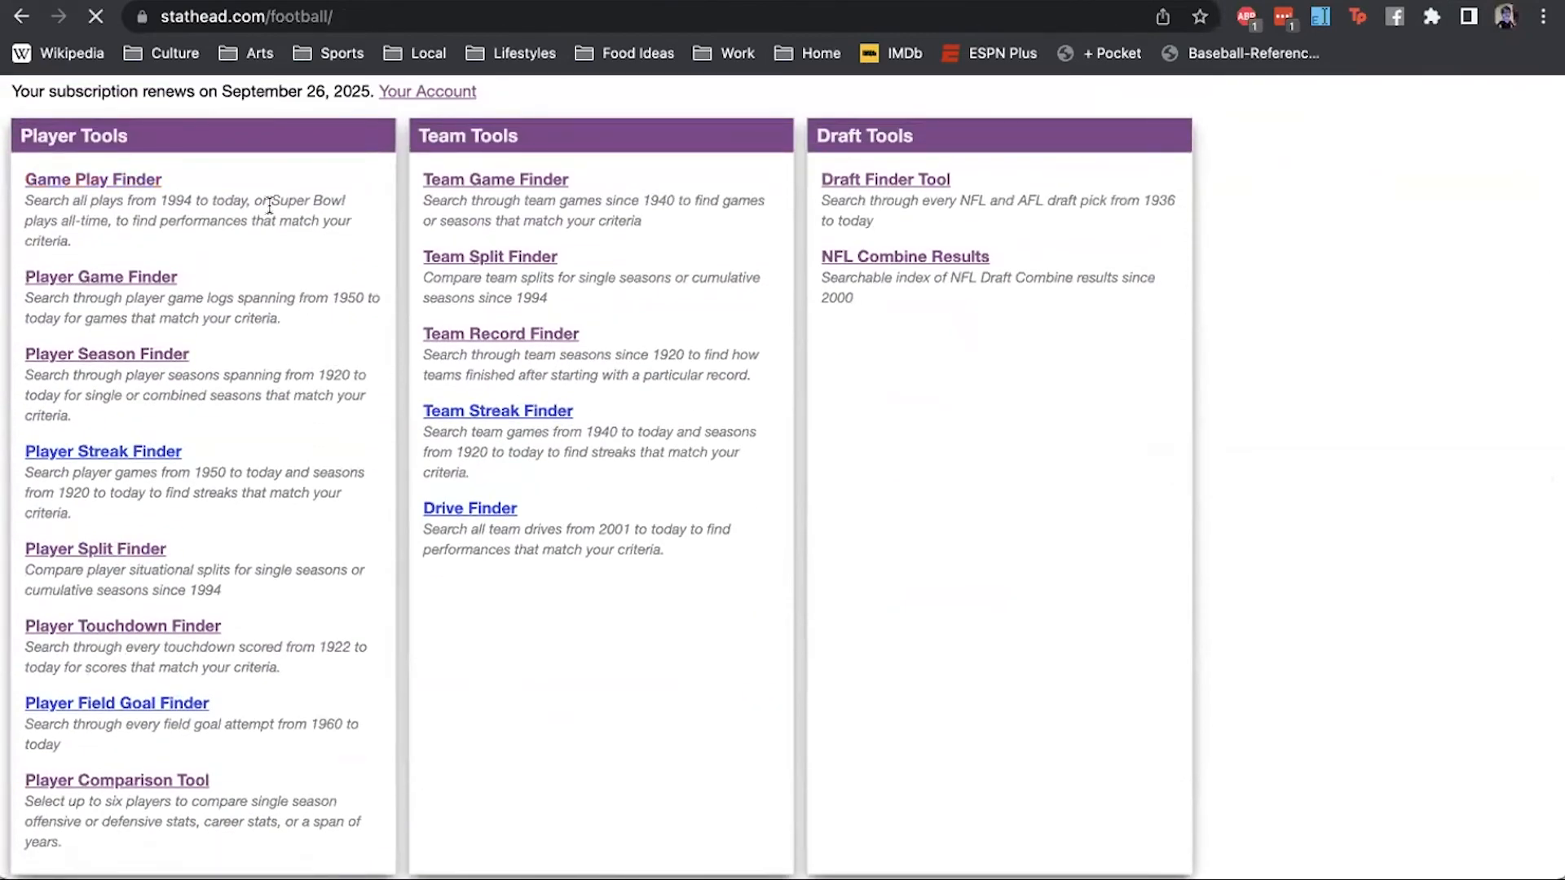
- Review the Game Play Finder's search criteria, including seasons, play results and the available game filters
scroll(277, 208, down, 6)
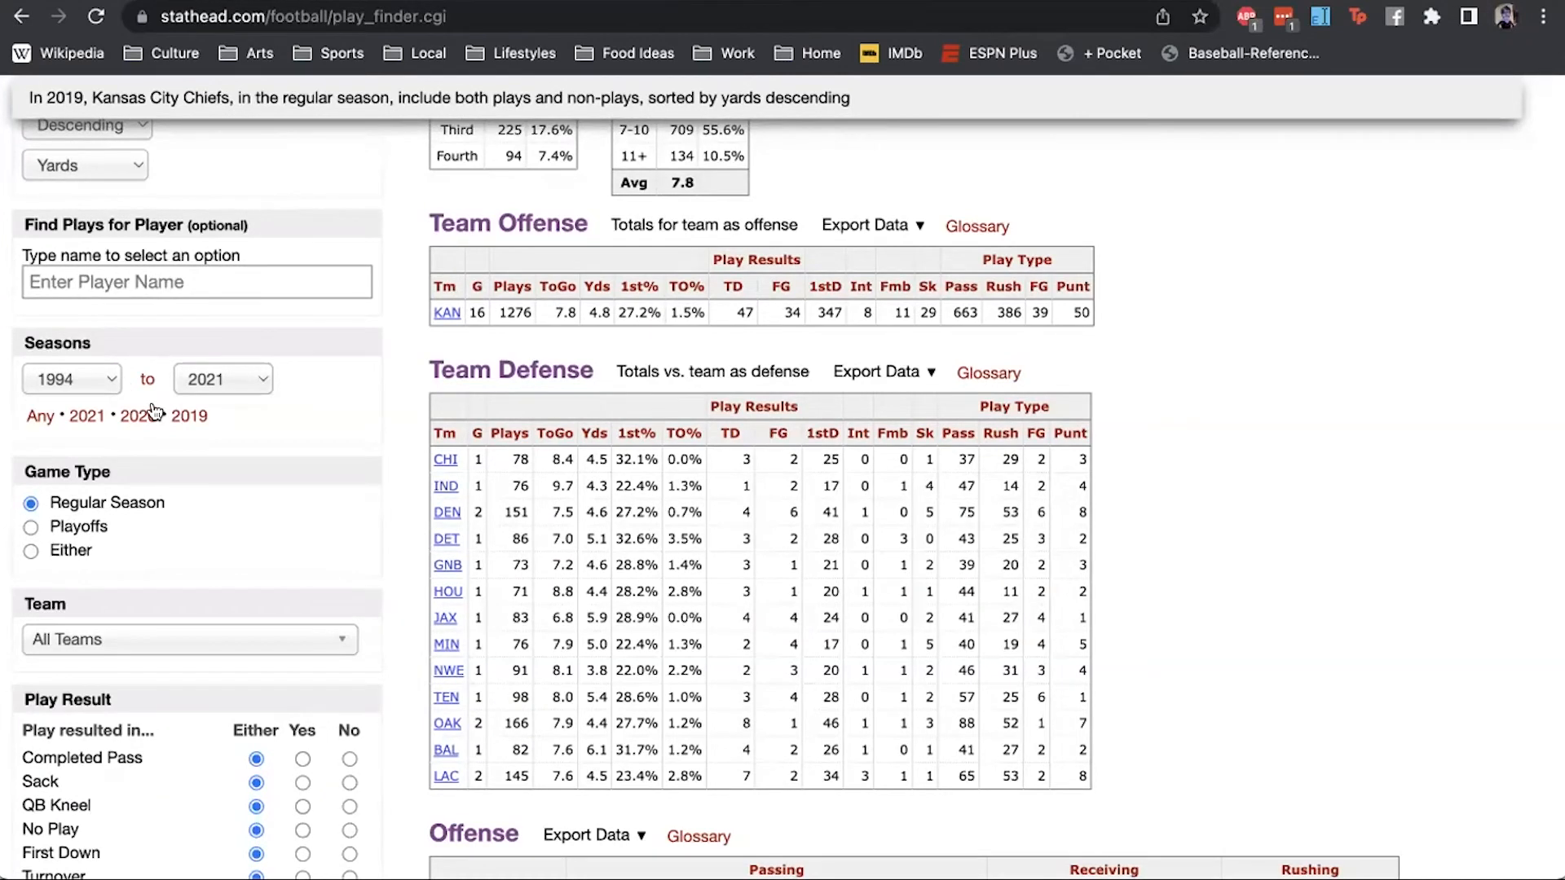
scroll(152, 407, down, 3)
scroll(152, 407, down, 3)
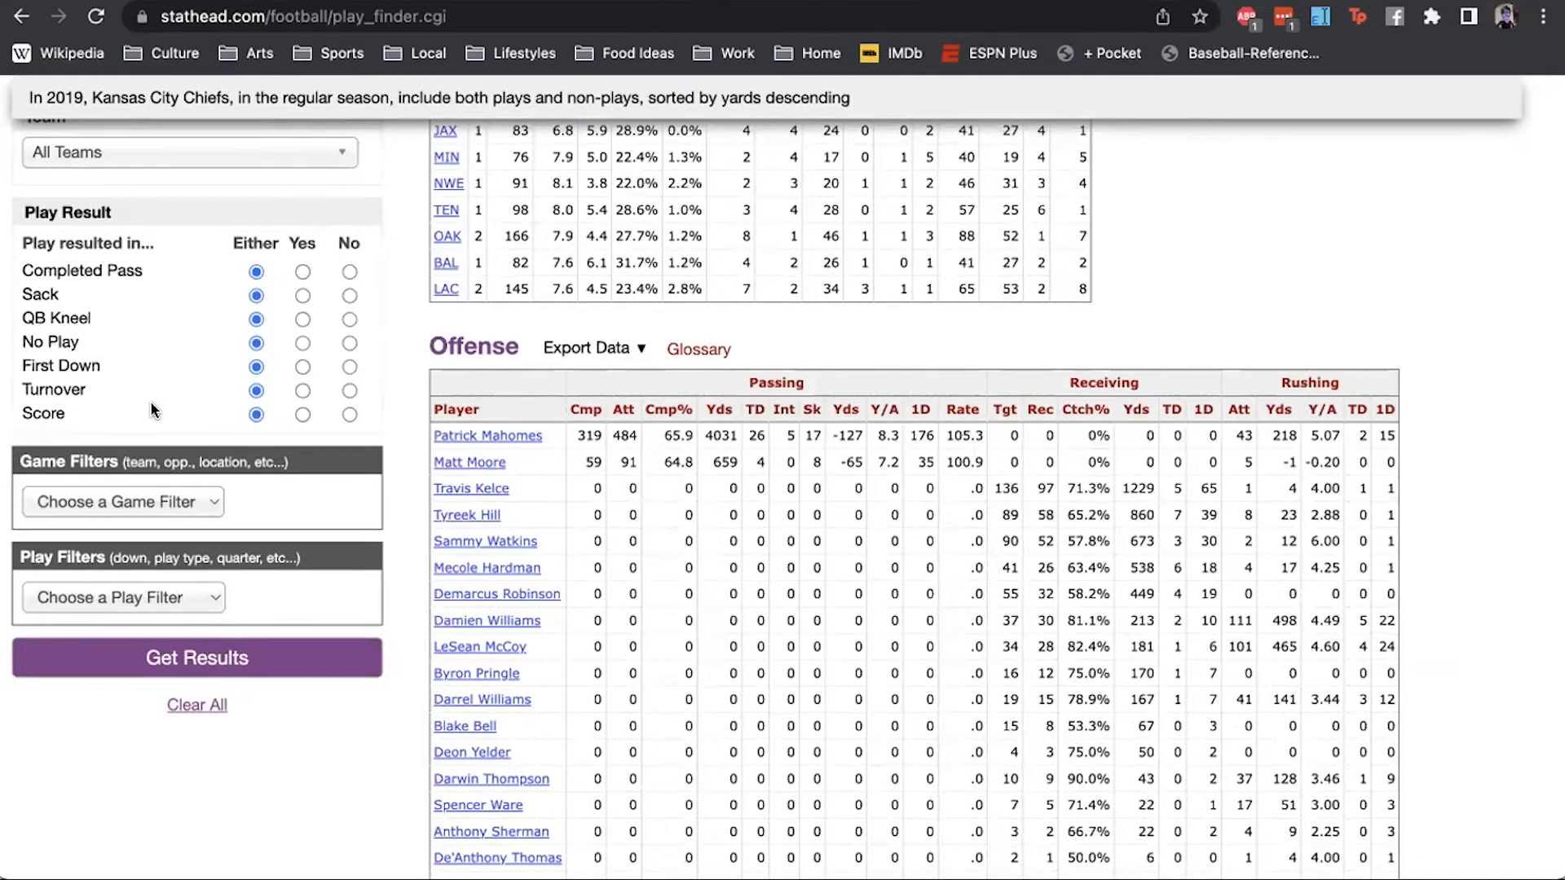
click(118, 504)
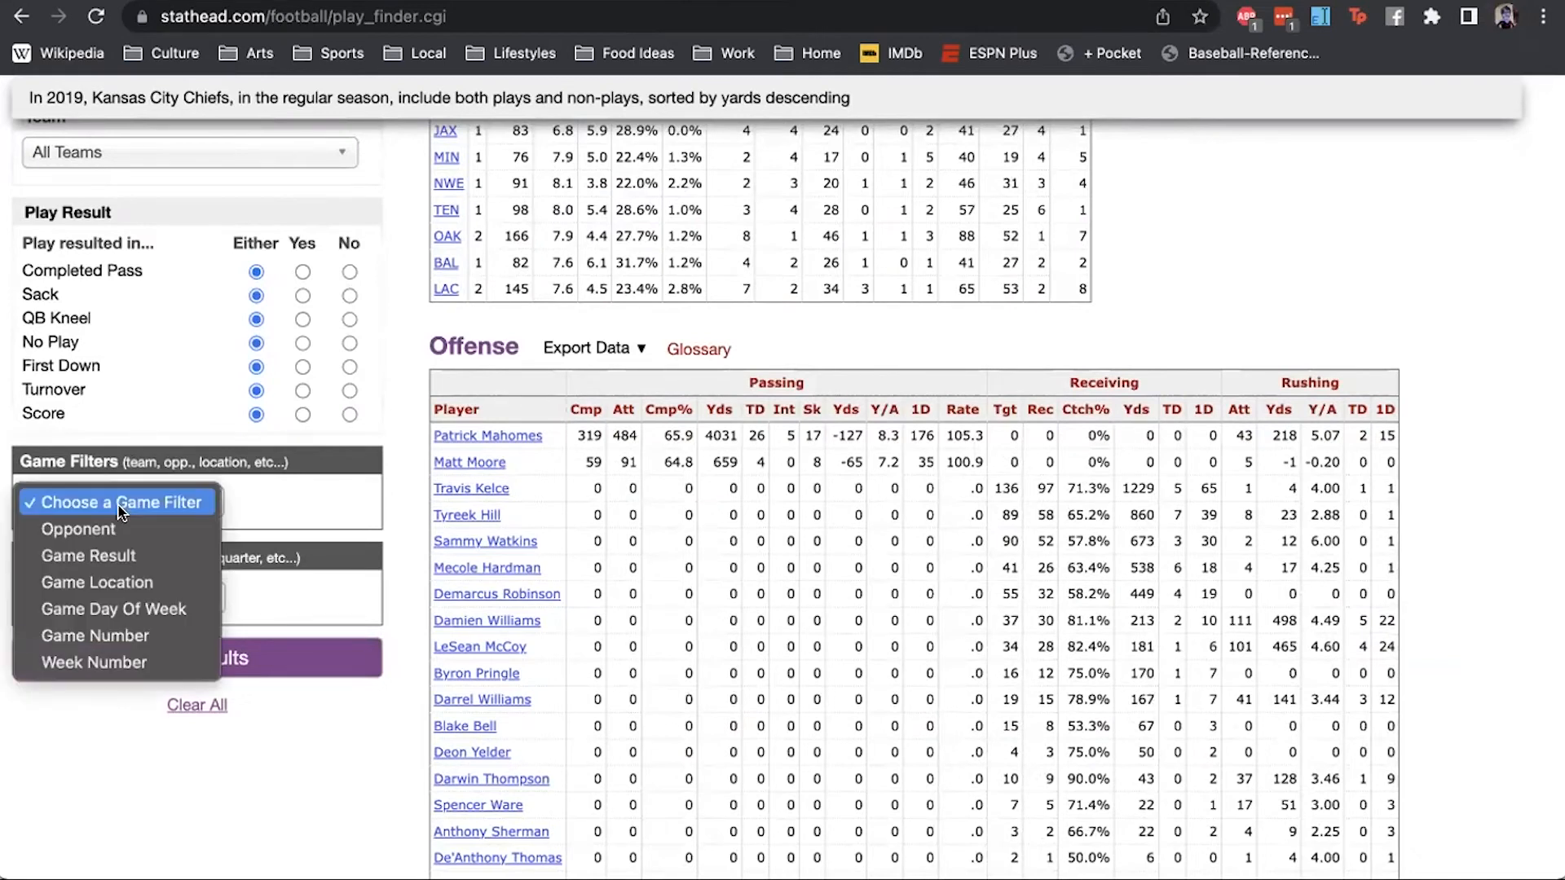
click(283, 499)
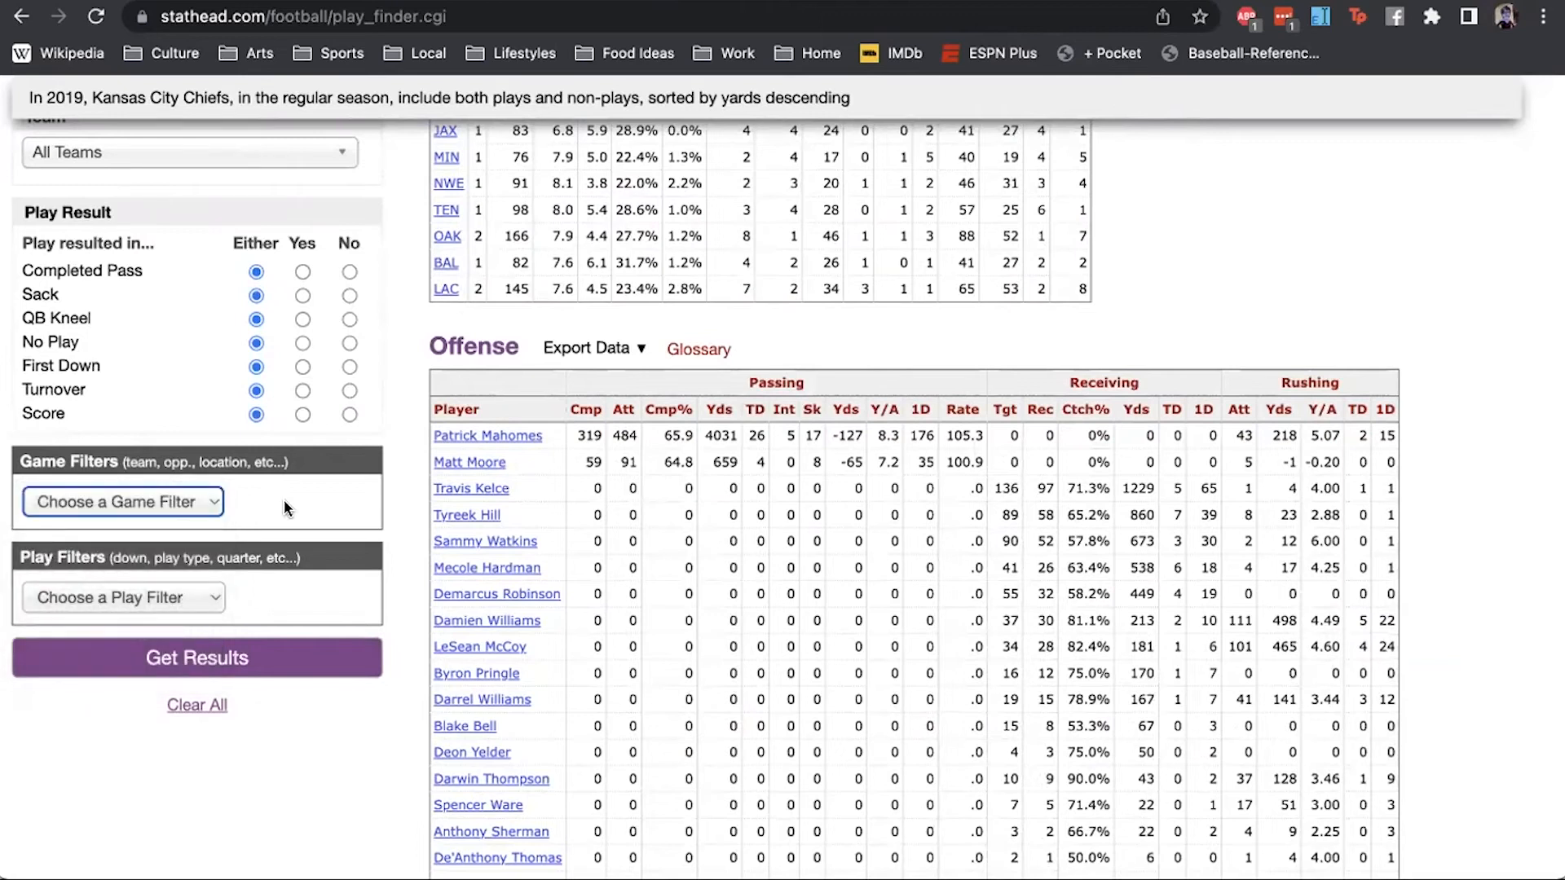
scroll(284, 503, up, 5)
scroll(284, 499, down, 6)
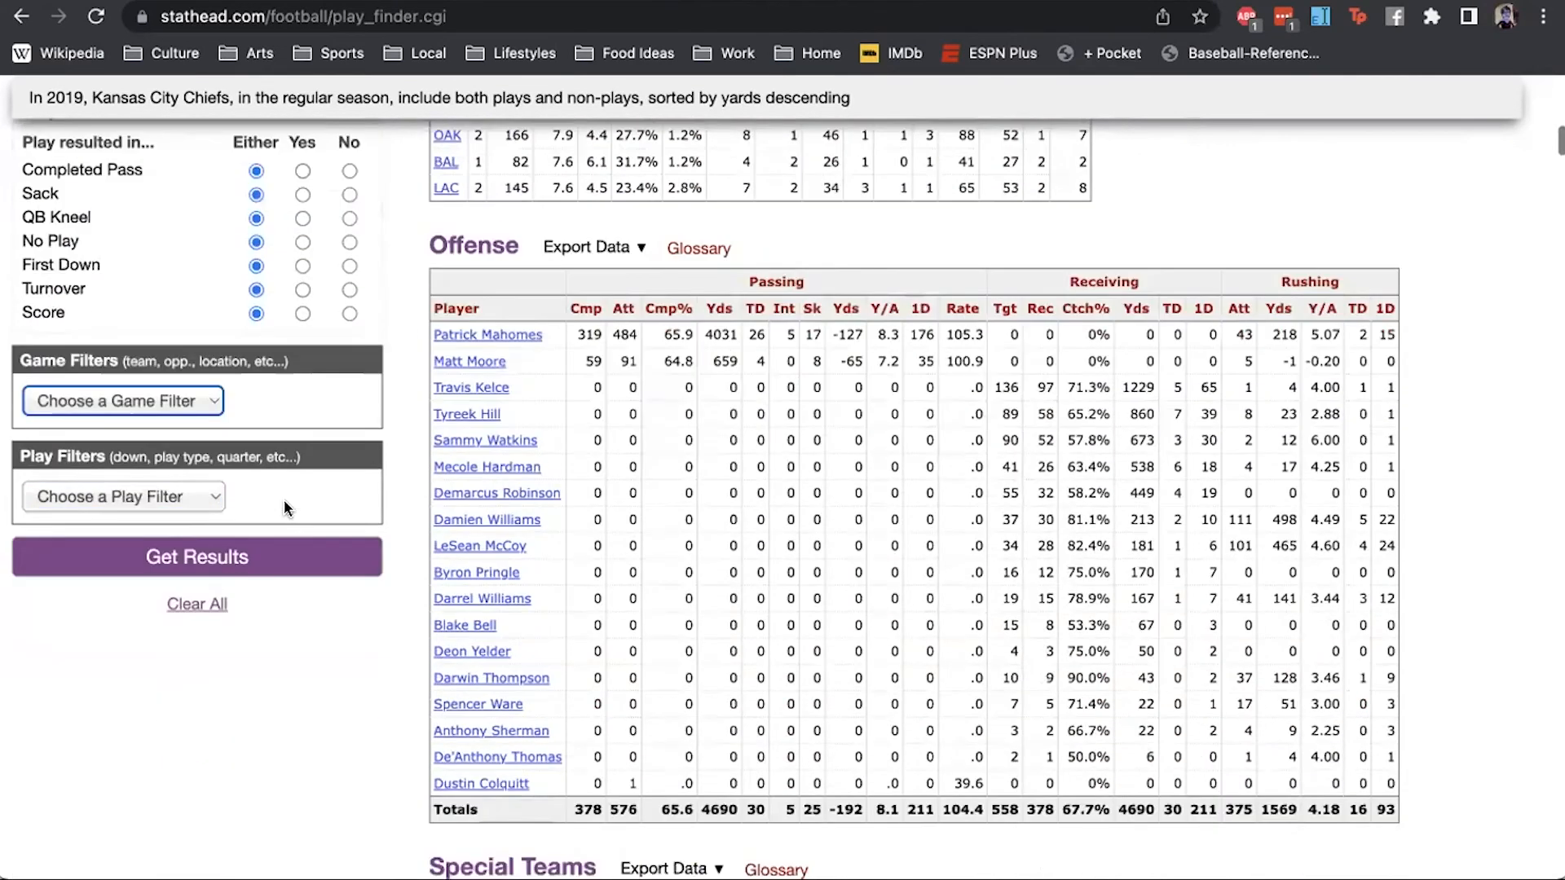
scroll(188, 483, down, 1)
- Add a Starting Field Position play filter and limit it to the red zone, from Opp 1 to Opp 19
click(171, 479)
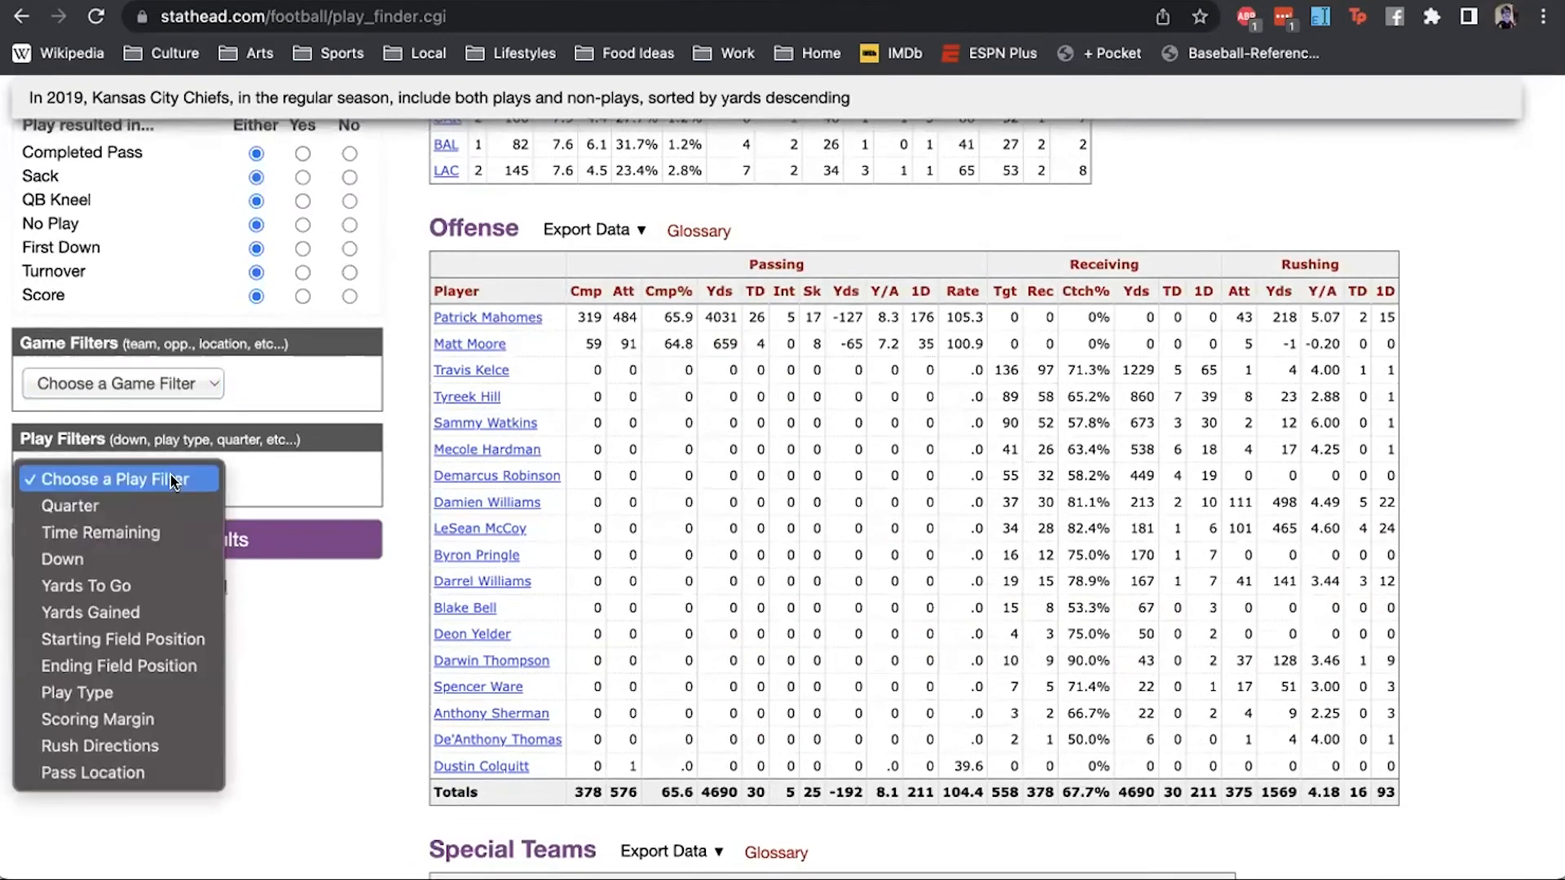
click(134, 639)
scroll(150, 541, down, 1)
click(105, 540)
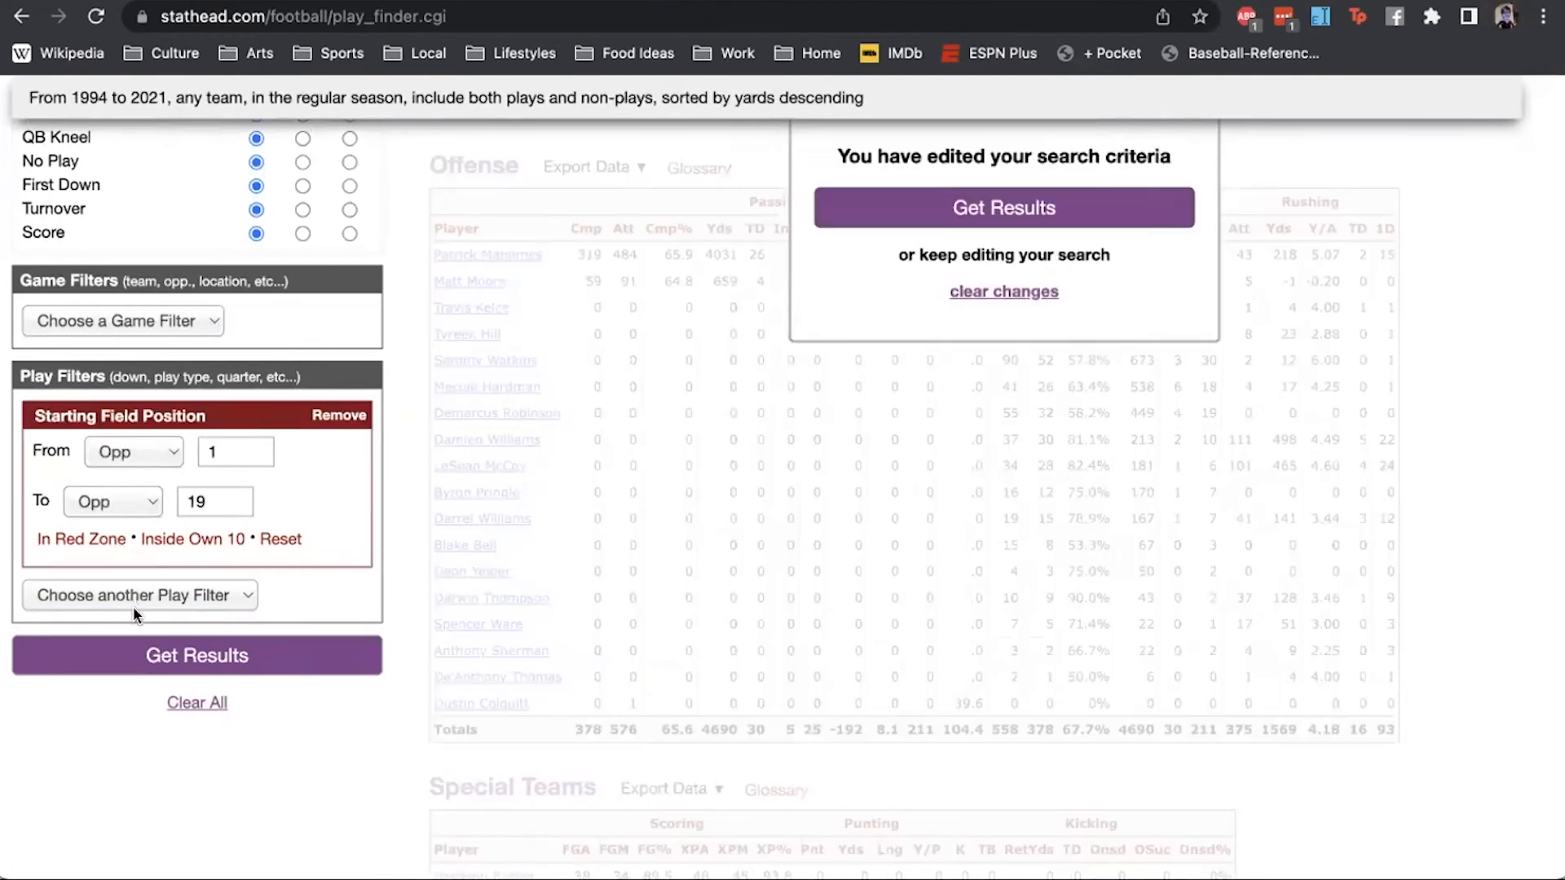
- Add a Play Type filter and set it to Pass only
click(133, 594)
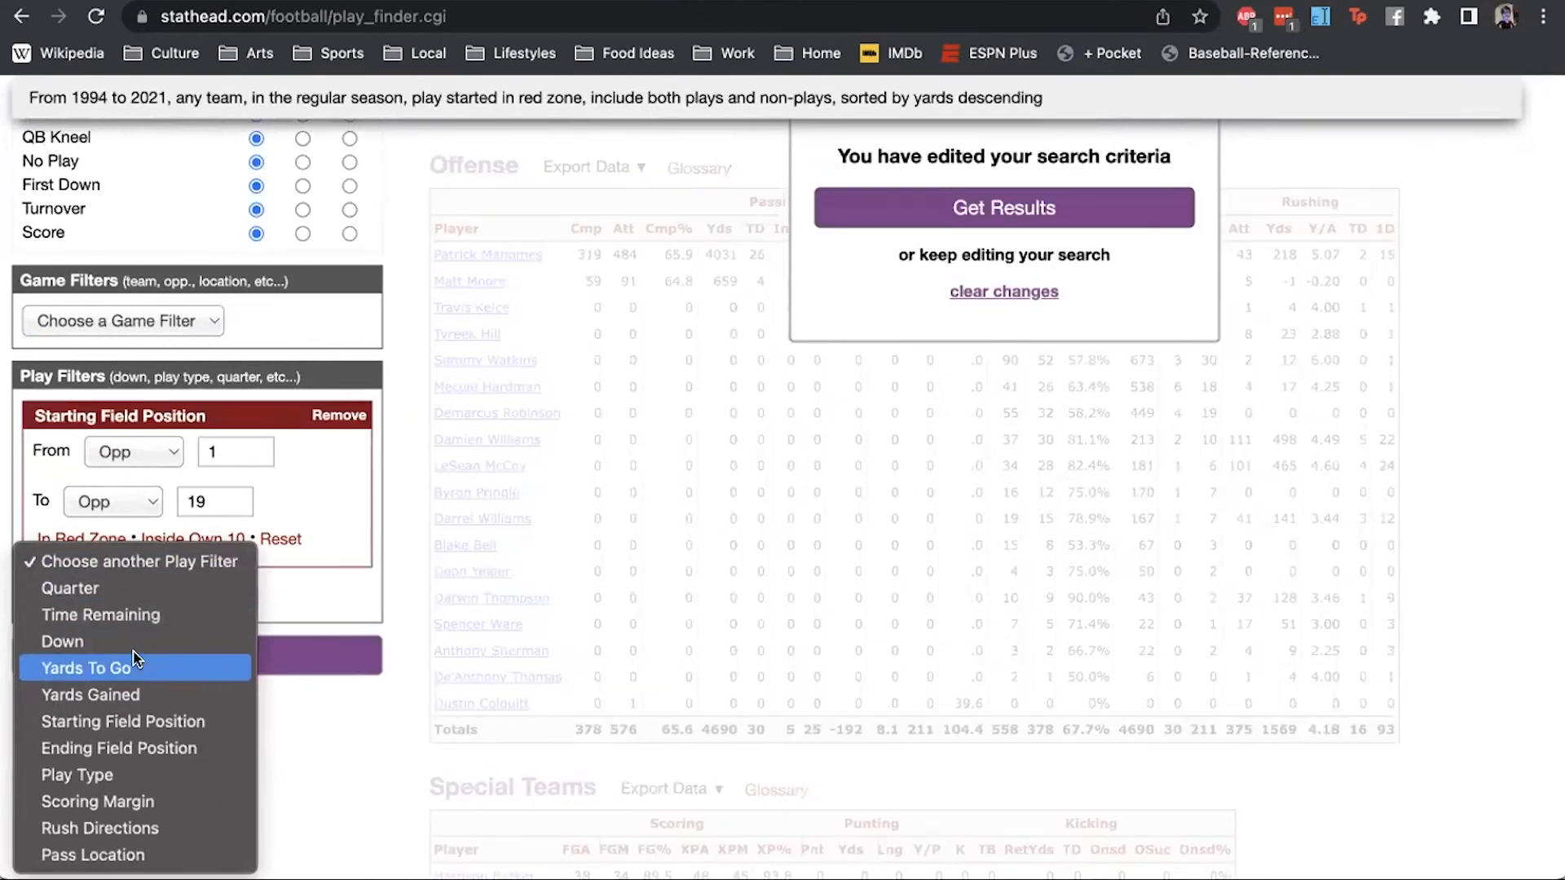
click(90, 776)
click(234, 629)
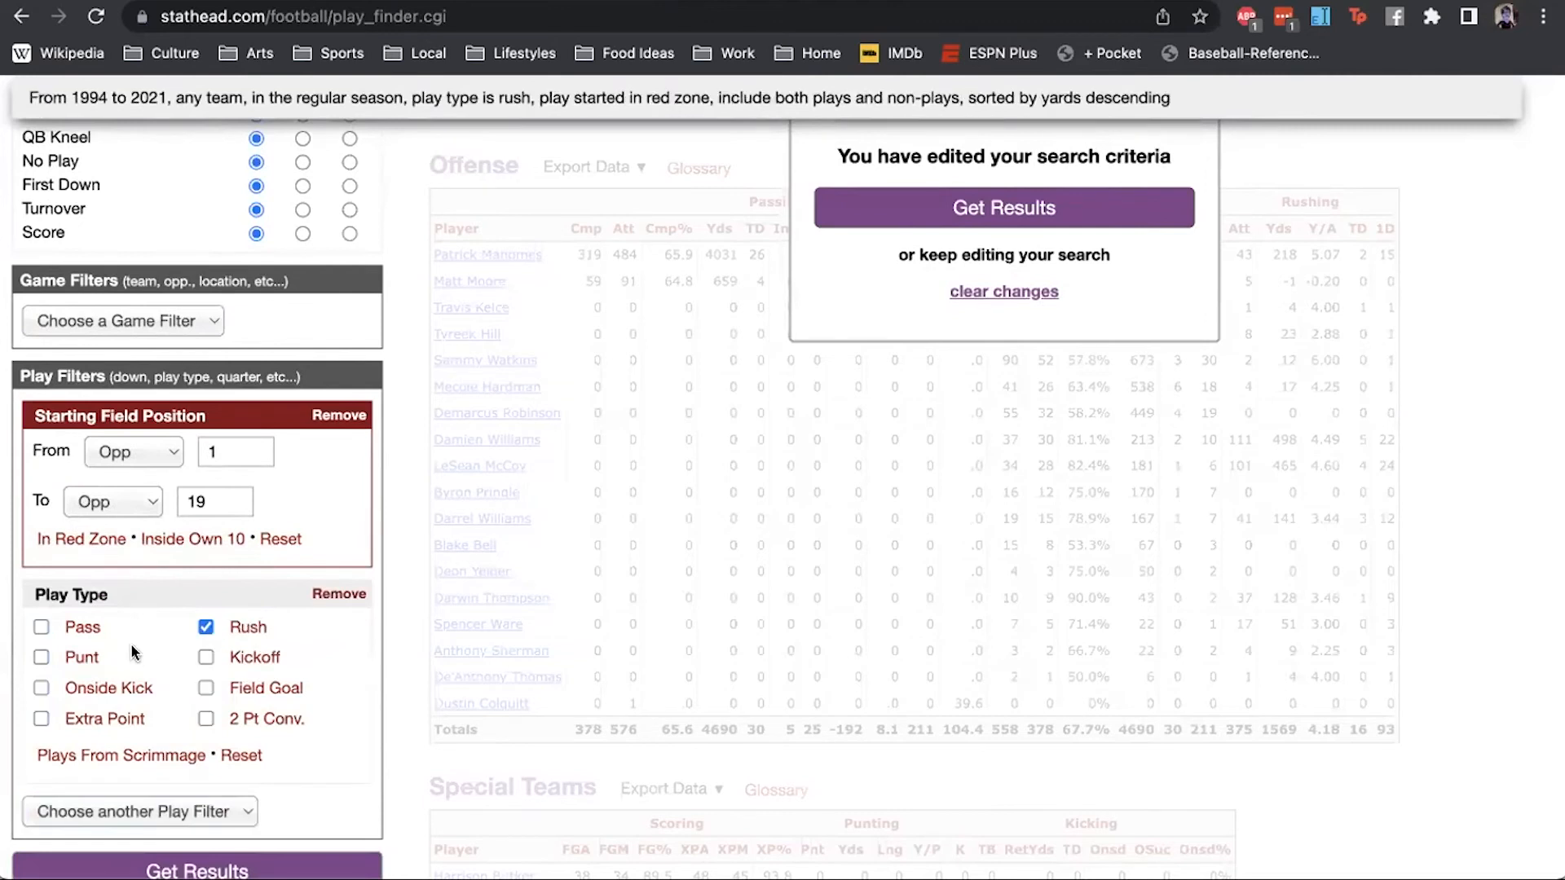
click(91, 629)
- Restrict the search to the 2021 season and get the results for the edited criteria
scroll(51, 527, up, 6)
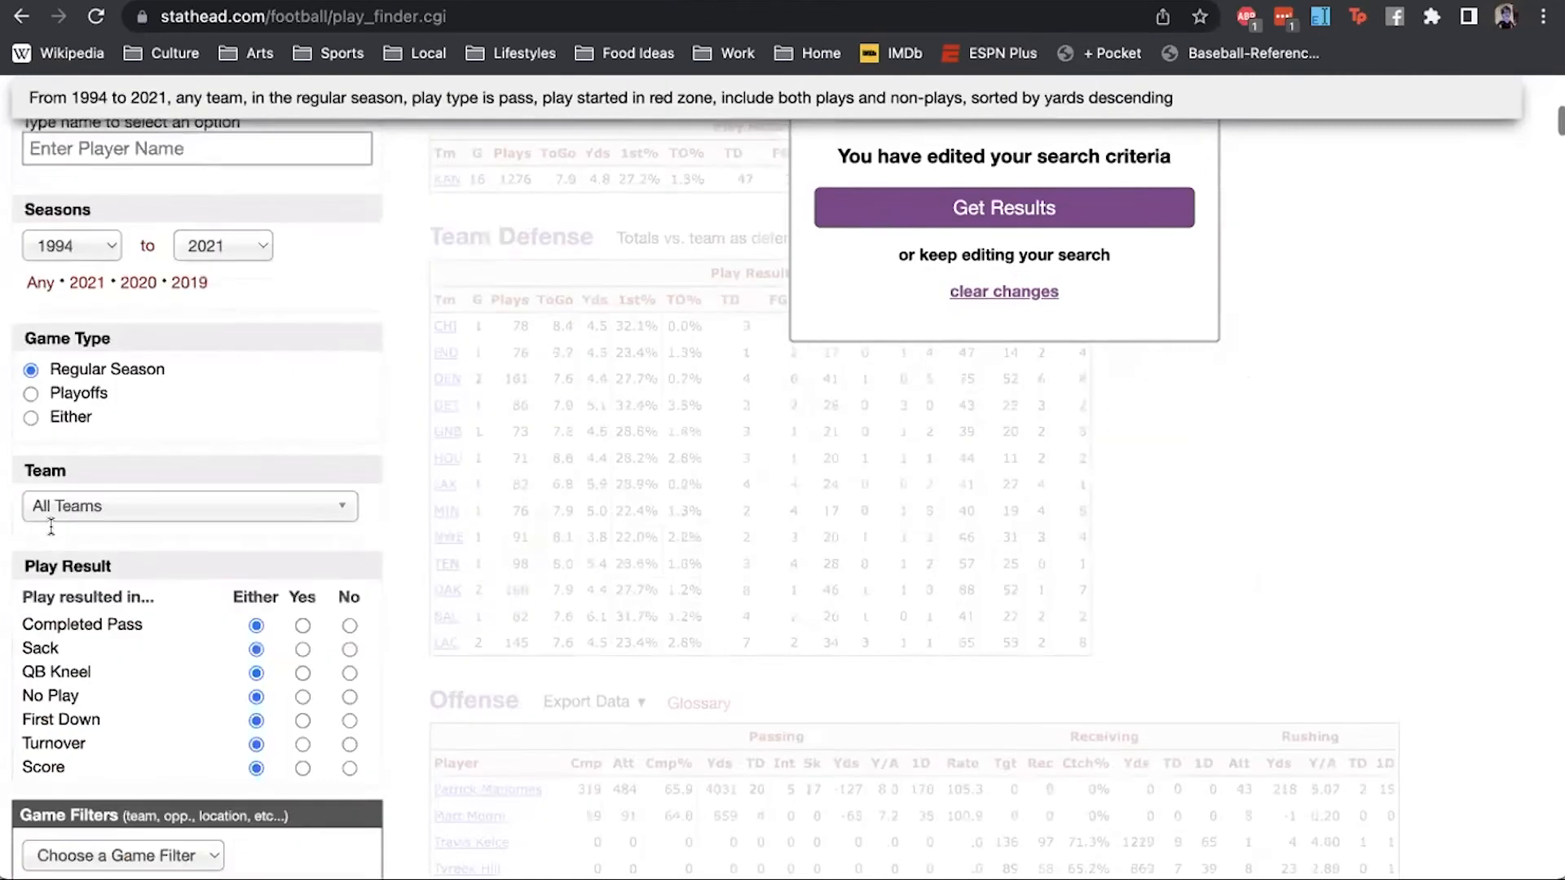
scroll(97, 531, up, 9)
scroll(97, 532, down, 5)
click(86, 628)
click(917, 481)
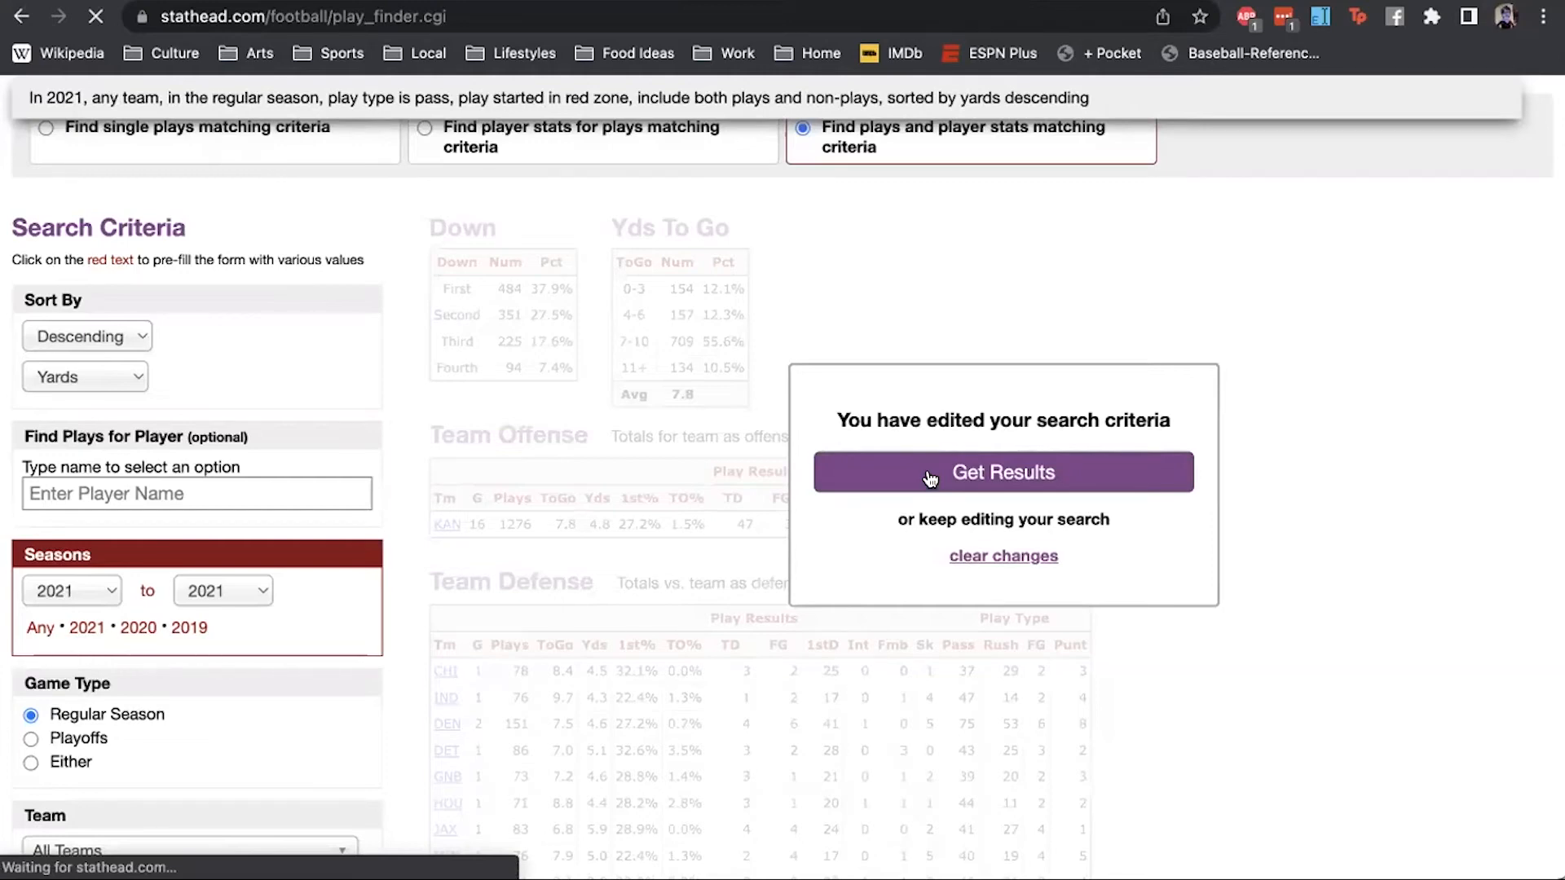
- Sort the Offense results table by receiving targets in descending order
scroll(930, 479, down, 10)
scroll(930, 479, down, 15)
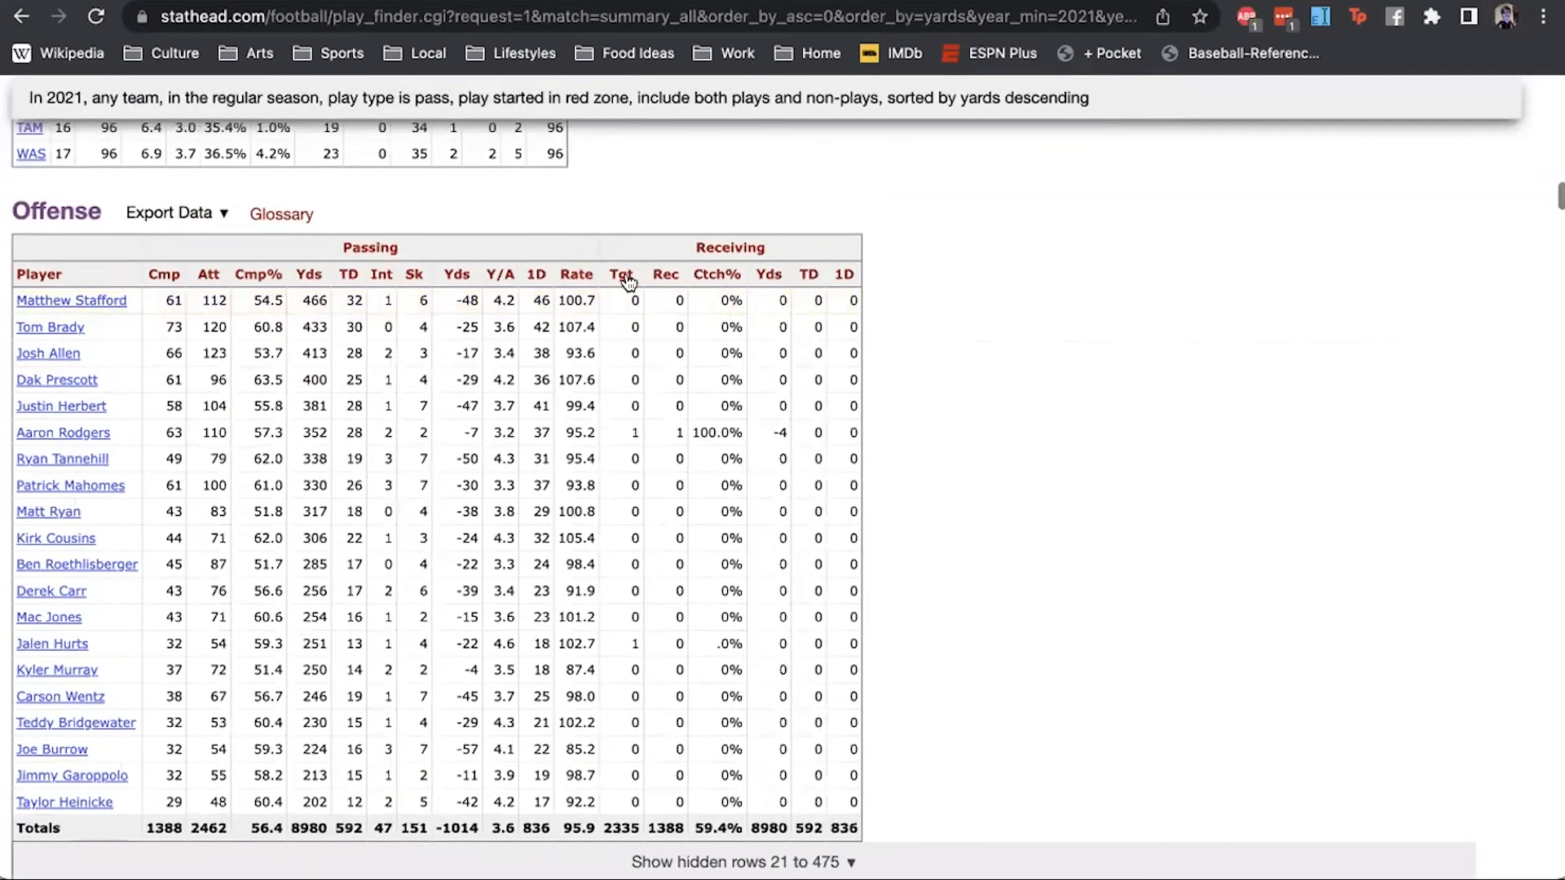
click(624, 277)
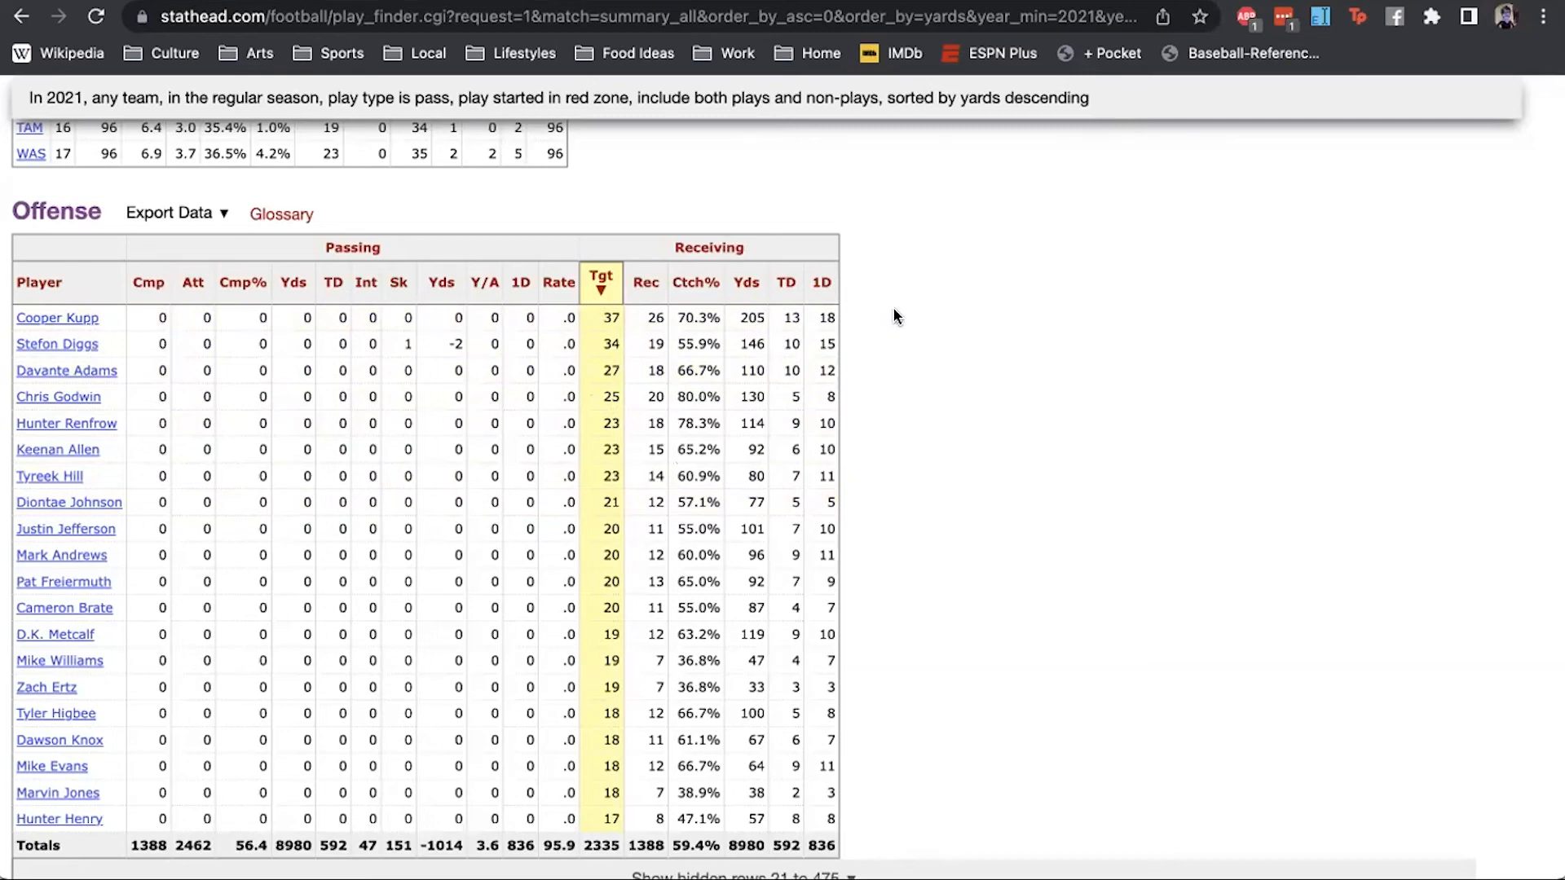
- Go back to the Stathead Football tools overview and open the Player Season Finder
scroll(894, 310, up, 20)
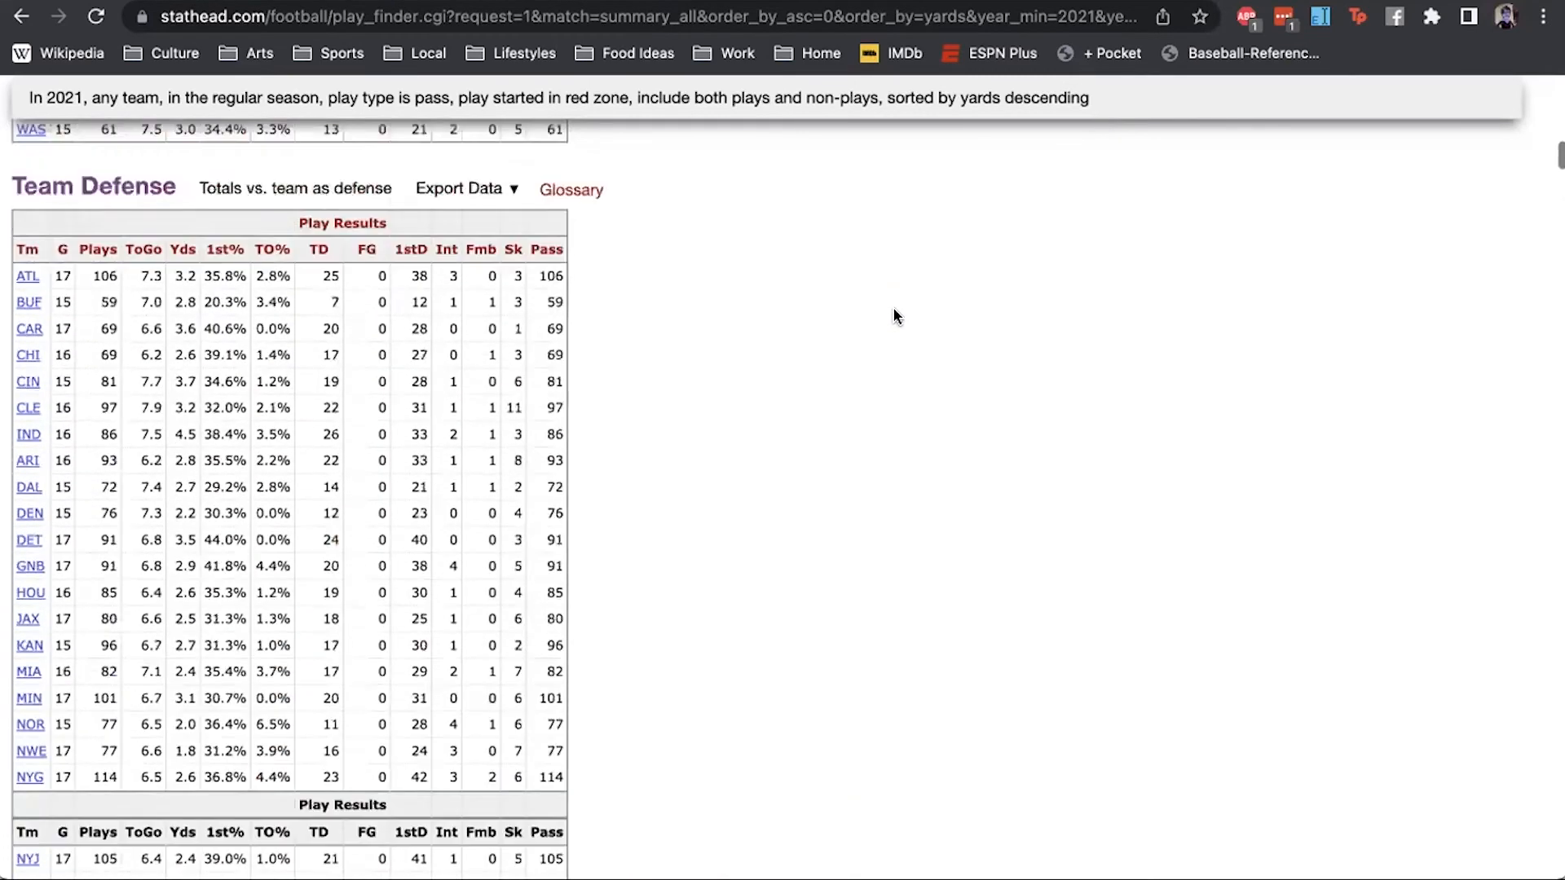
scroll(894, 315, up, 5)
click(346, 204)
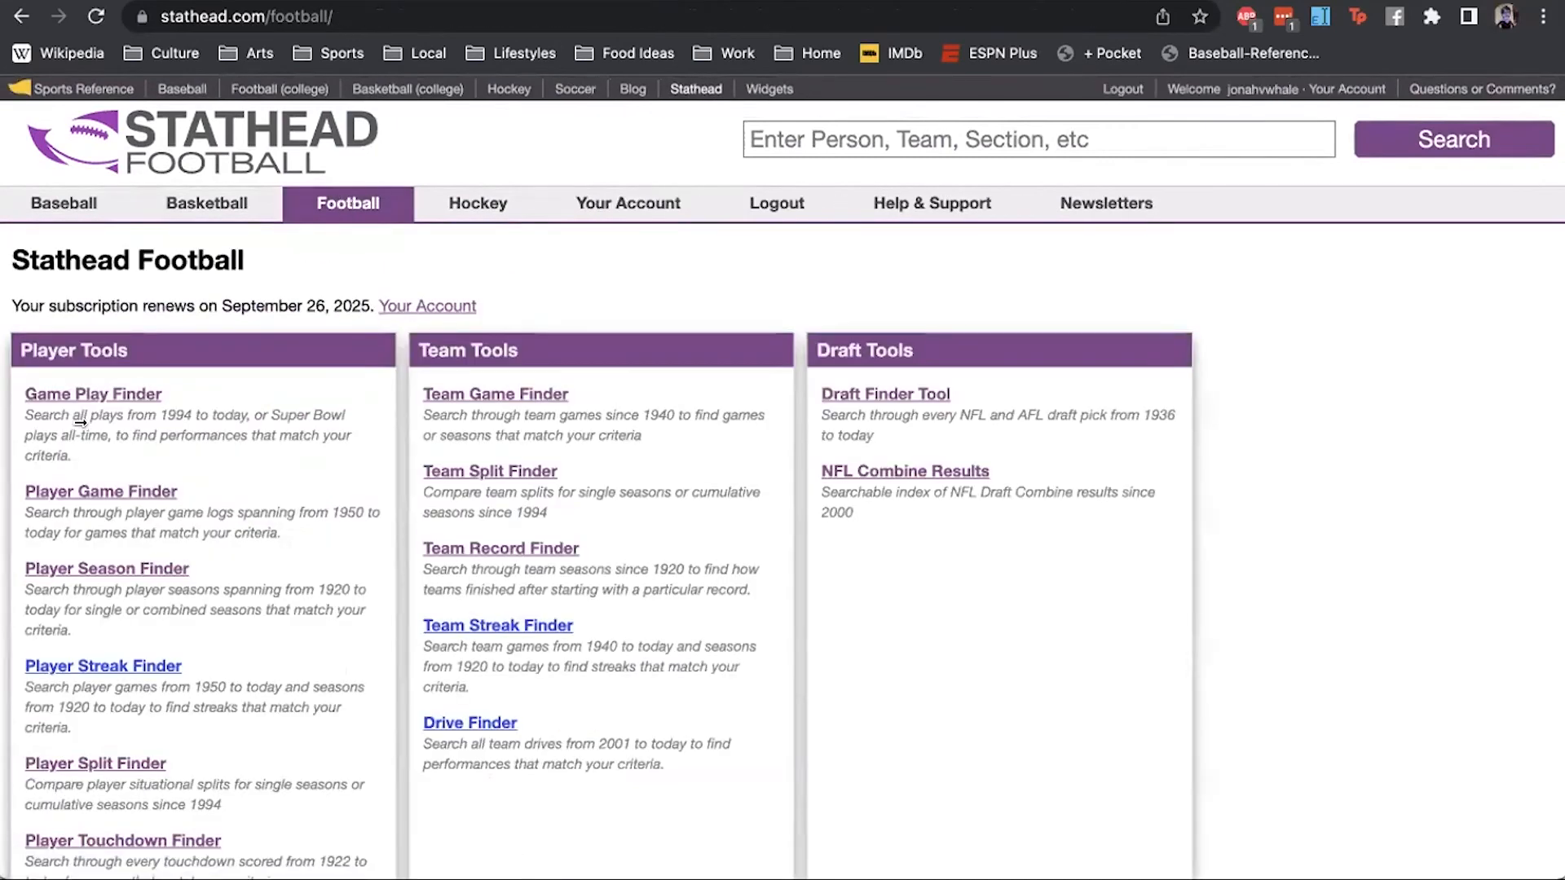
click(78, 575)
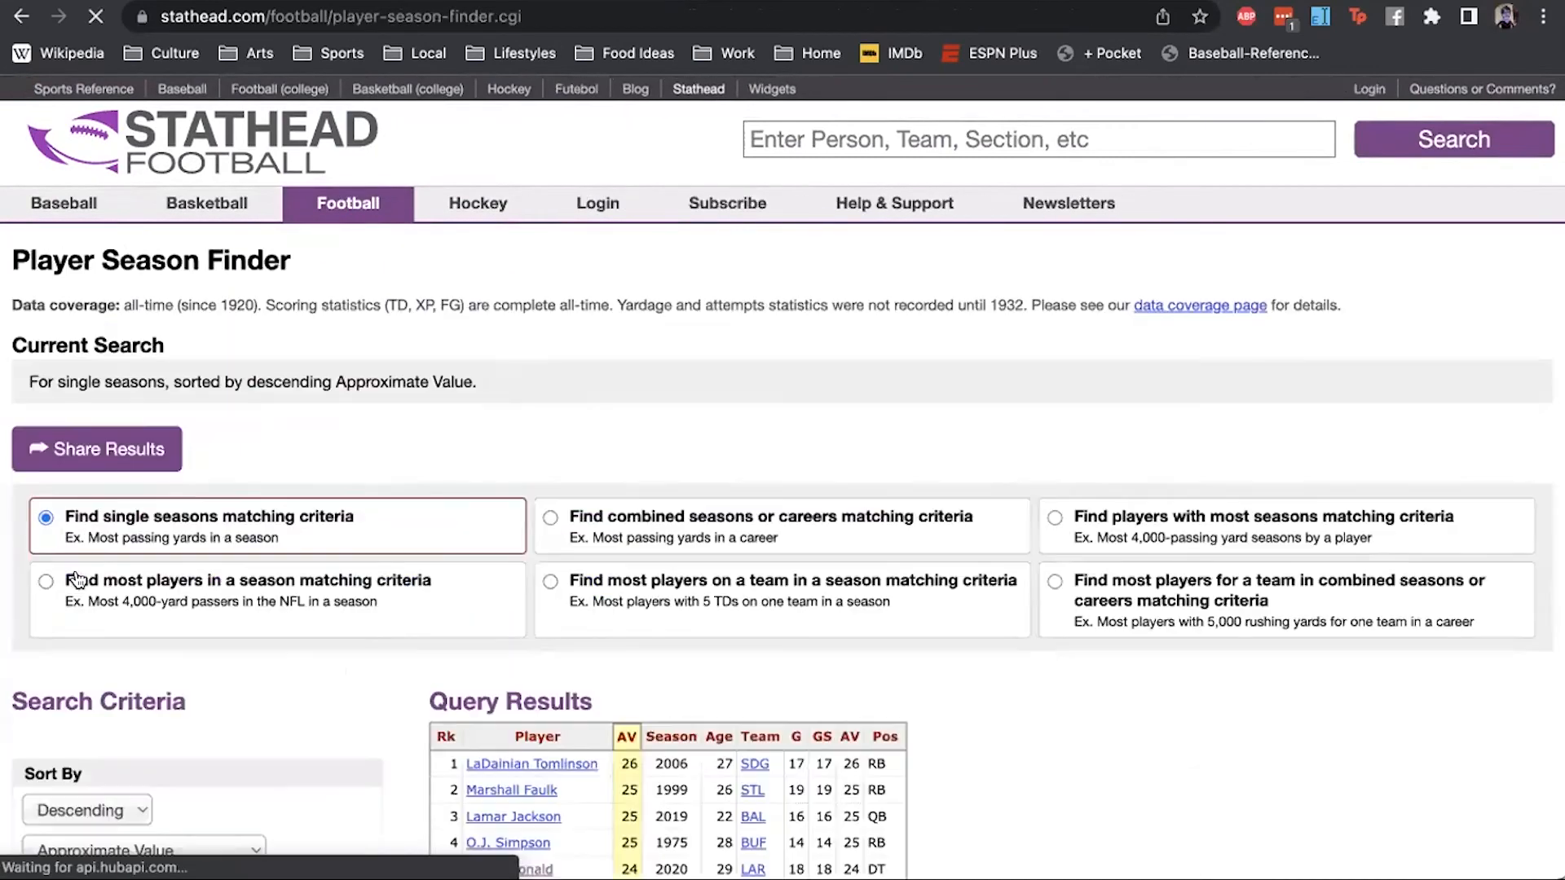
- Examine the Player Season Finder's search criteria, including the season and position options and the list of biographical filters
scroll(78, 581, down, 6)
scroll(78, 580, down, 1)
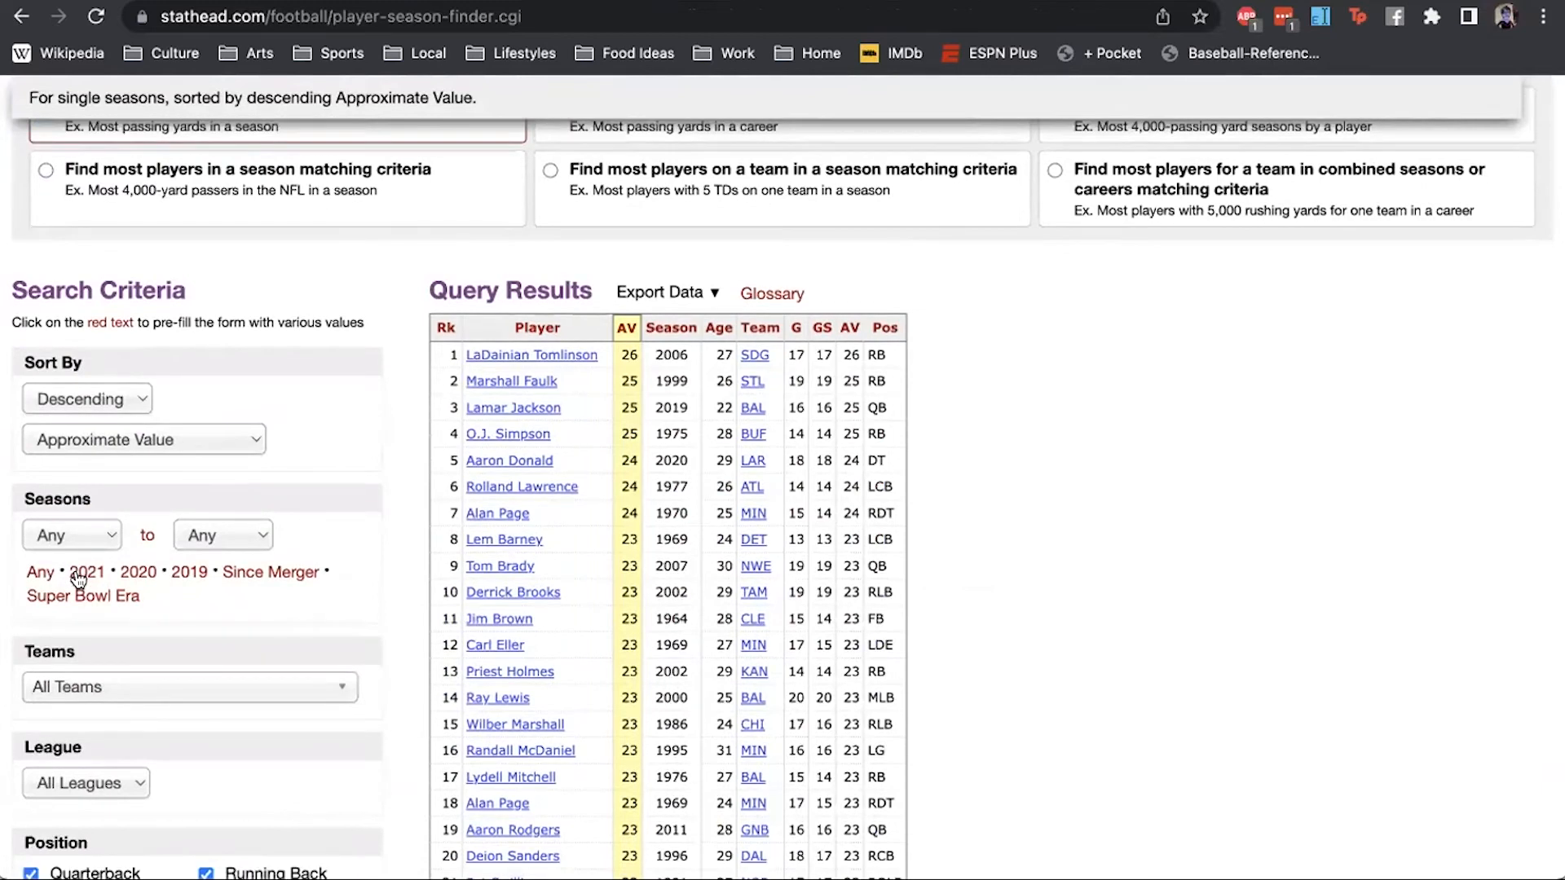
scroll(78, 579, down, 8)
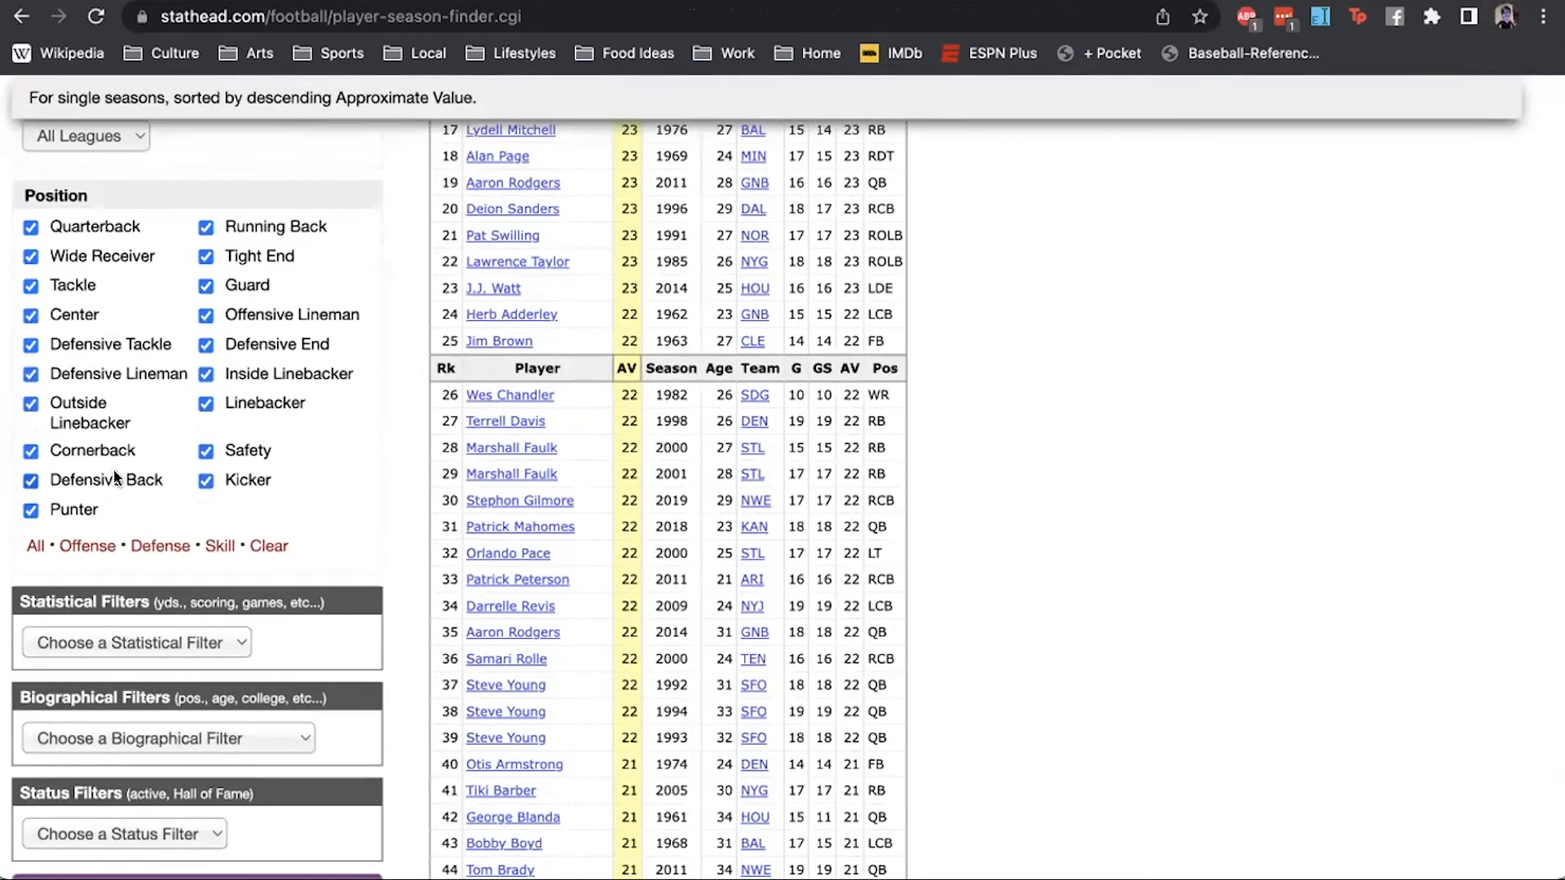
scroll(115, 476, down, 2)
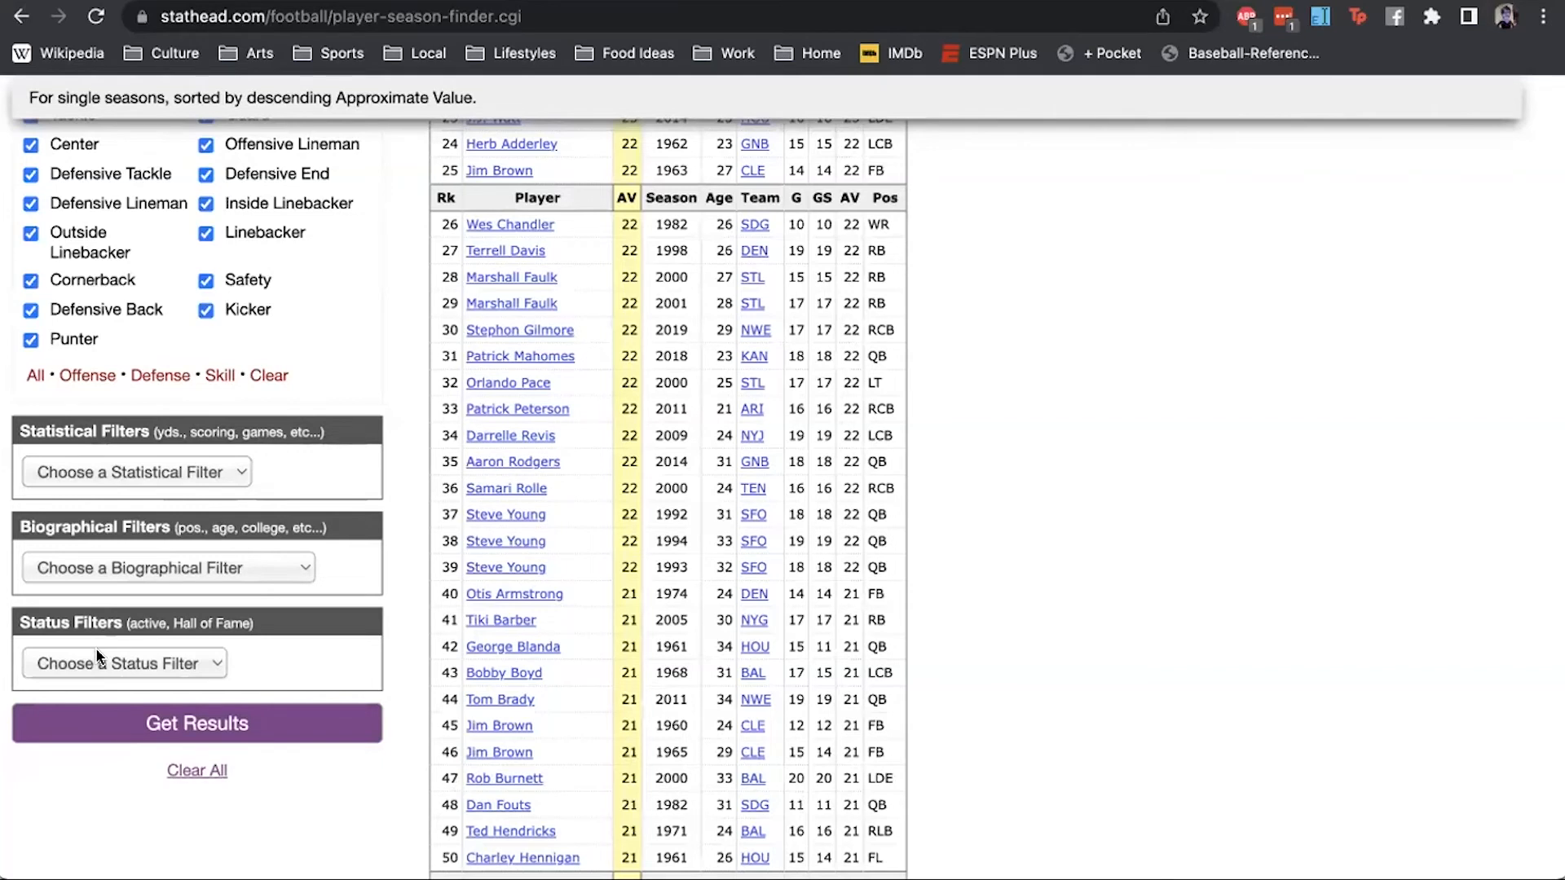
click(129, 578)
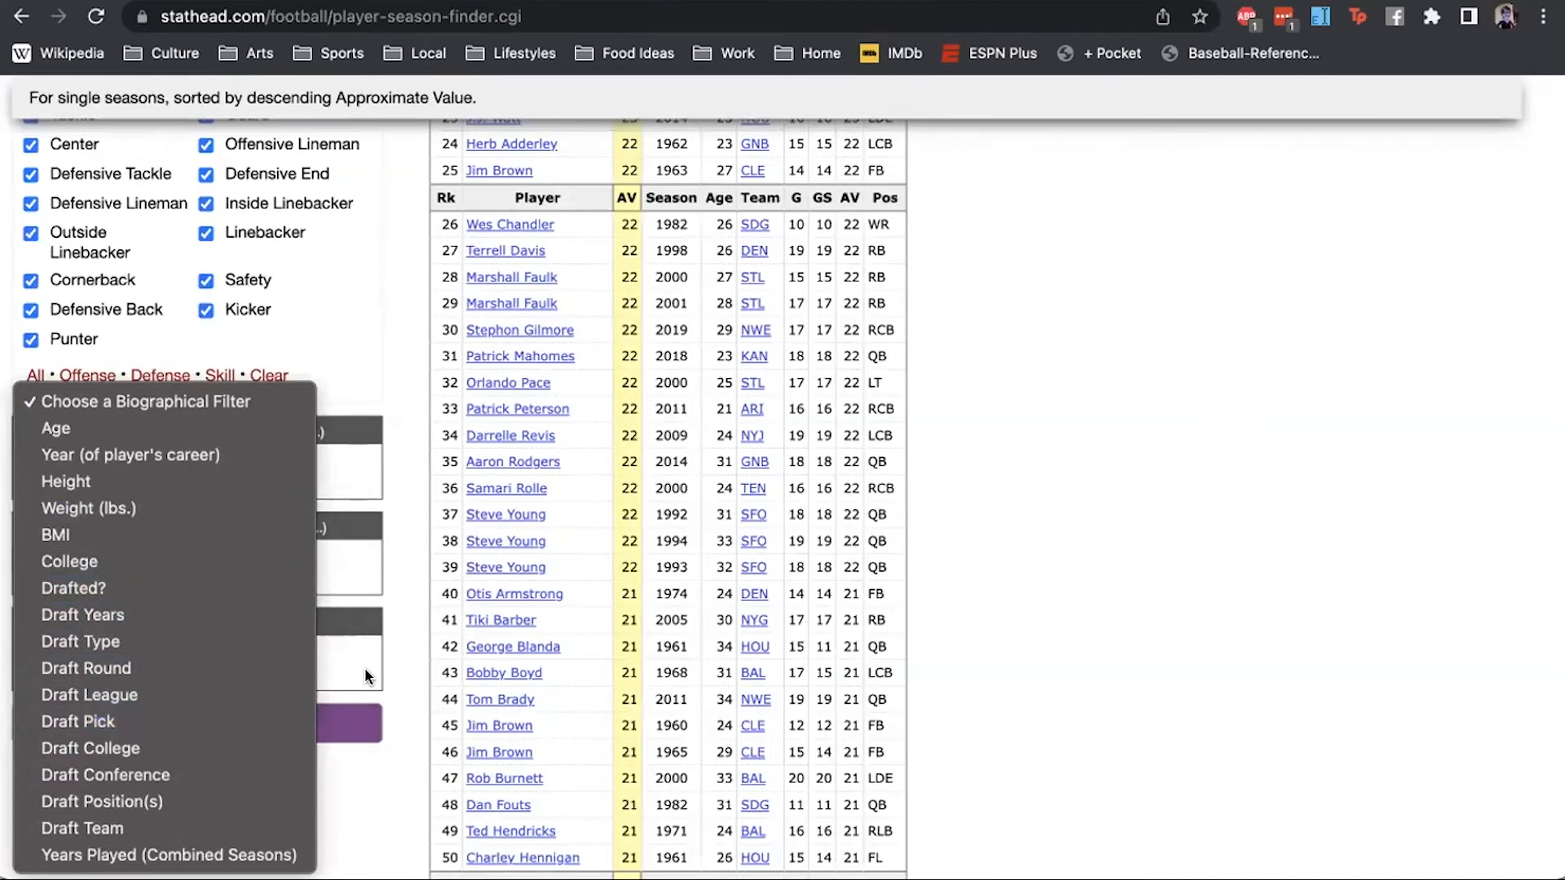
click(394, 679)
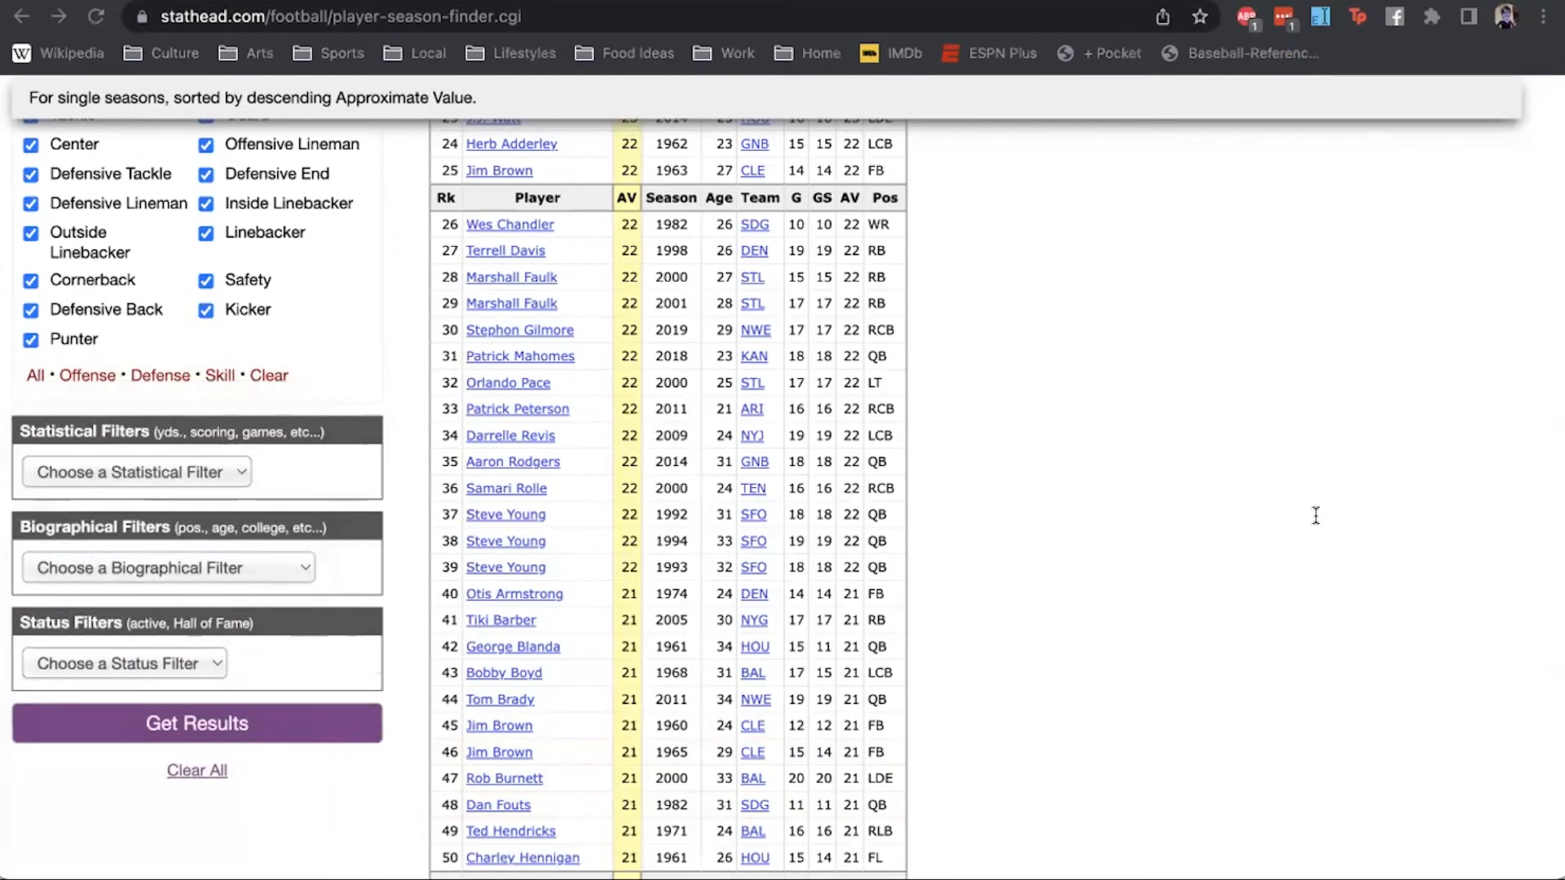
click(321, 473)
scroll(321, 472, up, 3)
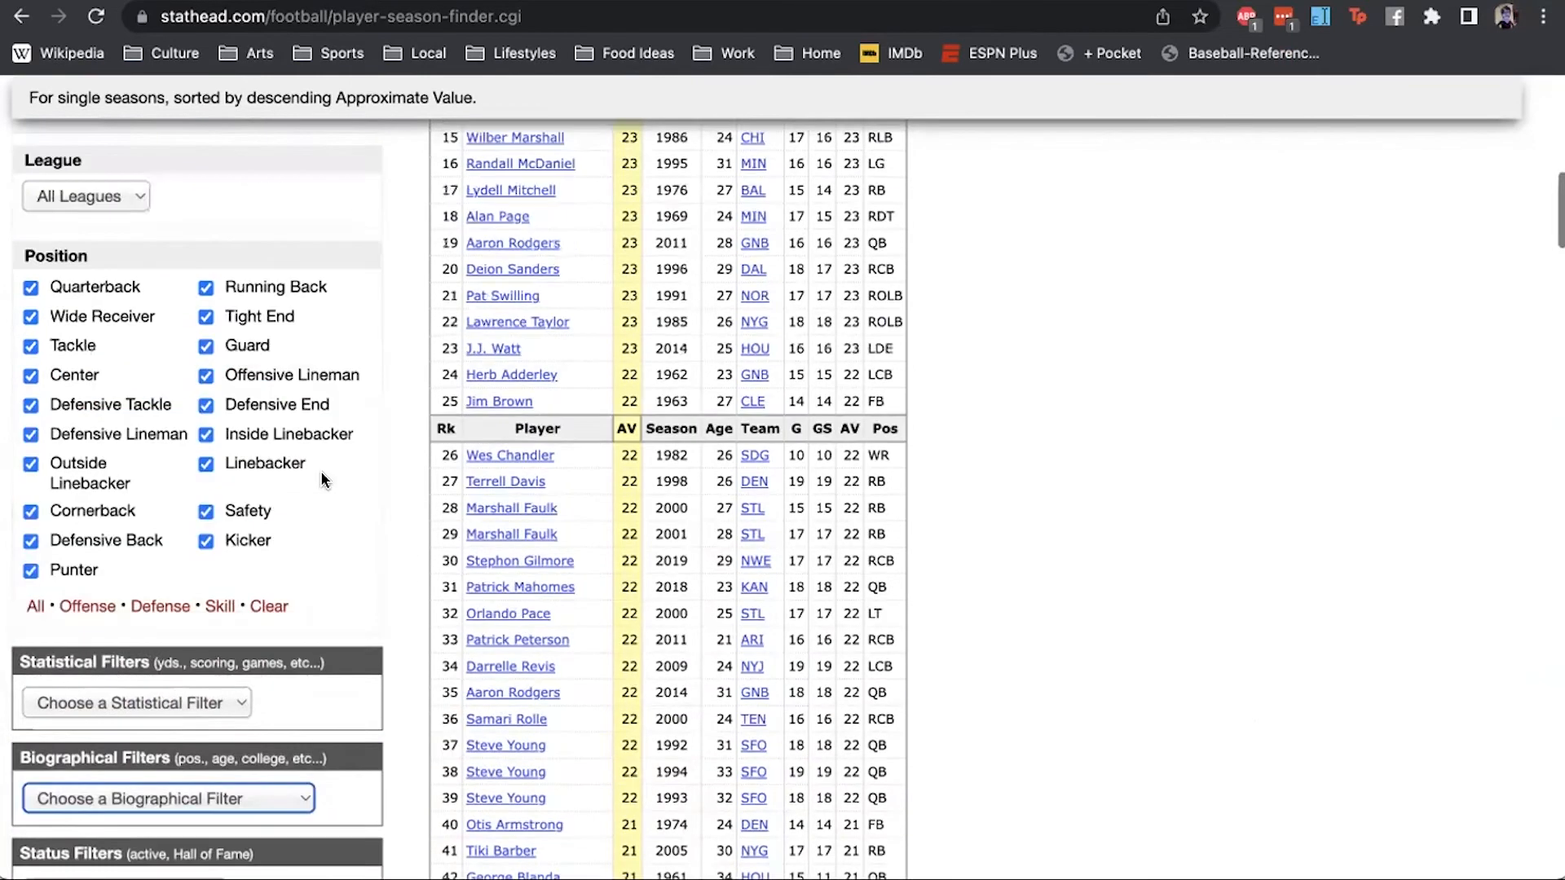
- Switch to the Pro Football Reference site and open its 2021 Advanced Passing stats page
scroll(321, 471, up, 12)
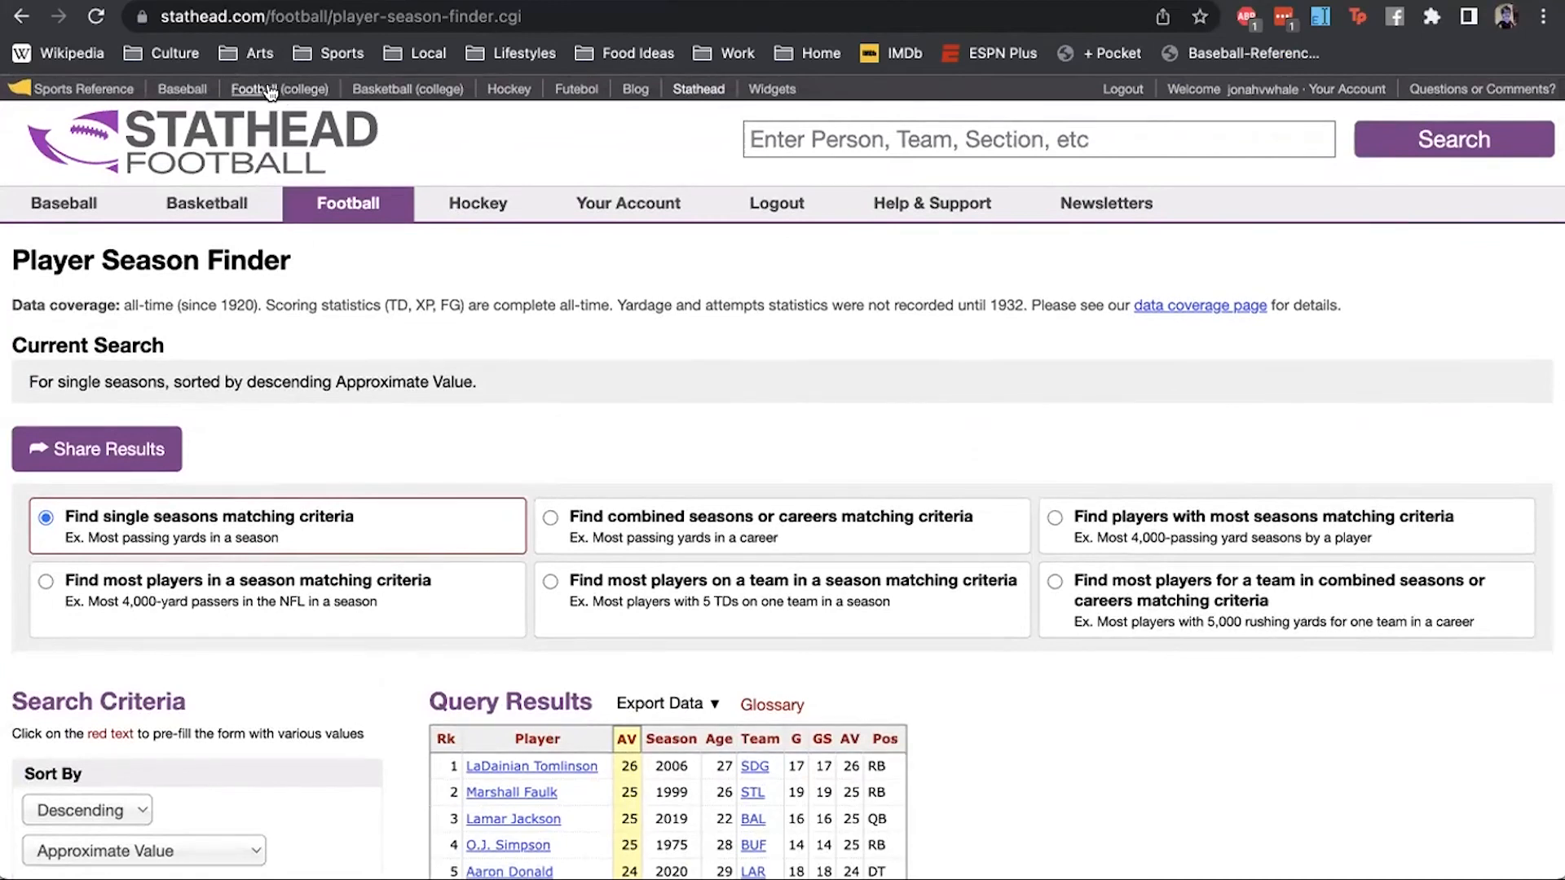
click(270, 90)
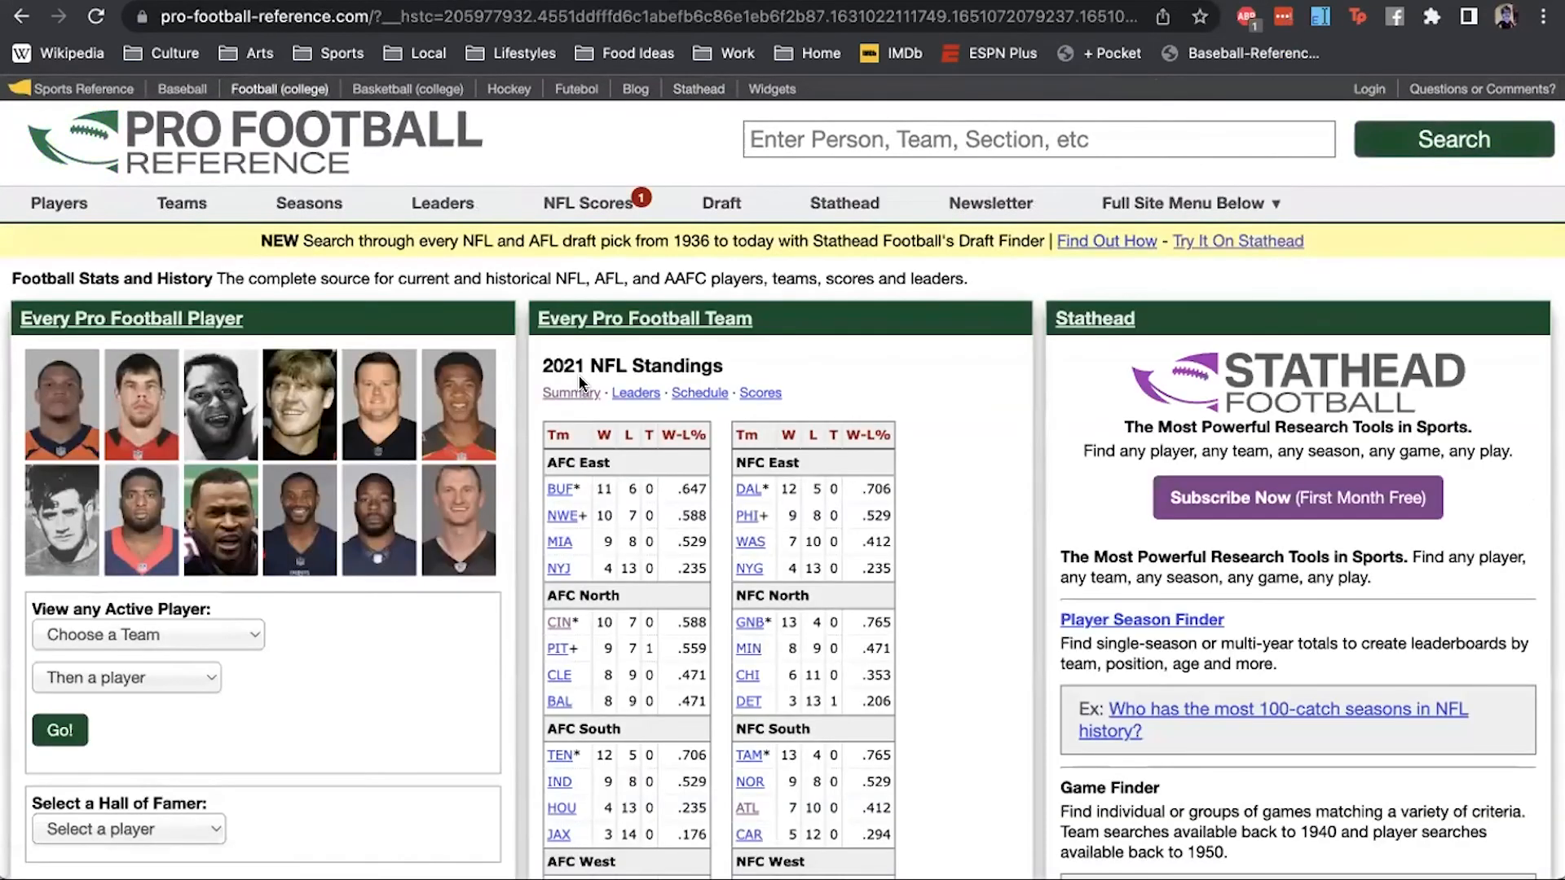
scroll(579, 381, down, 20)
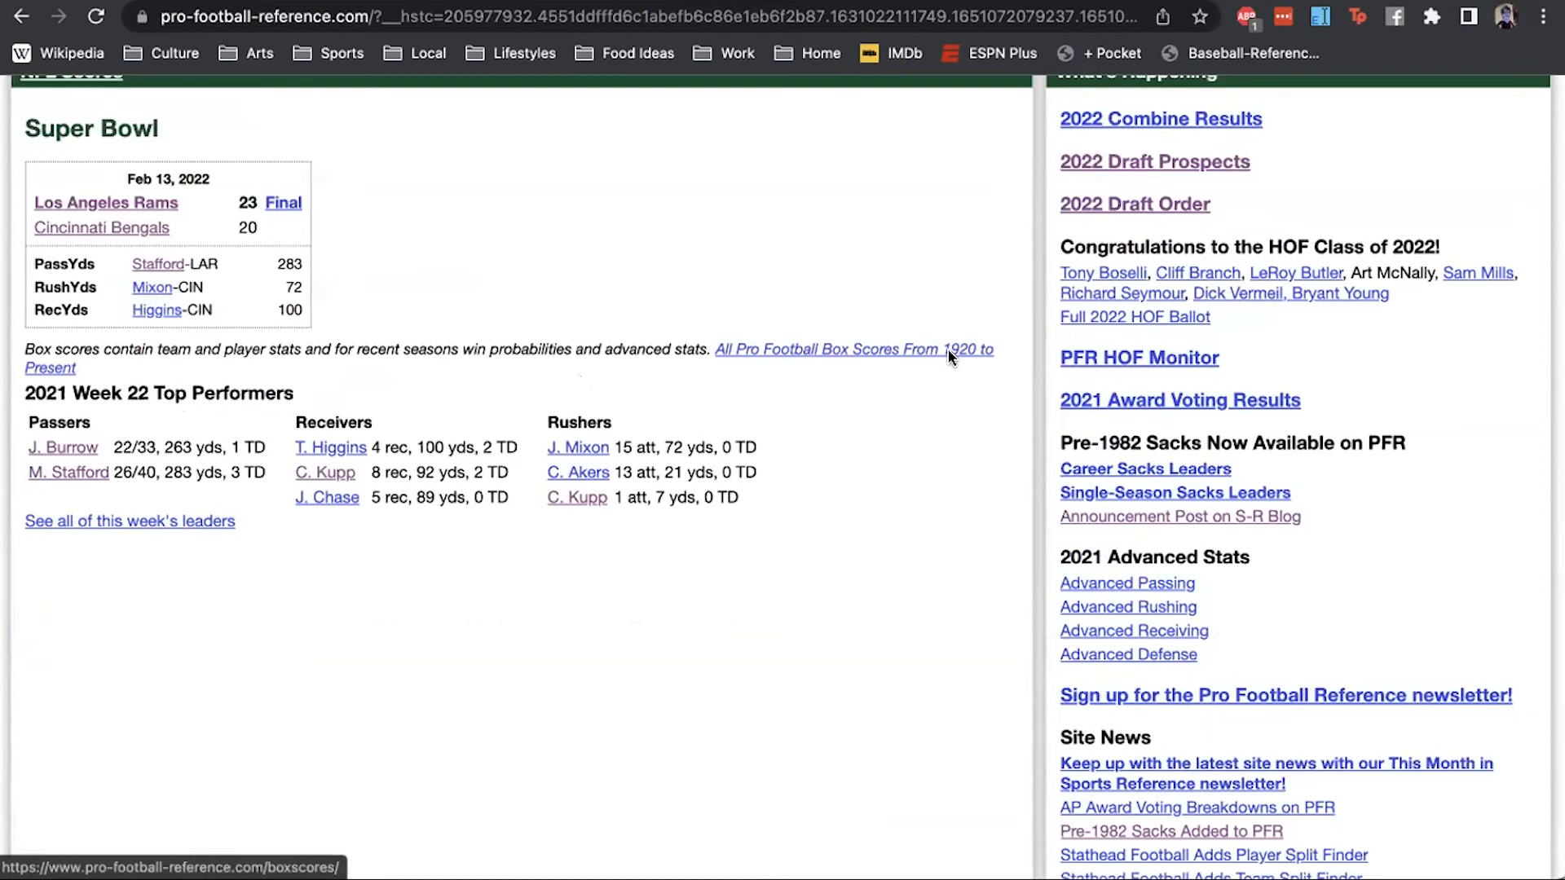
scroll(950, 357, down, 2)
click(1119, 499)
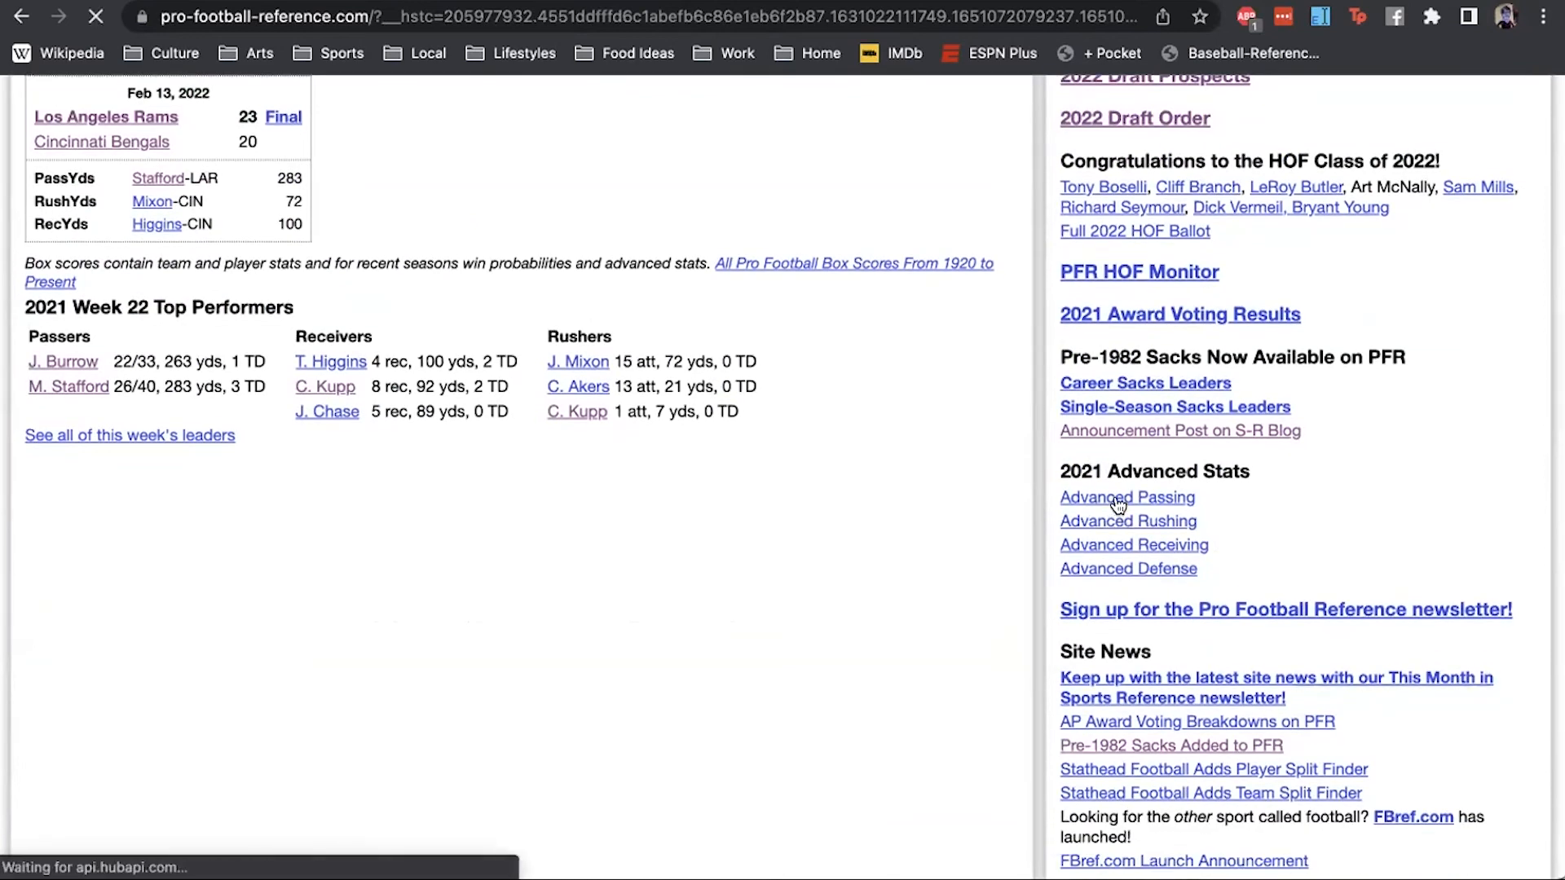
- Examine the Advanced Passing table's air yards columns and switch the table to the accuracy stats
scroll(991, 469, down, 4)
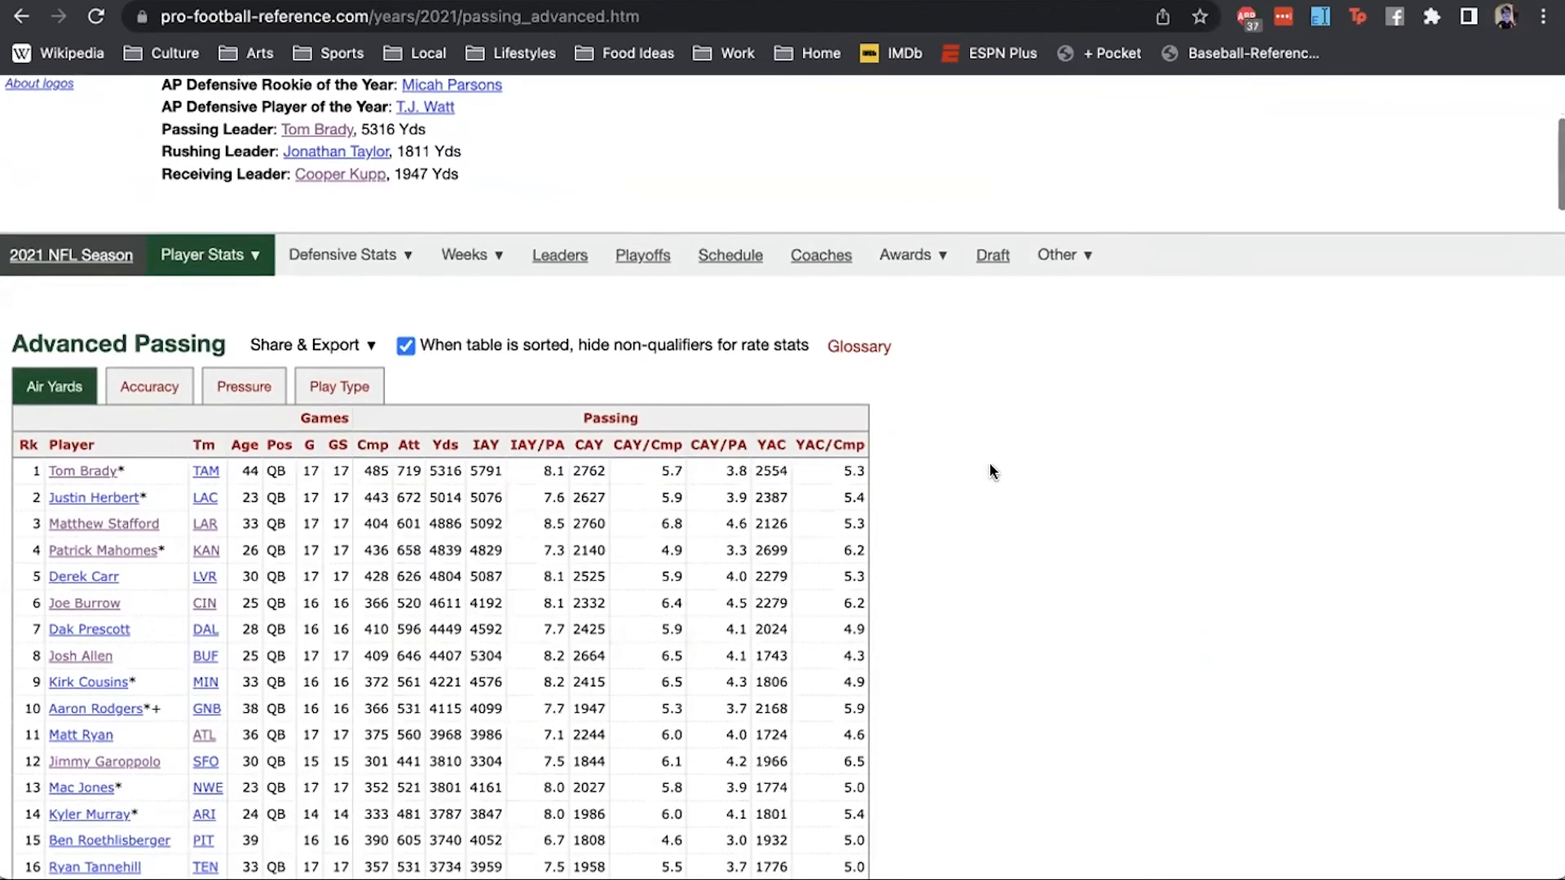
scroll(952, 448, down, 2)
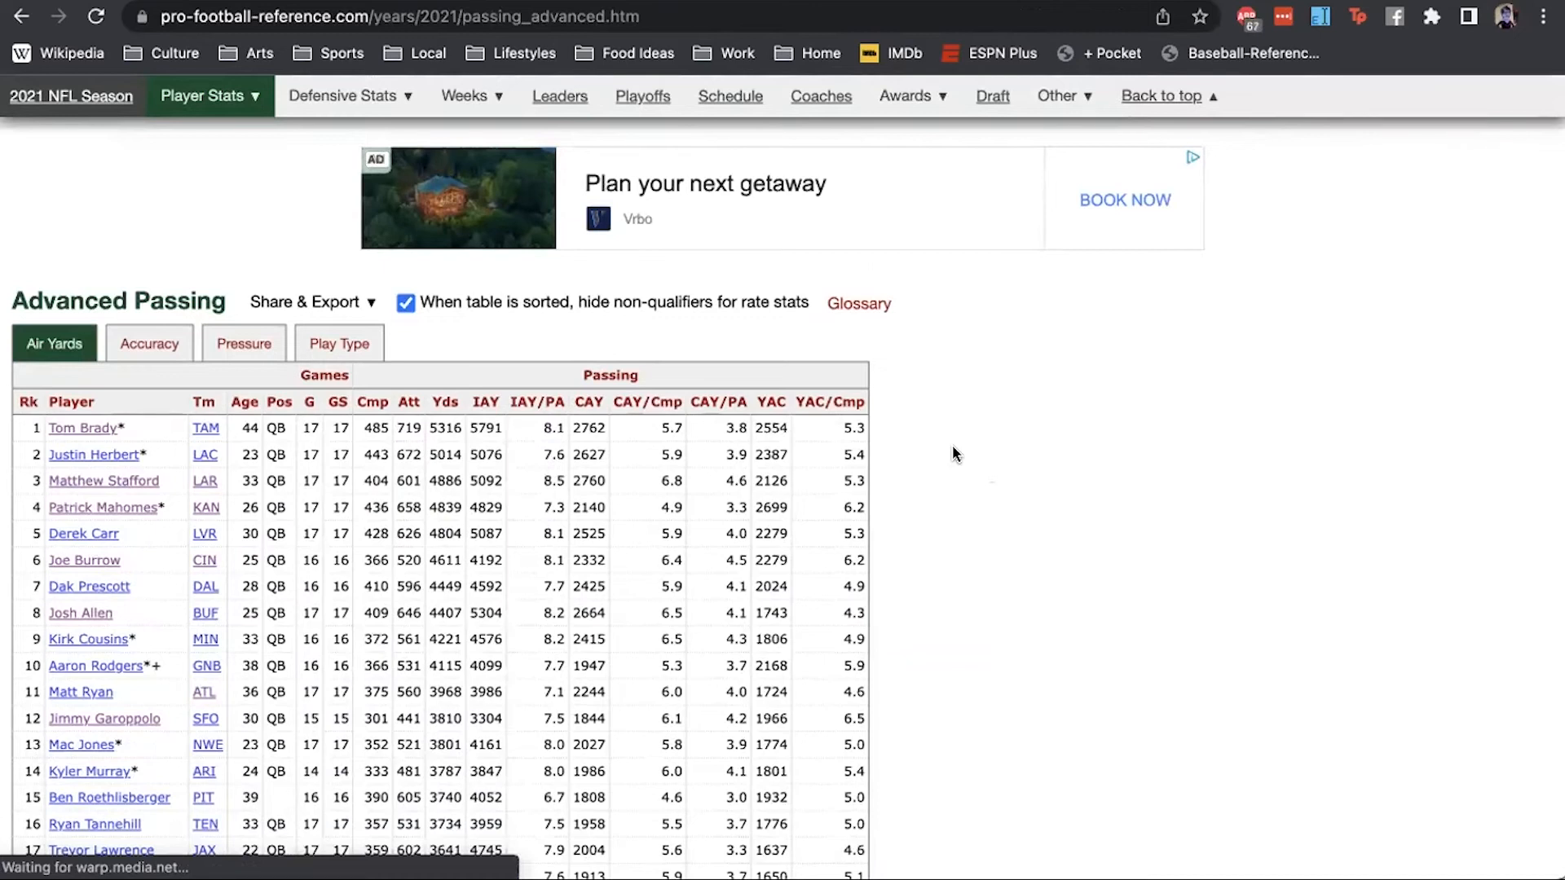
mouse_move(665, 412)
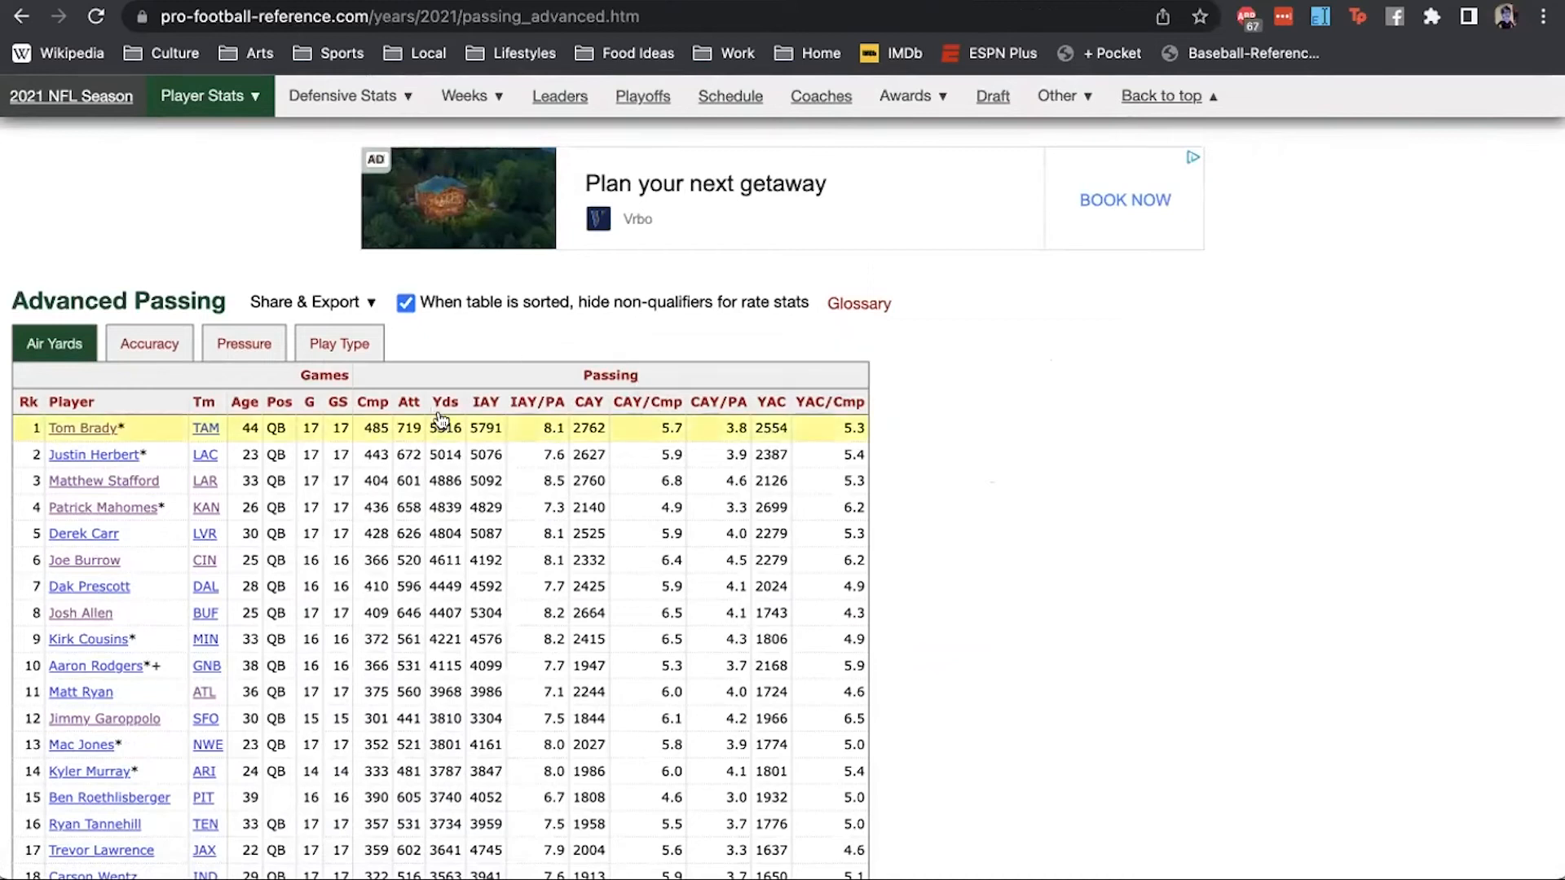
mouse_move(604, 398)
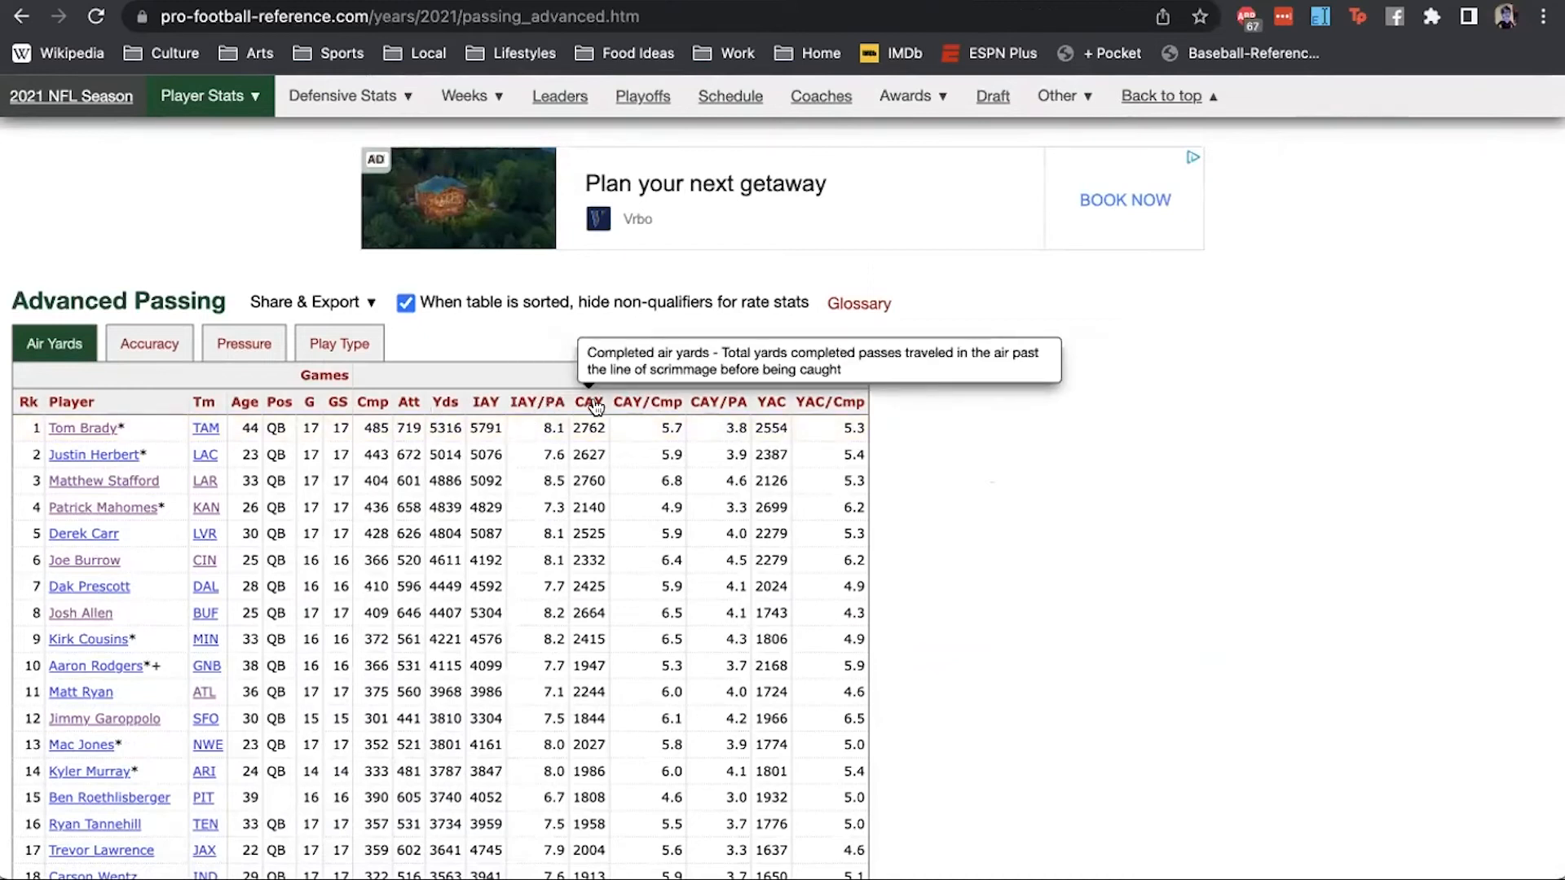
click(146, 343)
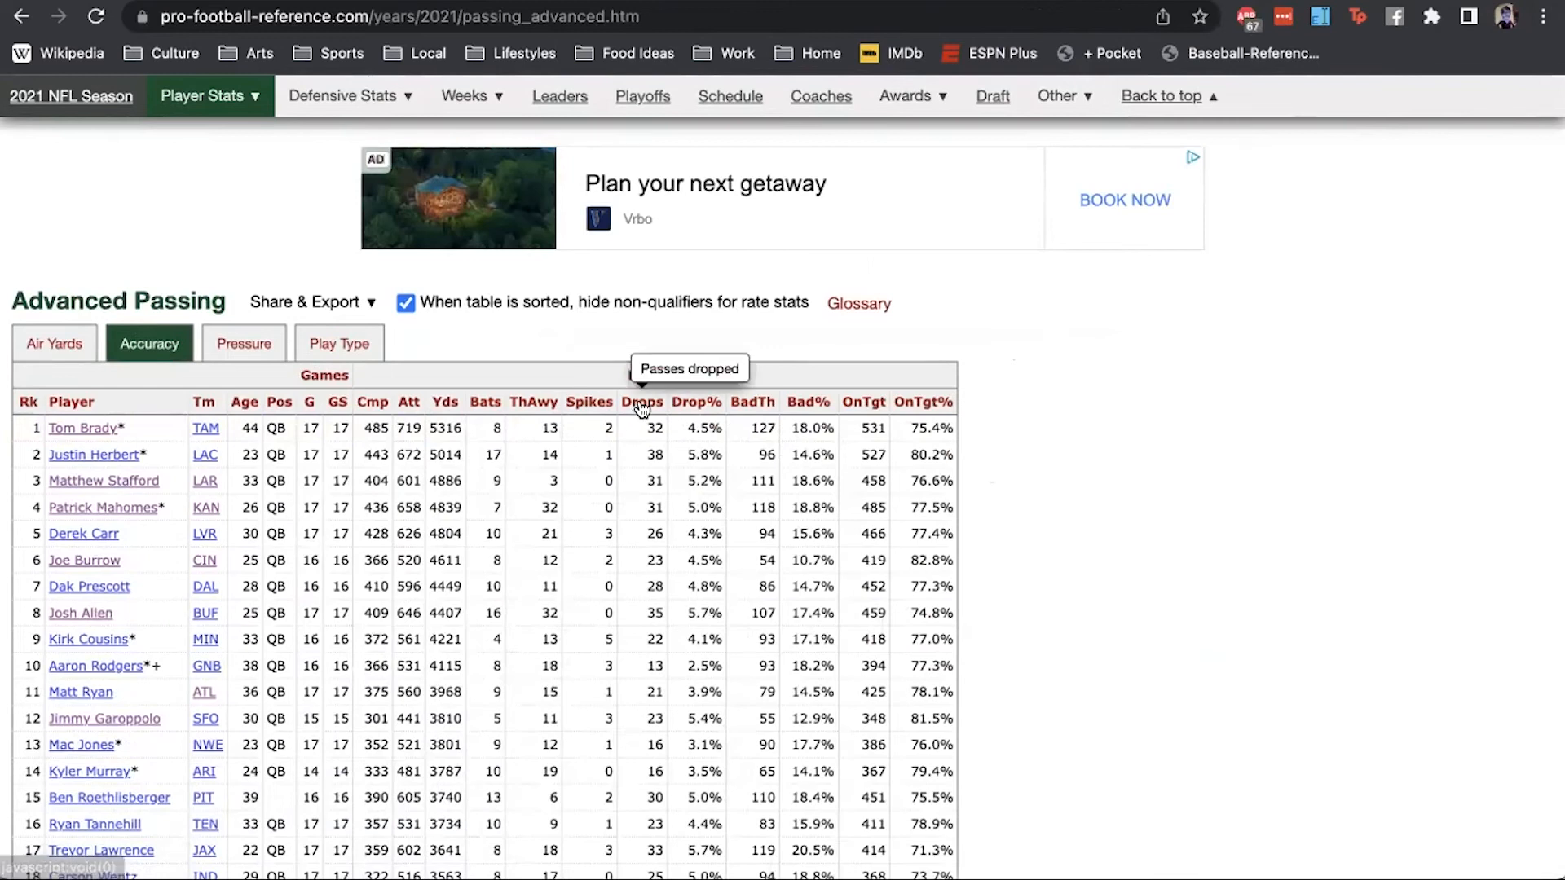
- Switch the Advanced Passing table to the pressure stats, check the pocket time definition, and show the play type stats
mouse_move(725, 409)
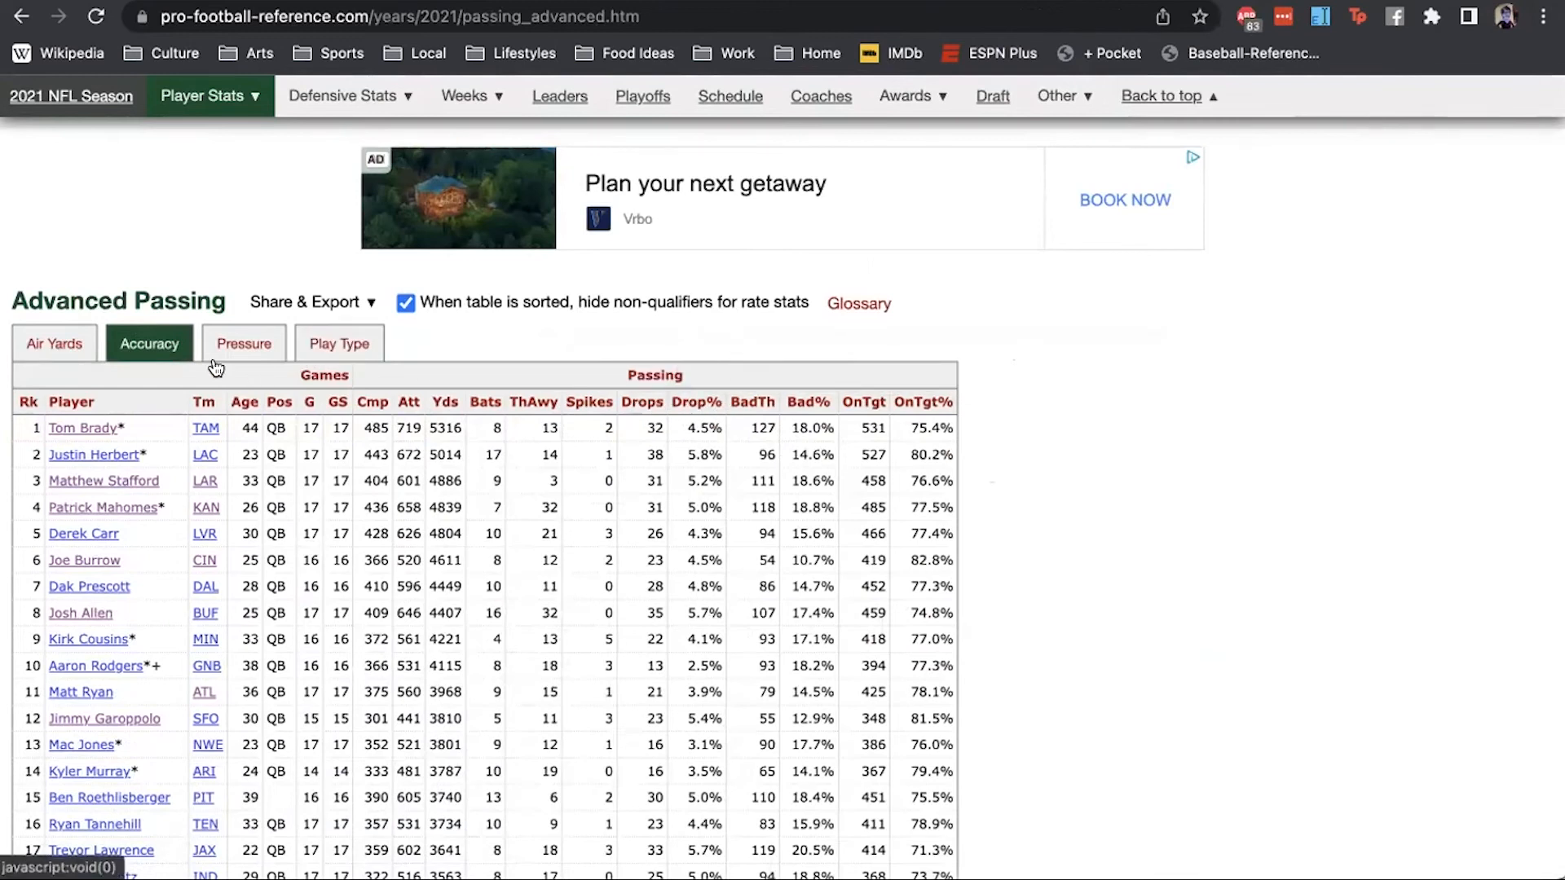
click(244, 344)
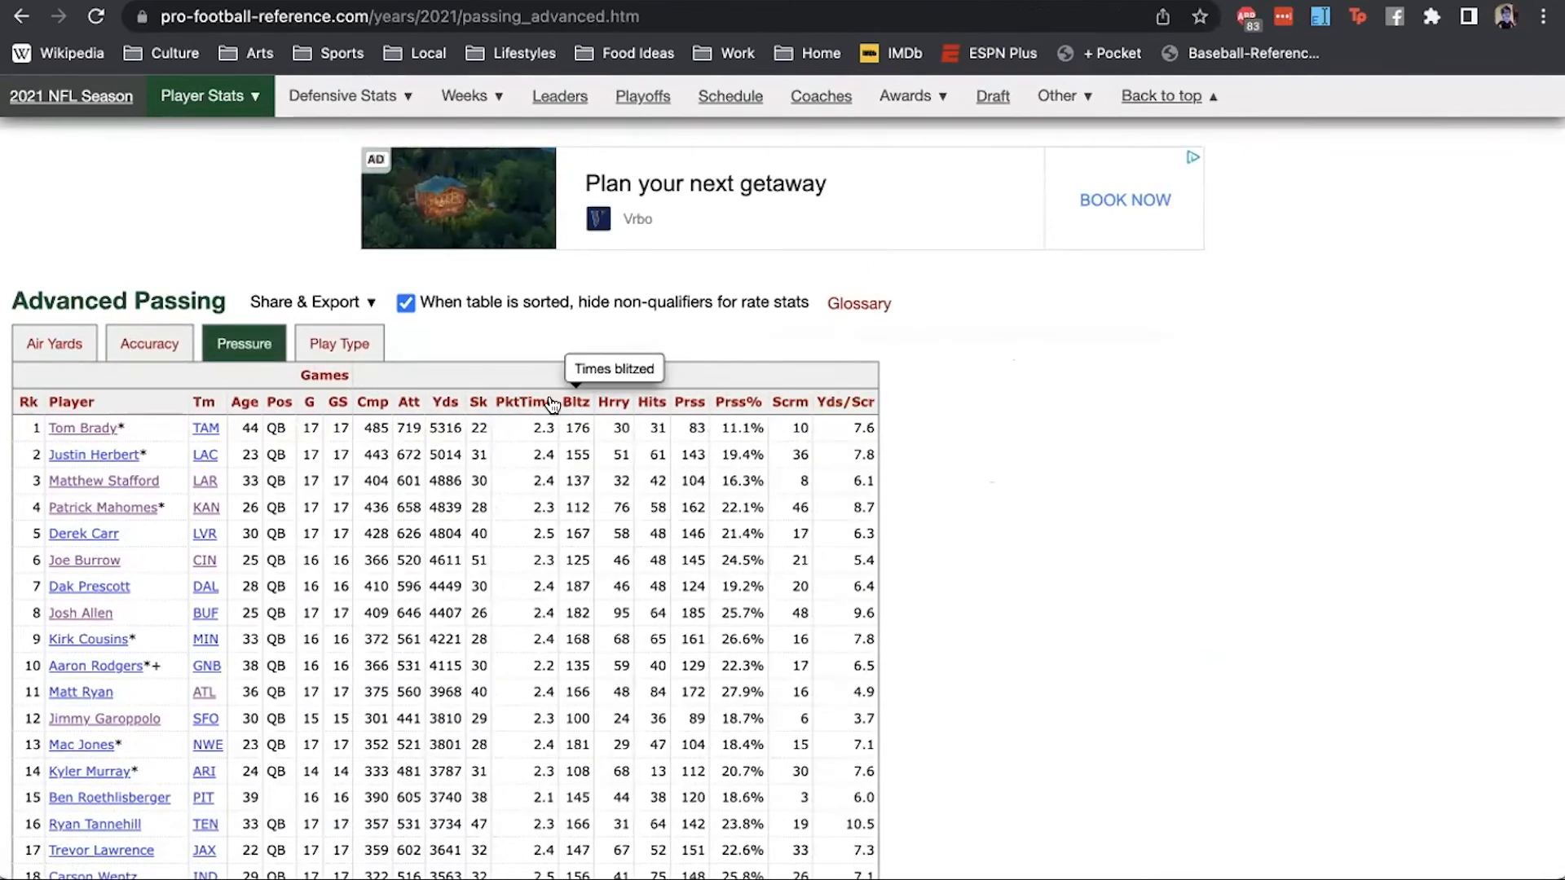
mouse_move(545, 405)
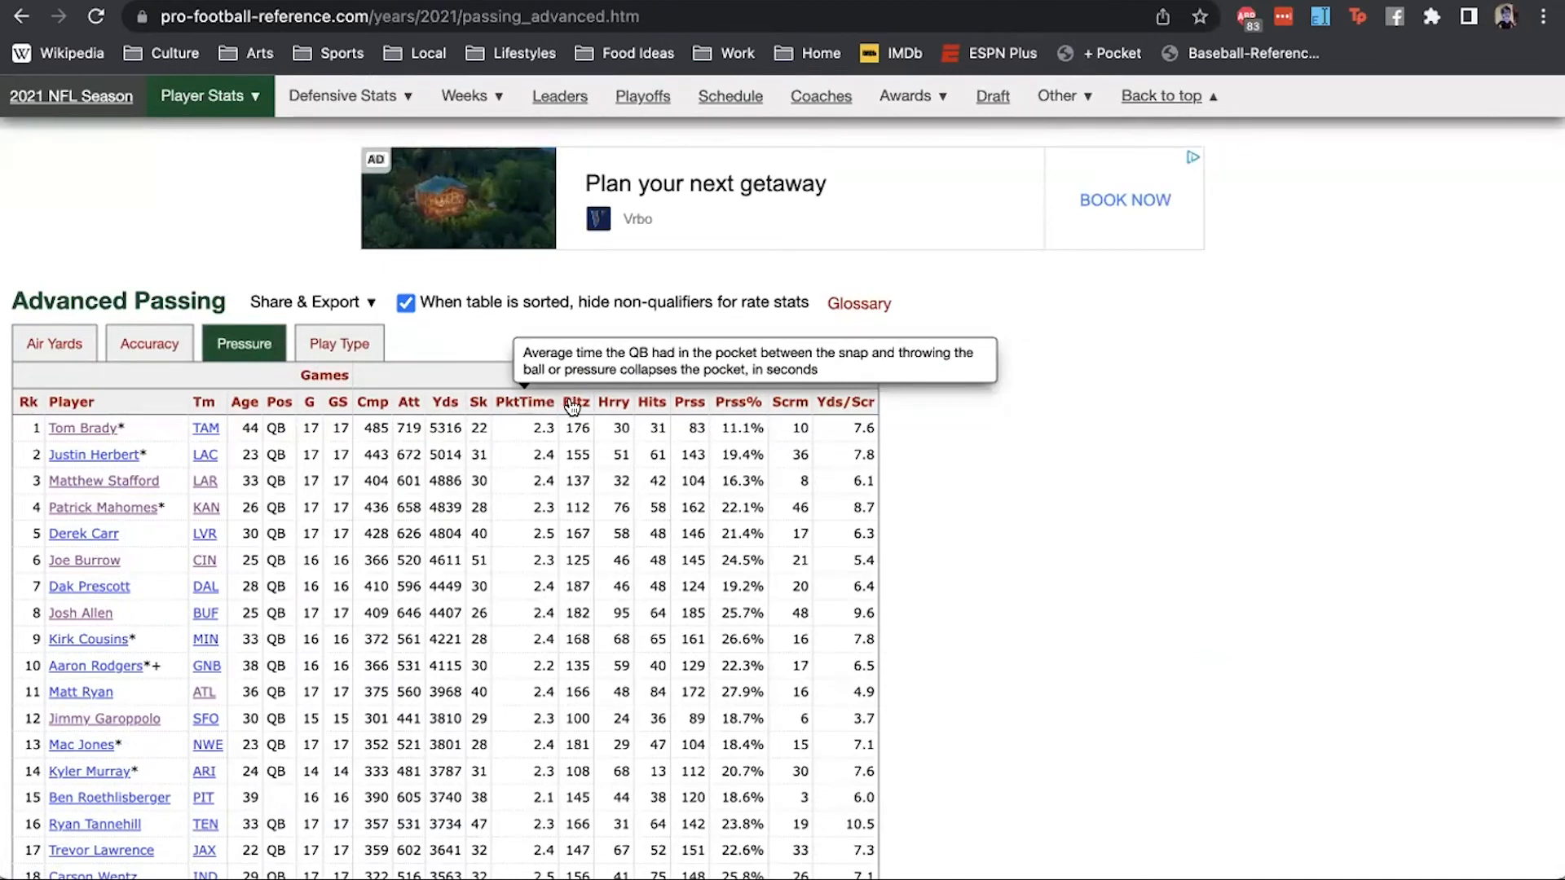
click(321, 361)
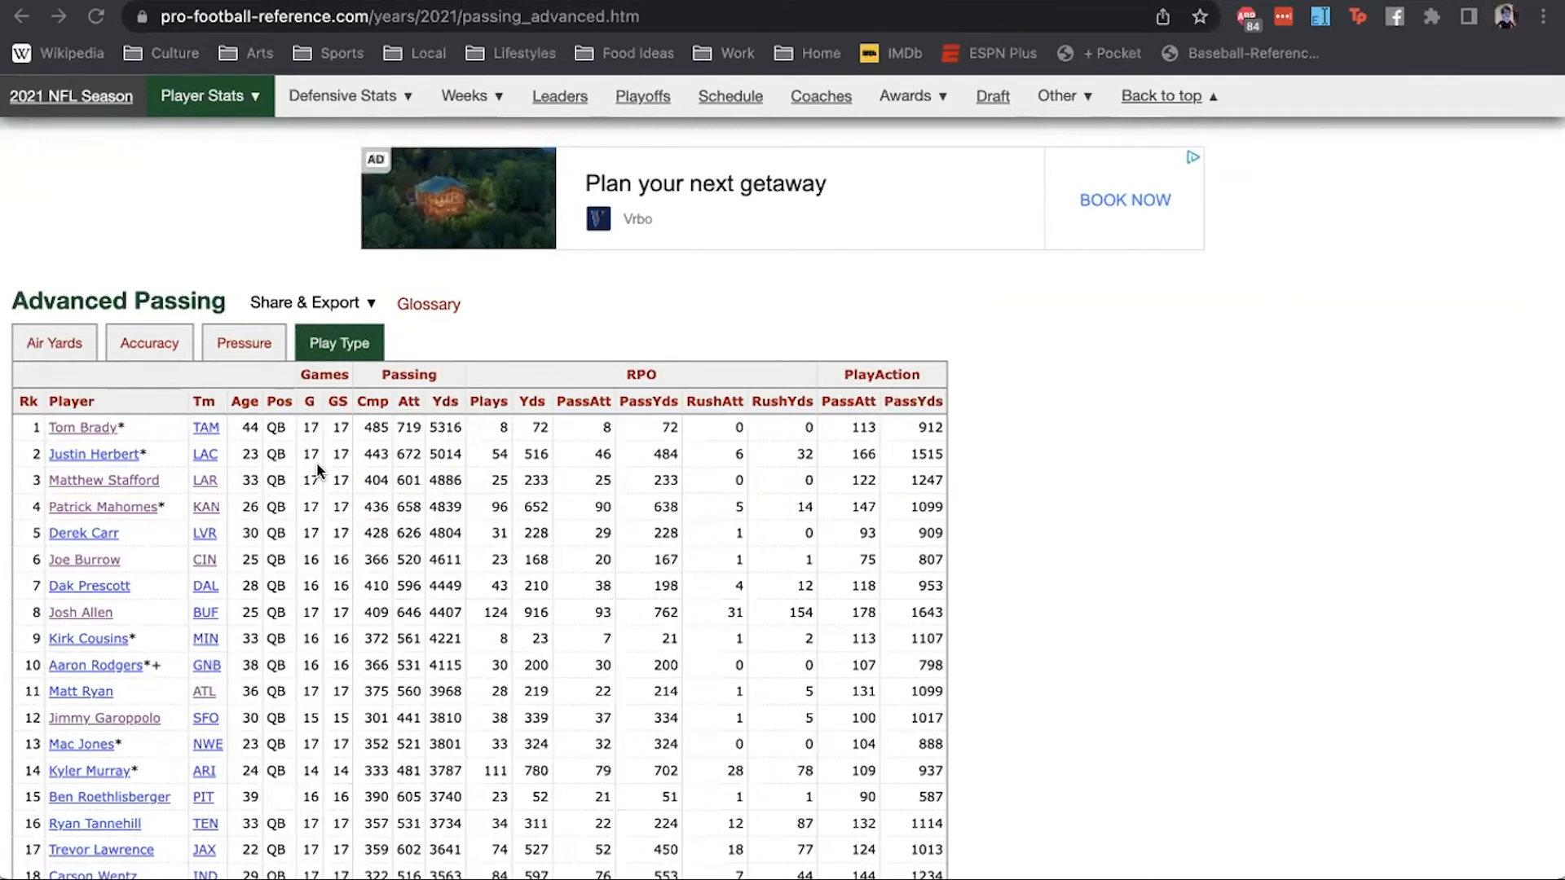
- Open Tom Brady's player page from the table and highlight the player ID in the page address
click(85, 428)
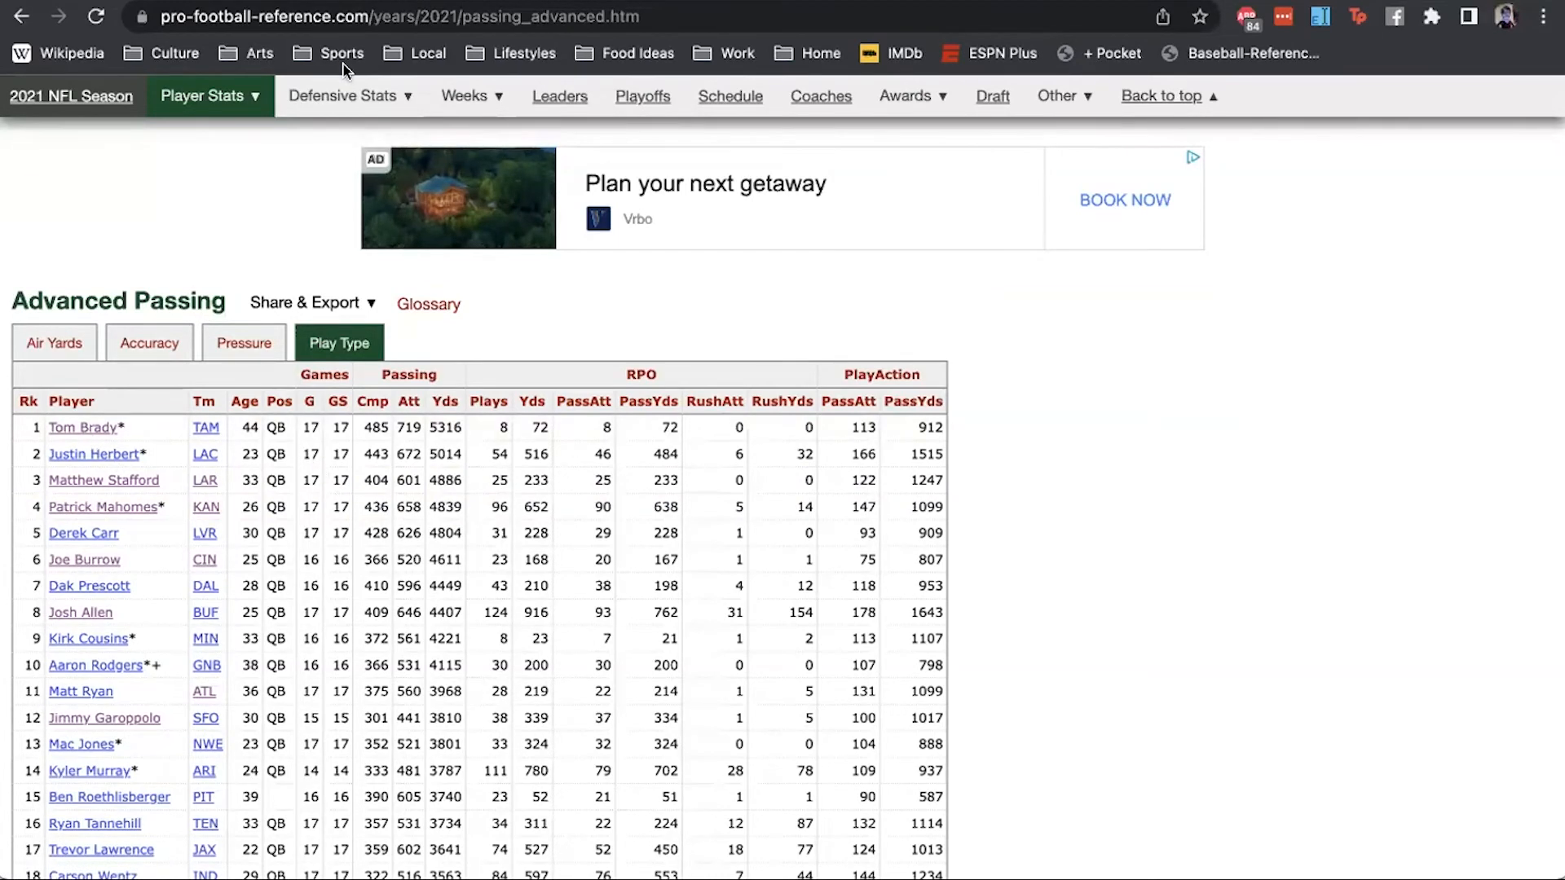
click(85, 427)
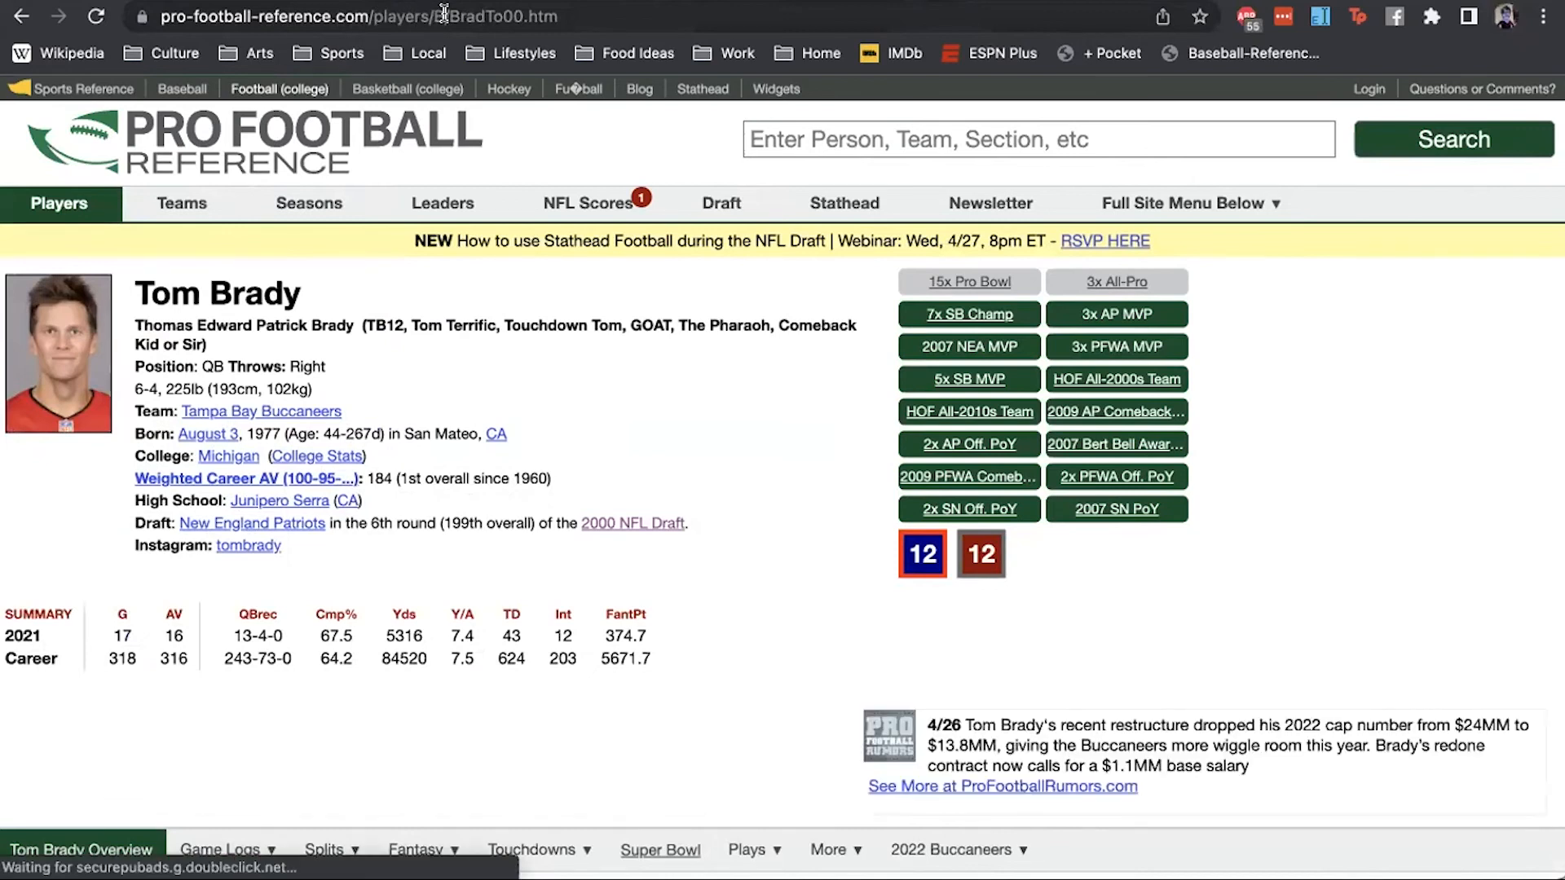
click(475, 15)
double_click(475, 13)
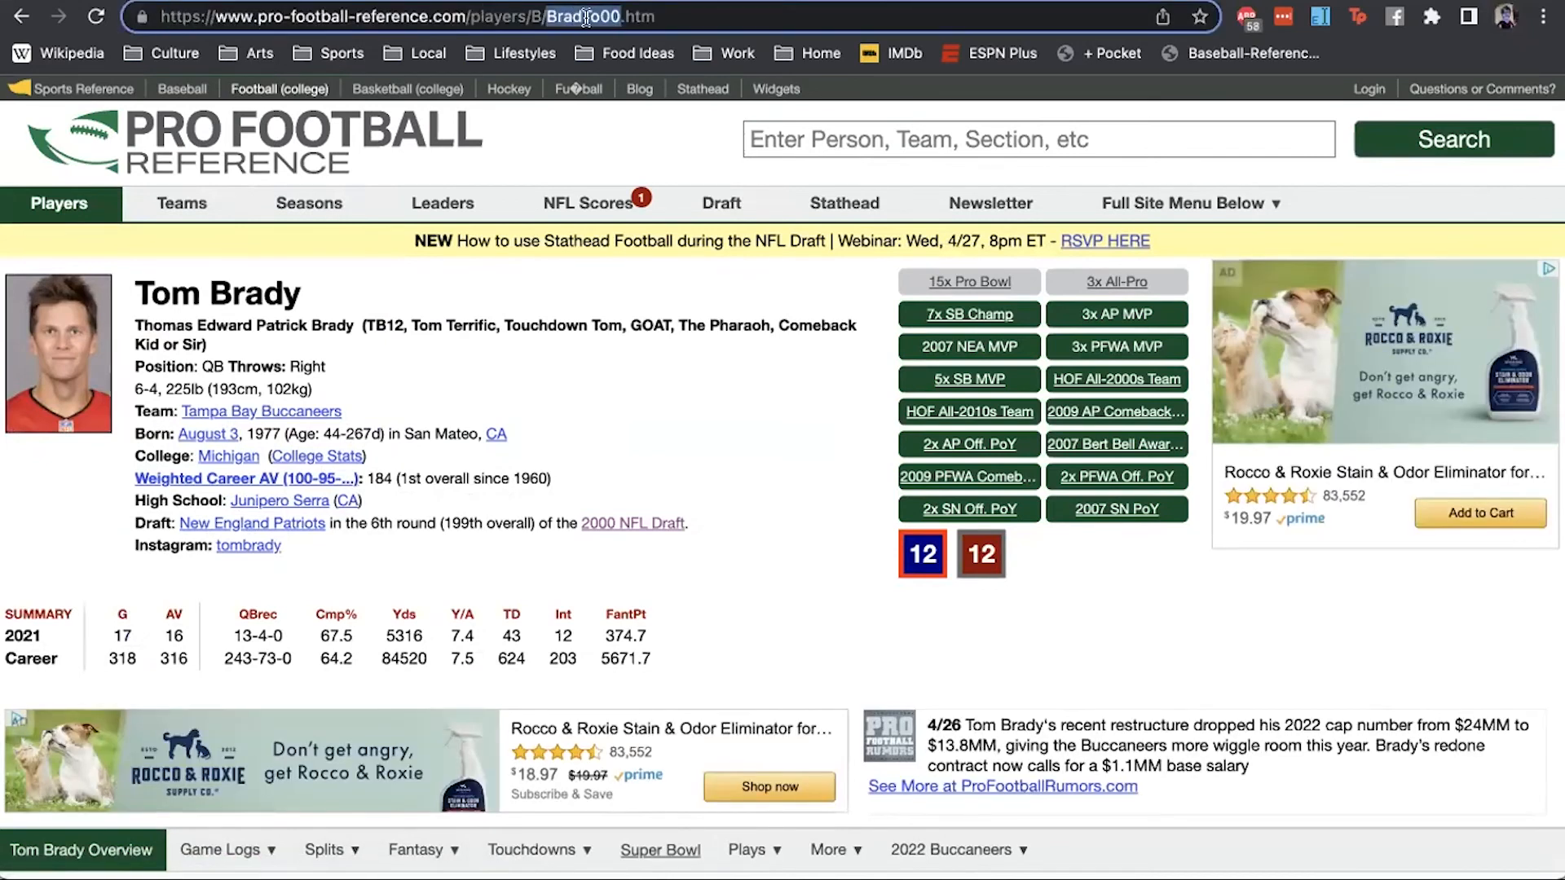
click(599, 15)
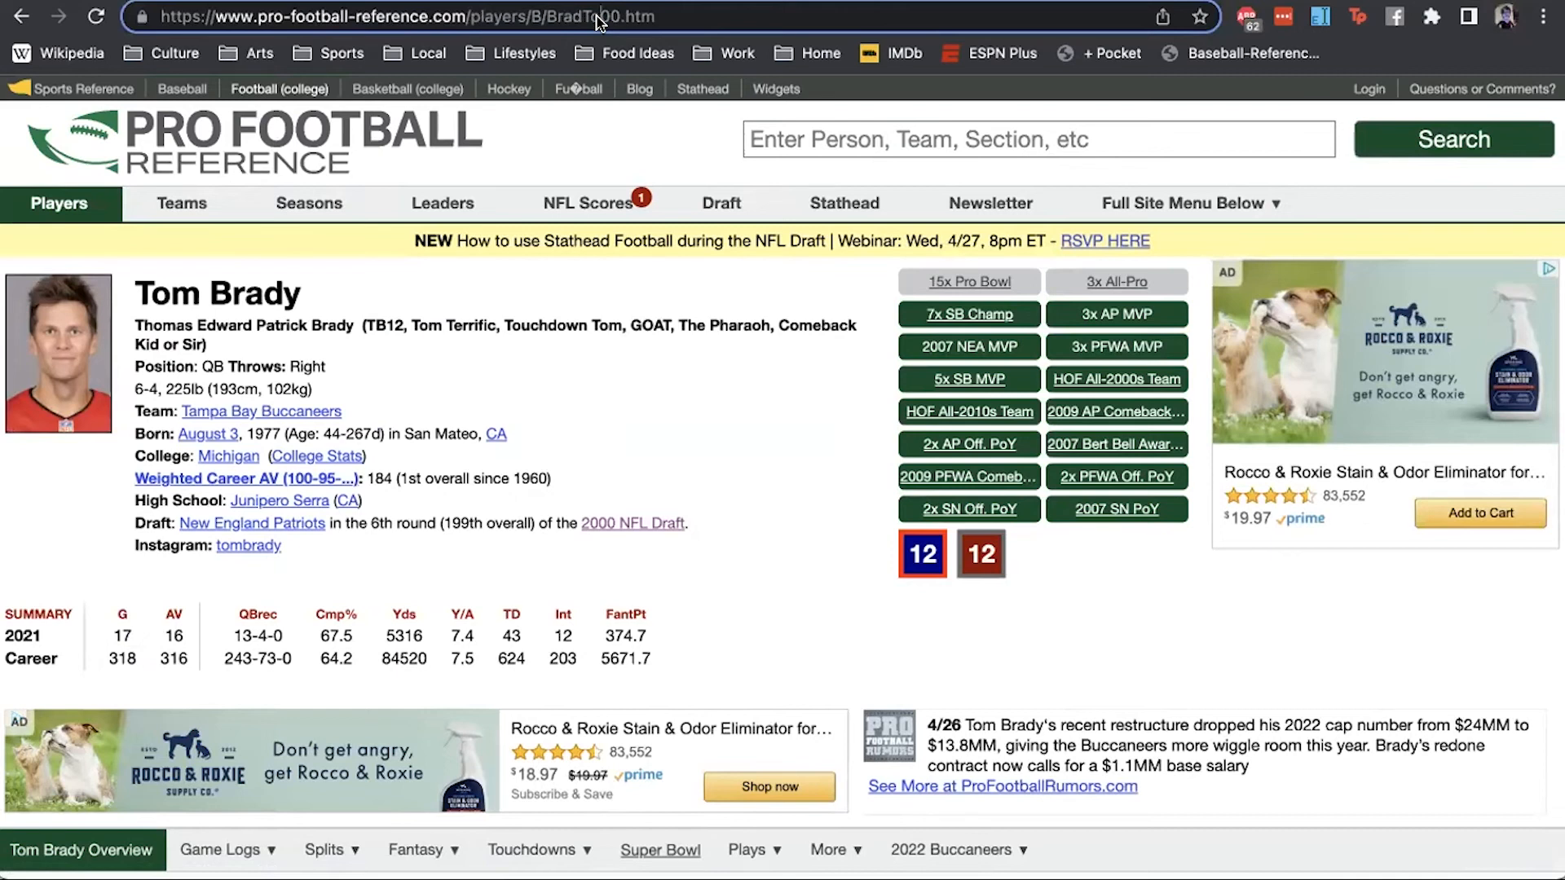
double_click(568, 16)
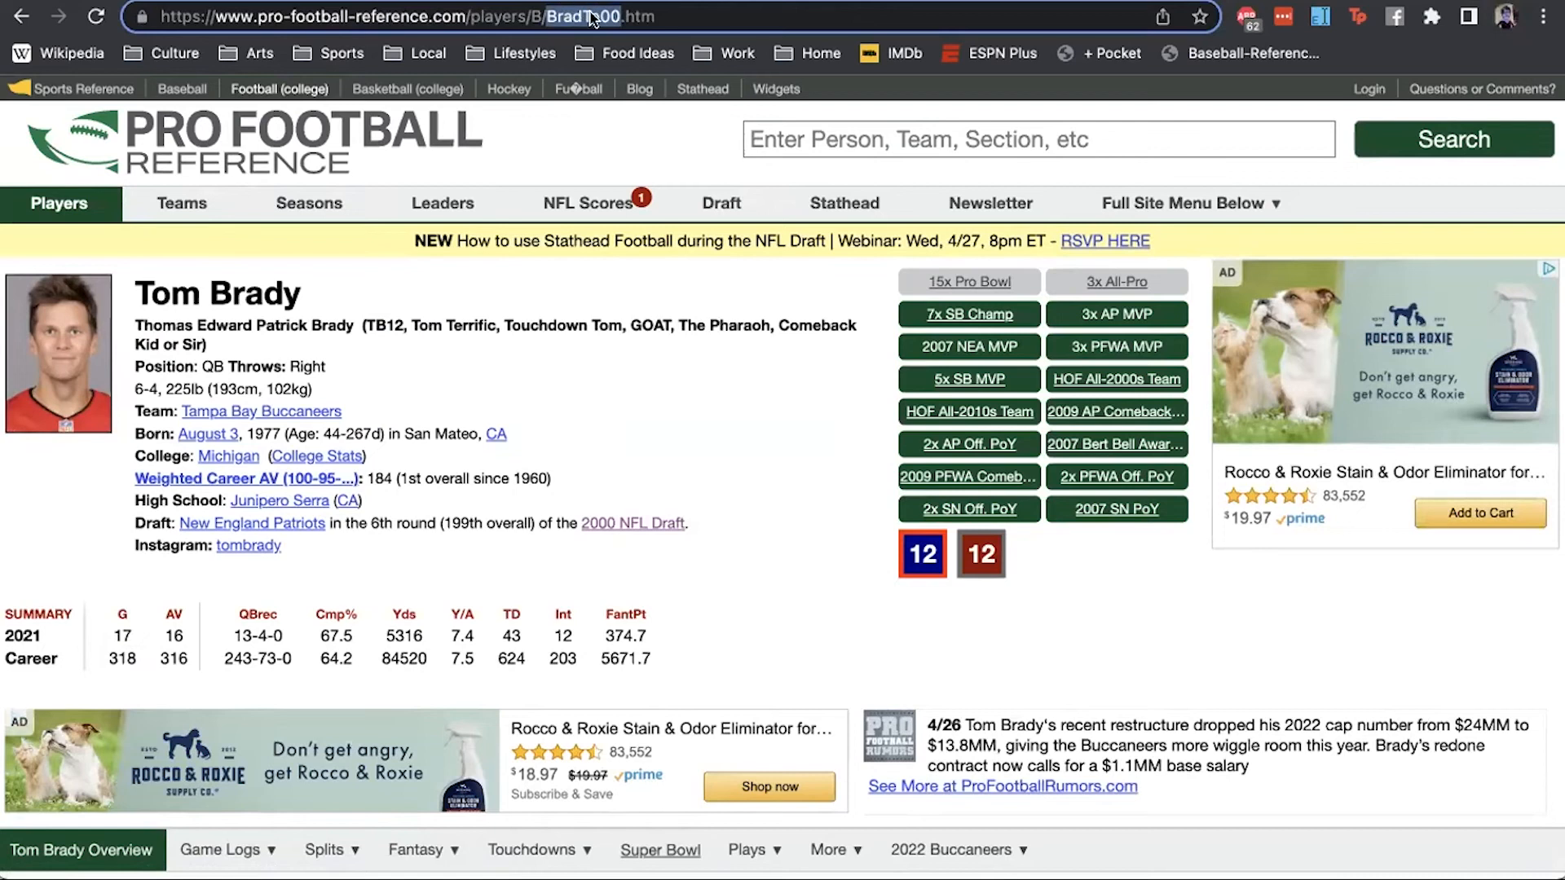
click(594, 15)
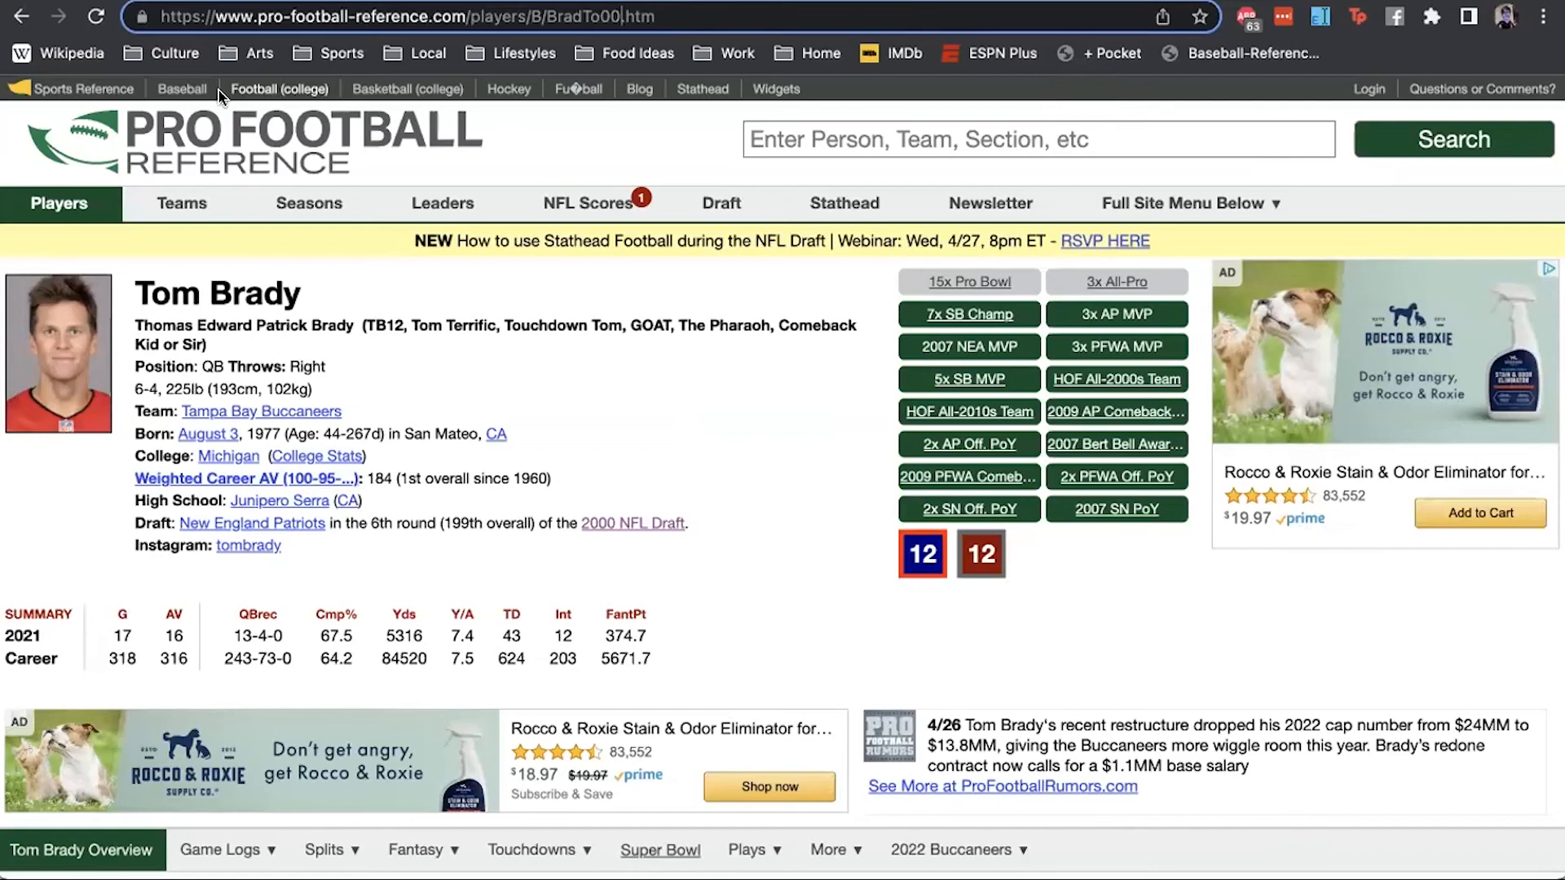
- Return to the 2021 Advanced Passing page and open the season's Advanced Defense stats for review
click(21, 17)
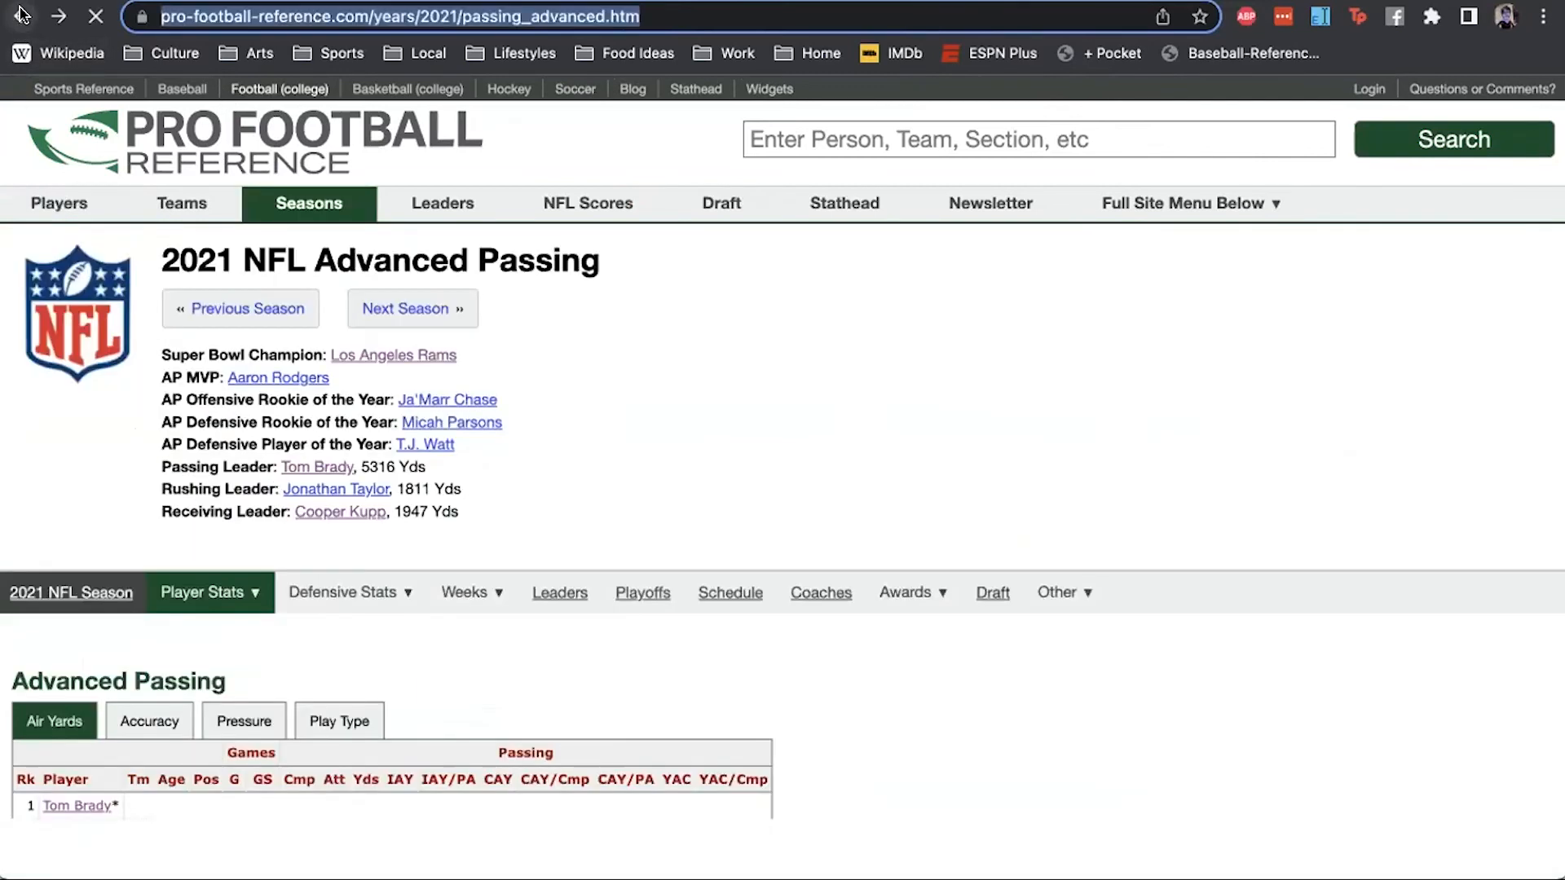
click(216, 307)
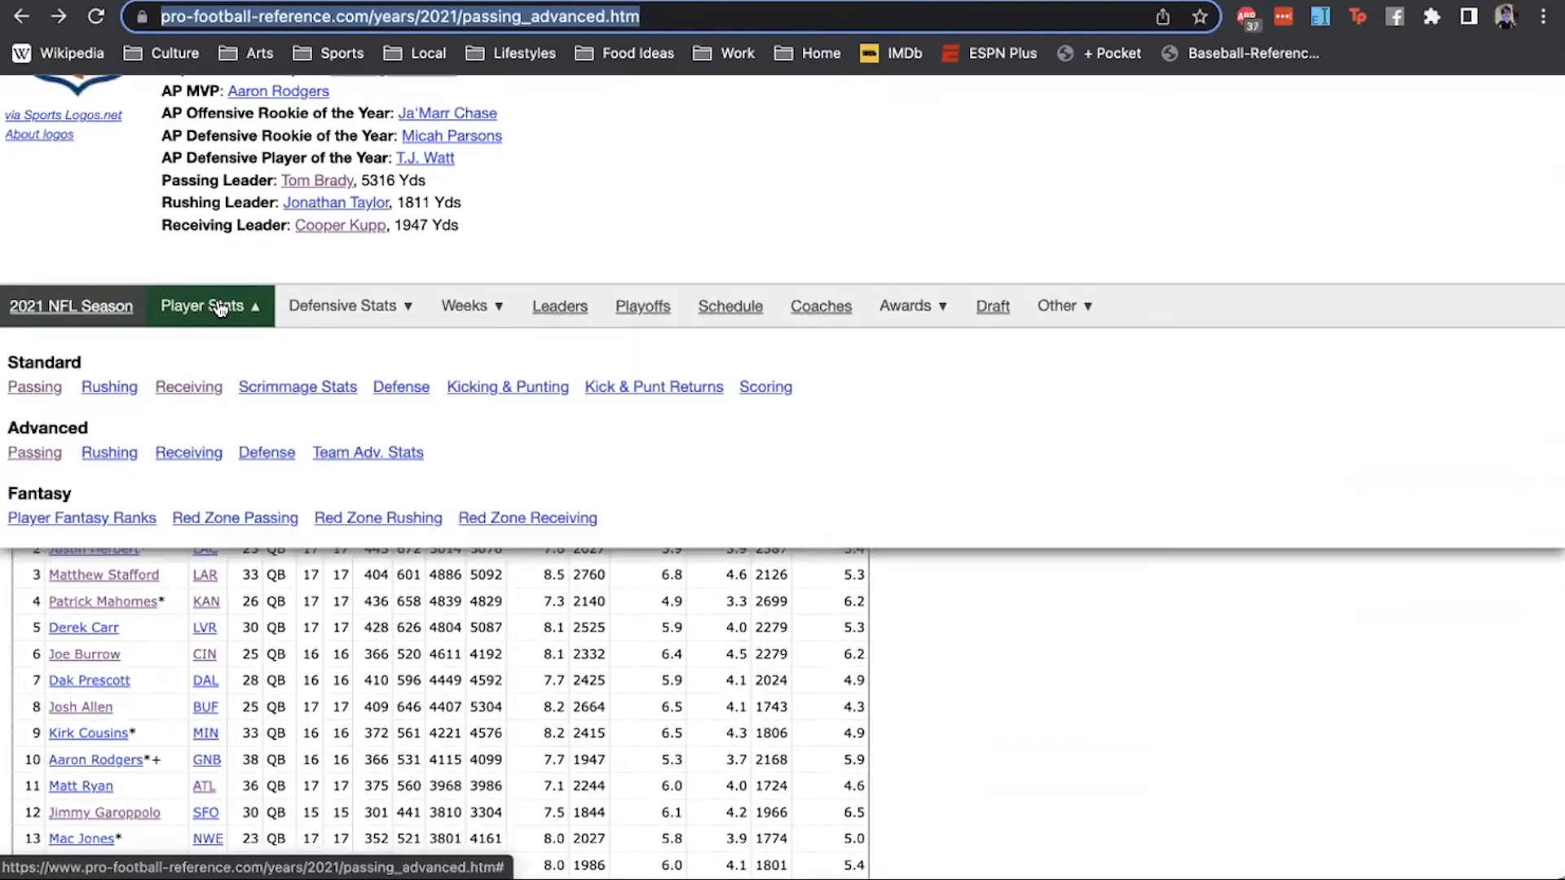
click(236, 455)
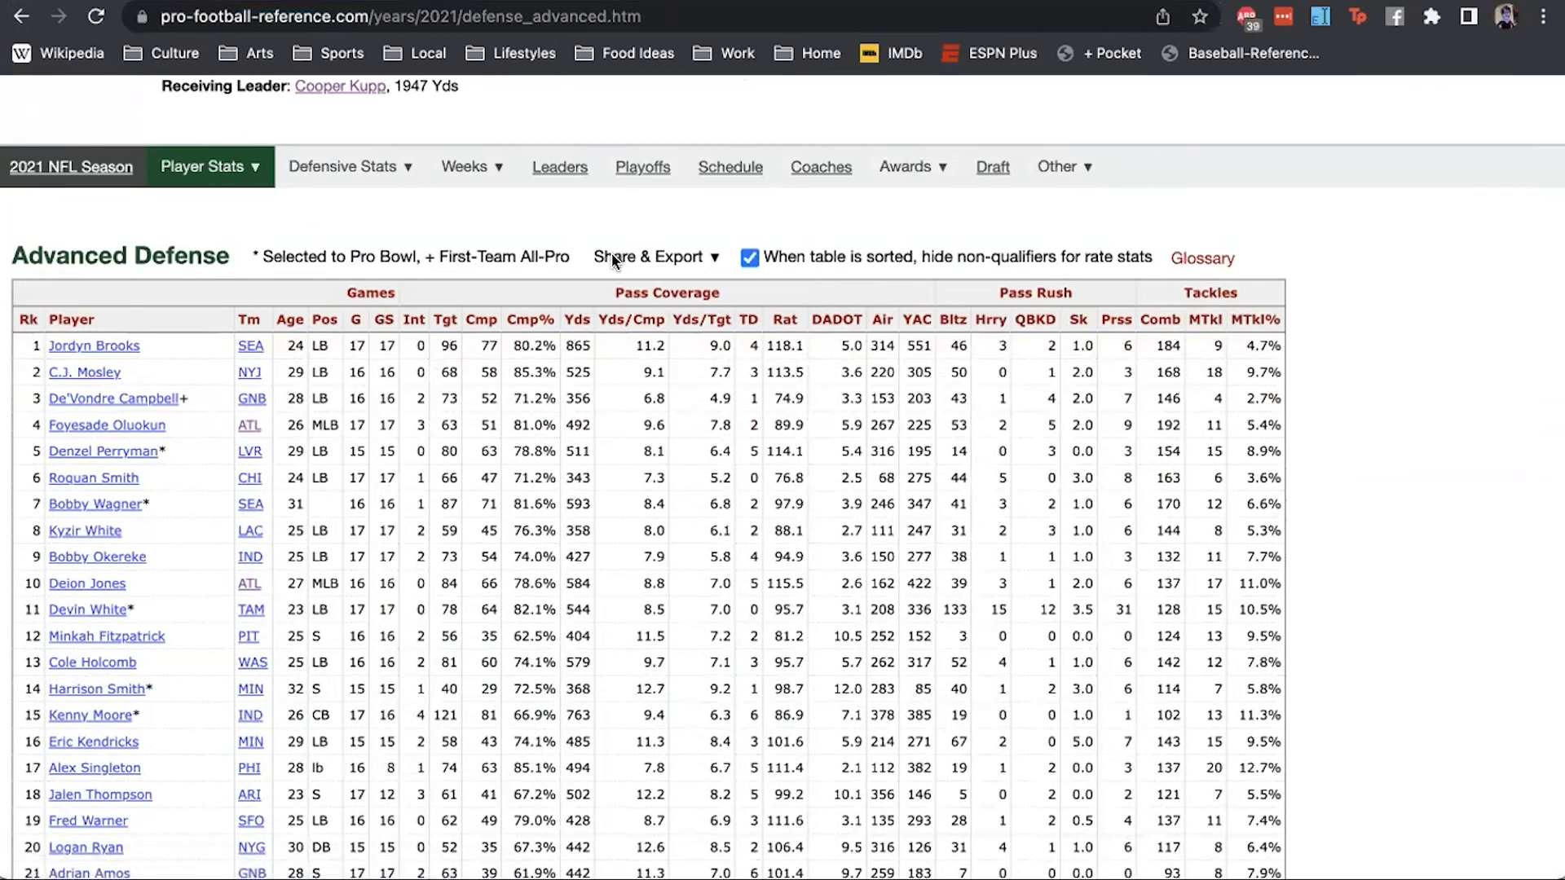
scroll(988, 440, down, 1)
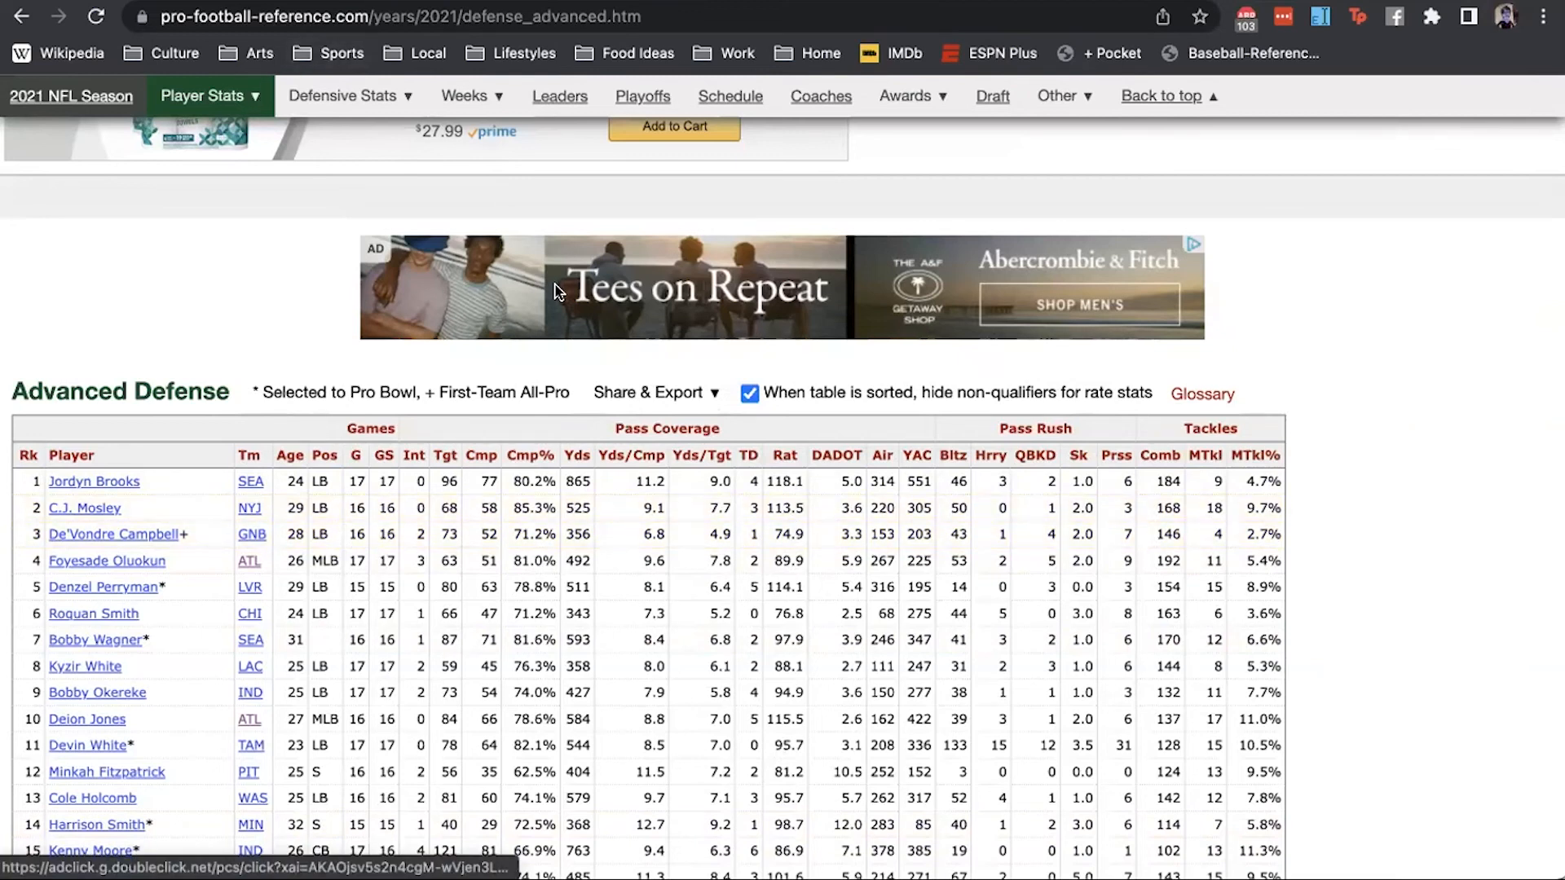
- Go to the site's home page, open the Career Sacks Leaders, and examine the unofficial and official leader lists
scroll(554, 292, up, 8)
click(308, 147)
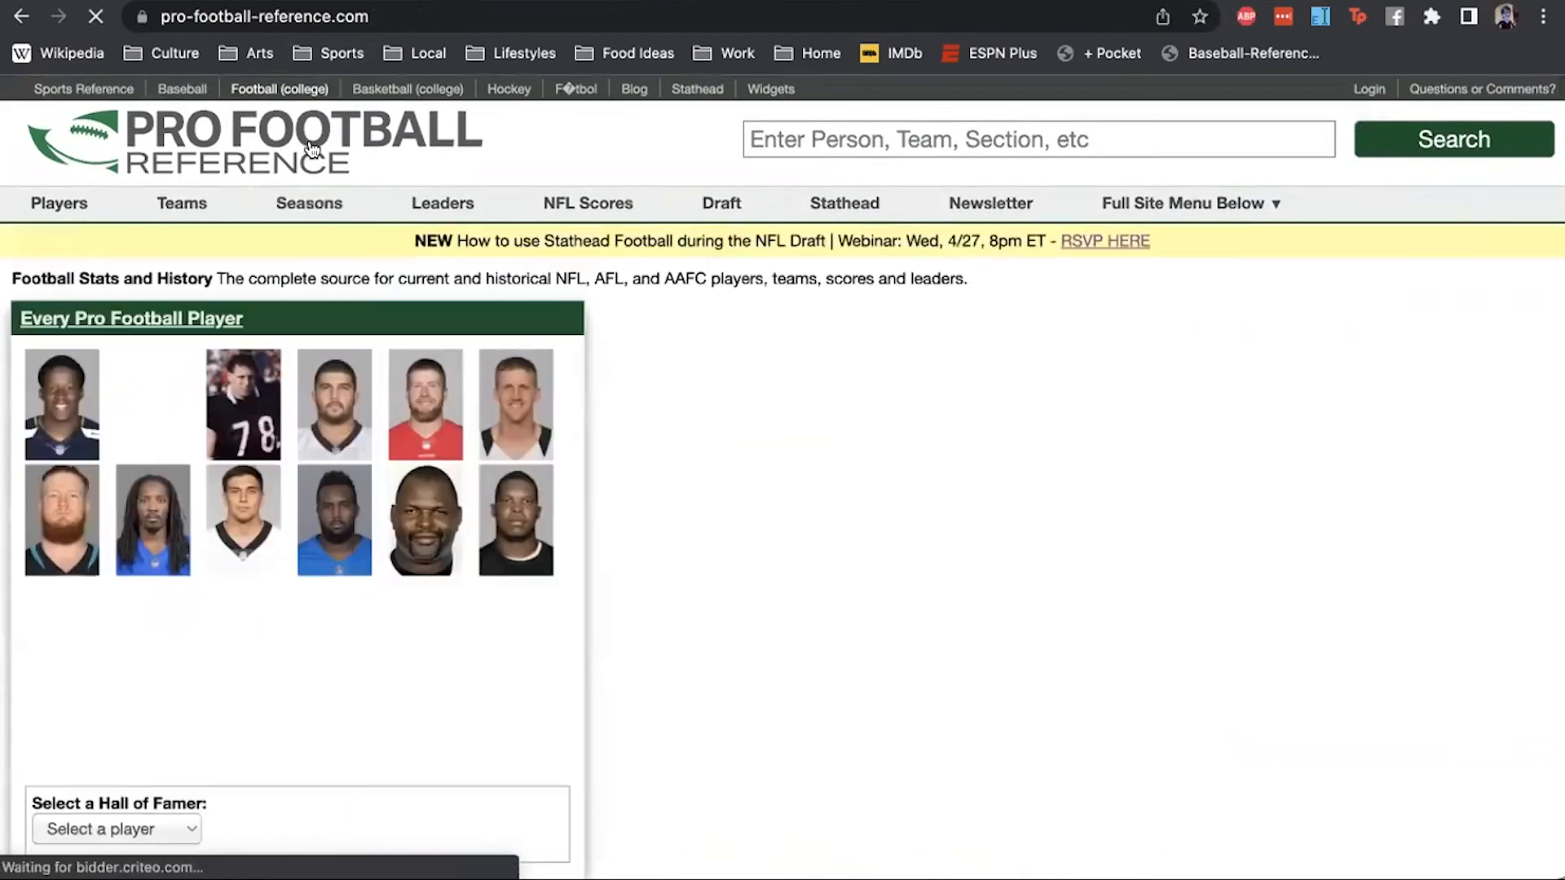
scroll(613, 277, down, 20)
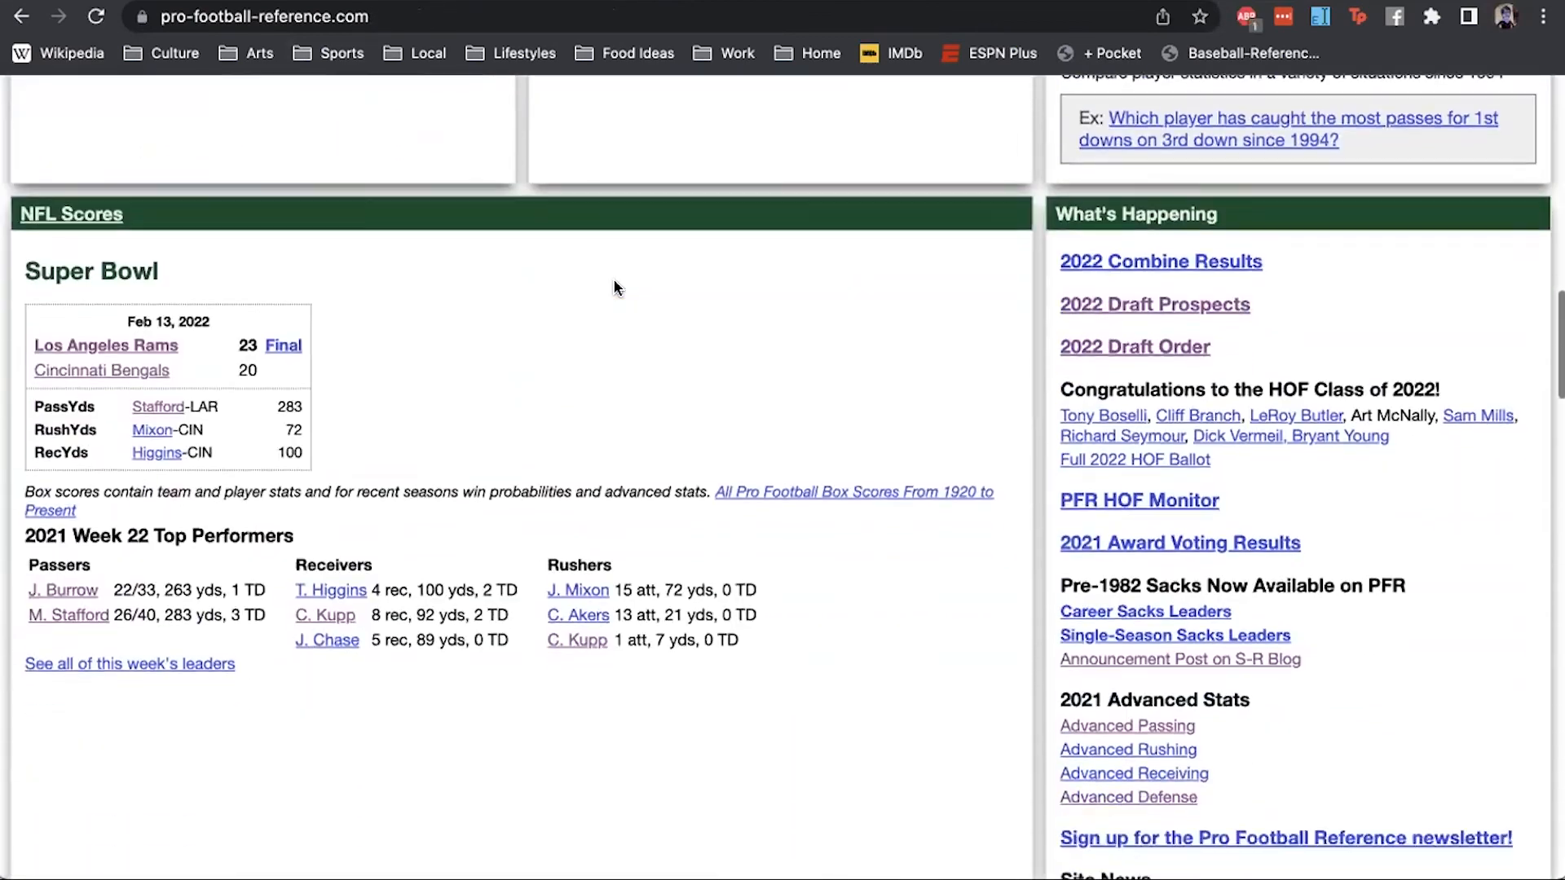
scroll(686, 317, down, 5)
scroll(686, 318, up, 4)
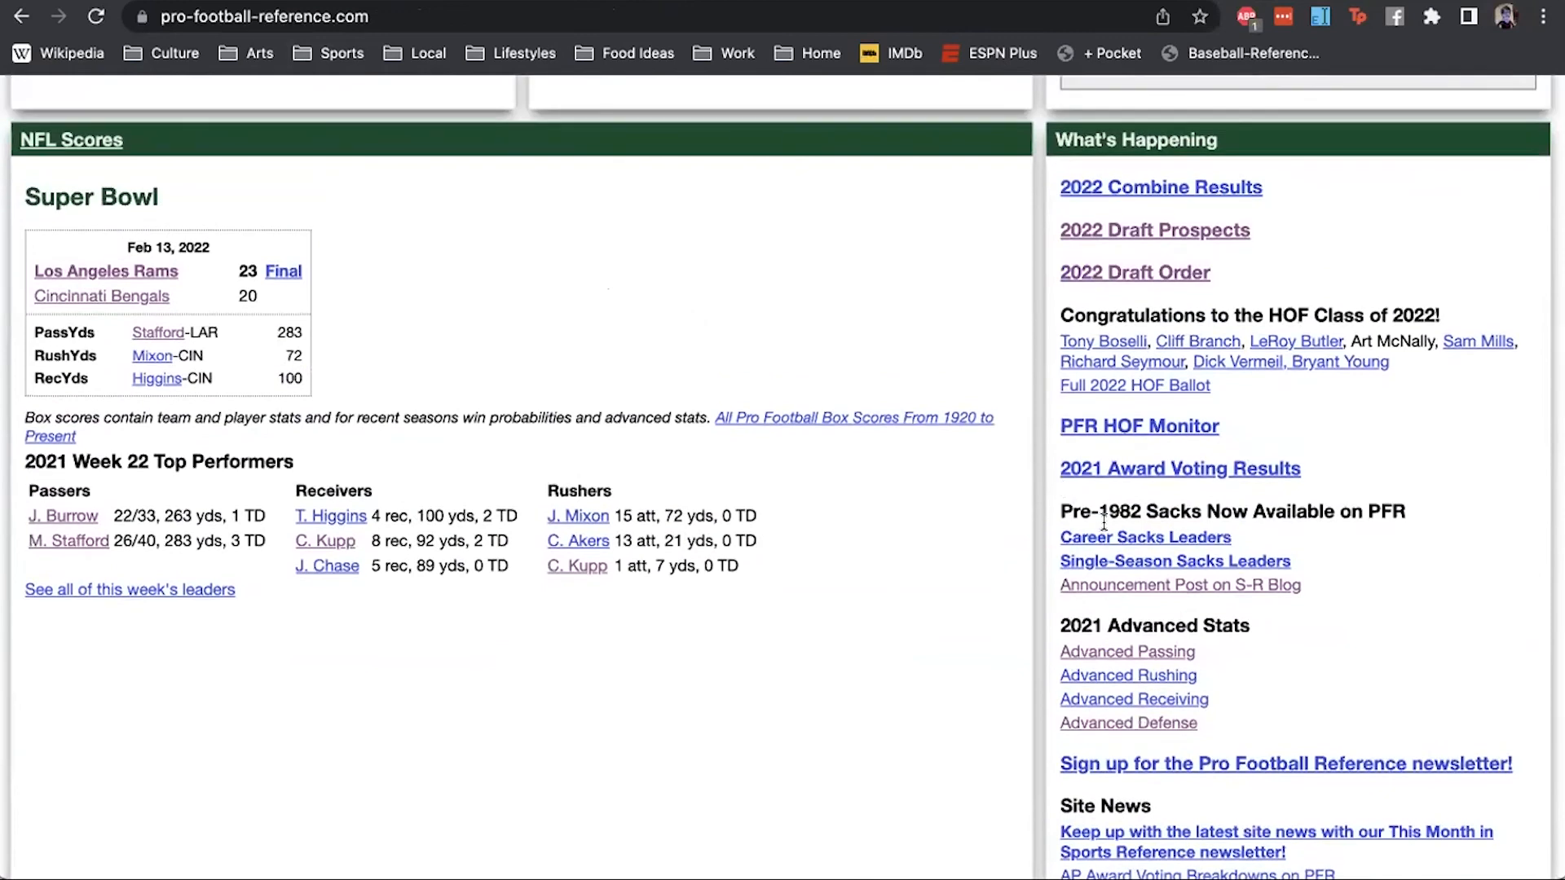
click(1105, 538)
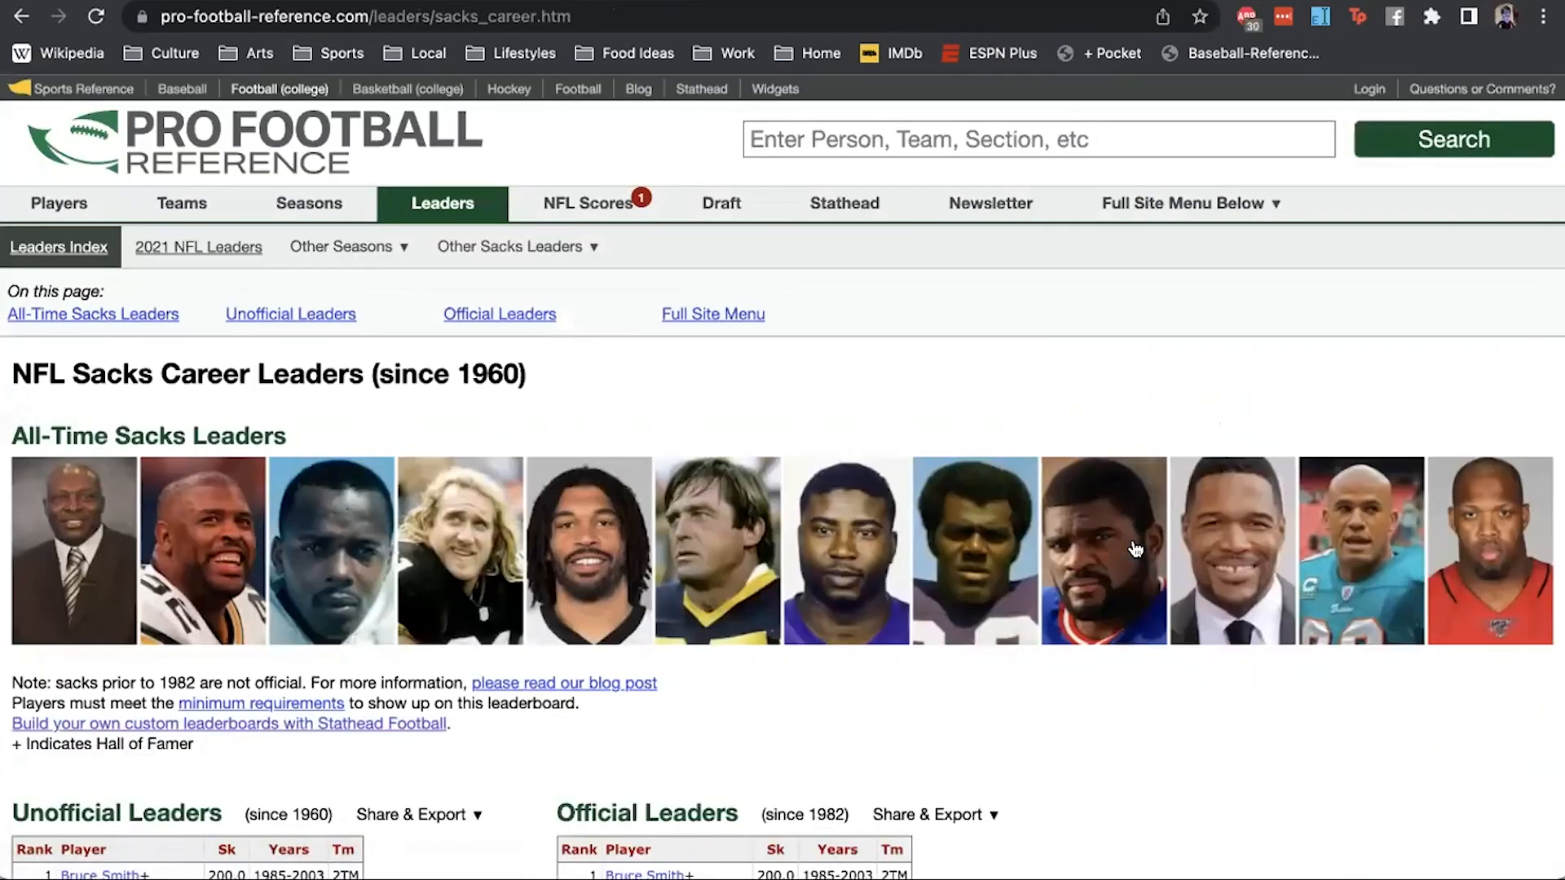
scroll(1135, 549, down, 4)
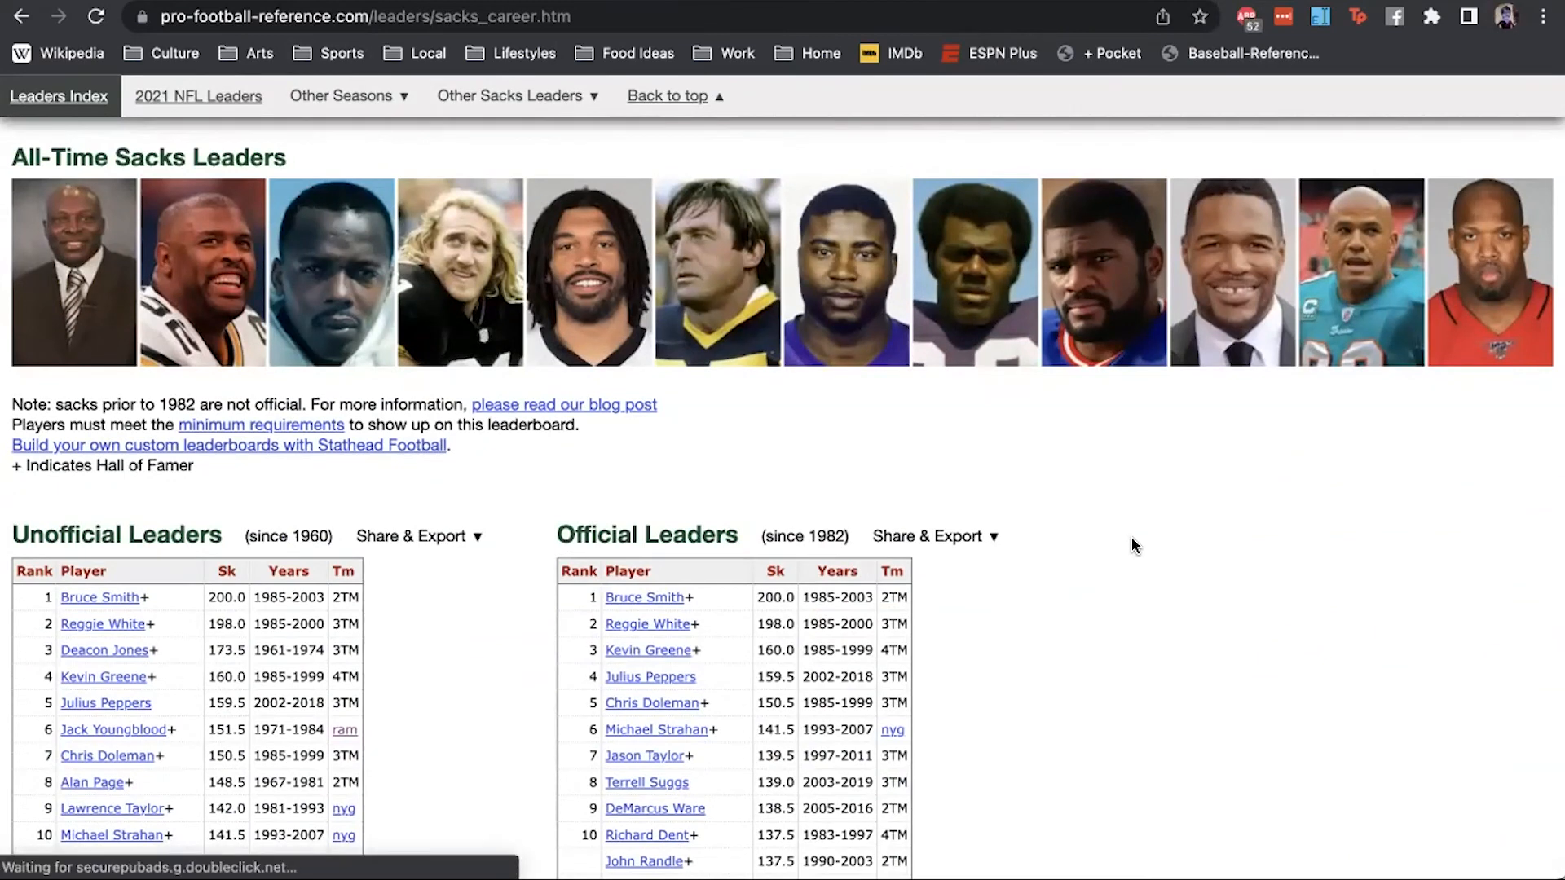
click(745, 595)
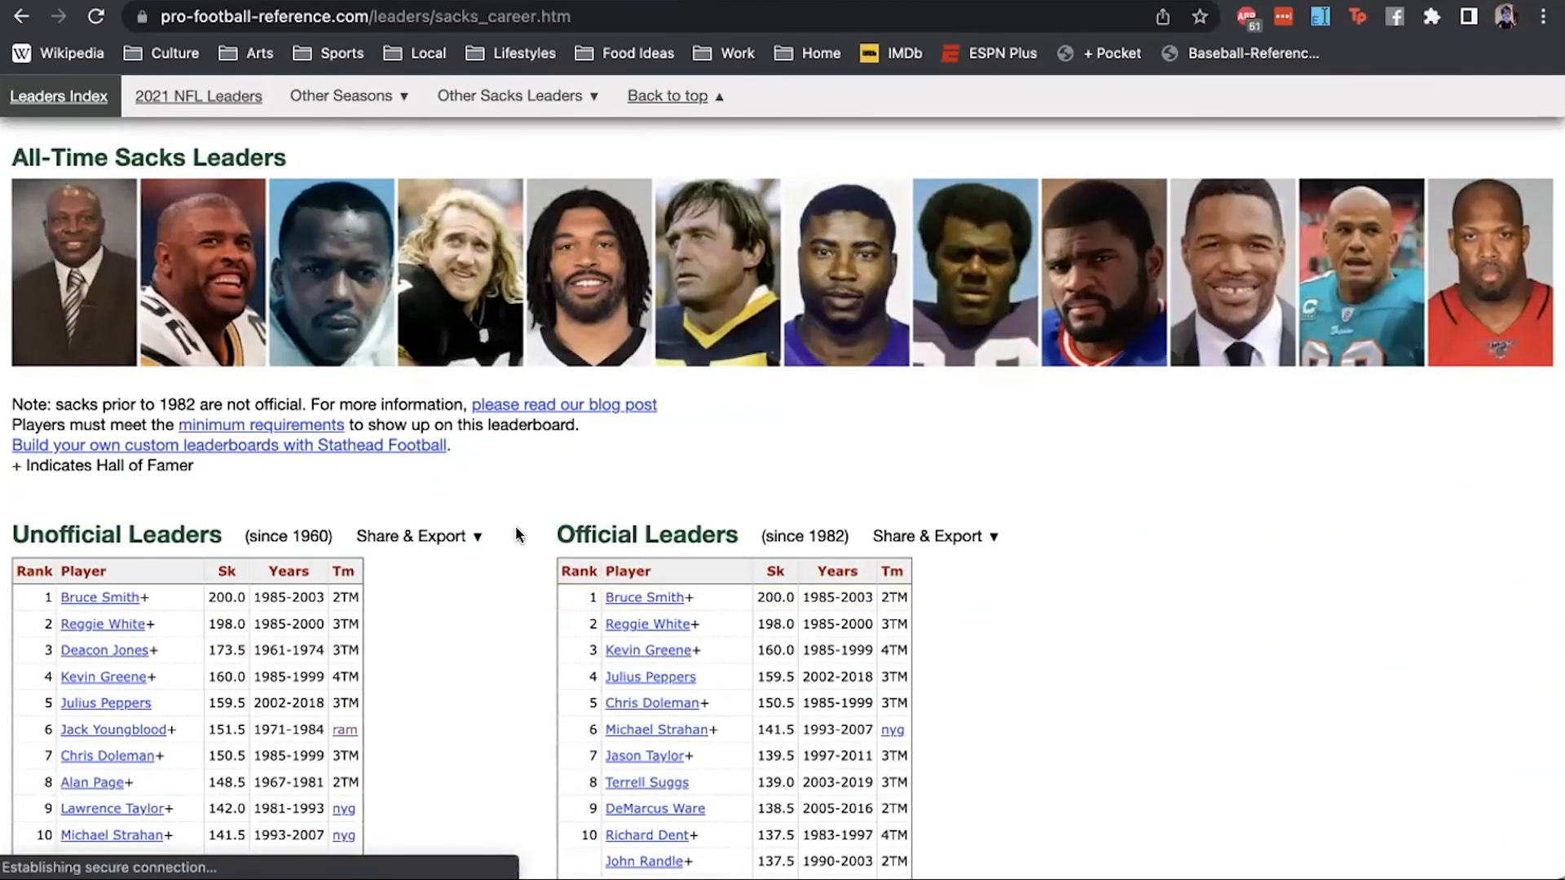
scroll(516, 534, down, 1)
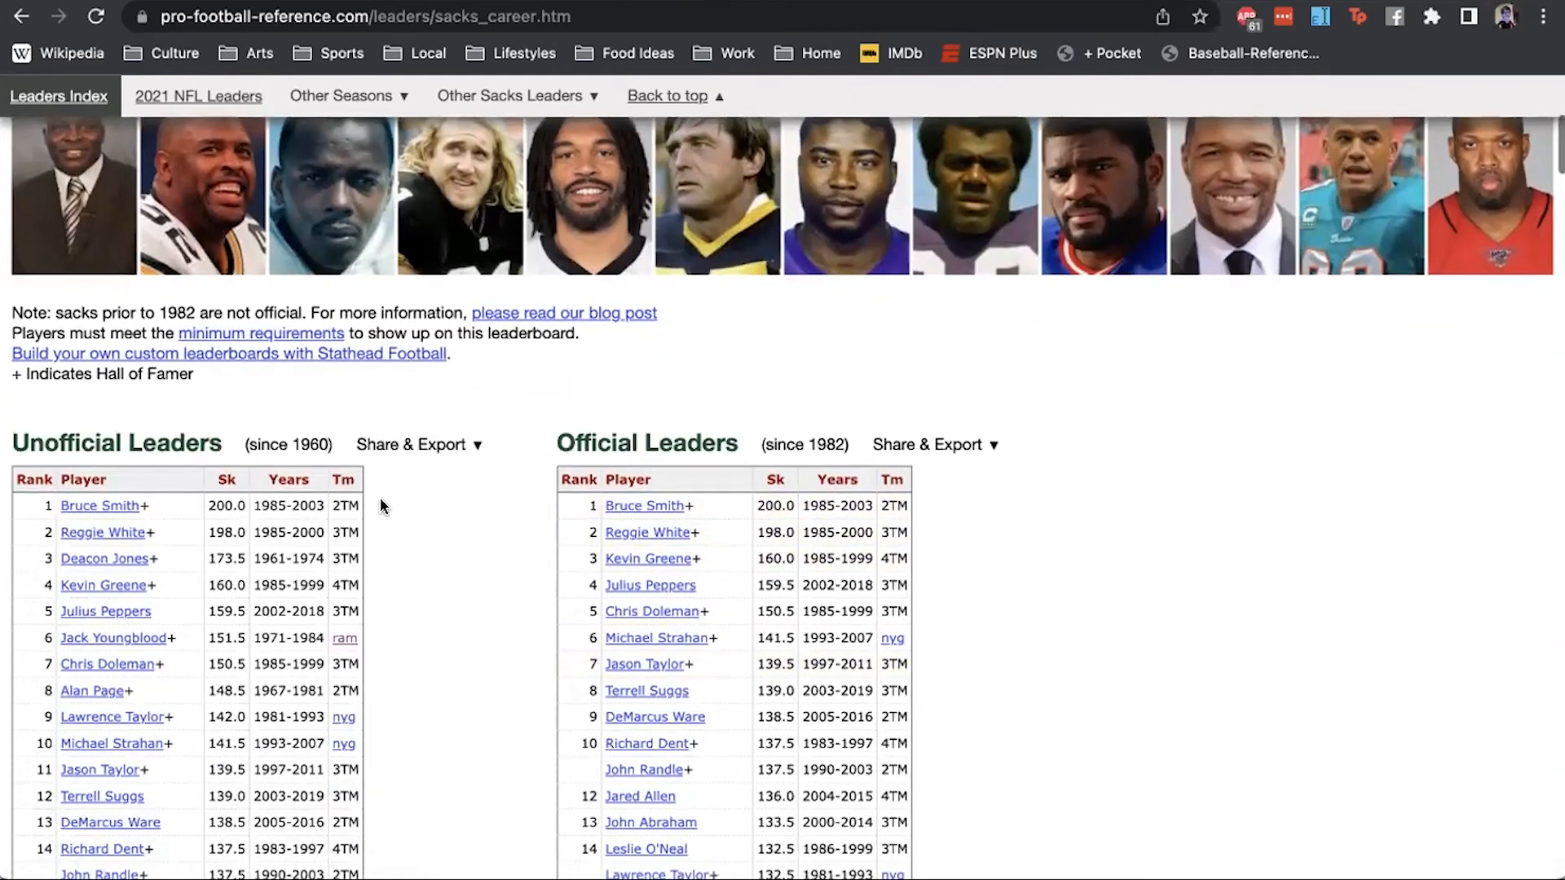
- Open Jack Youngblood's page from the unofficial sacks leaders and view his 1971 game log
click(136, 643)
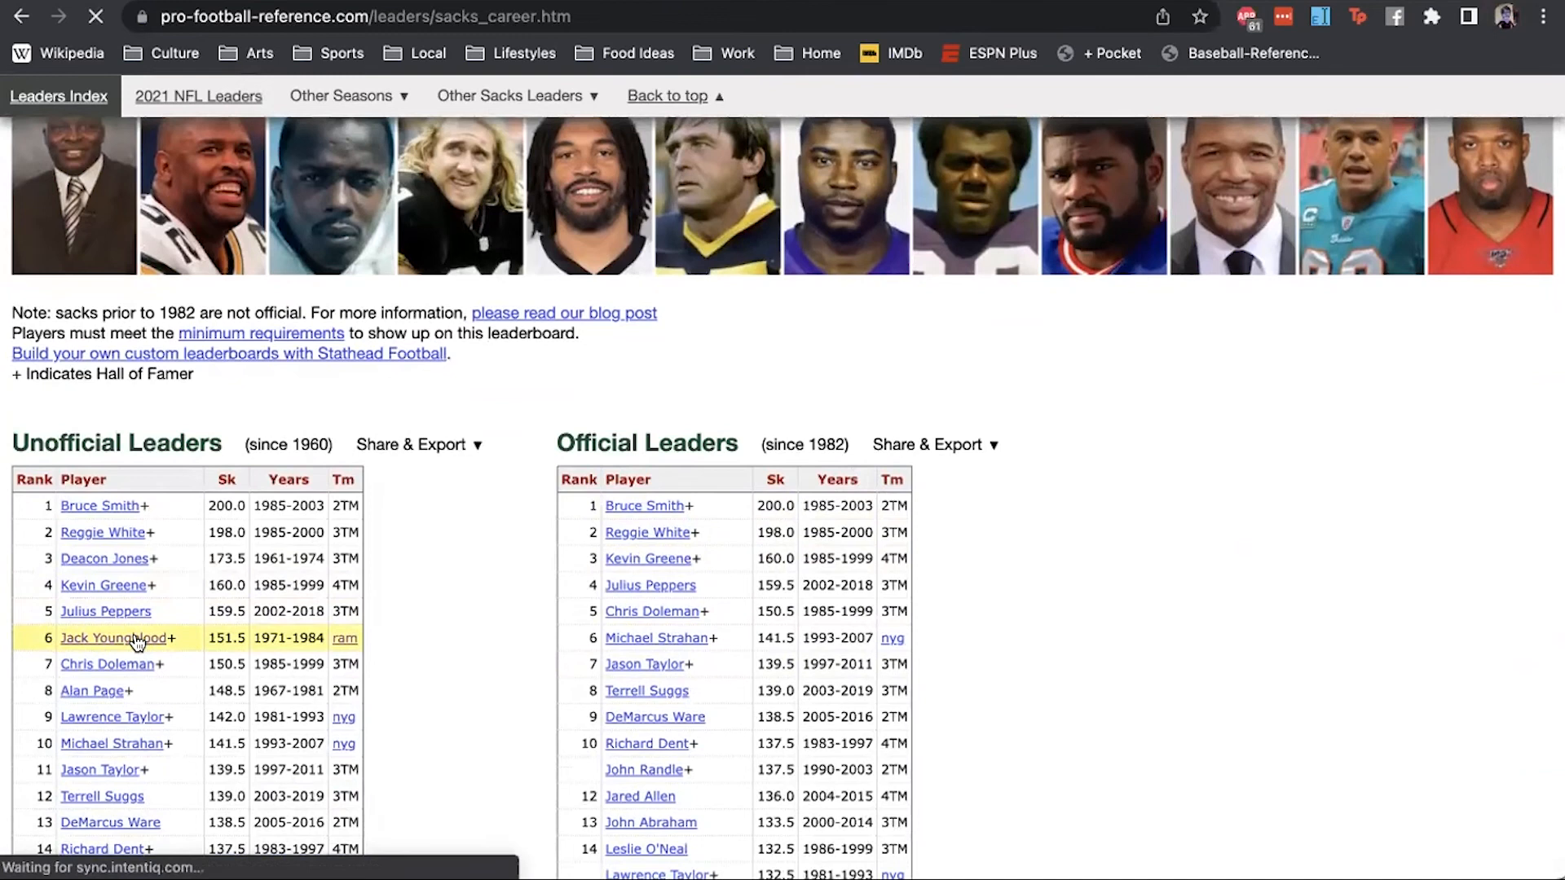
scroll(309, 391, down, 3)
mouse_move(275, 410)
click(196, 440)
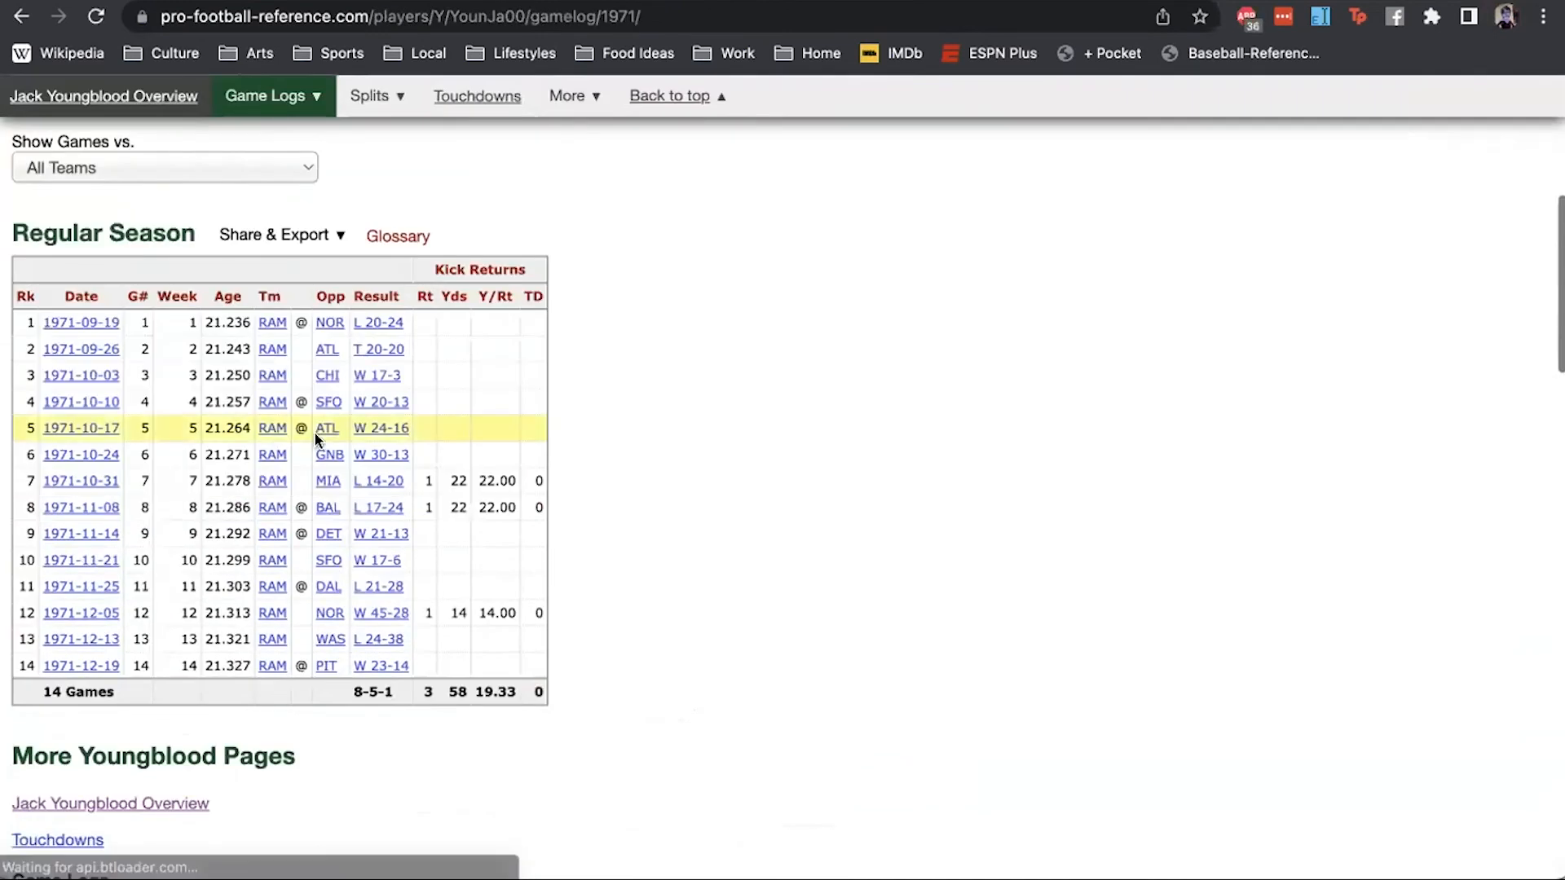
- Switch to Jack Youngblood's 1978 game log and examine its regular season and playoff tables
scroll(280, 229, up, 3)
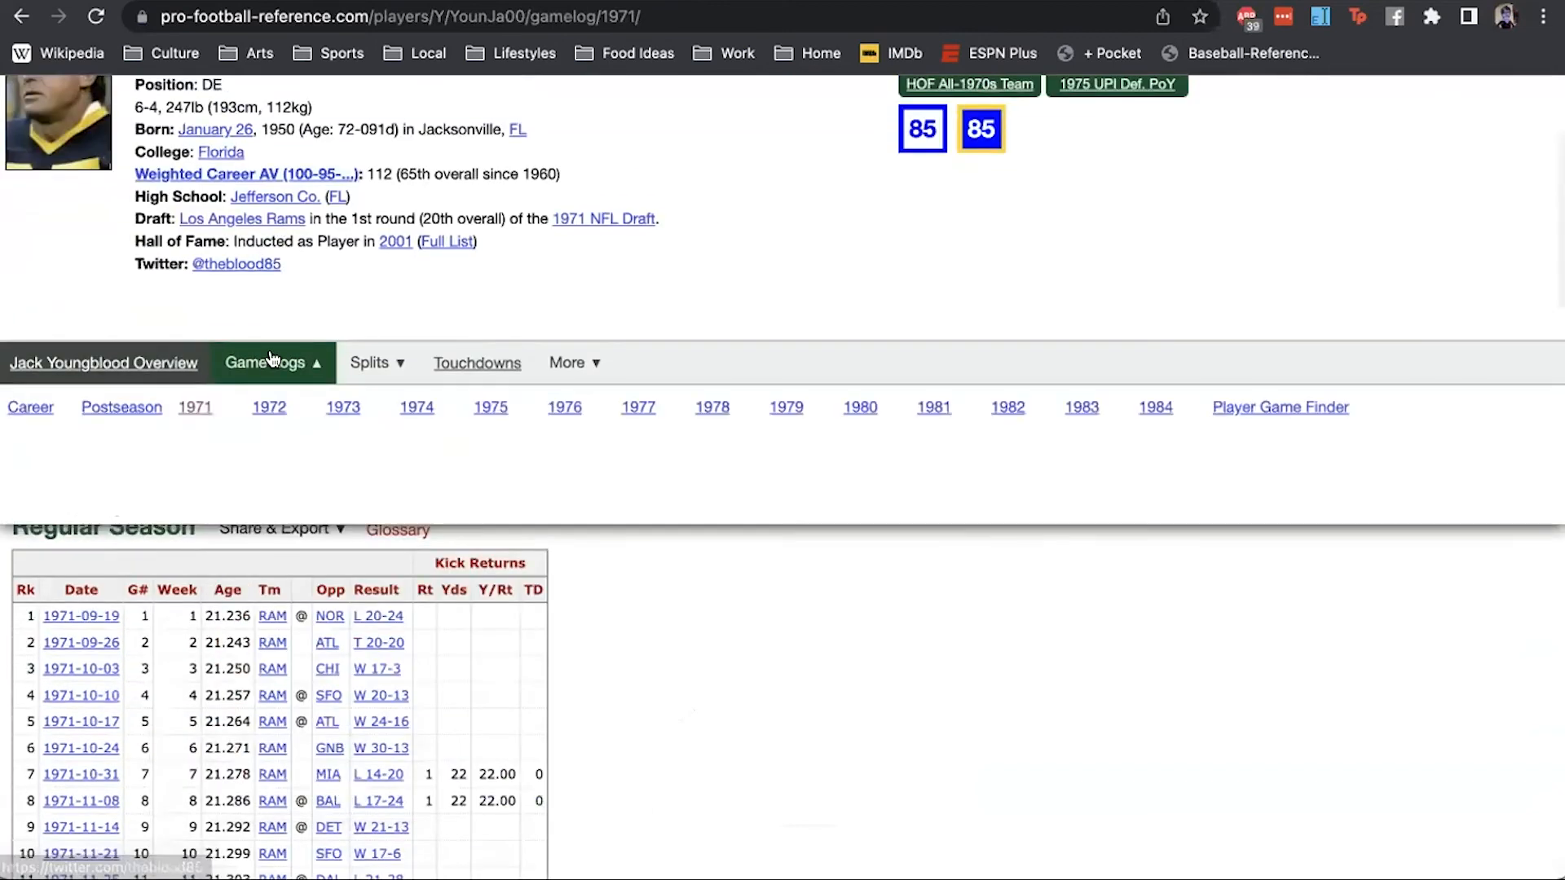
mouse_move(290, 468)
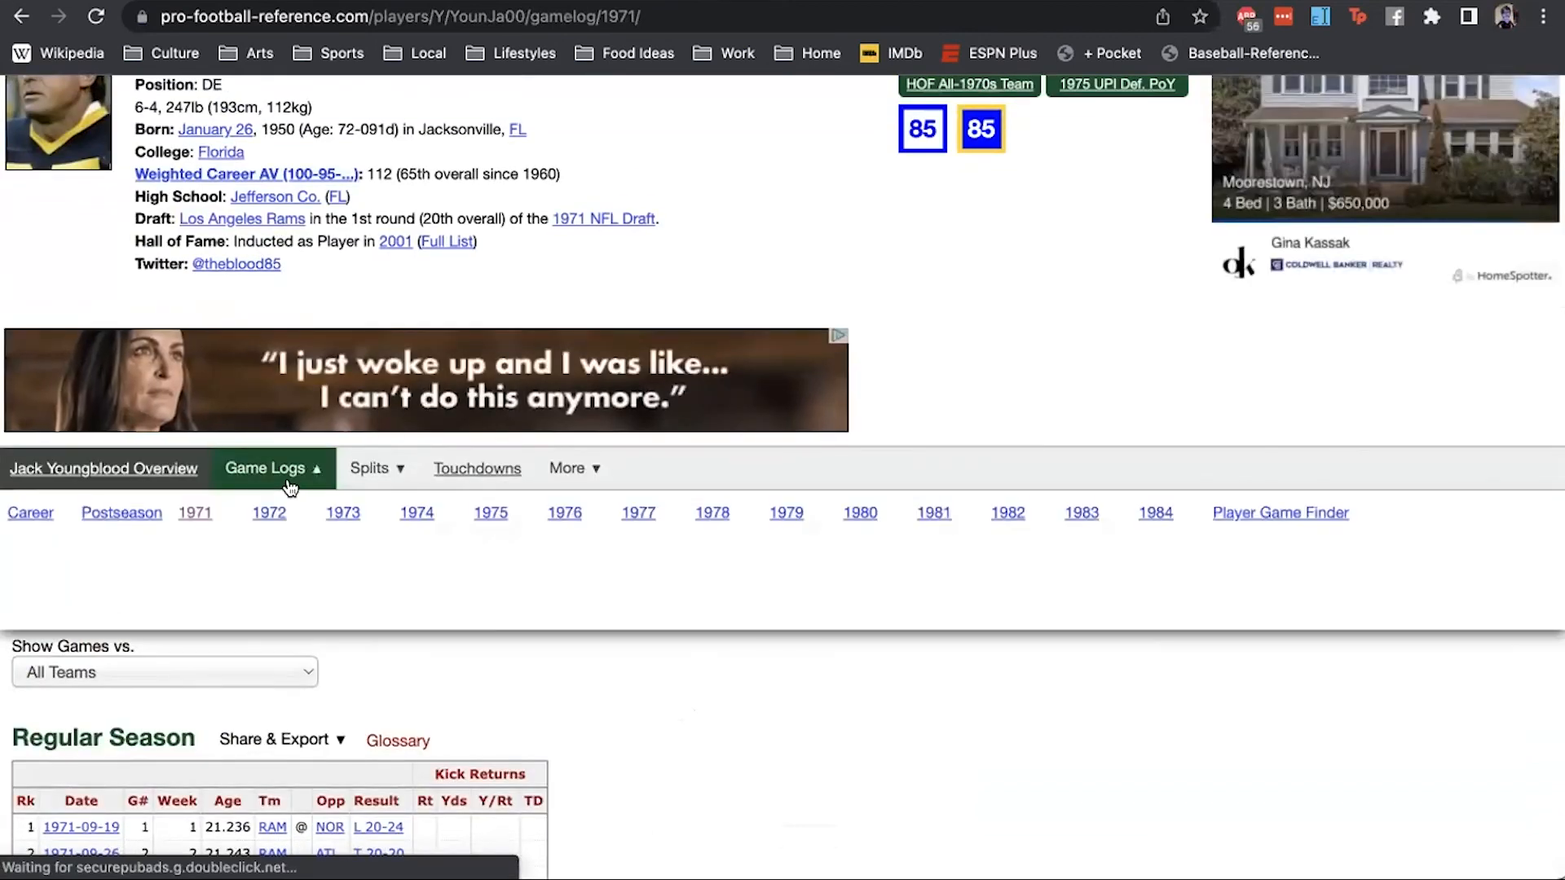
click(711, 510)
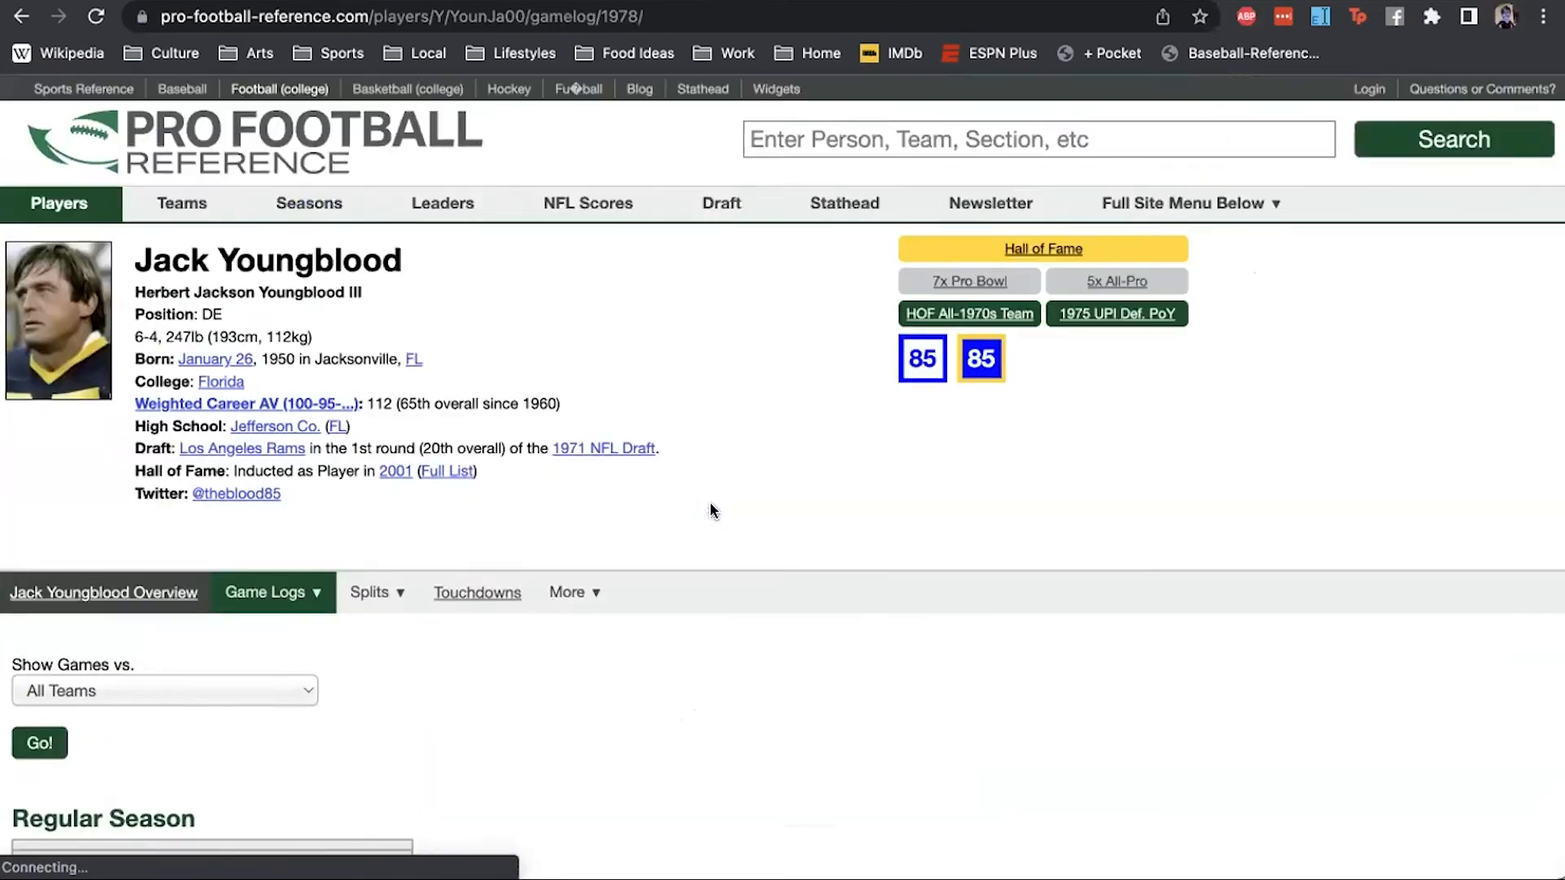
scroll(709, 510, down, 5)
scroll(272, 339, down, 3)
scroll(272, 339, down, 5)
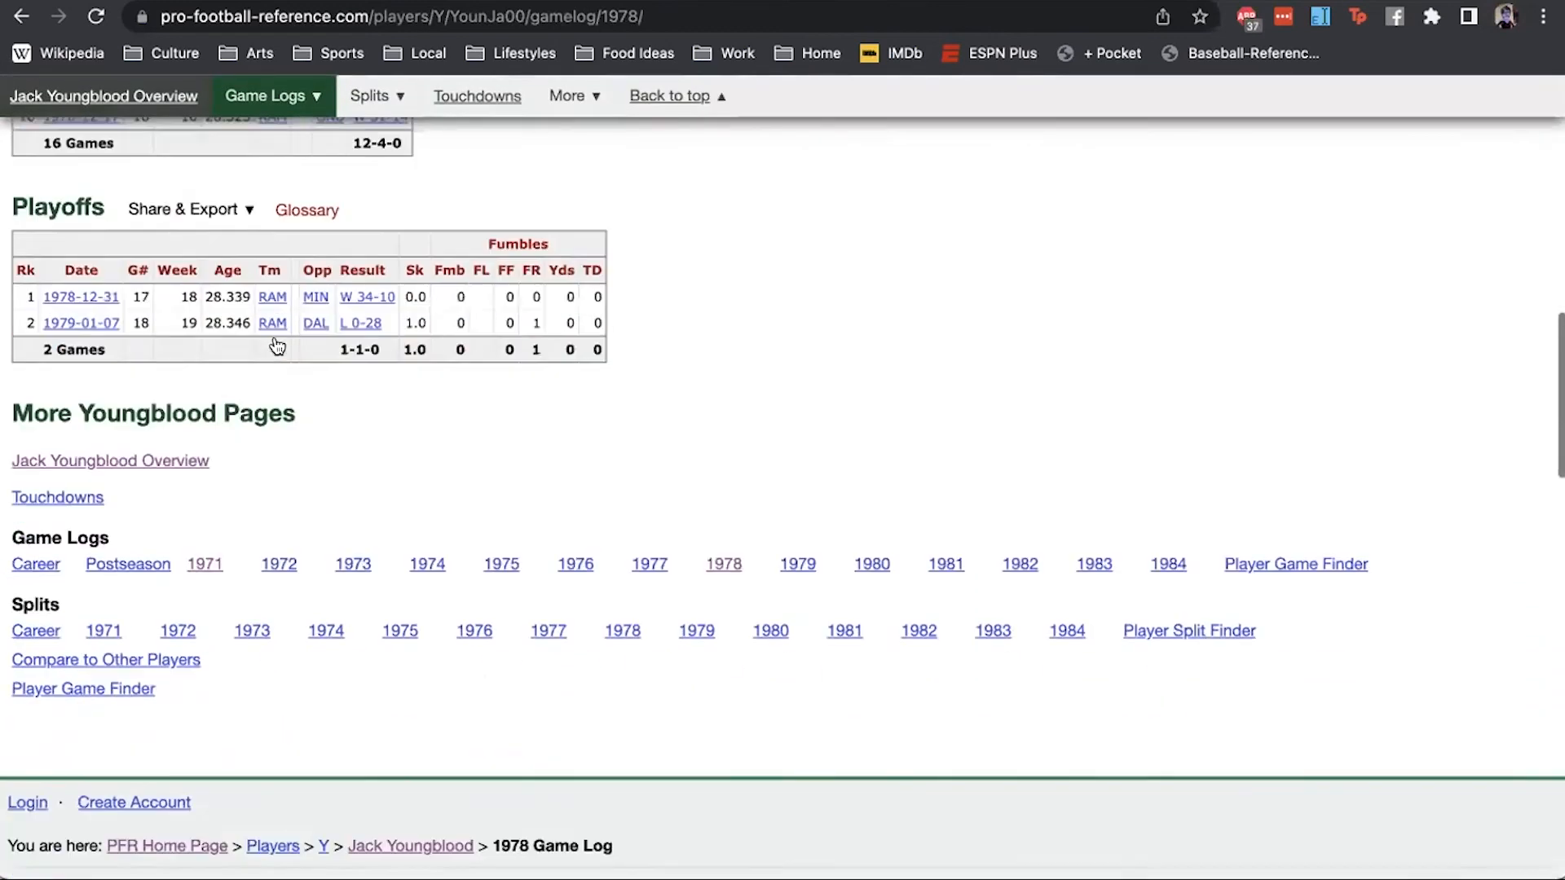
- Return to Jack Youngblood's overview page and examine the season-by-season sacks in the Defense & Fumbles table
scroll(272, 337, up, 10)
click(150, 271)
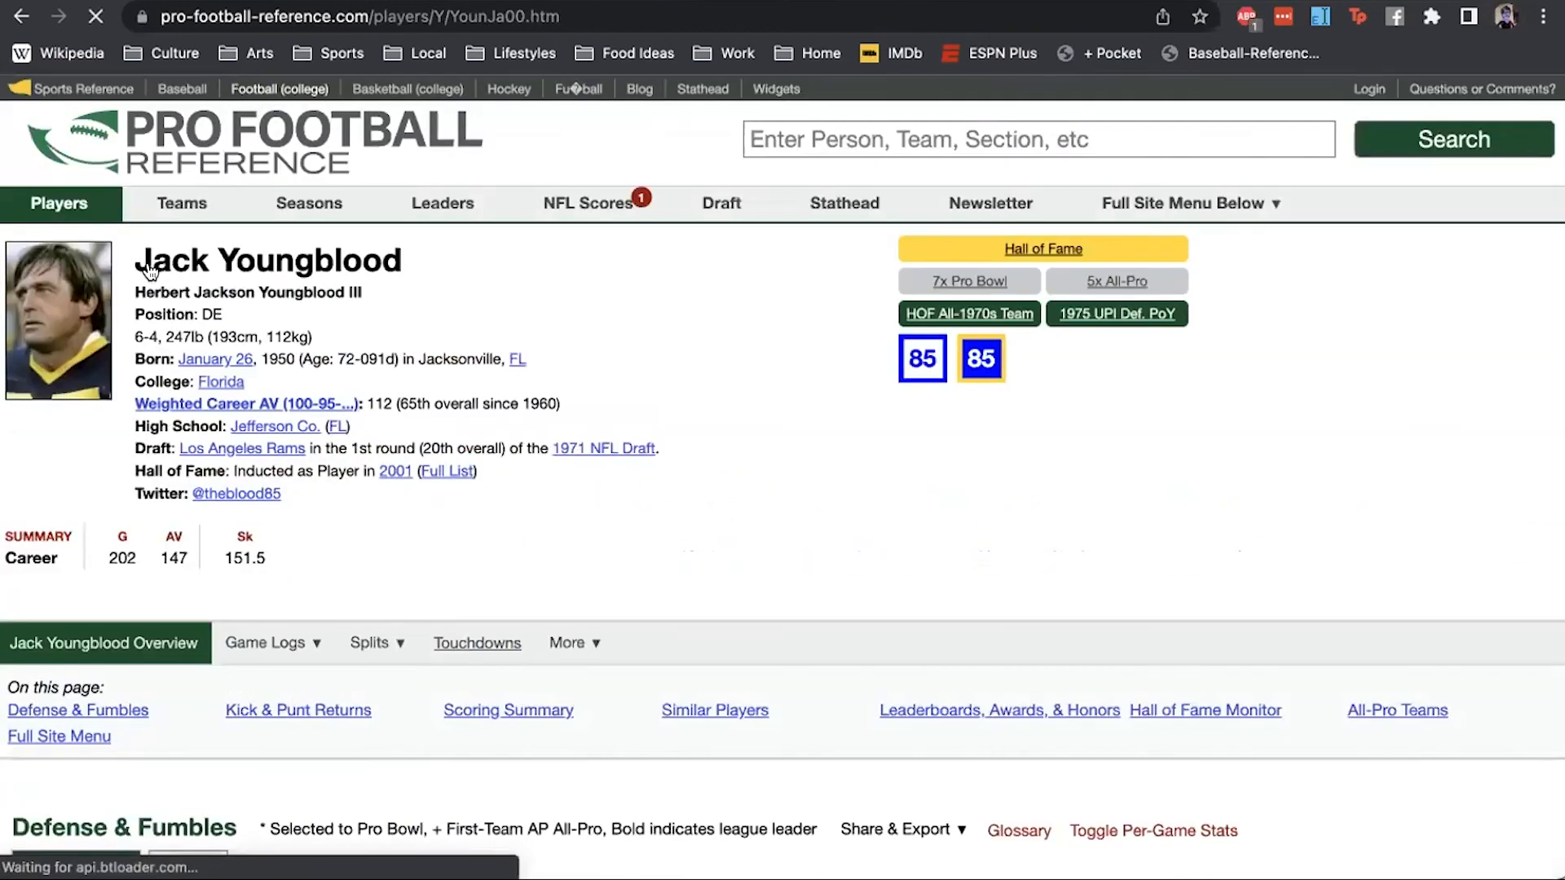
scroll(150, 271, down, 4)
scroll(150, 271, down, 4)
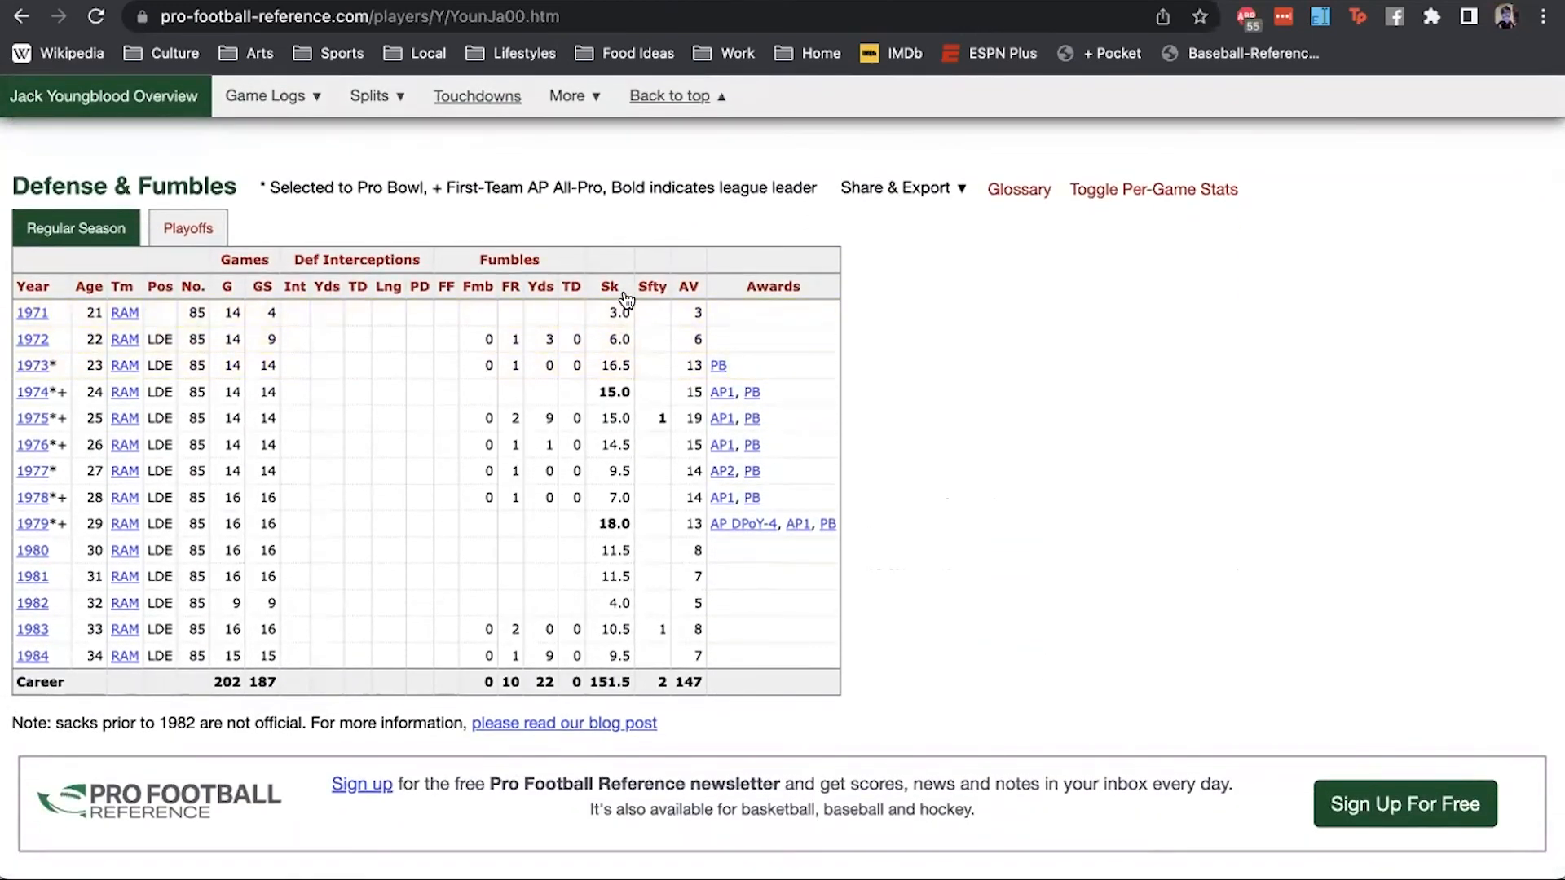
mouse_move(611, 404)
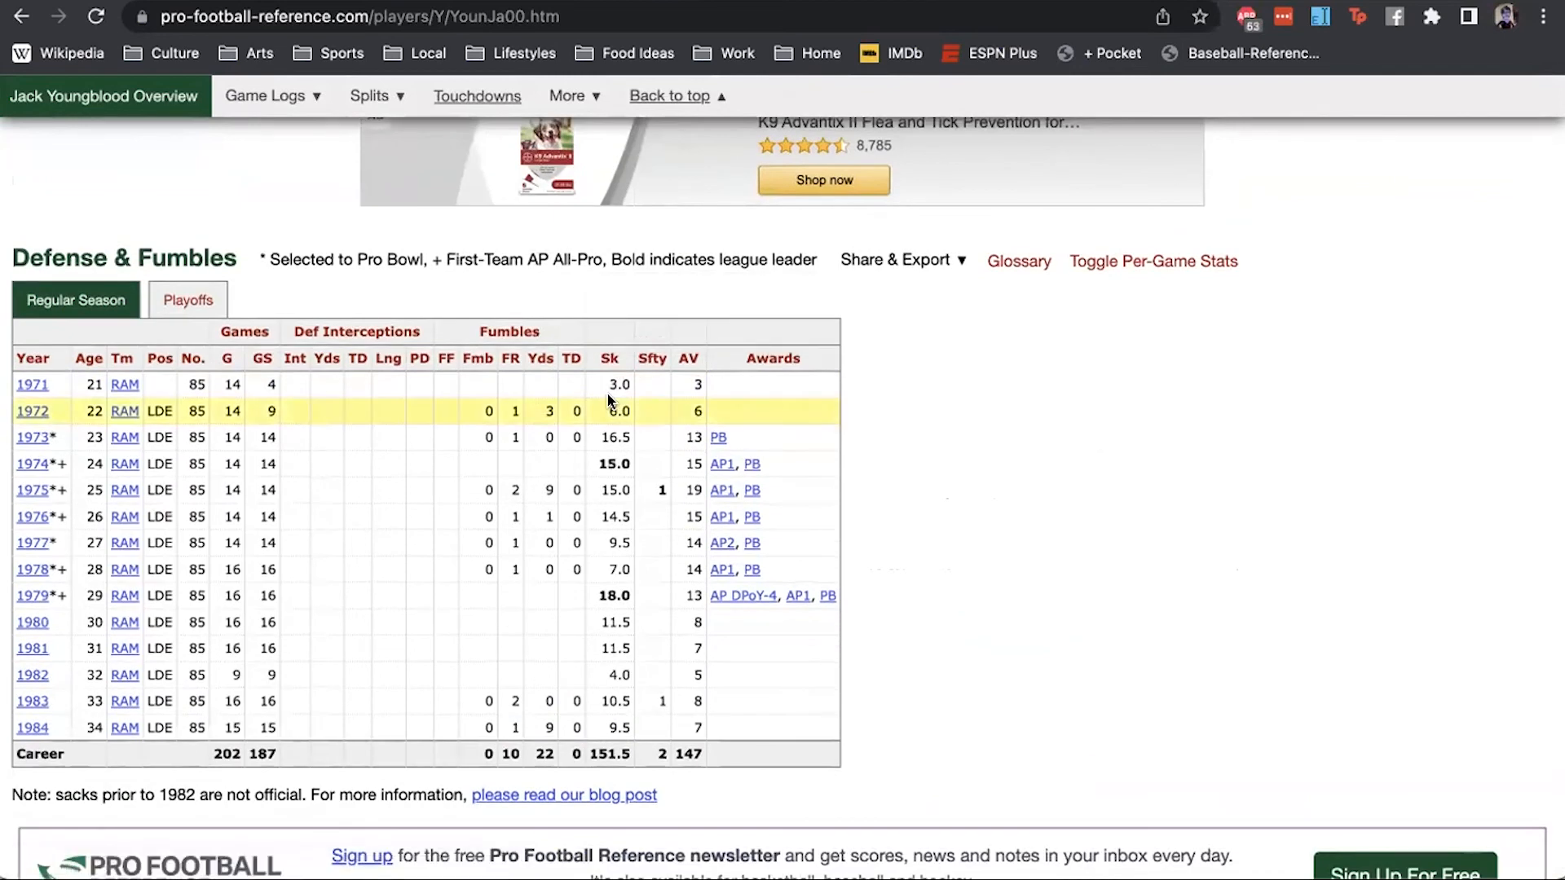
scroll(609, 401, up, 3)
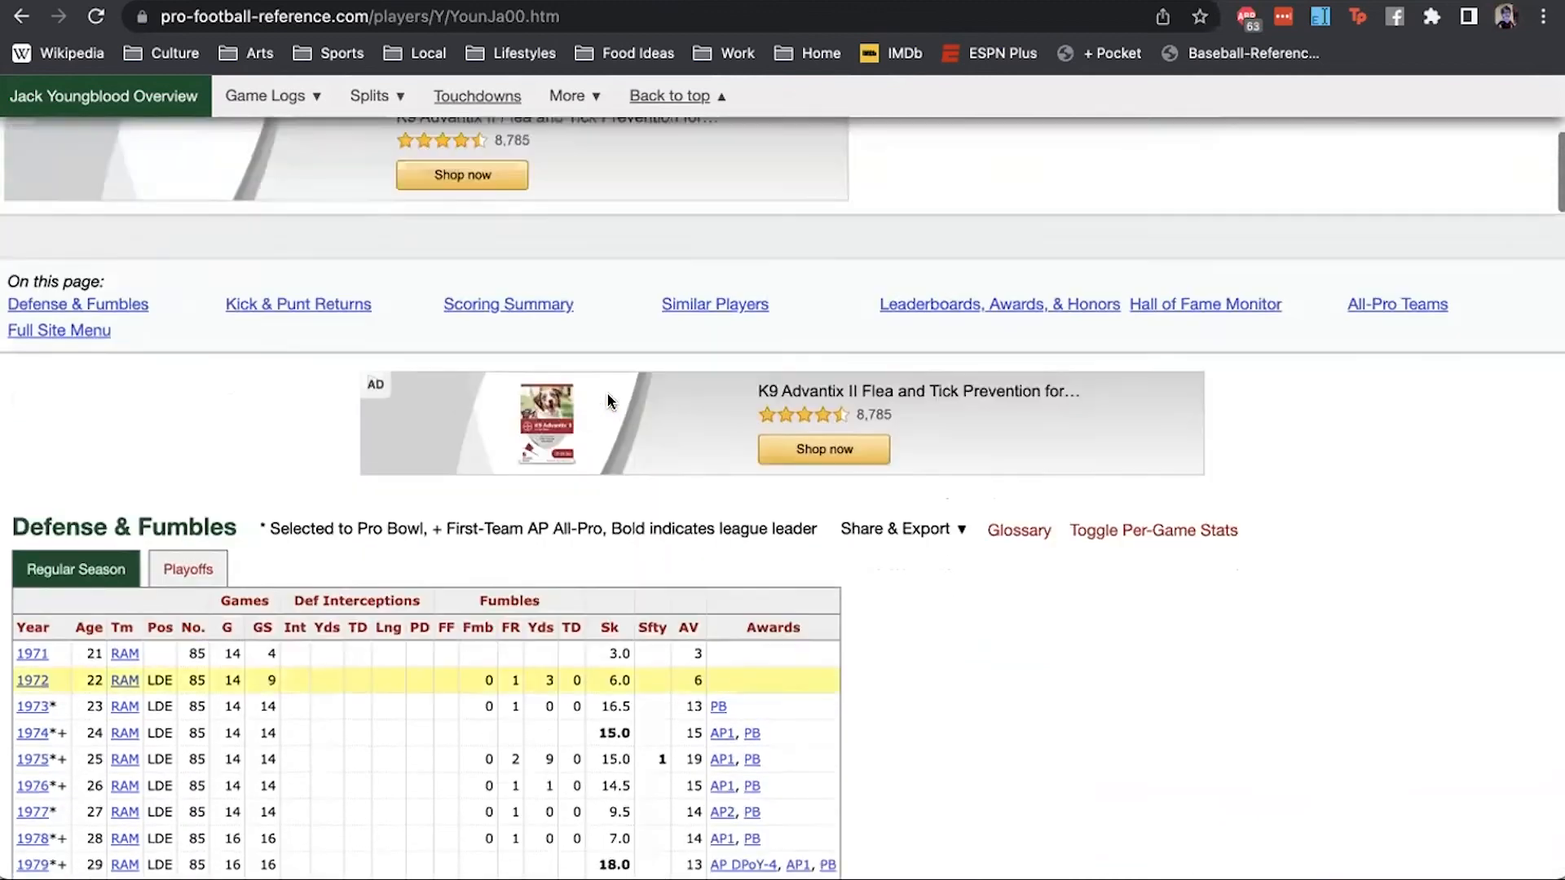
- Return to the Pro Football Reference home page, switch to Stathead, and open its Football tools overview
scroll(609, 401, up, 6)
click(244, 151)
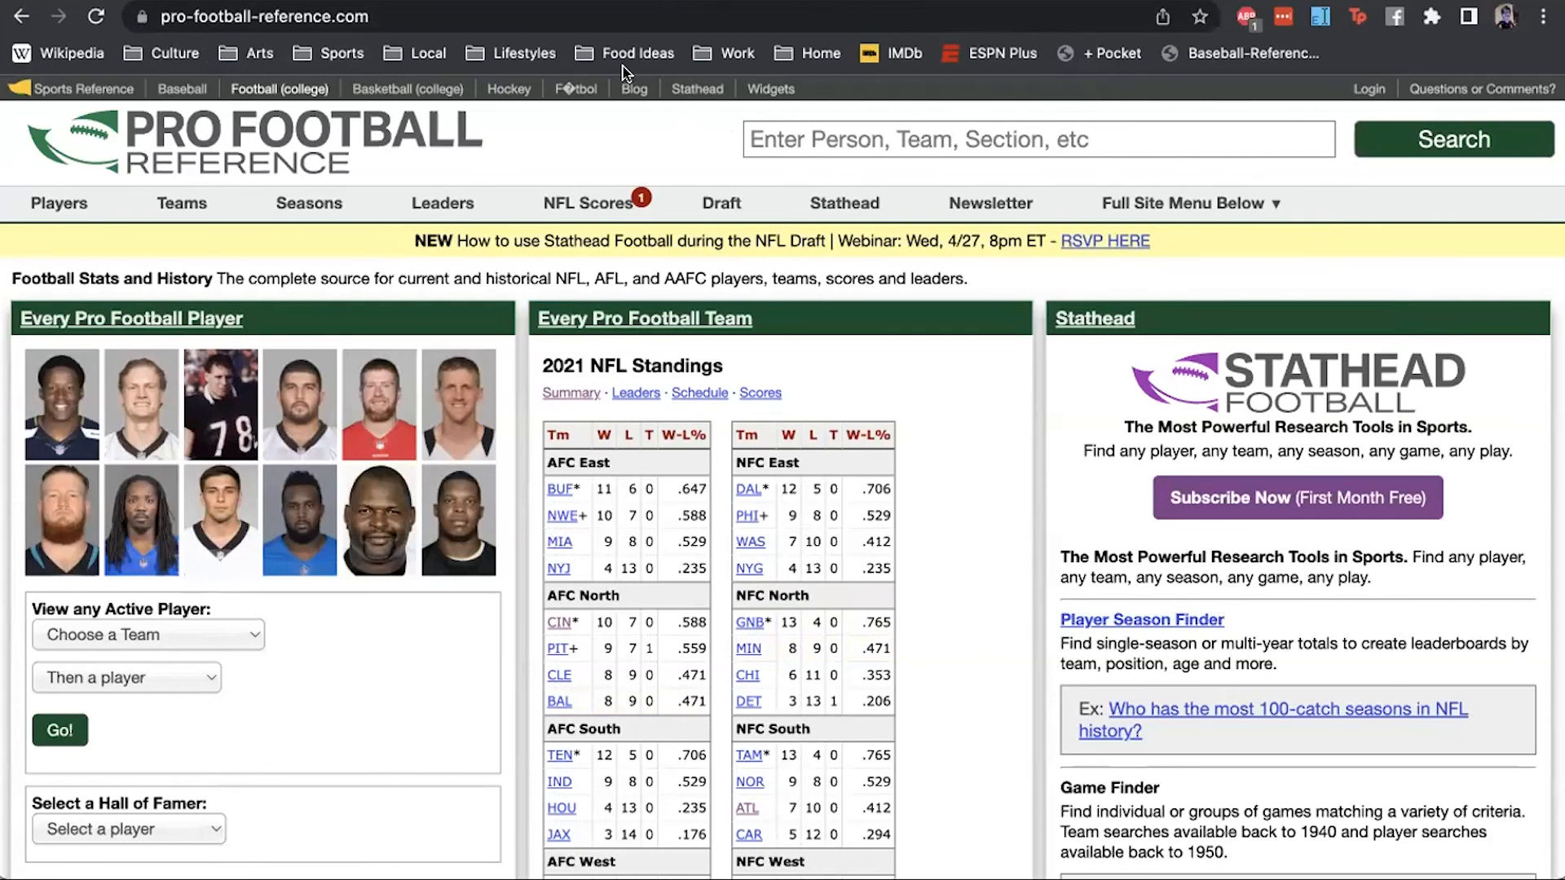
click(828, 203)
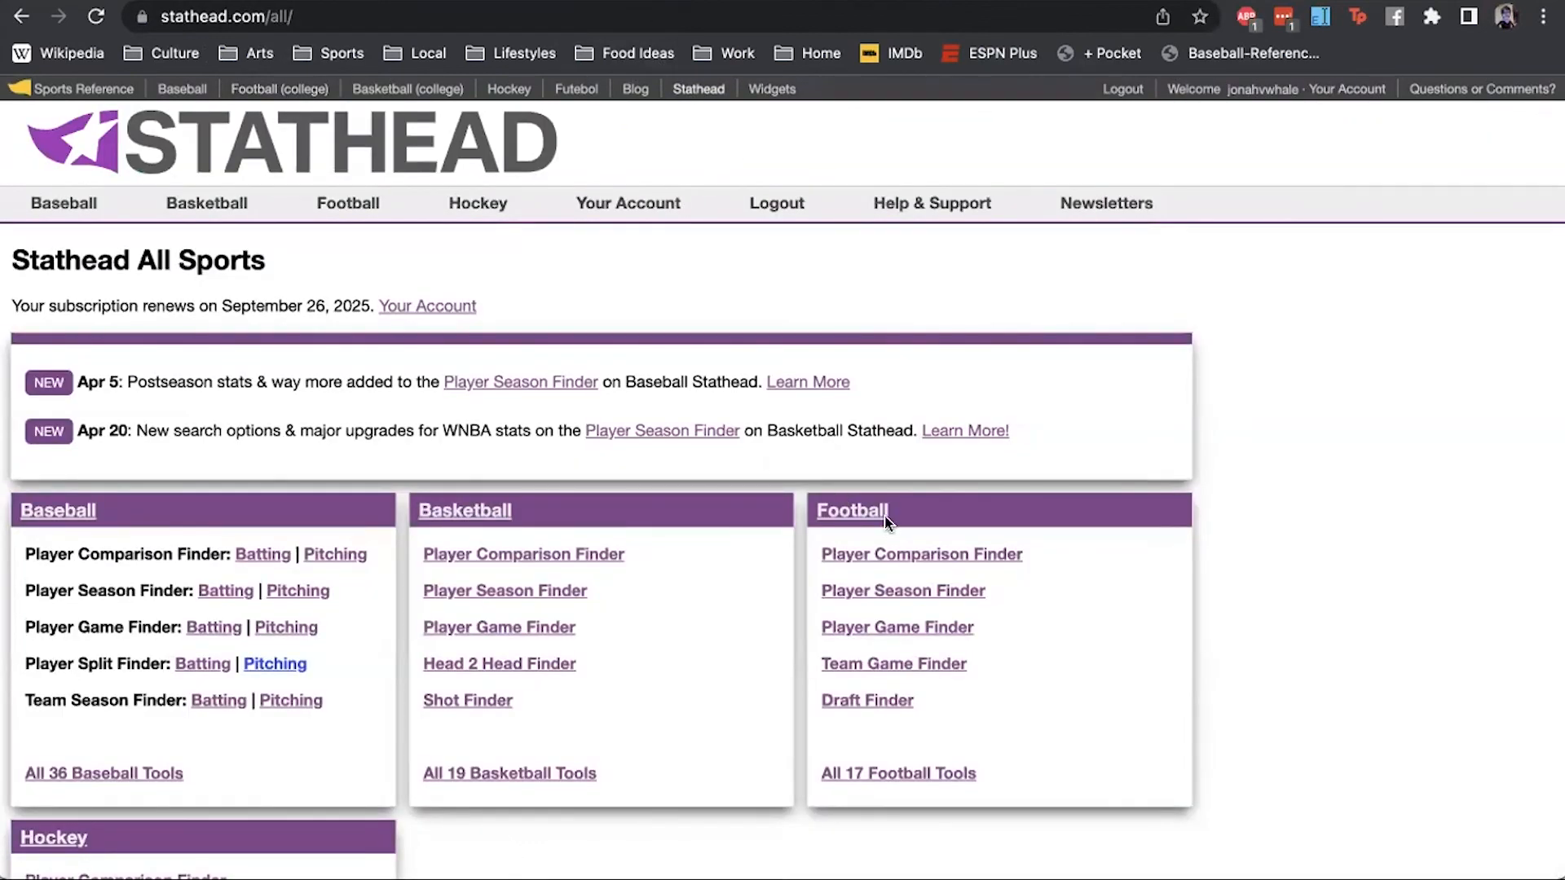
click(881, 524)
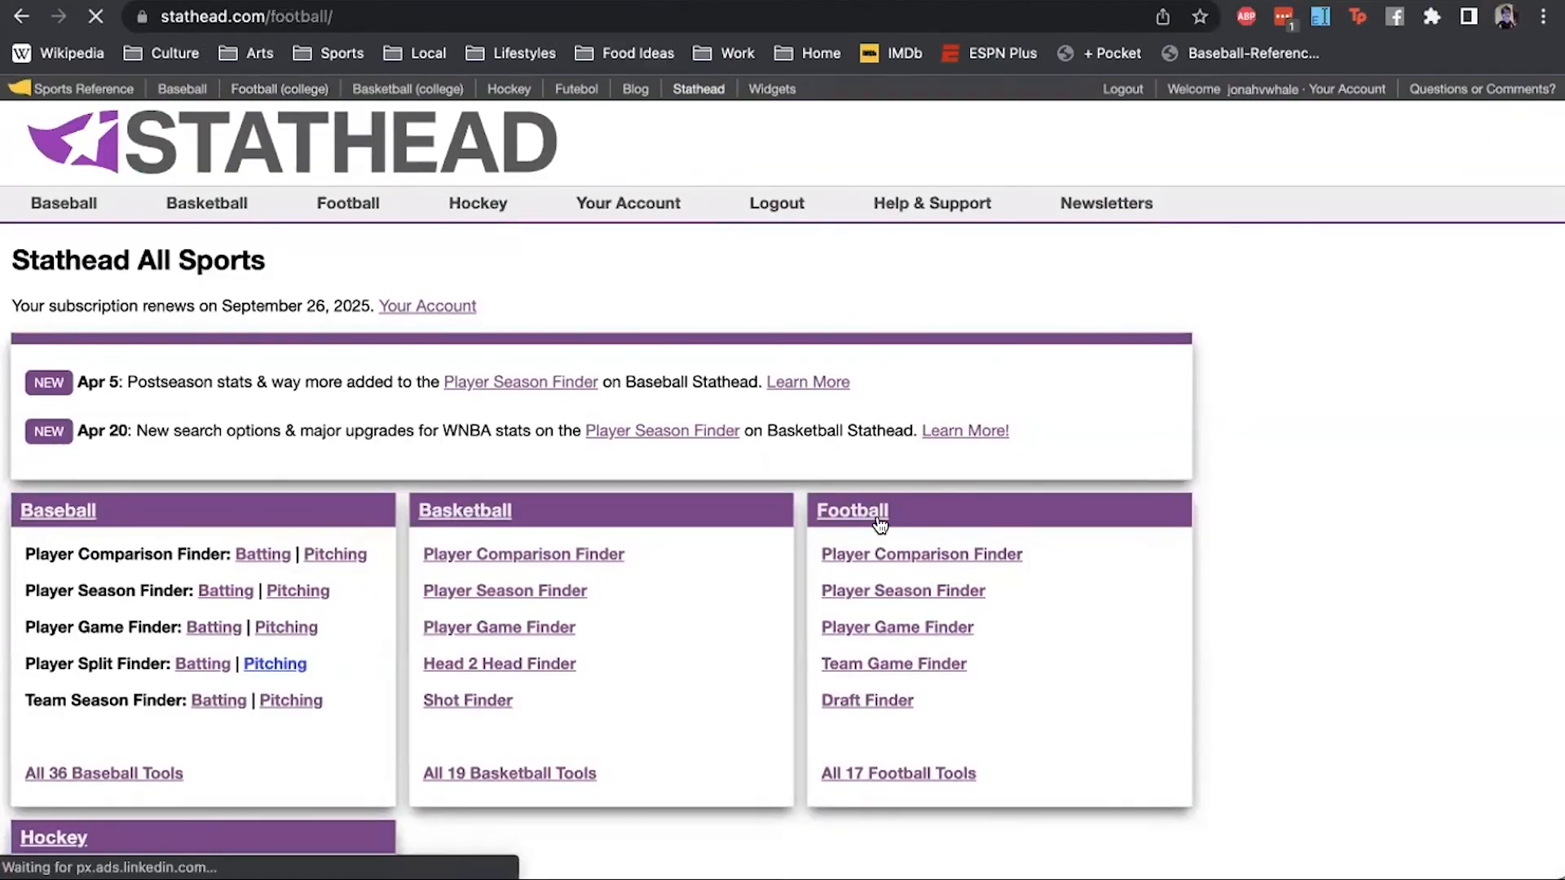
scroll(880, 524, down, 2)
scroll(881, 524, down, 2)
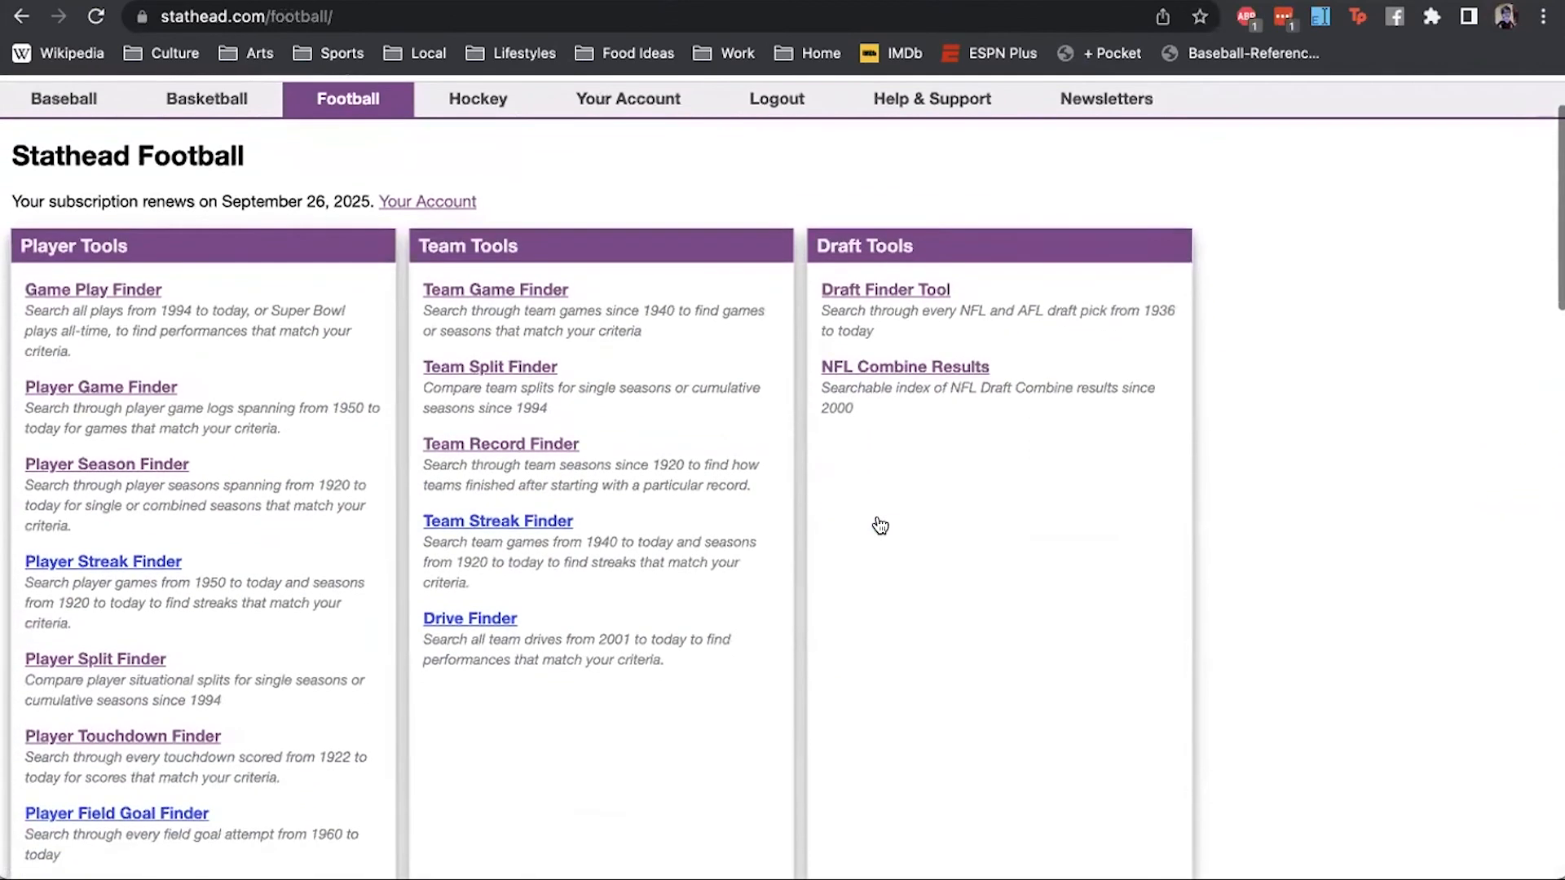